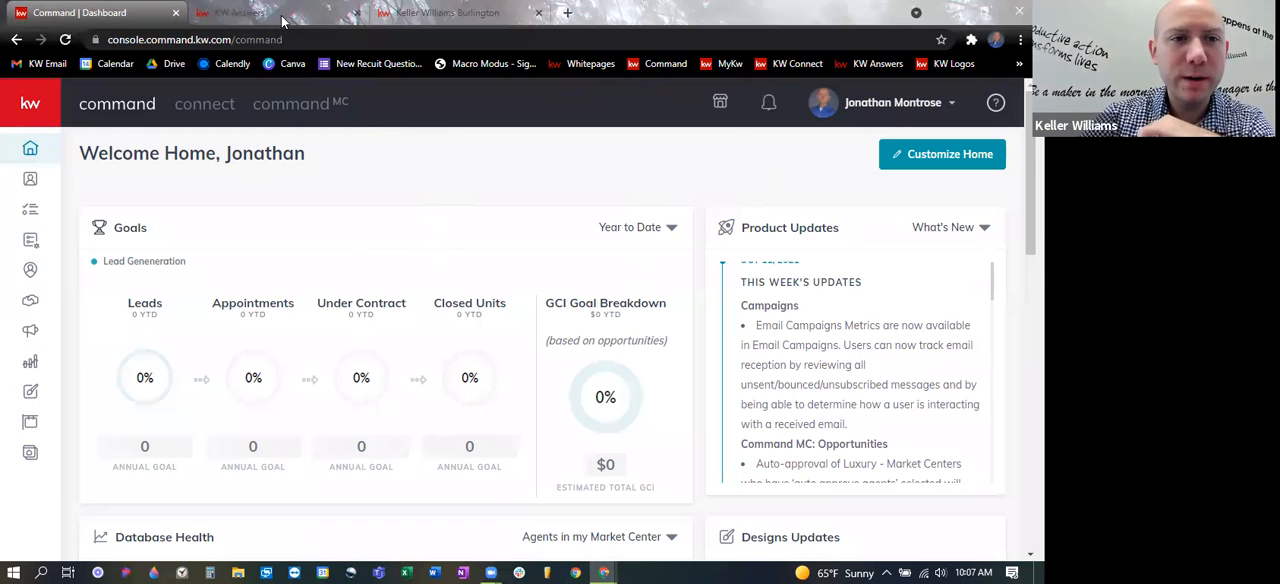
- Switch to the KW Answers help site and search it for "Agent Site"
click(282, 17)
click(407, 242)
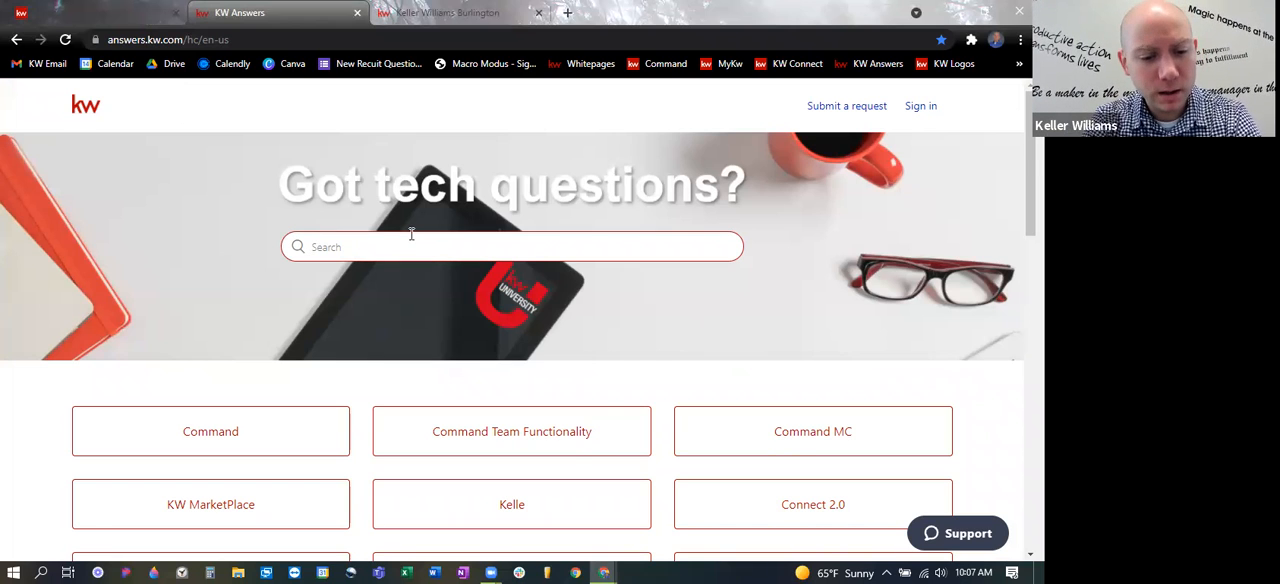
text(Agent)
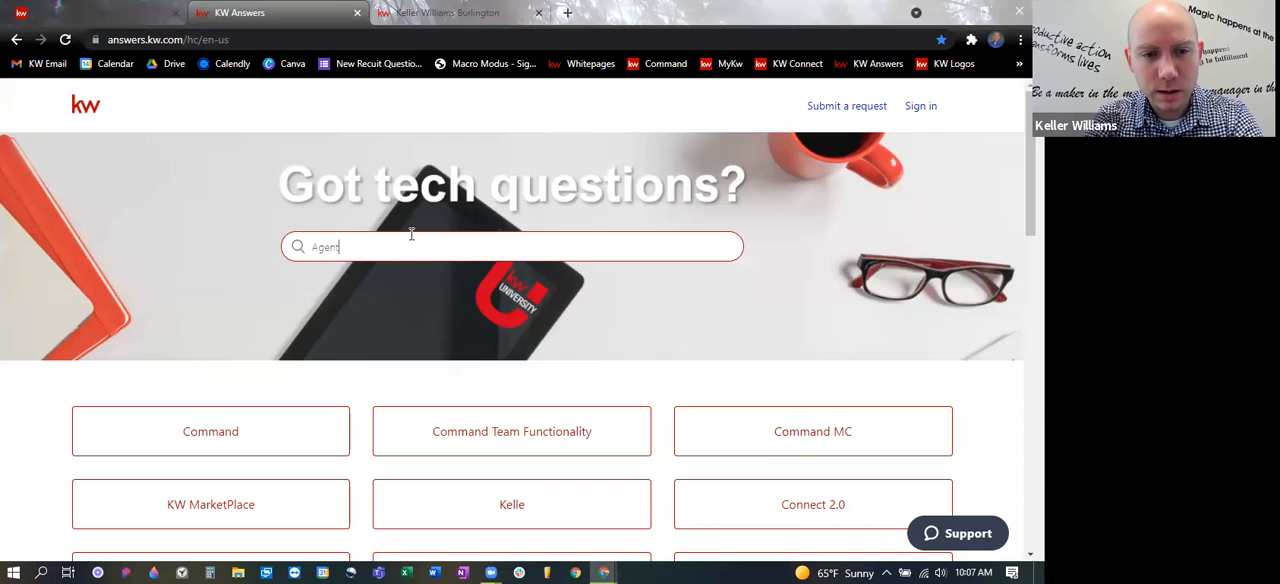
text( Site)
key(Return)
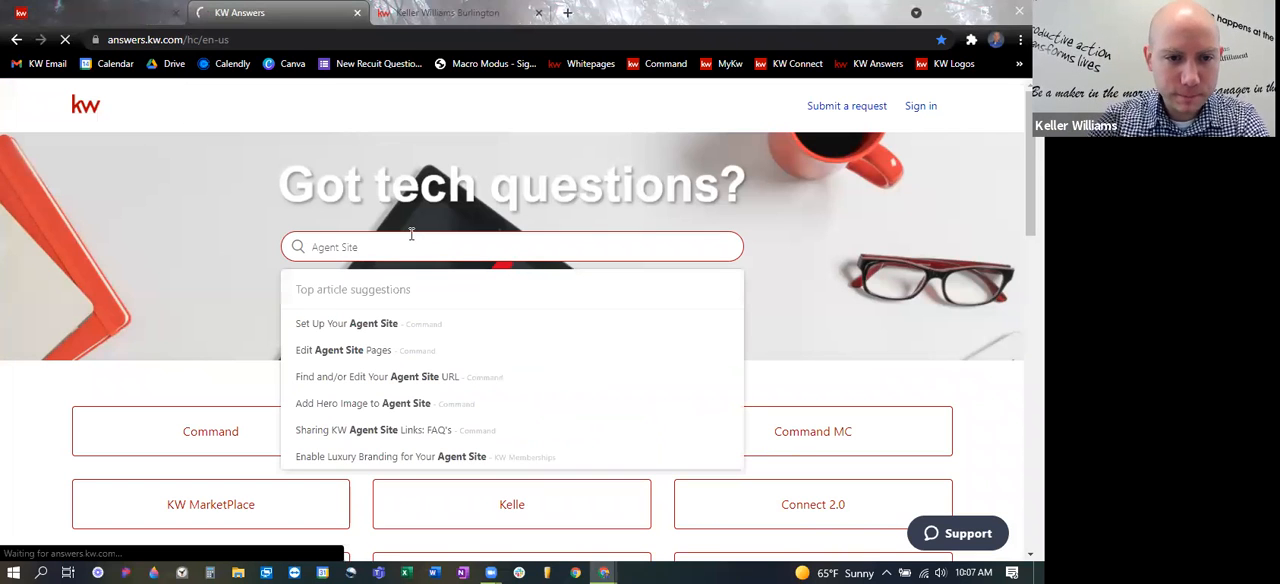
- Open the "Set Up Your Agent Site" article from the search results and skim its setup instructions
scroll(380, 300, down, 2)
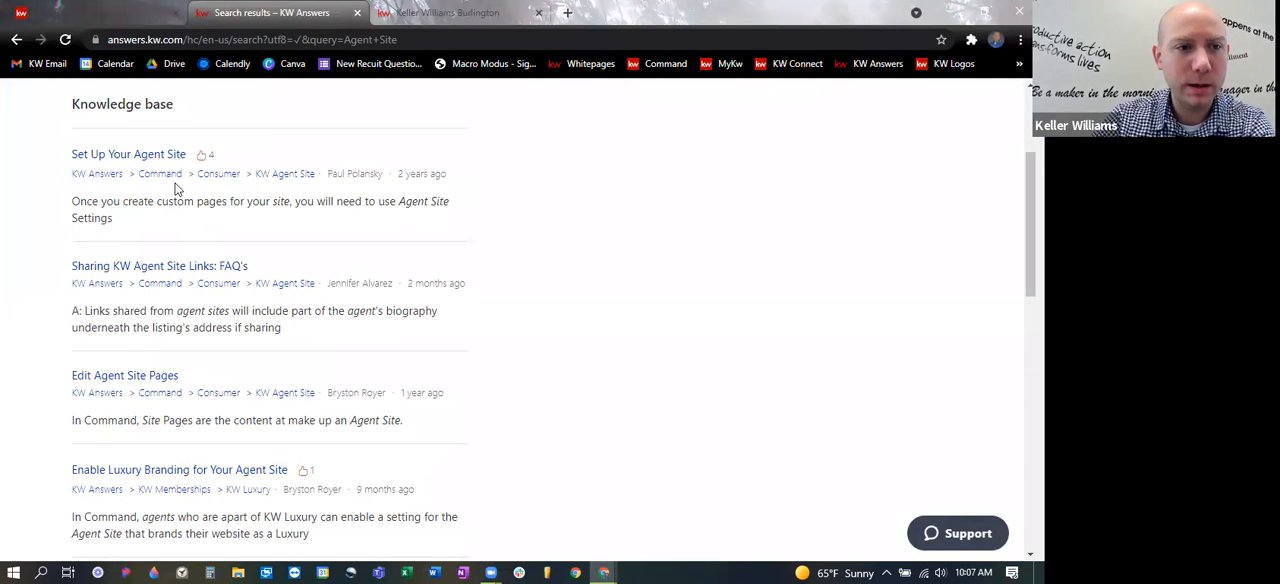
click(142, 158)
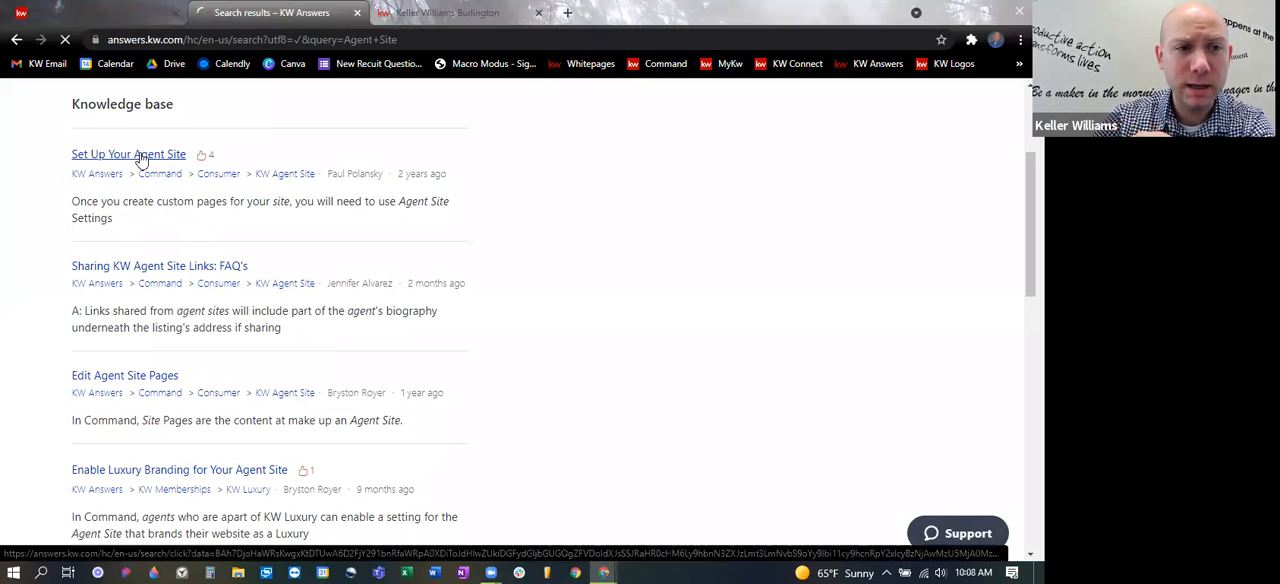
scroll(443, 248, down, 5)
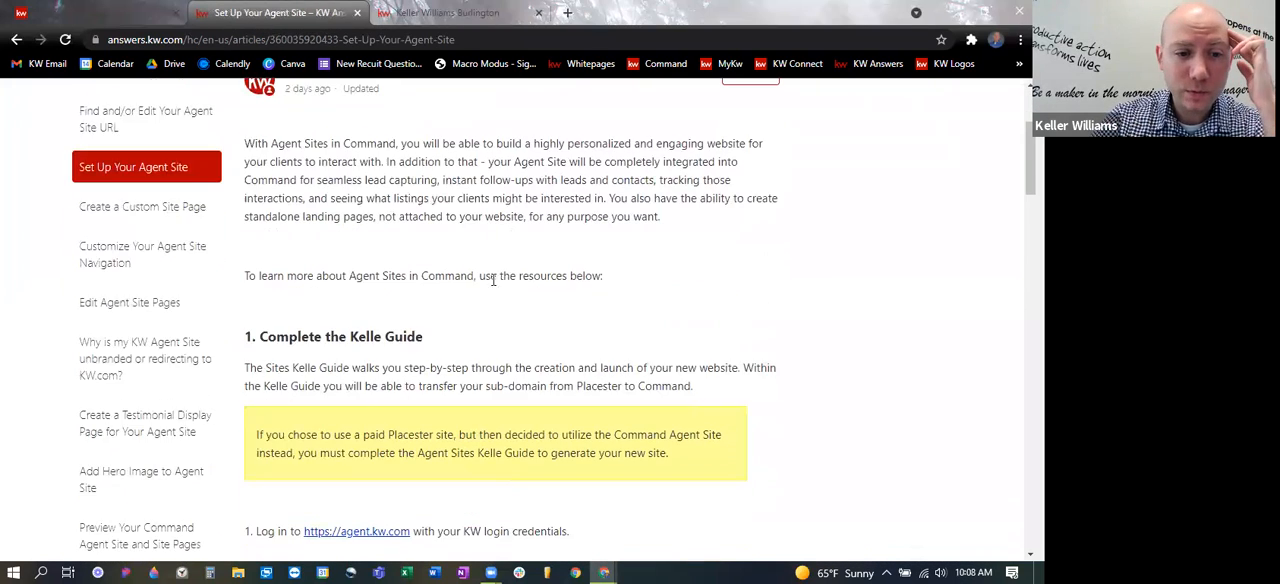
scroll(601, 340, down, 5)
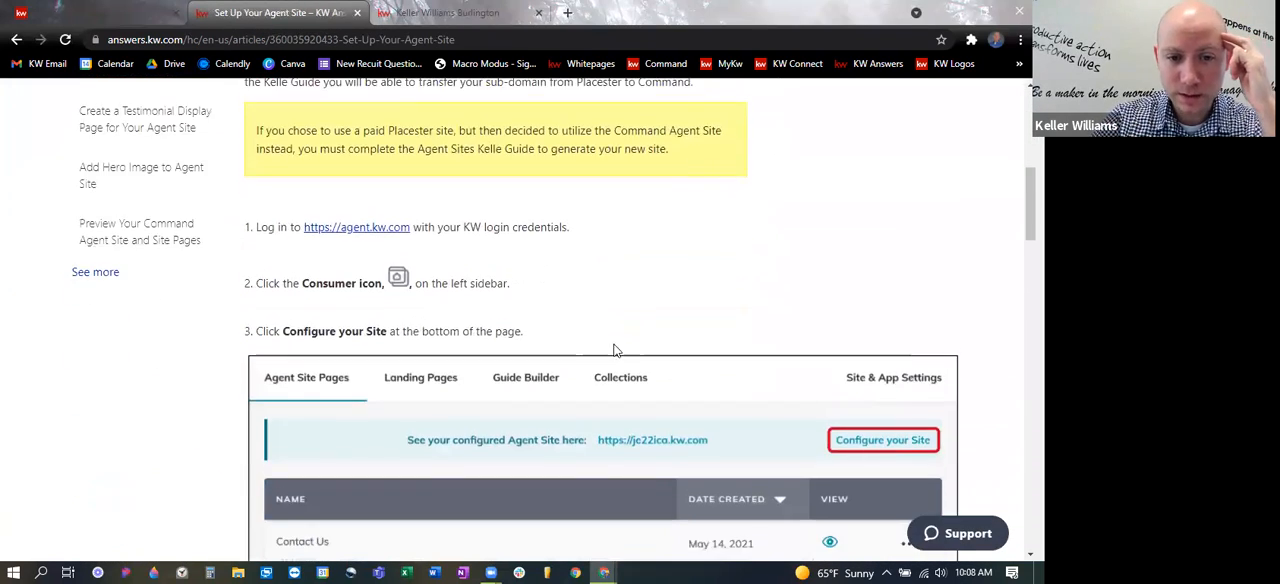
scroll(619, 360, up, 10)
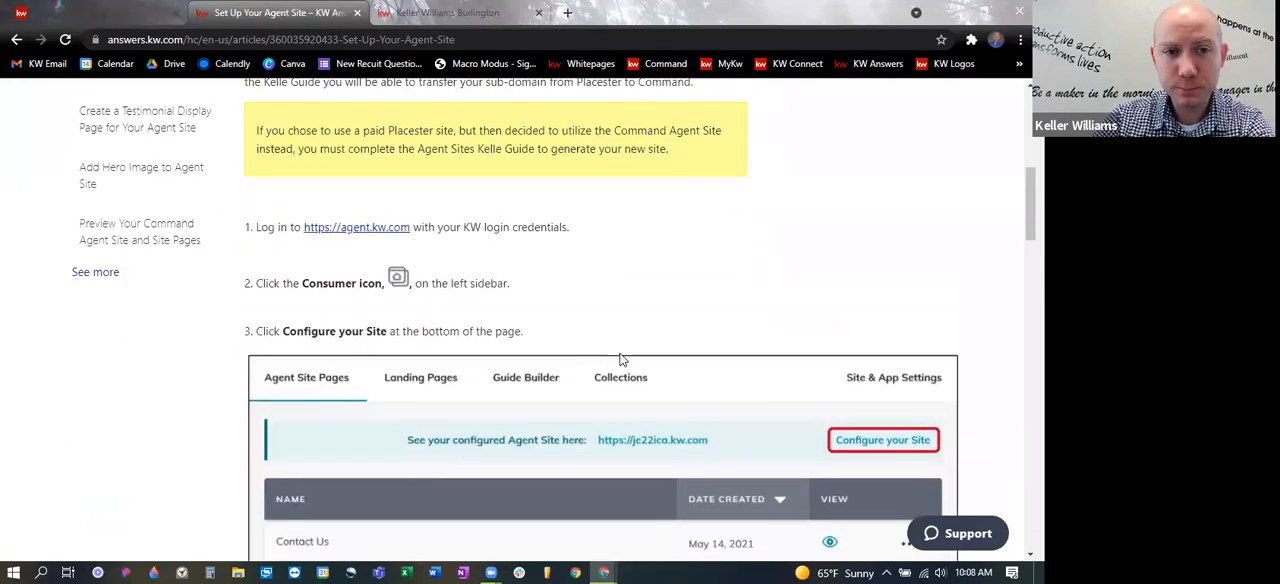
- Return to the search results, skim the "Edit Agent Site Pages" article, and go back to the results list
click(16, 41)
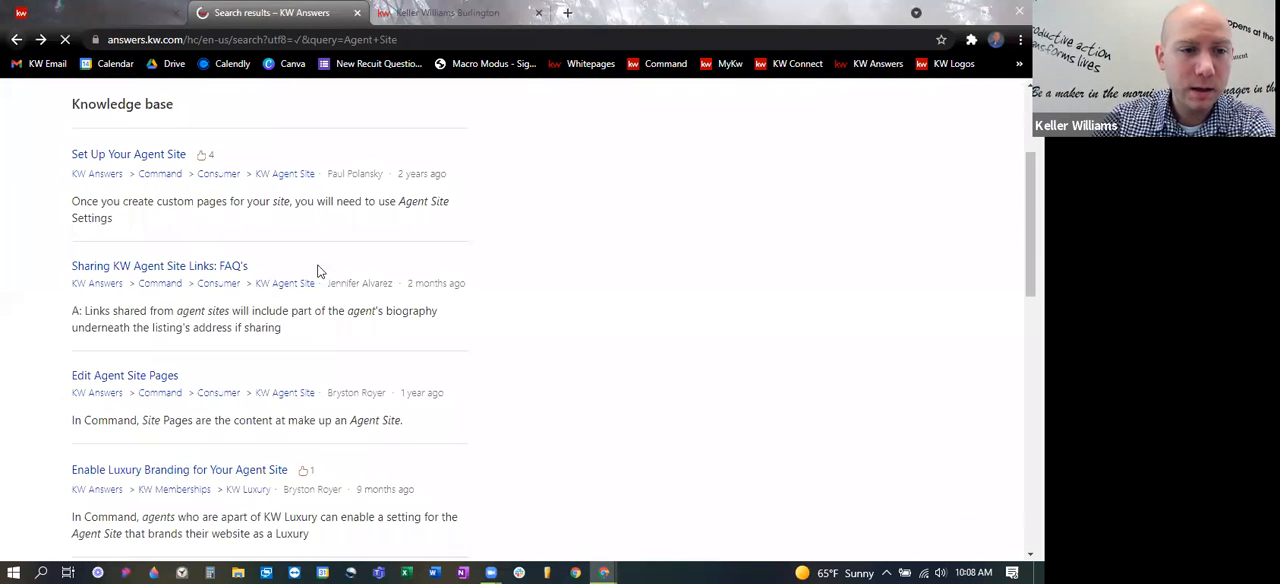
scroll(220, 295, down, 1)
click(129, 274)
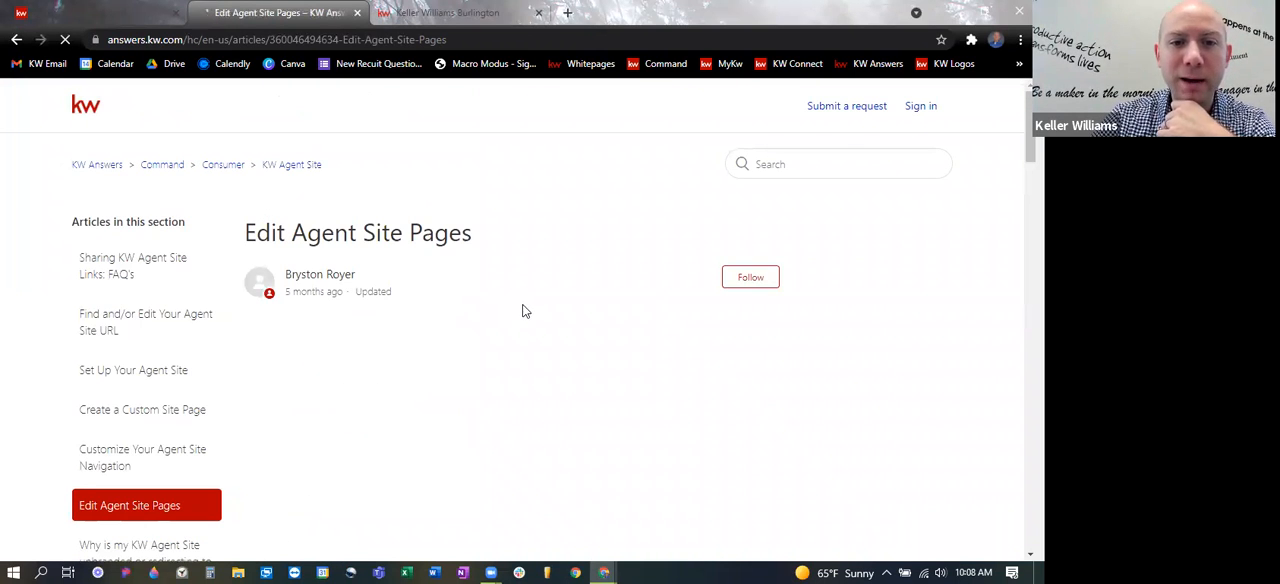
scroll(551, 346, down, 2)
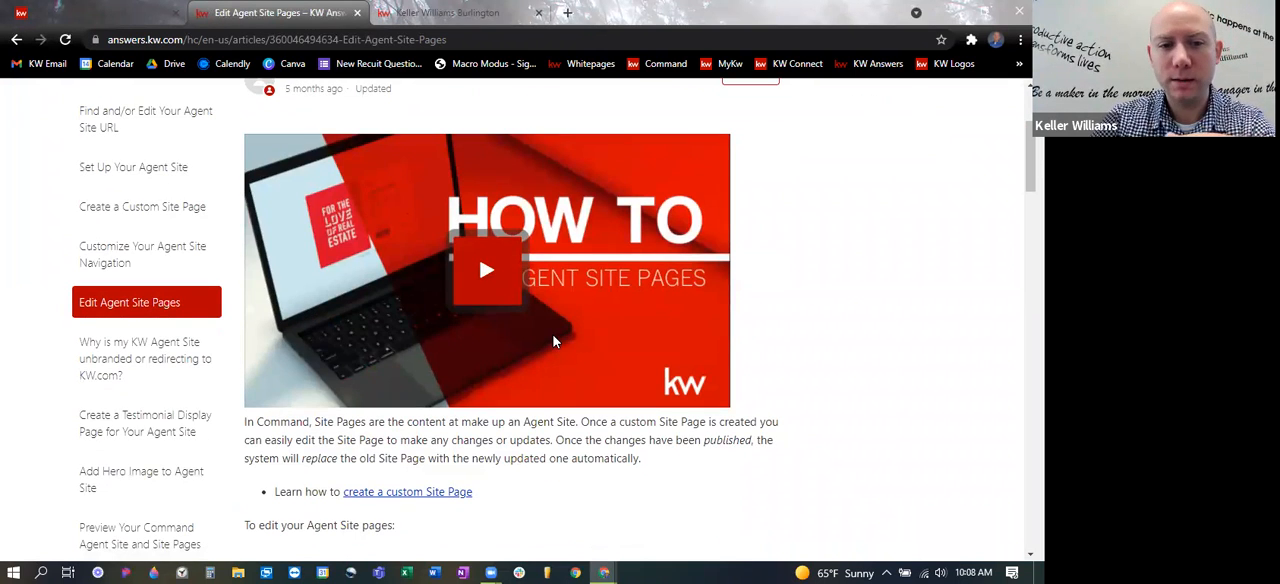
scroll(552, 344, down, 4)
scroll(553, 338, down, 2)
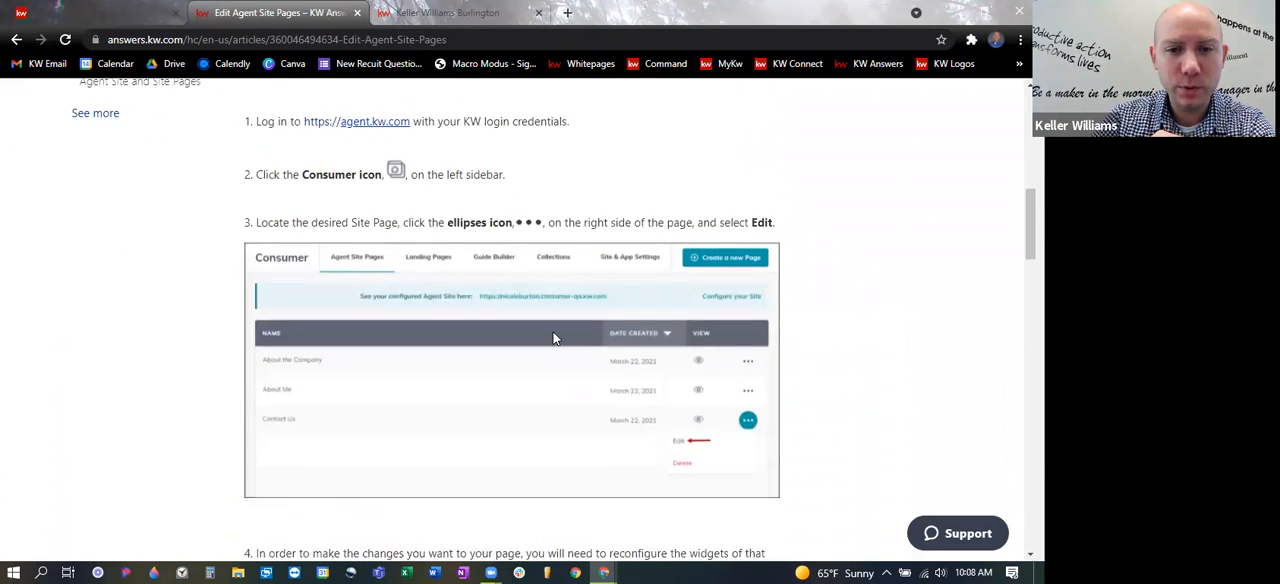
scroll(551, 337, up, 8)
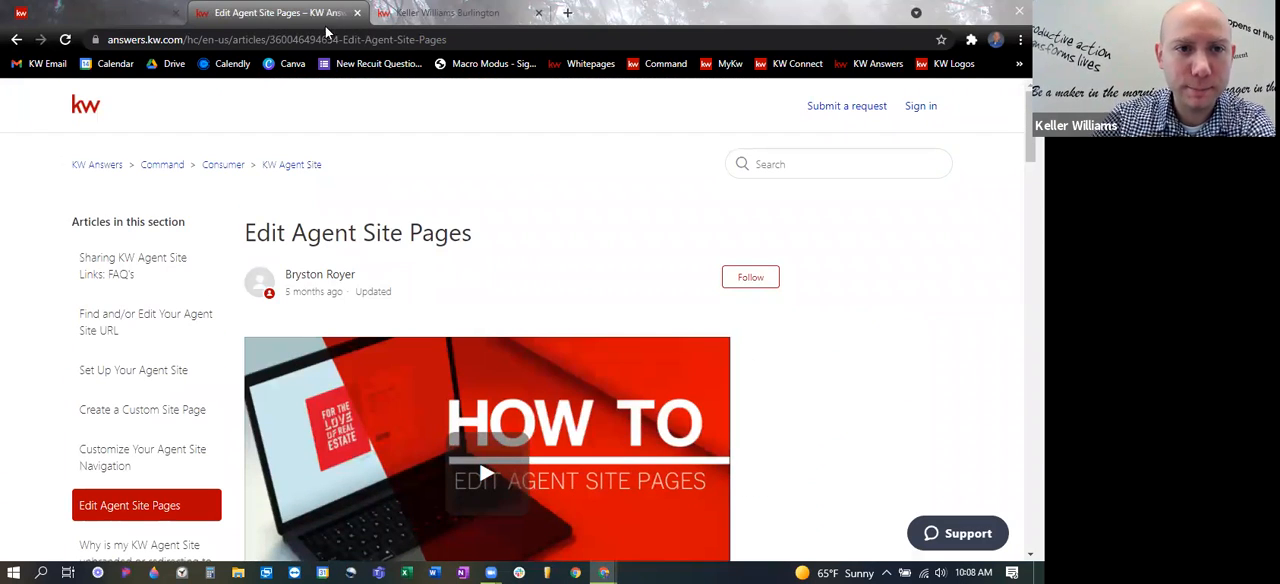
click(16, 39)
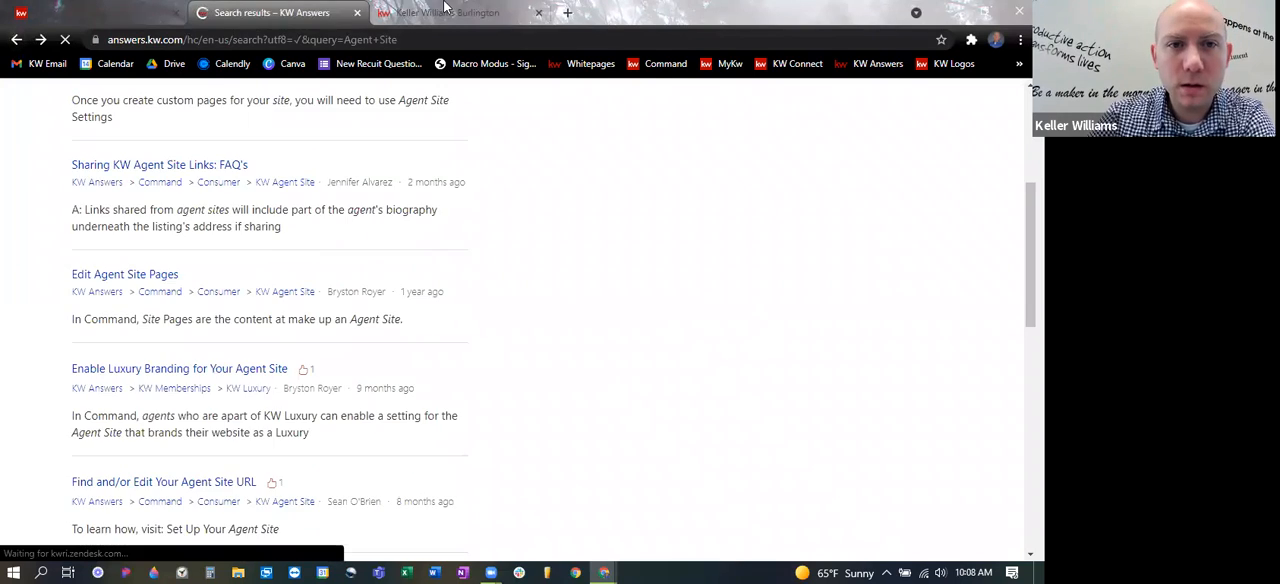
- Review the Keller Williams Burlington agent site's home page and navigation menu, and move its browser tab ahead of the KW Answers one
click(445, 12)
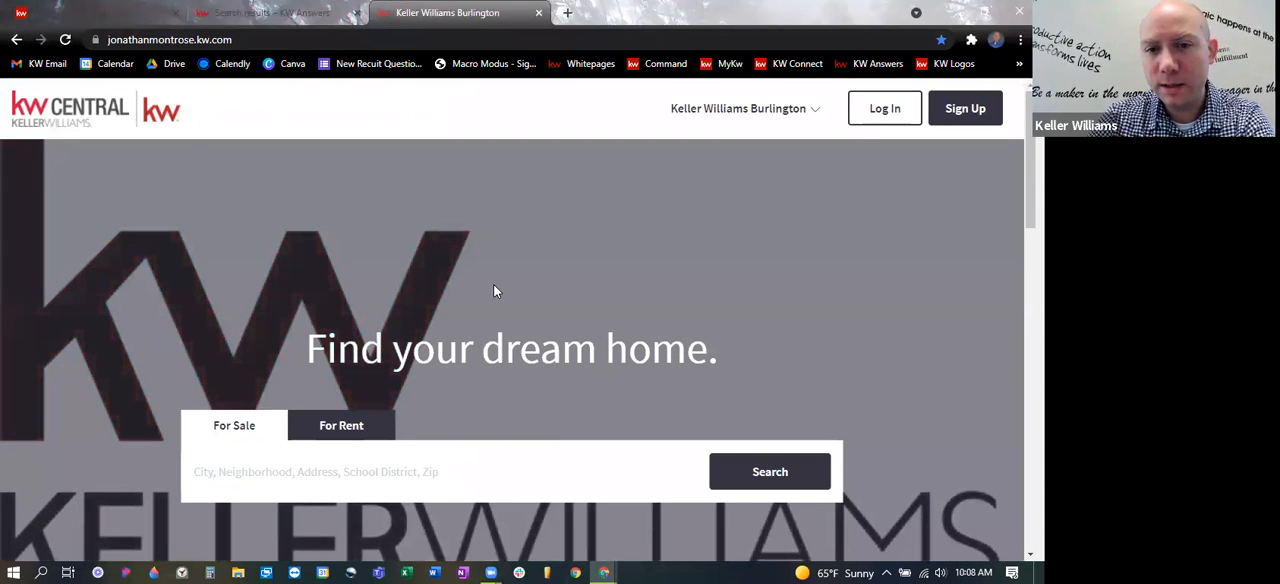
scroll(534, 239, down, 1)
scroll(536, 239, up, 1)
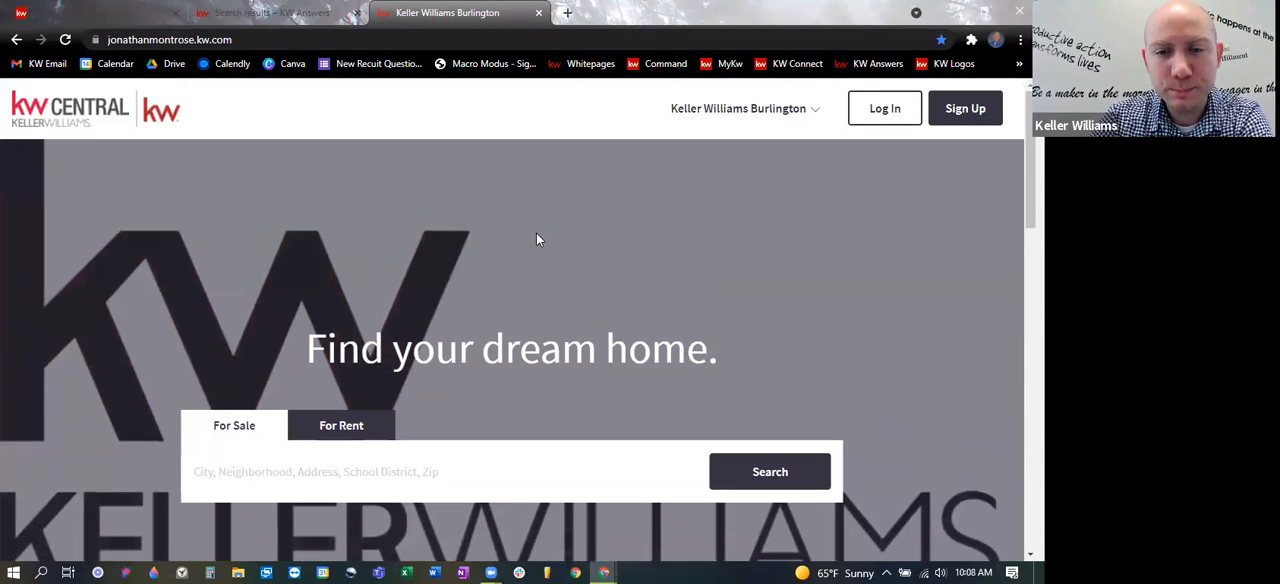
click(737, 116)
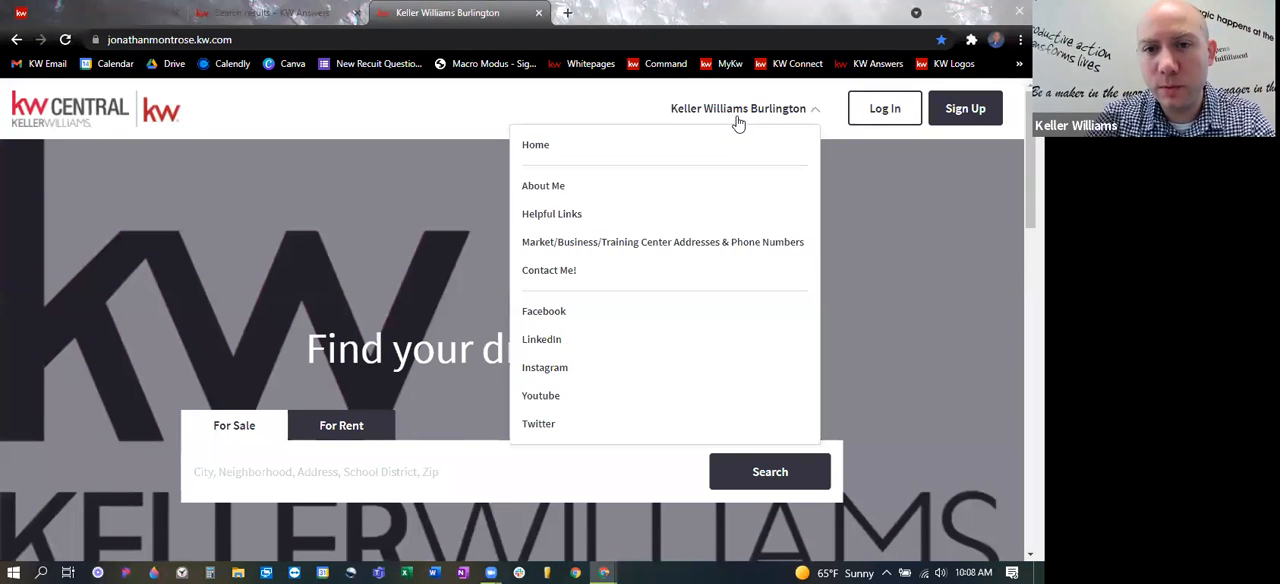
click(379, 116)
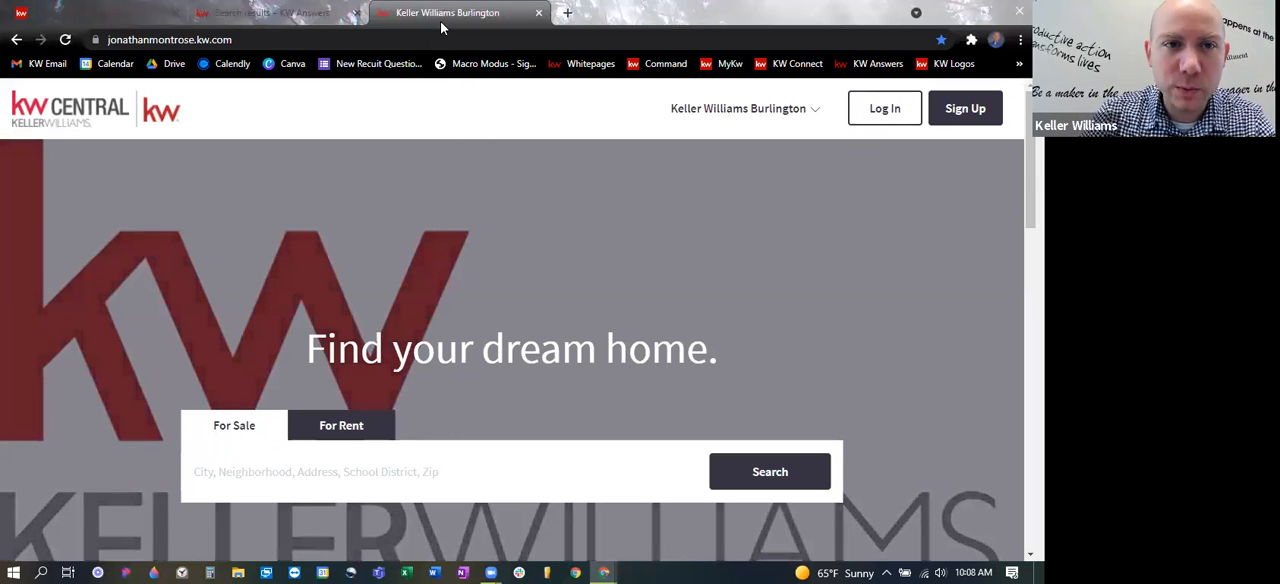
drag(438, 8, 303, 3)
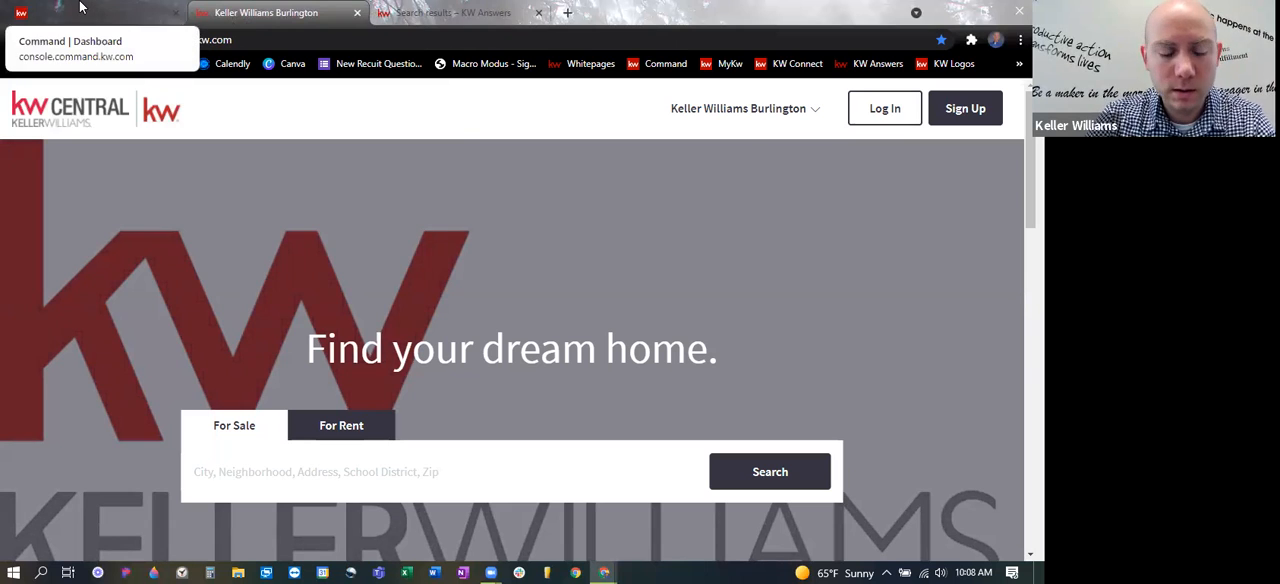
- Switch to Command, open the Consumer section, and dismiss the Create a New Page dialog
click(71, 10)
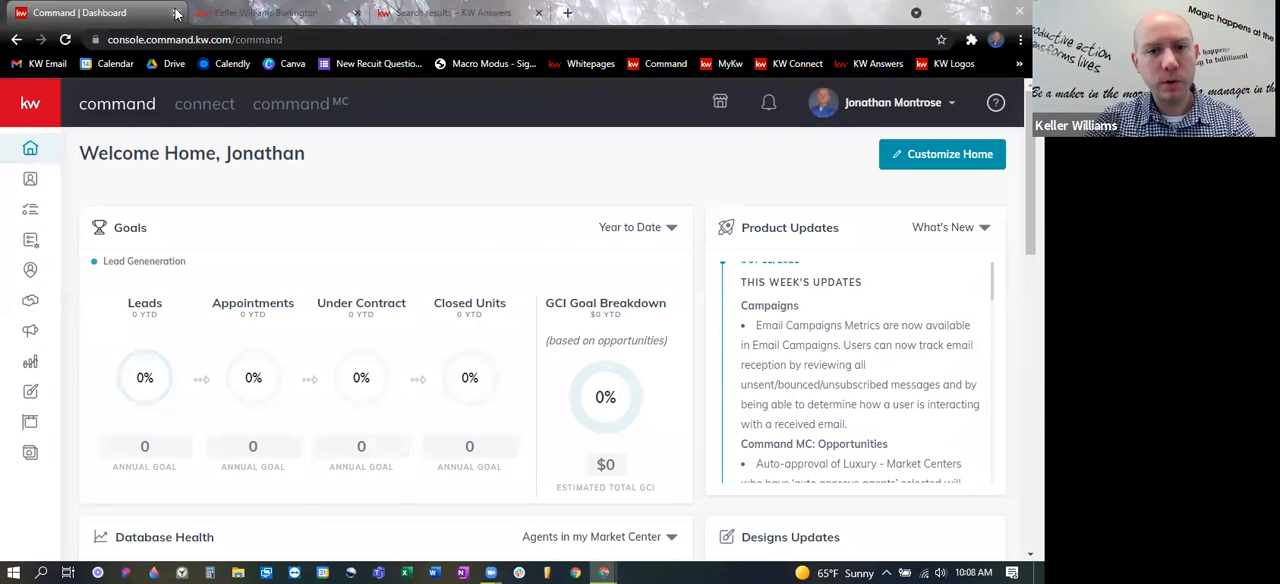
click(33, 106)
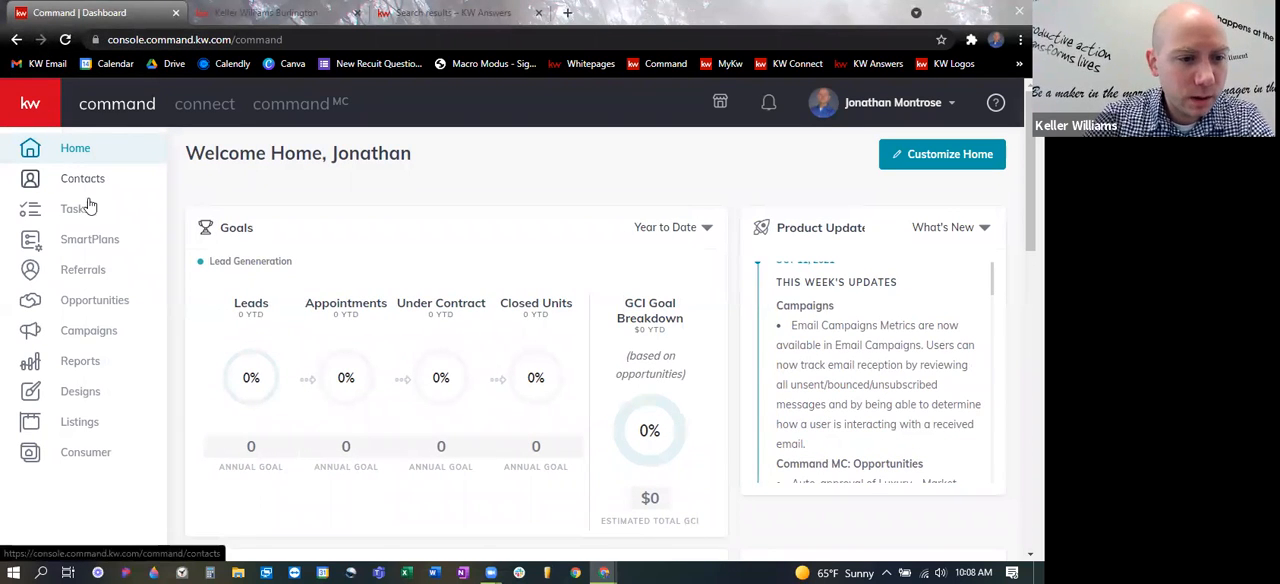
click(85, 456)
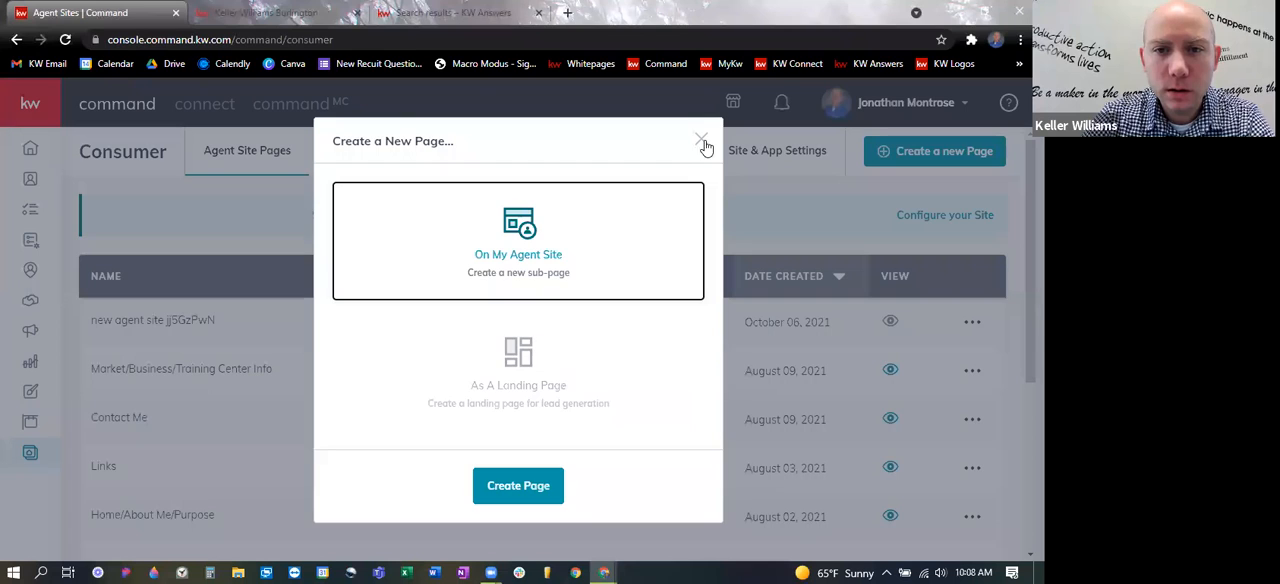
click(702, 139)
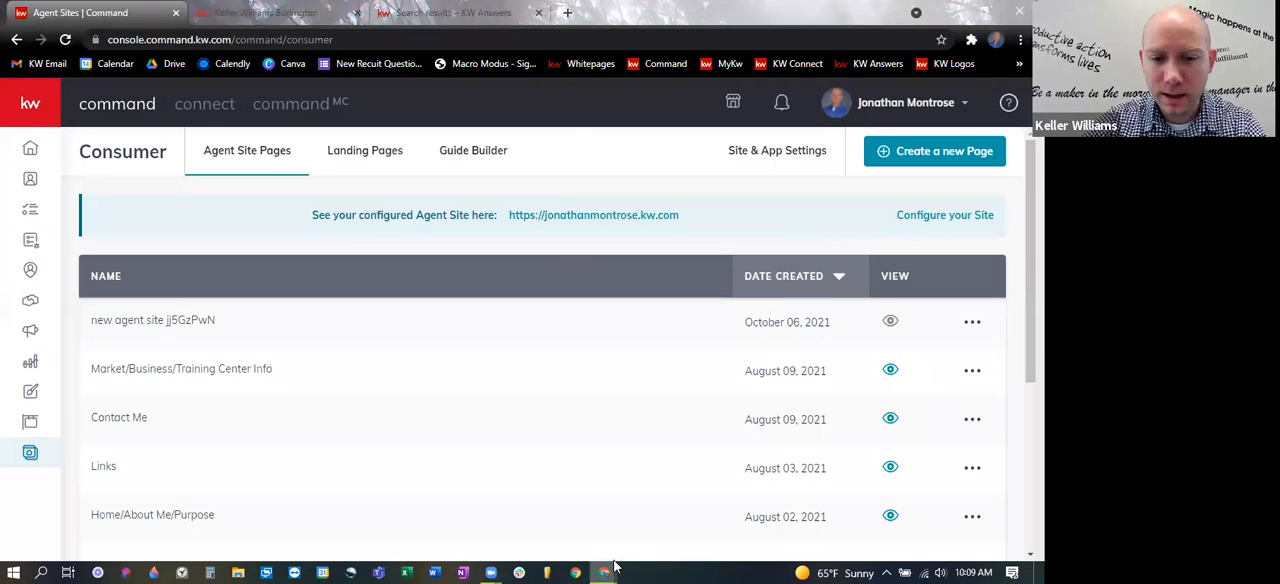
mouse_move(603, 568)
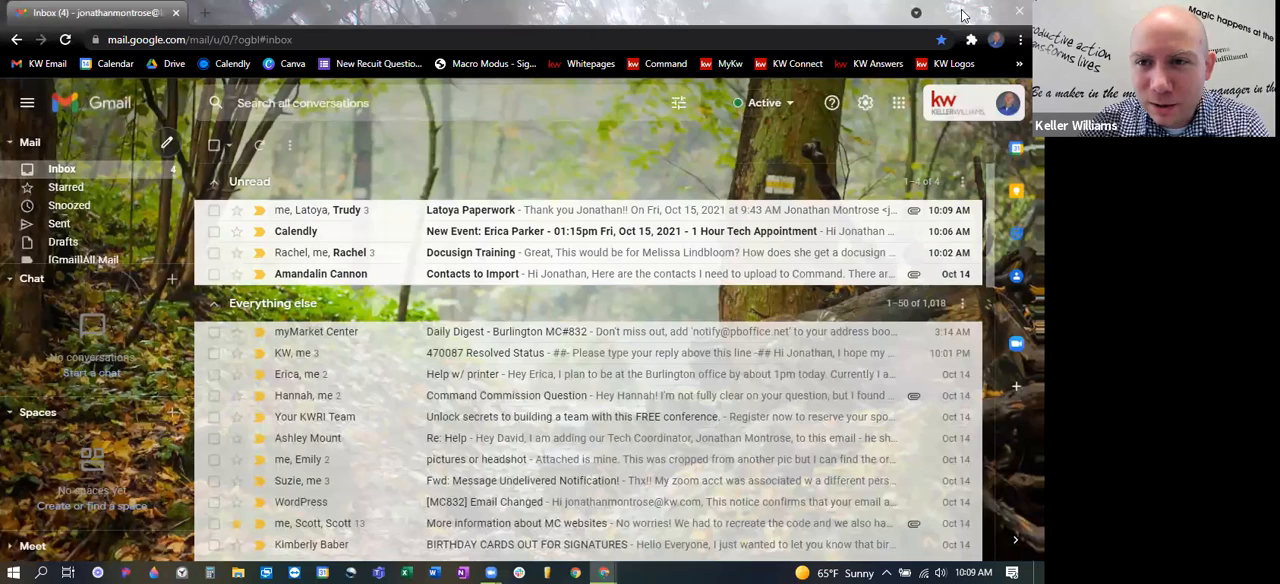
click(956, 13)
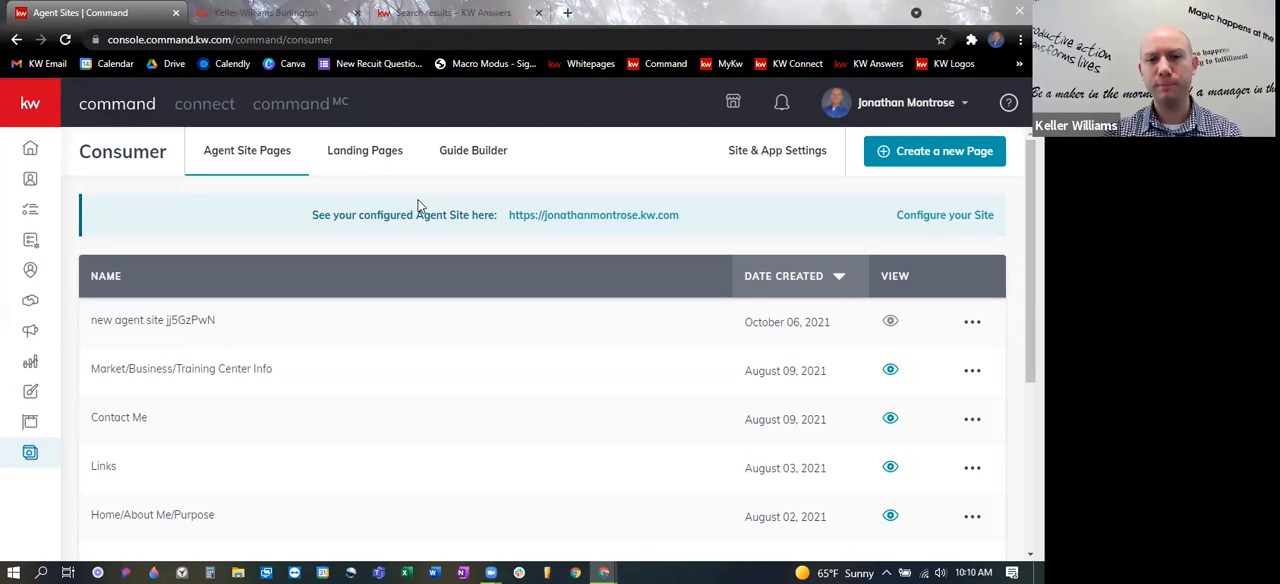
- List the landing pages in the Consumer section and open the published page of "Listing Example"
click(362, 152)
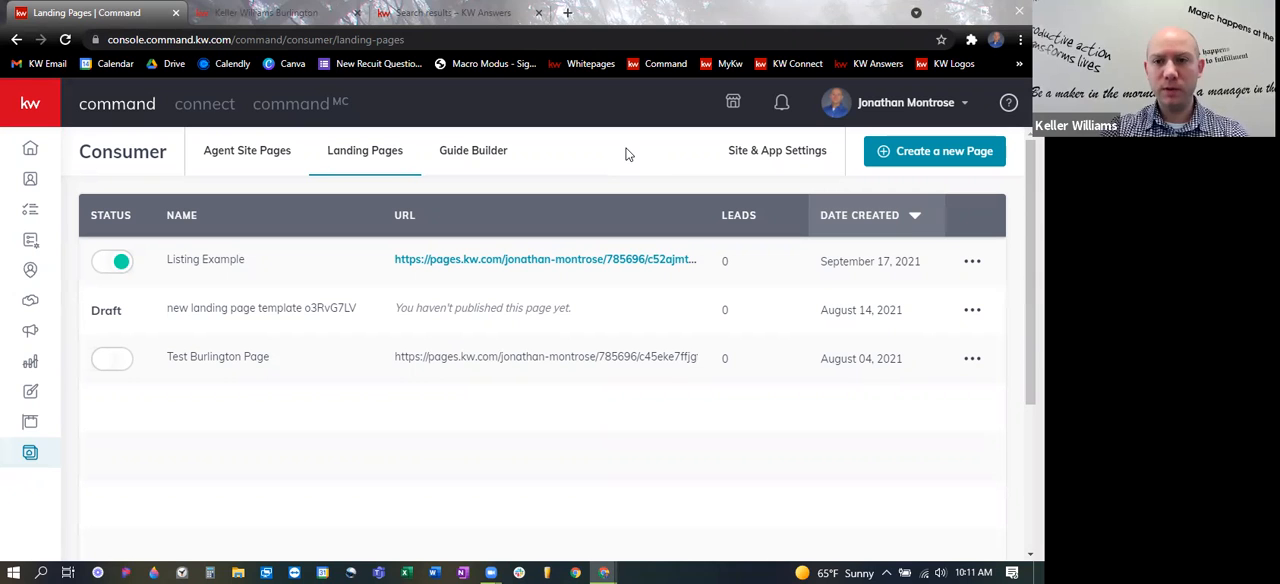
click(530, 259)
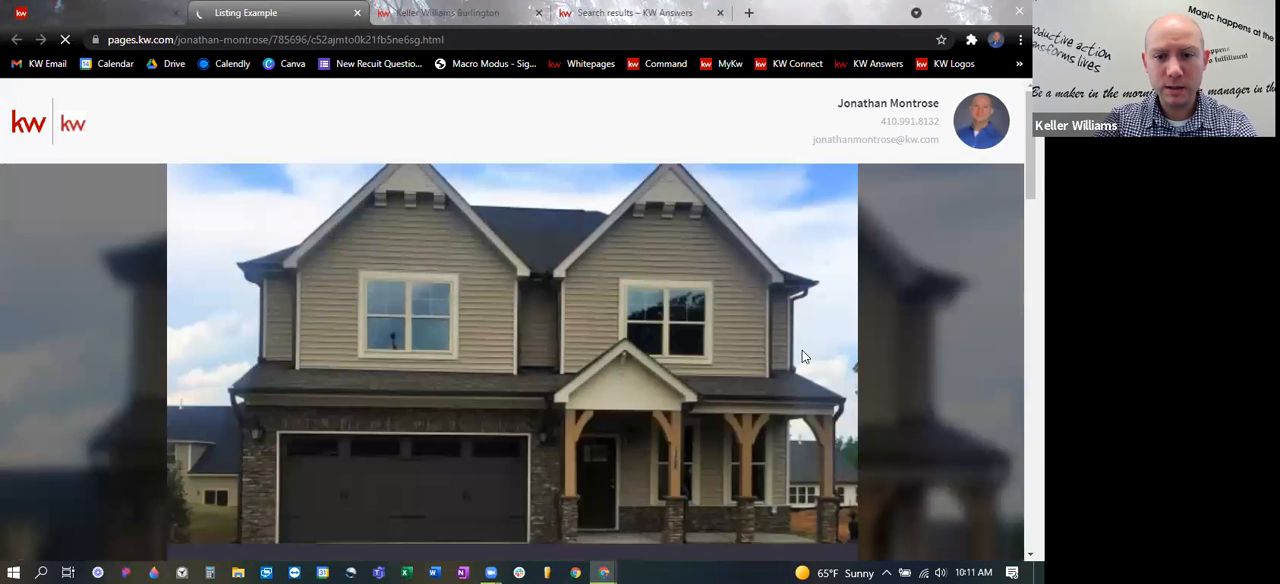
- Examine the Listing Example landing page, including its photos, price, property description, details and features, and location map
scroll(805, 352, down, 3)
scroll(750, 361, down, 2)
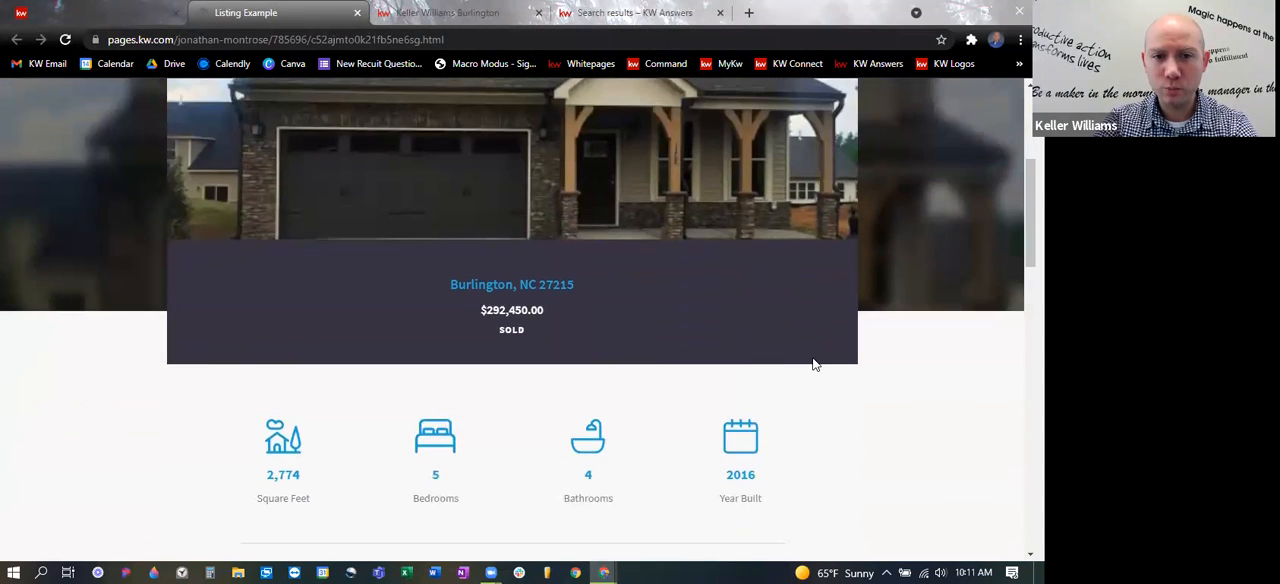
scroll(811, 363, up, 5)
scroll(717, 312, down, 6)
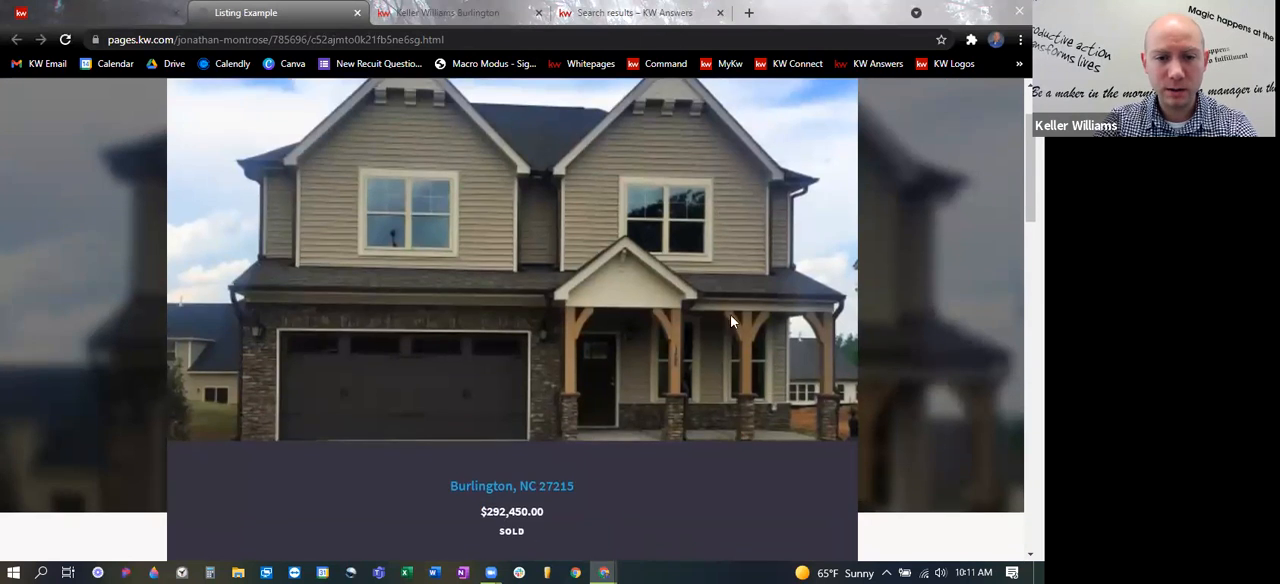
scroll(851, 370, down, 4)
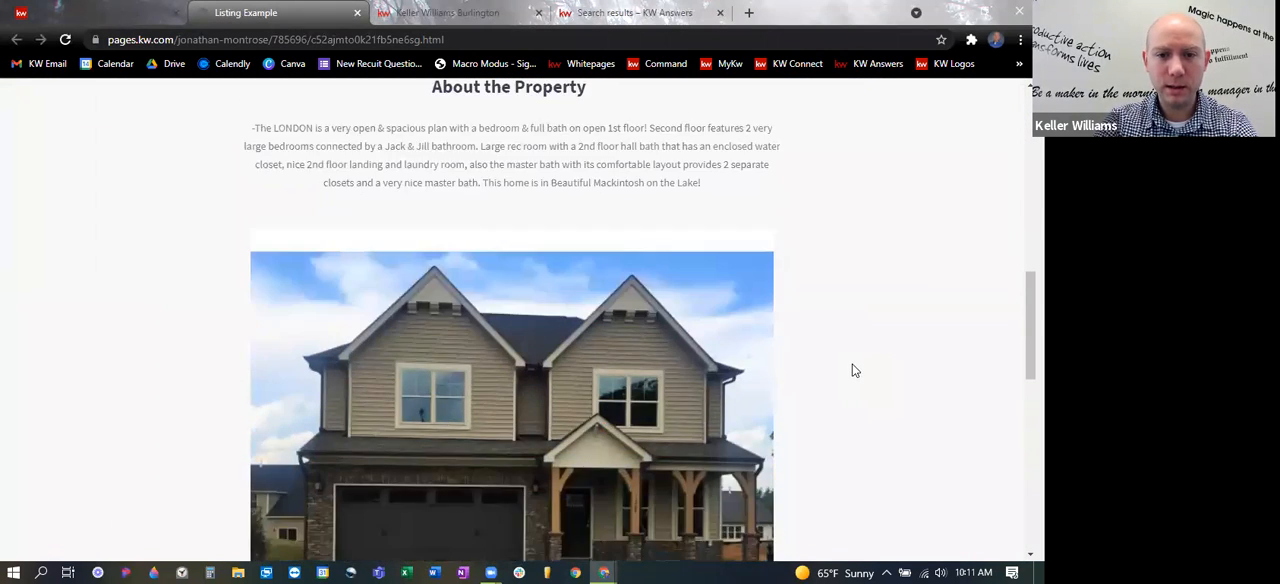
scroll(861, 367, down, 3)
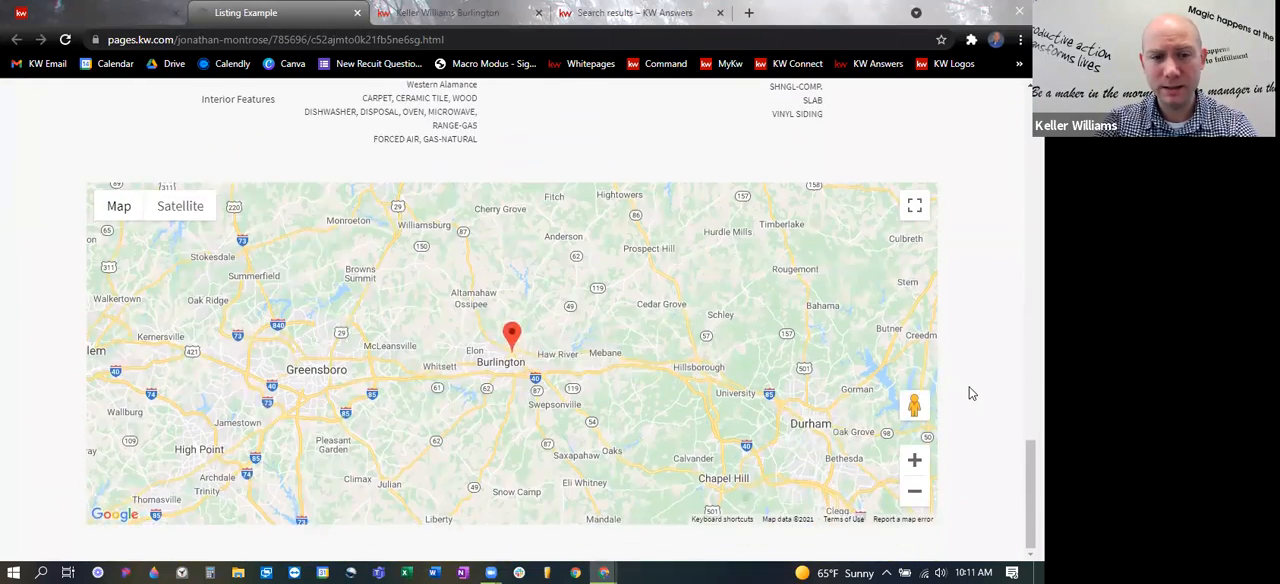
scroll(968, 392, up, 10)
scroll(968, 392, up, 4)
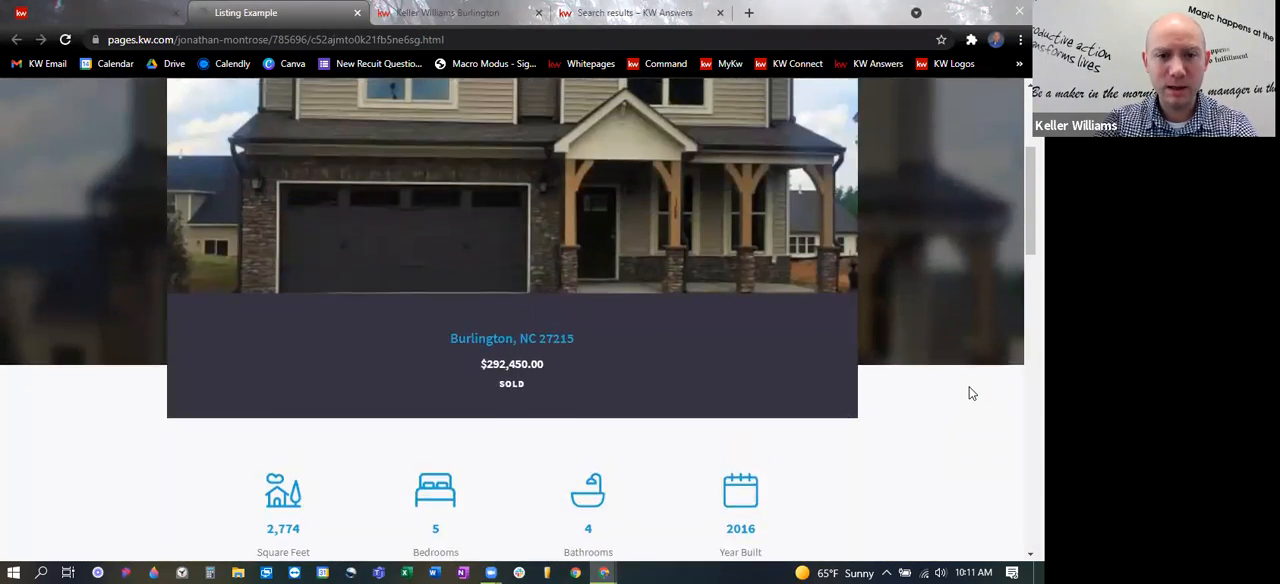
scroll(917, 372, down, 6)
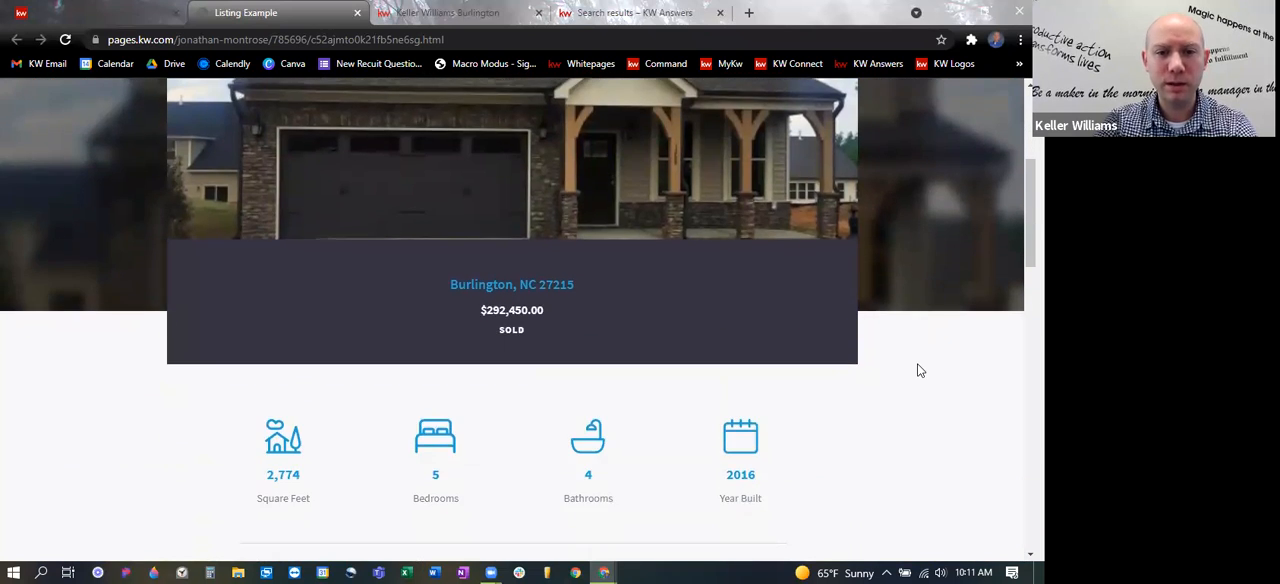
scroll(920, 376, down, 5)
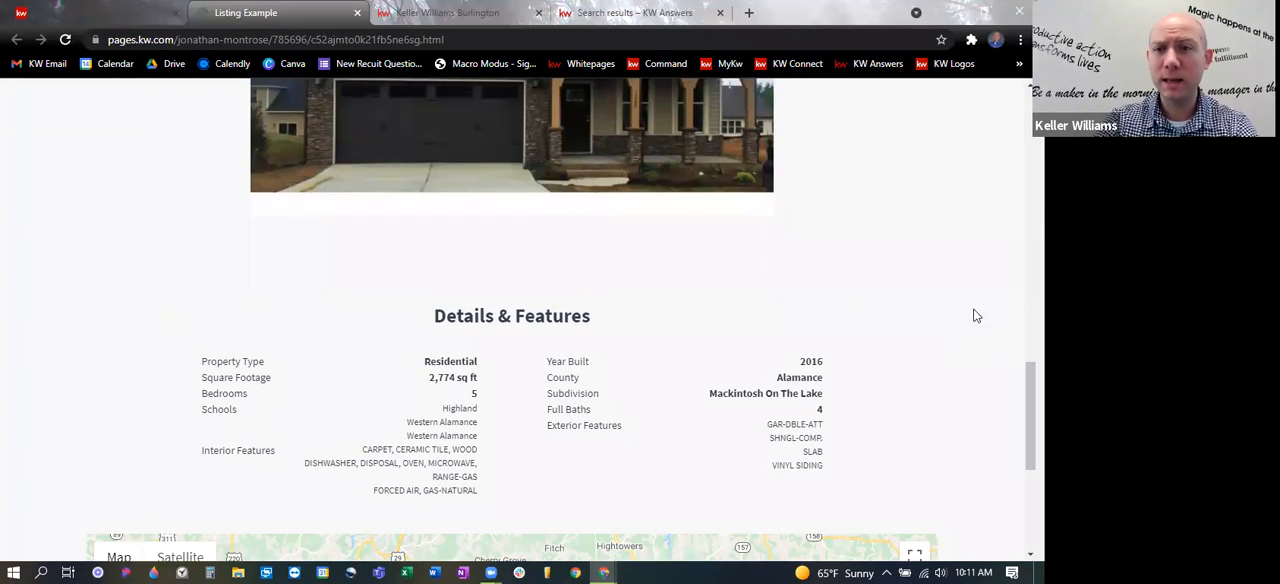
scroll(975, 314, down, 1)
scroll(975, 314, down, 3)
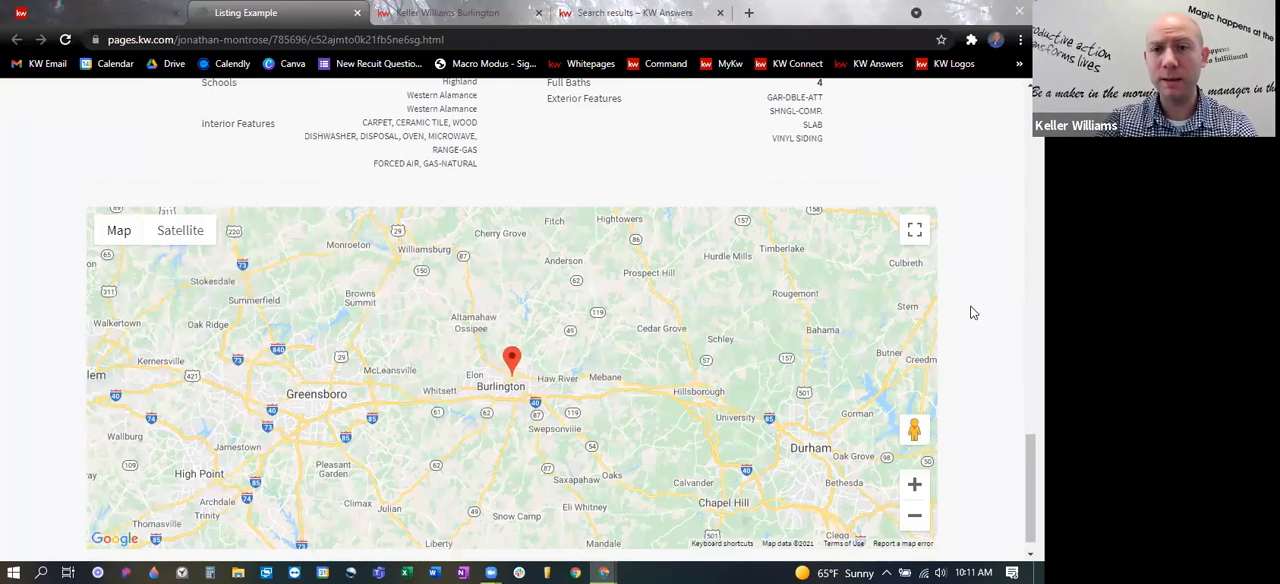
- Close the Listing Example landing page and show the agent site pages in Command's Consumer section
scroll(975, 310, up, 15)
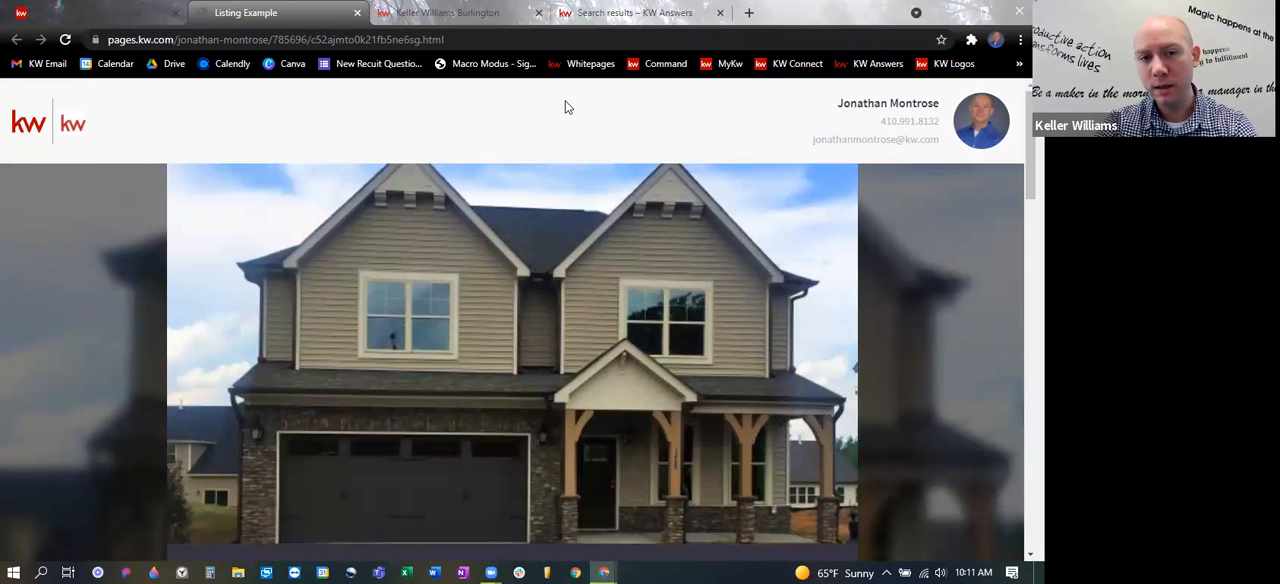
scroll(639, 179, down, 2)
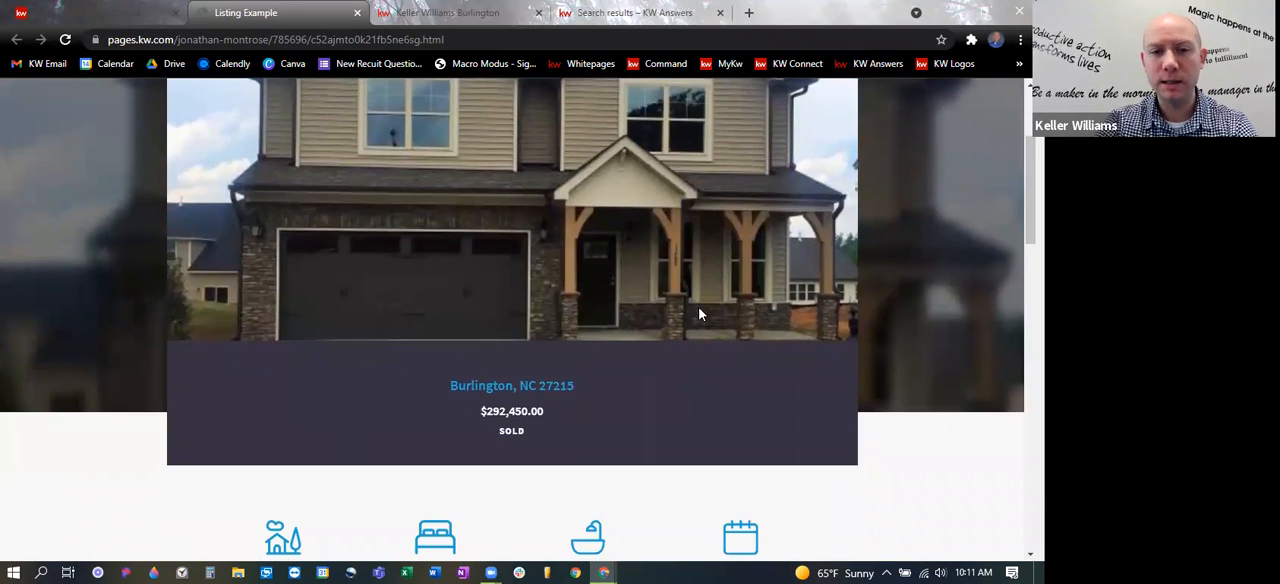
scroll(542, 228, up, 2)
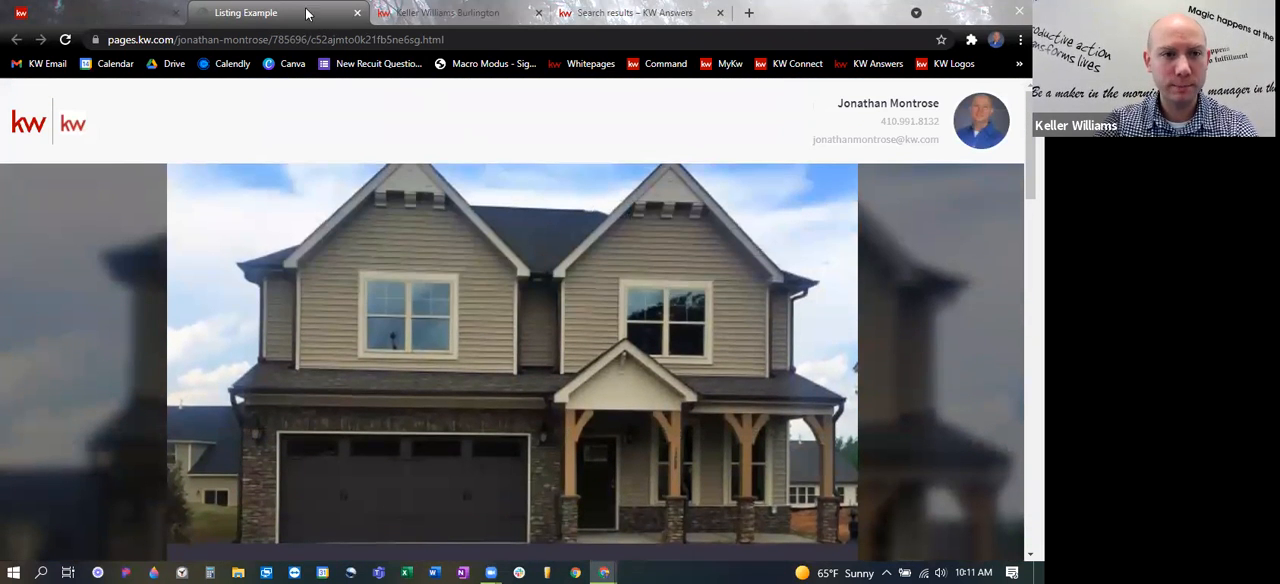
click(120, 14)
click(345, 10)
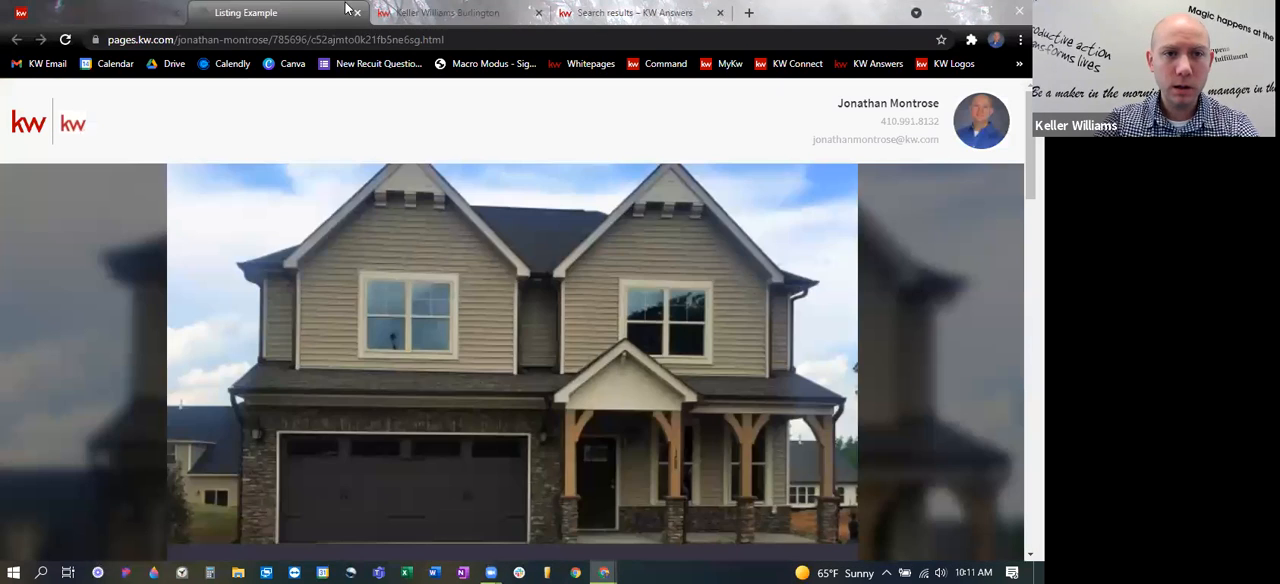
click(357, 12)
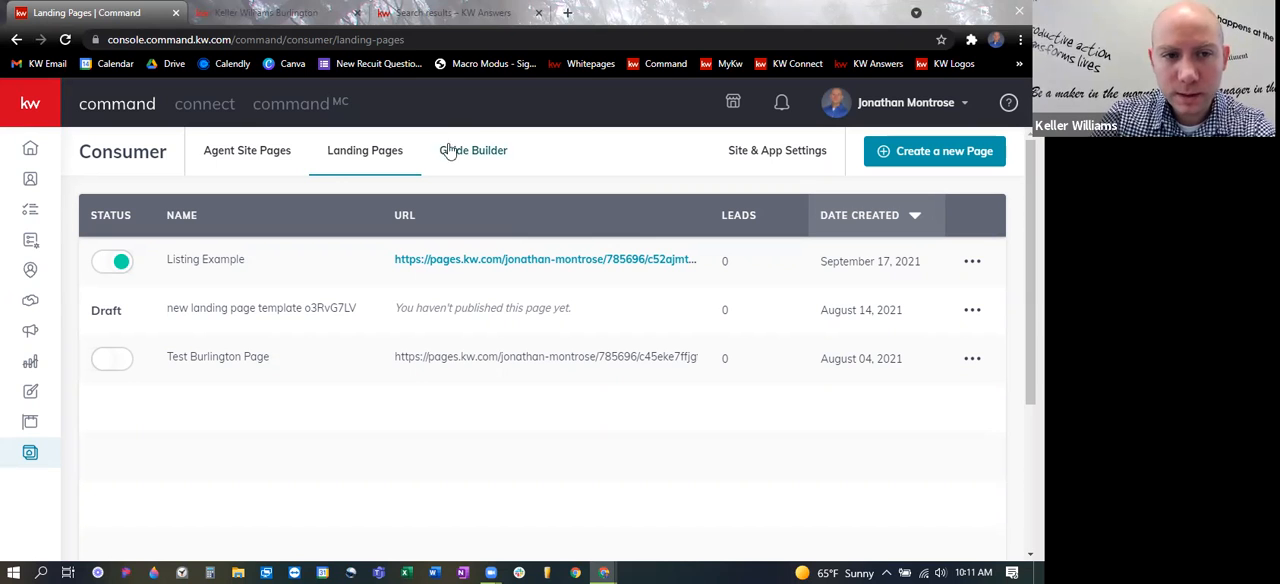
click(253, 155)
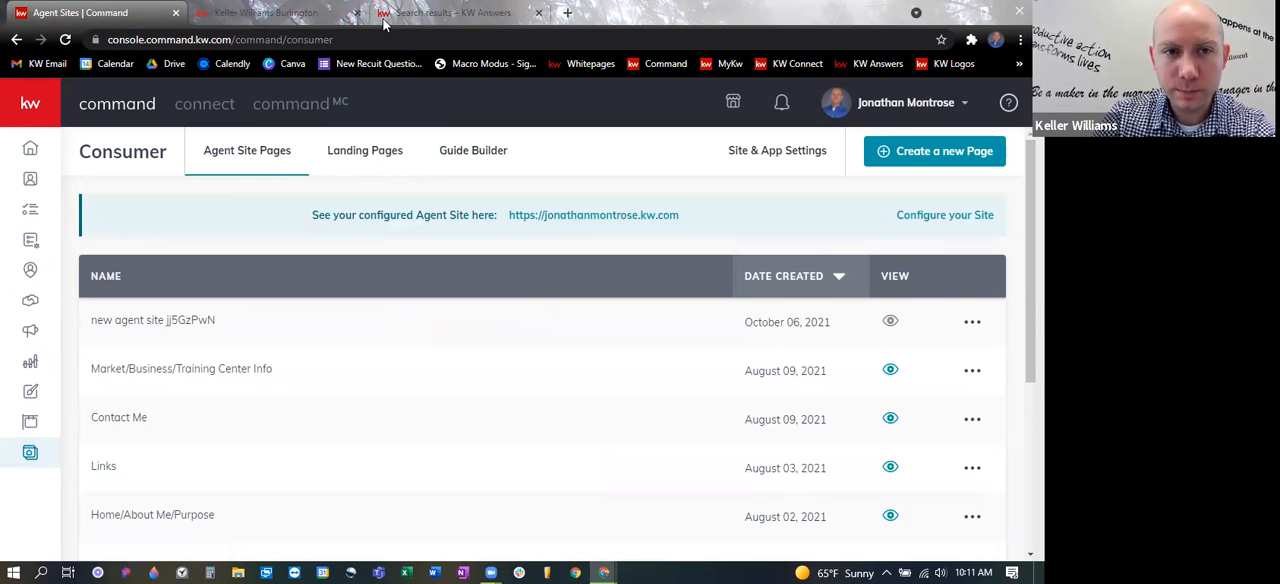
- Switch to the Keller Williams Burlington agent site and review its navigation menu and the home page's property search banner
click(455, 14)
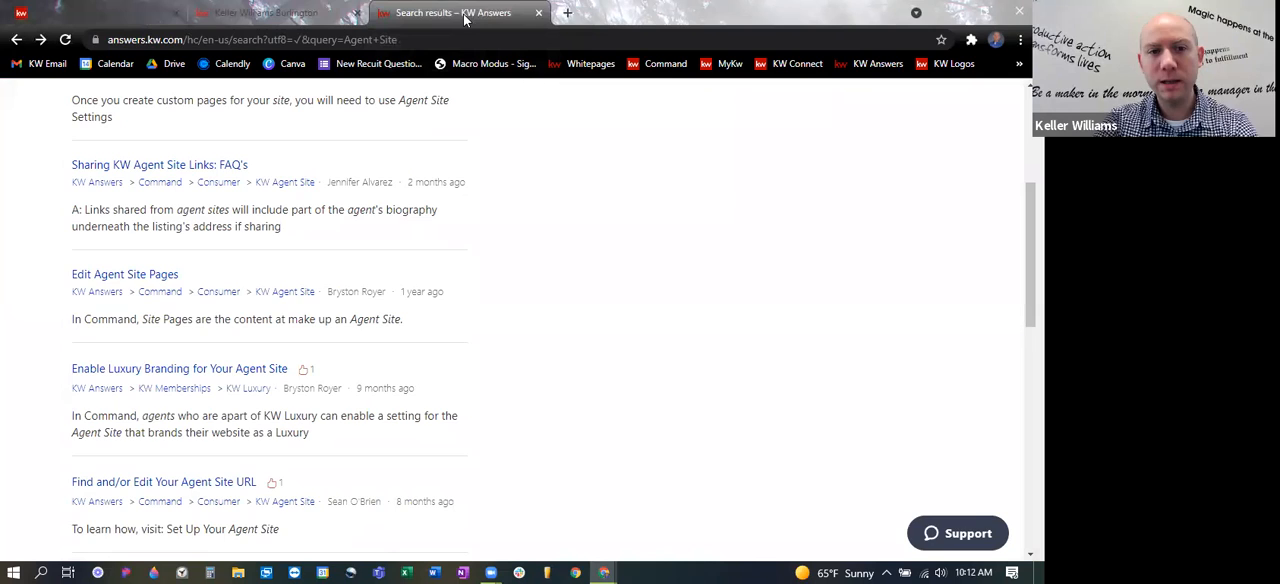
click(328, 12)
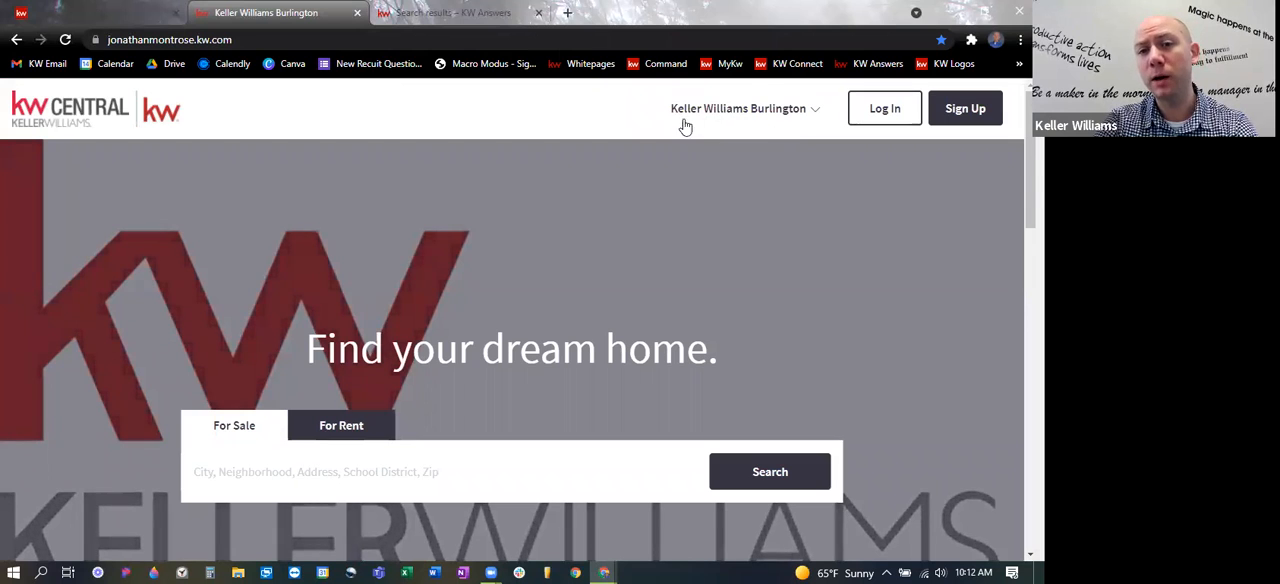
click(812, 111)
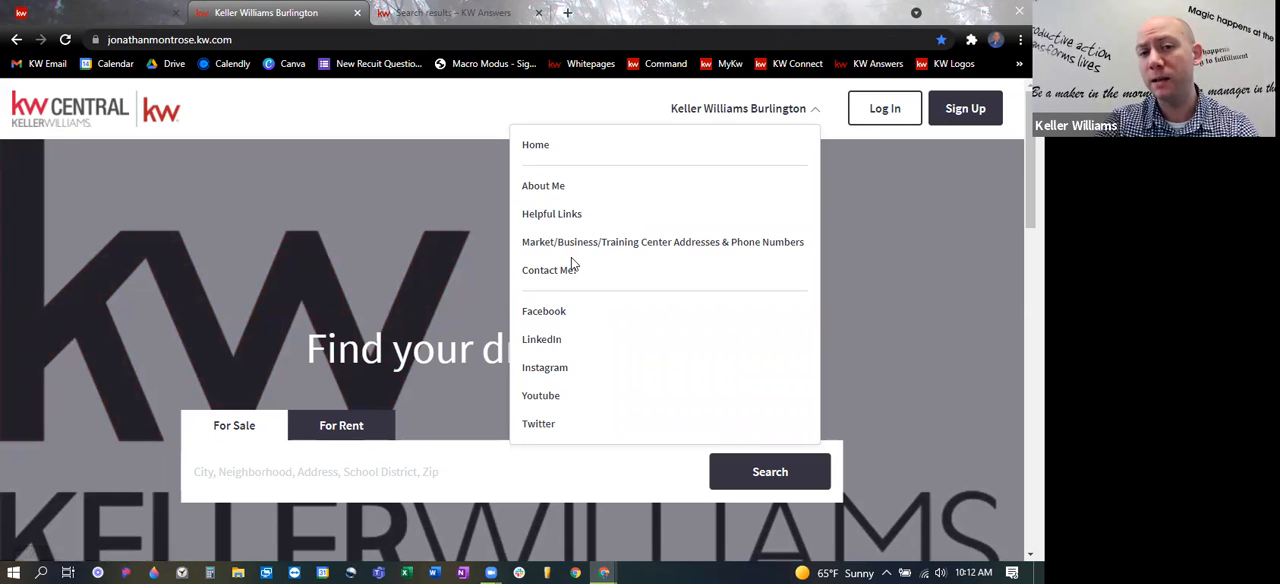
click(726, 112)
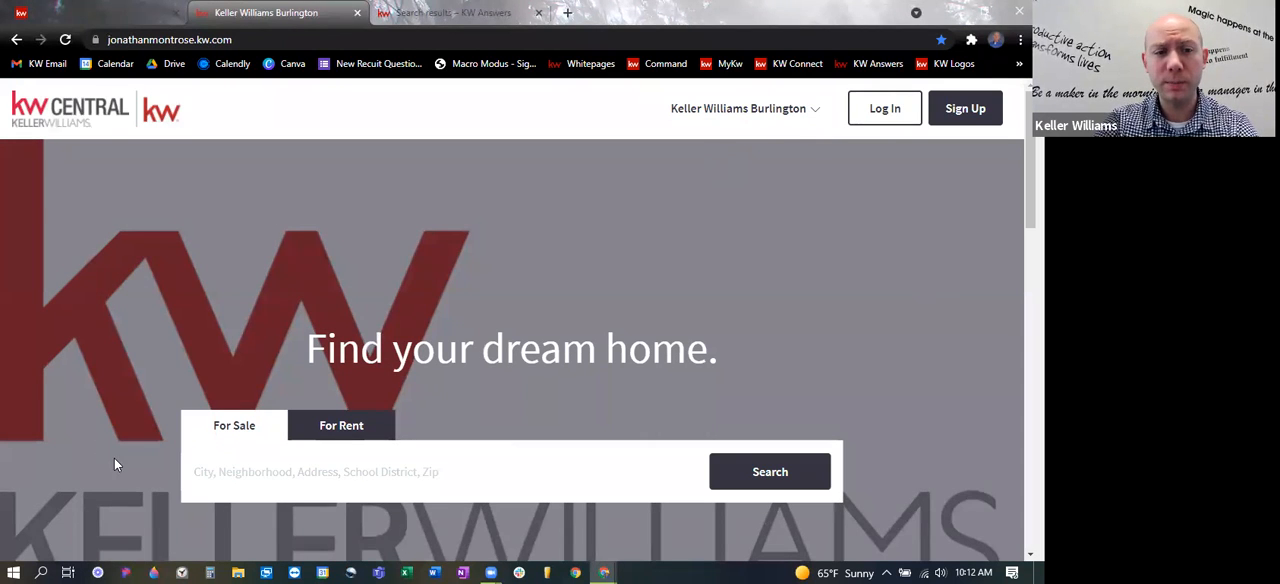
scroll(513, 260, down, 2)
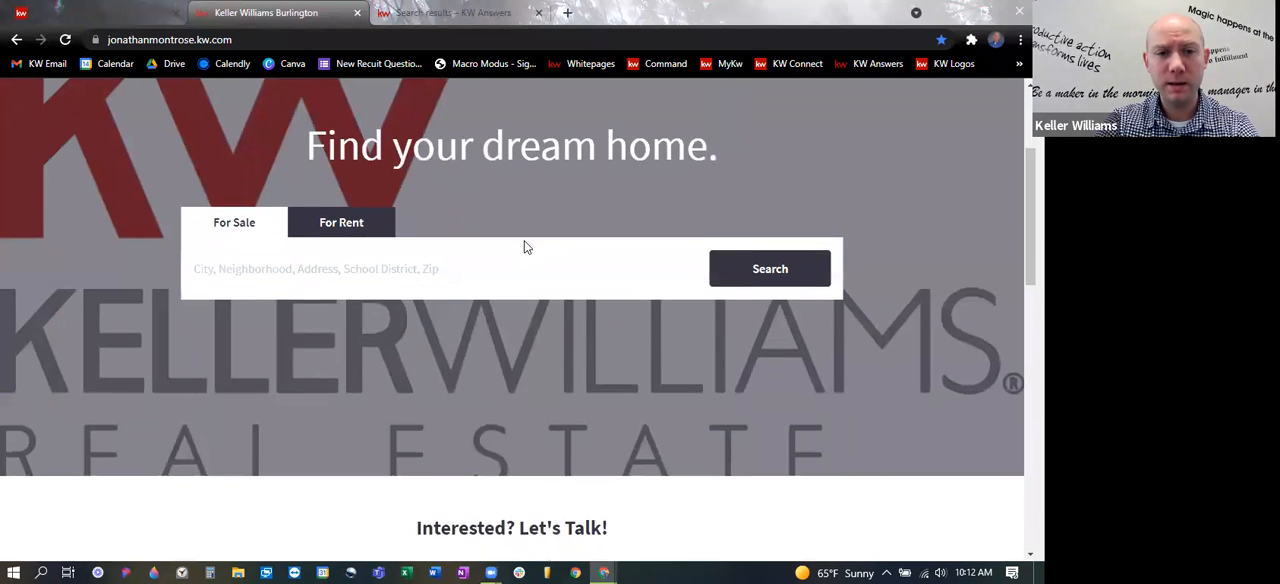
scroll(523, 246, up, 1)
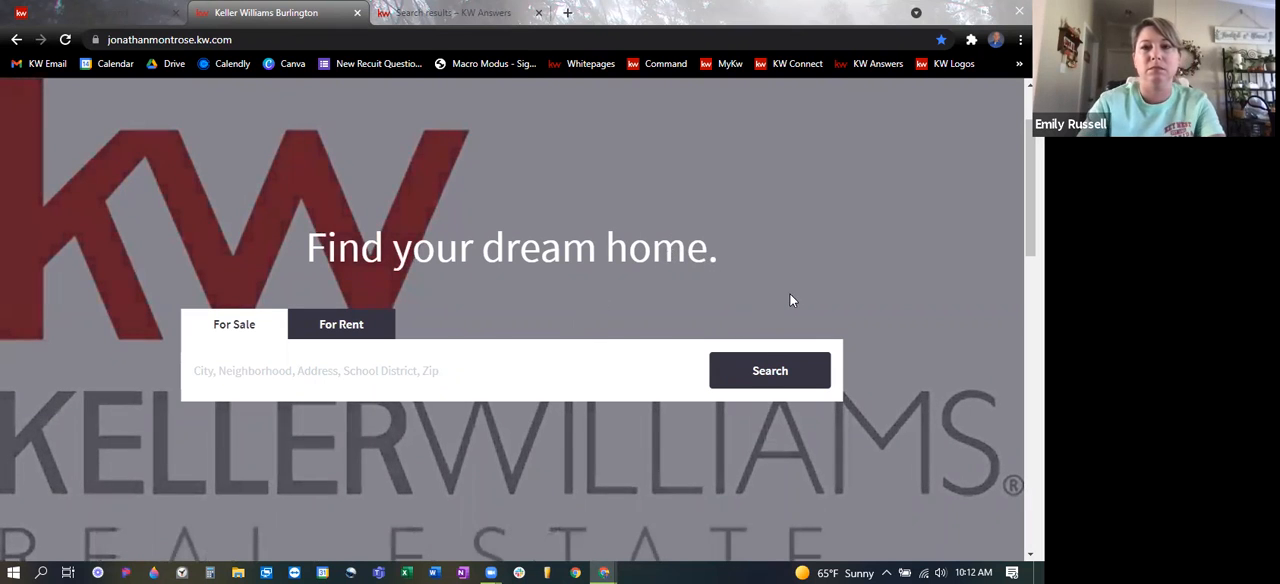
scroll(792, 300, down, 2)
scroll(792, 300, up, 2)
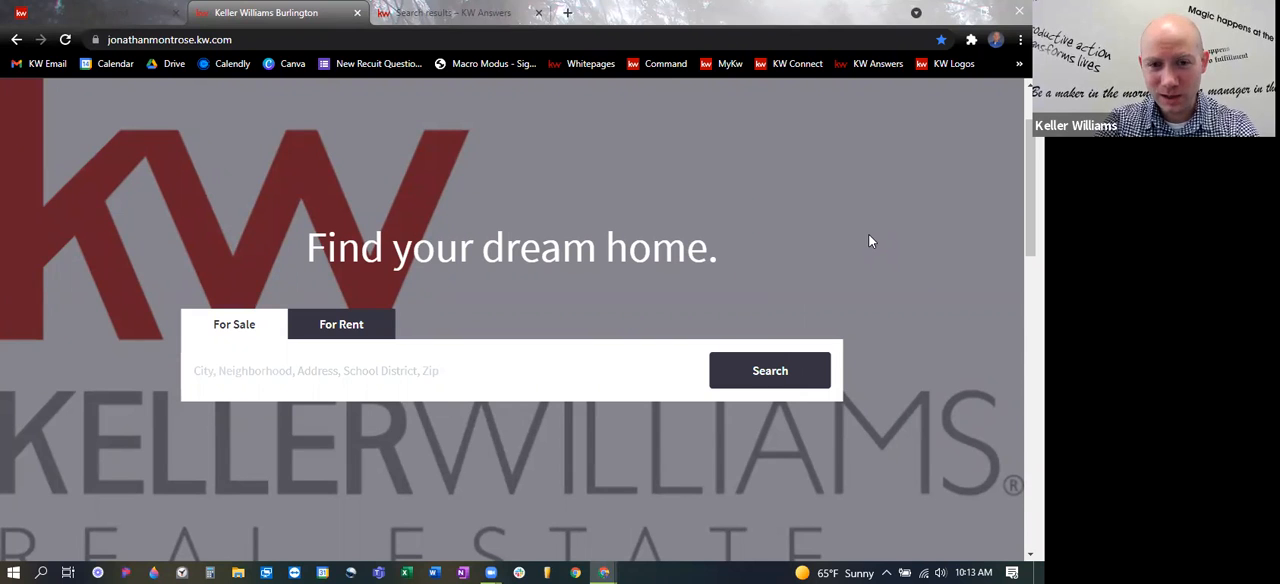
- Search the agent site for properties for sale near "Burlington NC"
click(547, 370)
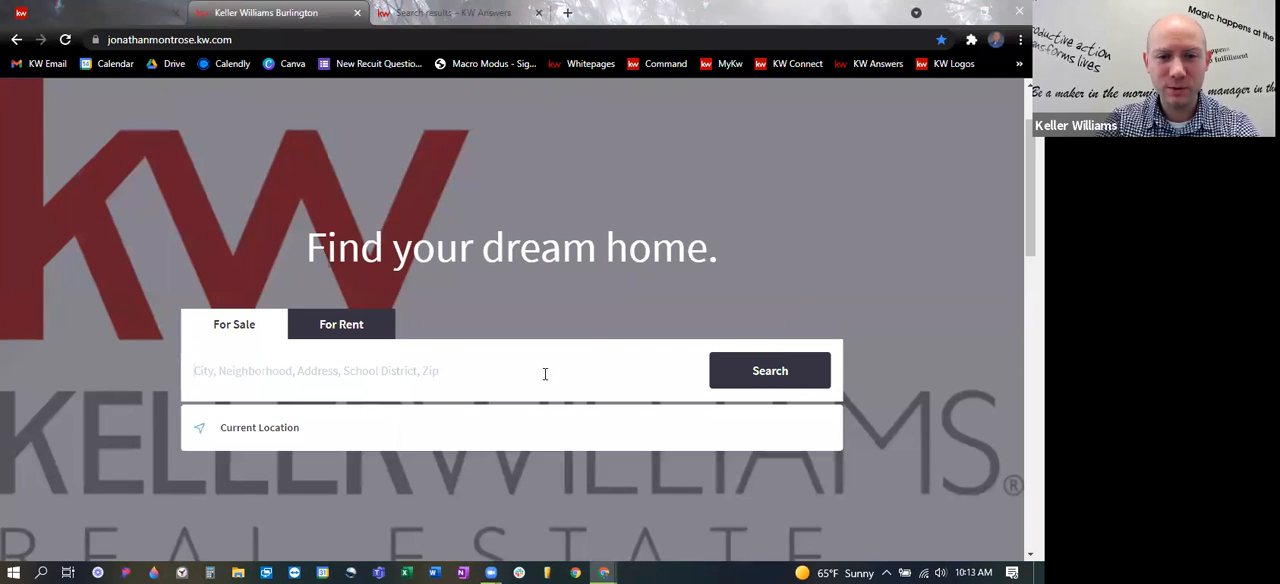
click(728, 220)
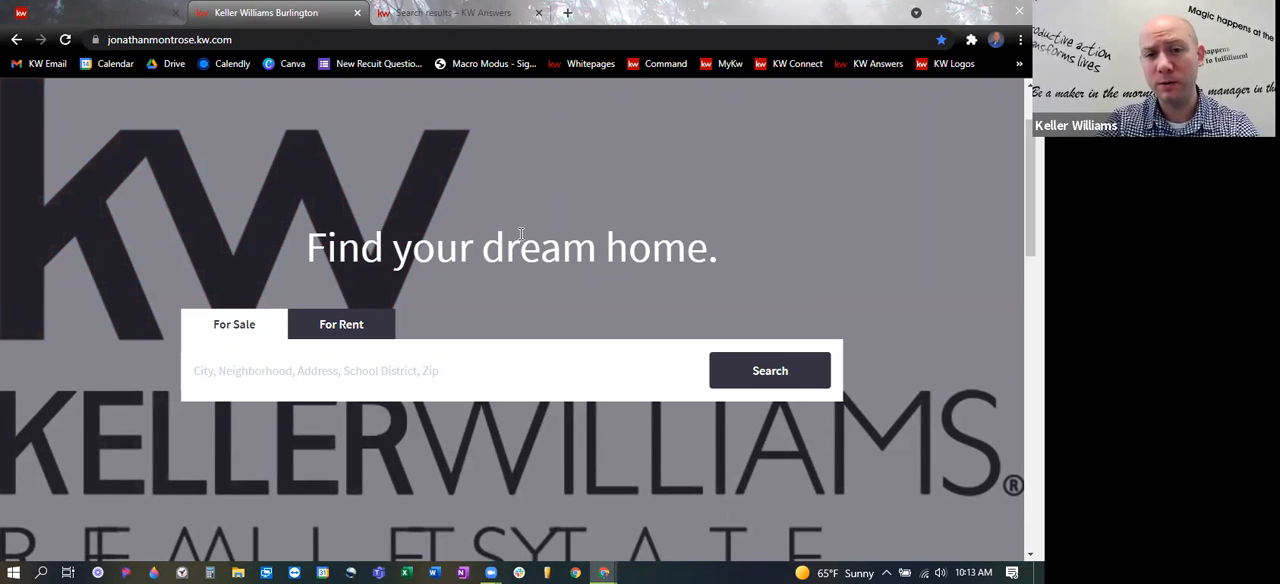
click(365, 377)
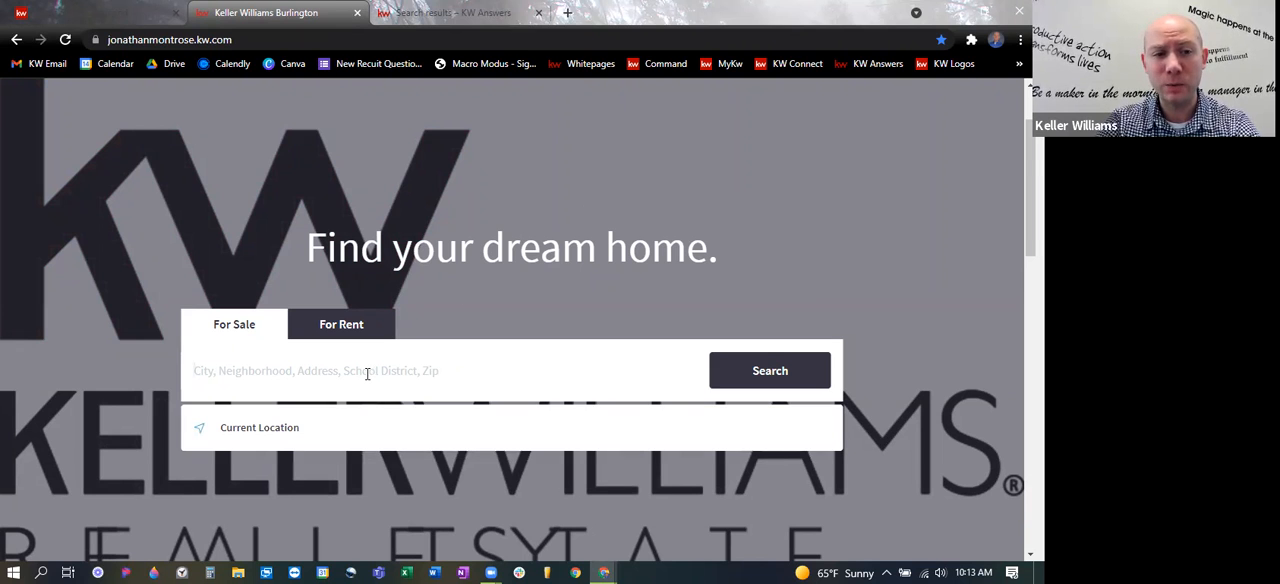
text(Burlinfgton)
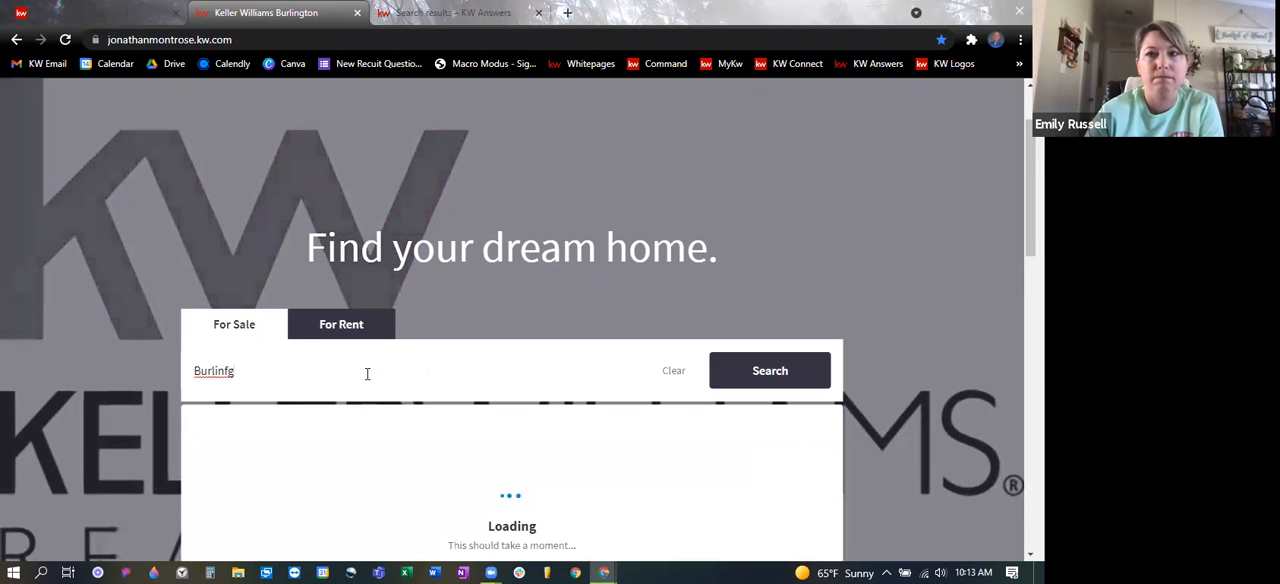
key(BackSpace)
key(BackSpace)
key(BackSpace)
key(BackSpace)
key(BackSpace)
text(gton NC)
key(Return)
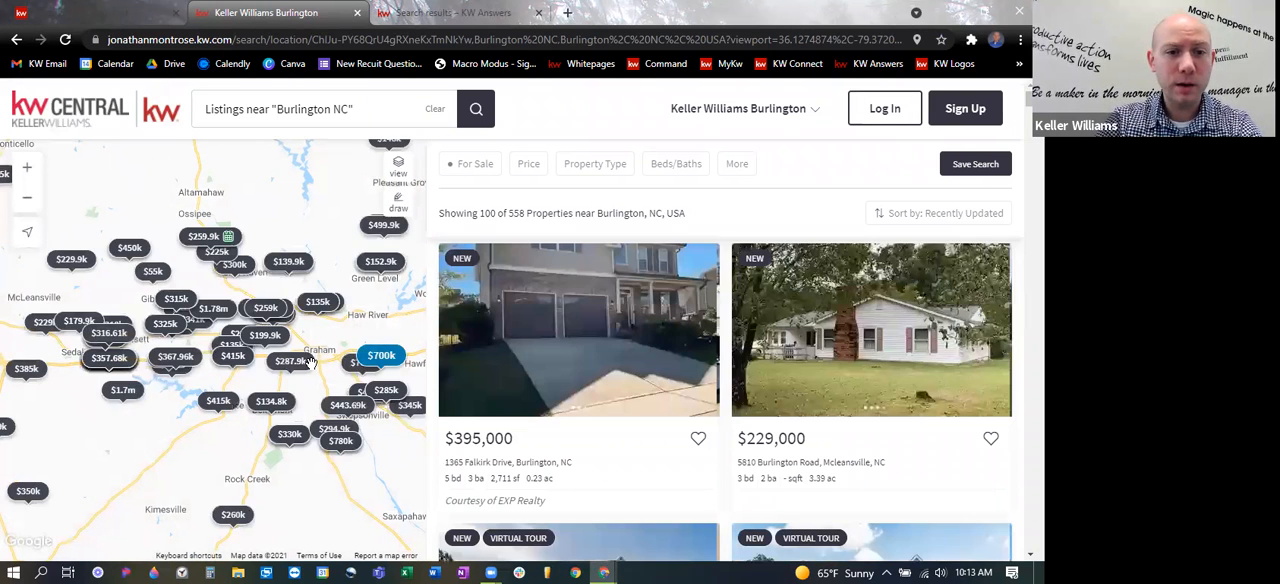
- Widen the results map around Burlington and look over the navigation menu from the search results page
scroll(302, 368, down, 1)
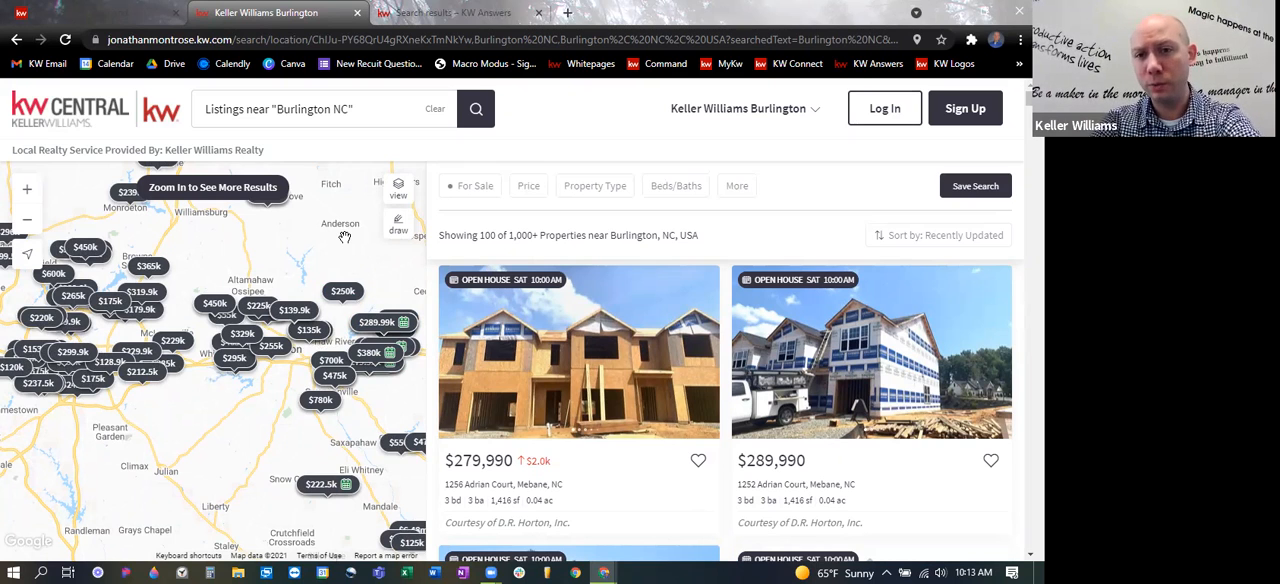
click(778, 114)
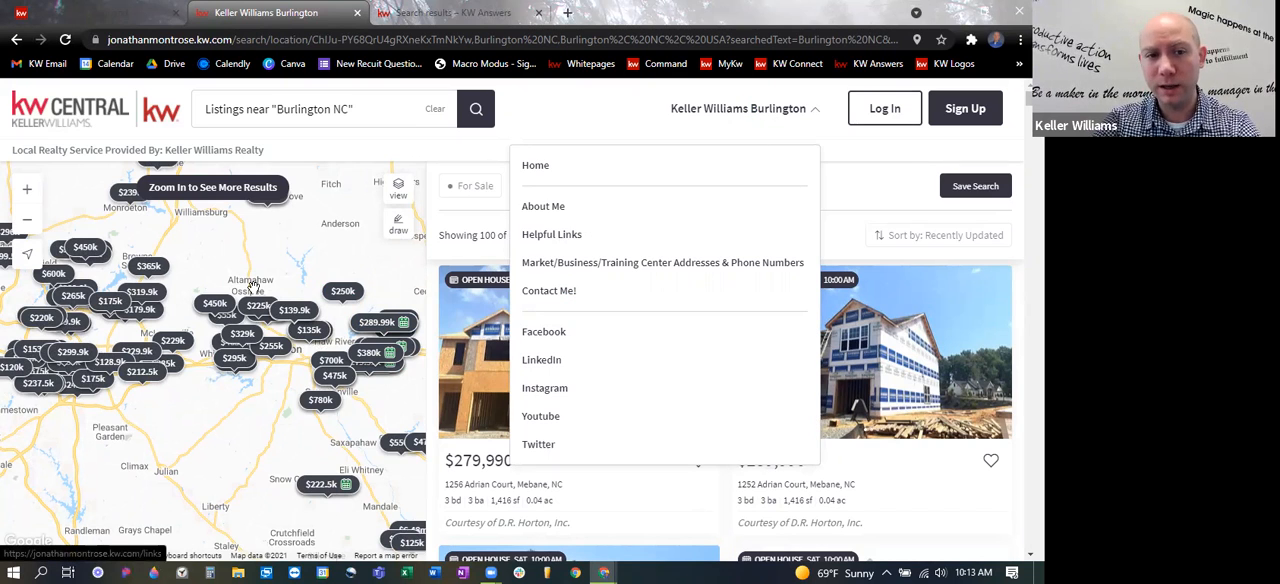
click(413, 143)
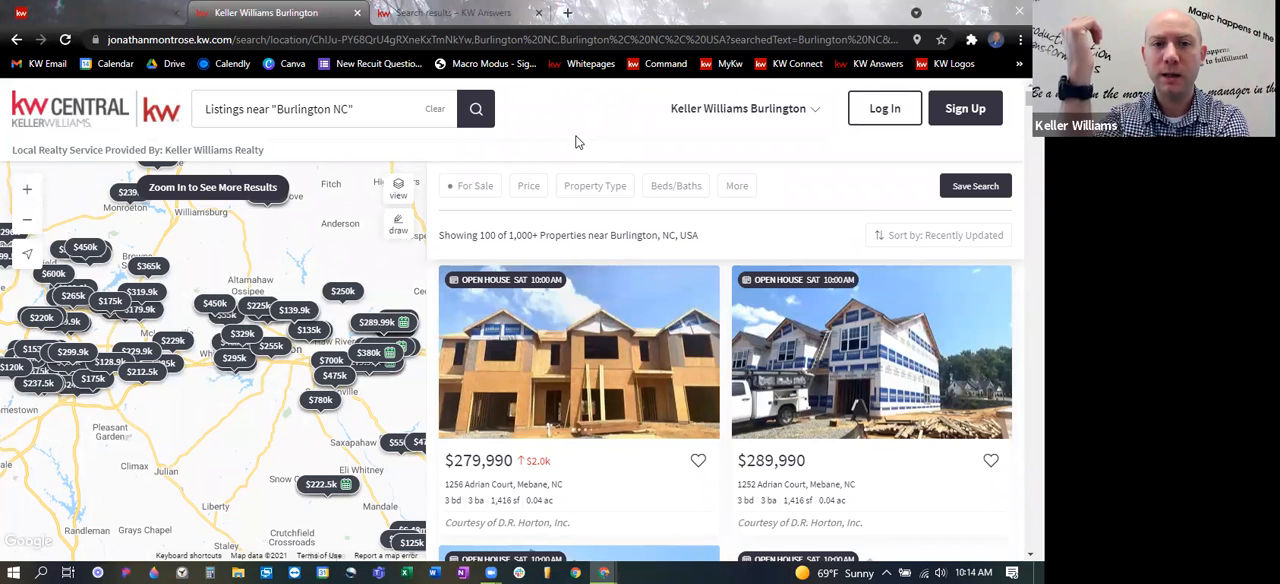
- Leave the property search results and return to the agent site's home page
click(16, 39)
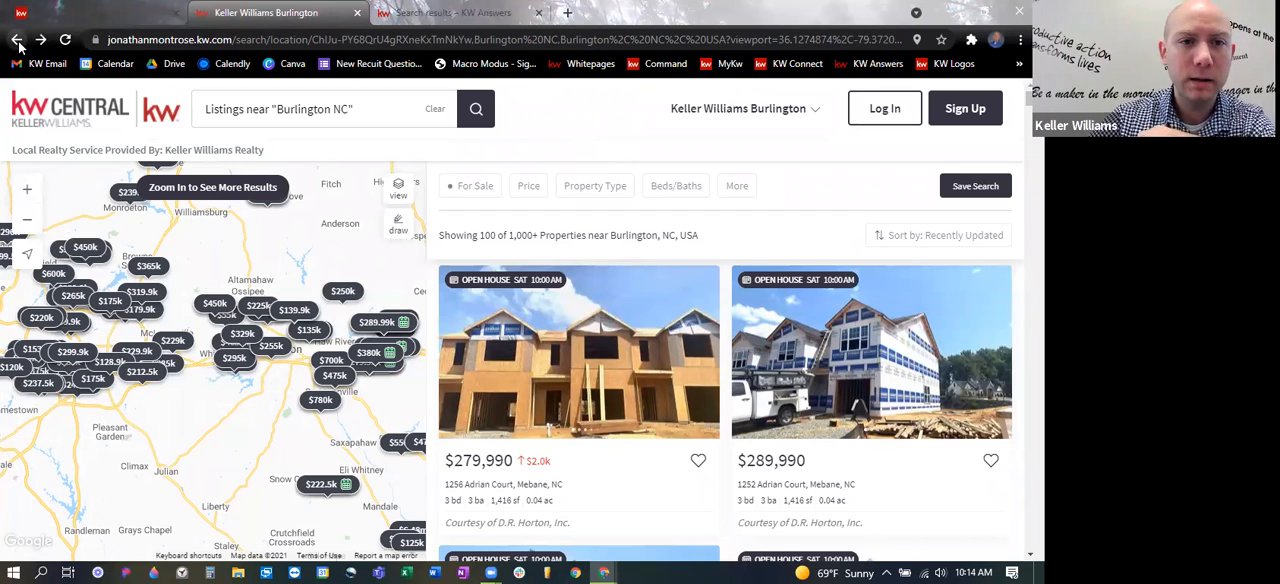
click(710, 118)
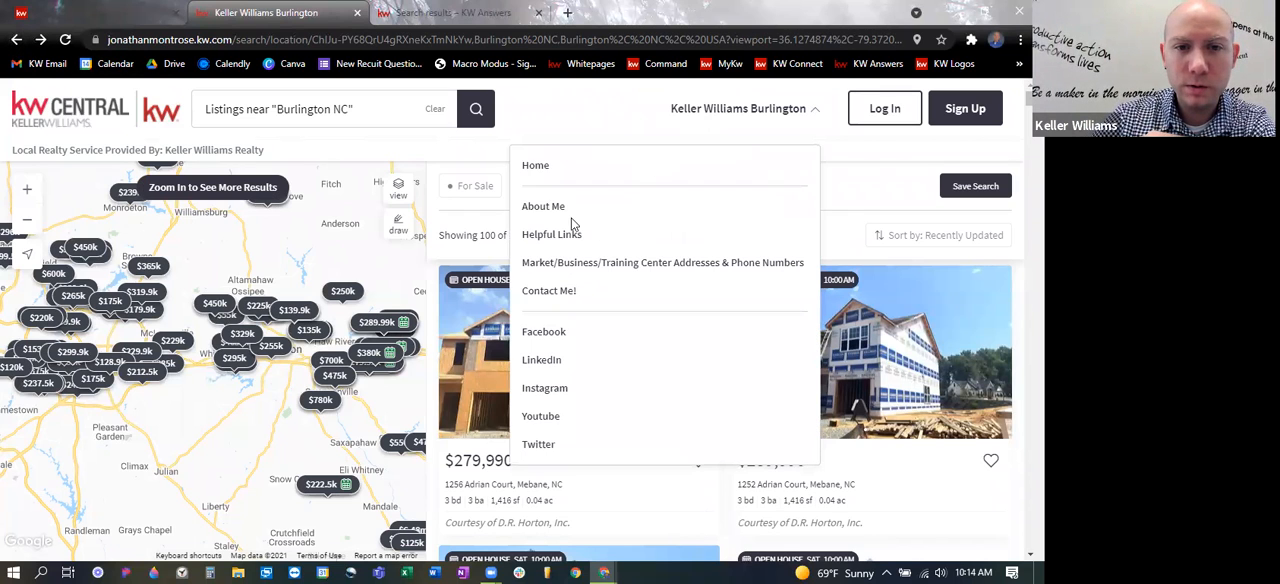
click(540, 167)
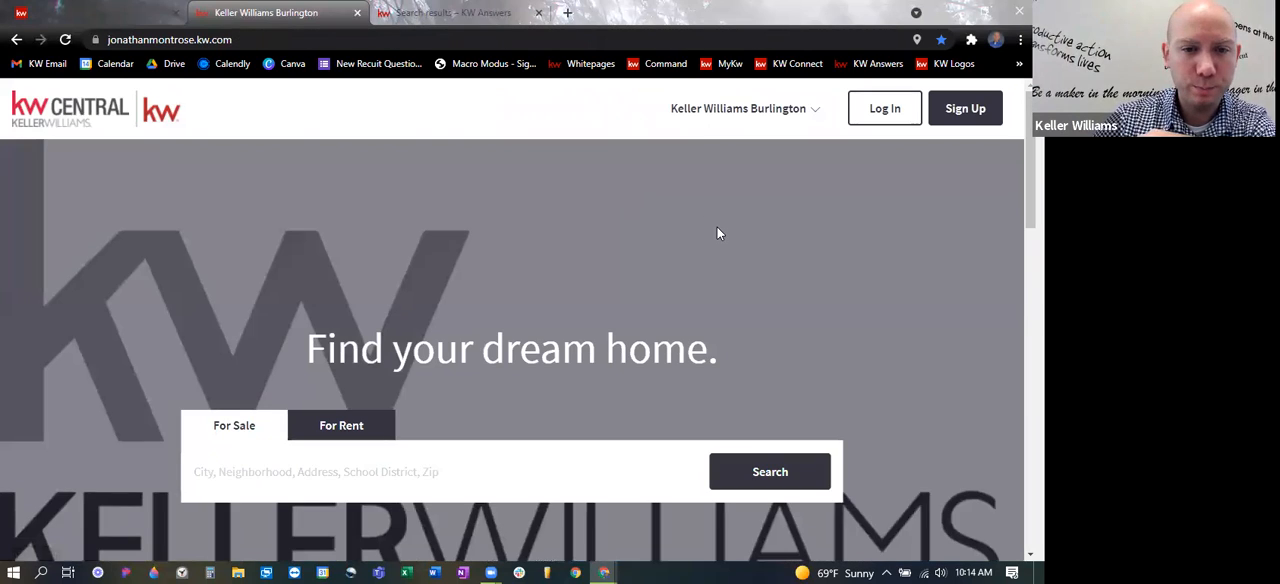
- Compare the agent site pages listed in Command with the page entries in the live site's navigation menu
click(80, 10)
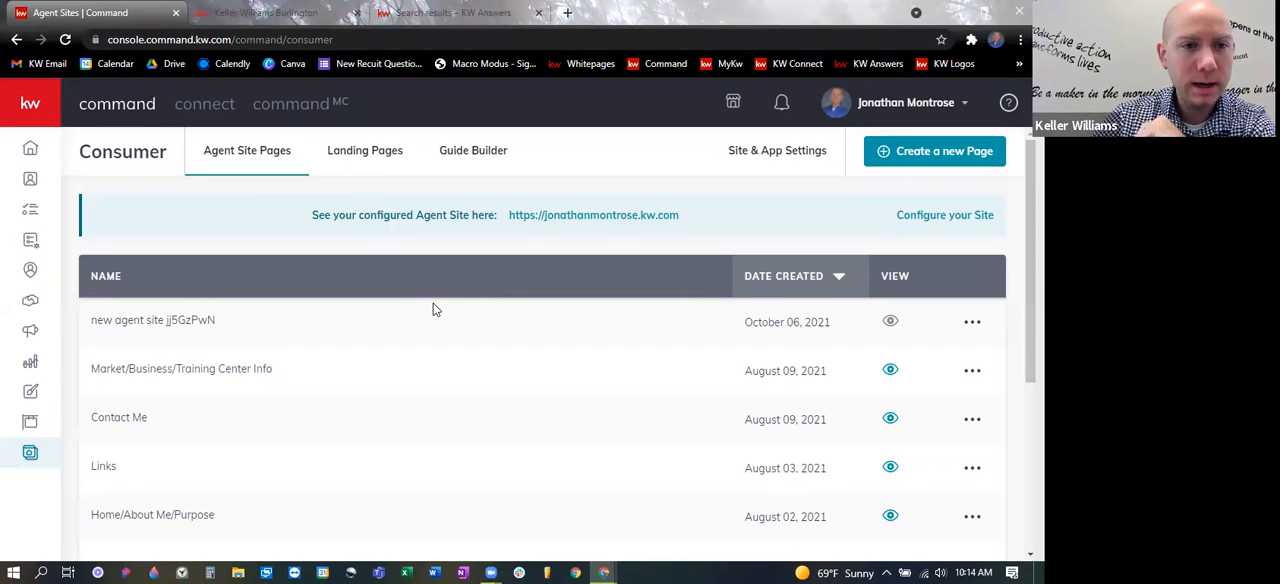
scroll(470, 303, down, 1)
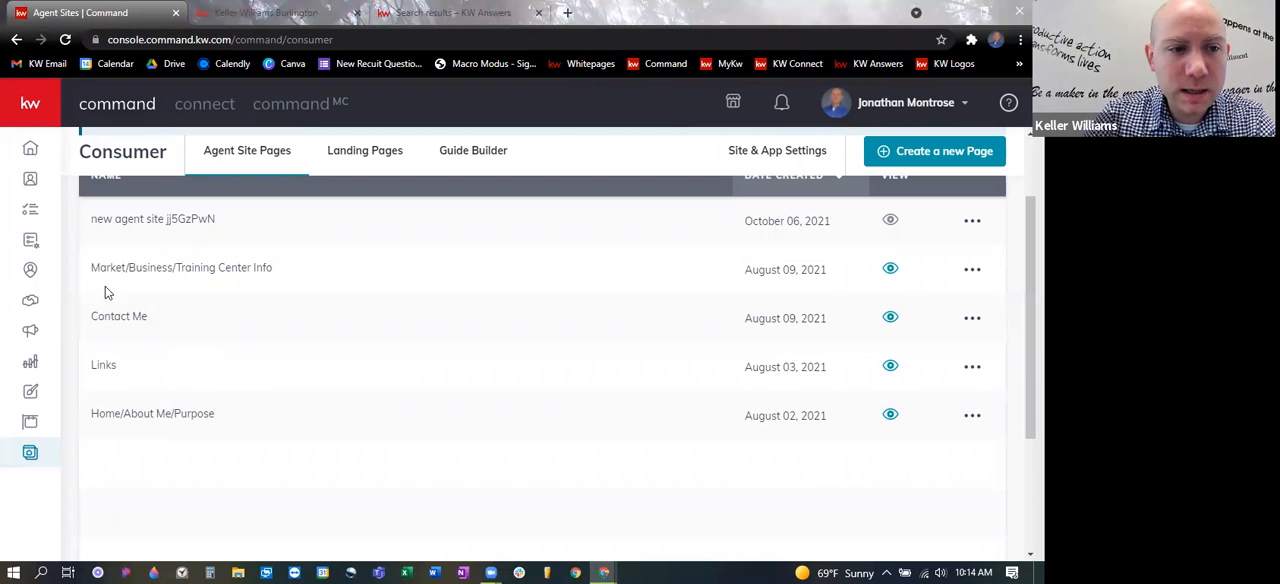
click(283, 14)
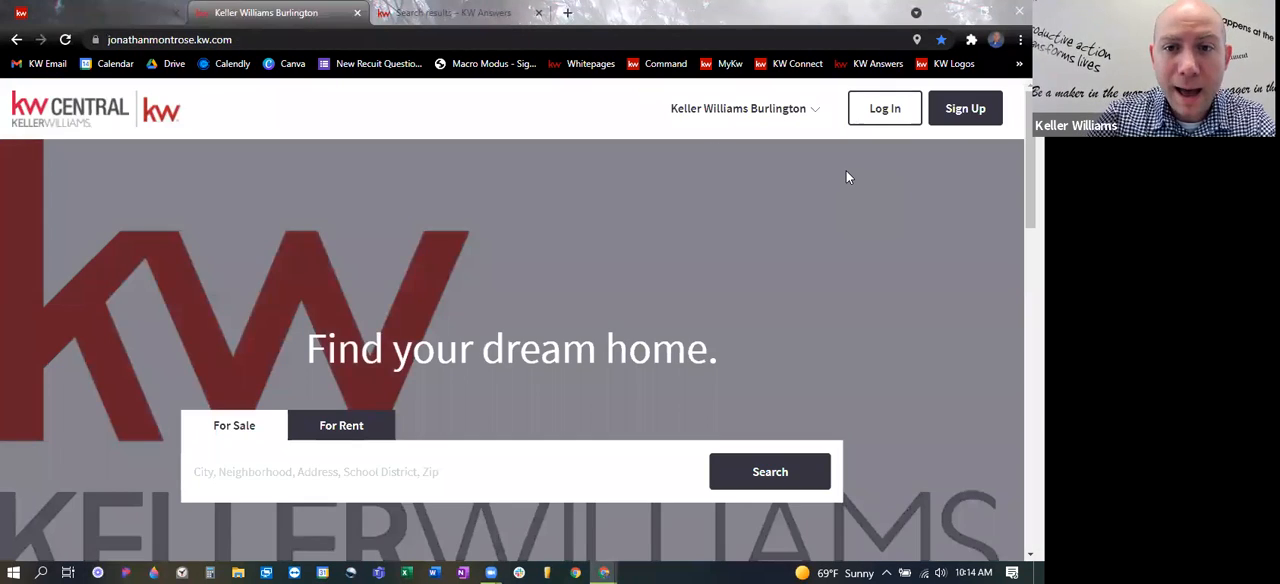
click(789, 118)
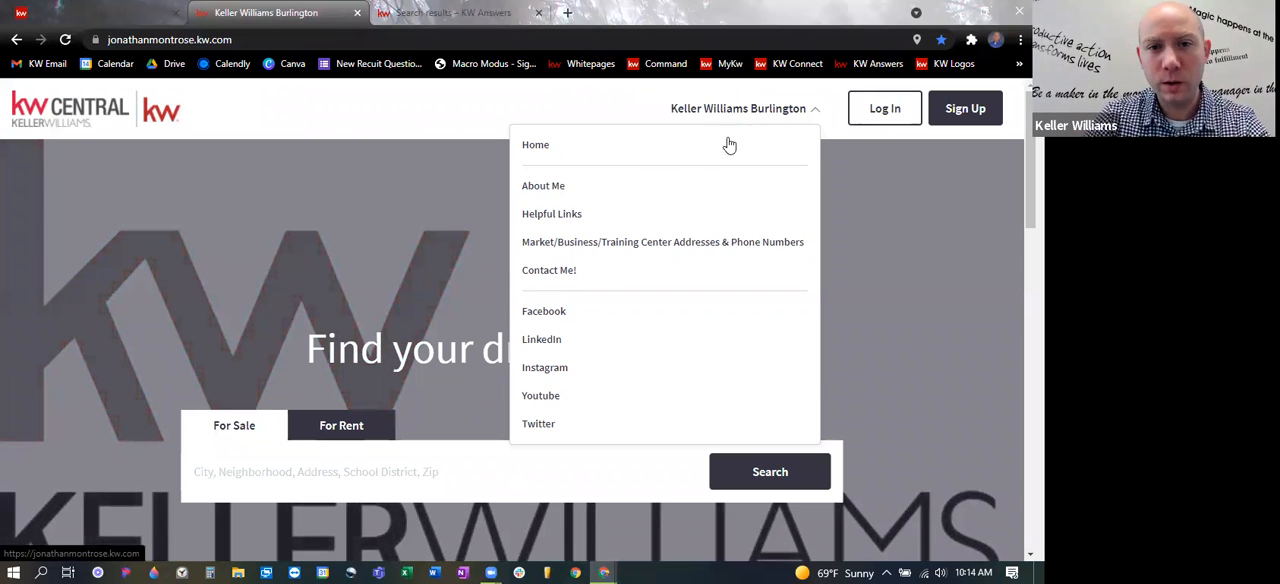
click(777, 118)
- Switch back to Command, open Site & App Settings, and look over the General settings for the agent site
click(115, 8)
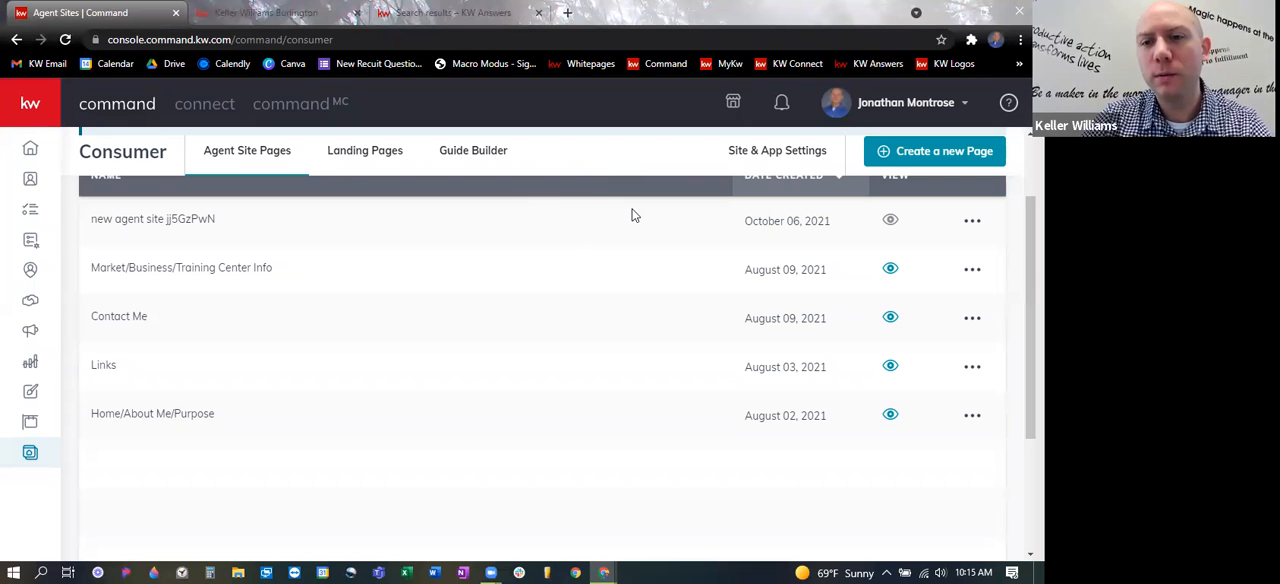
click(779, 159)
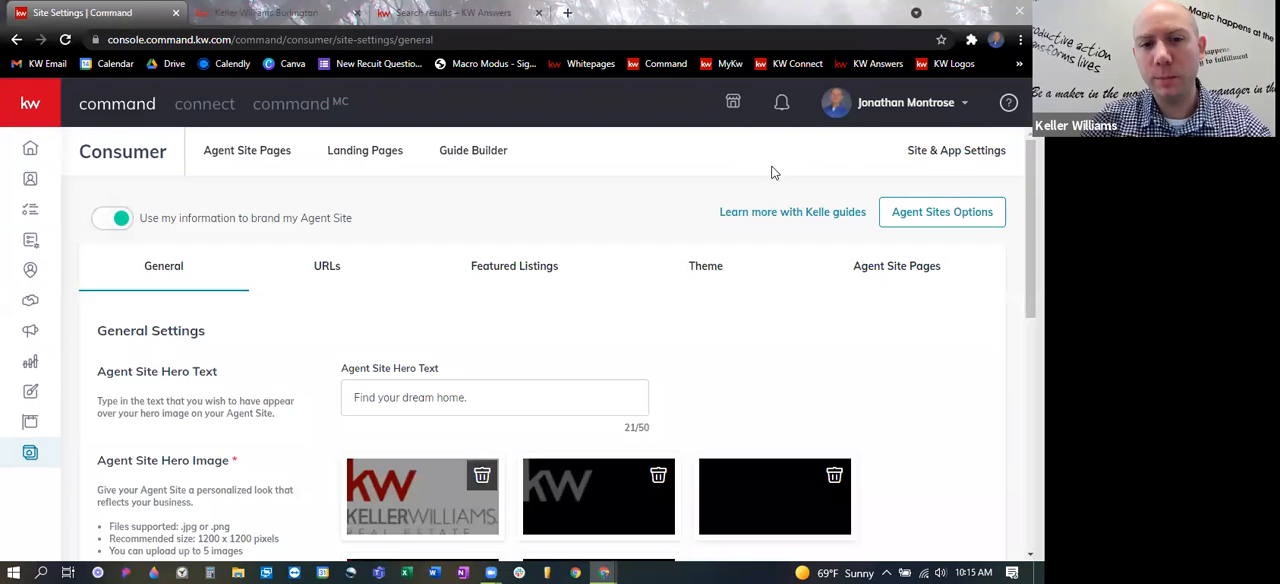
scroll(680, 284, down, 2)
scroll(740, 297, up, 2)
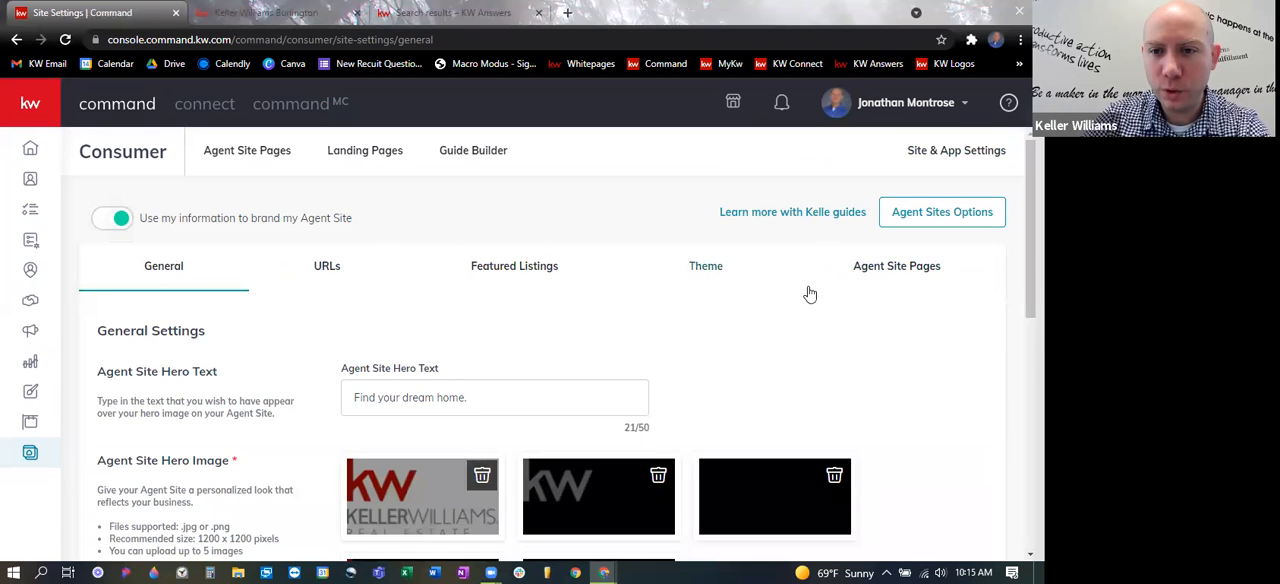
- Add a page to the agent site navigation from "new agent site jj5GzPwN" and save it with the default title and URL slug
click(895, 270)
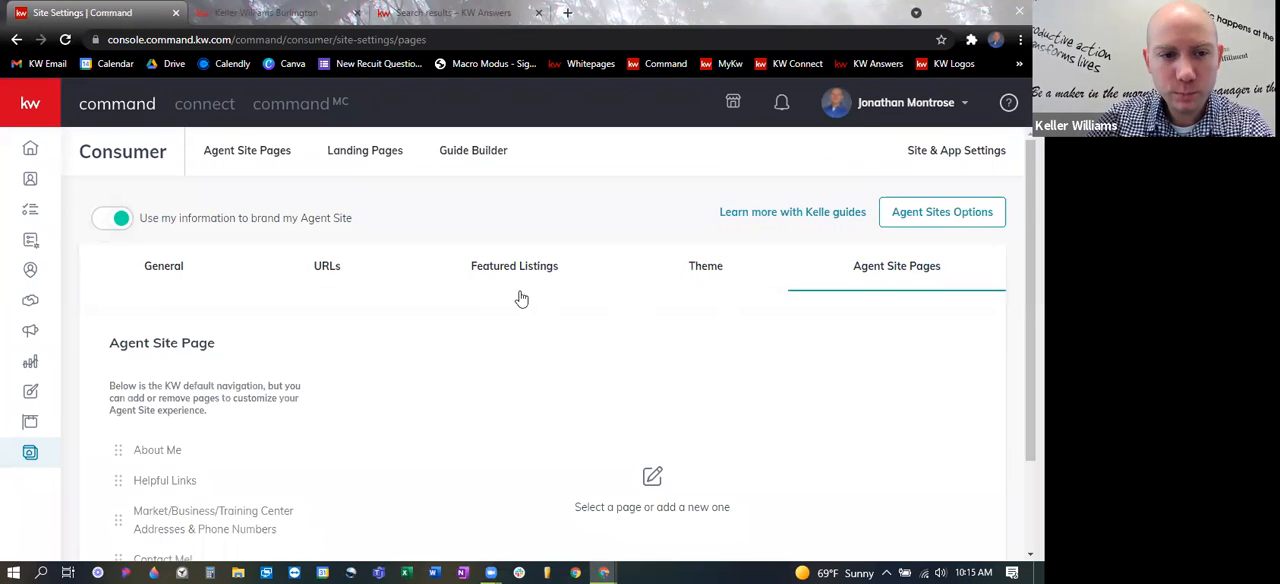
scroll(421, 305, down, 1)
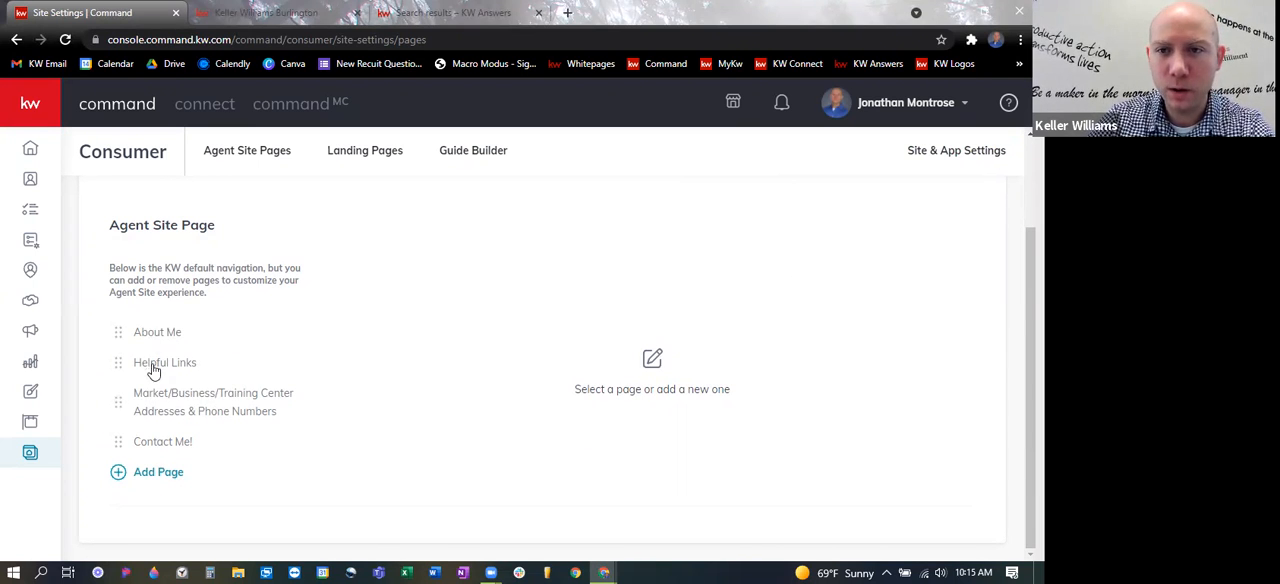
click(118, 472)
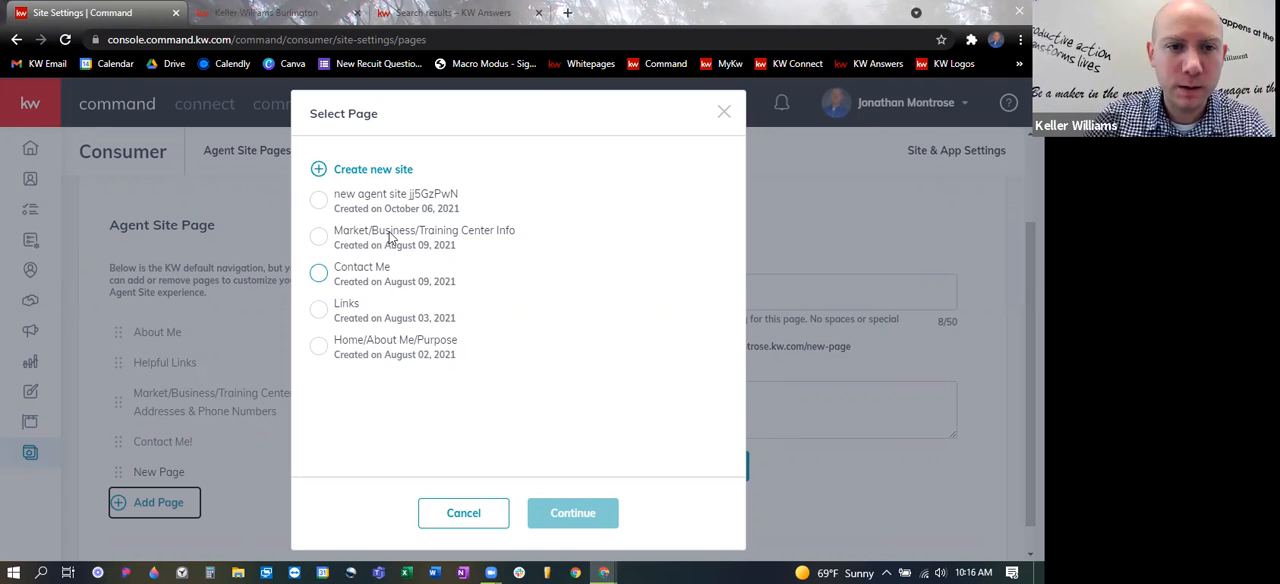
click(318, 200)
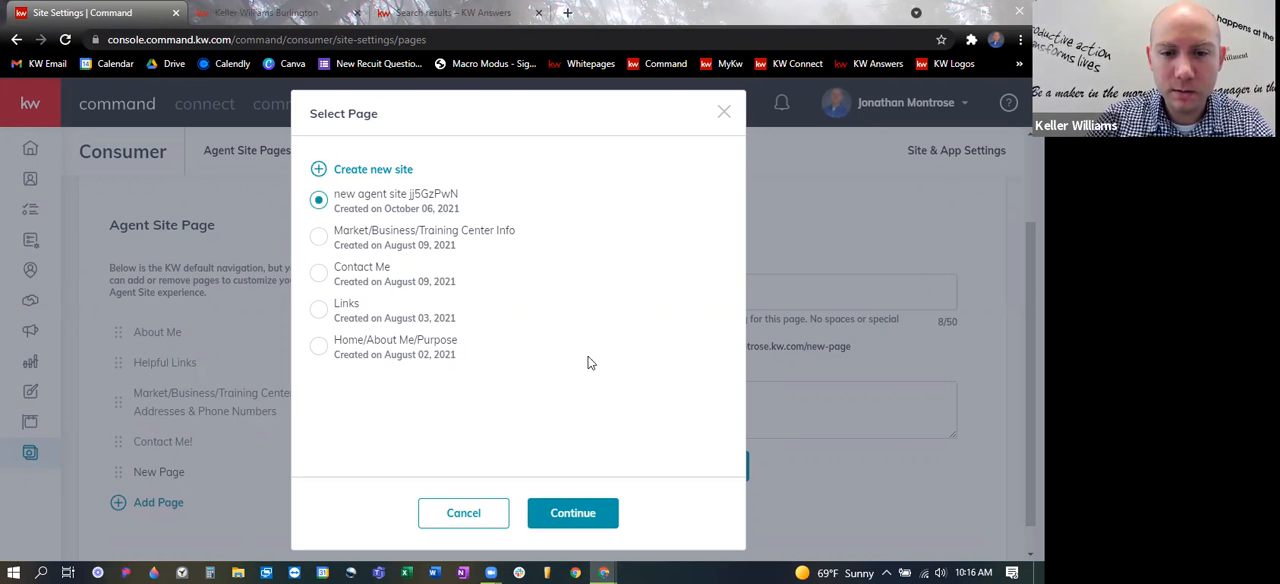
click(552, 505)
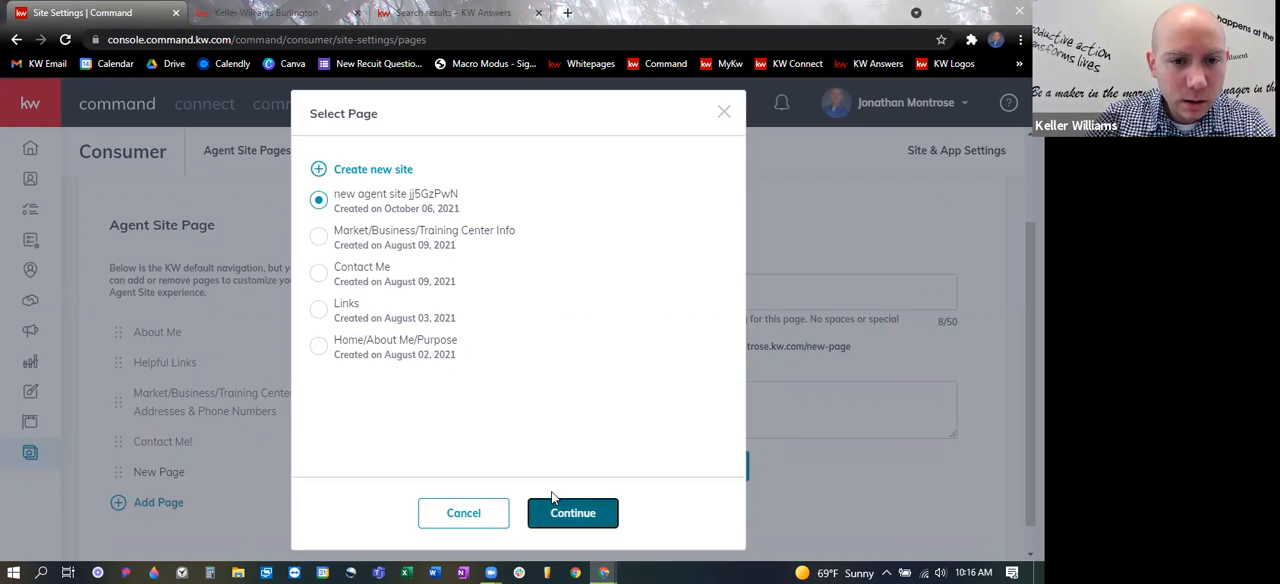
scroll(440, 400, down, 1)
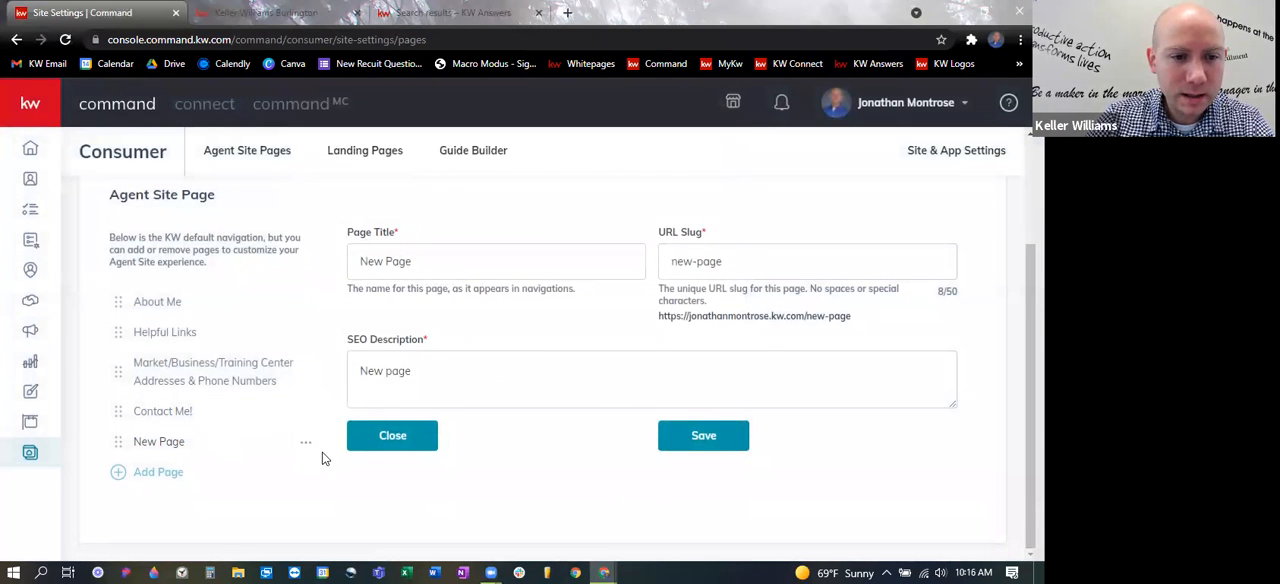
click(712, 438)
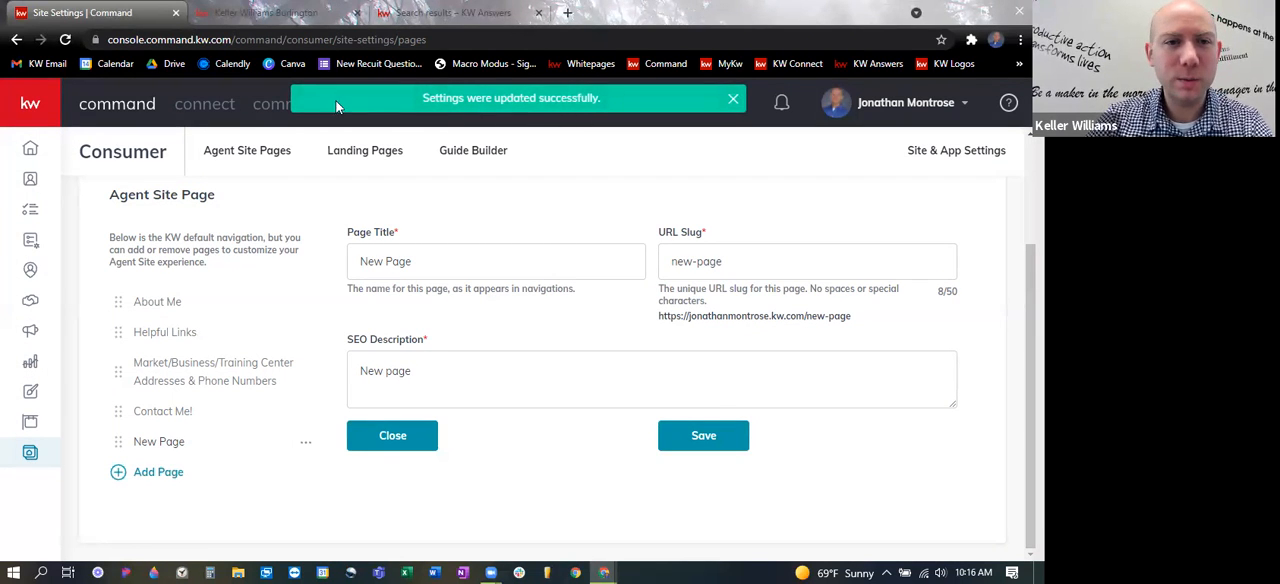
- Switch to the live agent site, open New Page from its navigation menu, and look over the page content
click(255, 9)
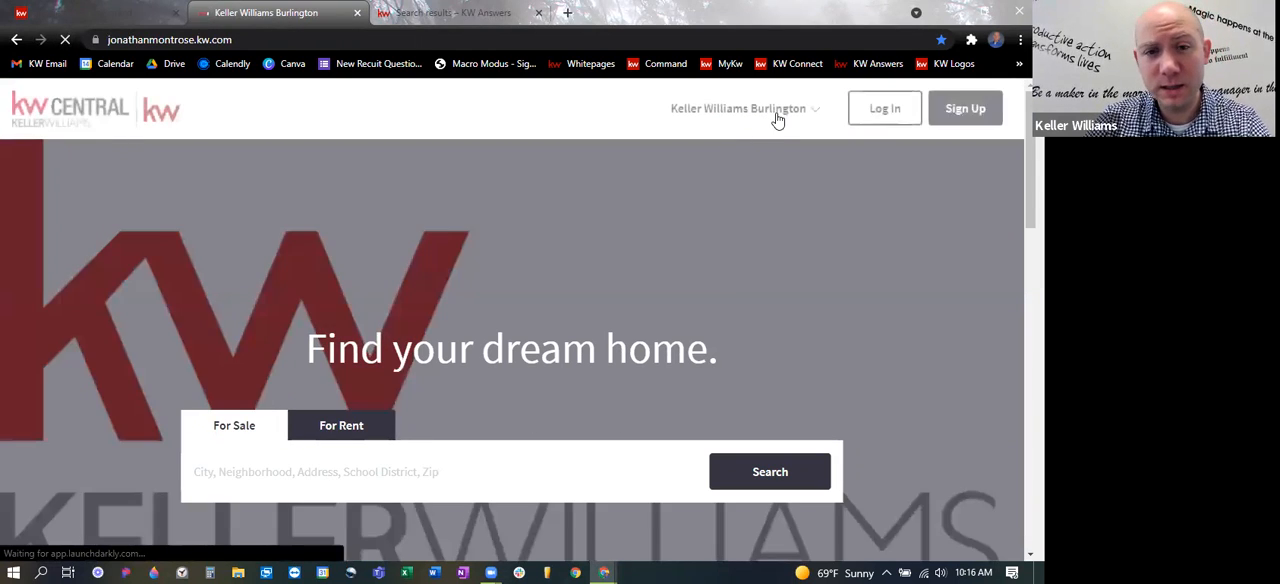
click(772, 115)
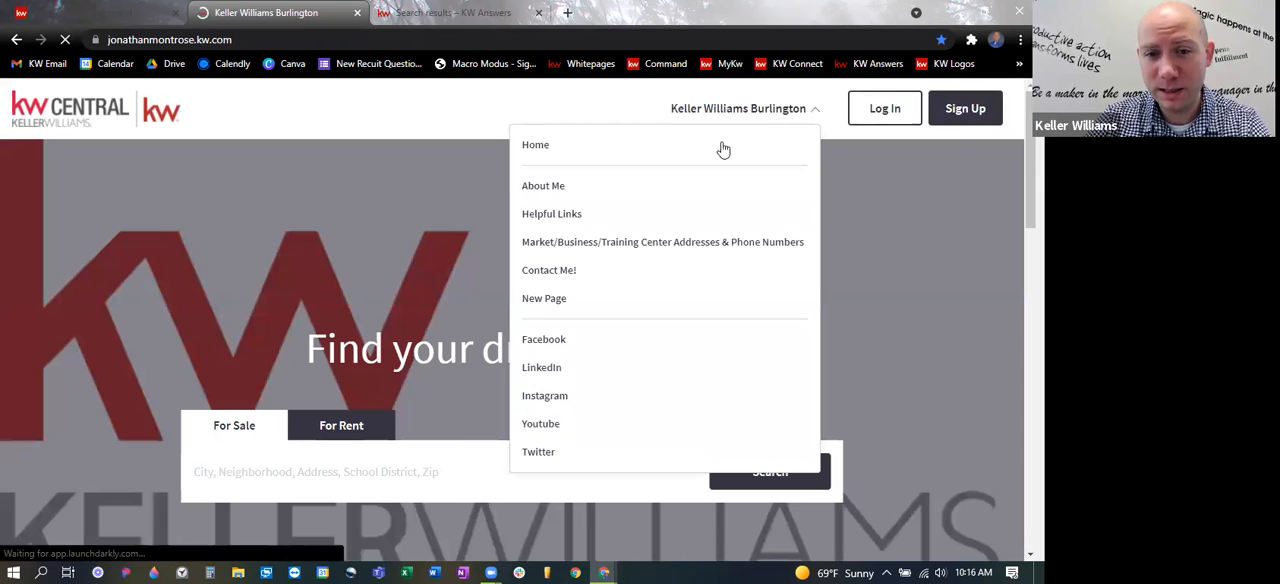
click(540, 300)
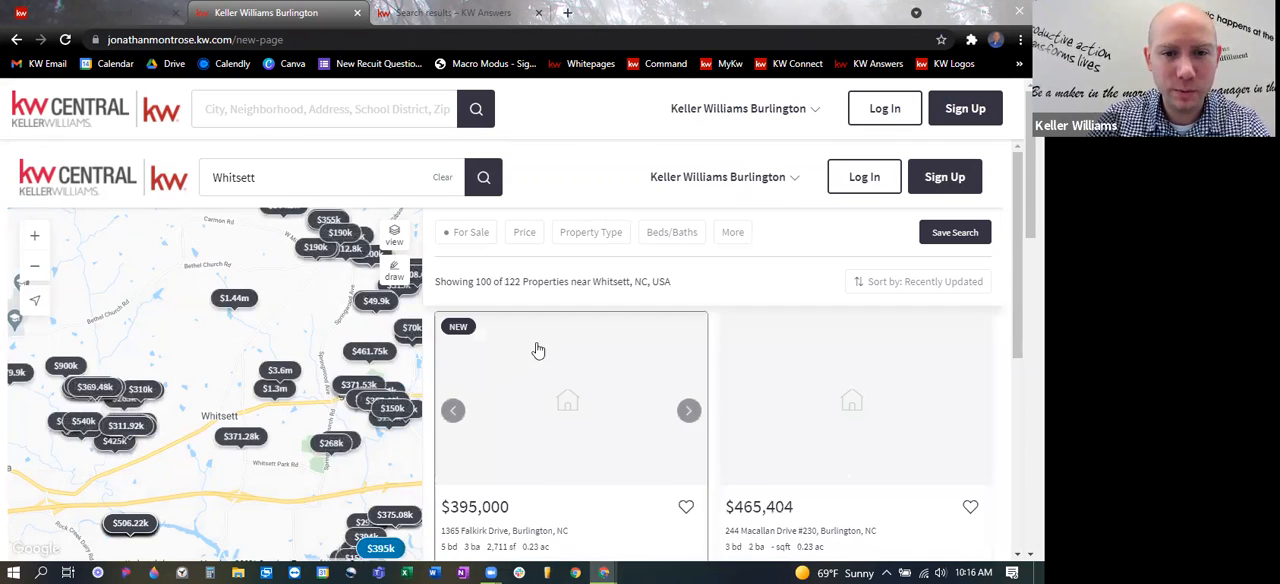
scroll(500, 355, down, 1)
scroll(292, 281, down, 2)
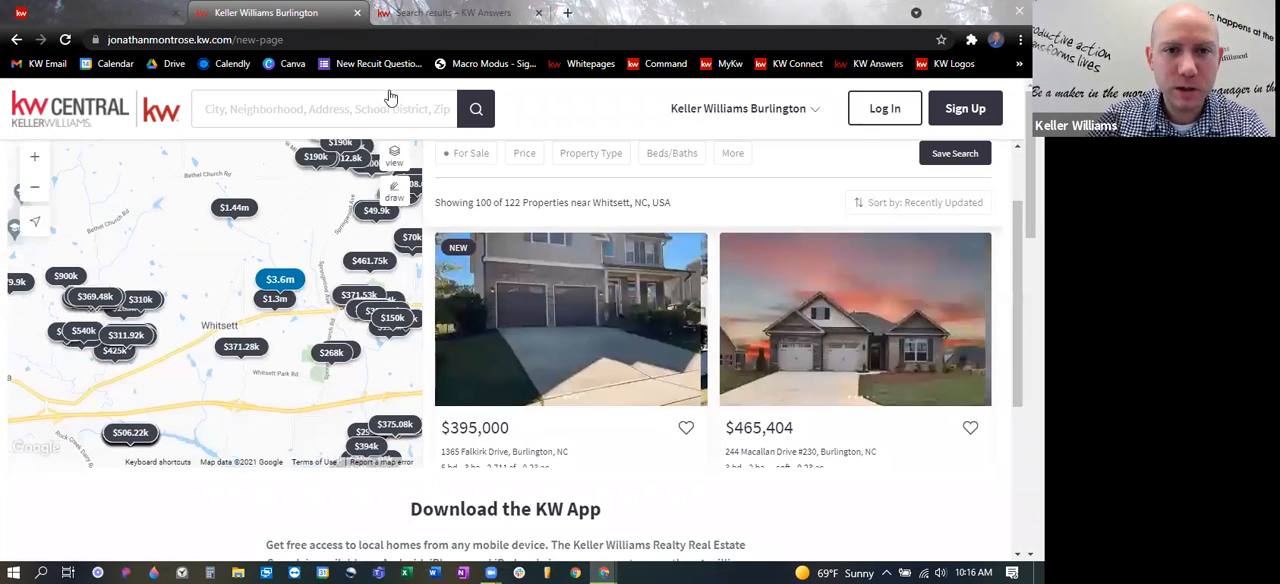
- Return to Command and compare the navigation page's title with the page names in the Agent Site Pages list
click(130, 19)
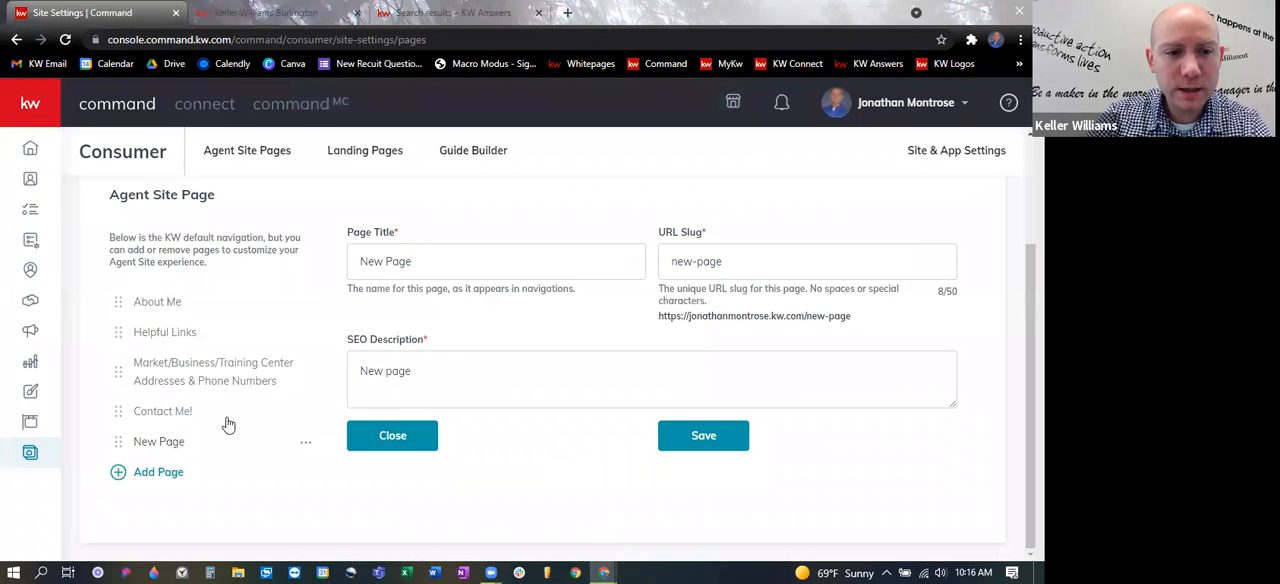
triple_click(381, 262)
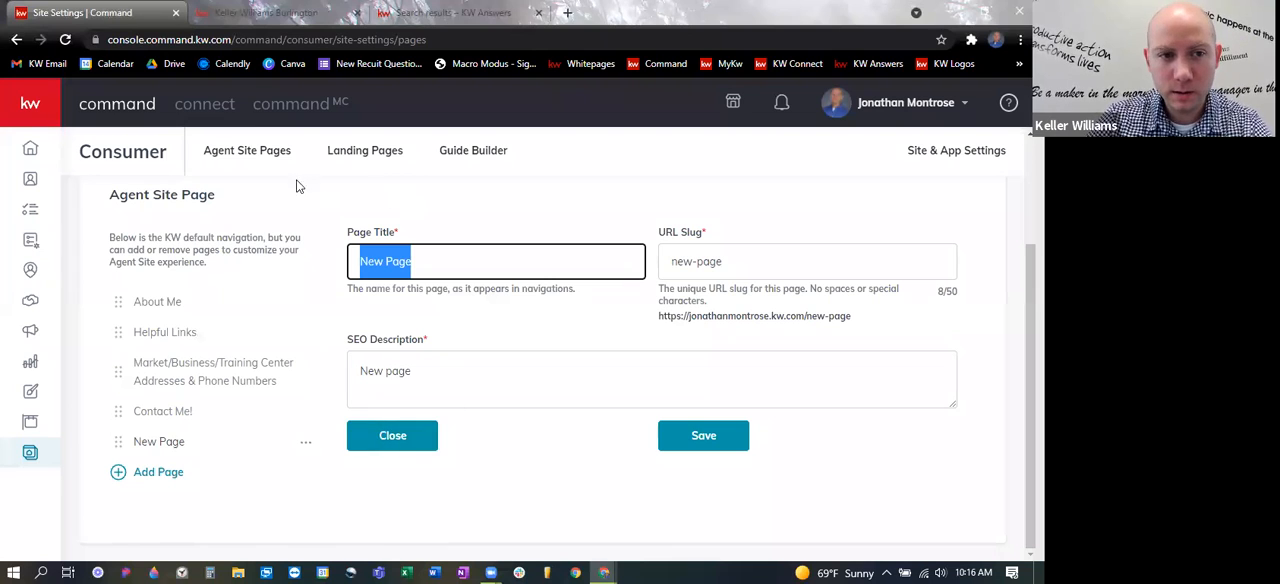
click(265, 158)
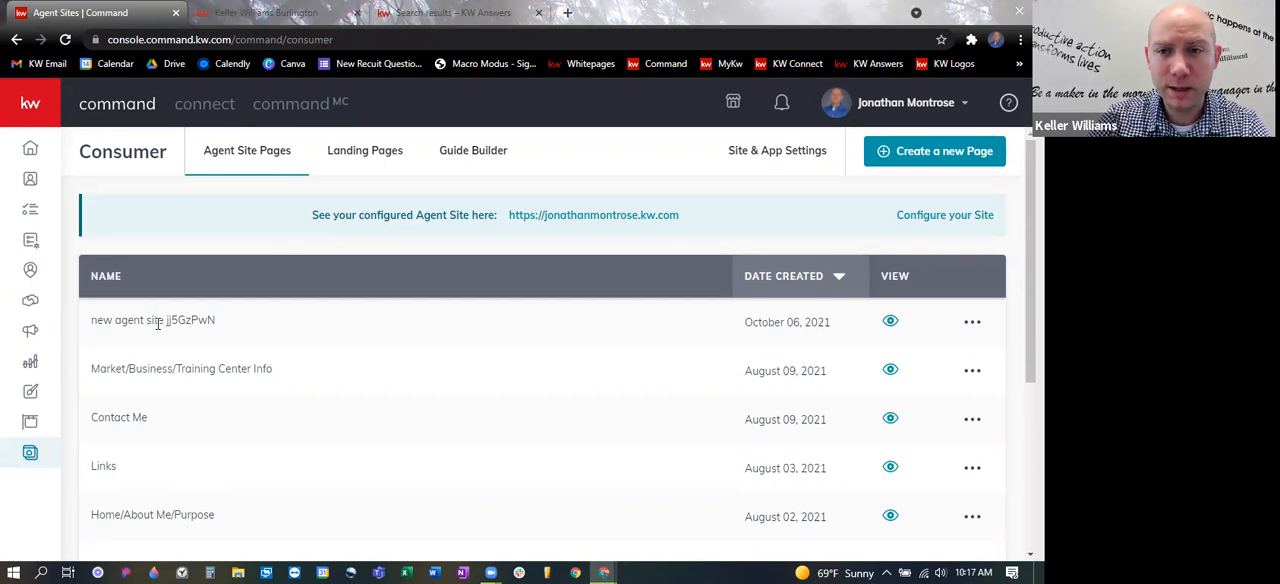
- Change the New Page entry's title to "Bunnies!" in the agent site page settings and save it
click(770, 153)
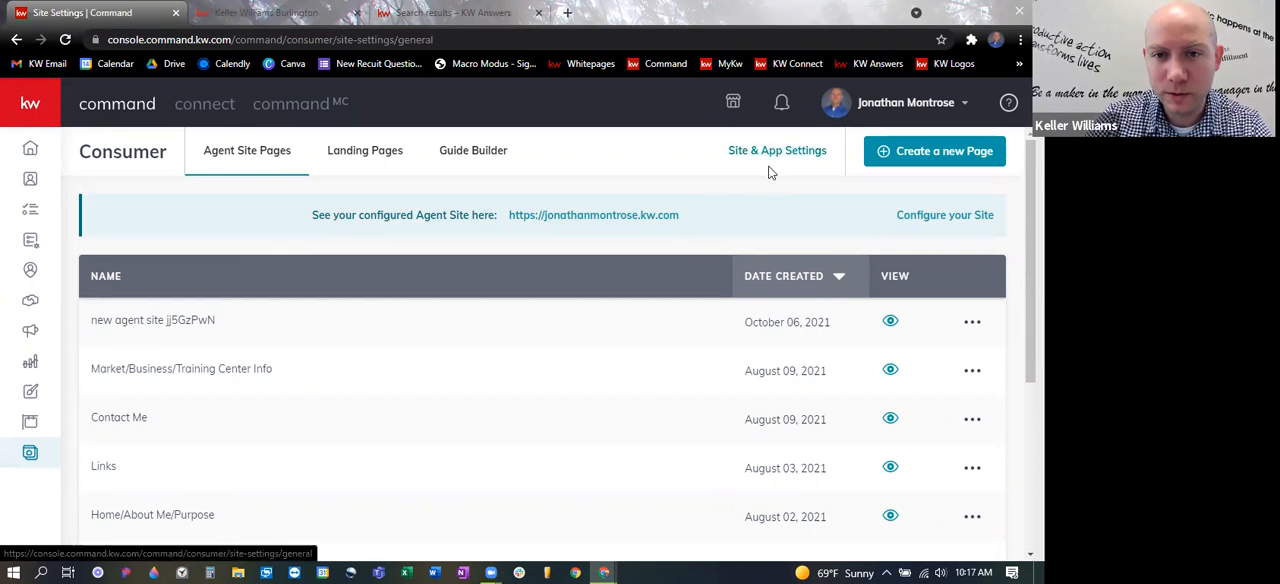
click(891, 267)
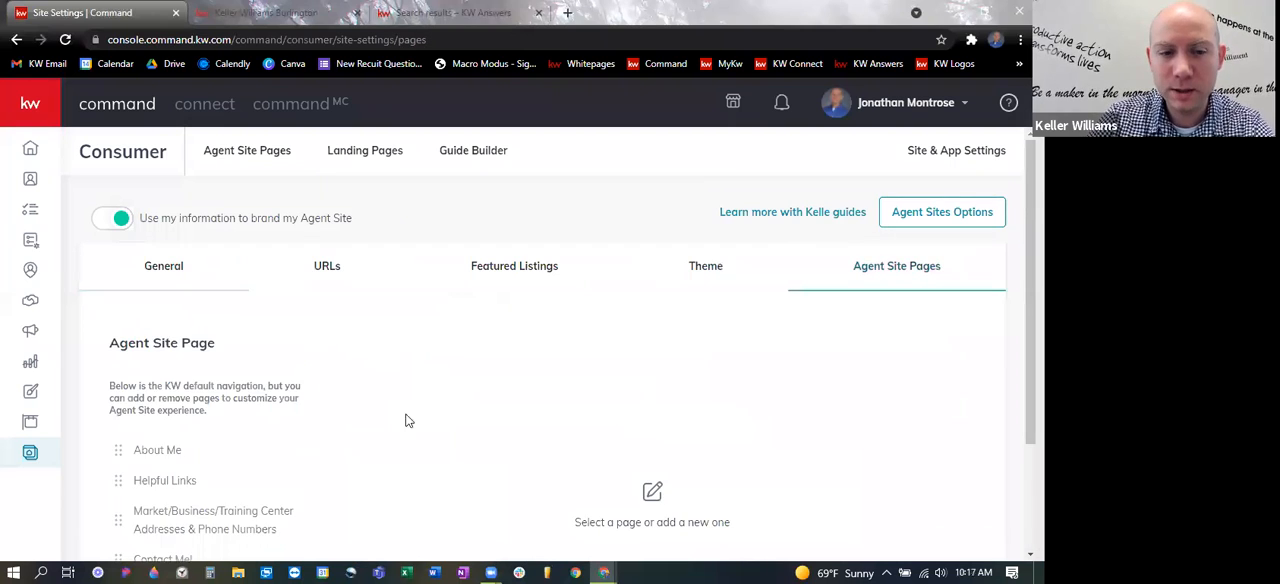
scroll(150, 420, down, 3)
click(160, 441)
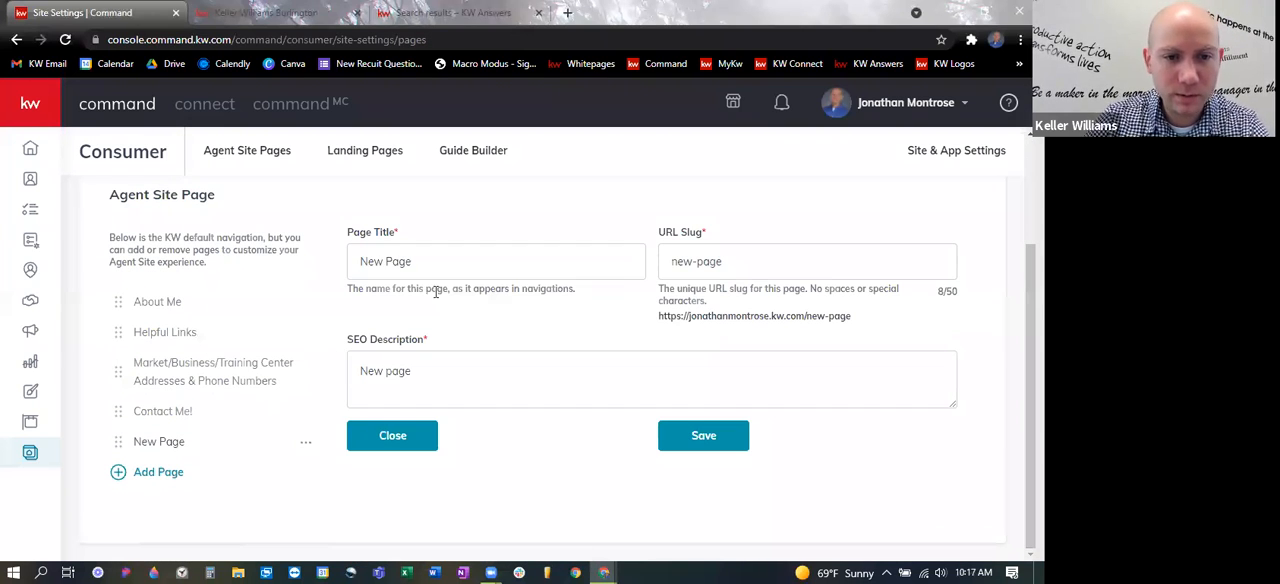
drag(455, 261, 295, 248)
text(Bunnies!)
click(712, 443)
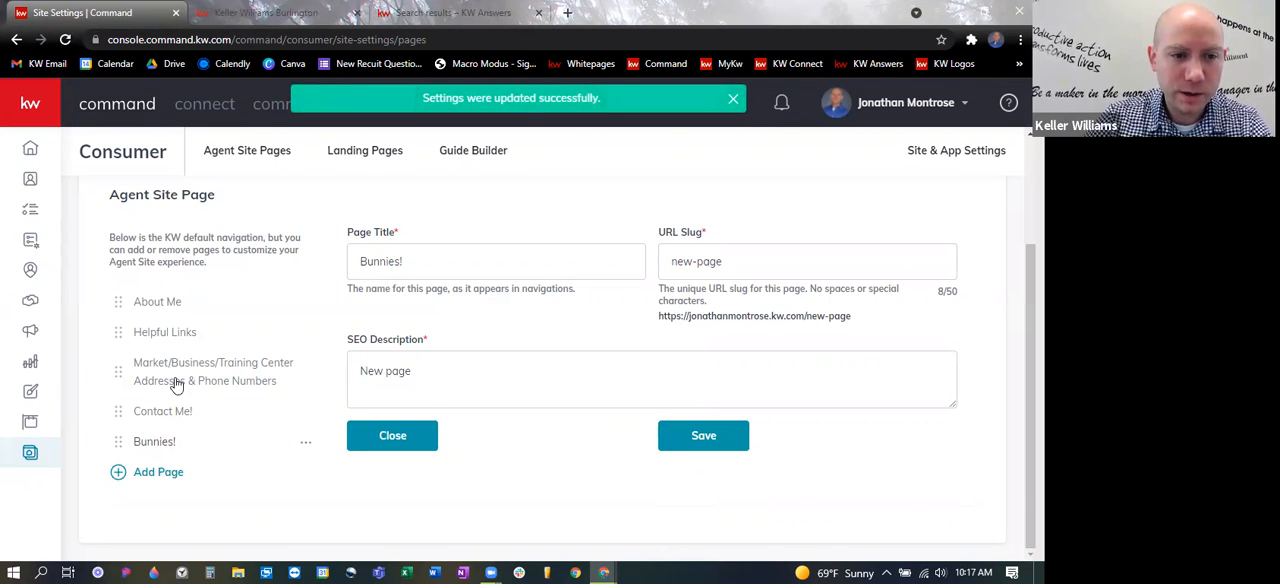
- Reload the live agent site and check its navigation menu for the renamed page
click(265, 12)
click(65, 40)
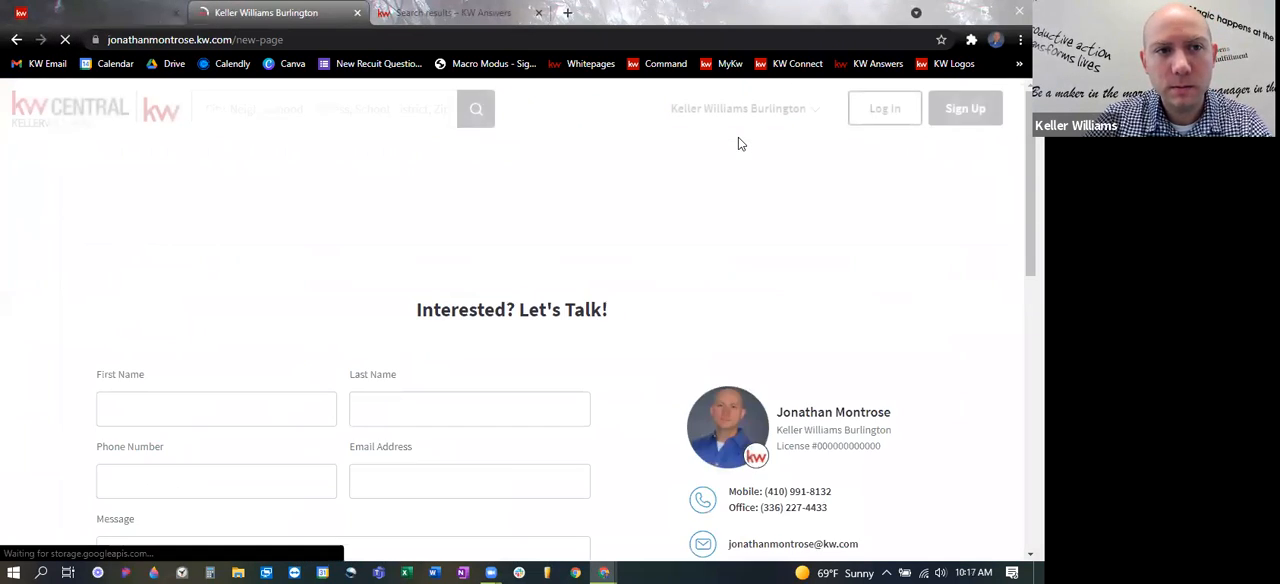
click(752, 112)
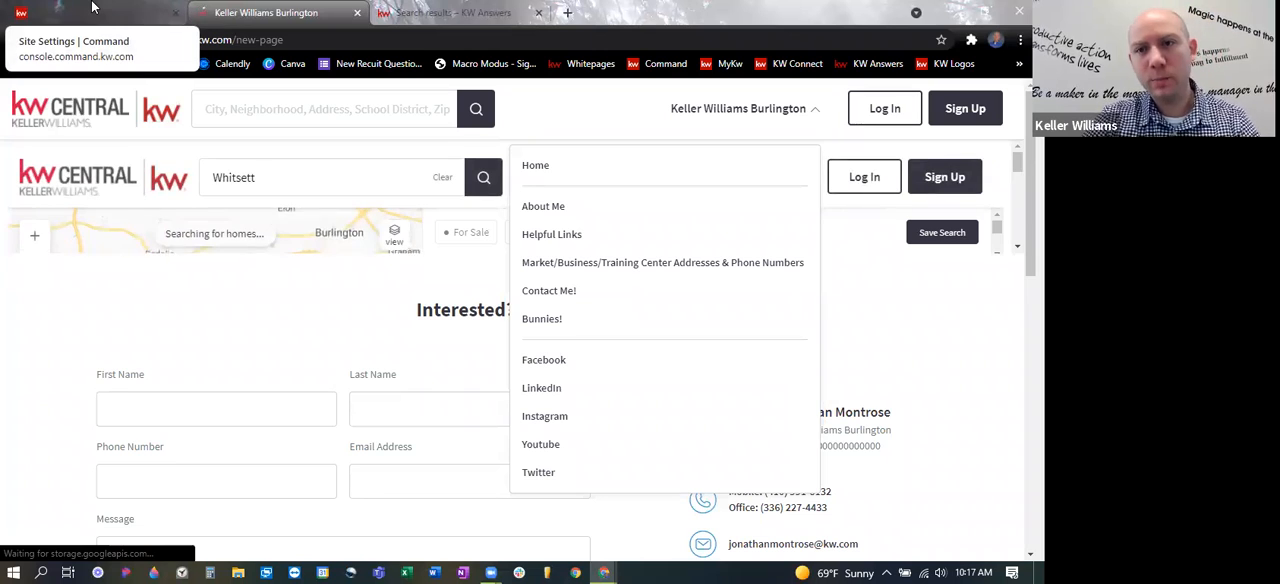
- Back in Command, try the reorder handle on the About Me page and delete the Bunnies! page from the agent site navigation
click(96, 12)
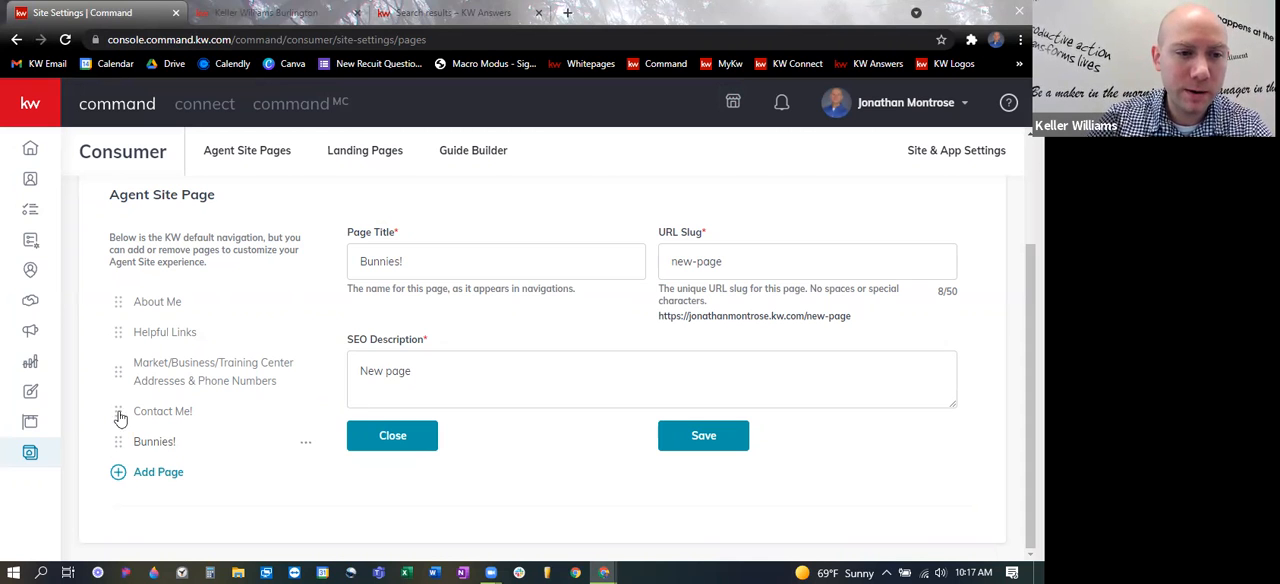
mouse_move(118, 305)
mouse_down()
mouse_move(114, 466)
mouse_move(117, 298)
mouse_move(126, 445)
mouse_move(120, 295)
mouse_up()
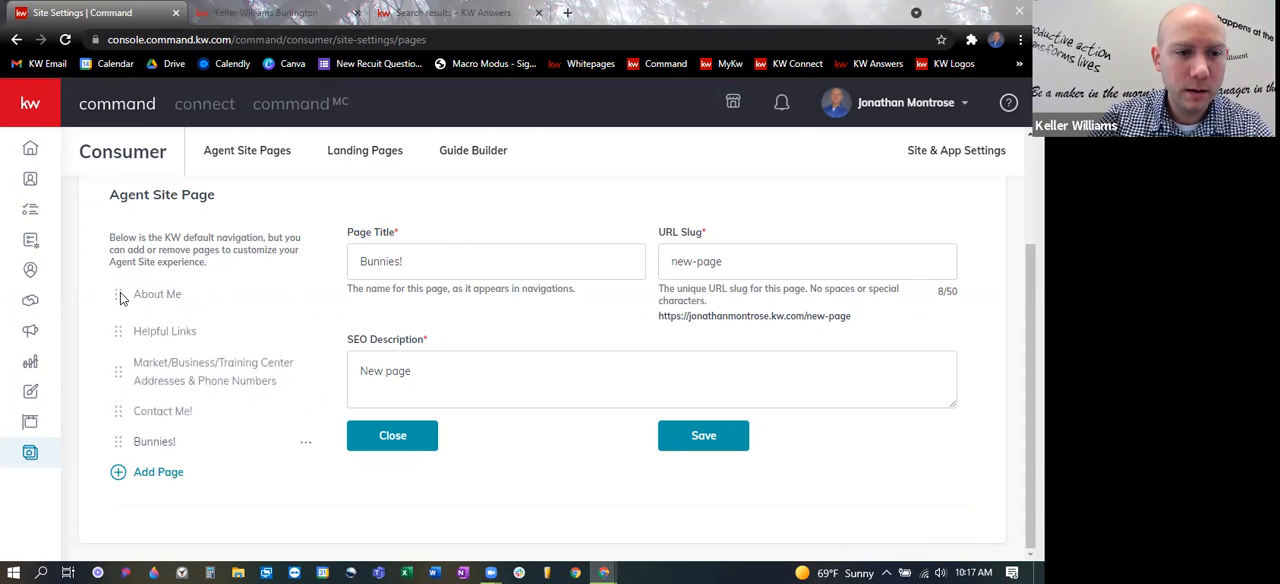
click(122, 448)
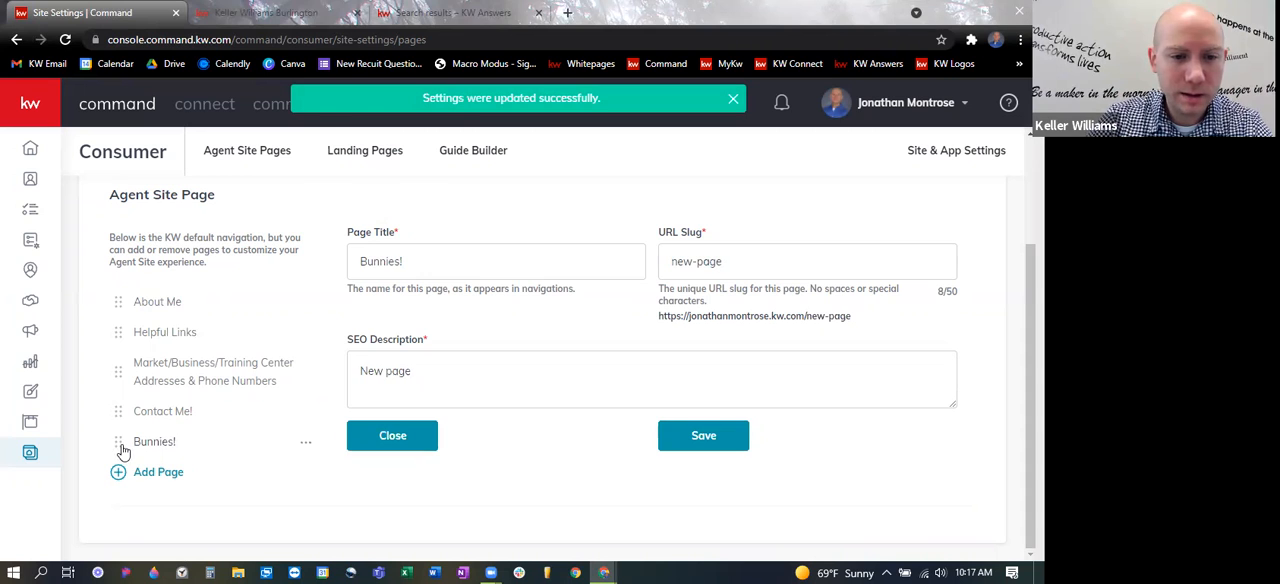
click(306, 443)
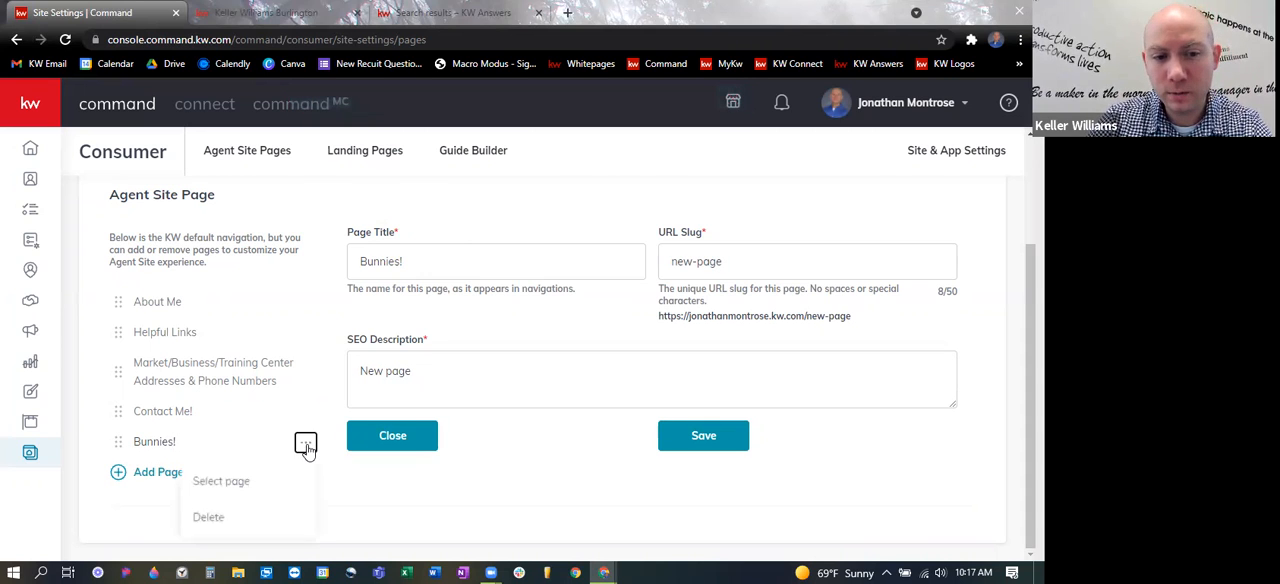
click(209, 522)
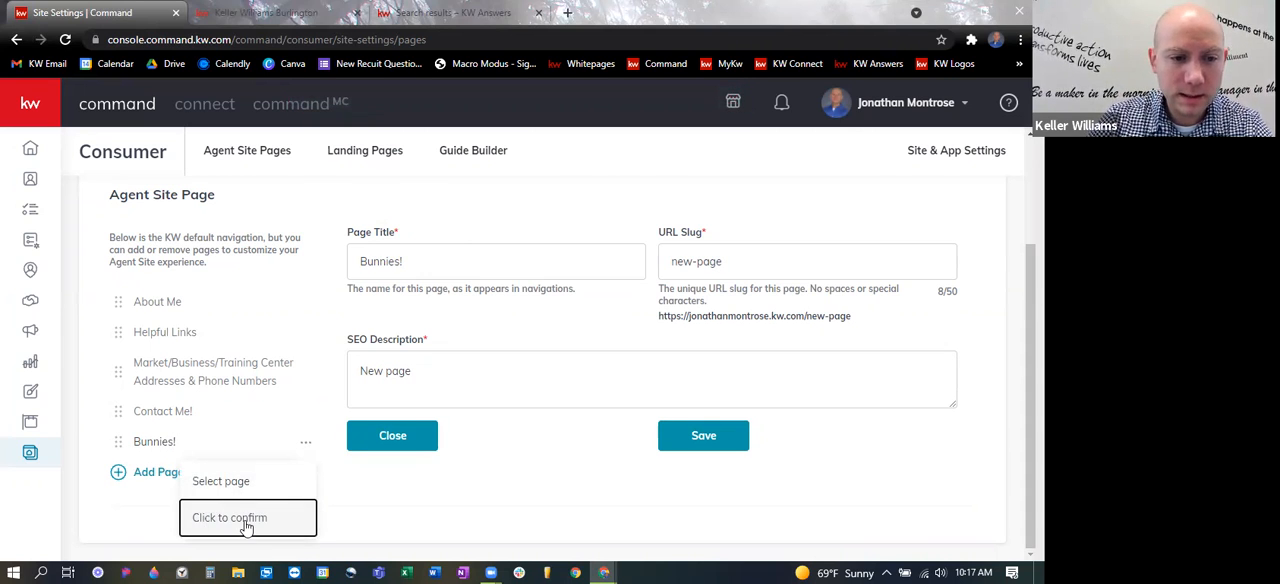
click(257, 518)
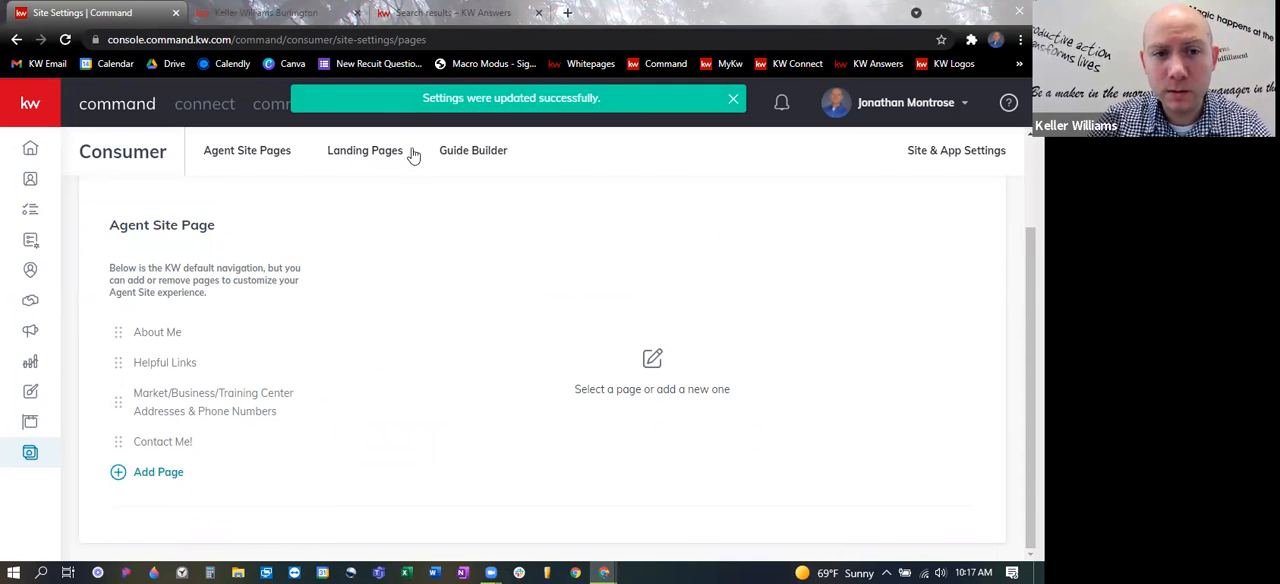
- Go to the live agent site's home page, reload it, and check the navigation menu after the page deletion
click(287, 13)
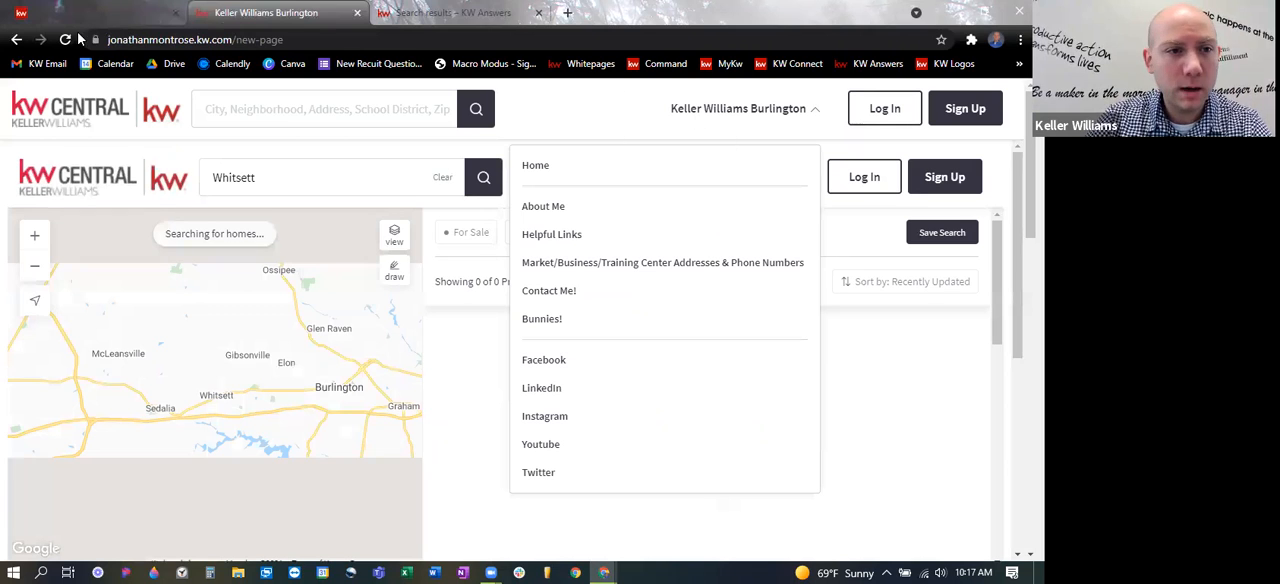
click(537, 167)
click(543, 164)
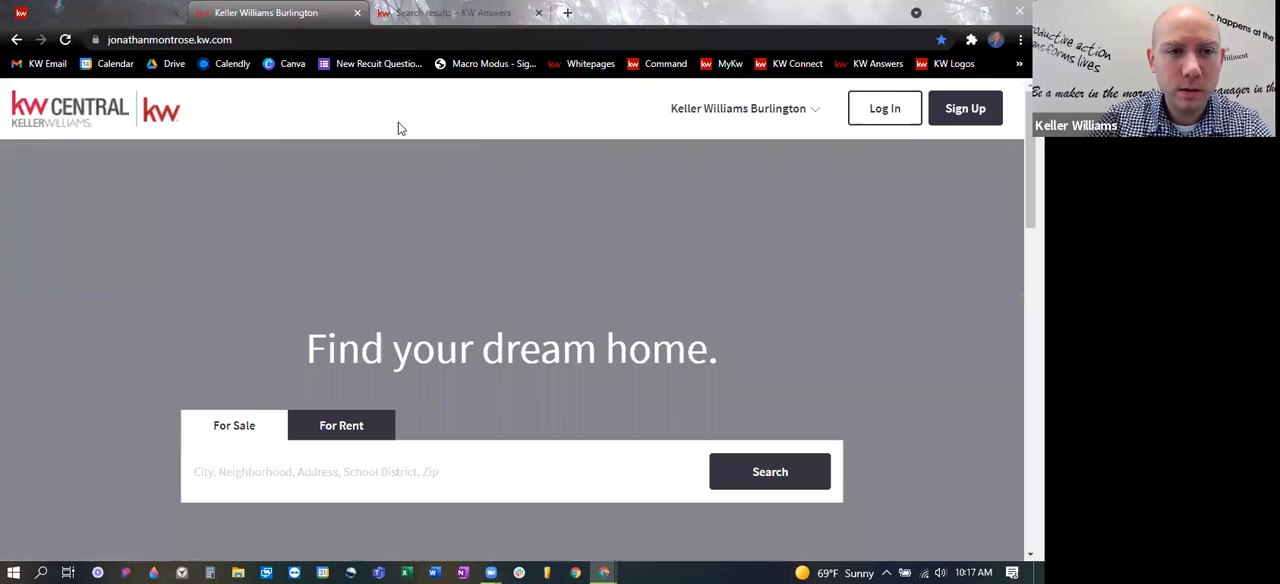
click(64, 39)
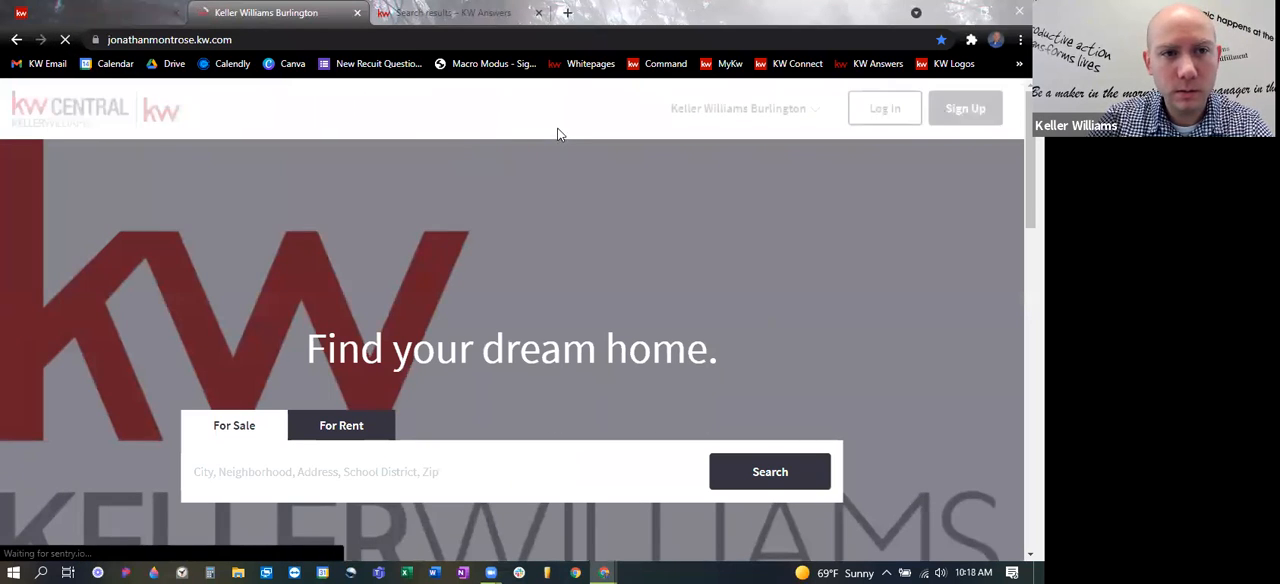
click(731, 112)
click(745, 108)
- Return to the Agent Site Pages list in Command, and view the Configure your Site provider options without choosing one
click(70, 12)
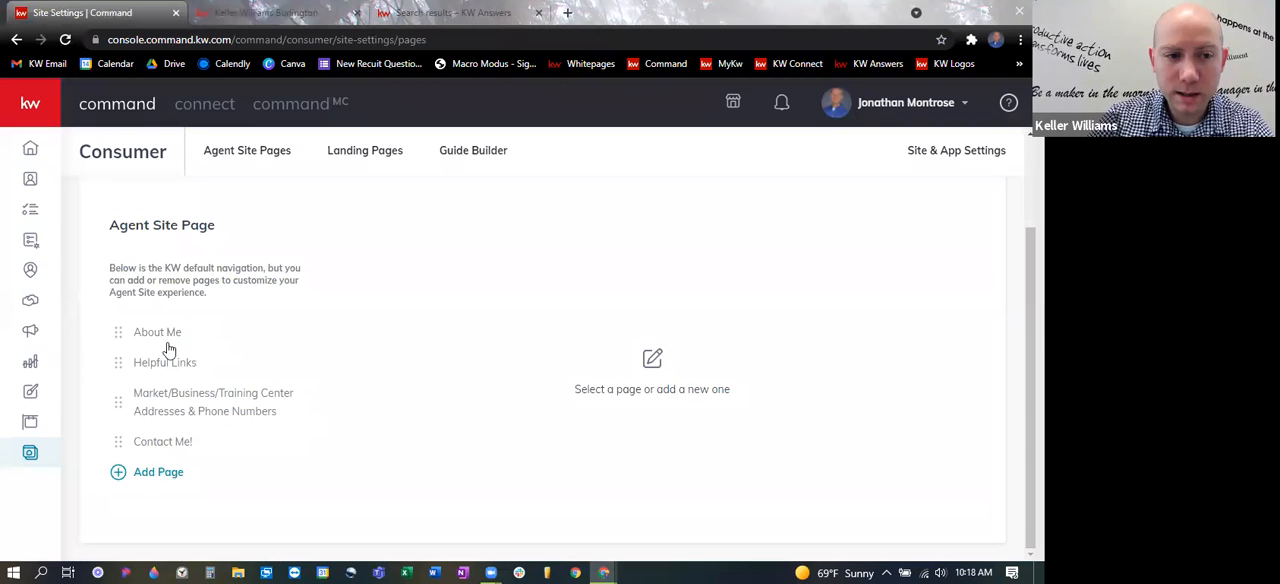
click(235, 153)
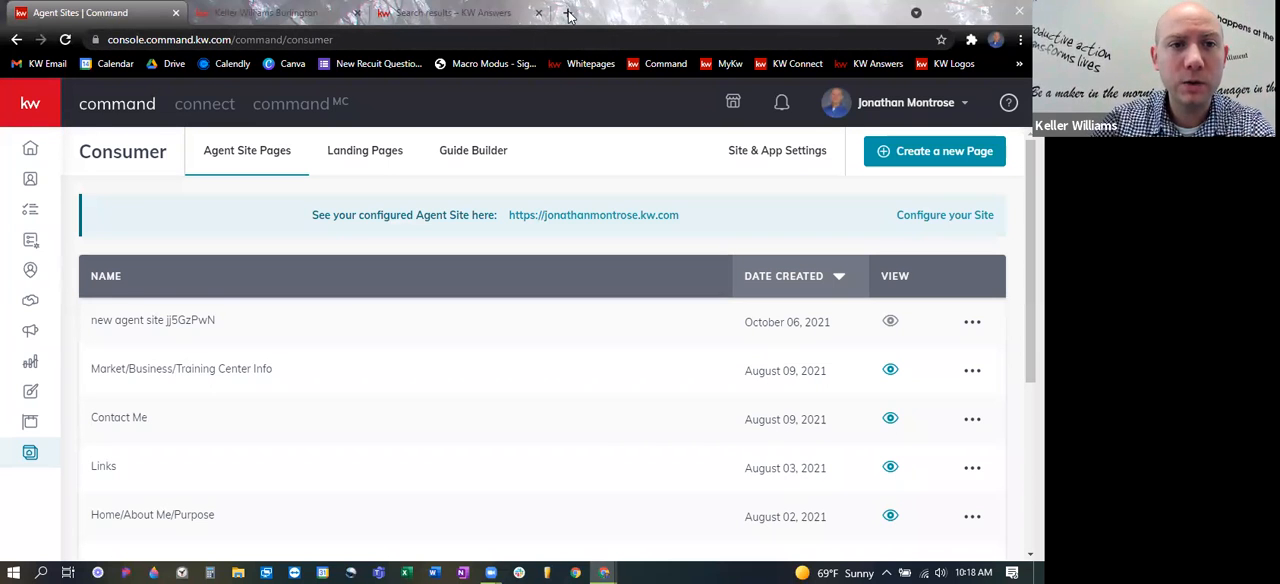
click(322, 10)
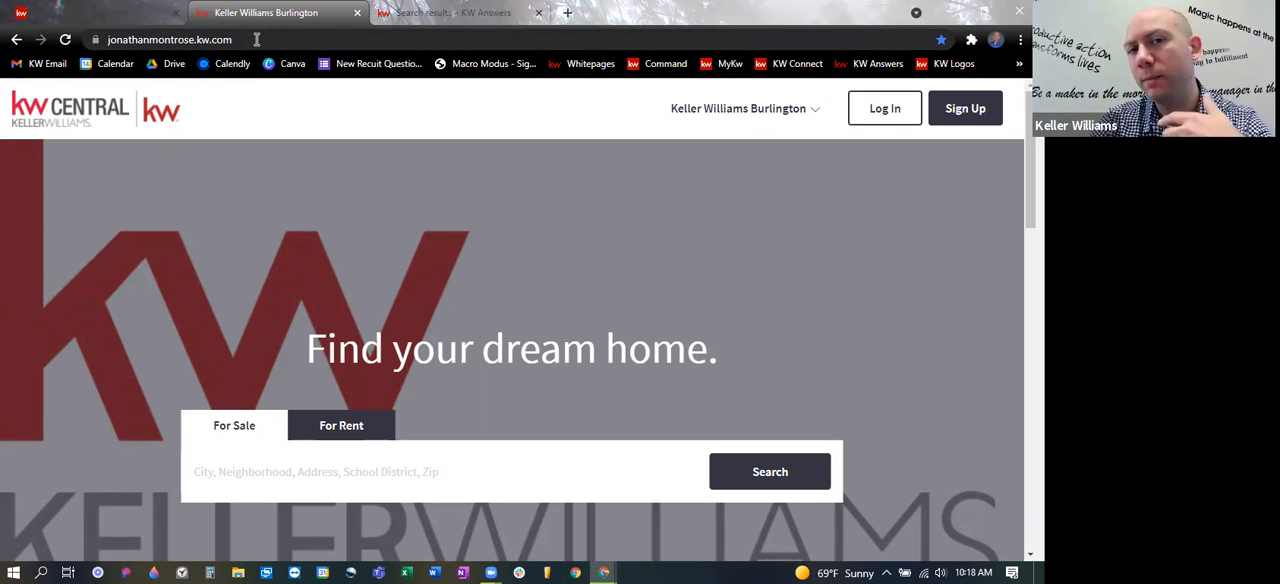
click(126, 14)
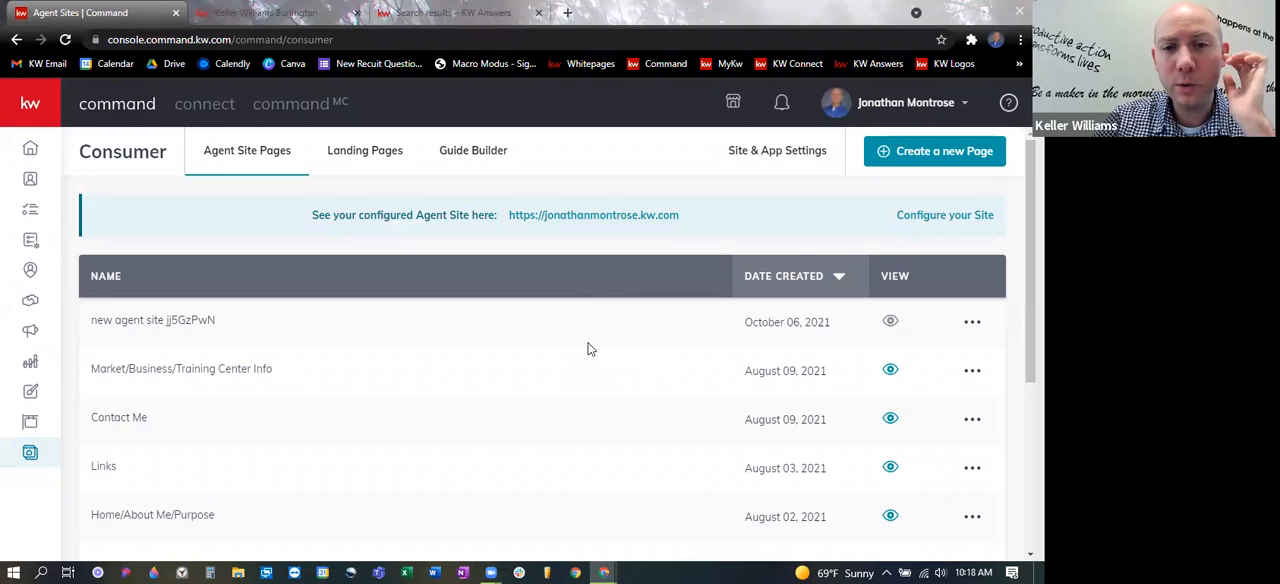
click(928, 216)
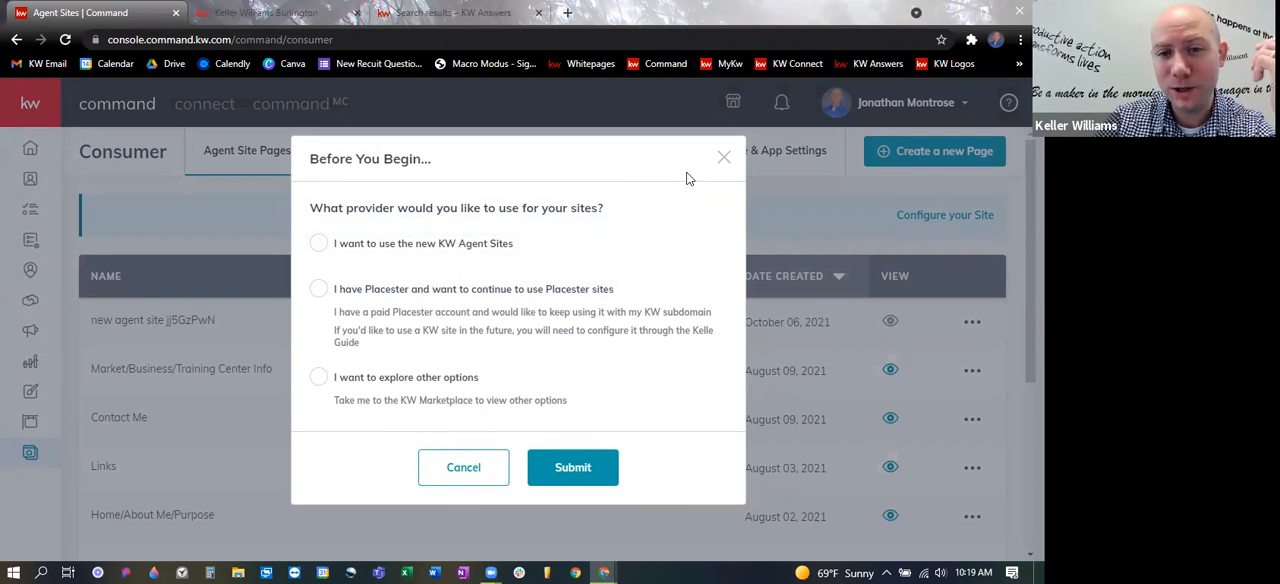
click(724, 161)
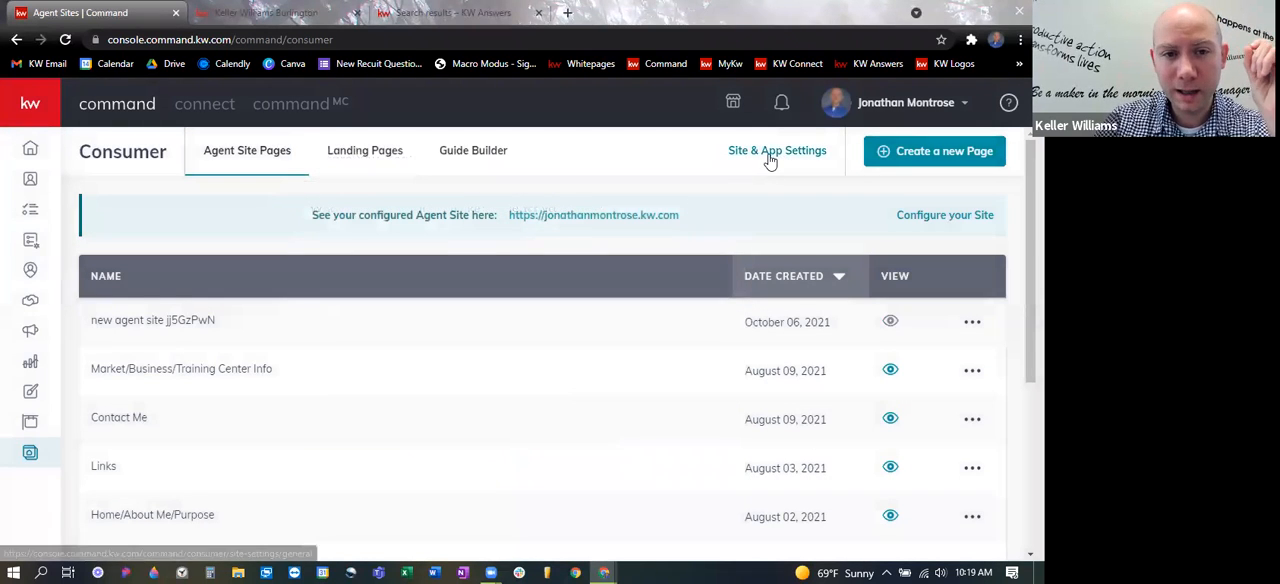
- Go to Site & App Settings and launch the Agent Site Kelle guide, agreeing to leave the settings page
click(770, 161)
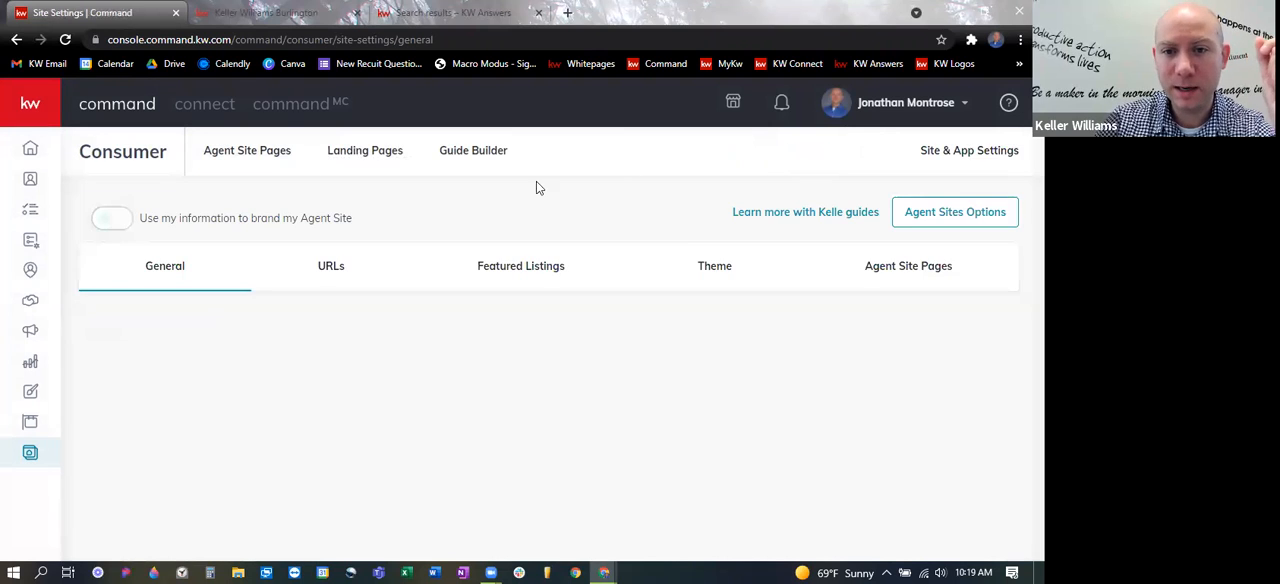
click(768, 217)
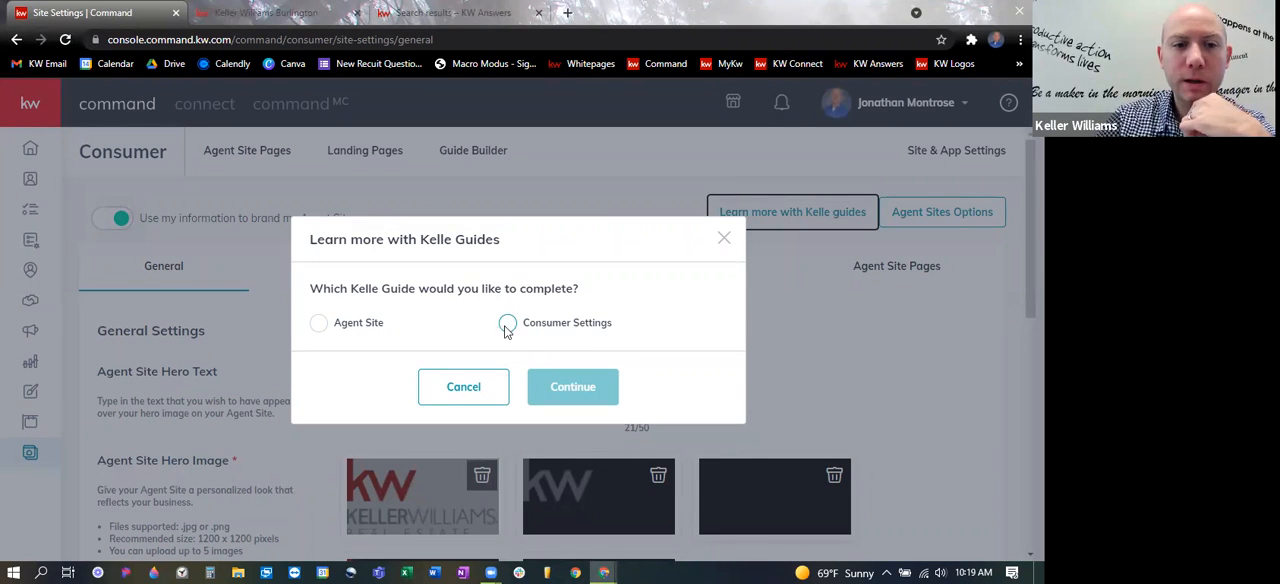
click(318, 322)
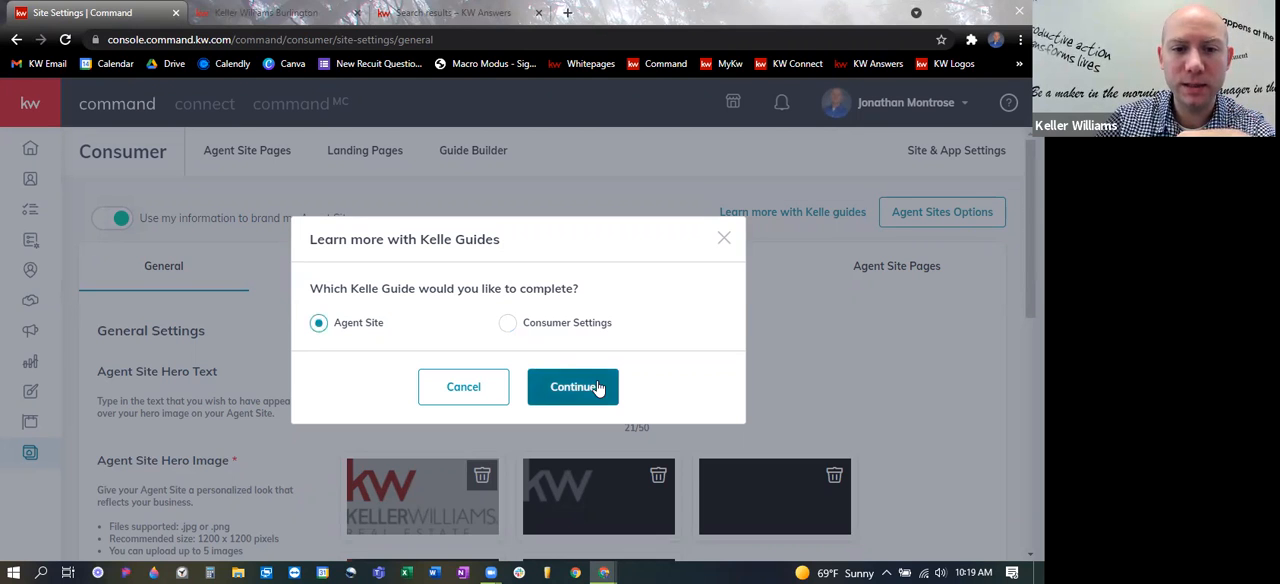
click(594, 394)
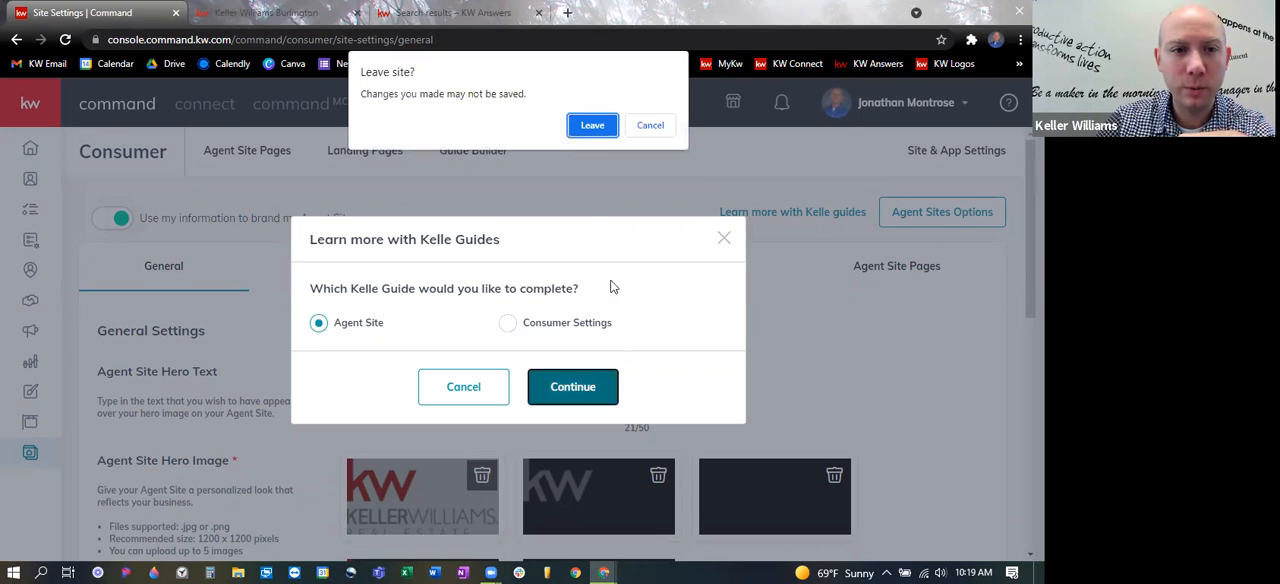
click(592, 125)
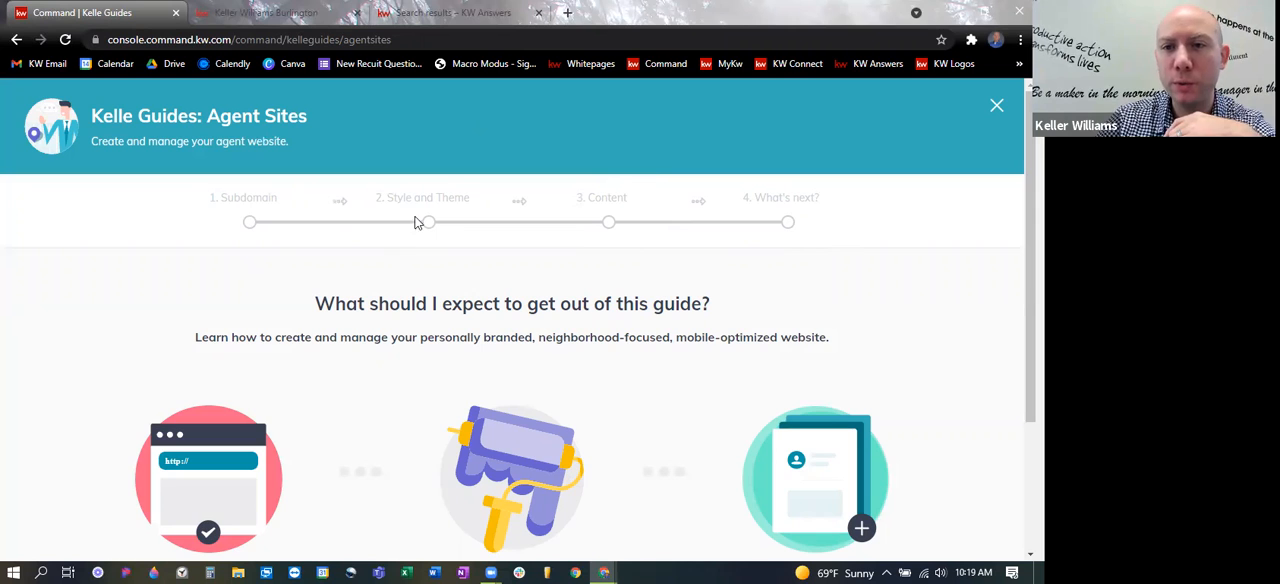
- Look over the Agent Sites guide introduction, start the guide, and acknowledge the Agent Site requirements
scroll(969, 357, down, 3)
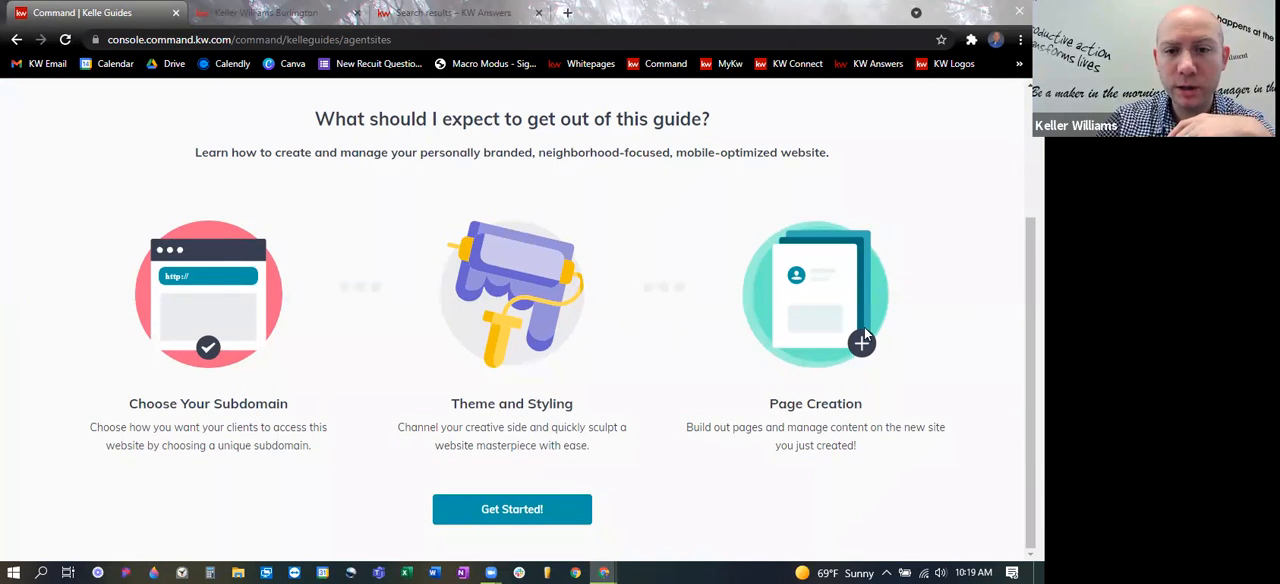
click(491, 506)
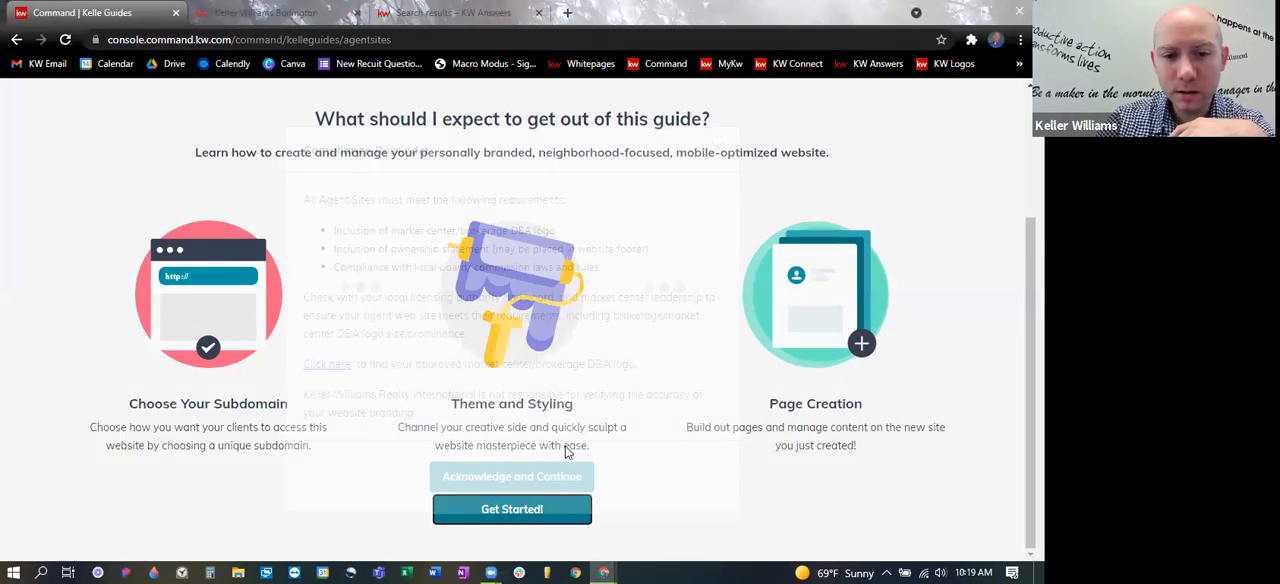
click(528, 476)
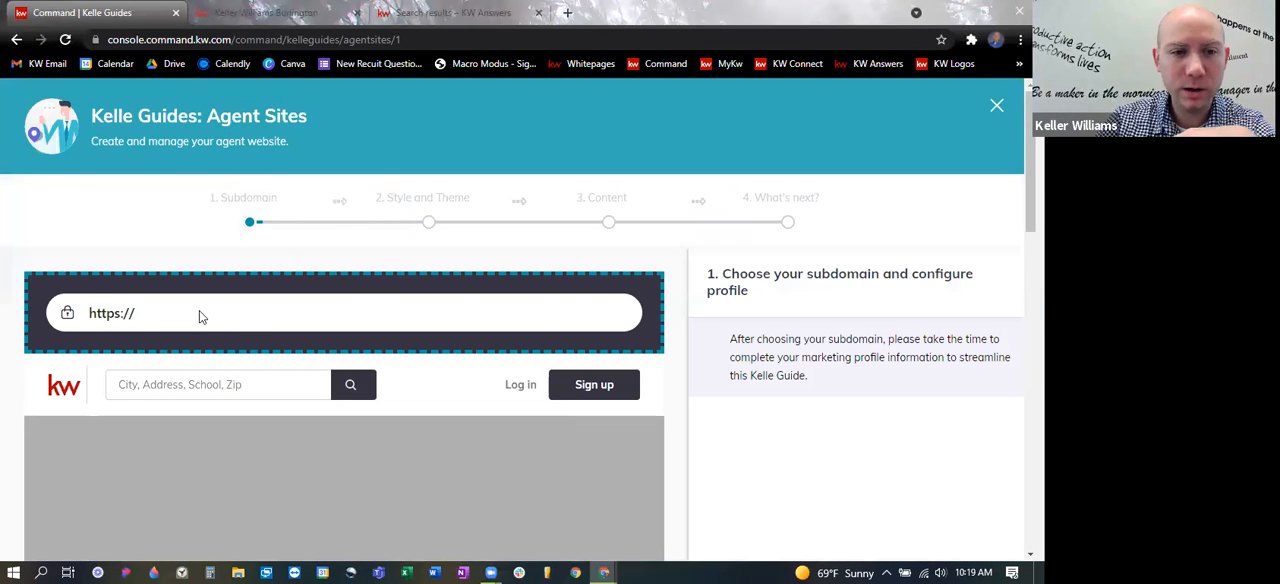
- Review the guide's Subdomain section, including the chosen subdomain and the naming rules, without changing anything
scroll(199, 311, down, 1)
scroll(653, 354, down, 1)
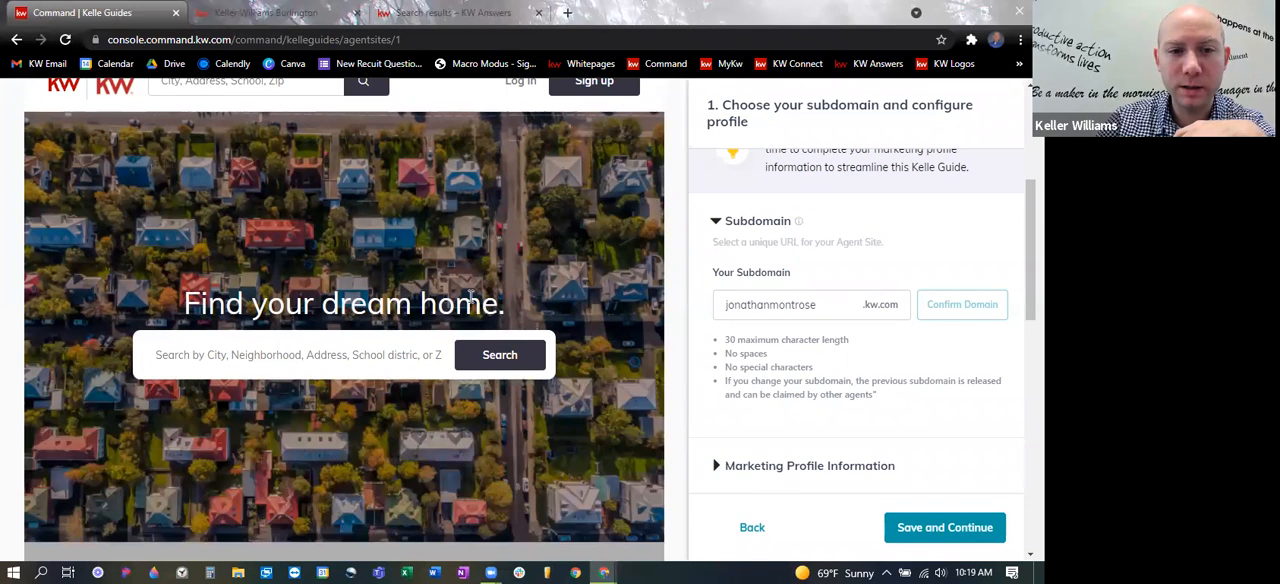
scroll(862, 320, up, 1)
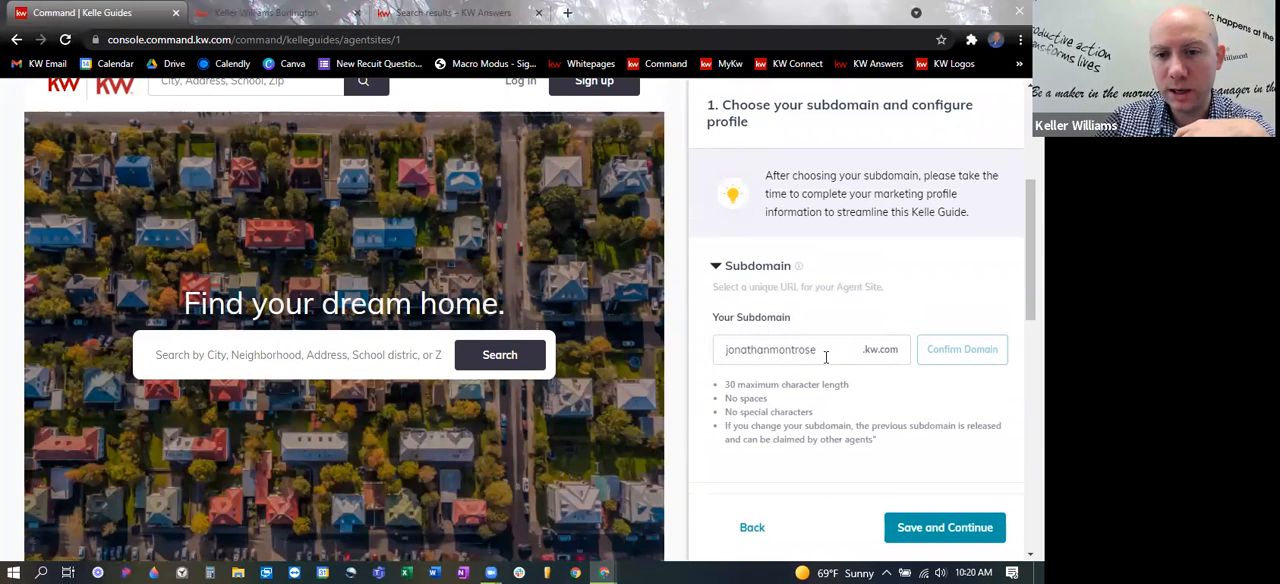
double_click(826, 350)
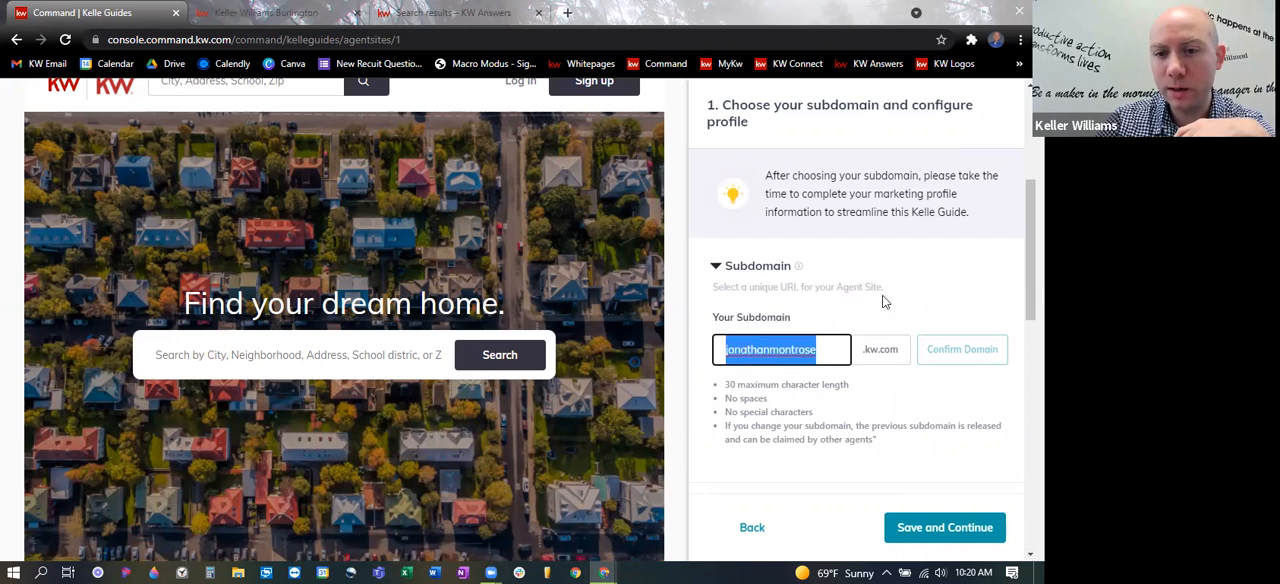
click(932, 297)
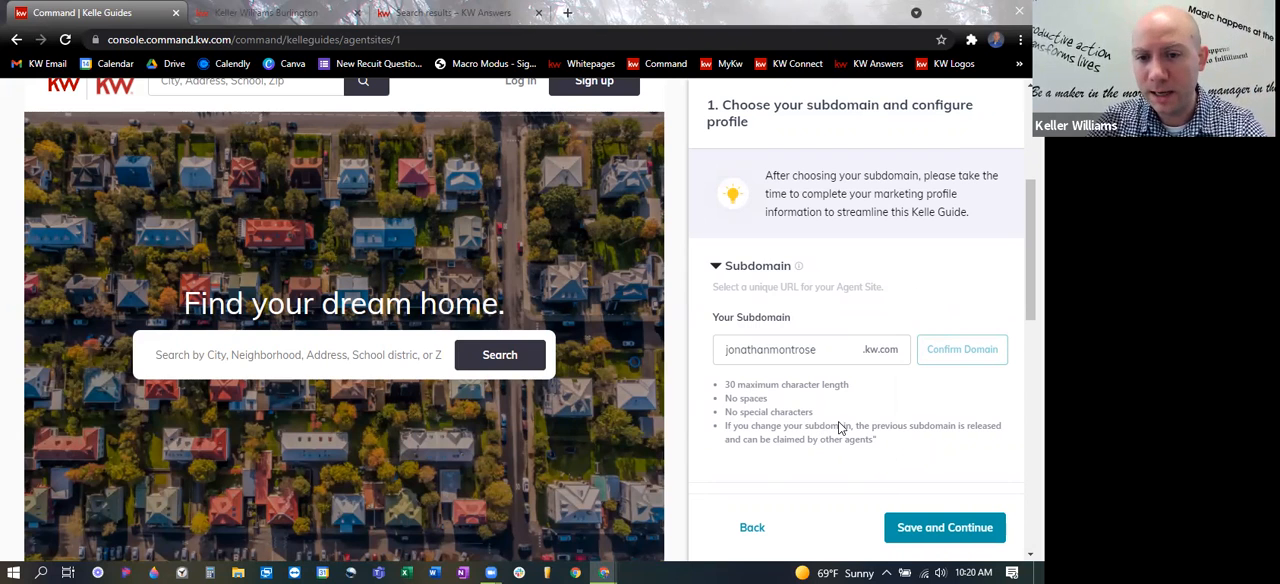
scroll(846, 406, down, 1)
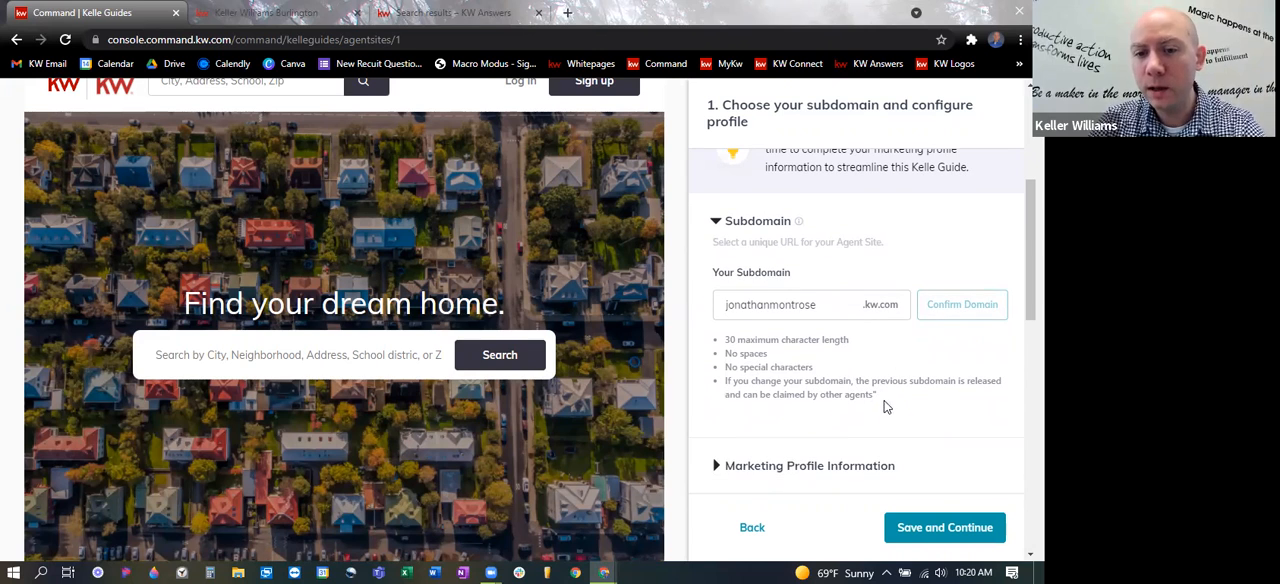
- Expand Marketing Profile Information and review its basic information and Imagery sections, including the profile picture and brokerage logo
click(729, 463)
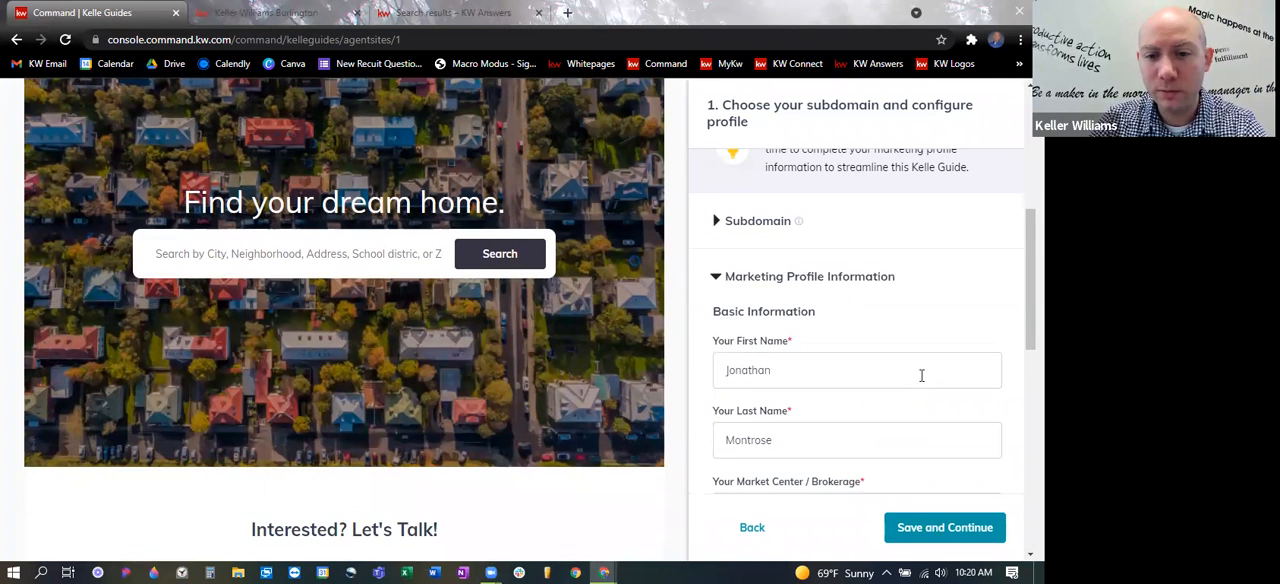
scroll(921, 375, down, 3)
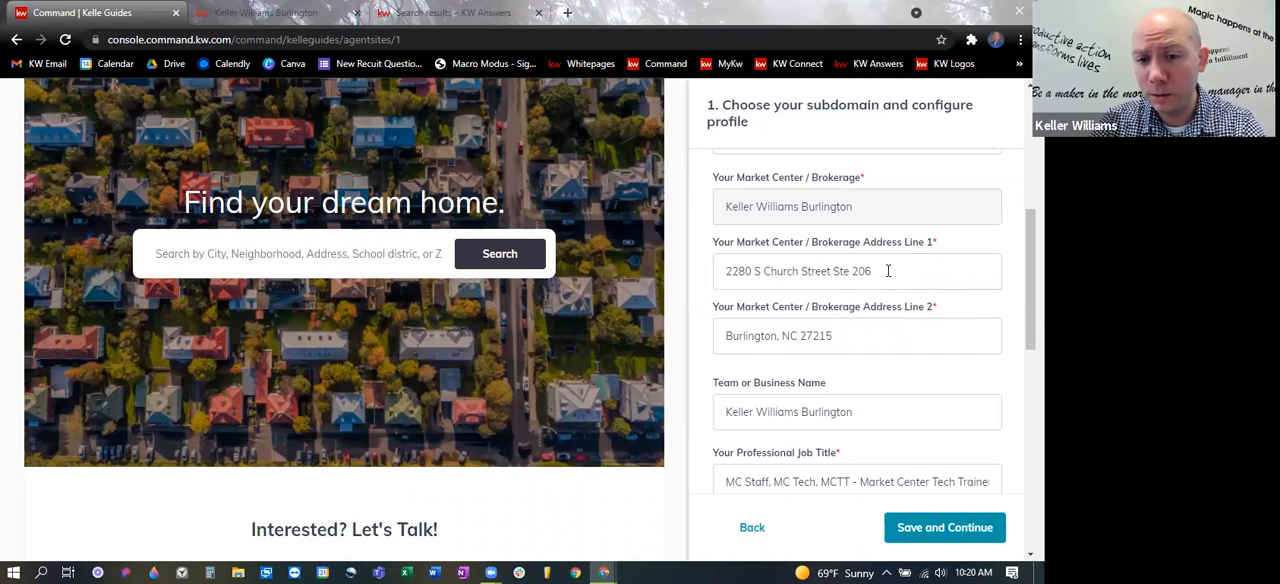
scroll(890, 300, down, 6)
scroll(895, 347, down, 8)
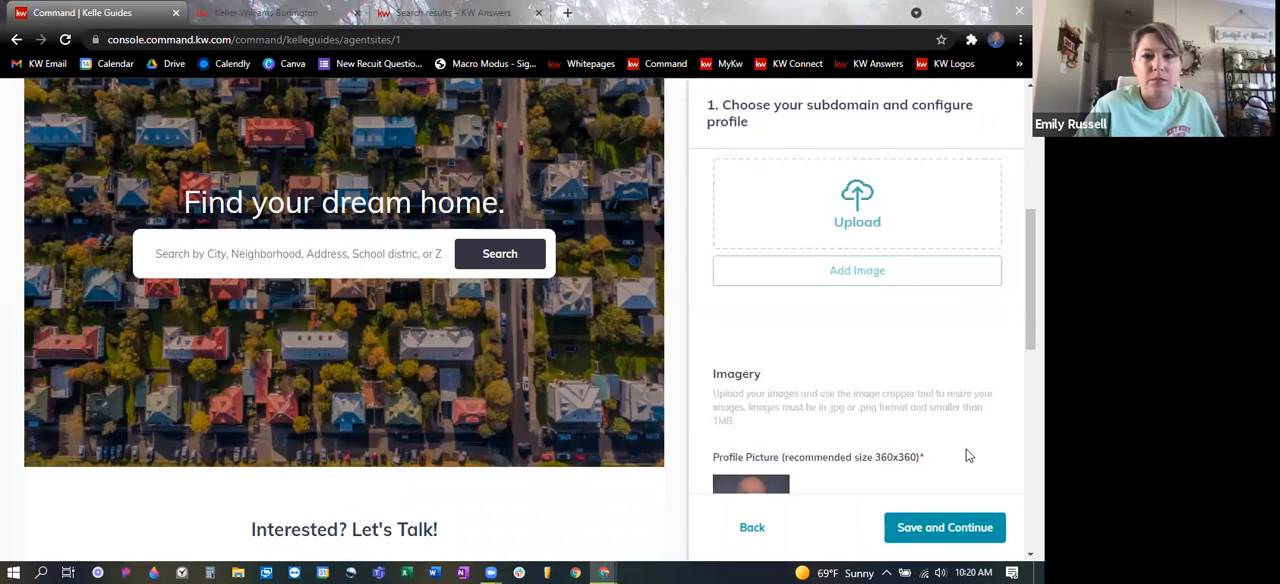
scroll(967, 456, down, 3)
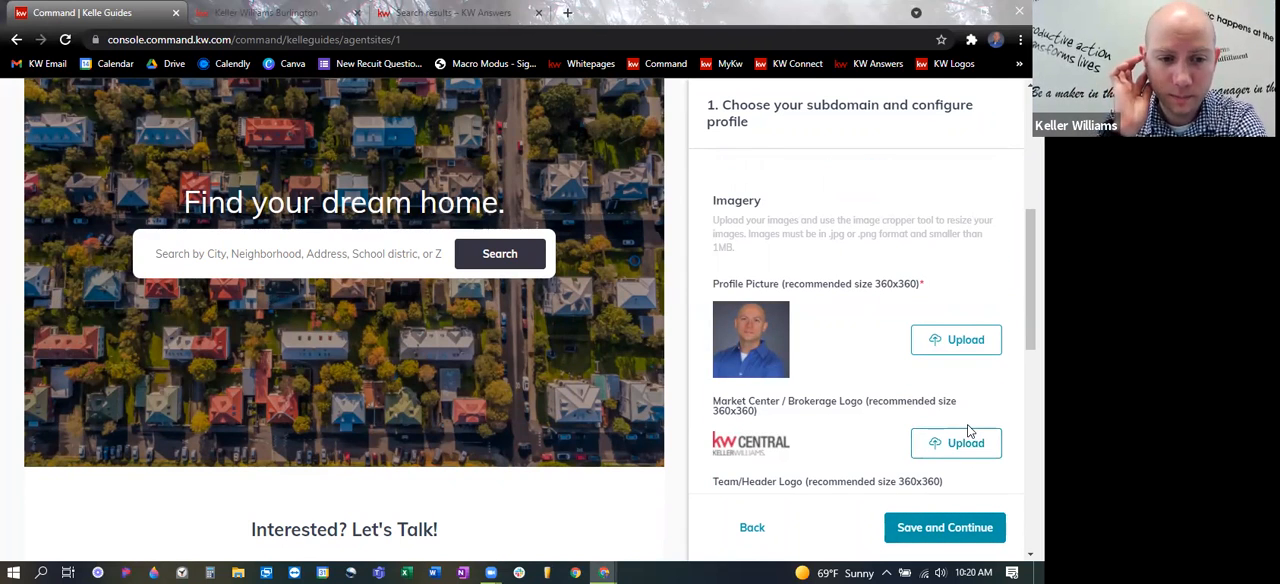
scroll(551, 163, up, 10)
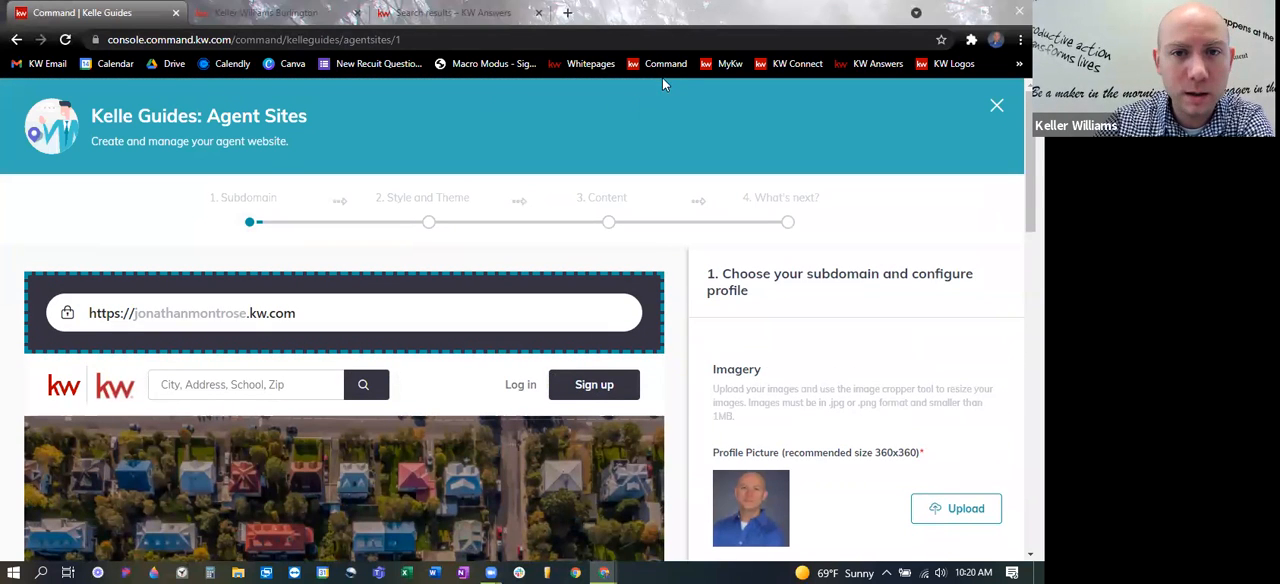
- Leave the Kelle guide, return to the General site settings, and review the Agent Site Hero Text and Hero Image sections
click(16, 40)
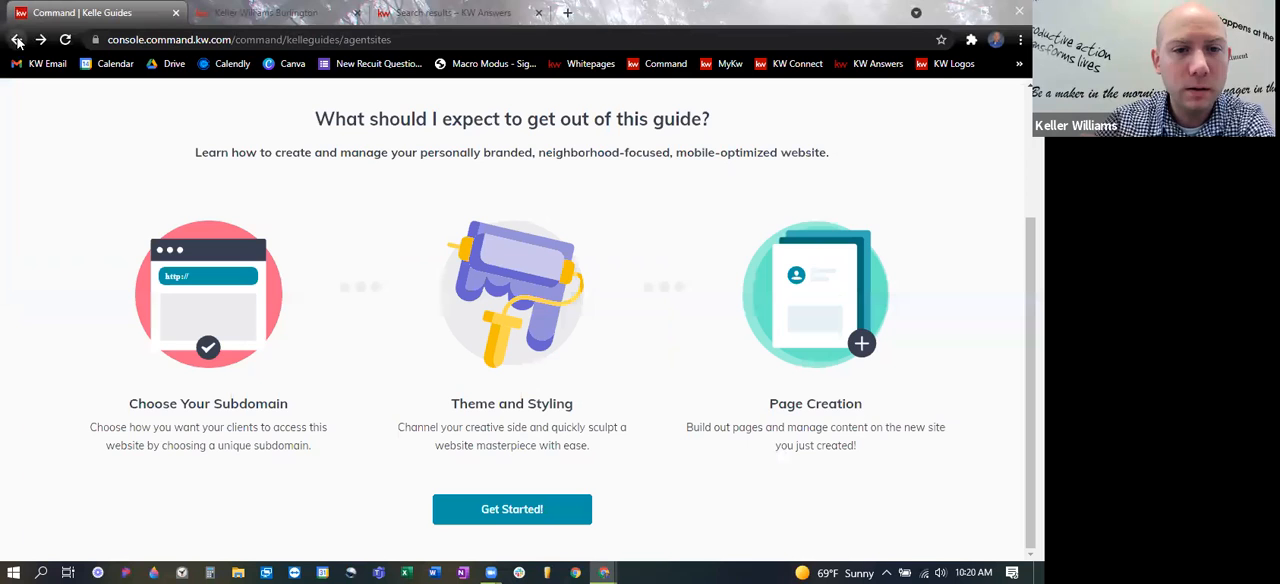
click(15, 41)
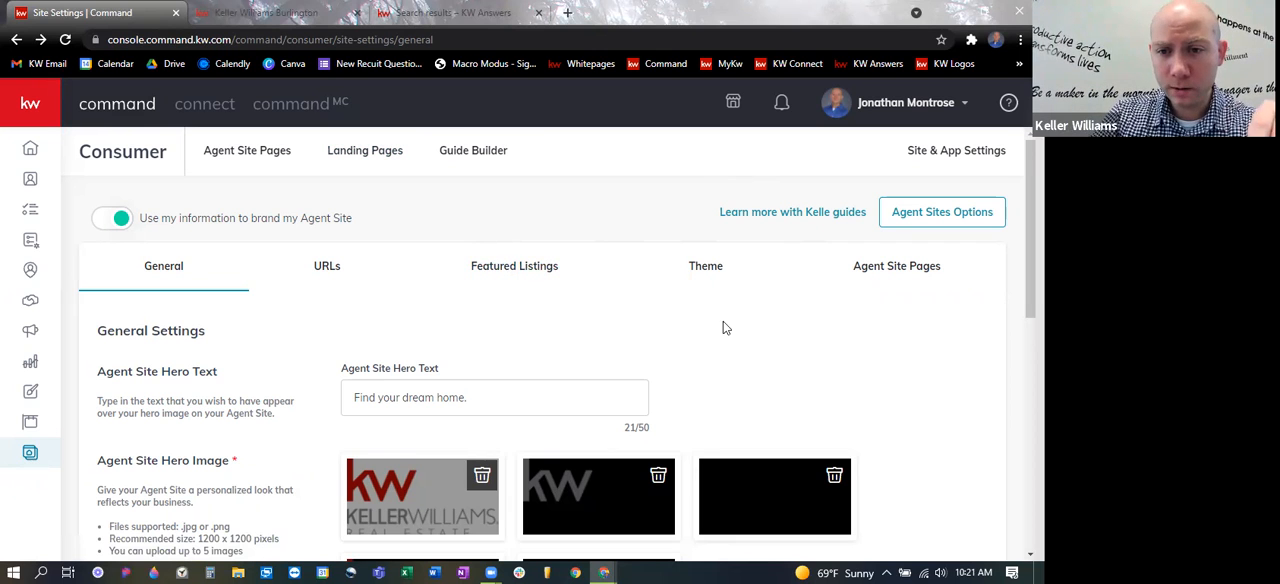
scroll(728, 332, down, 3)
scroll(834, 351, up, 1)
scroll(677, 343, down, 1)
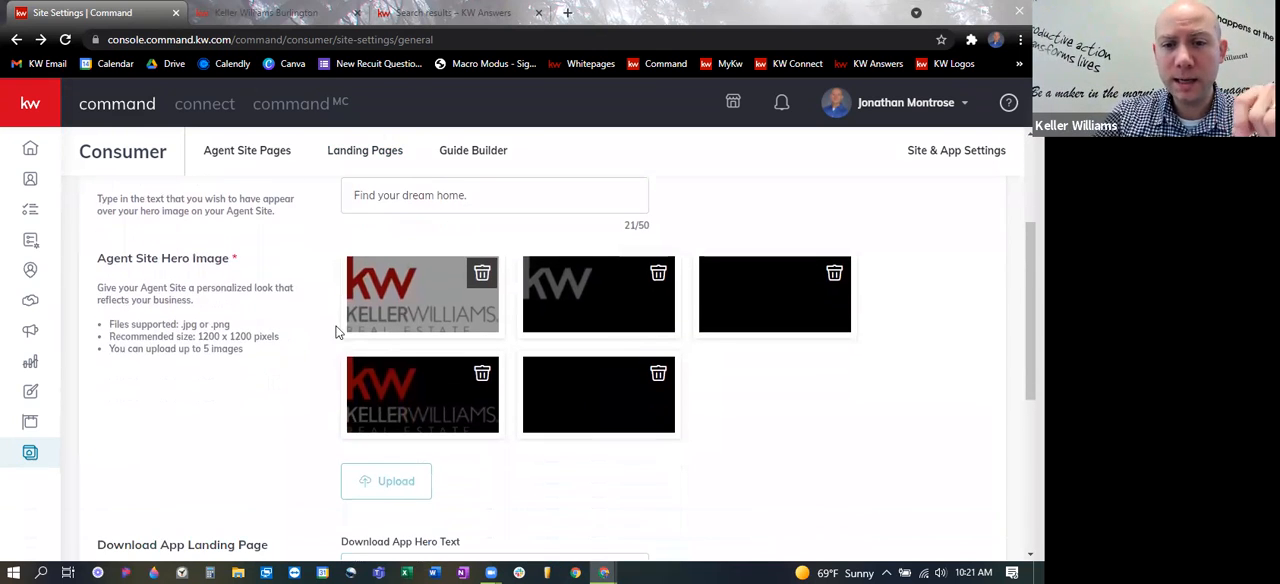
- Compare the hero images in the site settings with the rotating hero banner on the live agent site
click(234, 10)
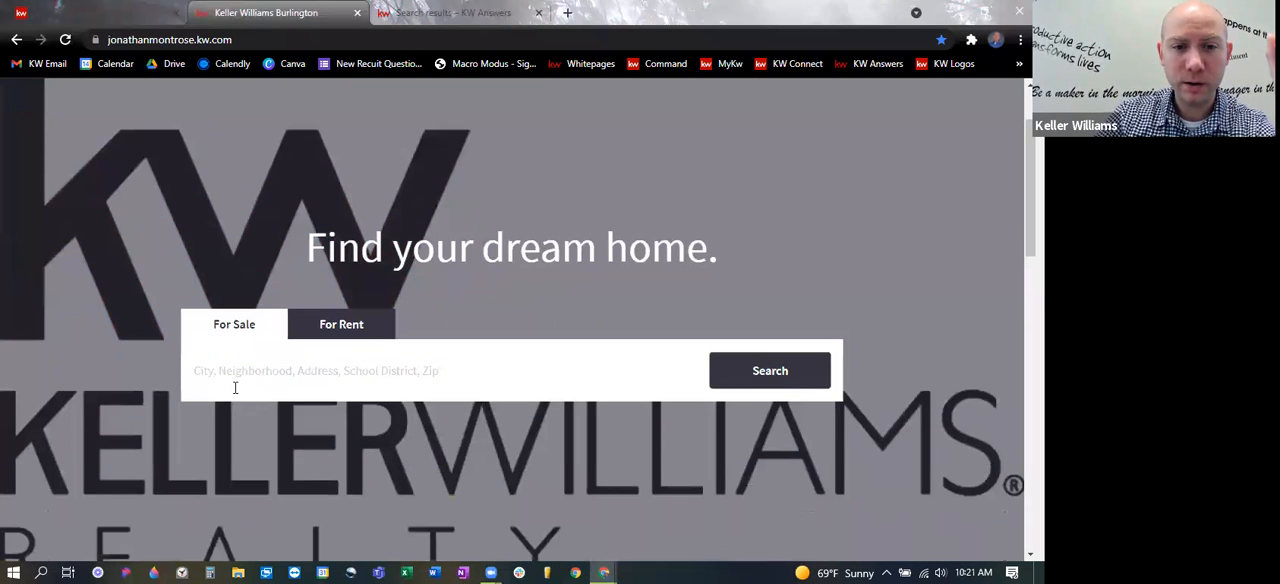
click(70, 10)
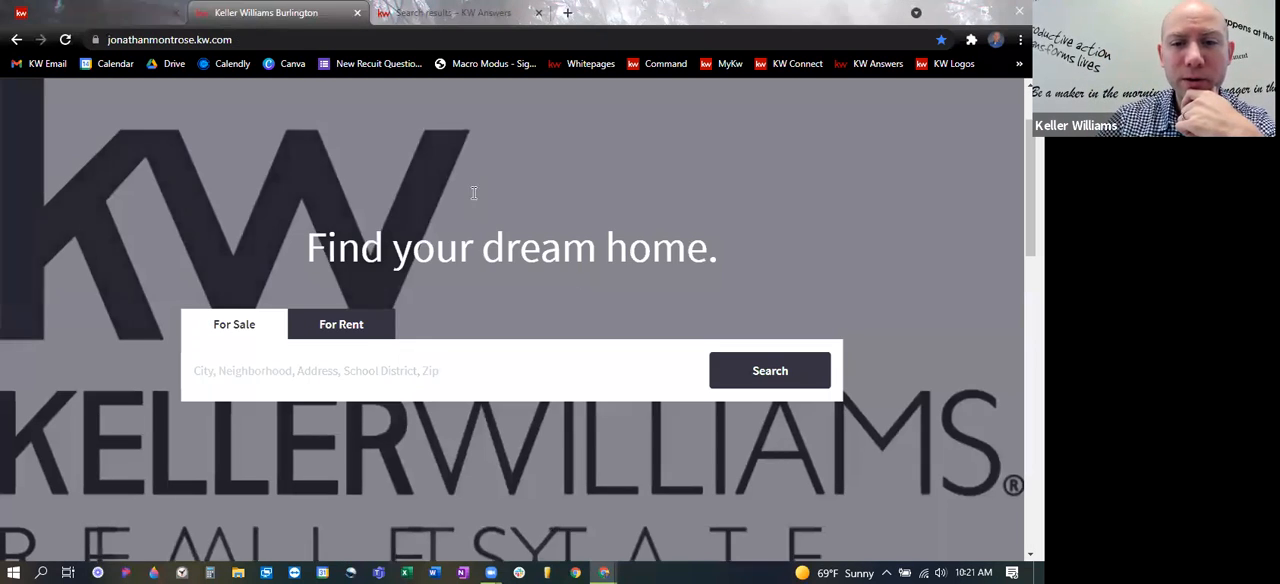
click(262, 12)
scroll(866, 349, down, 2)
scroll(858, 349, up, 2)
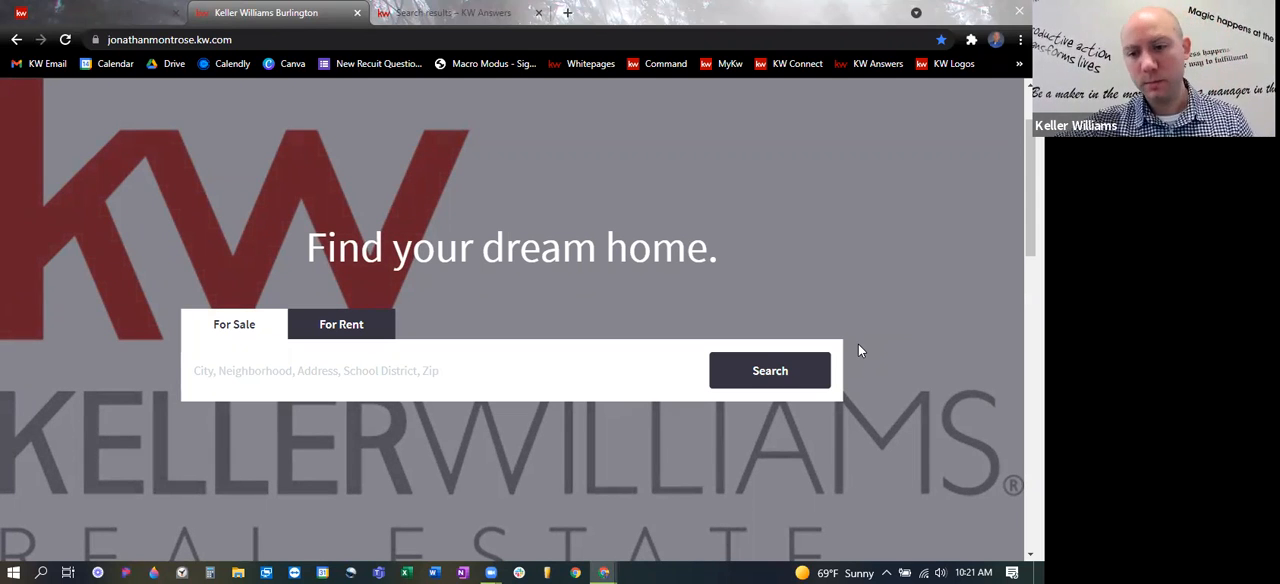
- Back in the Command site settings, delete all the existing Agent Site Hero Images
click(97, 10)
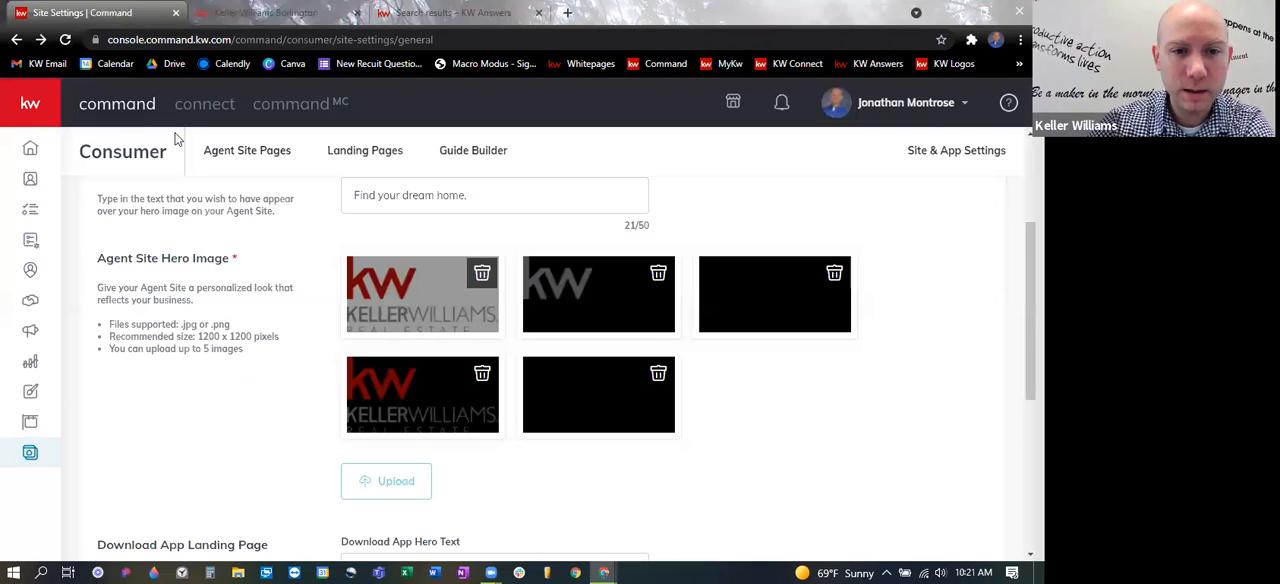
click(834, 274)
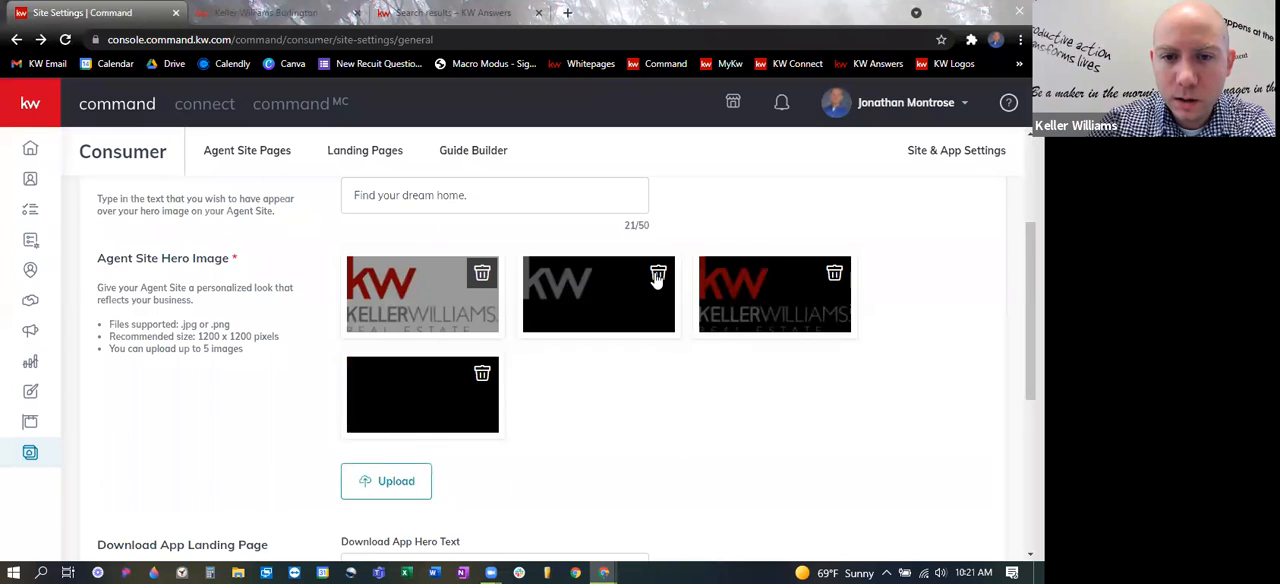
click(658, 273)
click(482, 273)
click(657, 276)
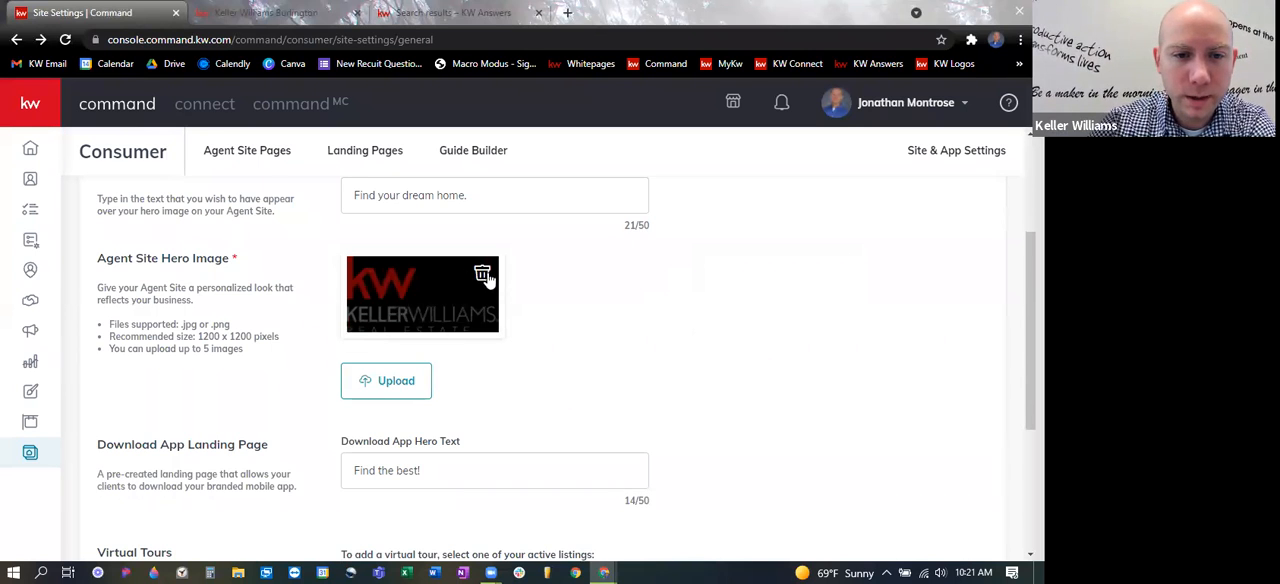
click(482, 273)
- Start a hero image upload and browse through Pictures-Logos, Logos and Easy Peasy to the KW Central folder
click(400, 290)
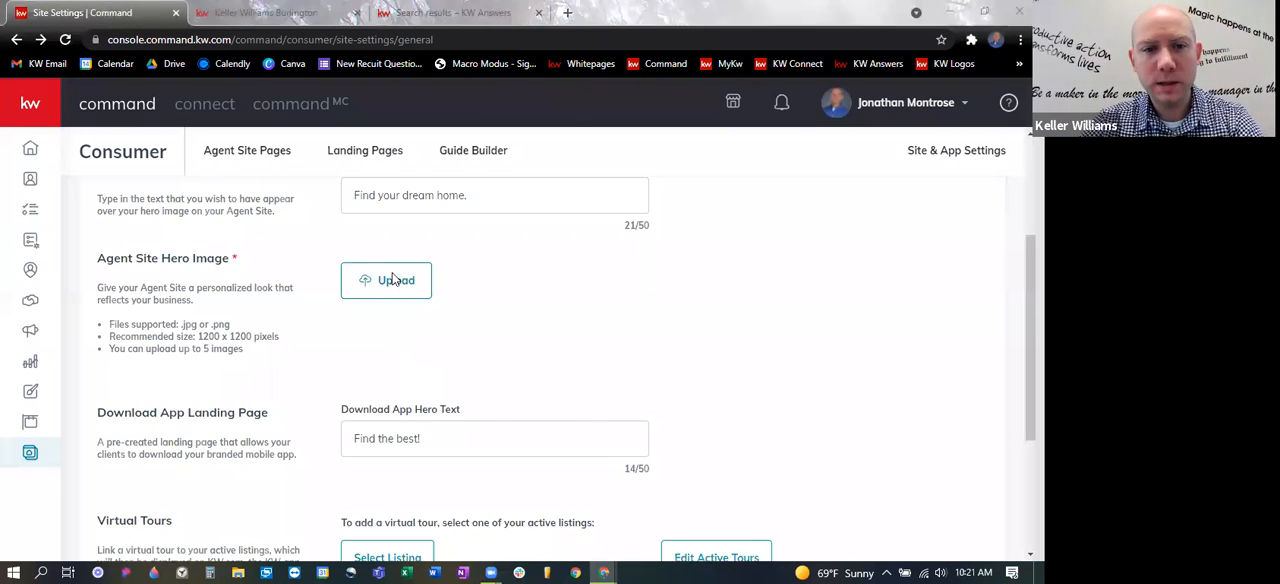
scroll(97, 122, up, 3)
click(118, 228)
double_click(263, 115)
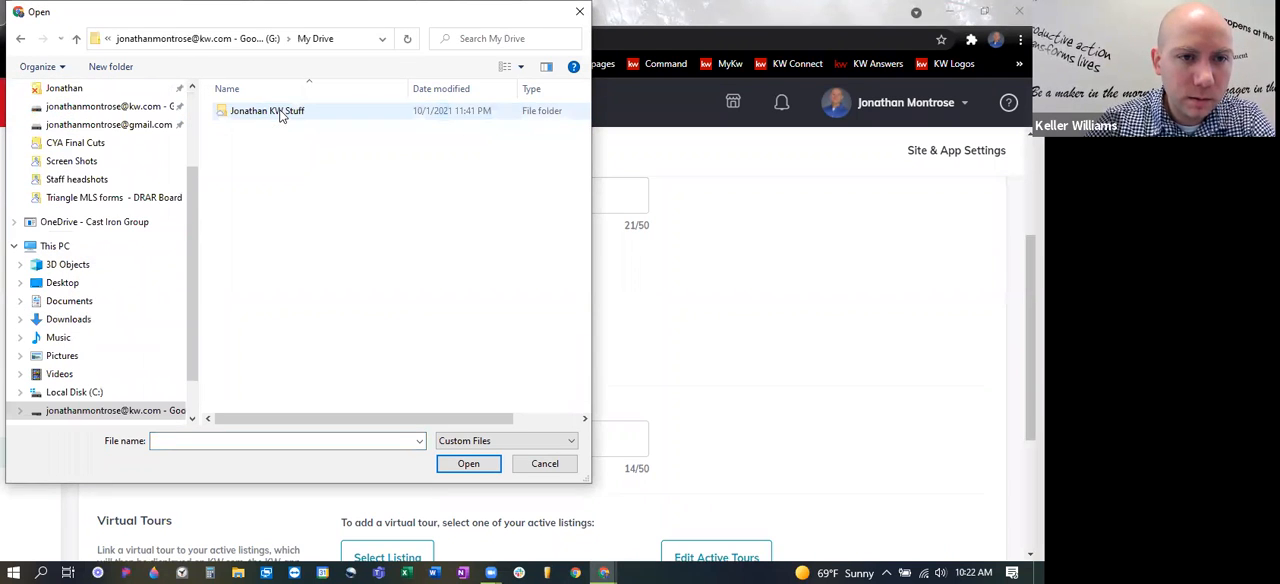
double_click(270, 112)
double_click(392, 149)
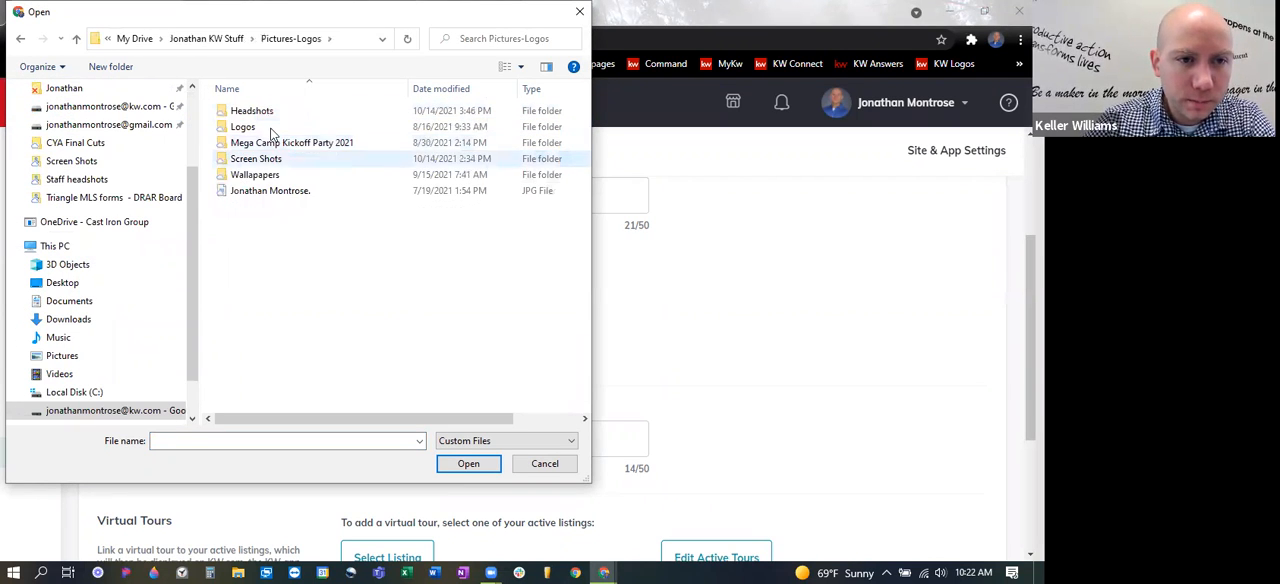
double_click(310, 126)
double_click(329, 112)
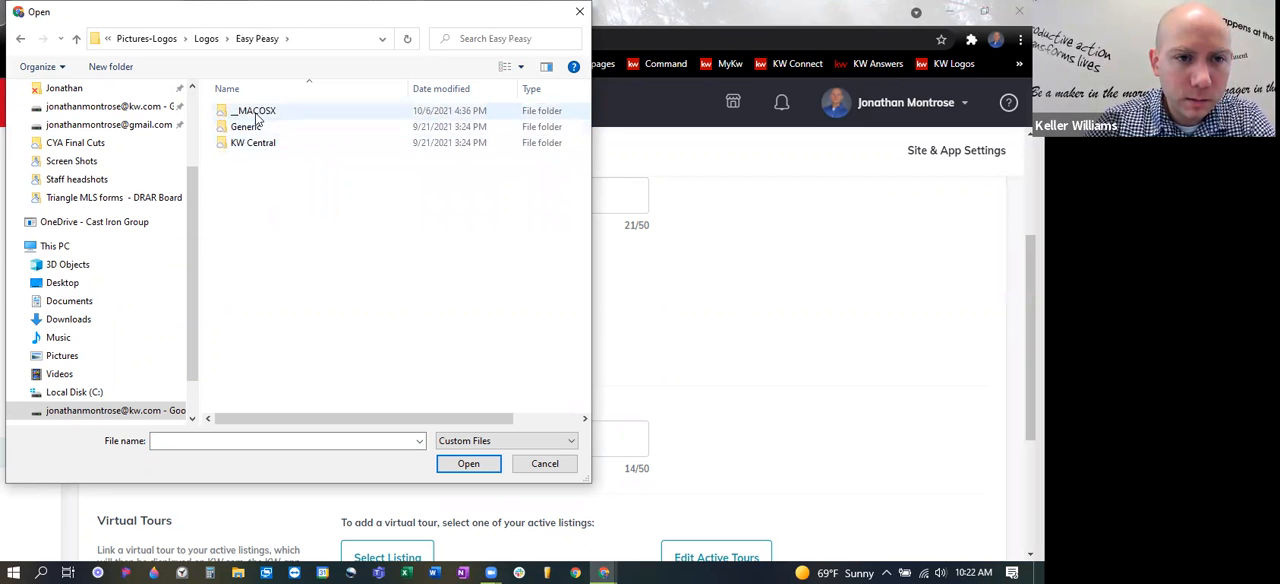
double_click(252, 142)
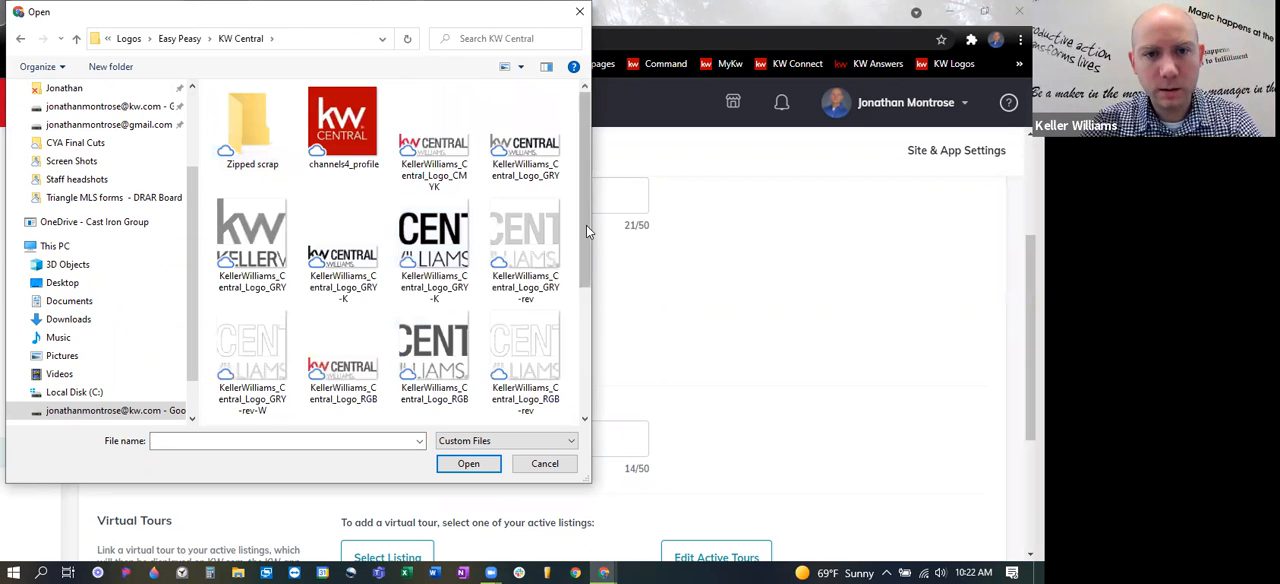
- Look through the logos in the KW Central folder and upload KellerWilliams_Central_Logo_CMYK as an Agent Site Hero Image
drag(586, 225, 594, 330)
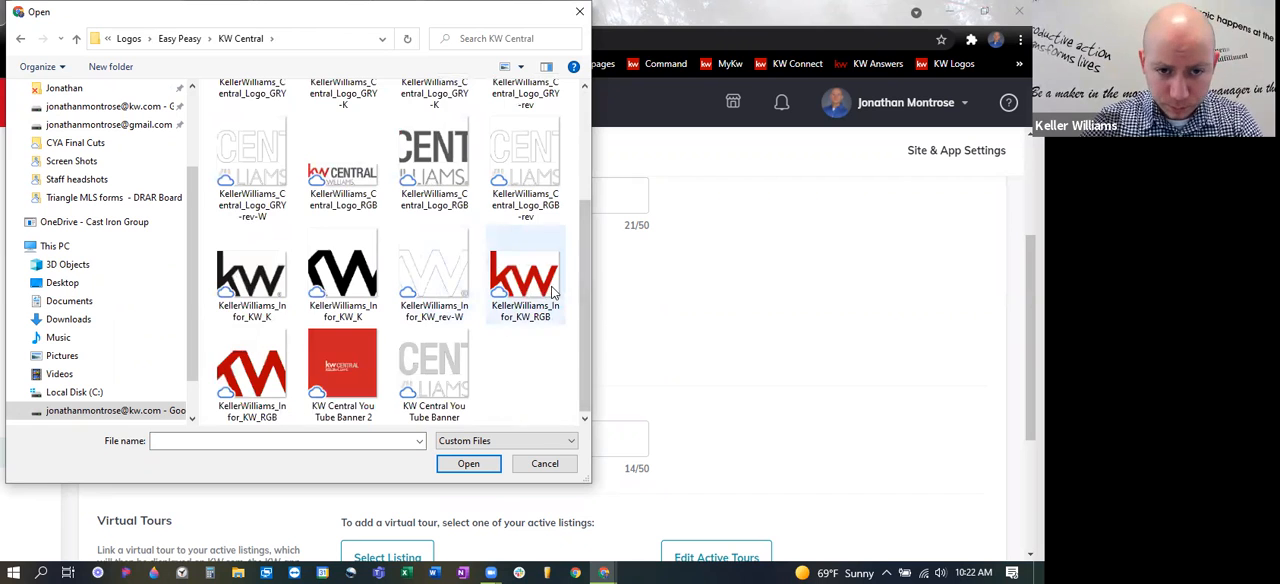
scroll(550, 285, up, 2)
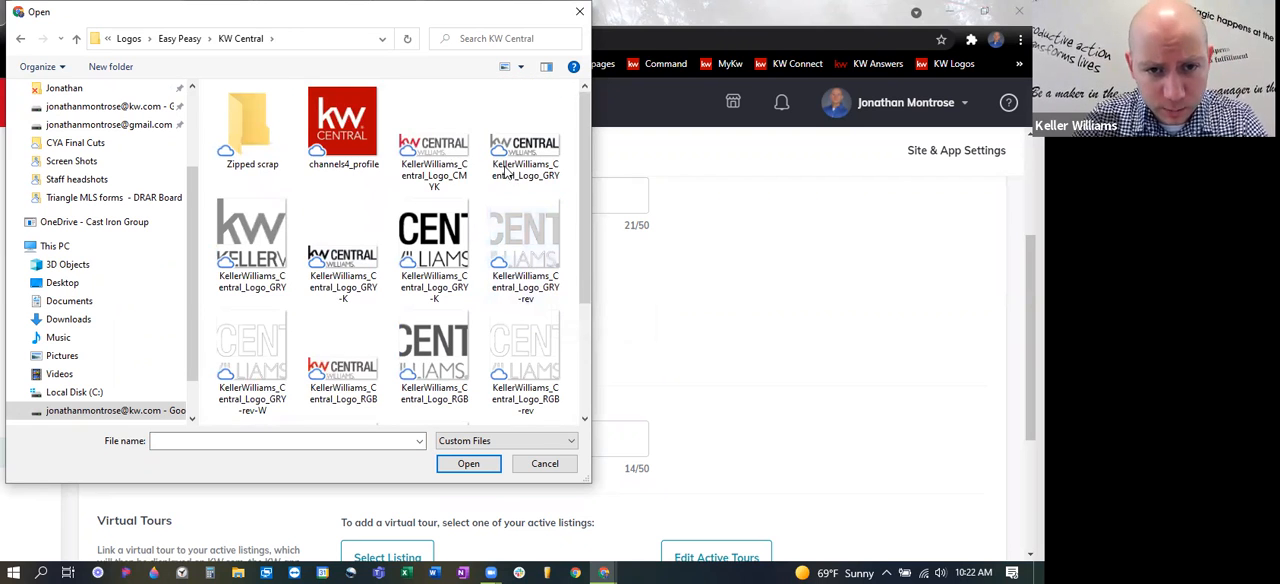
click(420, 148)
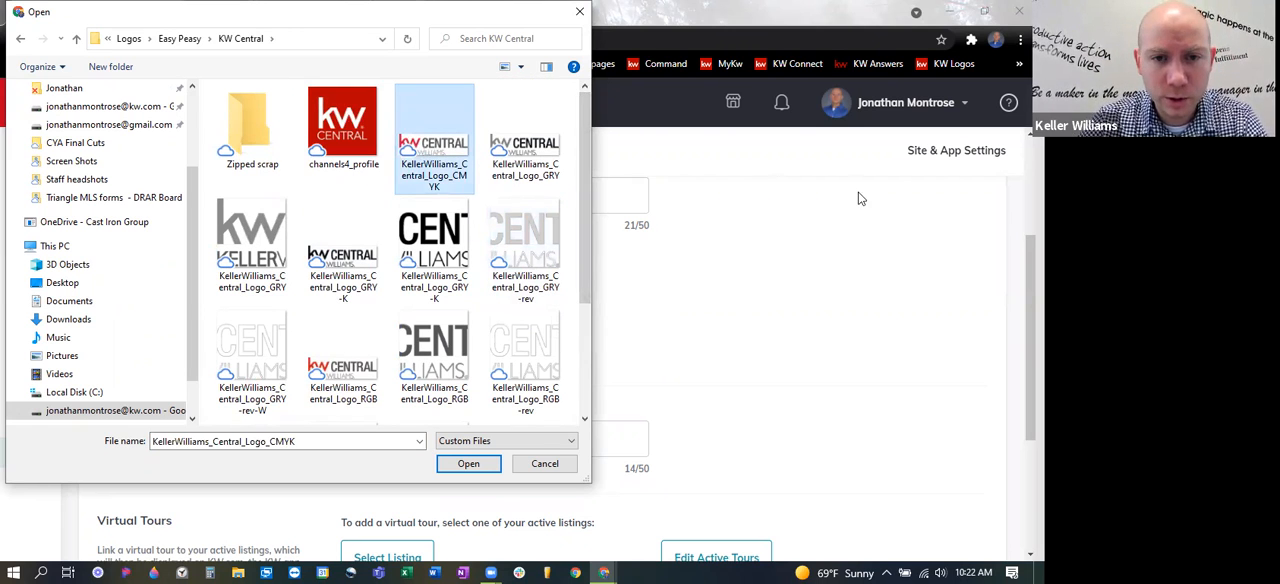
click(556, 148)
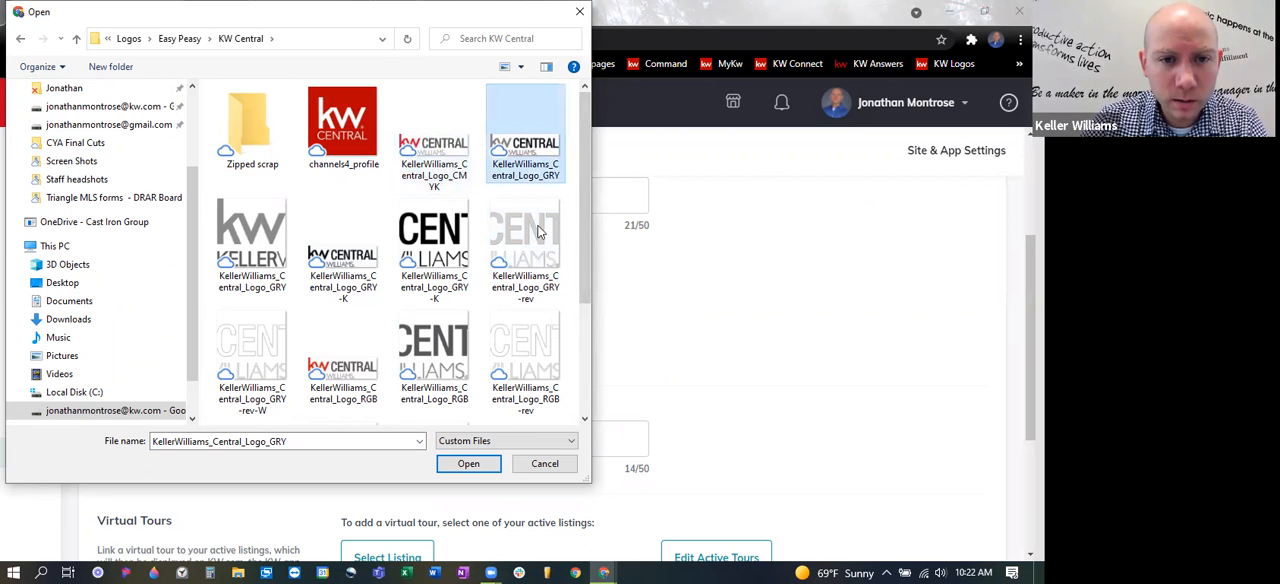
click(465, 150)
click(508, 148)
click(443, 148)
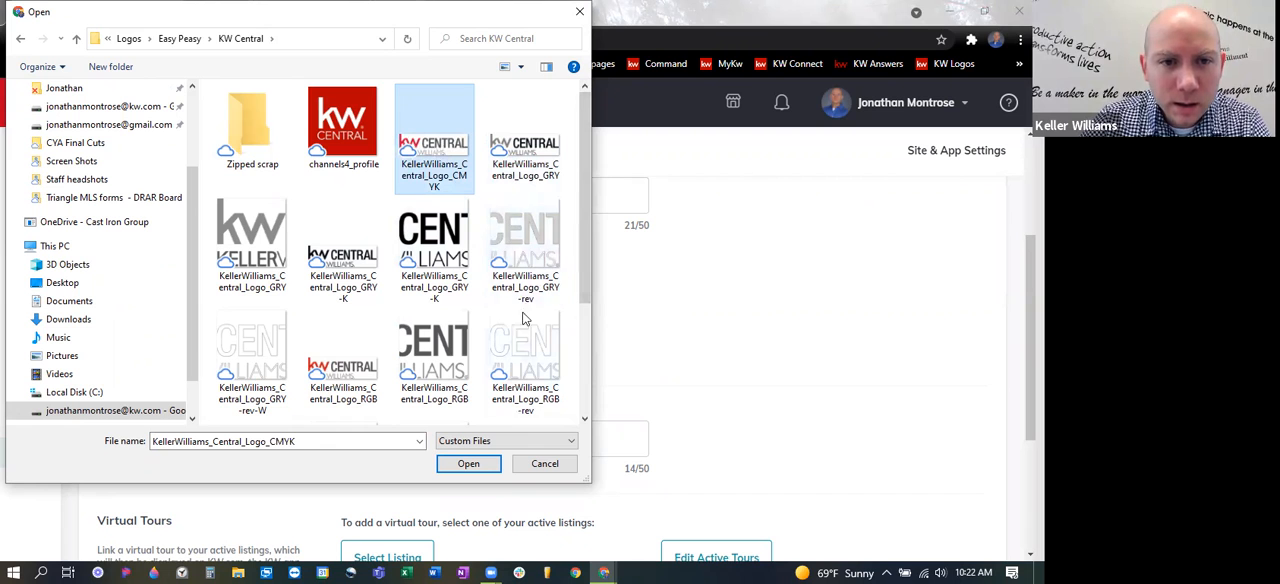
click(486, 463)
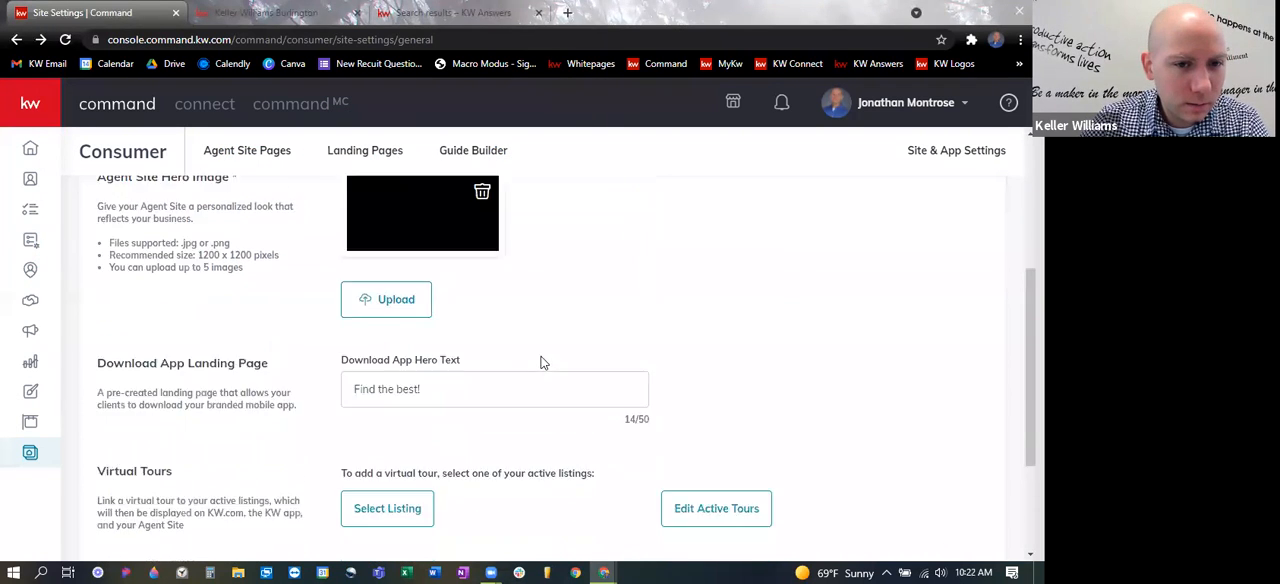
- Upload KellerWilliams_Central_Logo_GRY-K from the KW Central folder as a second Agent Site Hero Image
click(393, 385)
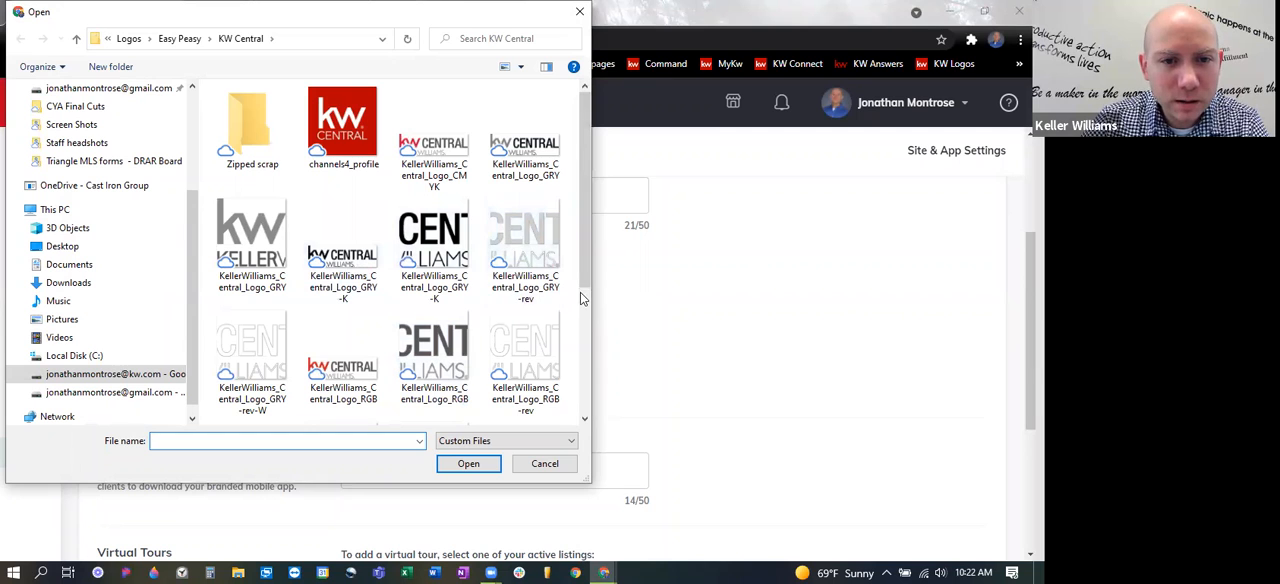
click(457, 258)
click(468, 463)
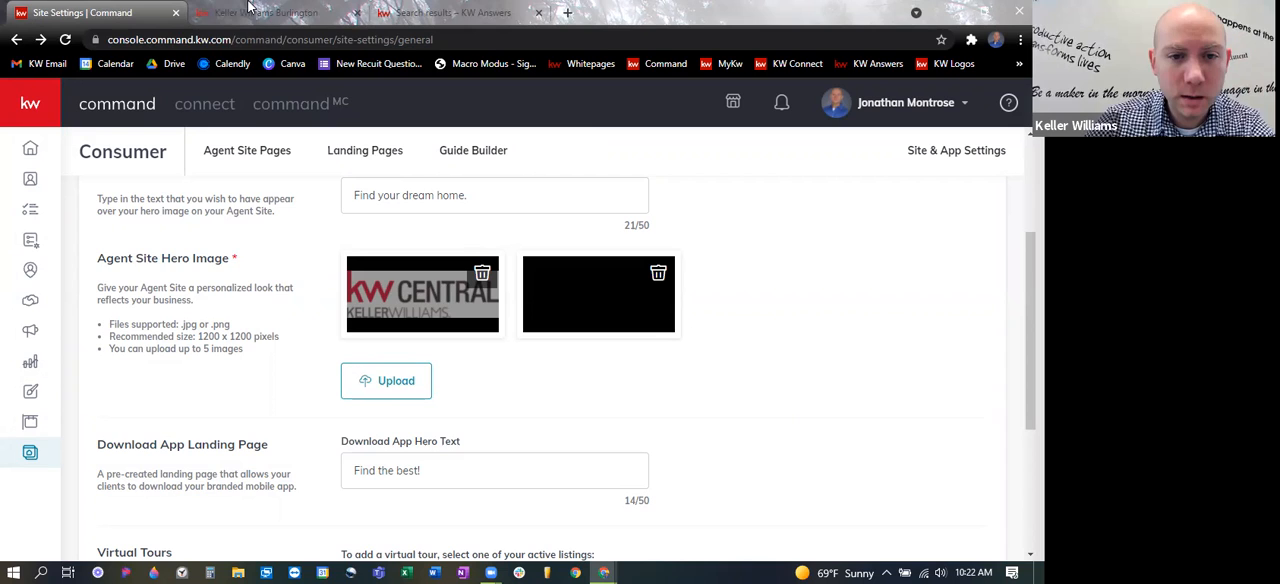
- Check the live agent site briefly, then save the General site settings with the two new hero images
click(340, 14)
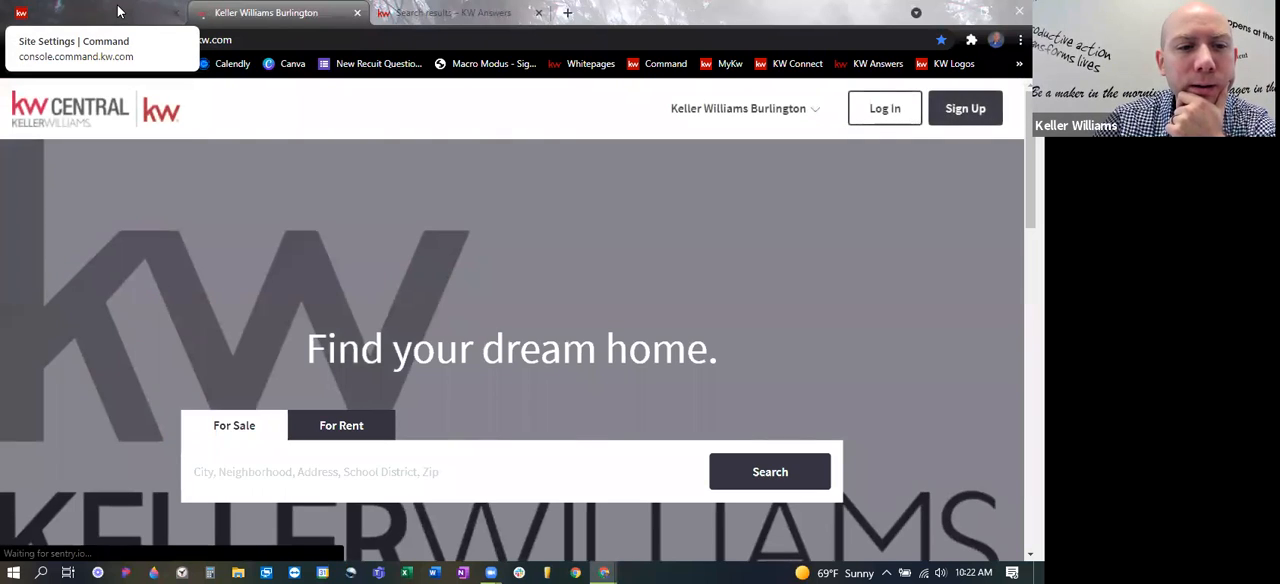
click(118, 11)
scroll(832, 462, down, 5)
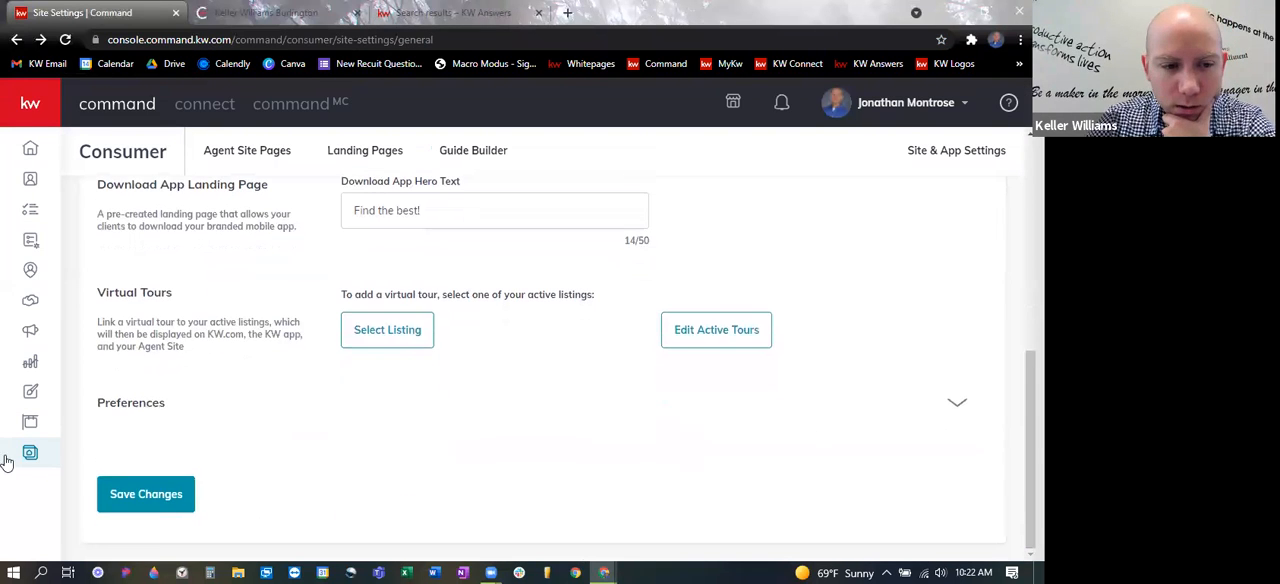
click(155, 499)
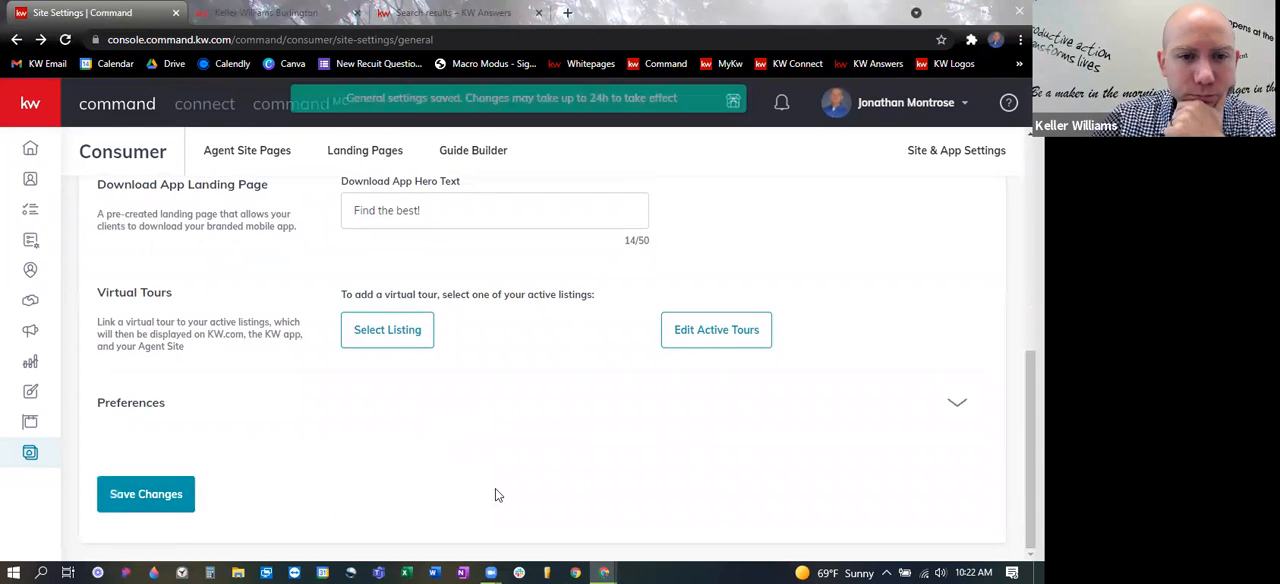
- Reload the live agent site and examine how the uploaded logos fit the hero banner behind the search box
click(279, 10)
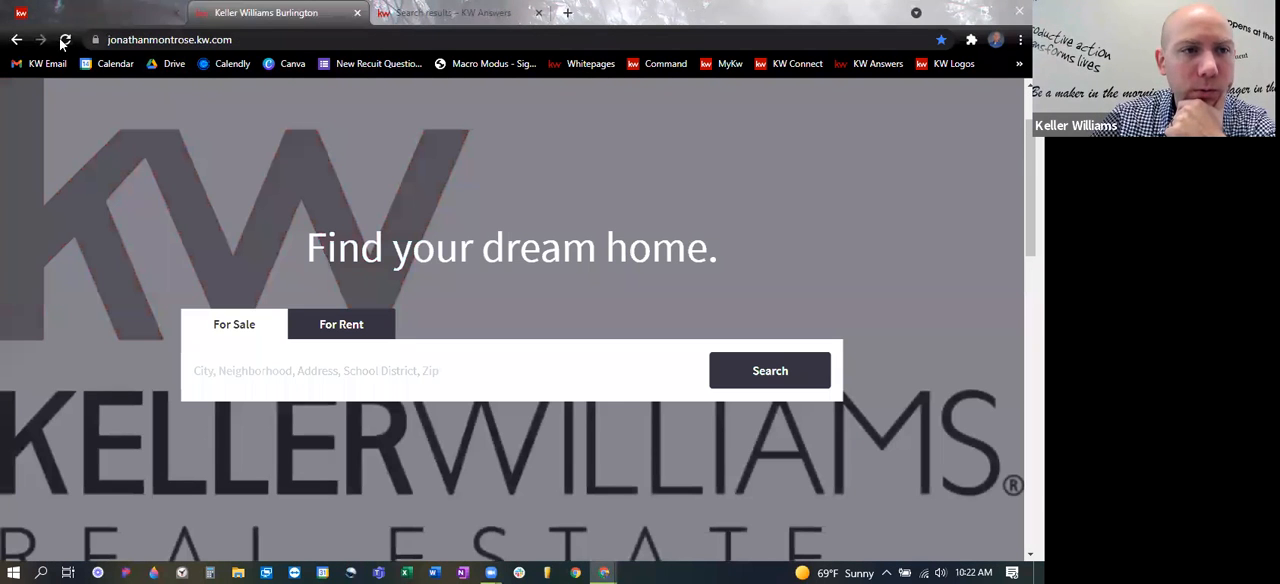
key(F5)
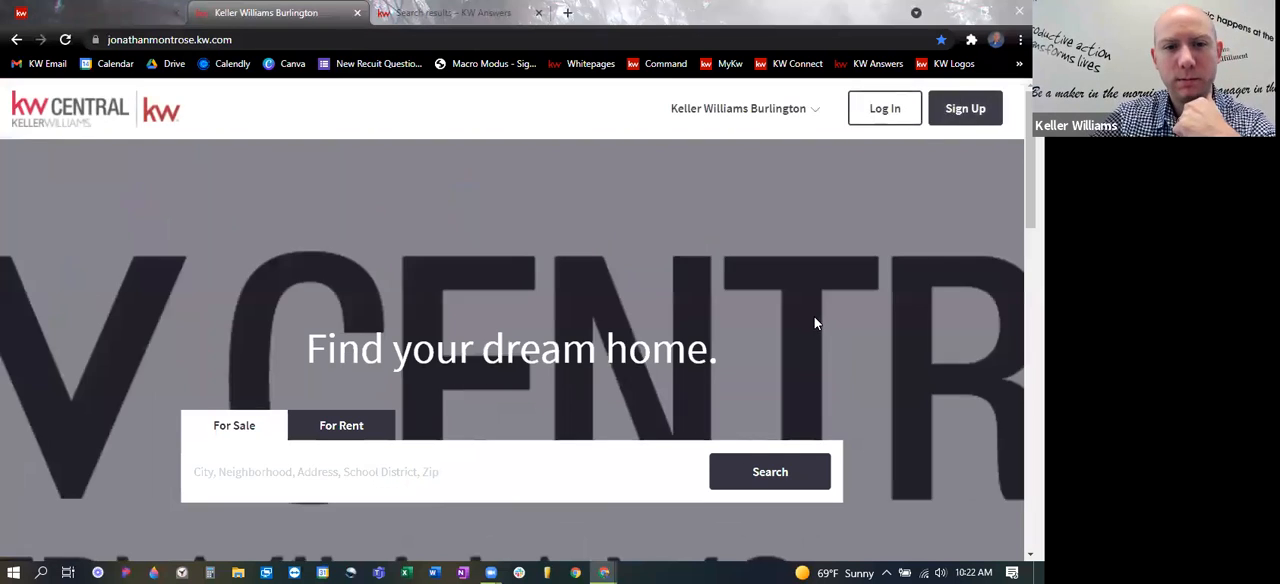
scroll(815, 320, down, 2)
scroll(812, 322, up, 4)
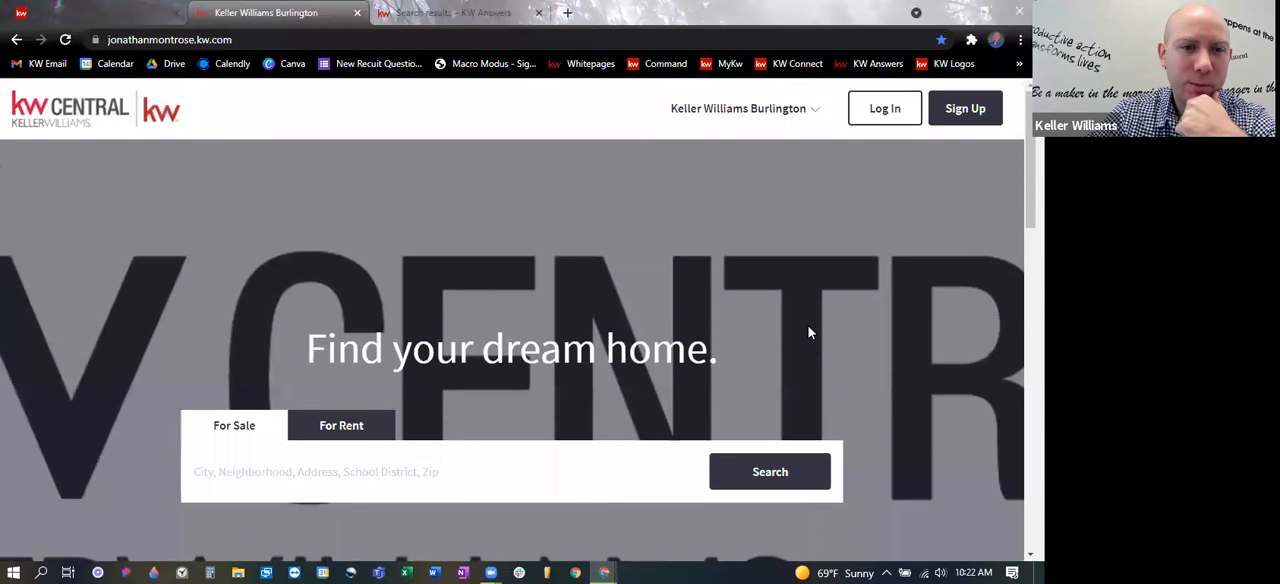
scroll(809, 330, down, 2)
scroll(809, 336, down, 1)
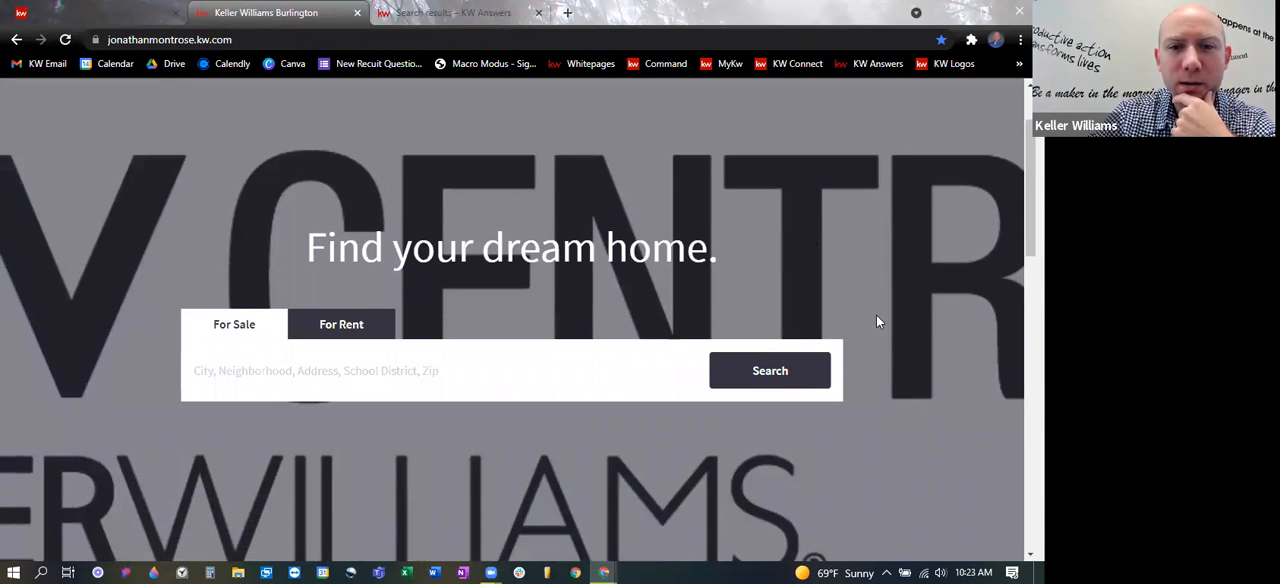
scroll(877, 318, down, 1)
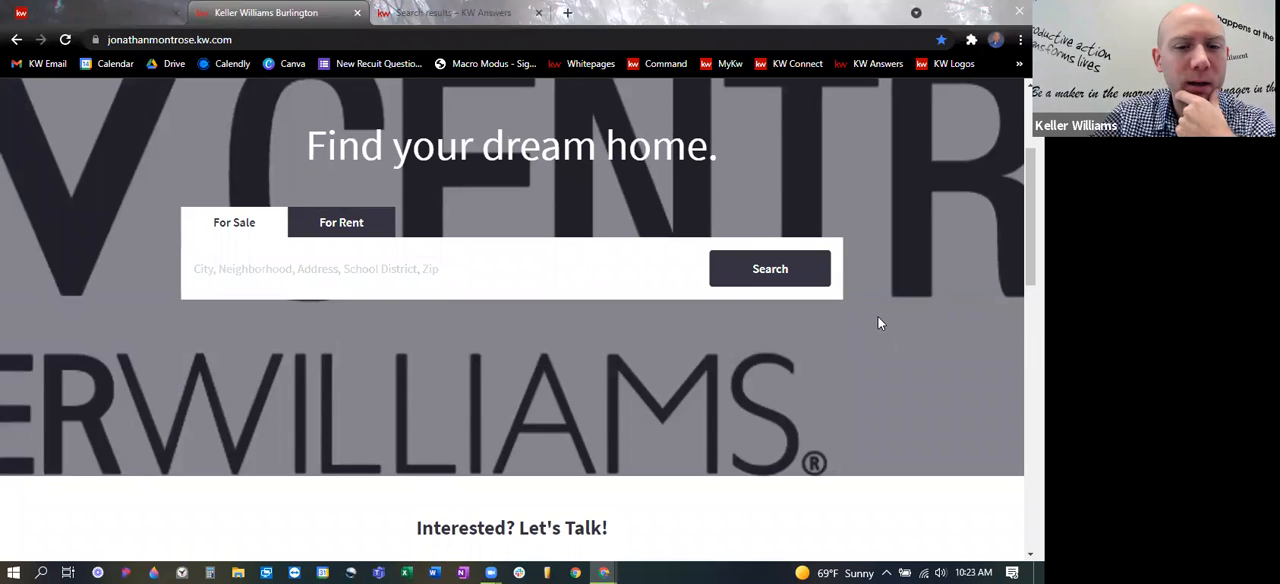
scroll(880, 312, up, 1)
scroll(882, 310, down, 1)
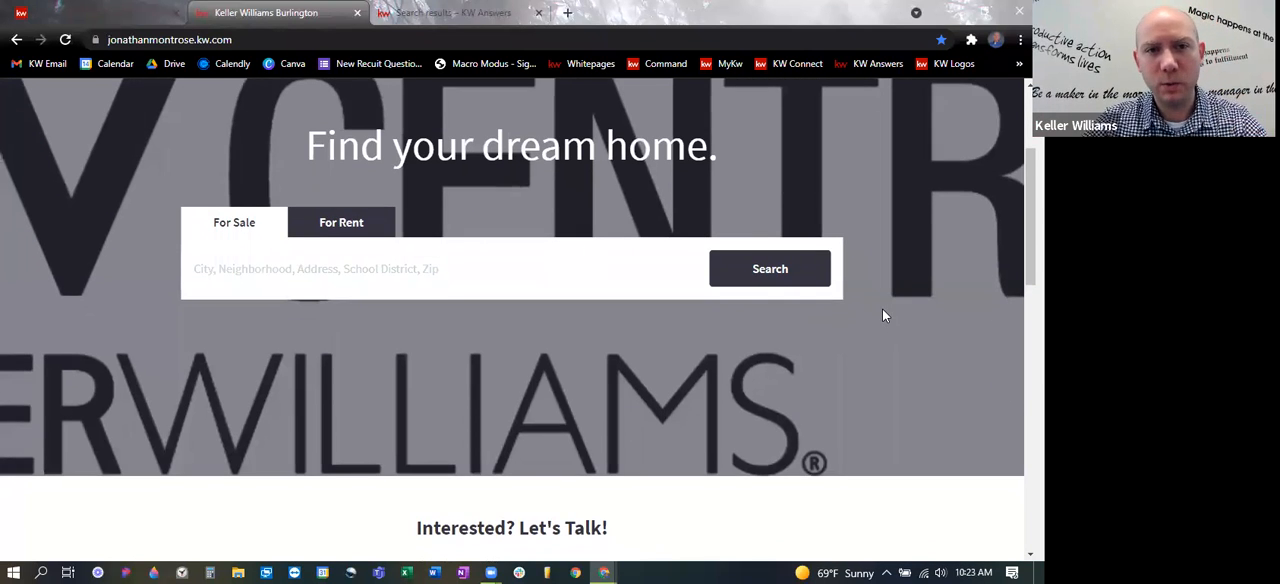
scroll(830, 253, up, 1)
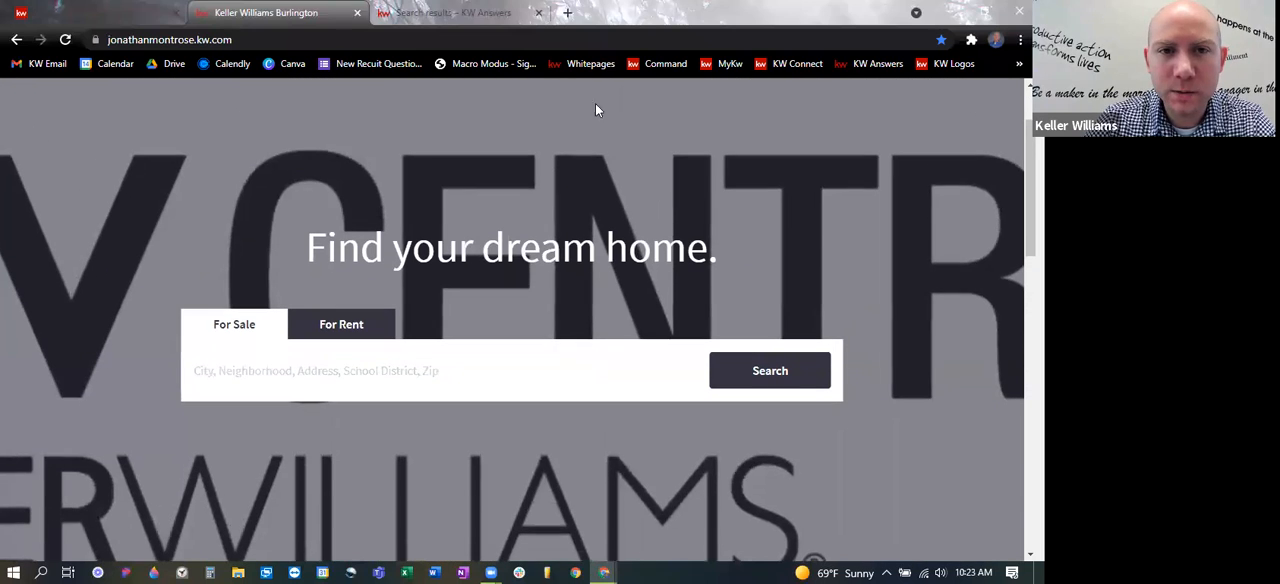
- Open KW Answers in a new browser tab and search it for "Pixel"
click(567, 13)
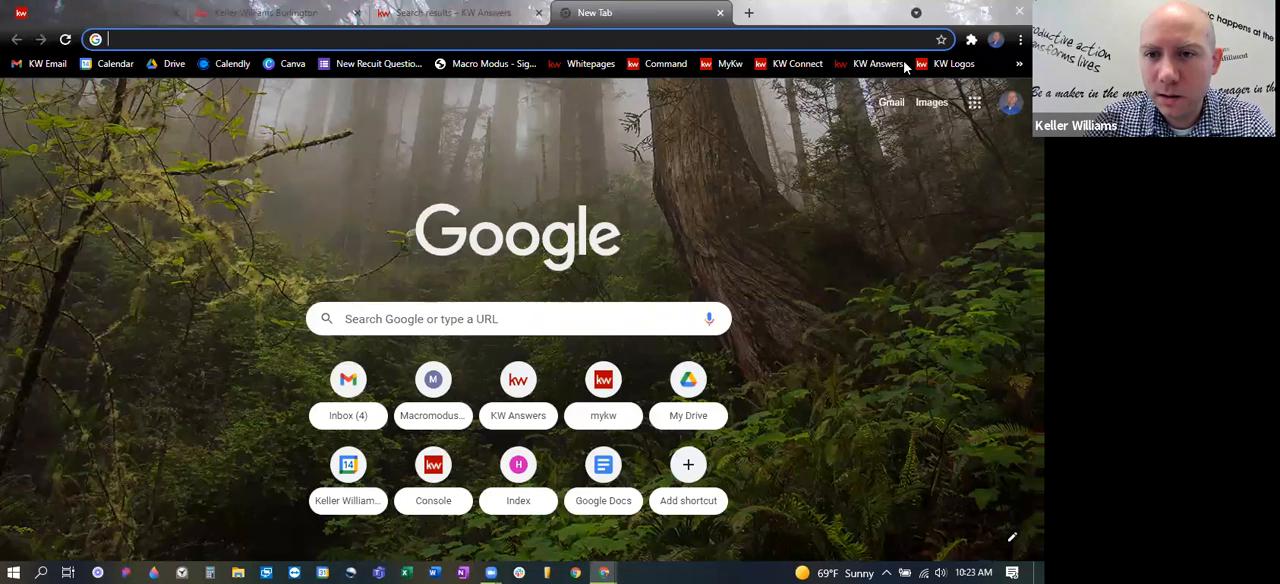
click(900, 66)
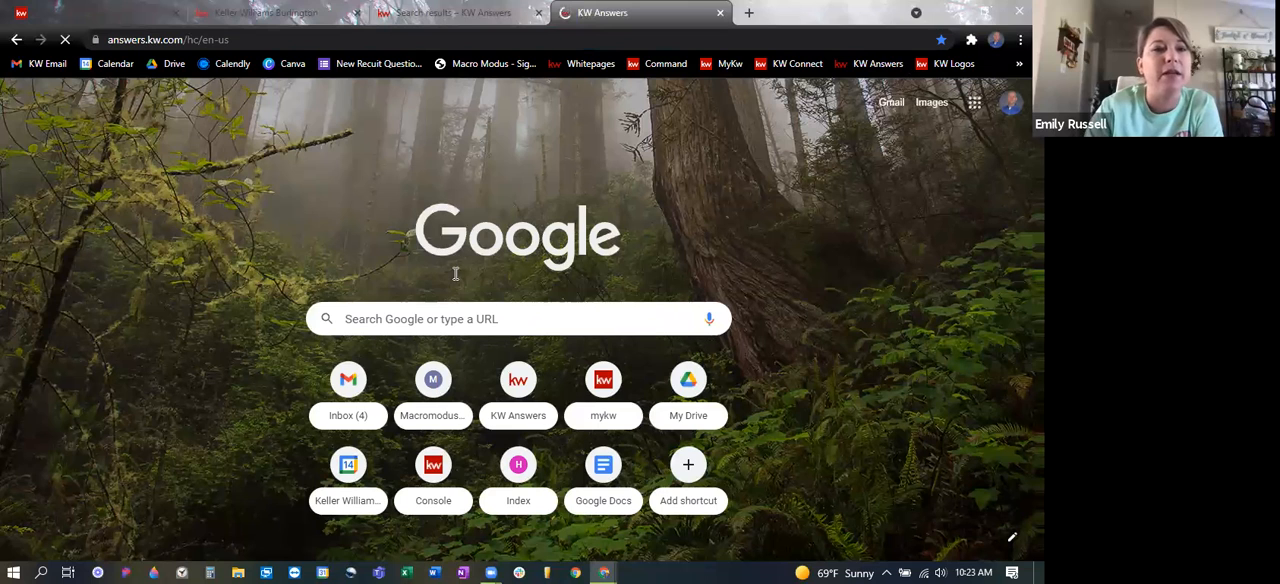
text(Pixel)
key(Return)
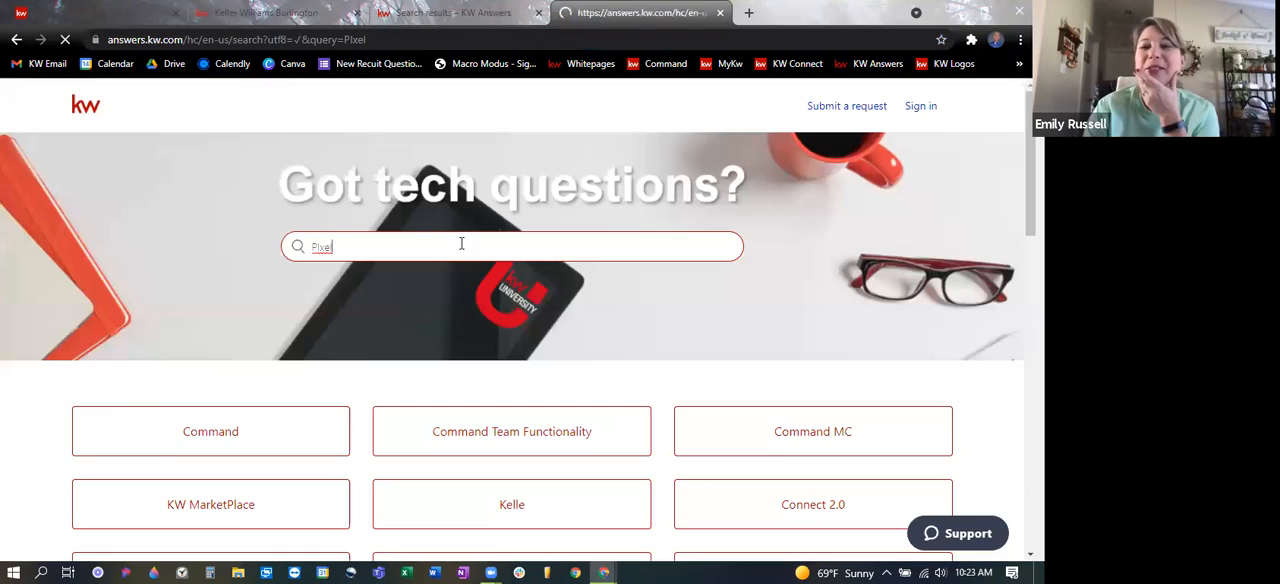
- Look through the Pixel search results and open the "Reference Numbers in Command" article
scroll(279, 365, down, 1)
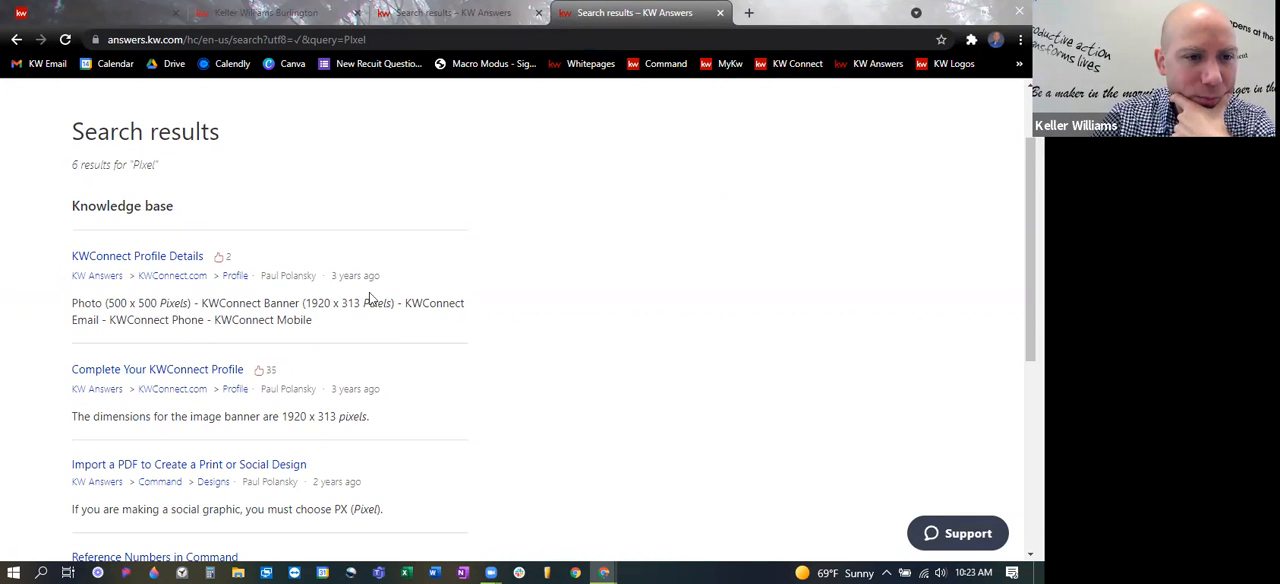
scroll(480, 323, down, 1)
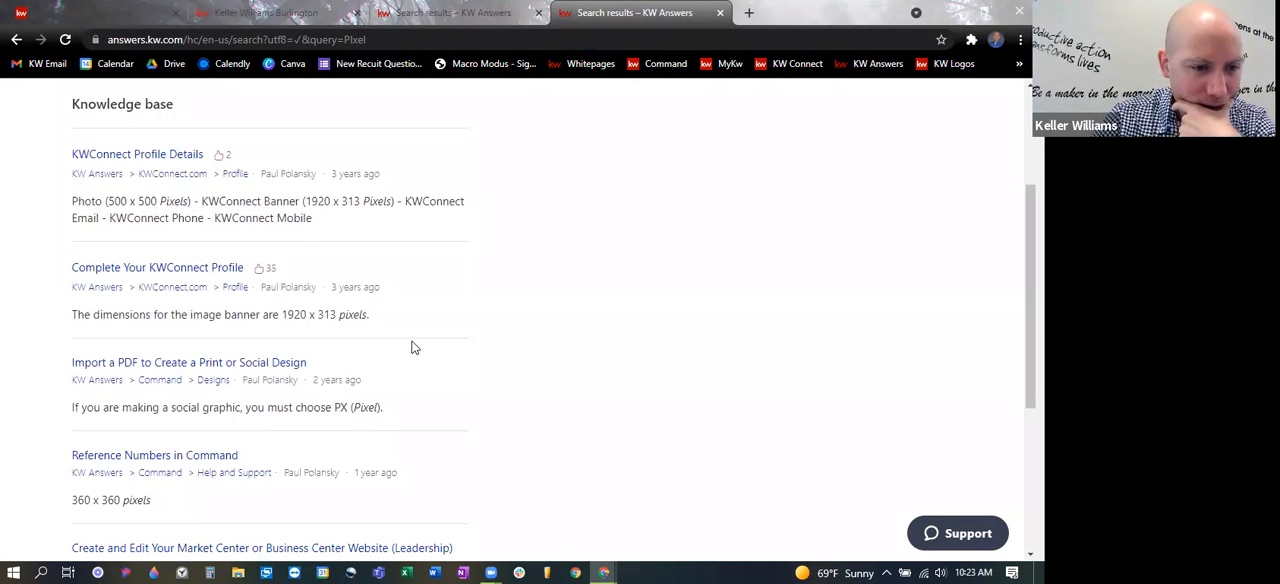
scroll(410, 350, down, 2)
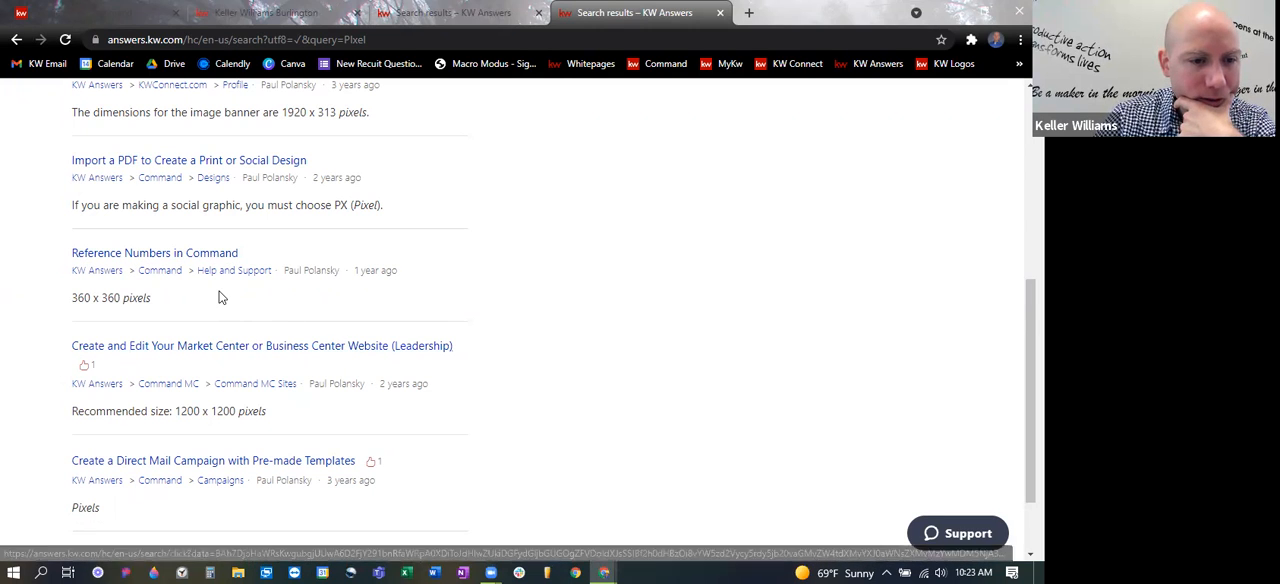
click(175, 258)
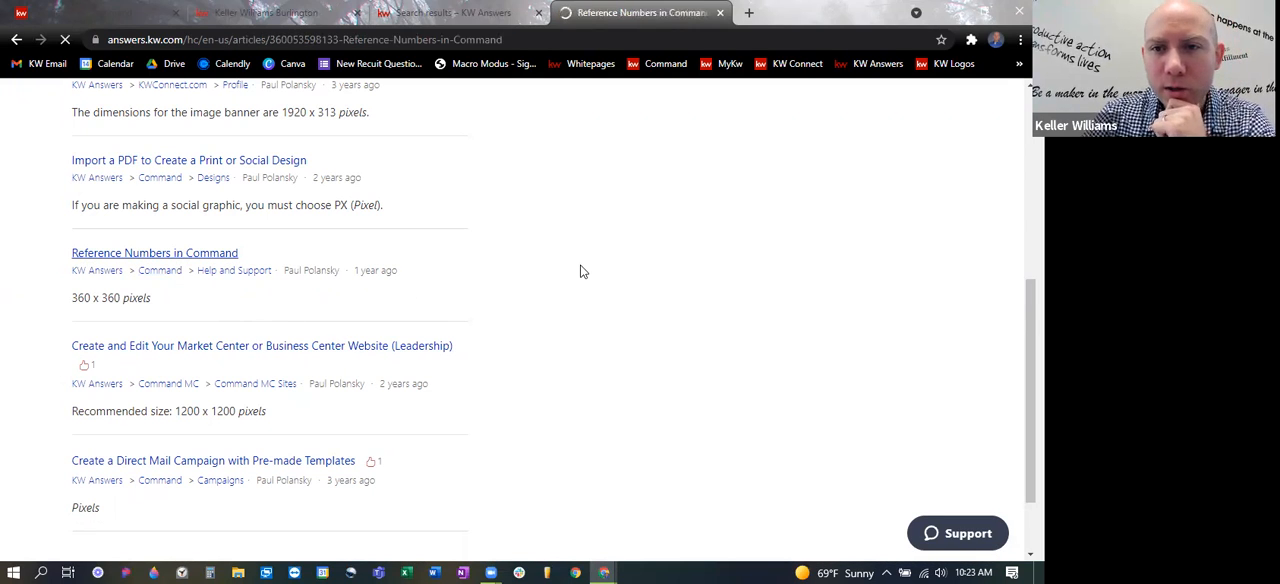
- Review the article's reference table for the Agent Sites image resolutions and the other Command limits
scroll(610, 298, down, 3)
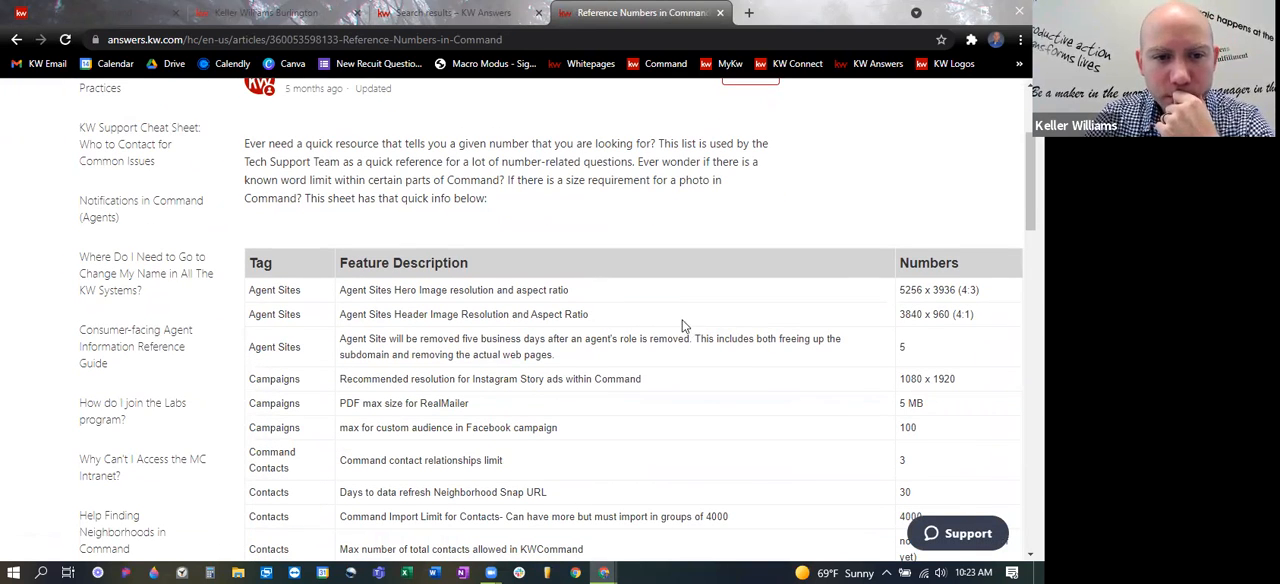
scroll(683, 325, down, 2)
scroll(672, 325, down, 2)
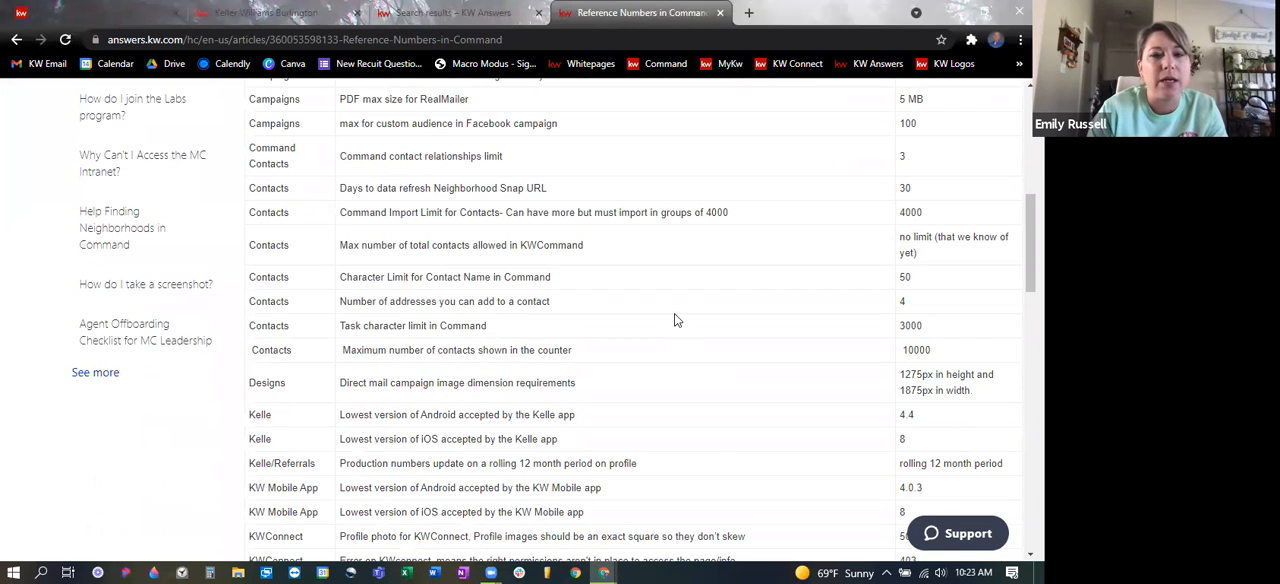
scroll(674, 320, down, 3)
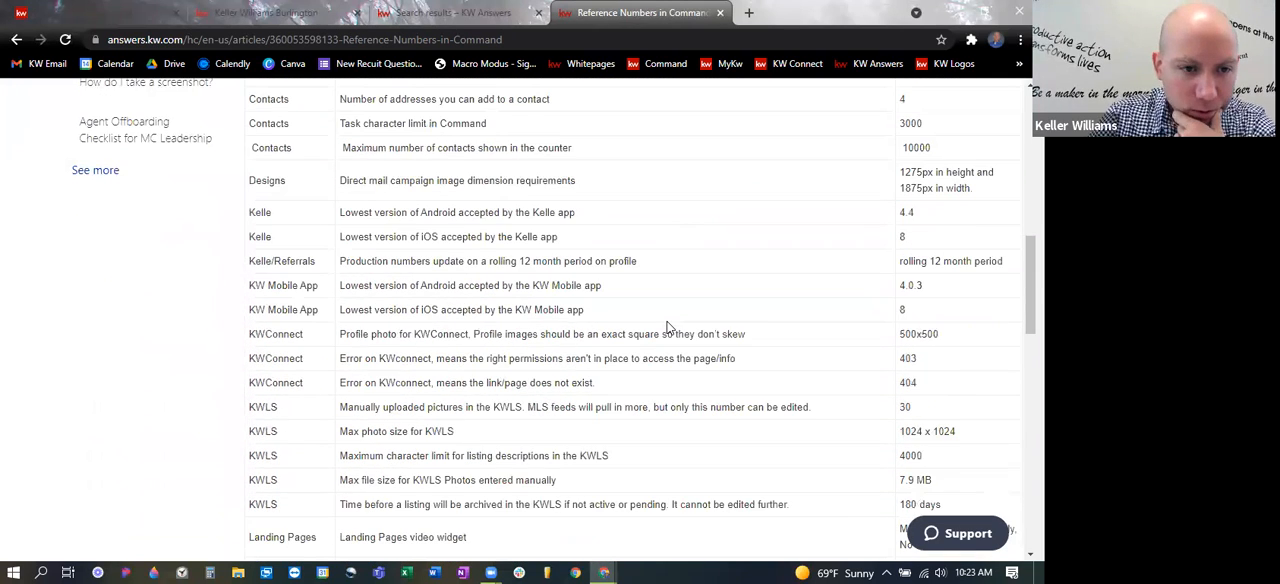
scroll(668, 333, up, 5)
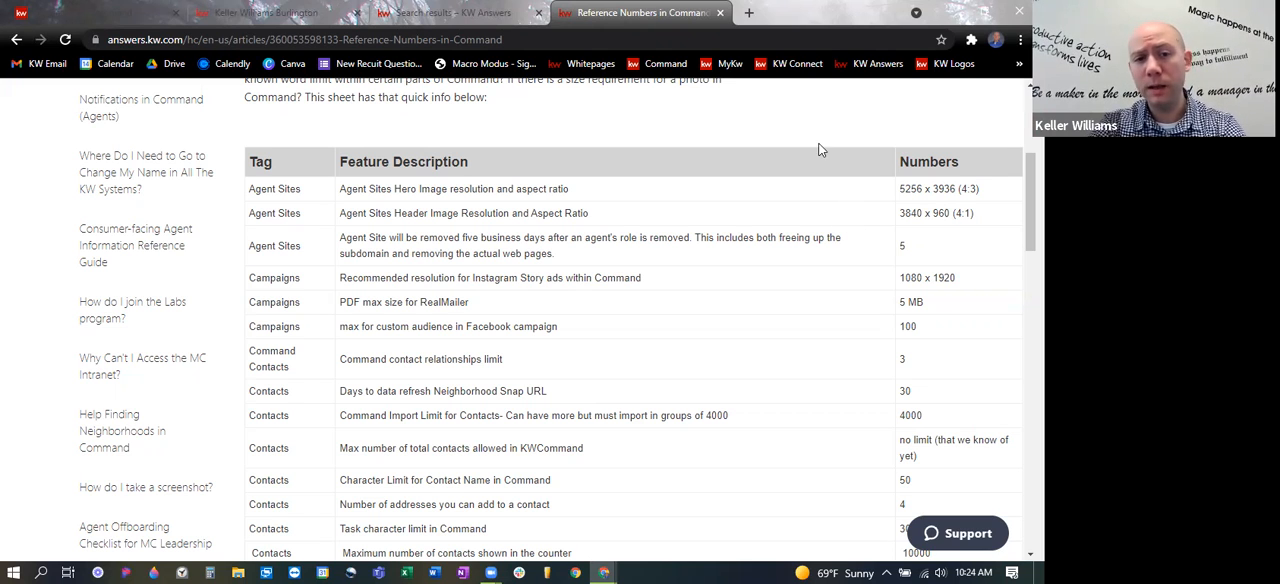
scroll(677, 290, down, 3)
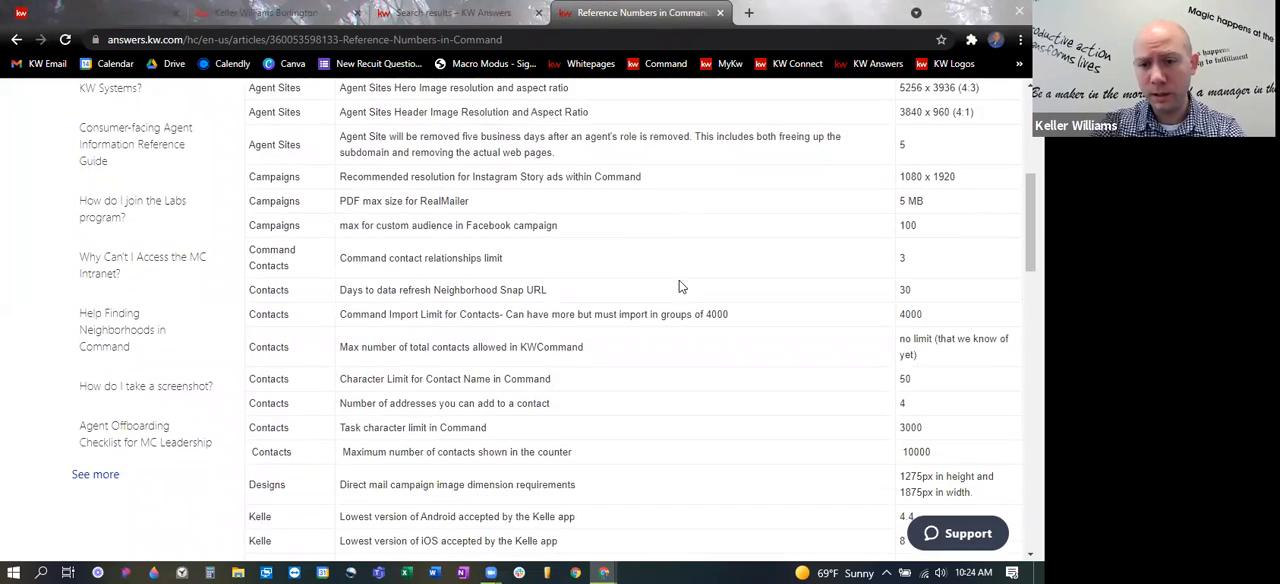
- Return to the Command site settings and check the recommended size and upload limit for Agent Site Hero Images
click(455, 12)
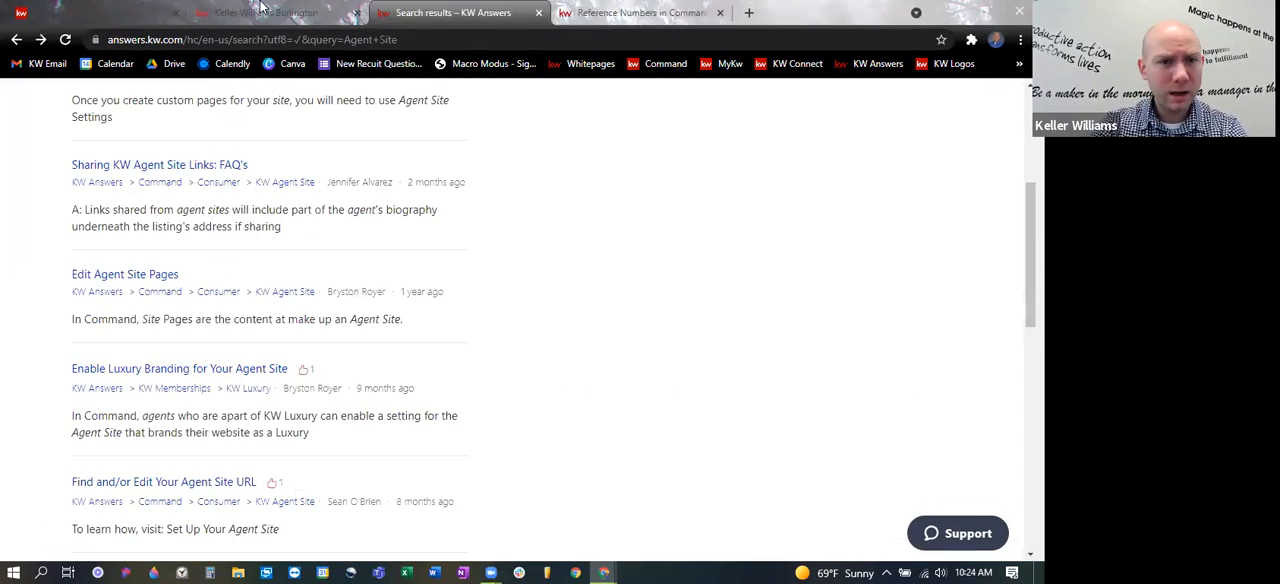
click(262, 12)
click(26, 10)
scroll(510, 300, up, 3)
scroll(641, 372, down, 1)
scroll(640, 364, up, 2)
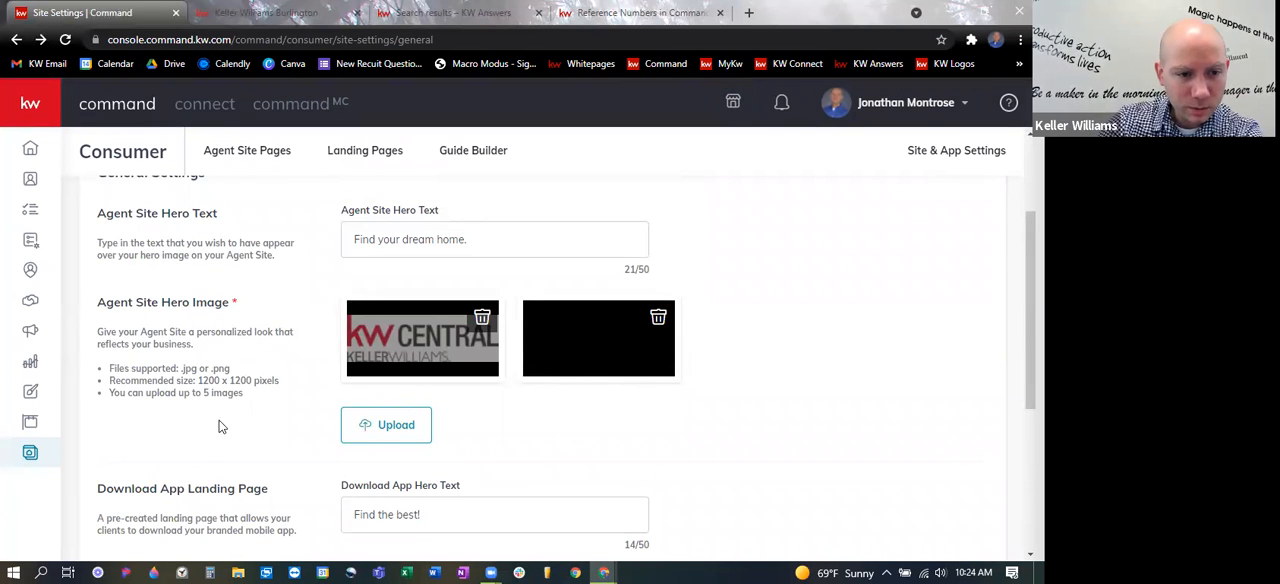
drag(198, 382, 303, 394)
click(275, 414)
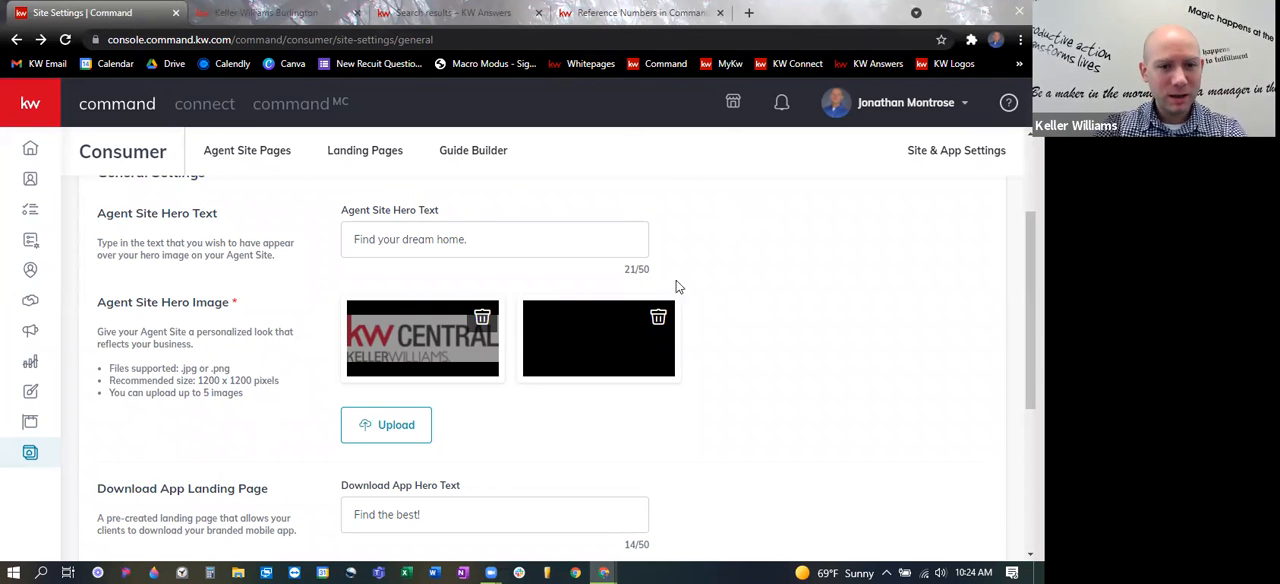
- Change the Agent Site Hero Text to "I'm here to help!" and save the general settings
scroll(860, 345, up, 1)
scroll(774, 326, down, 1)
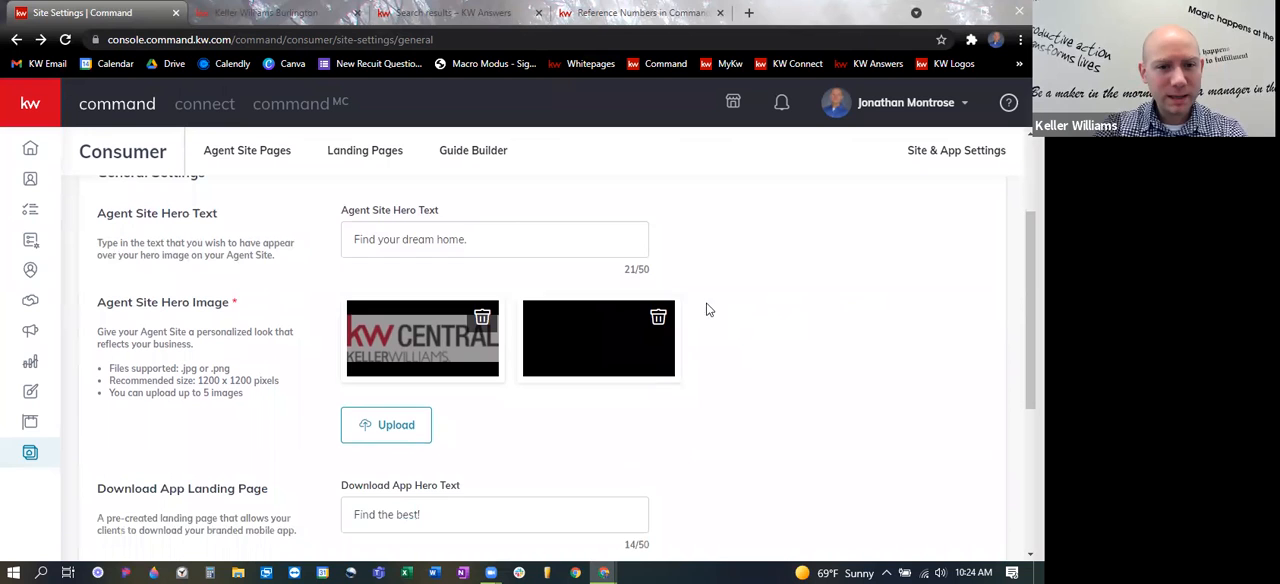
drag(489, 237, 248, 205)
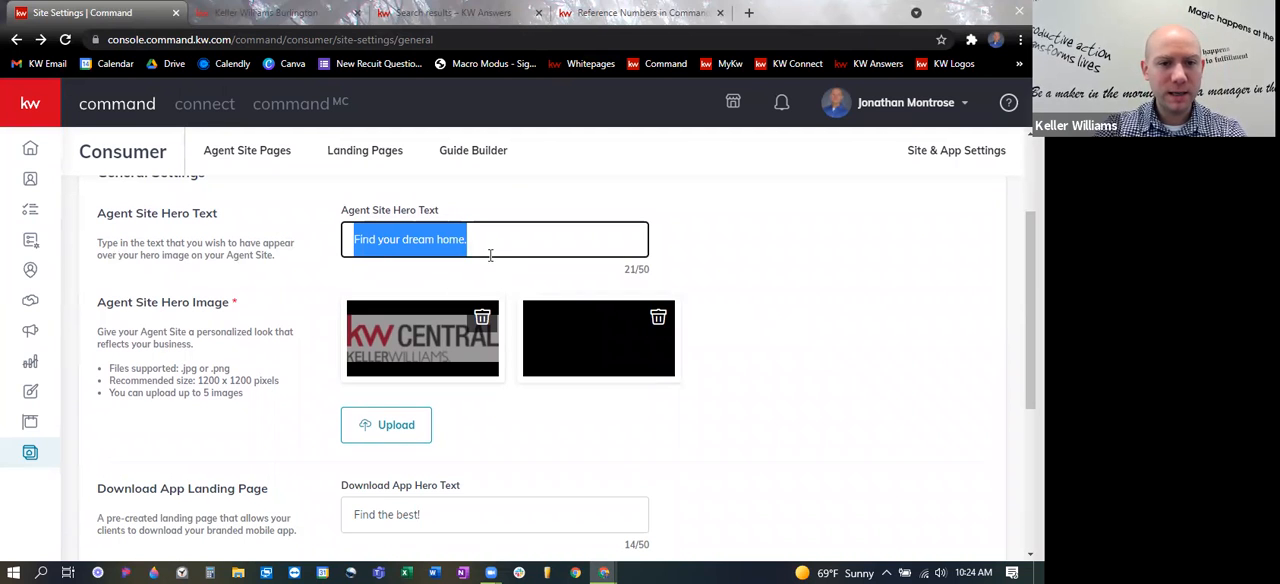
click(497, 245)
drag(526, 237, 90, 226)
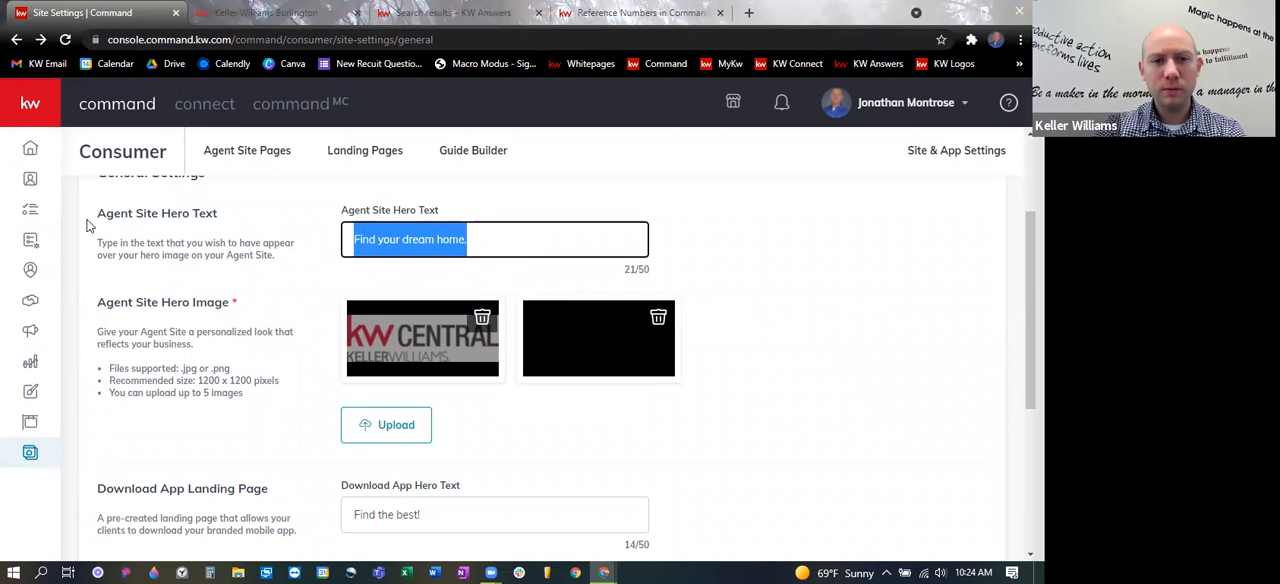
text(('m here to help!)
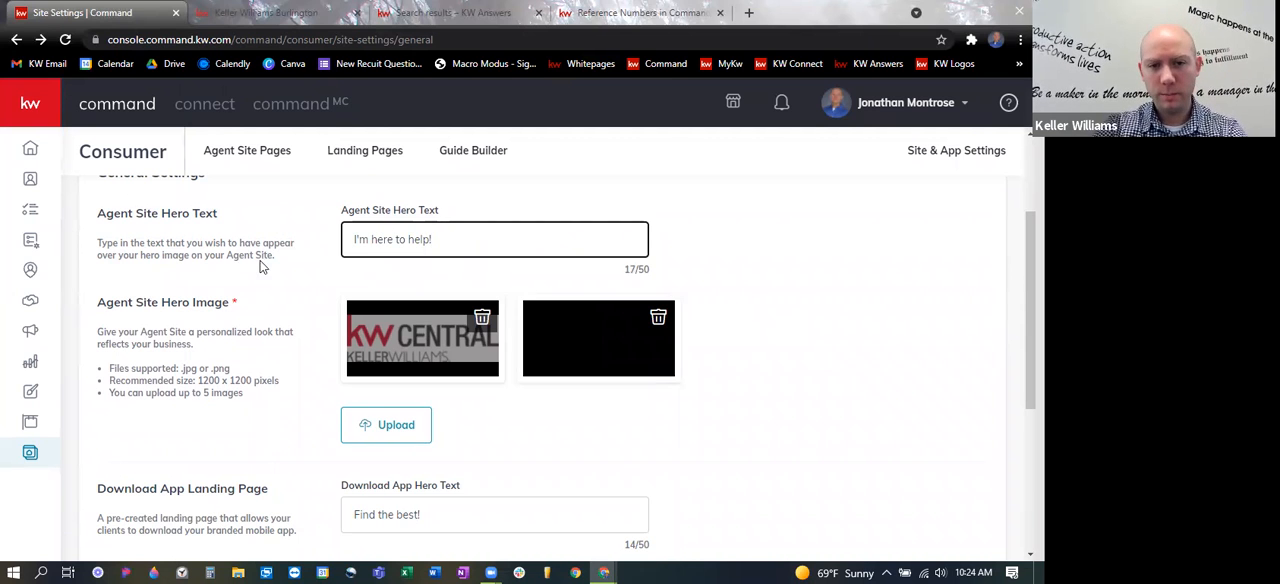
scroll(250, 450, down, 3)
click(146, 496)
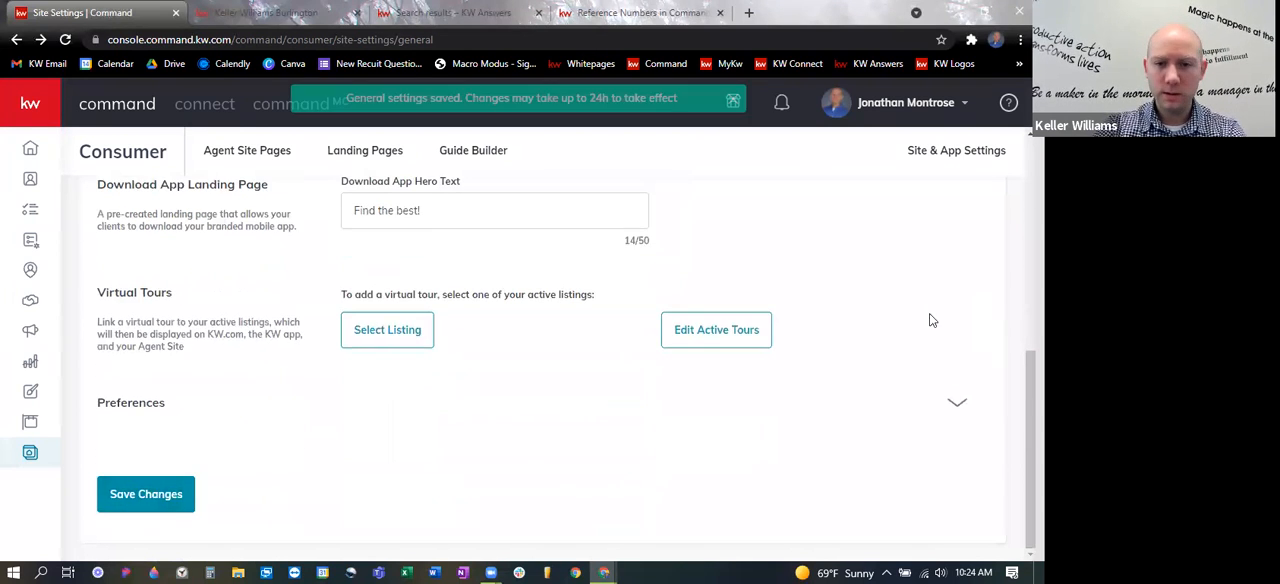
- Check how the new hero text looks on the live agent site and return to the Command site settings
scroll(790, 280, up, 3)
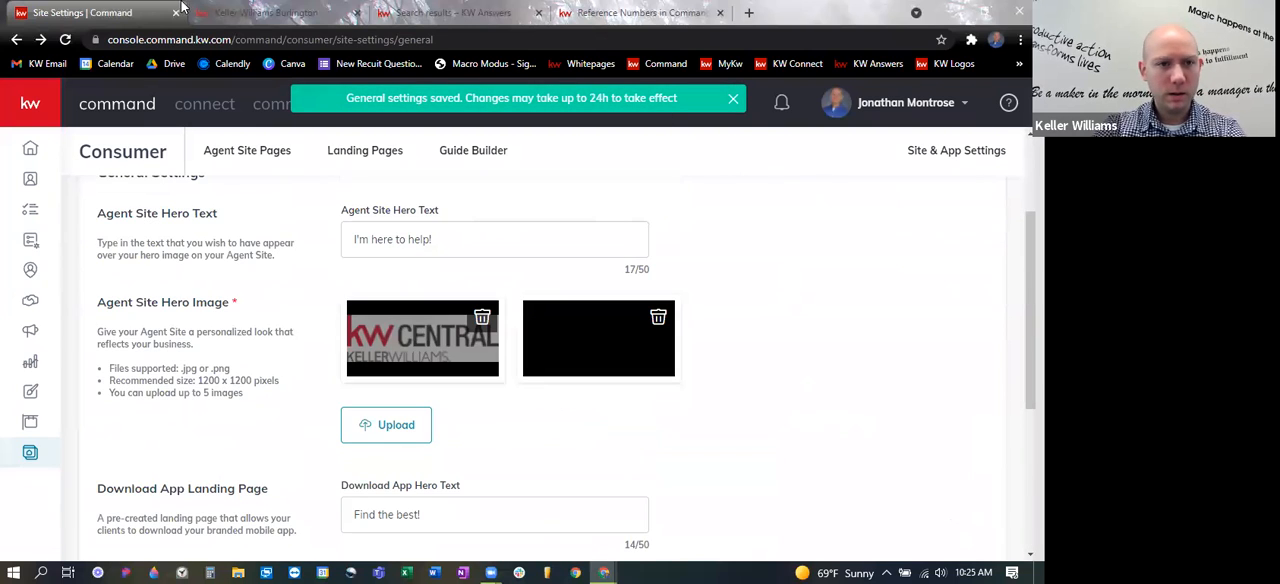
click(290, 14)
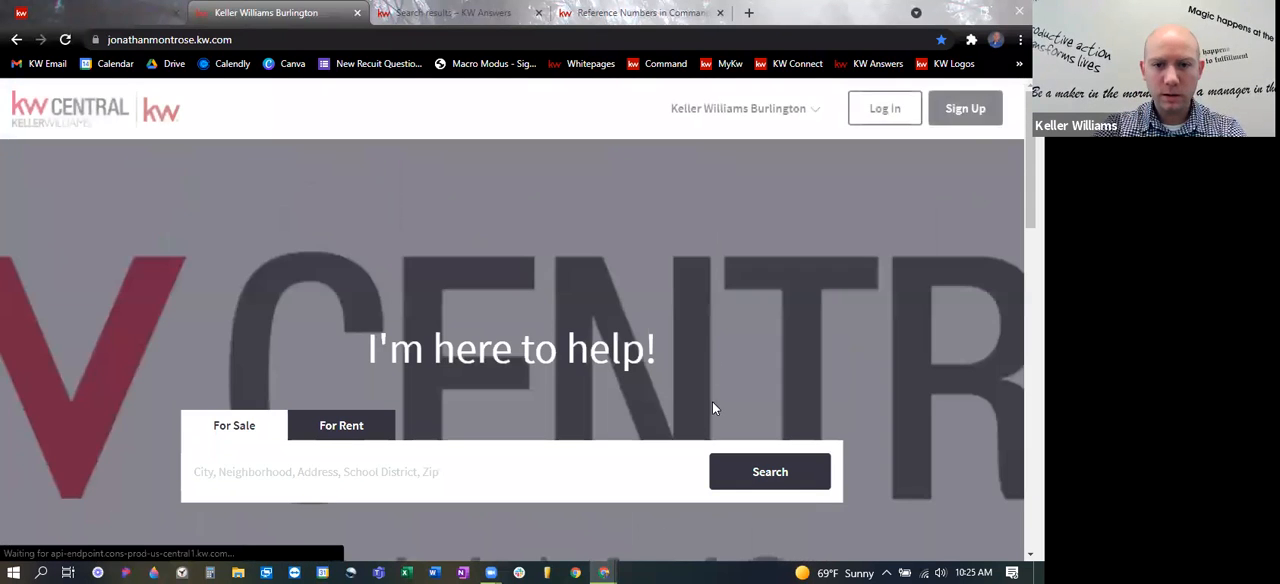
scroll(793, 256, down, 1)
scroll(823, 286, up, 1)
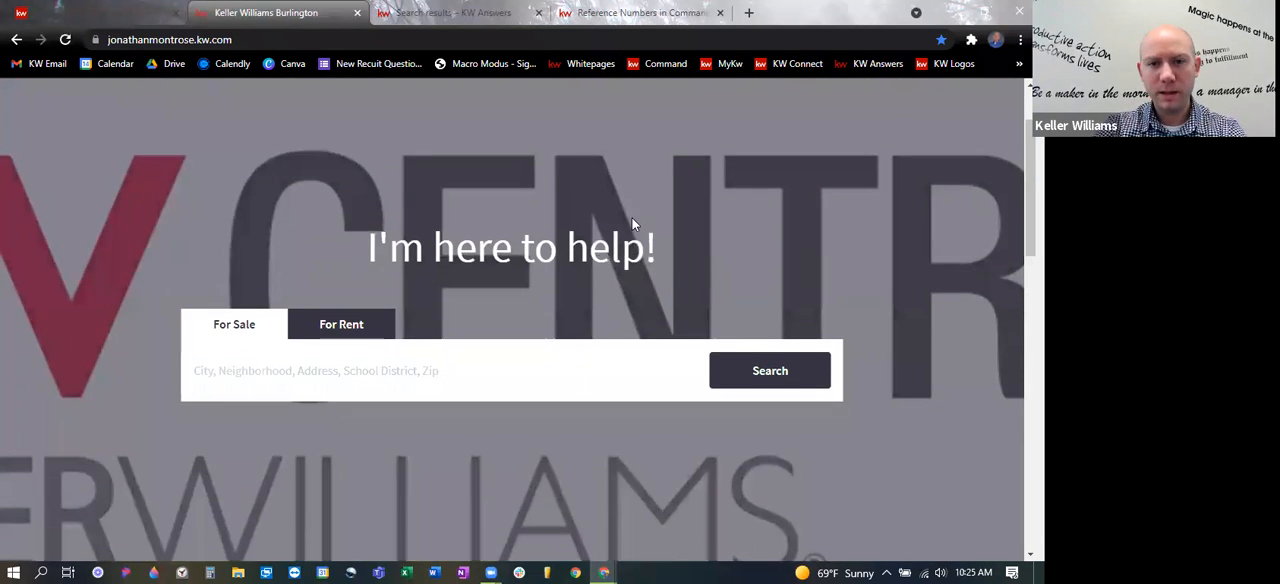
click(143, 19)
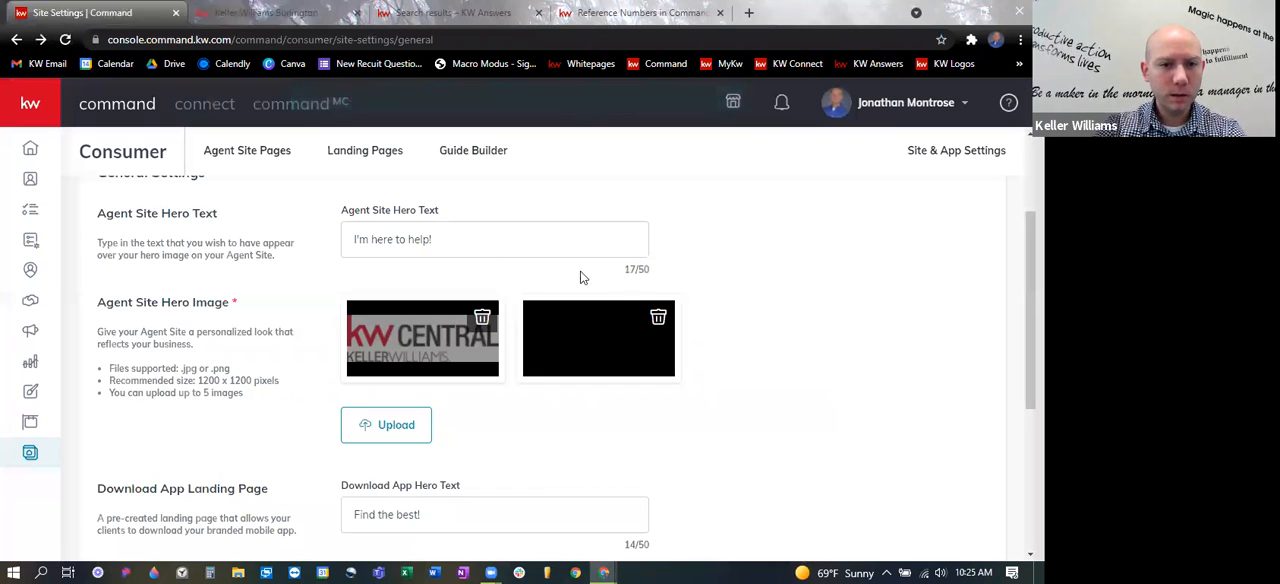
- Look over the Agent Site Pages list and the page types offered for a new page, closing the choice without creating one
click(264, 150)
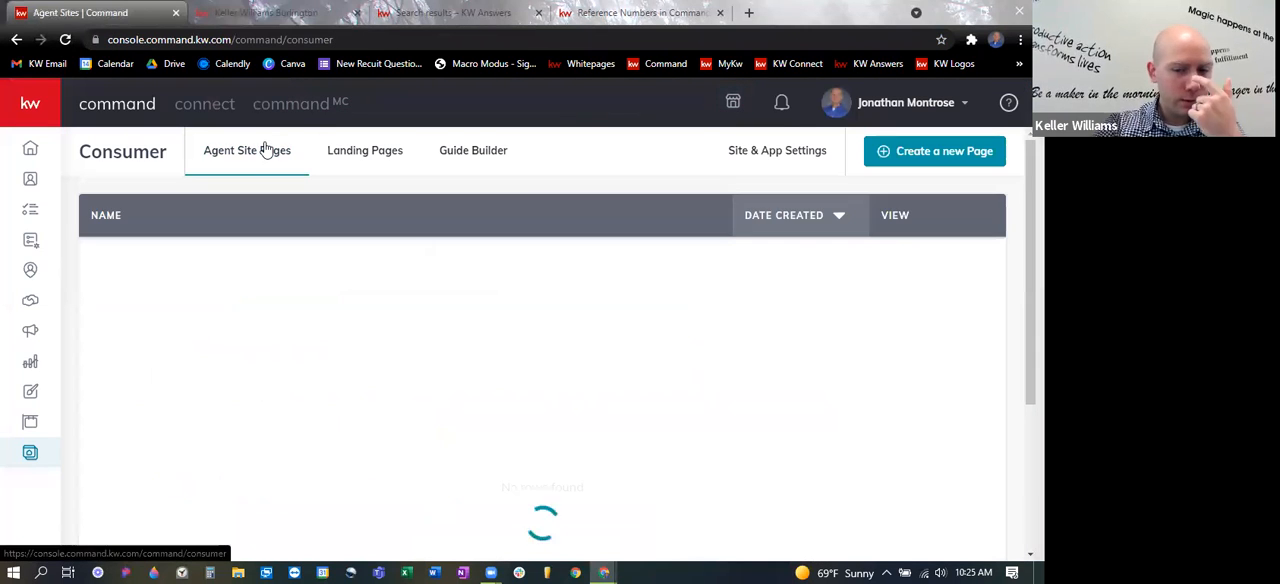
scroll(659, 276, down, 1)
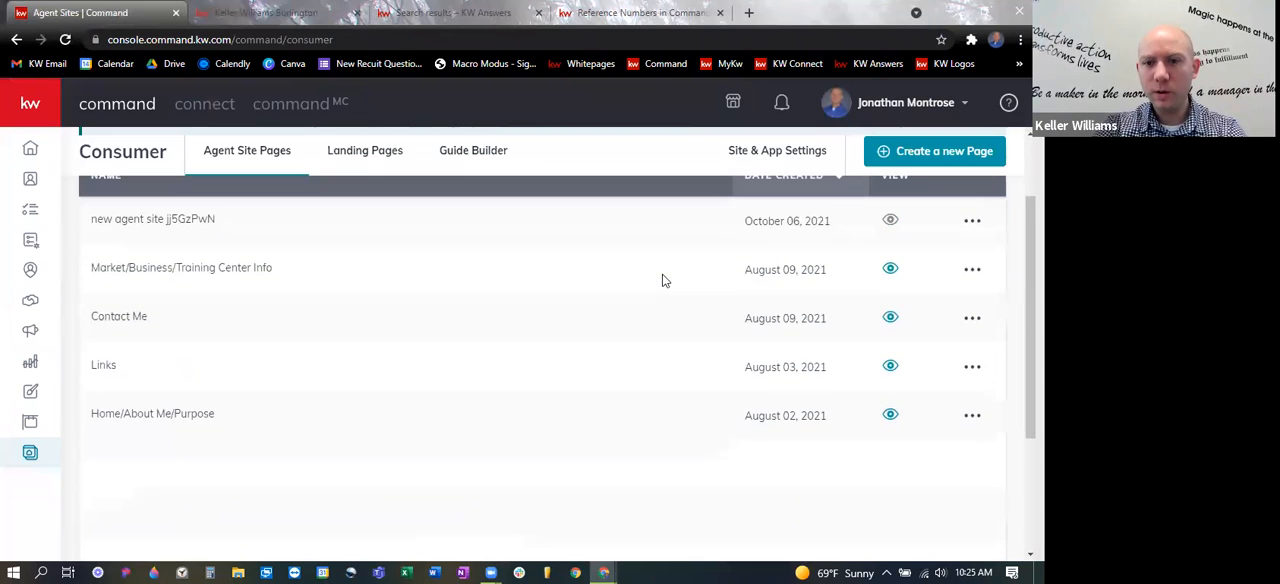
scroll(662, 280, up, 1)
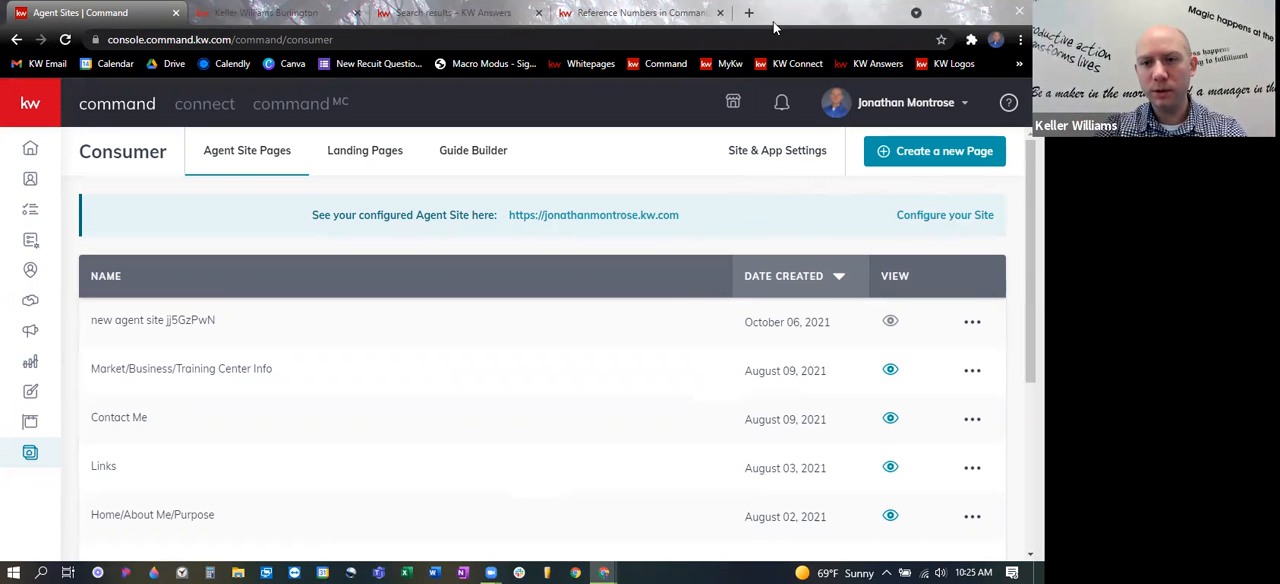
click(932, 152)
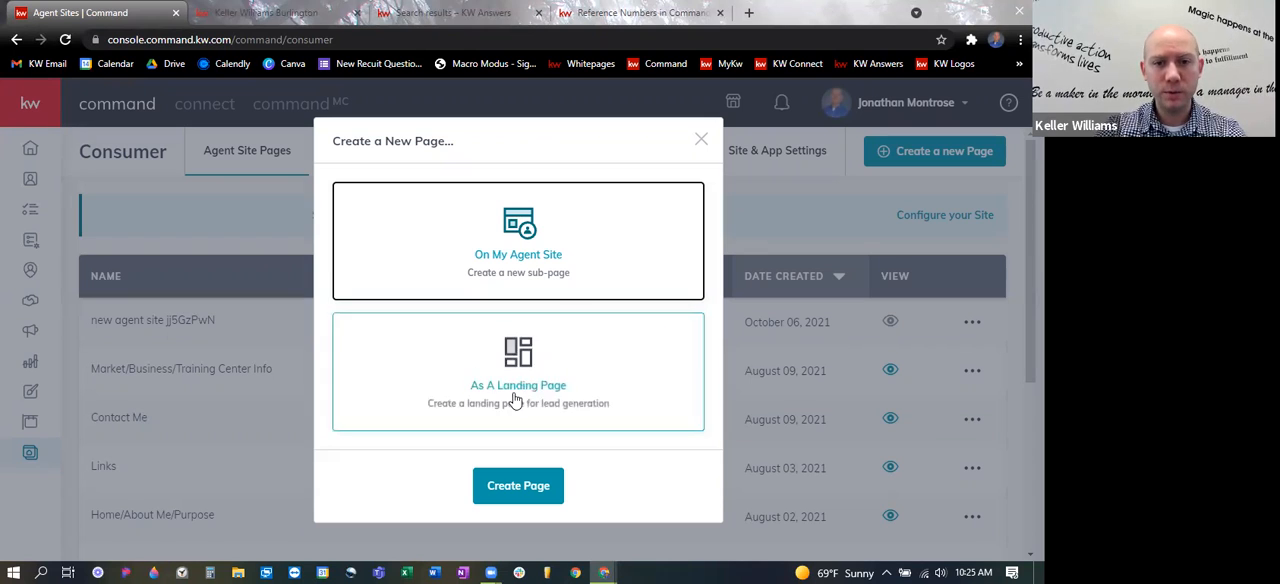
click(430, 123)
drag(430, 123, 629, 118)
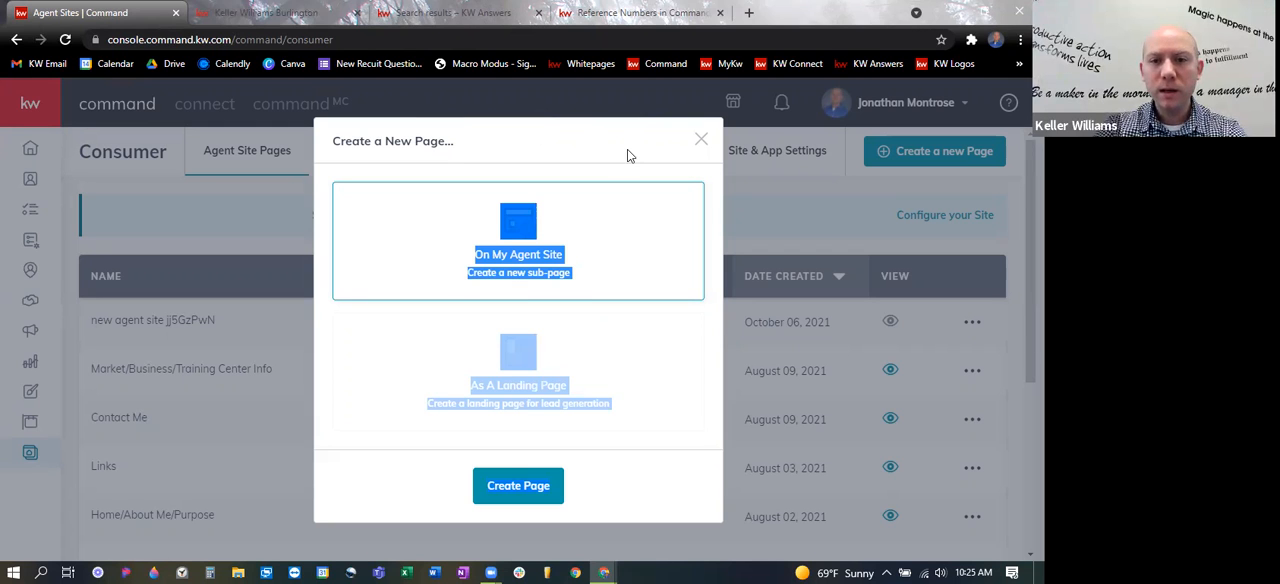
click(700, 138)
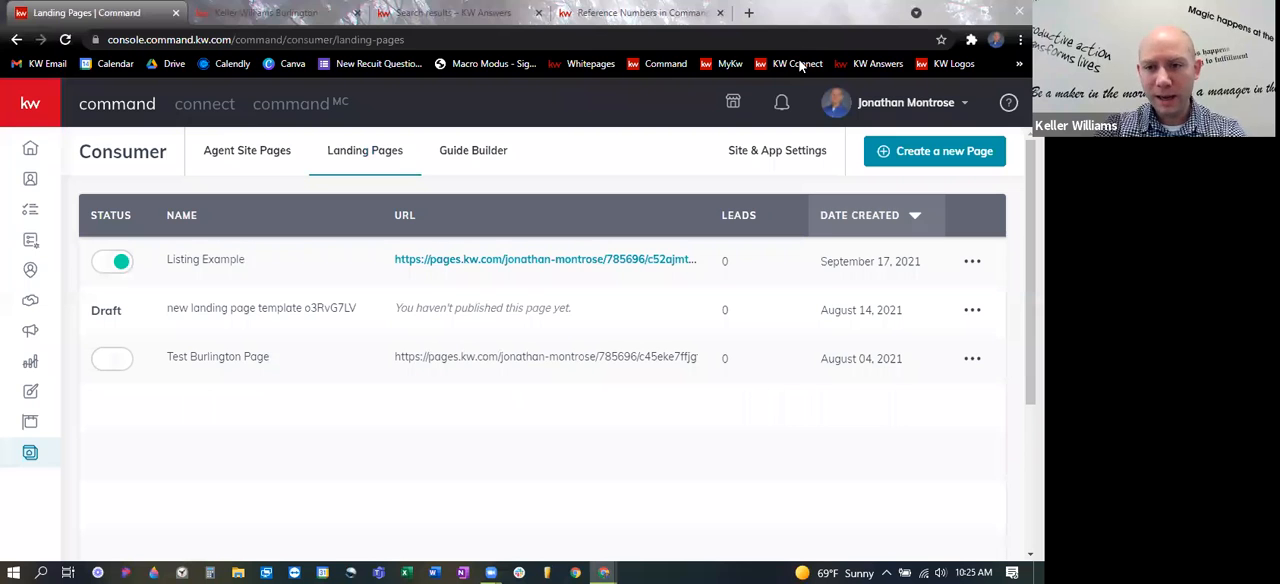
- Create a new sub-page on the agent site, opening it in the page editor
click(924, 158)
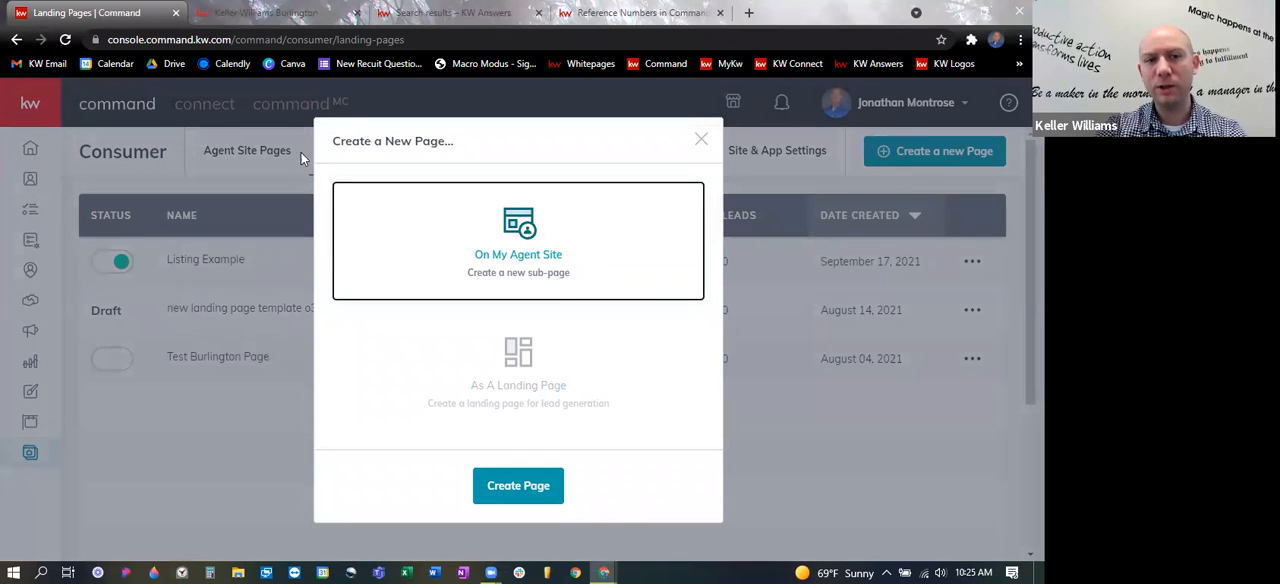
click(492, 394)
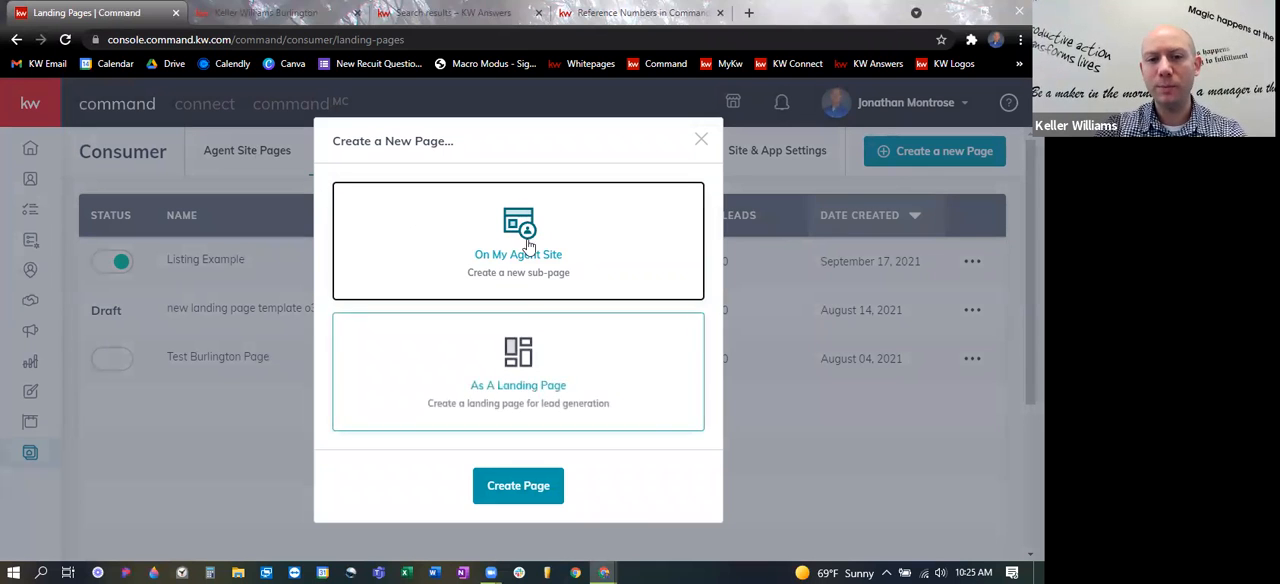
click(526, 236)
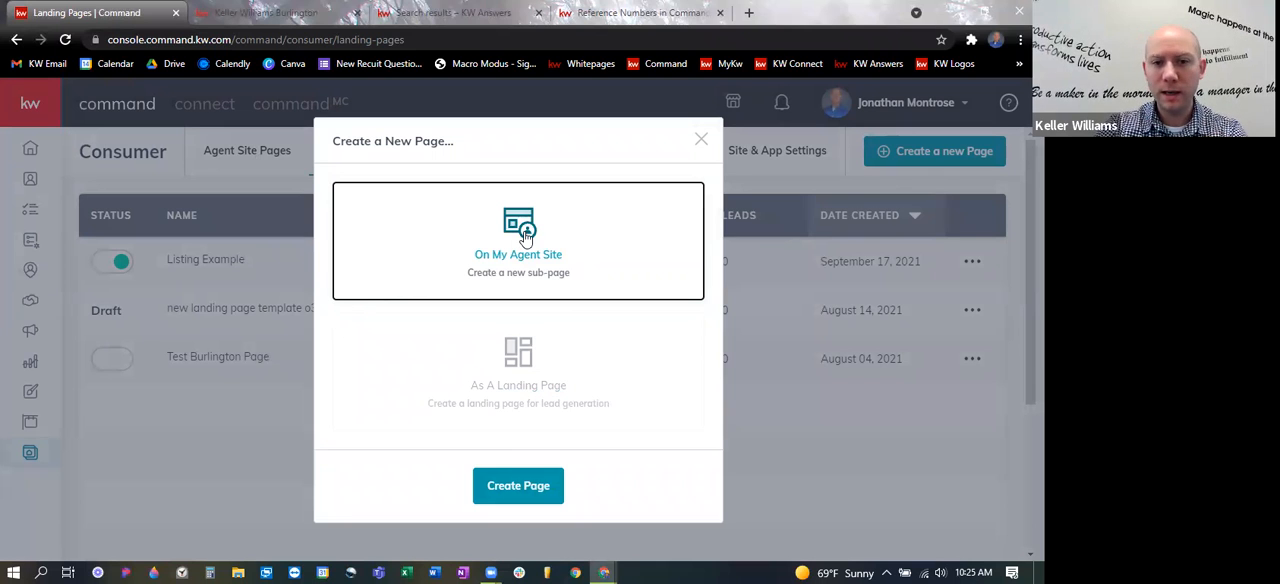
click(521, 487)
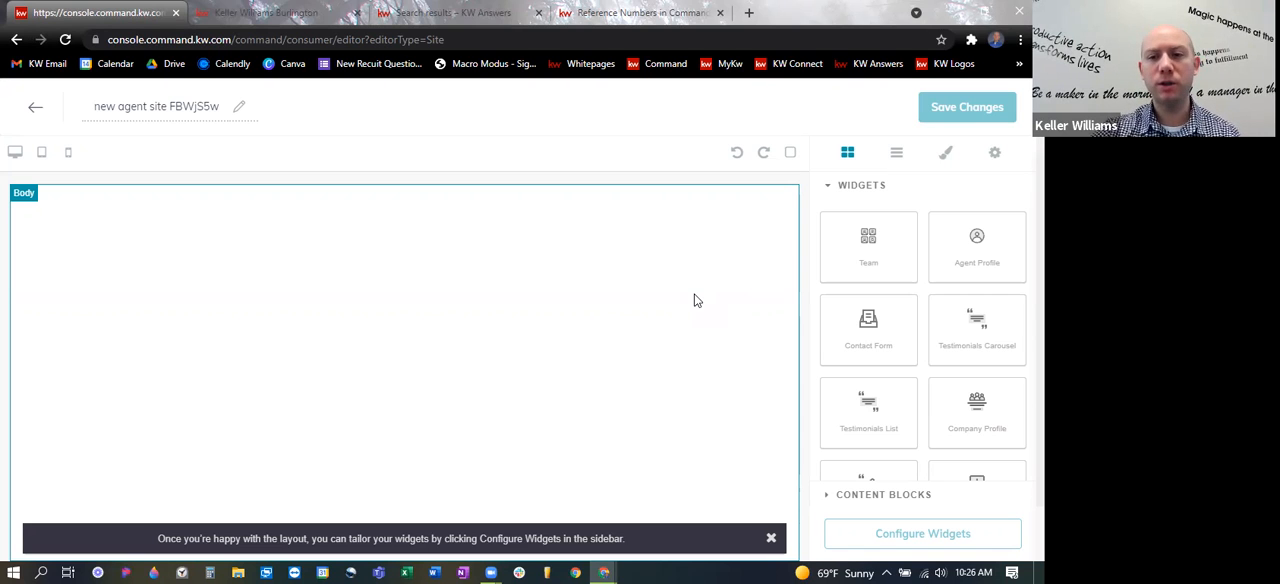
- Review the available widgets and add the Agent Profile widget to the blank page body
scroll(866, 325, down, 1)
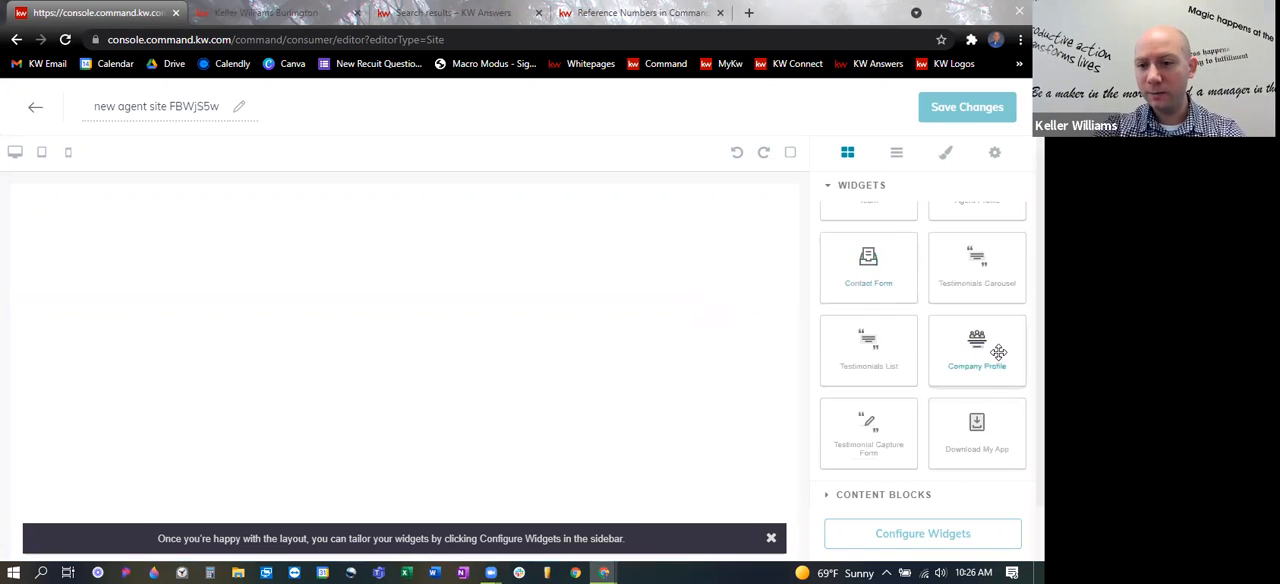
scroll(990, 360, up, 1)
drag(966, 237, 489, 313)
scroll(620, 340, down, 4)
scroll(500, 320, up, 4)
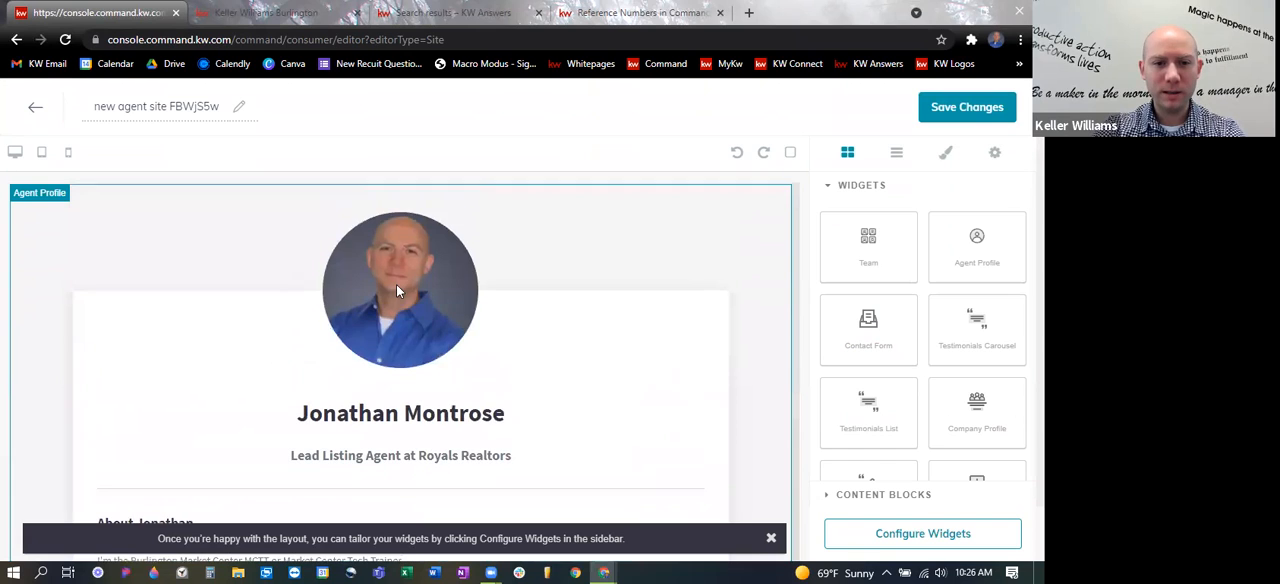
- Try moving the photo and text elements within the Agent Profile widget, and leave the page editor
drag(401, 281, 450, 232)
drag(519, 327, 219, 275)
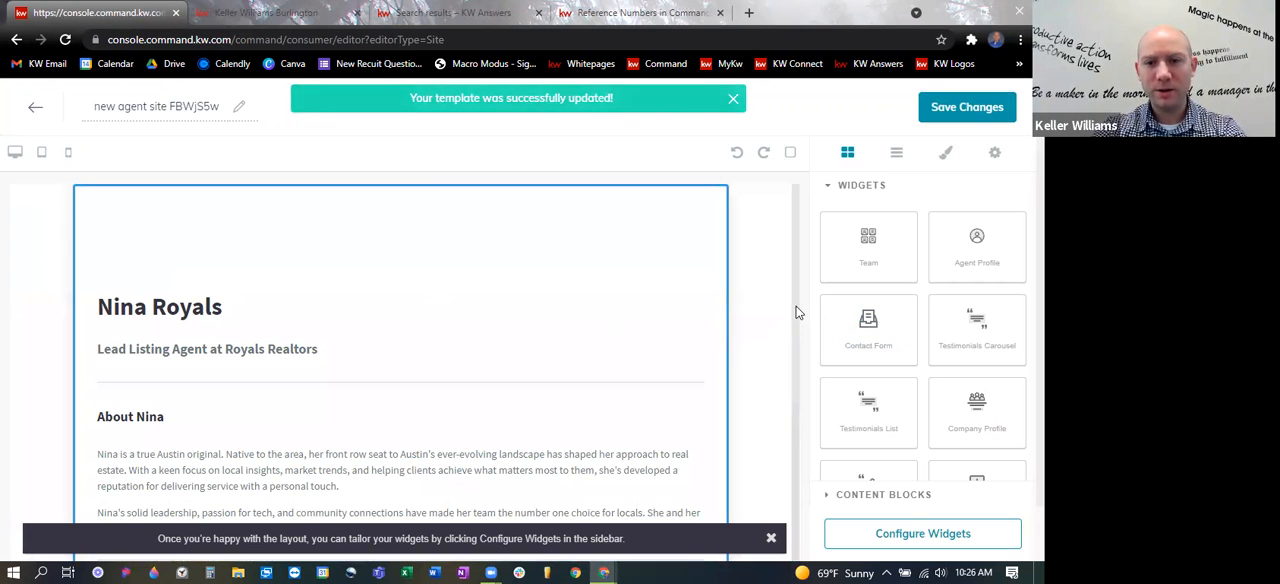
scroll(440, 344, down, 3)
scroll(352, 306, up, 3)
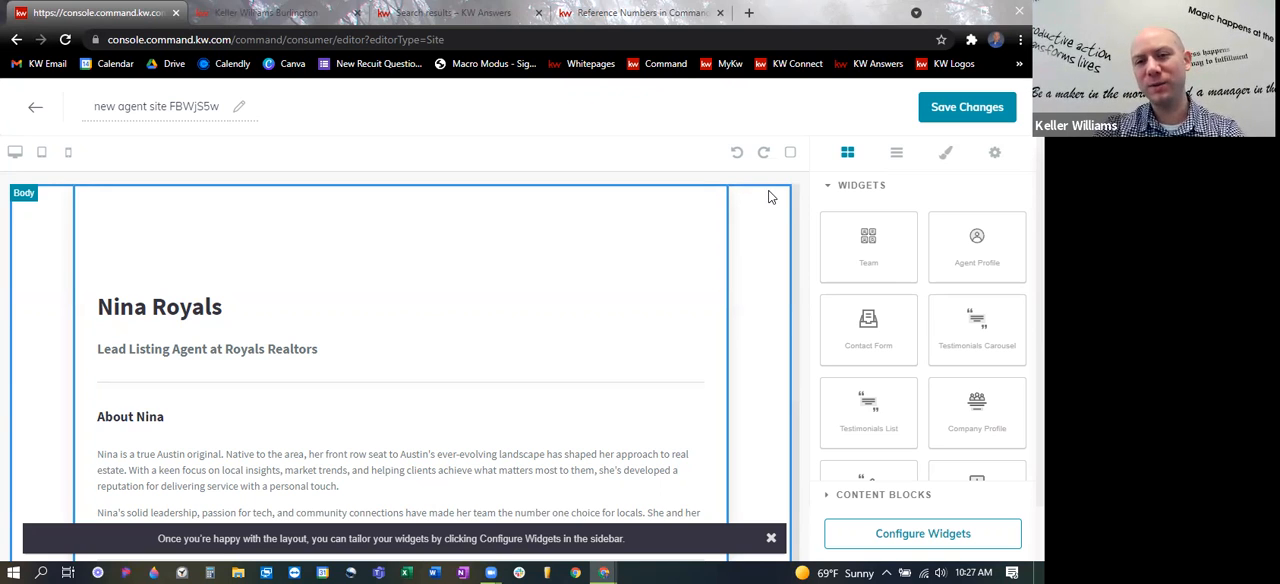
click(33, 113)
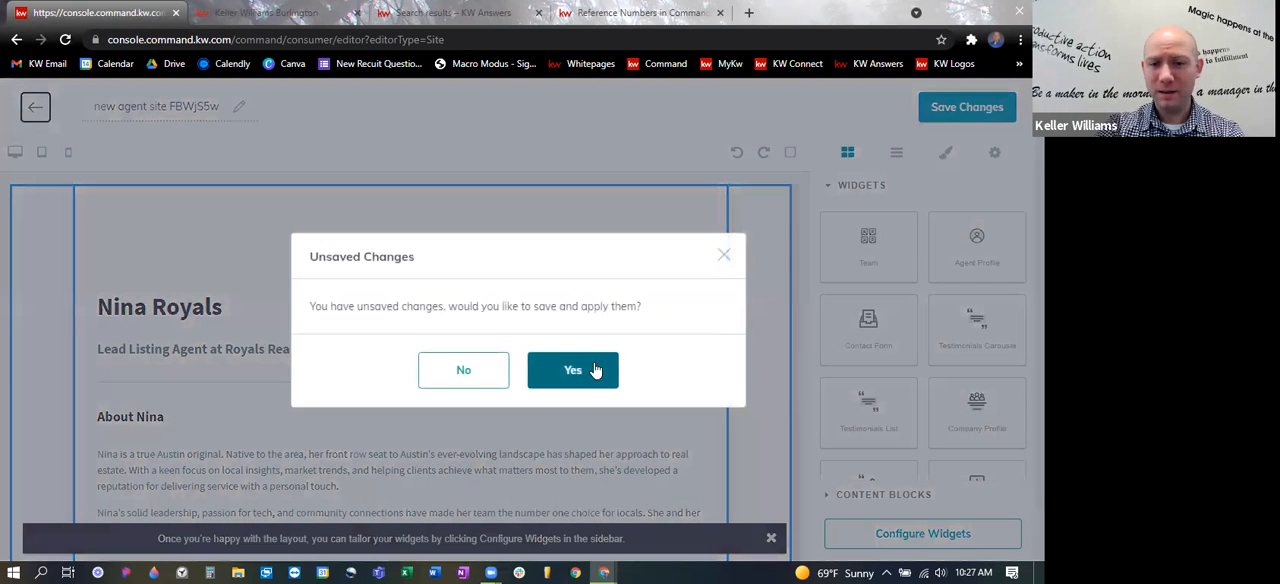
click(594, 370)
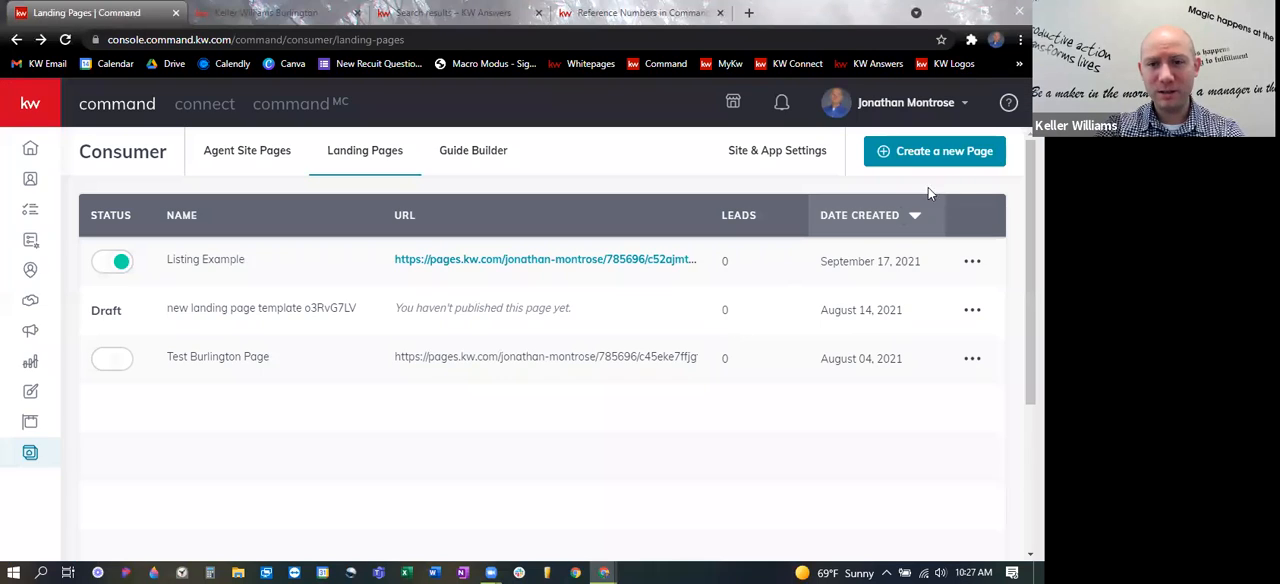
- Create another blank agent site sub-page and collapse the Widgets group in its editor
click(962, 158)
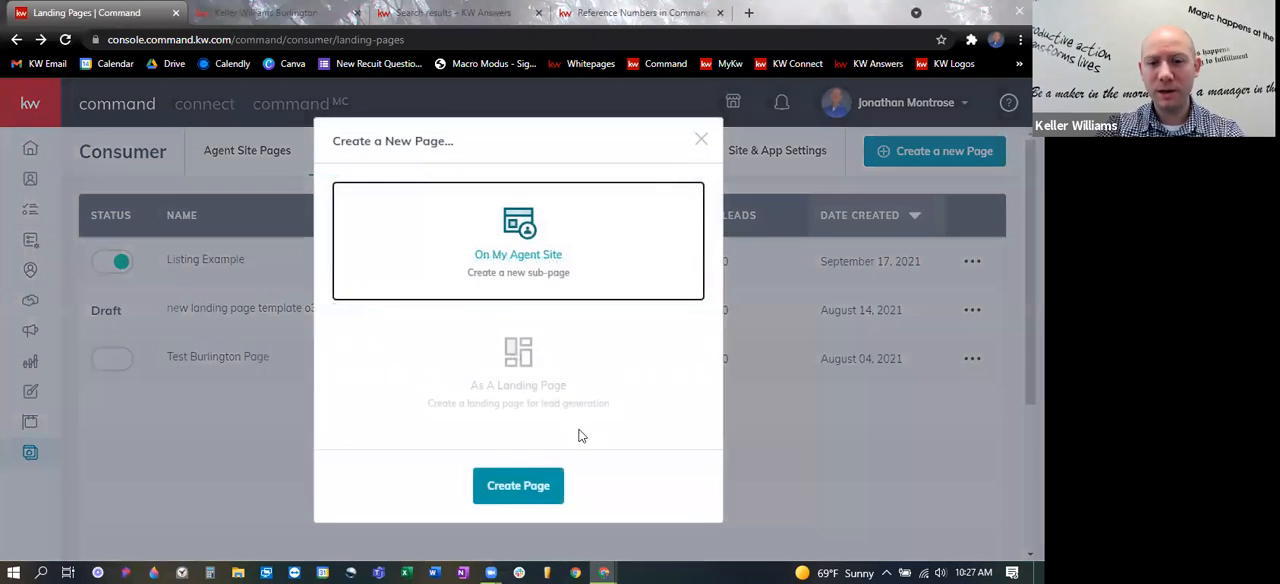
click(522, 486)
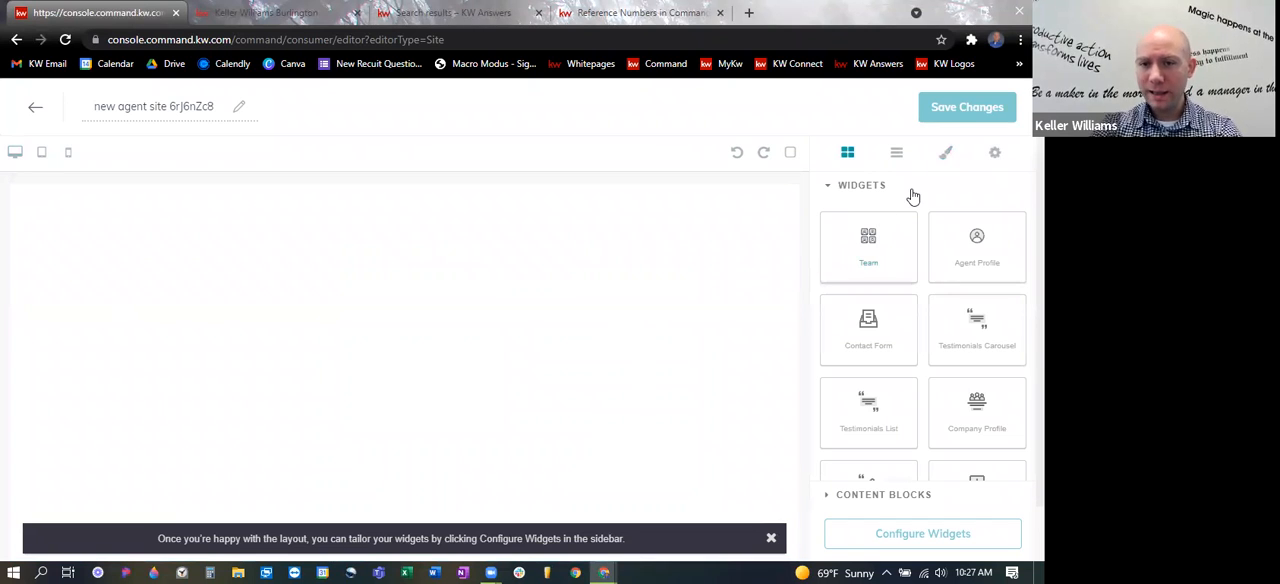
click(830, 189)
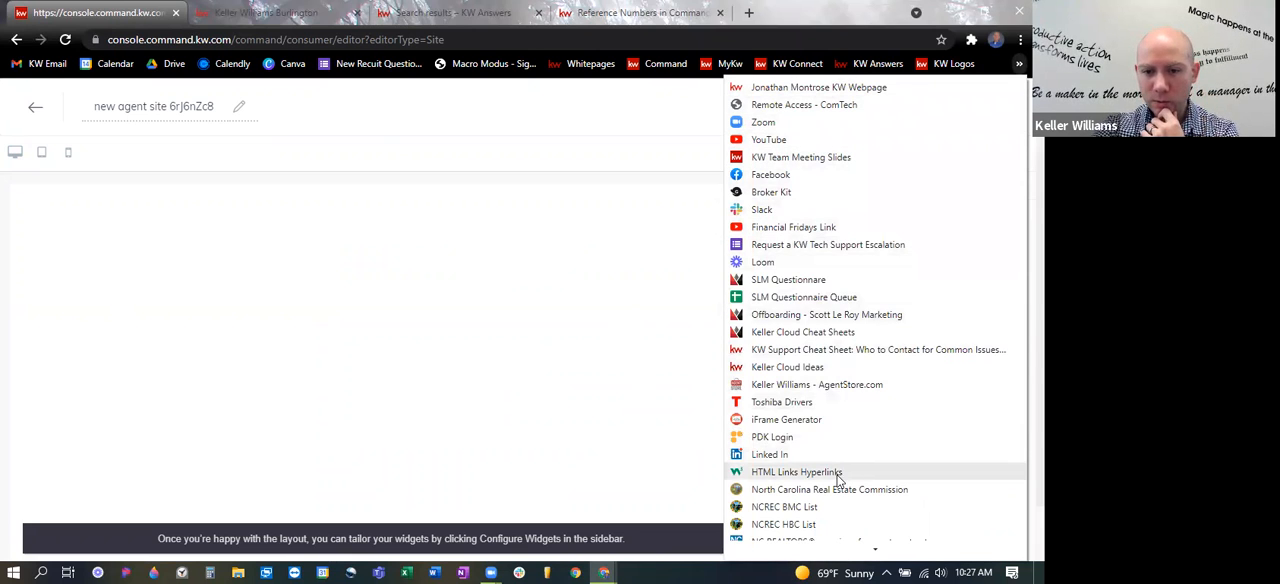
- Open the bookmarked "HTML Links Hyperlinks" W3Schools page in a new browser tab
click(587, 35)
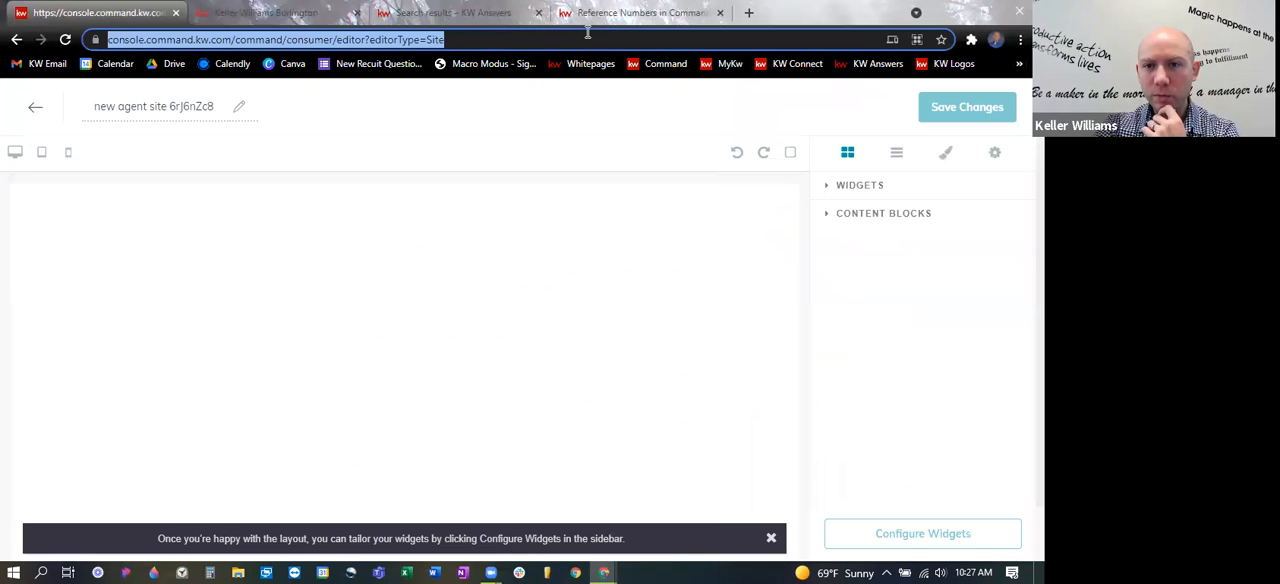
click(749, 13)
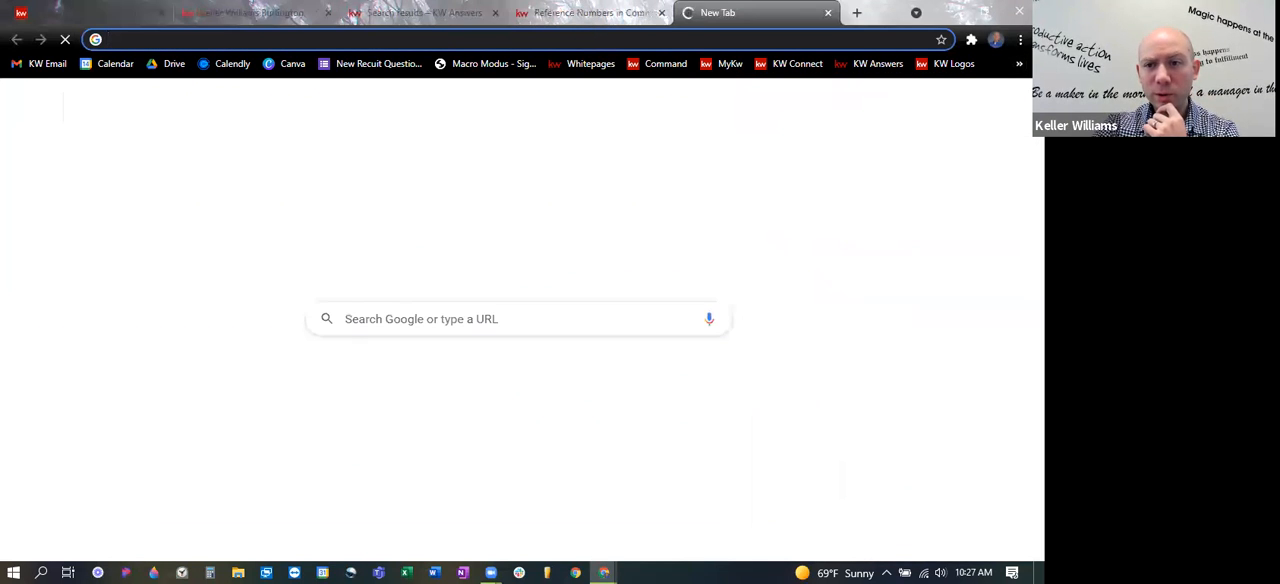
click(1019, 64)
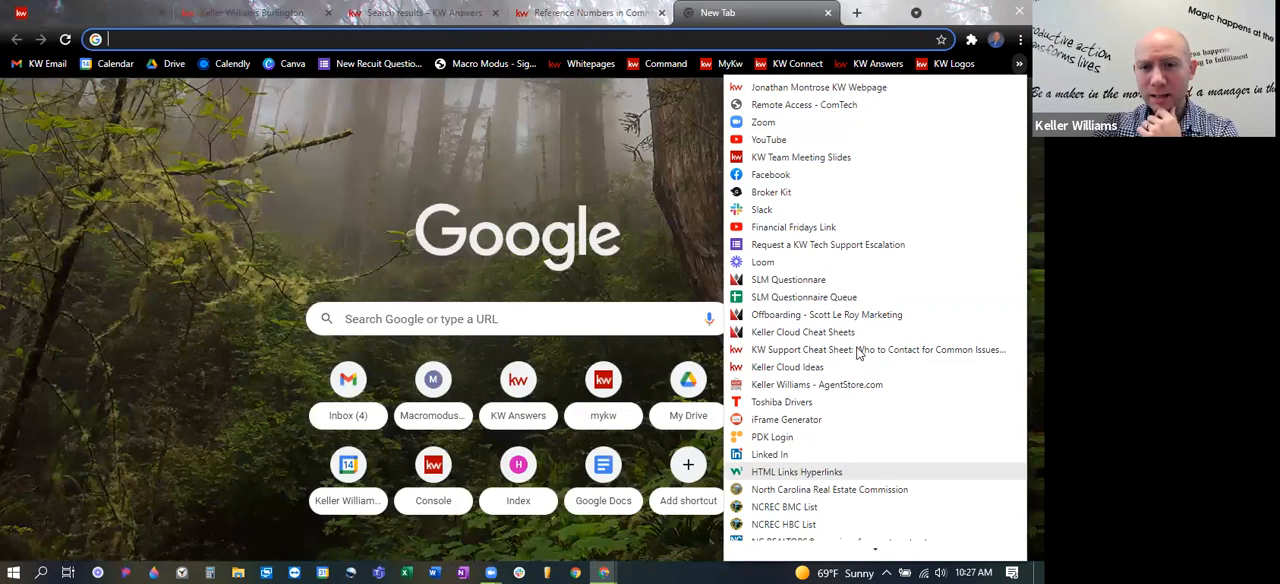
click(809, 471)
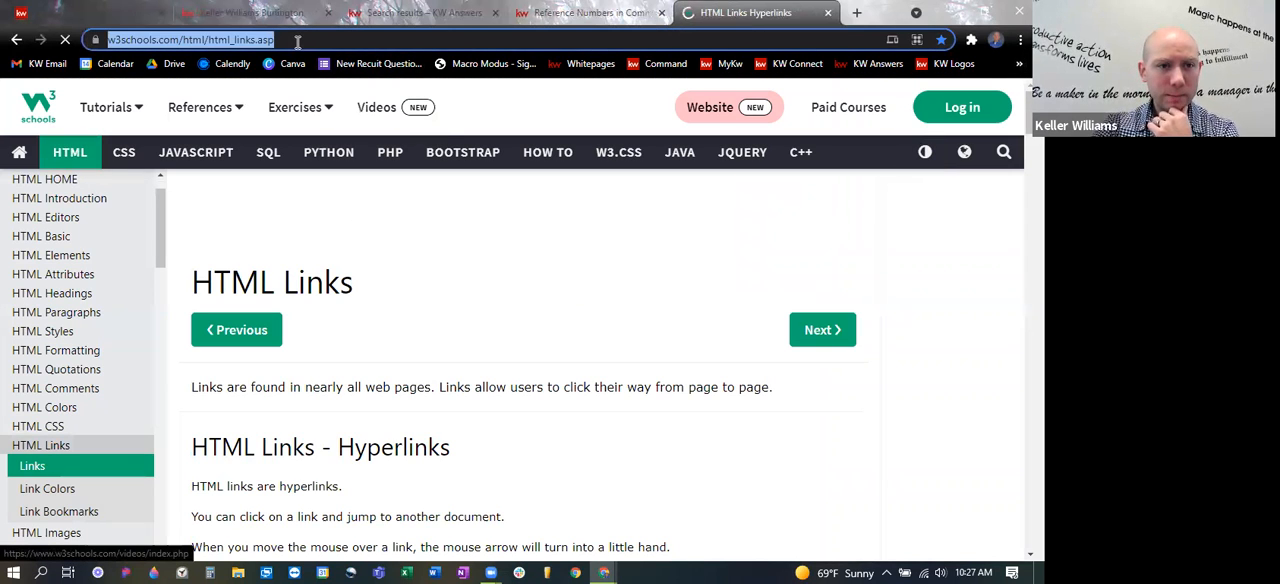
- Look through the HTML tutorial topics and examine the link syntax section with its <a href> example
scroll(70, 380, down, 3)
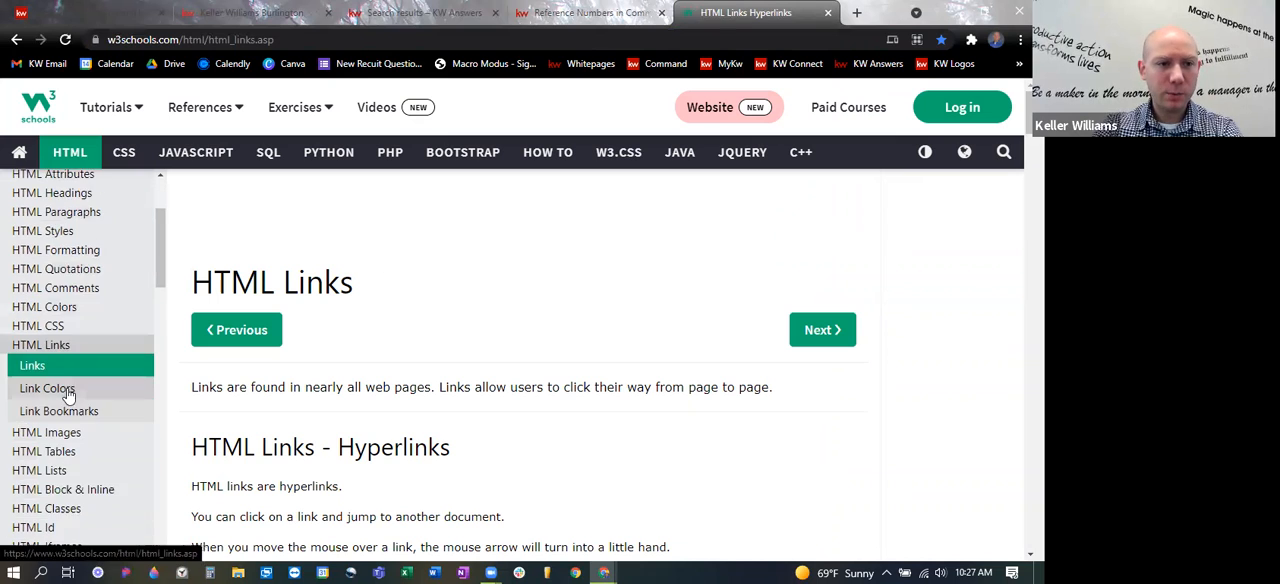
scroll(78, 280, up, 3)
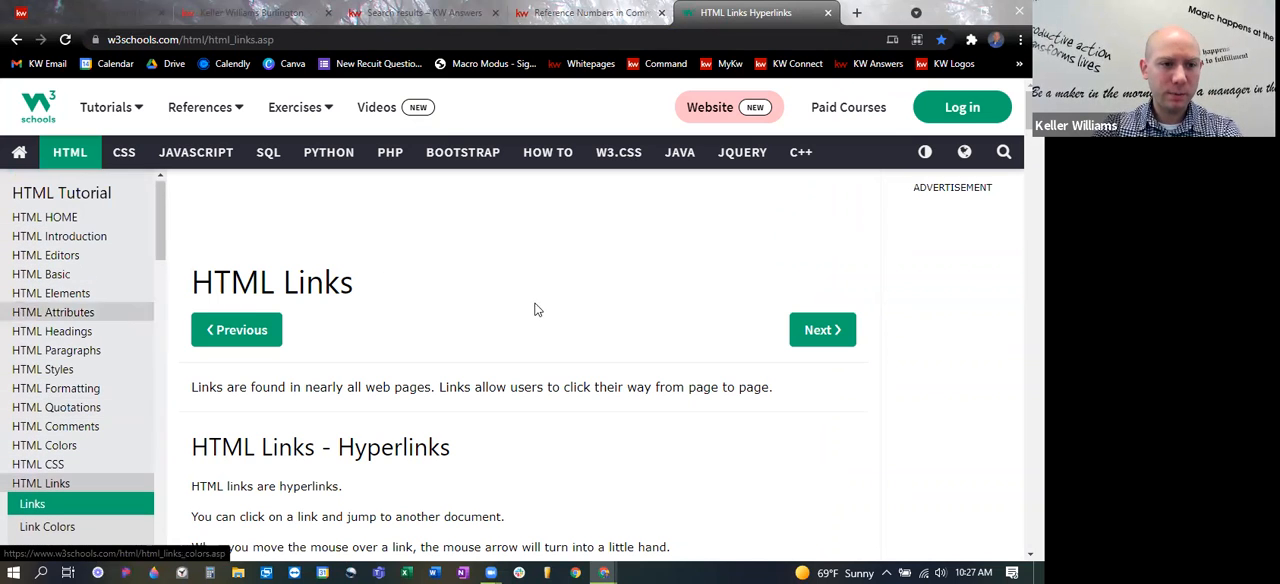
scroll(545, 320, down, 1)
scroll(553, 337, down, 3)
scroll(506, 366, up, 1)
scroll(470, 330, down, 2)
scroll(427, 297, down, 1)
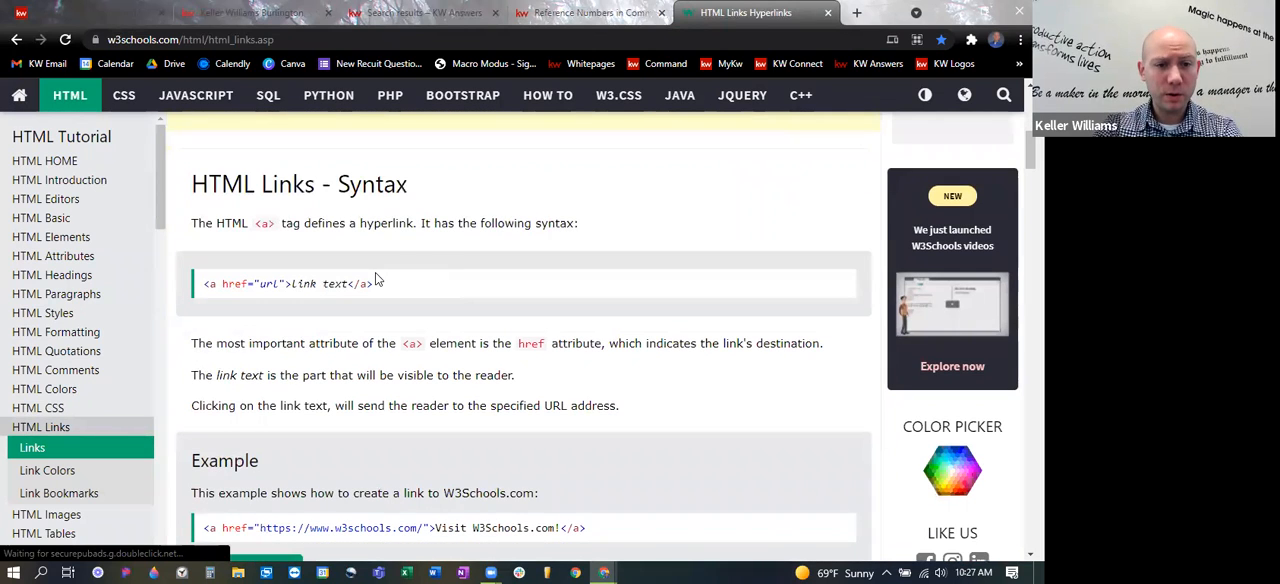
- Examine the W3Schools link example and its live code in the Tryit Editor, and close the Tryit Editor
scroll(557, 391, down, 2)
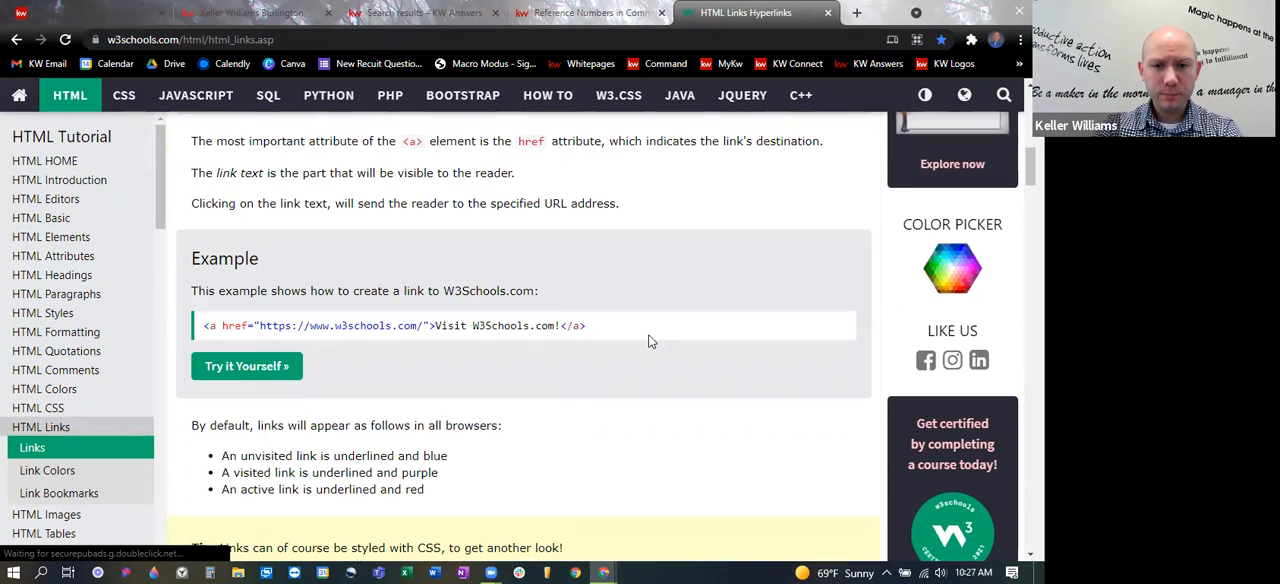
scroll(571, 416, down, 1)
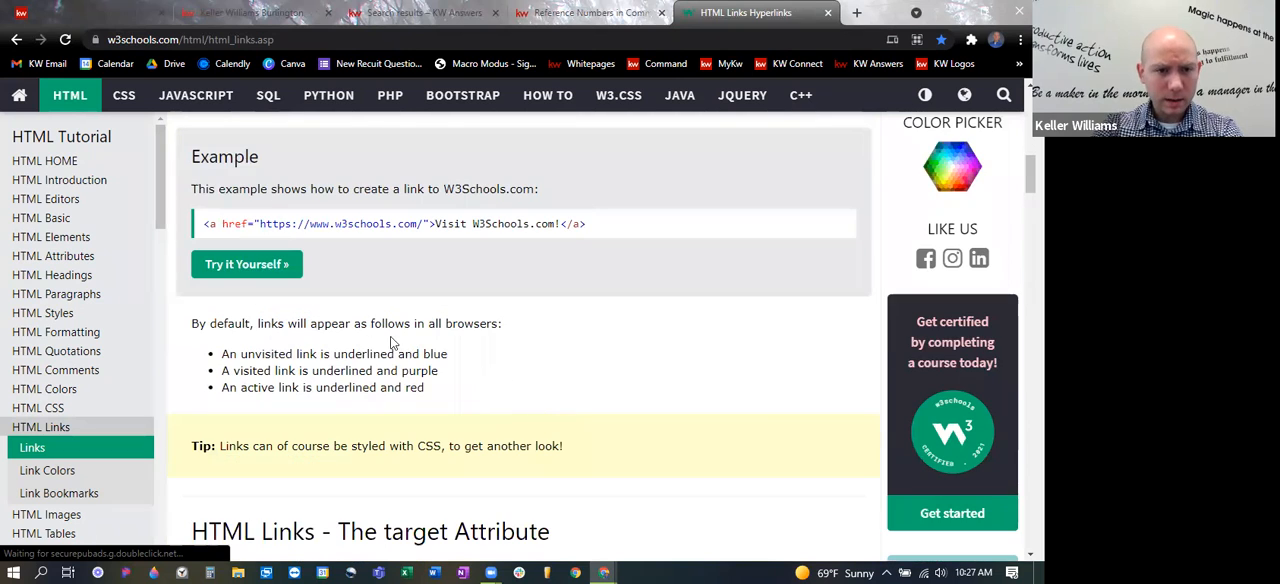
click(242, 266)
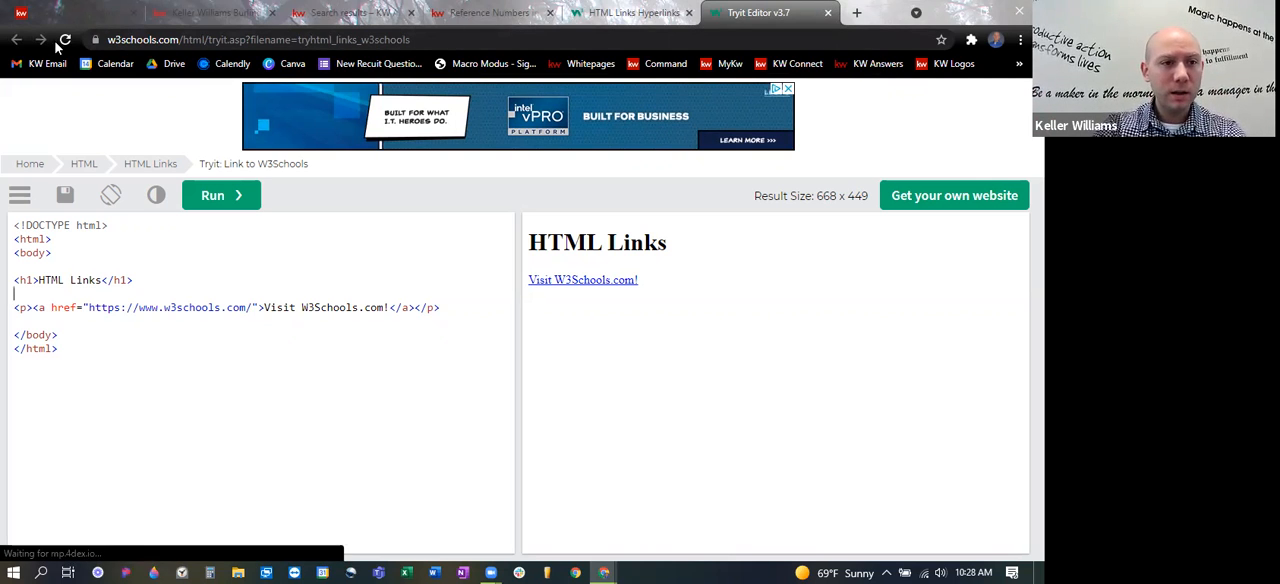
click(638, 12)
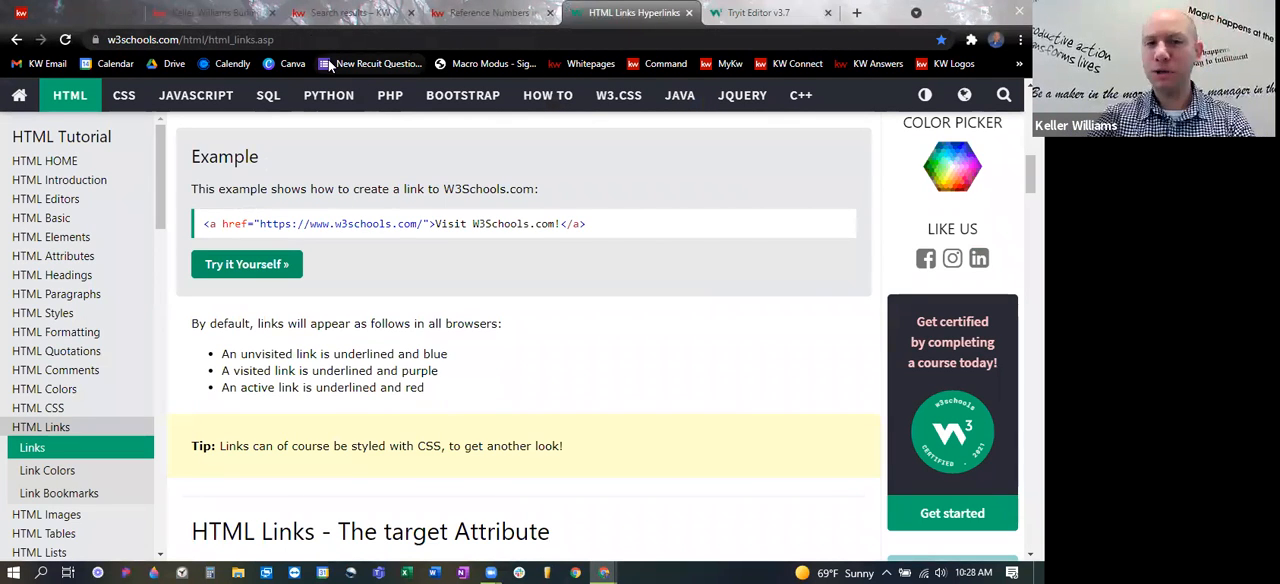
click(745, 8)
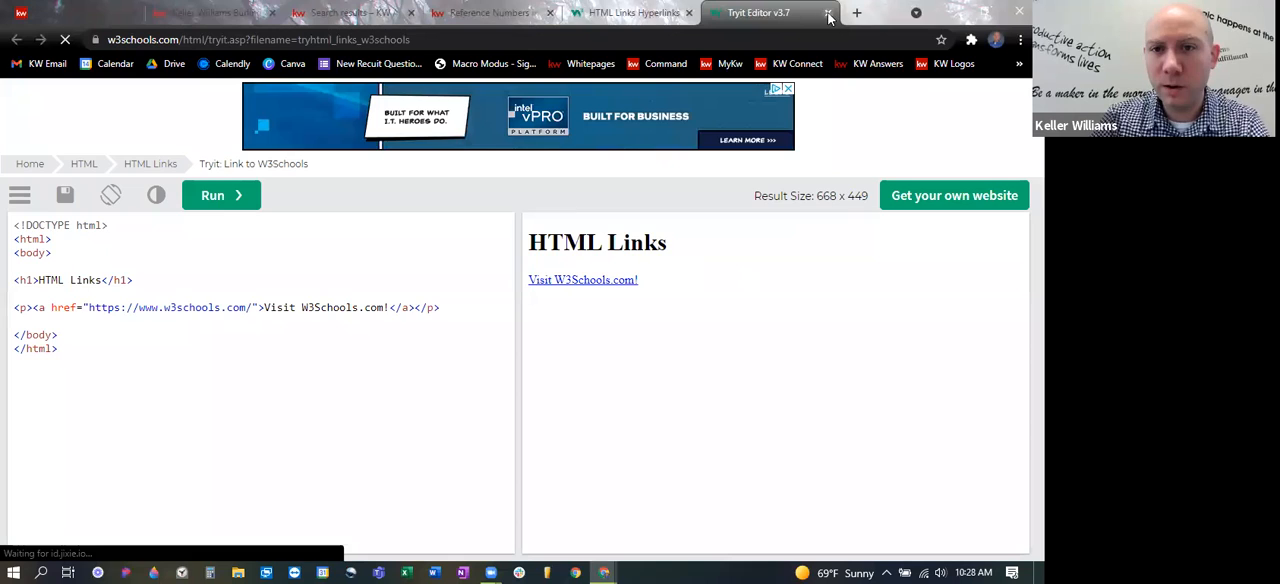
click(827, 12)
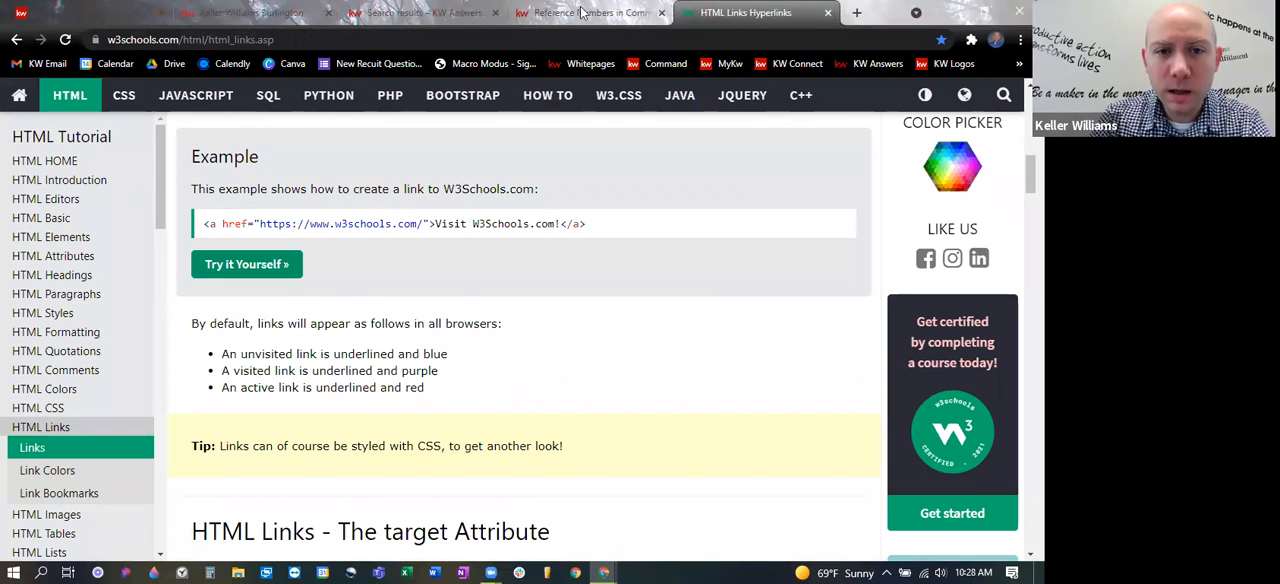
- Return to the Command page editor and try out a Text content block with its placeholder text cleared, and remove the block
click(583, 12)
click(59, 9)
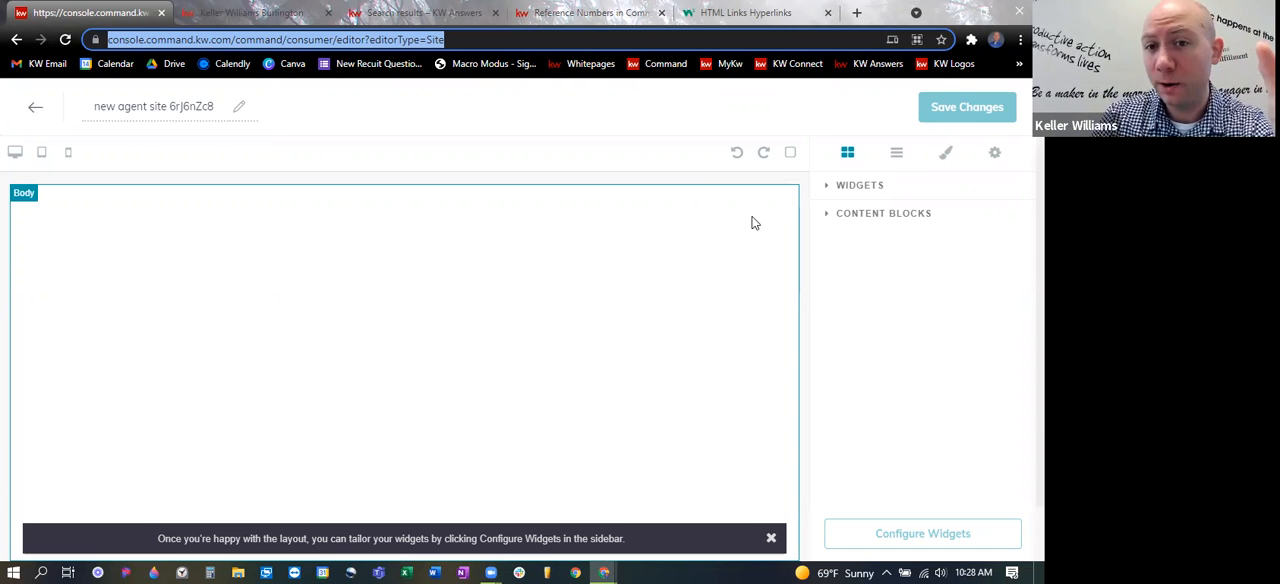
click(828, 218)
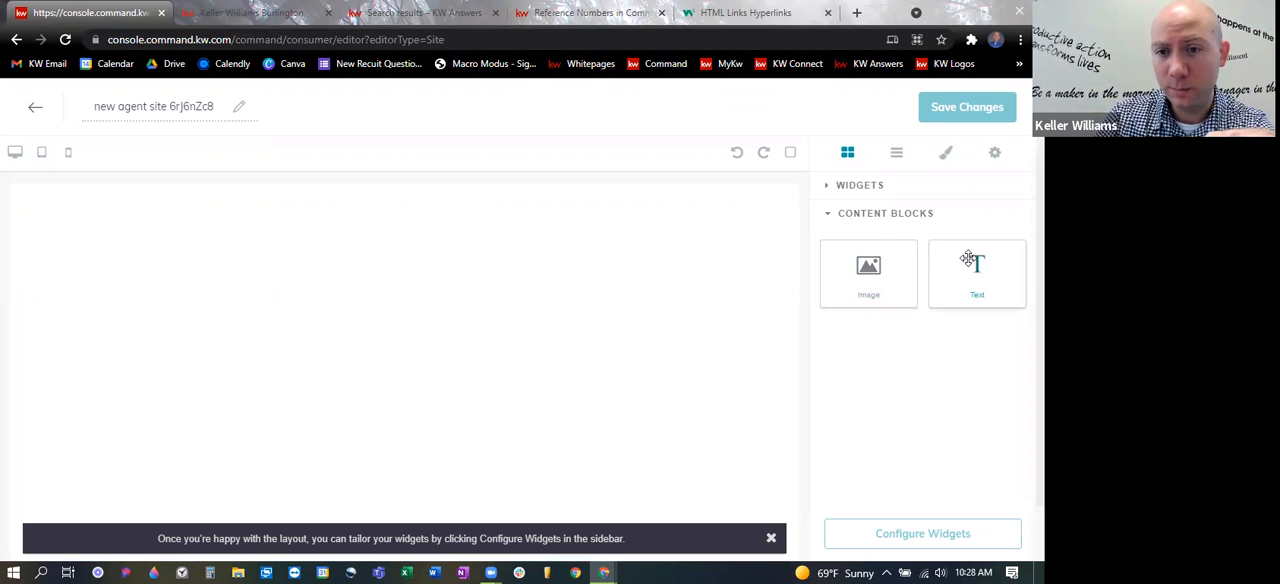
drag(974, 263, 317, 209)
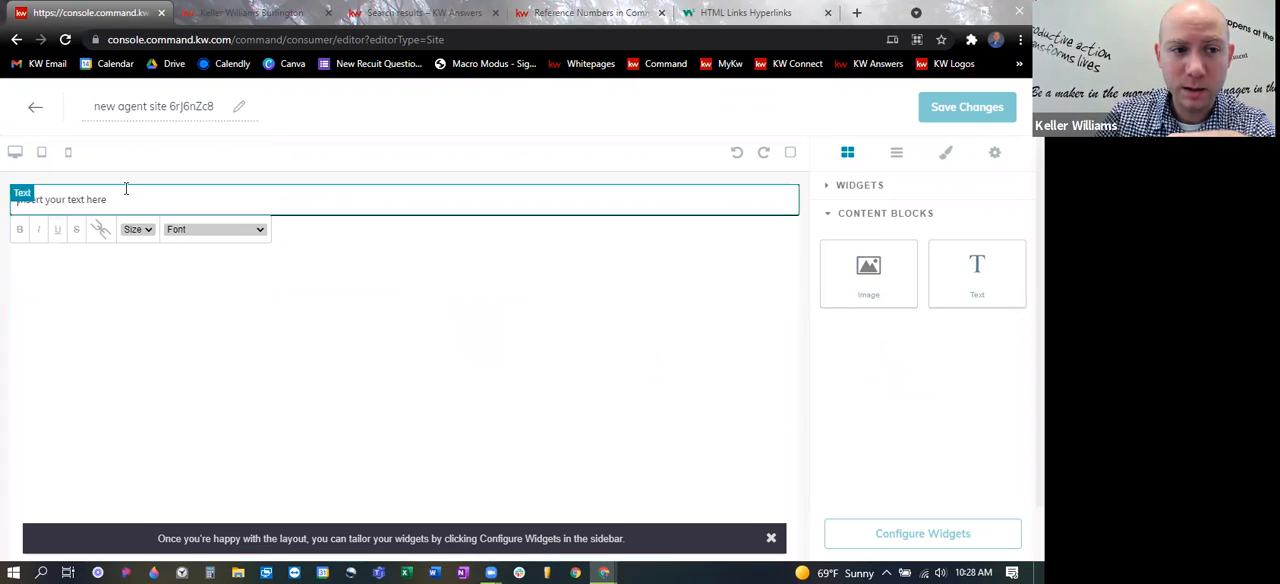
drag(108, 198, 8, 199)
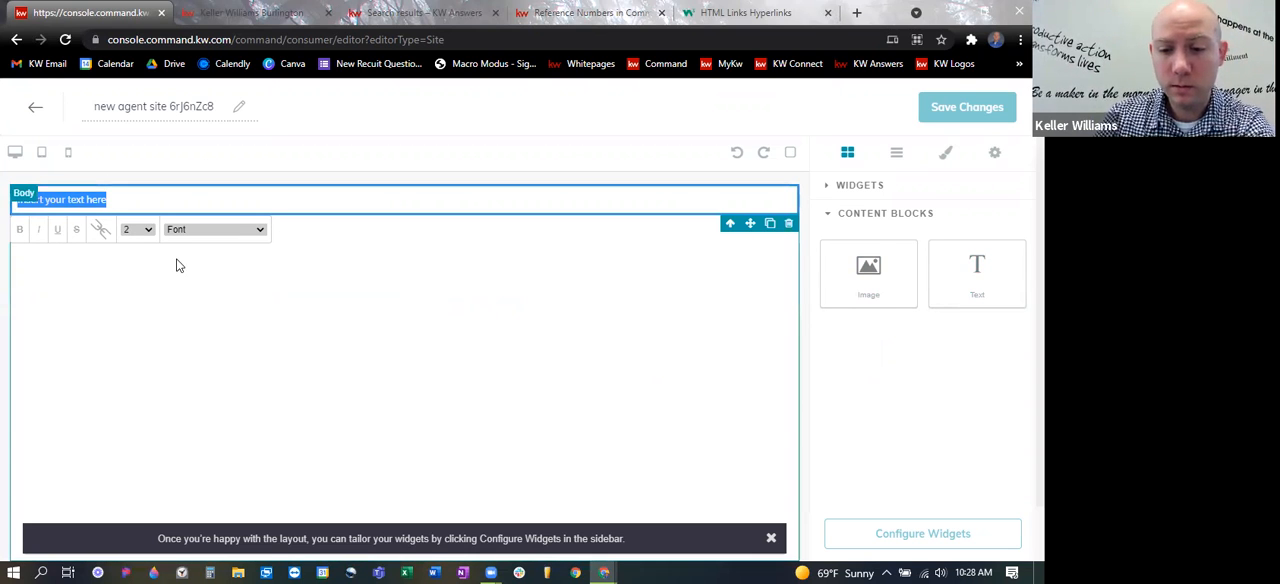
key(BackSpace)
click(98, 200)
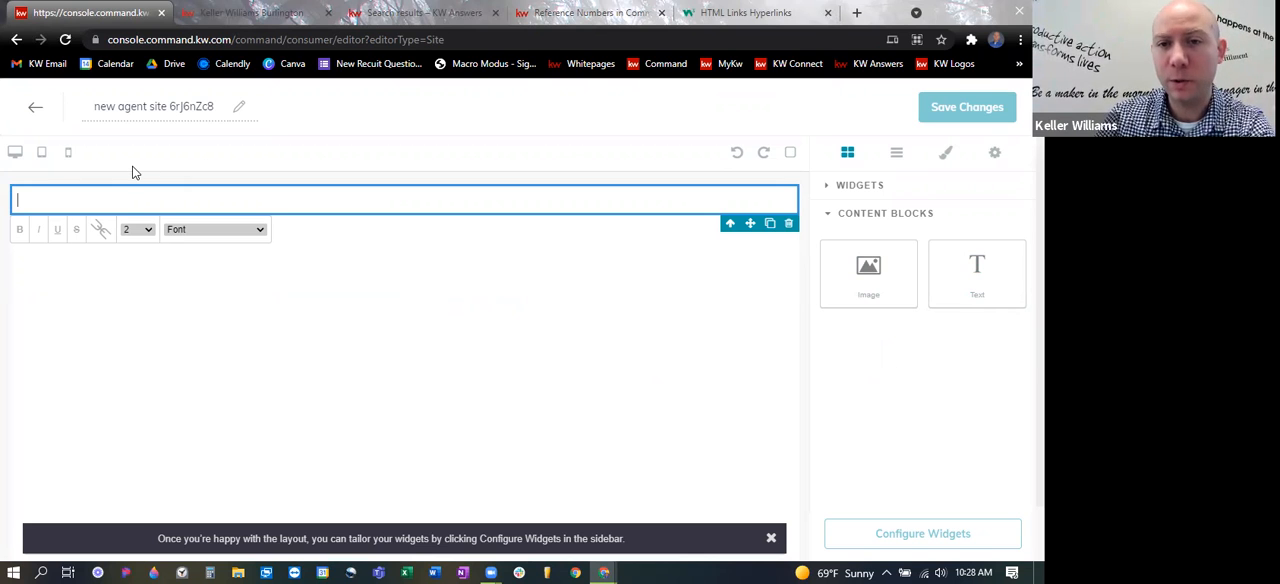
click(787, 225)
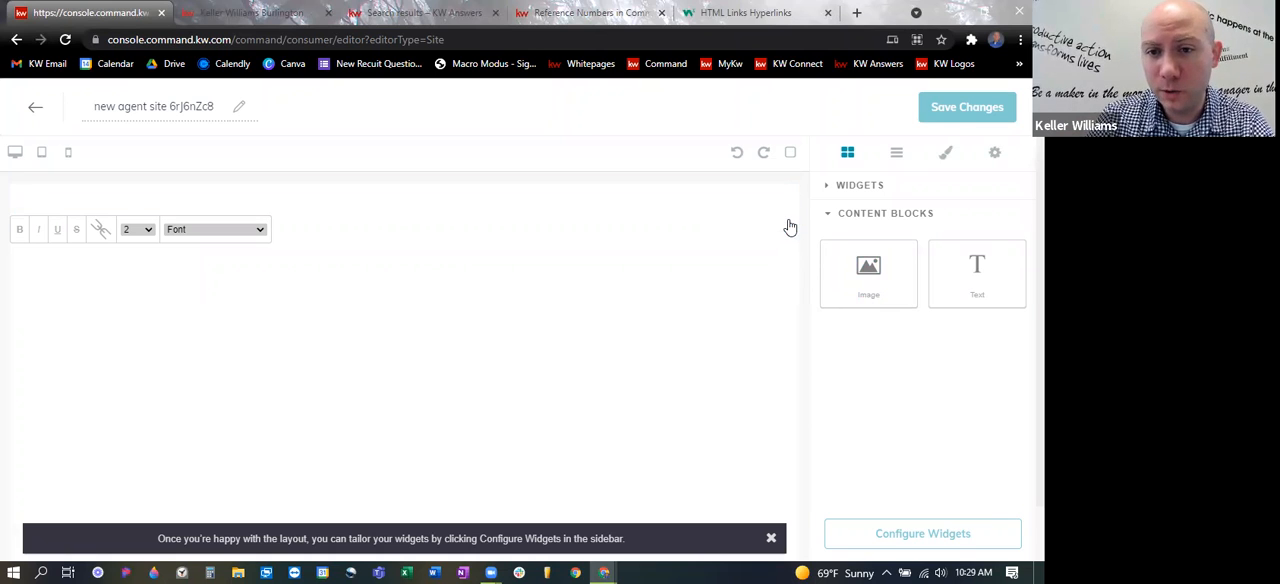
- Add an Agent Profile widget to the blank page body
click(828, 187)
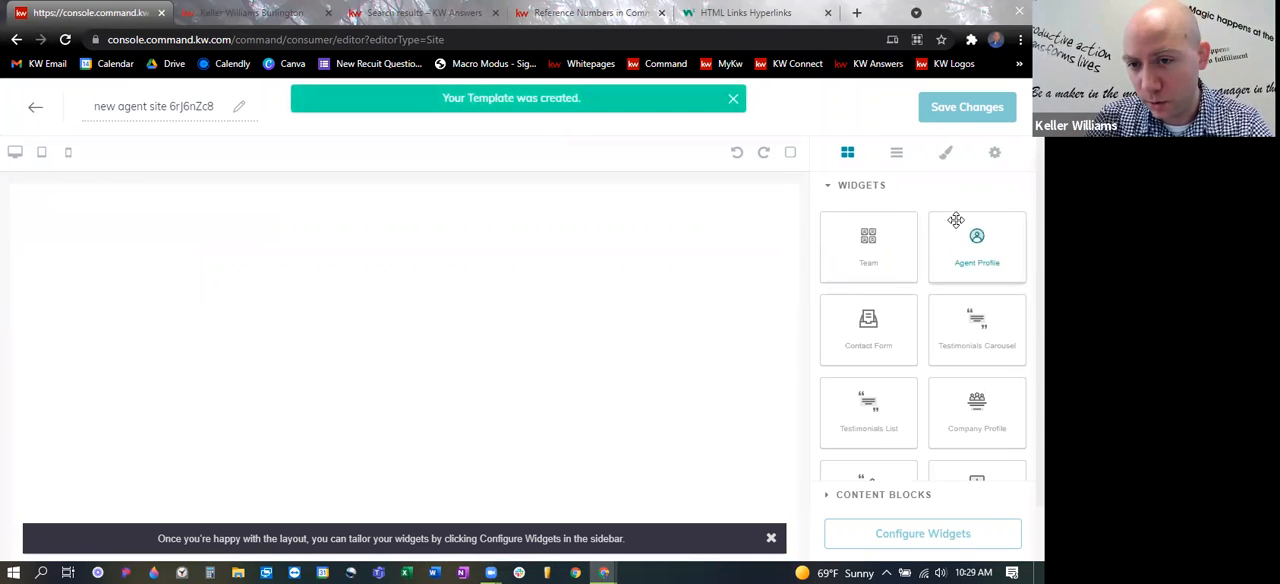
drag(990, 246, 494, 333)
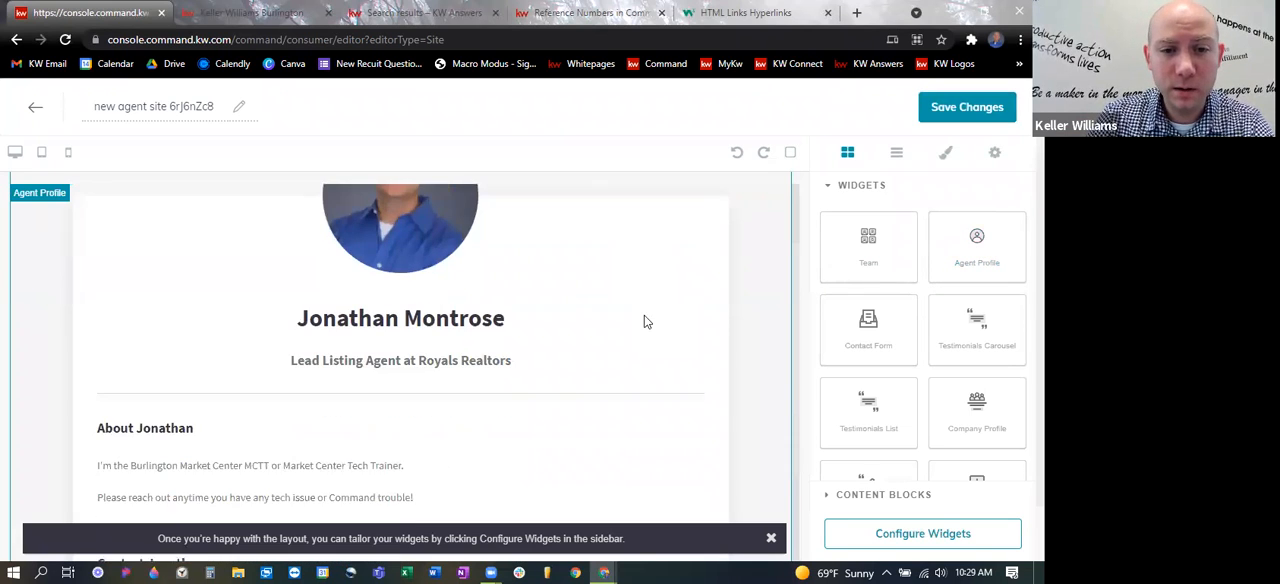
scroll(677, 212, up, 1)
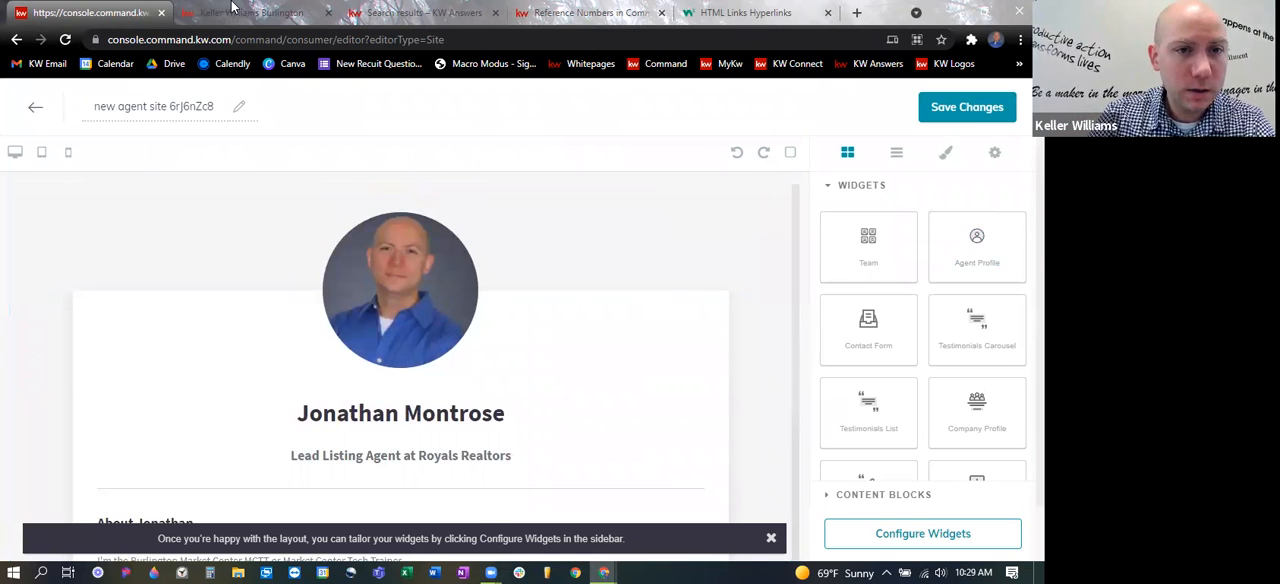
- Open the Market/Business/Training Center addresses page on the live agent site and examine its embedded maps, checking back with the HTML links reference
key(ctrl+Tab)
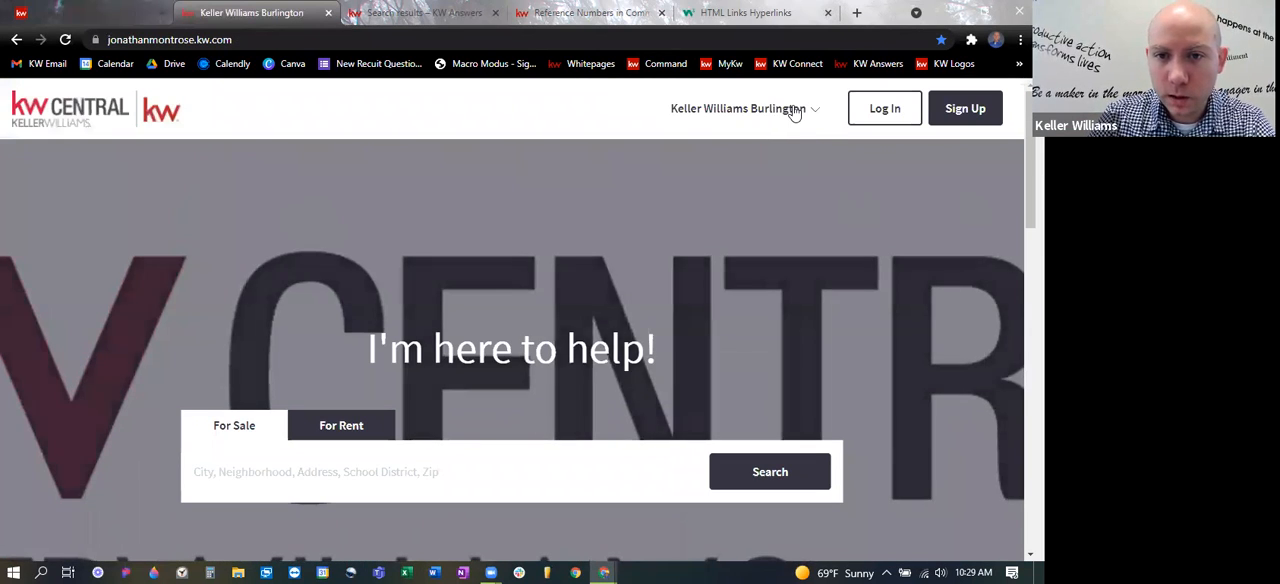
click(791, 108)
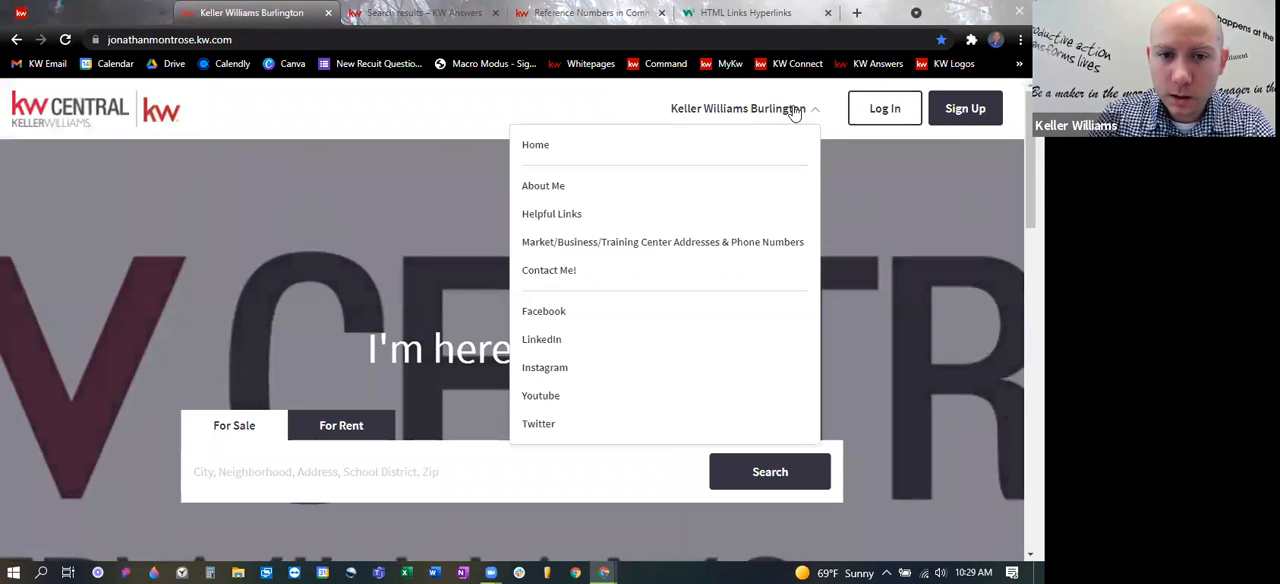
click(550, 249)
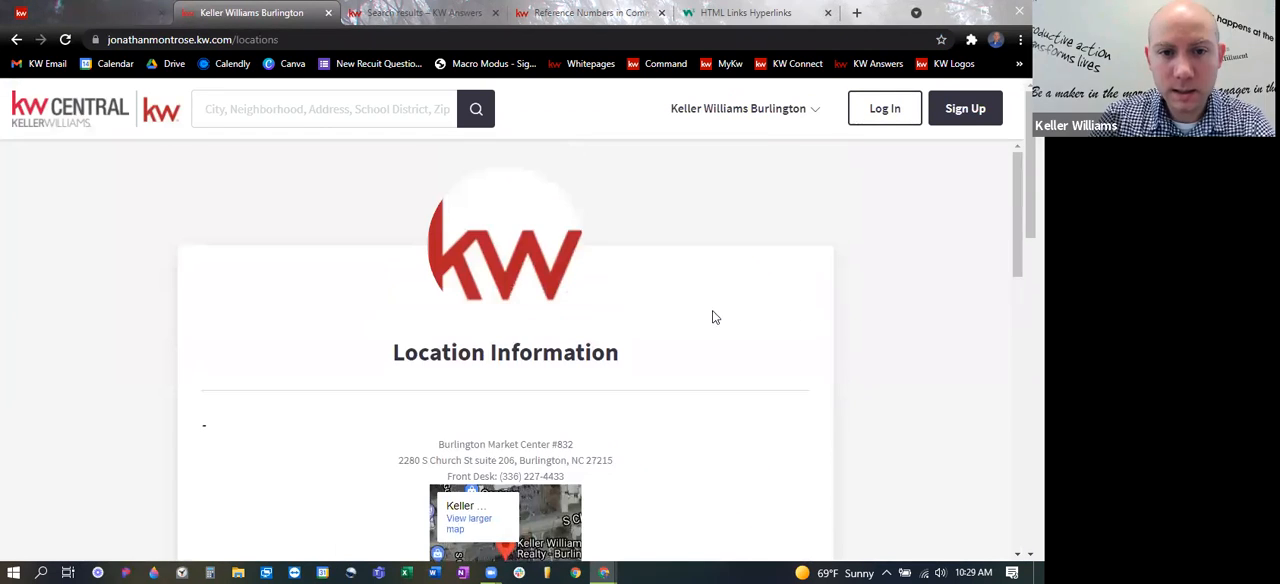
scroll(702, 319, down, 5)
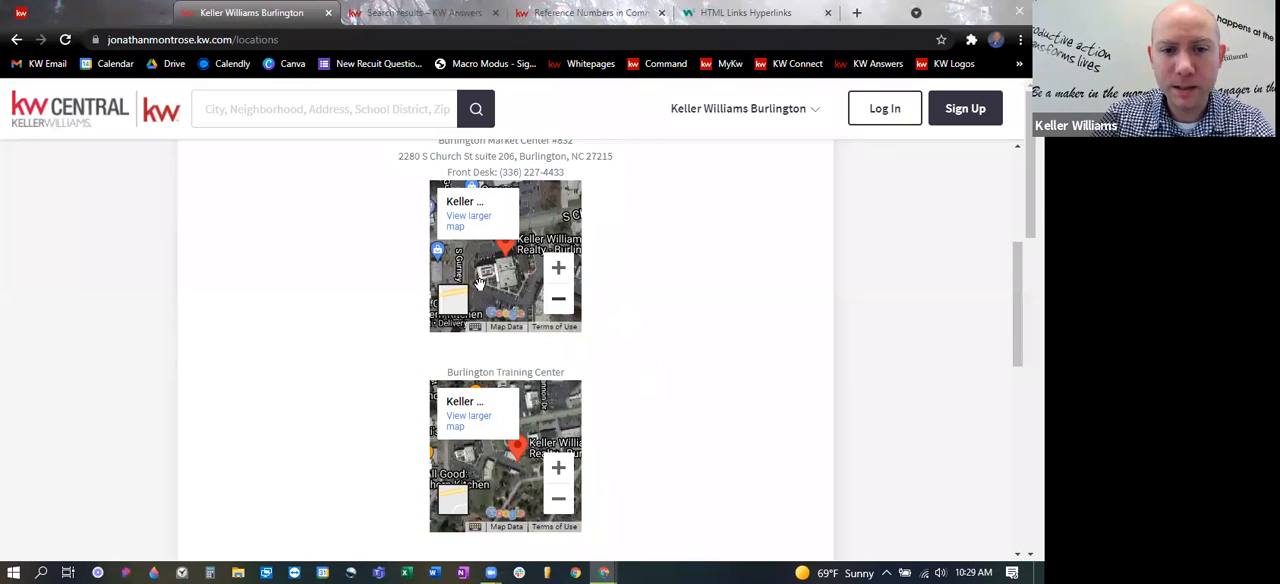
scroll(633, 372, down, 3)
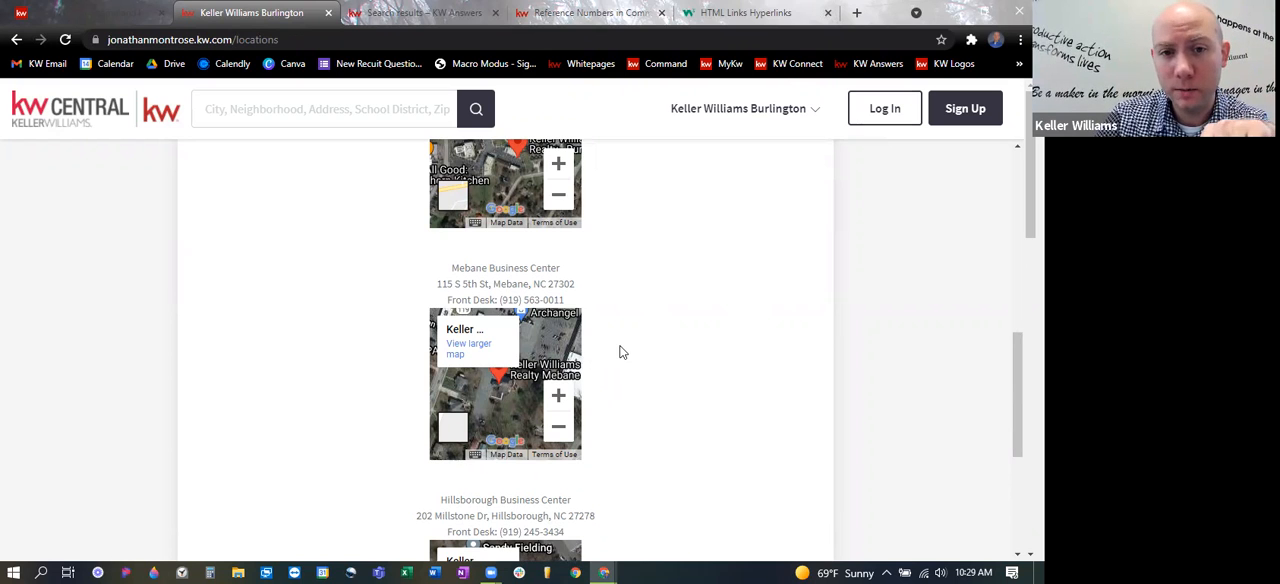
scroll(617, 352, up, 5)
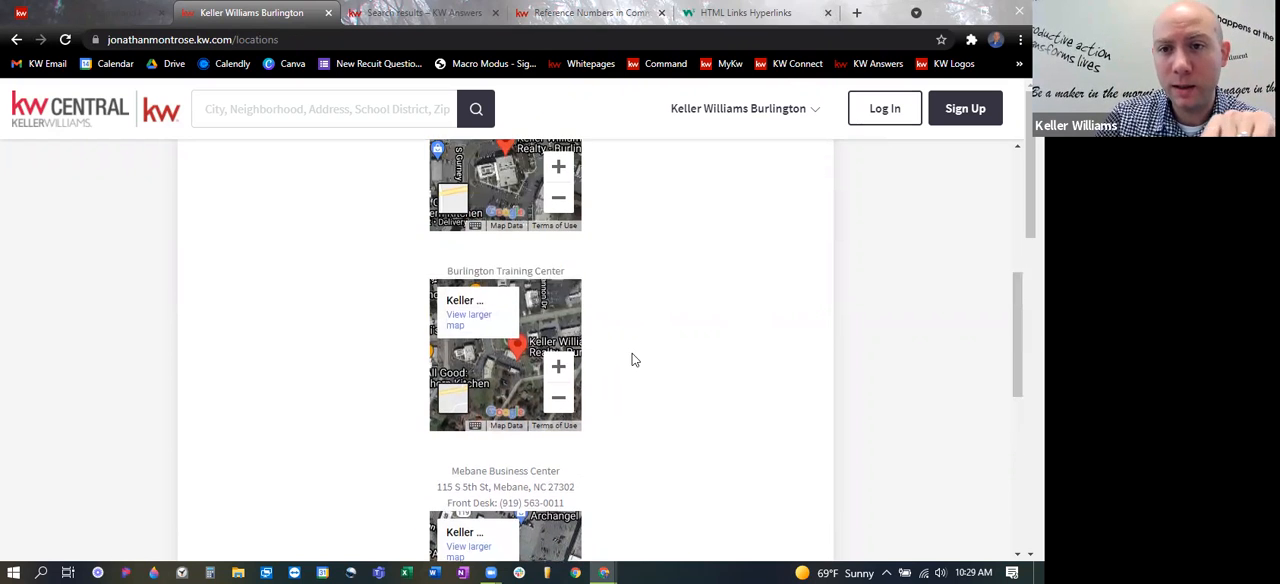
click(760, 13)
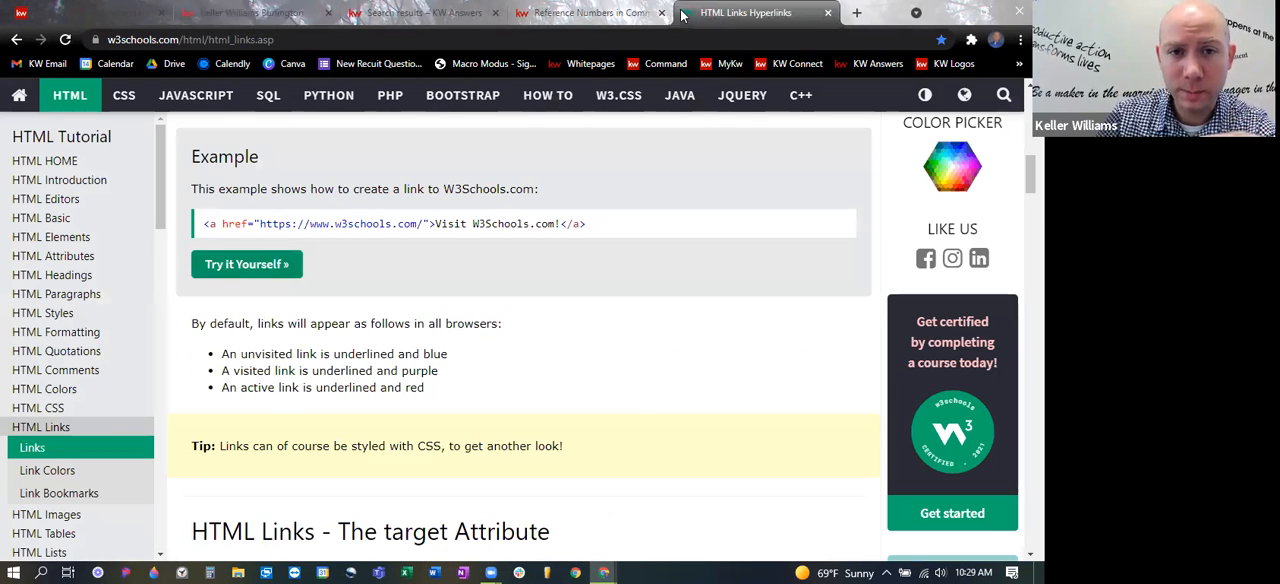
click(262, 12)
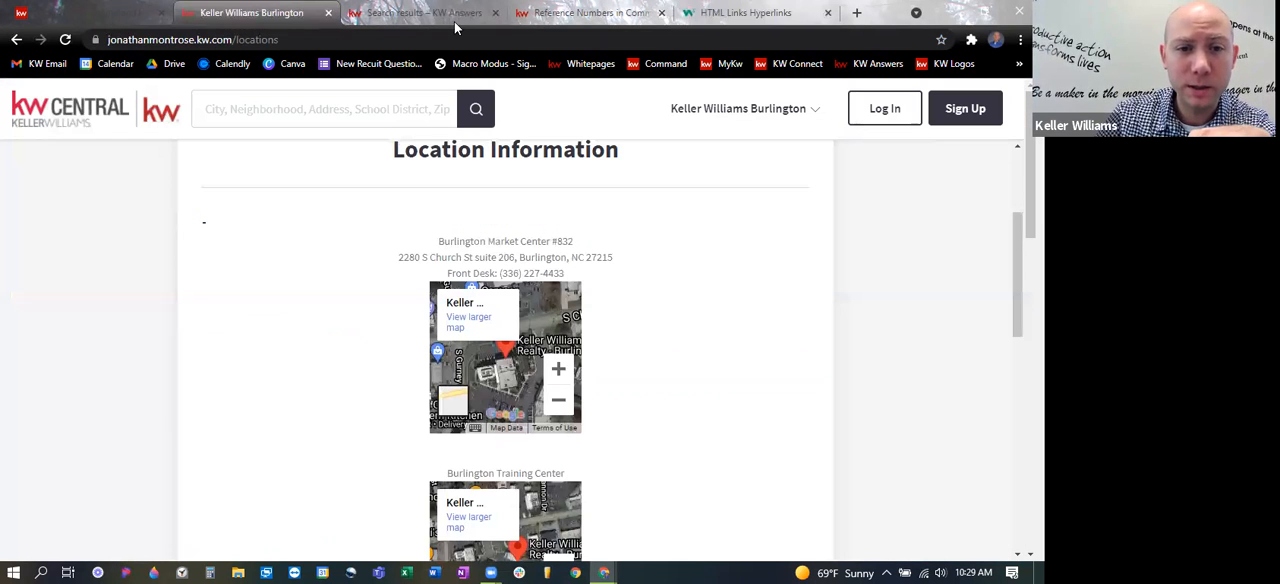
- Open the Agent Profile widget's configuration in the Command page editor and replace the headshot with the channels4_profile image
click(85, 14)
scroll(460, 250, down, 1)
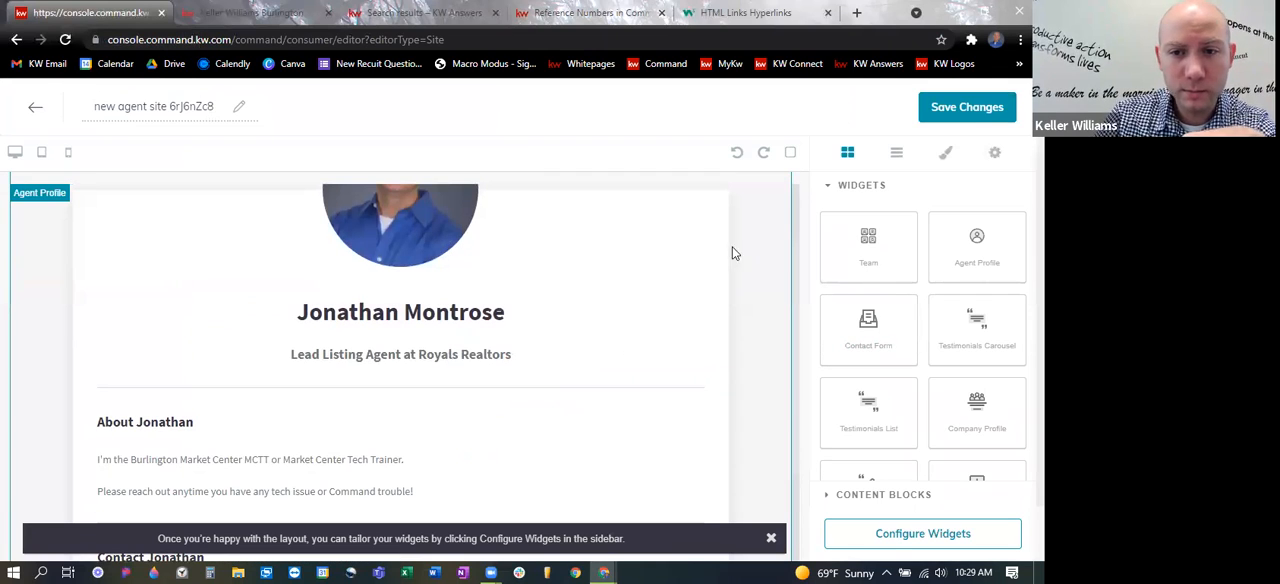
click(828, 188)
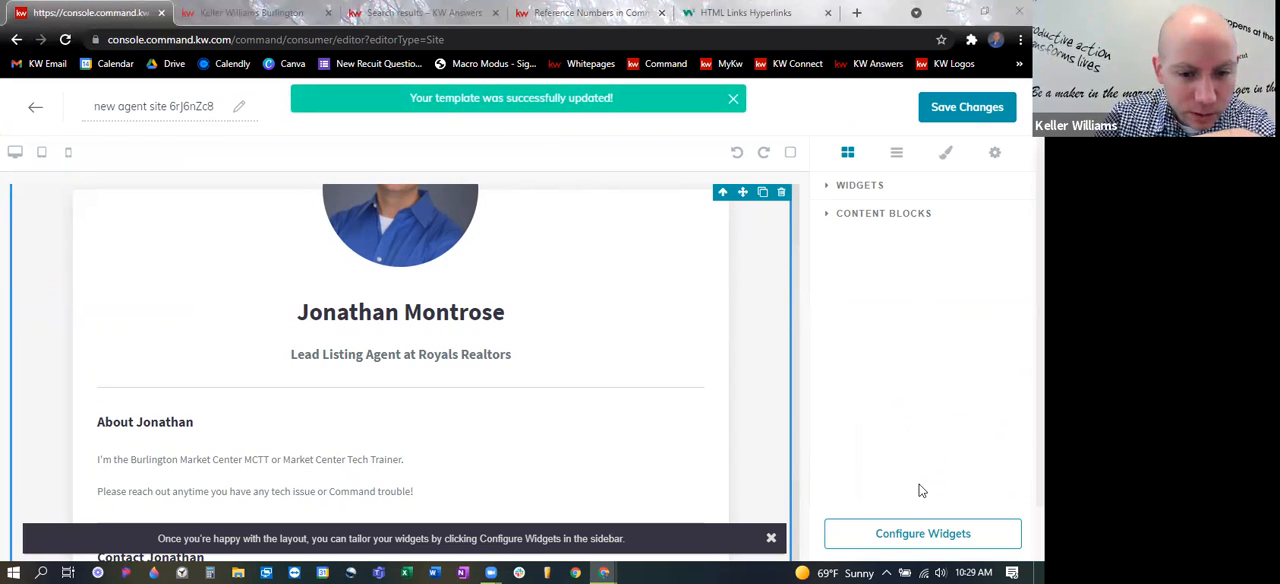
click(921, 534)
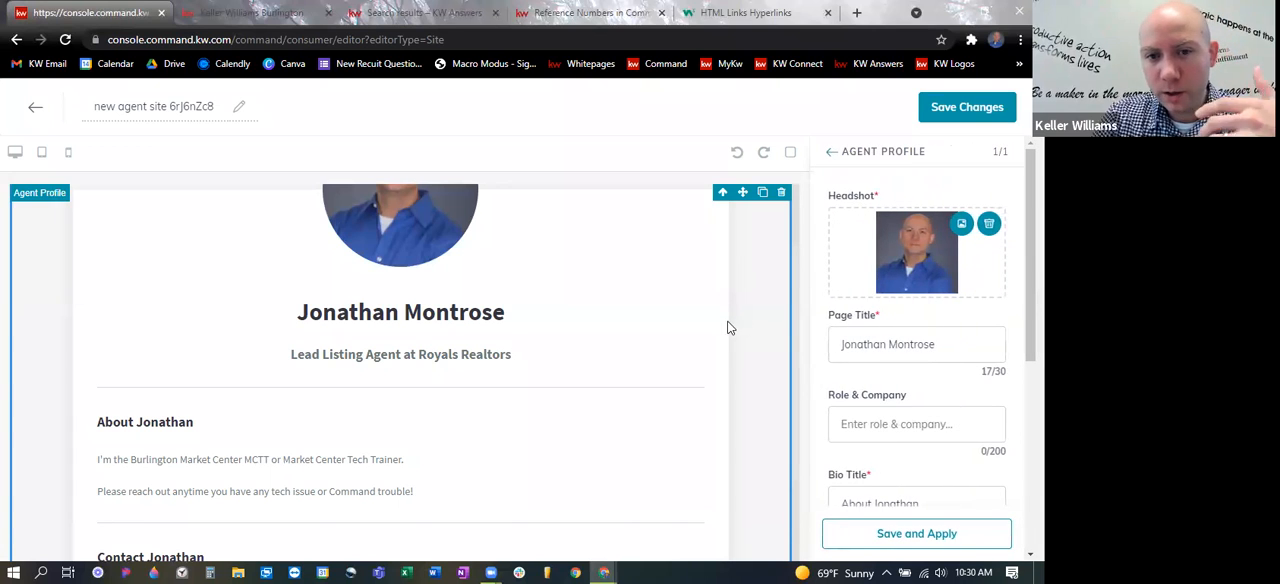
click(959, 226)
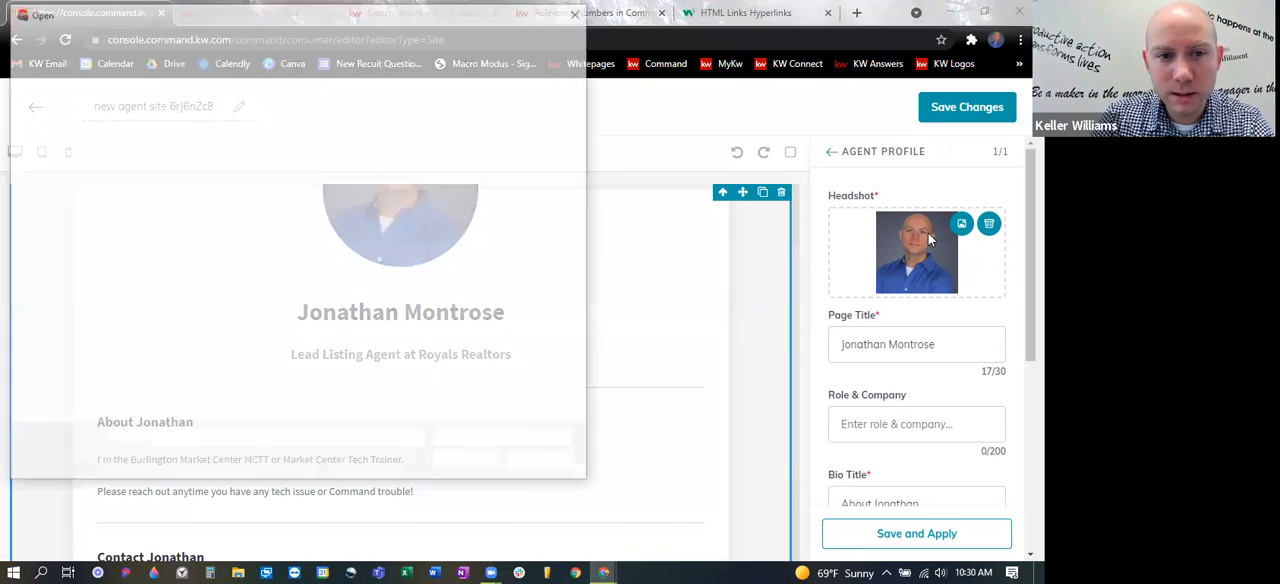
click(343, 122)
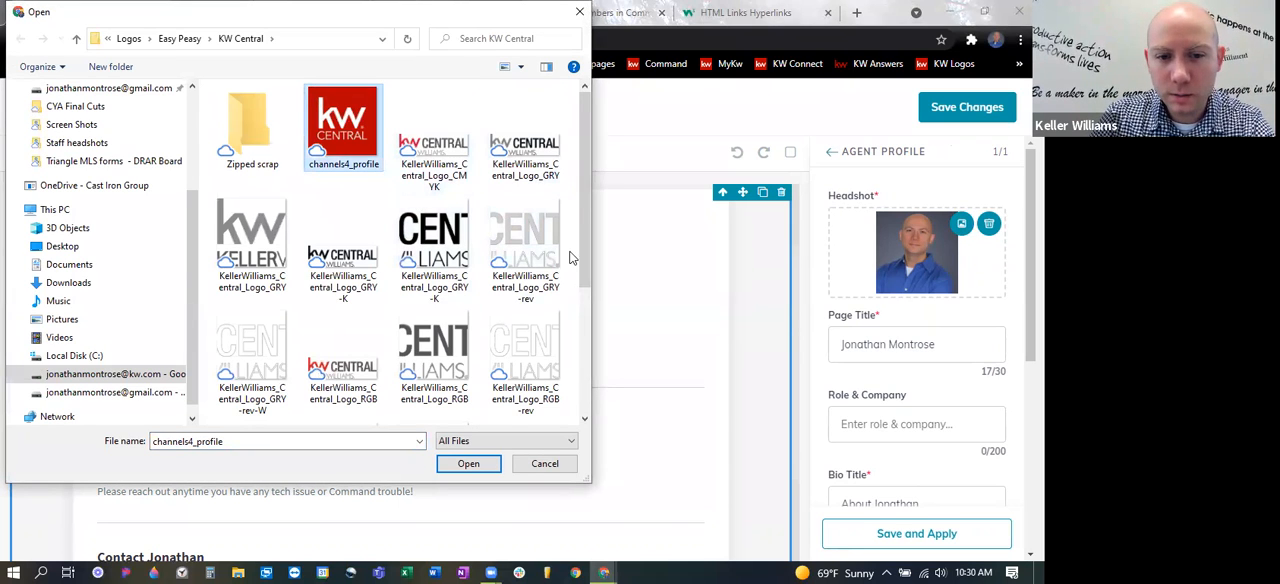
click(467, 463)
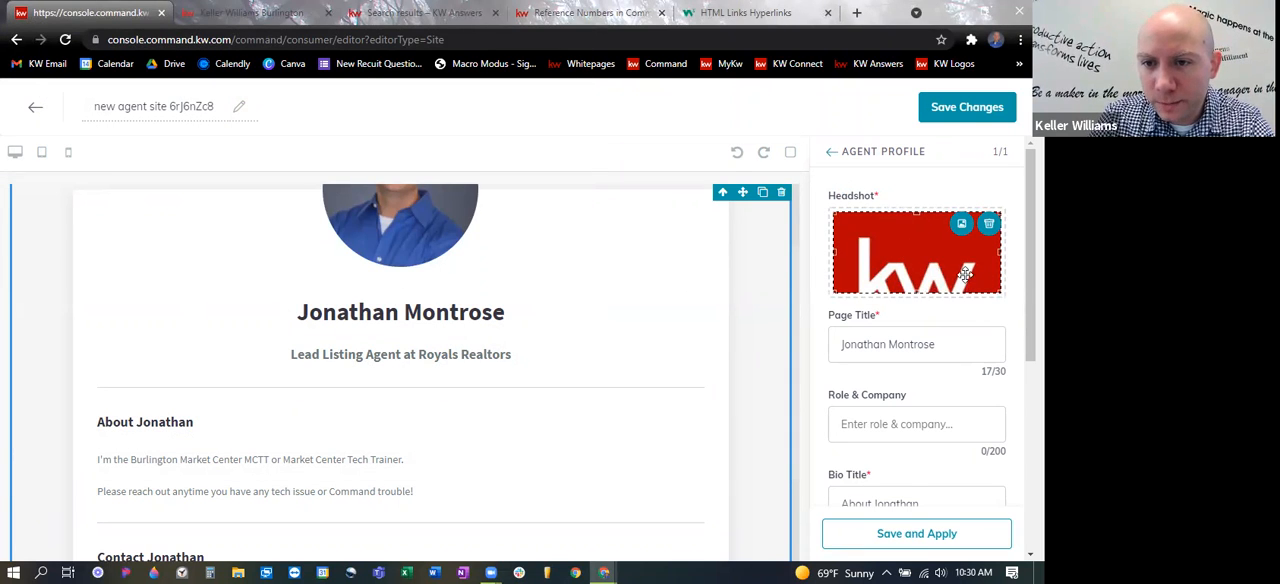
- Set the Agent Profile's page title to "This one", and save and apply the widget changes
click(951, 340)
key(ctrl+a)
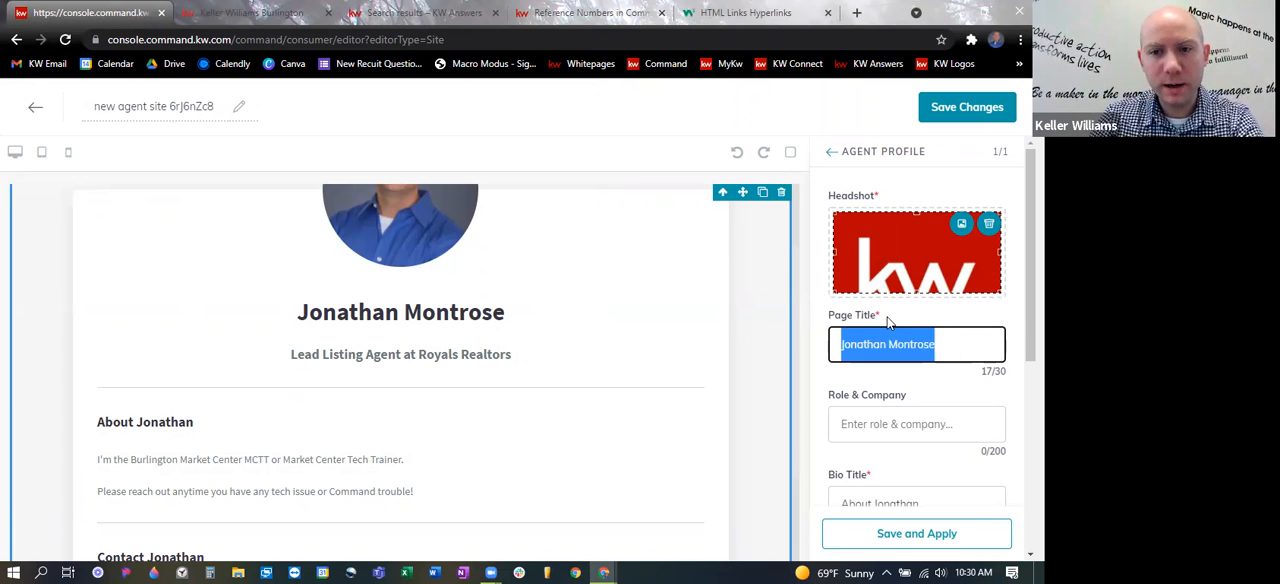
text(This)
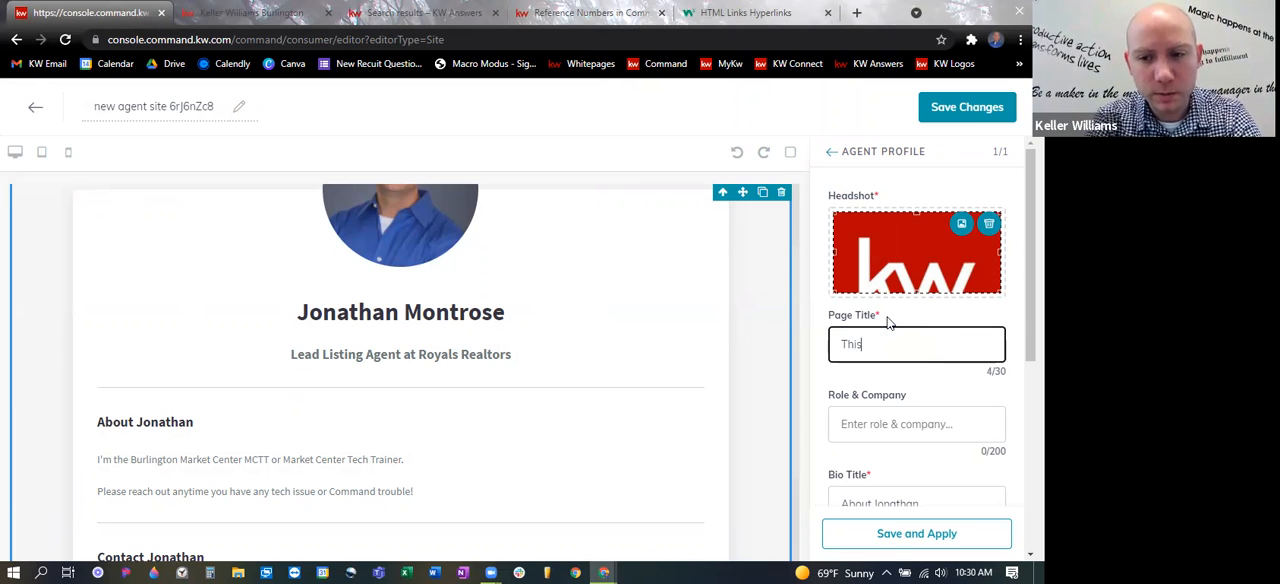
text( one)
click(931, 535)
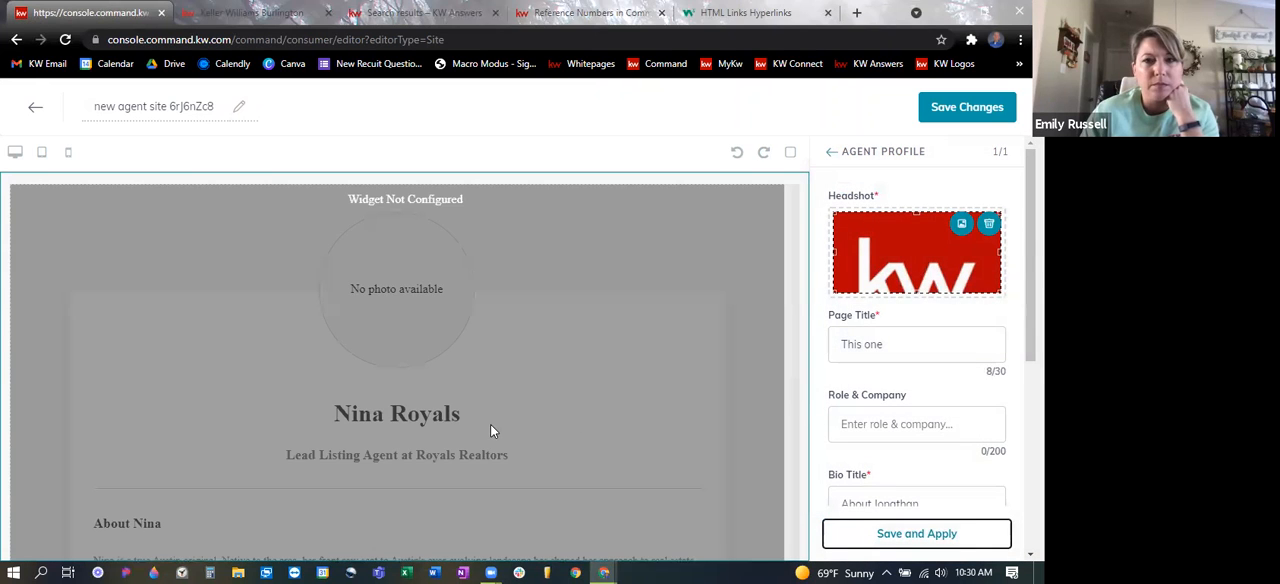
- Enter a single period as the Agent Profile's Role & Company, apply it, and check the page preview
scroll(911, 389, down, 1)
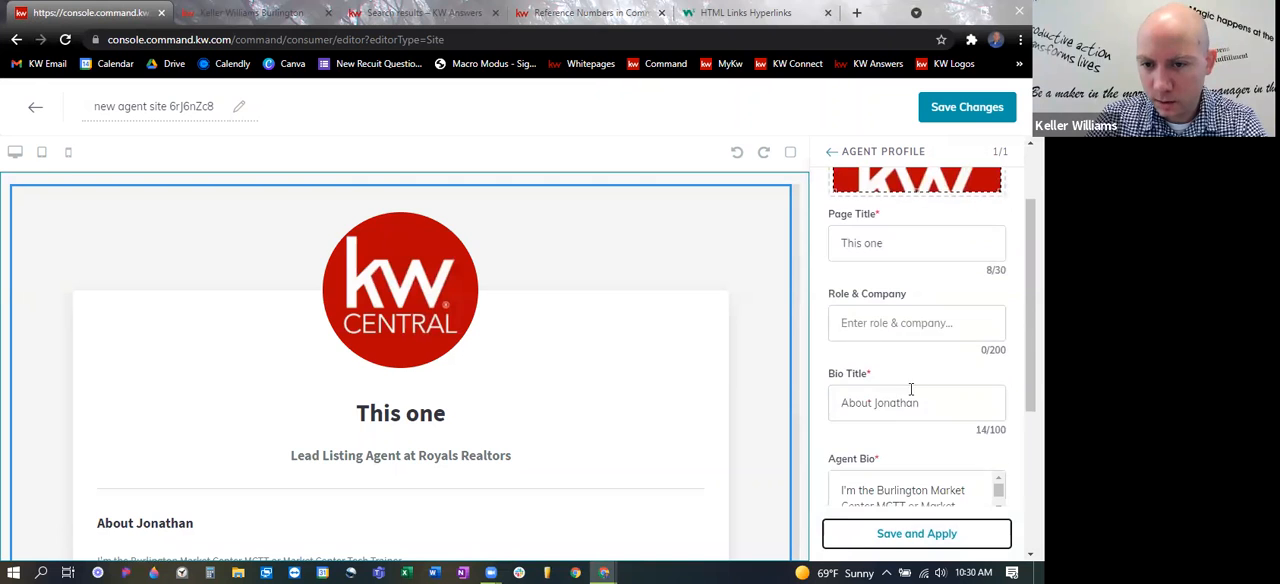
click(938, 322)
scroll(509, 343, down, 1)
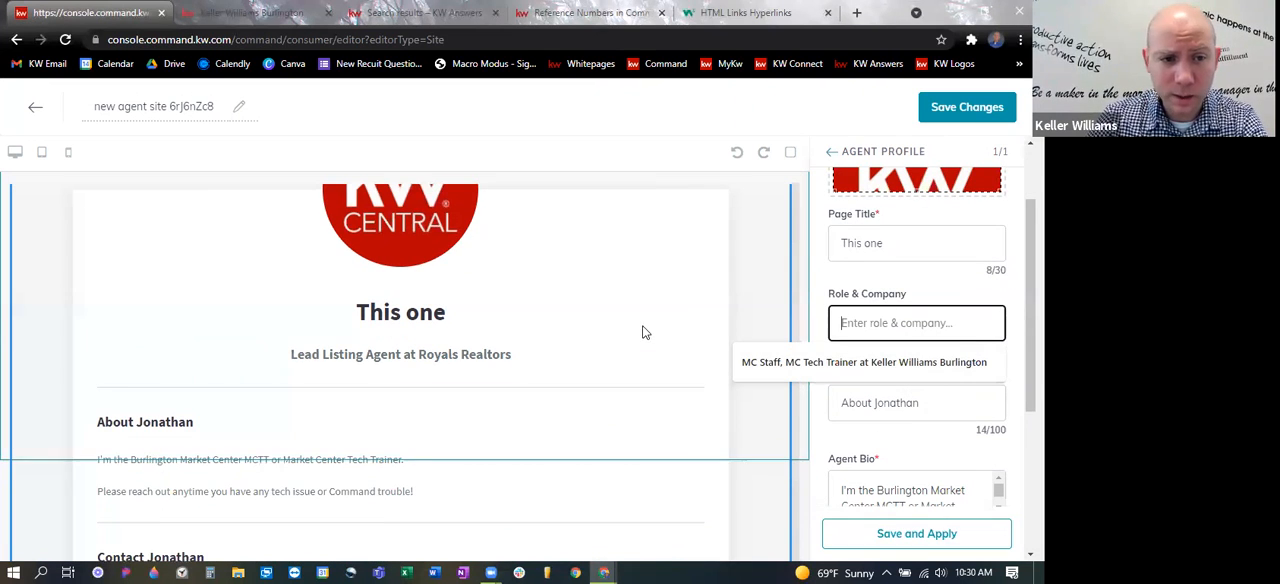
scroll(643, 332, down, 1)
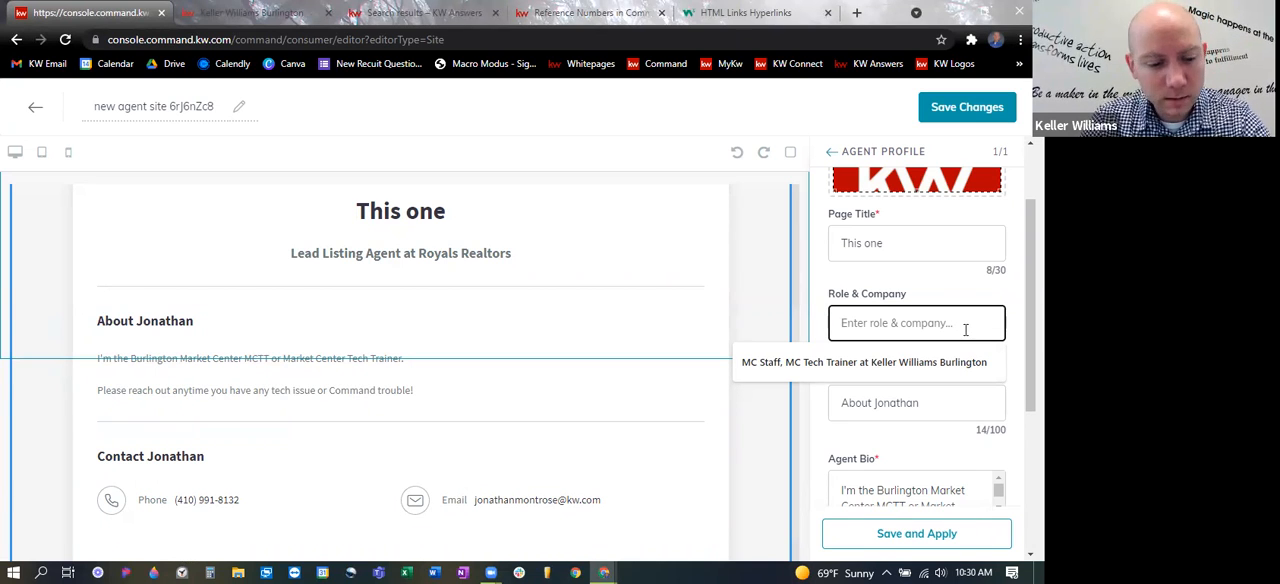
text(.)
click(927, 536)
scroll(500, 368, down, 1)
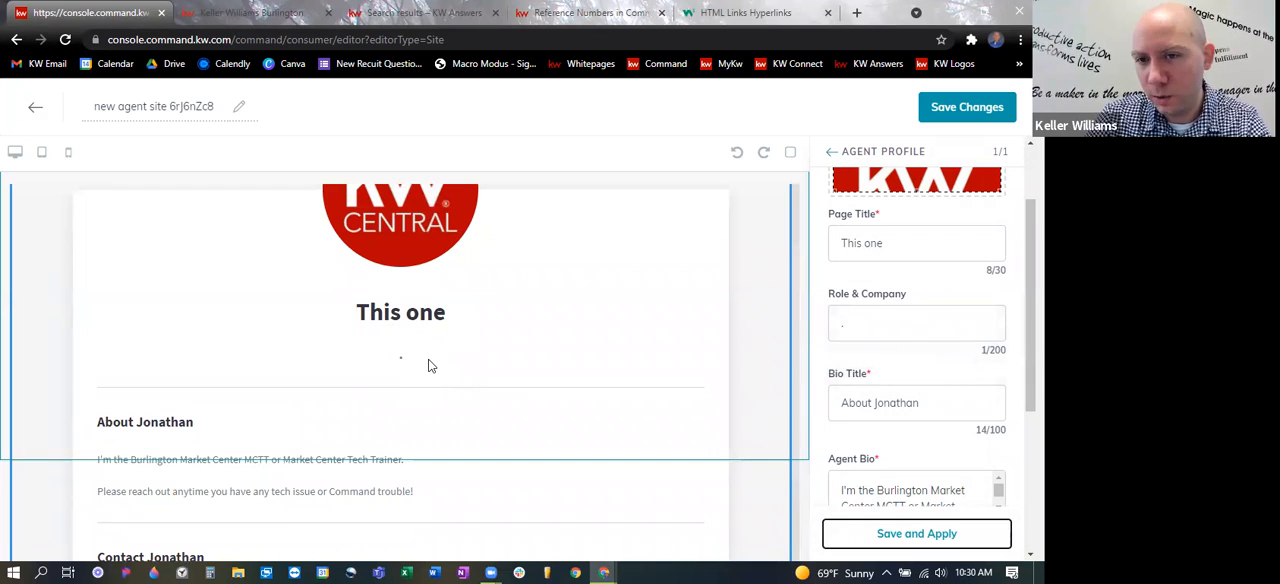
scroll(630, 358, down, 1)
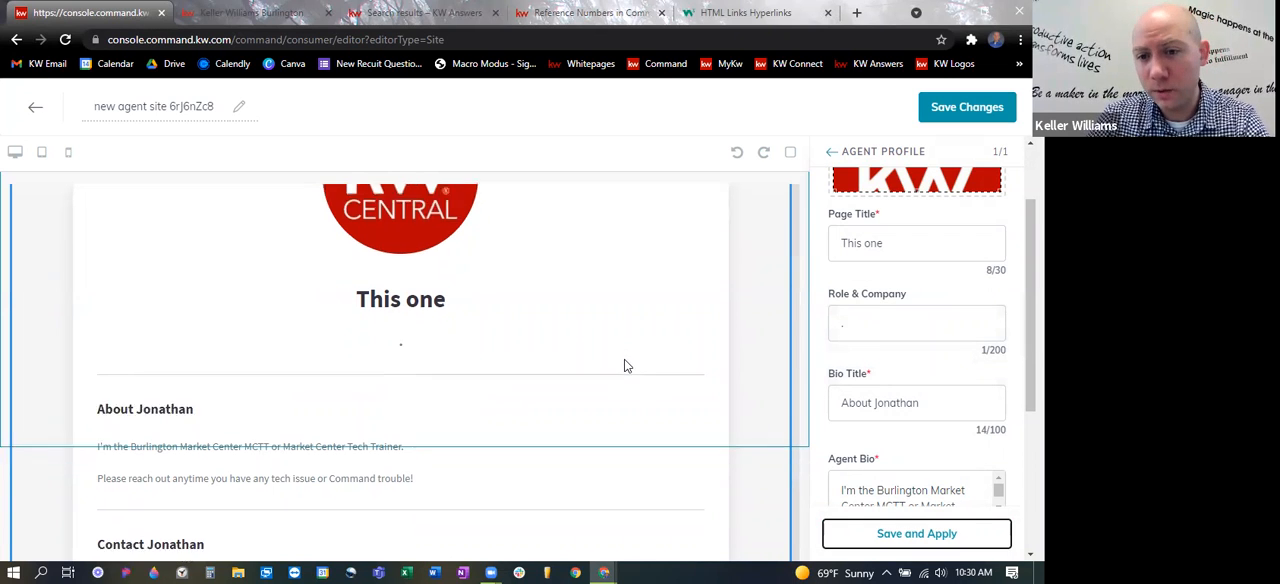
- Clear the Role & Company value in the Agent Profile and apply the change to the page preview
click(900, 337)
key(BackSpace)
click(942, 547)
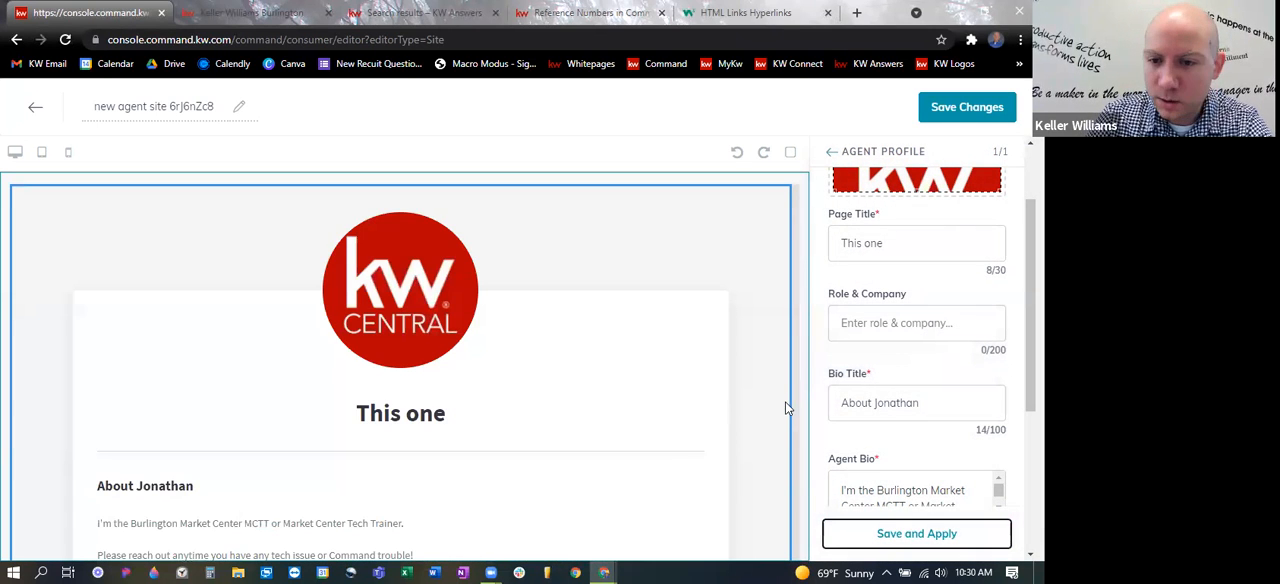
scroll(797, 399, down, 1)
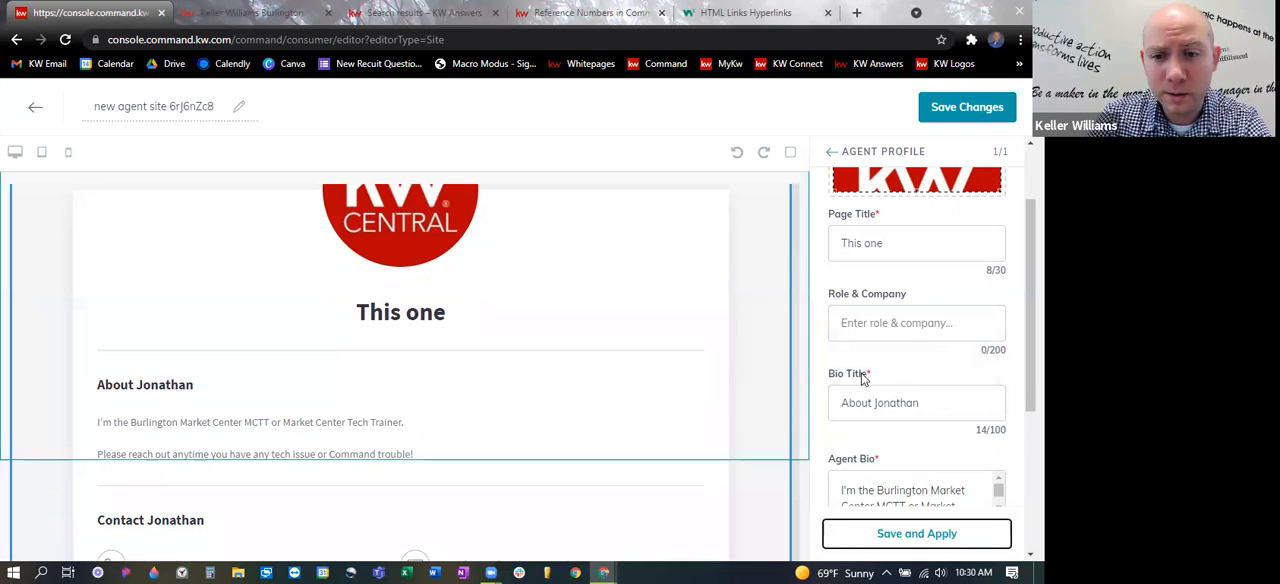
- Set the Agent Profile's Bio Title to "Test thing" and save and apply the change
drag(935, 402, 772, 404)
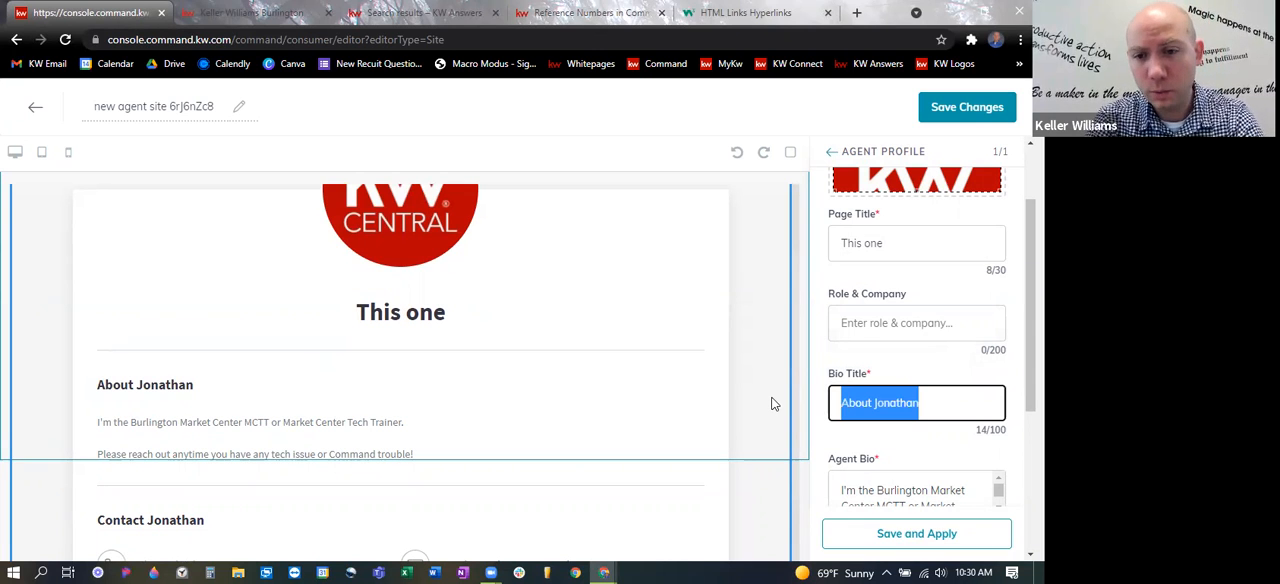
text(Test thing)
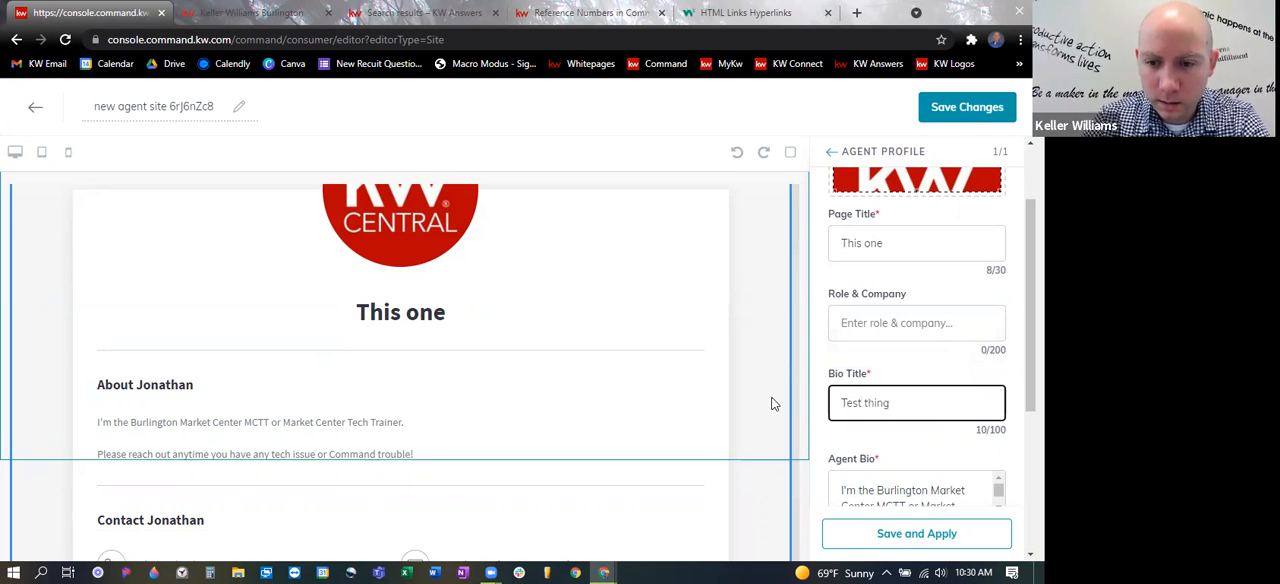
click(905, 533)
scroll(545, 356, down, 2)
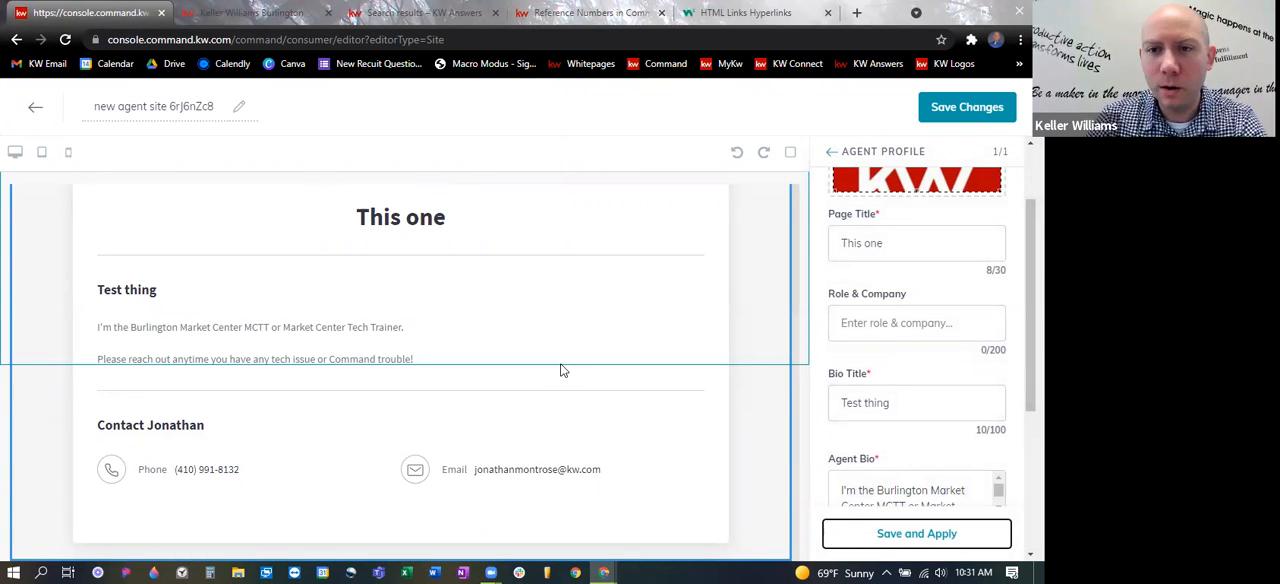
- Move the contact heading out of the Agent Profile widget in the page preview and dismiss the notification
scroll(903, 389, down, 1)
scroll(953, 392, down, 1)
scroll(953, 392, up, 1)
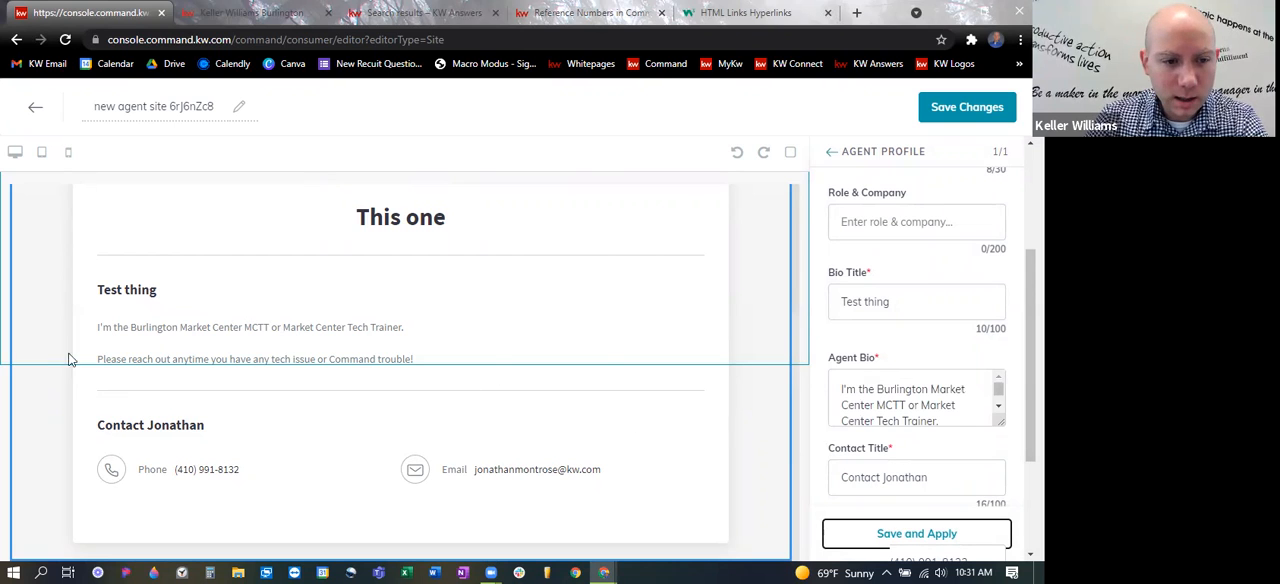
drag(950, 473, 802, 486)
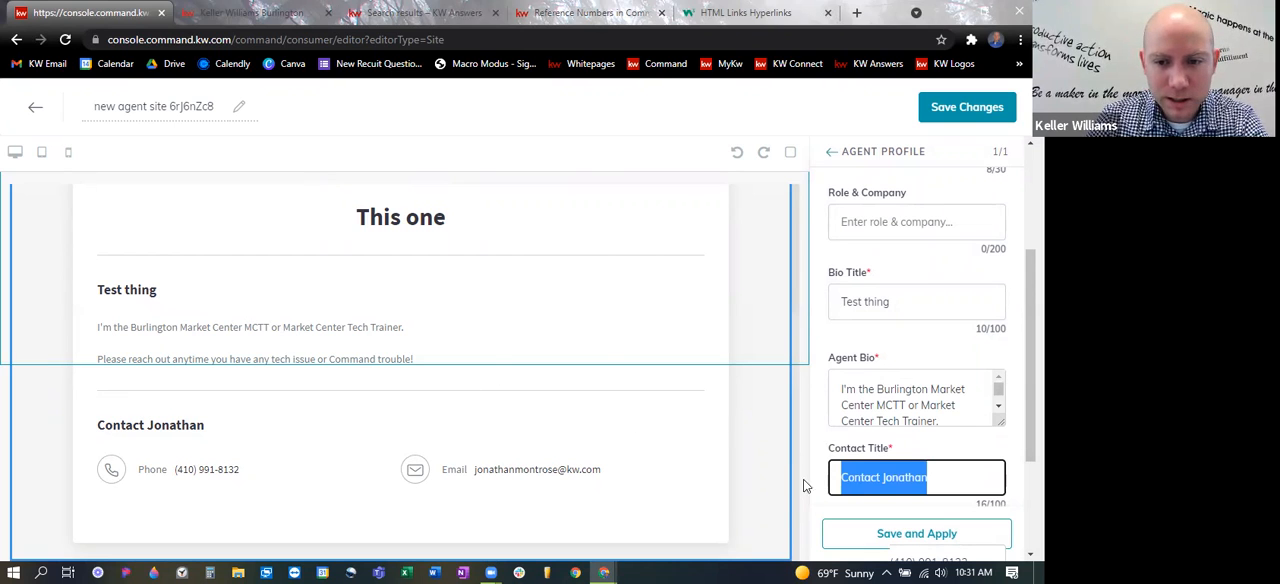
drag(204, 428, 126, 427)
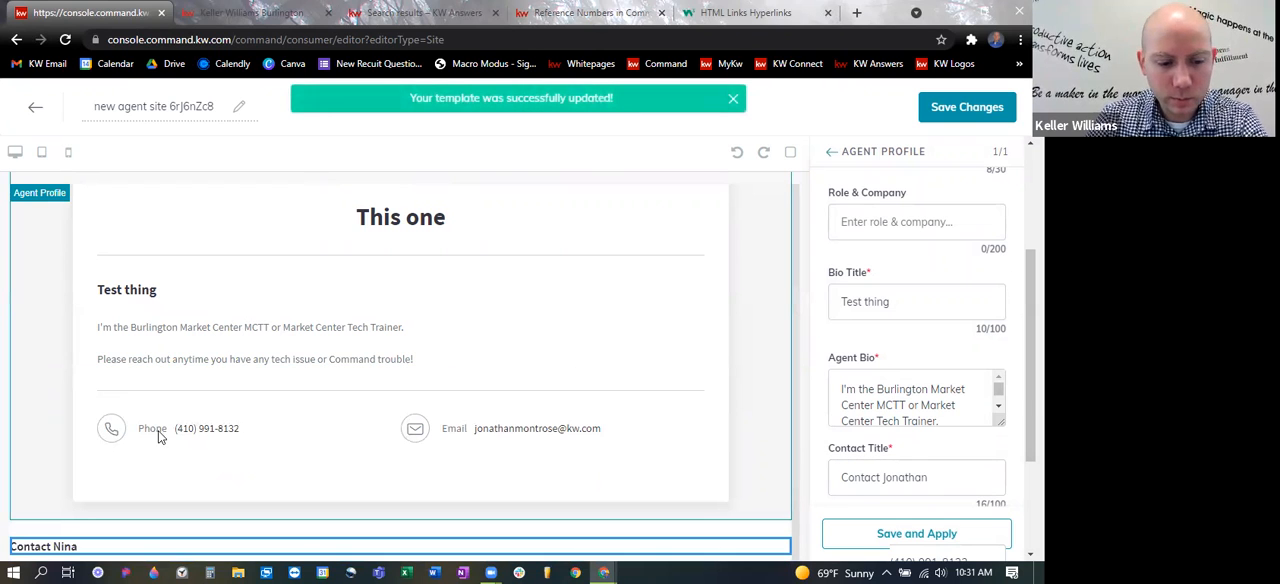
click(733, 98)
- Enlarge the Agent Bio text box so the whole bio fits with extra blank space below it
drag(998, 418, 1001, 506)
scroll(965, 362, down, 1)
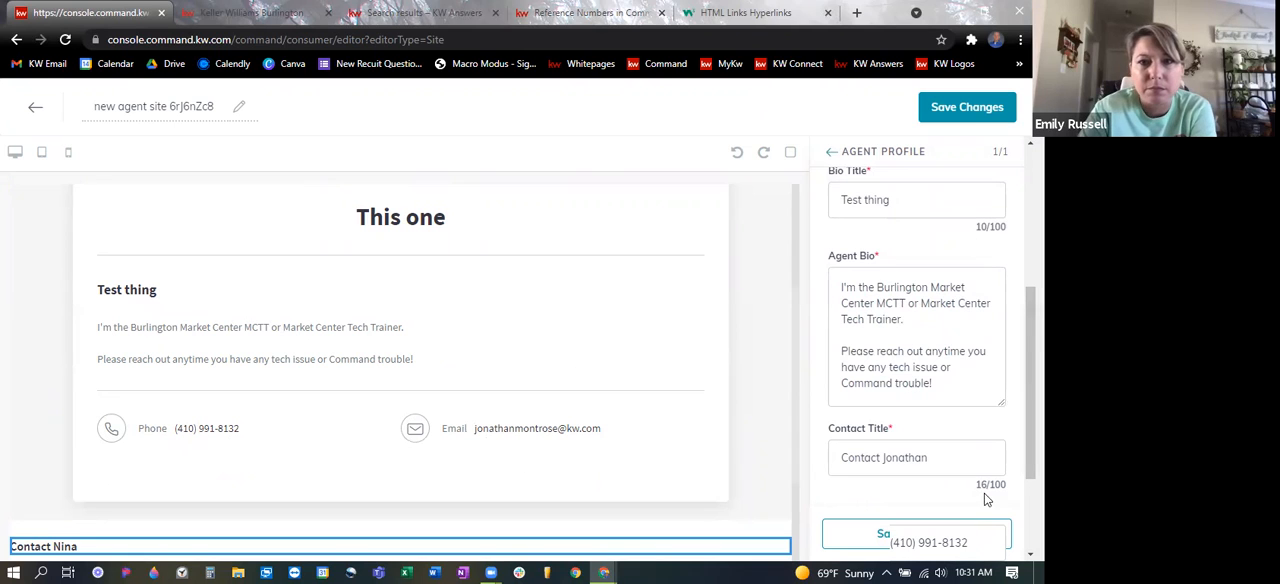
drag(997, 412, 1000, 518)
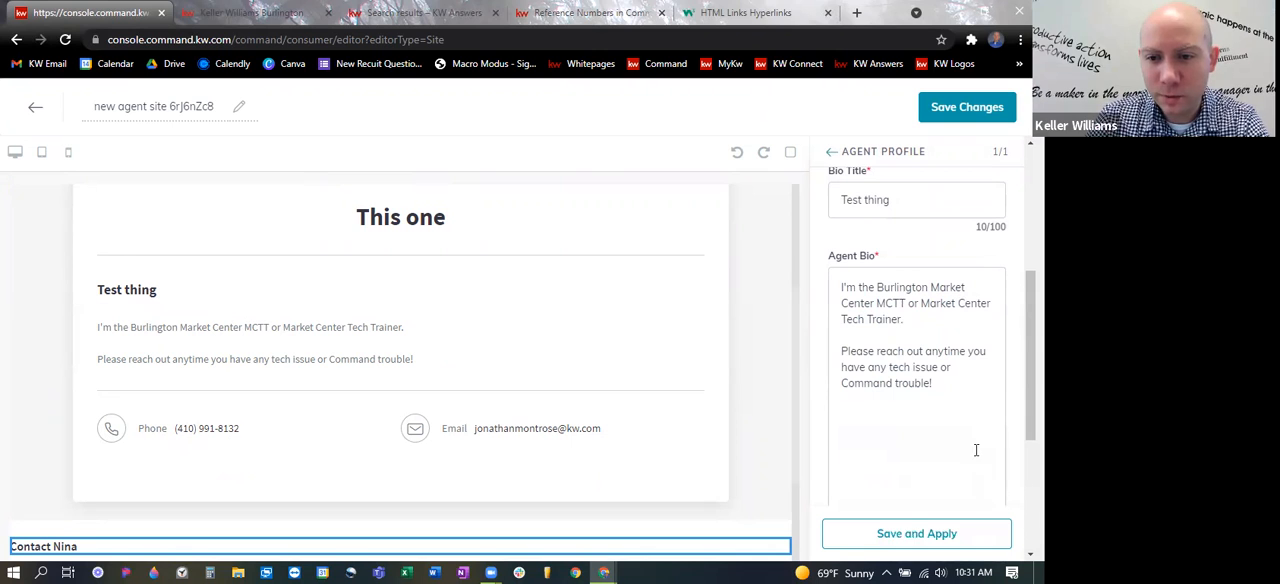
scroll(974, 449, down, 1)
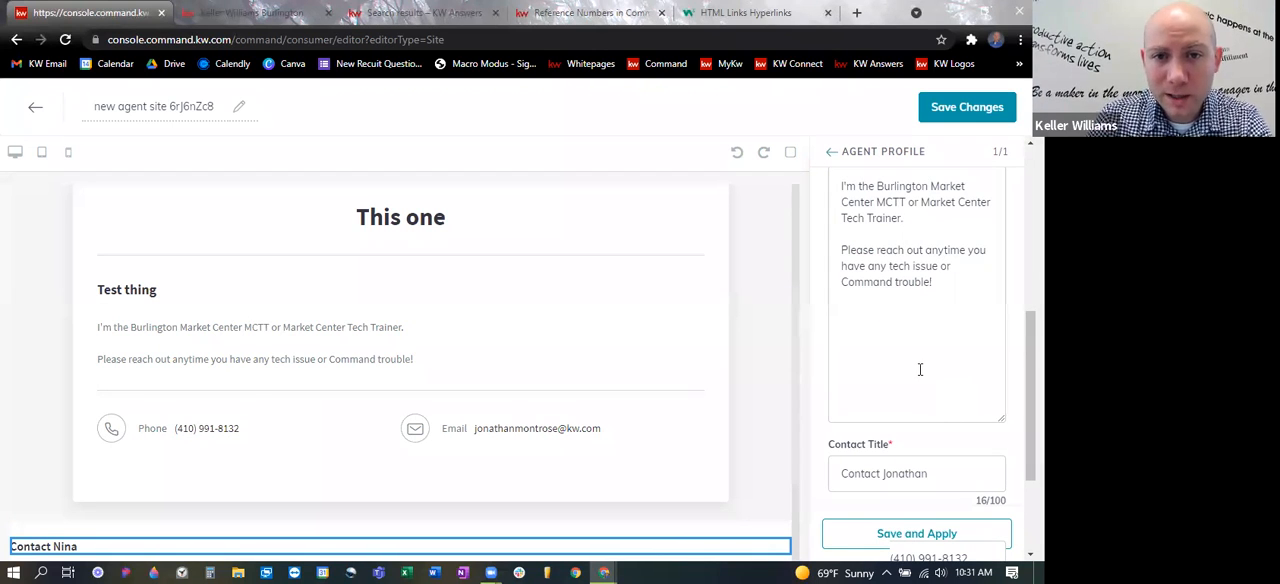
- Switch to the KW Central NC YouTube channel, open the Tech Training playlist's Monday video, and pause and rewind it to the start
click(704, 8)
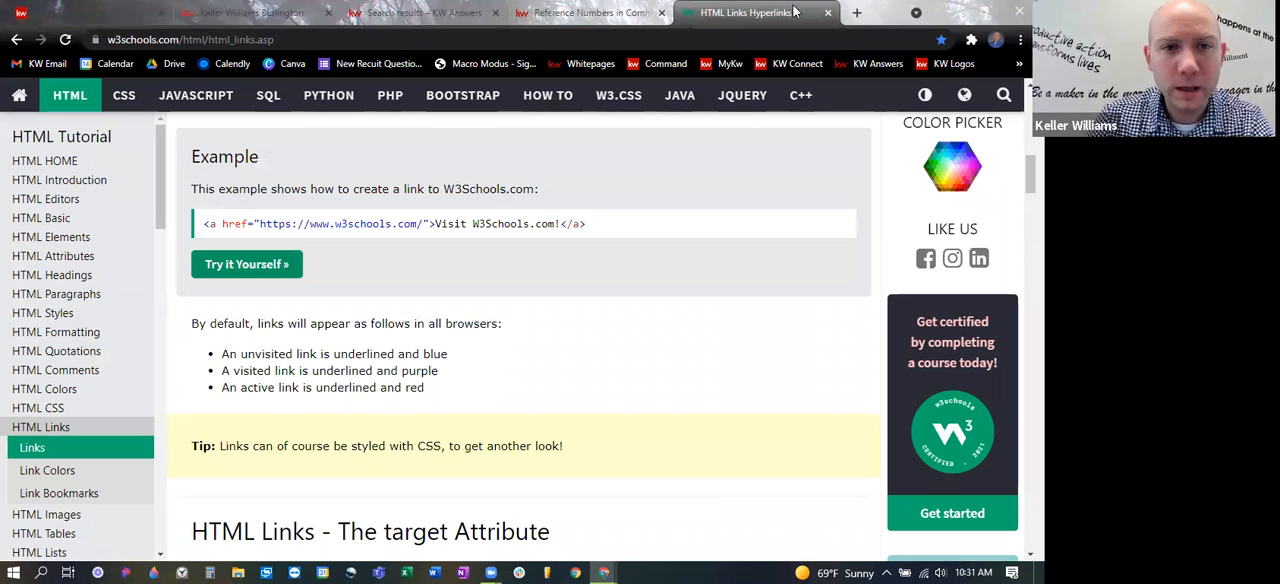
click(1019, 63)
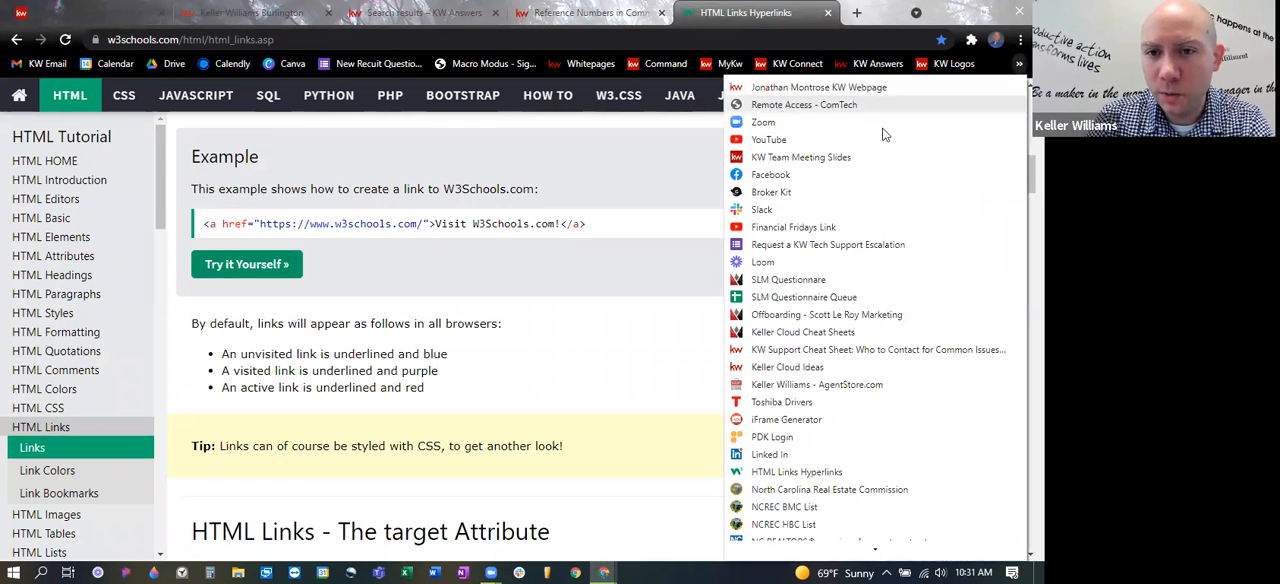
click(826, 141)
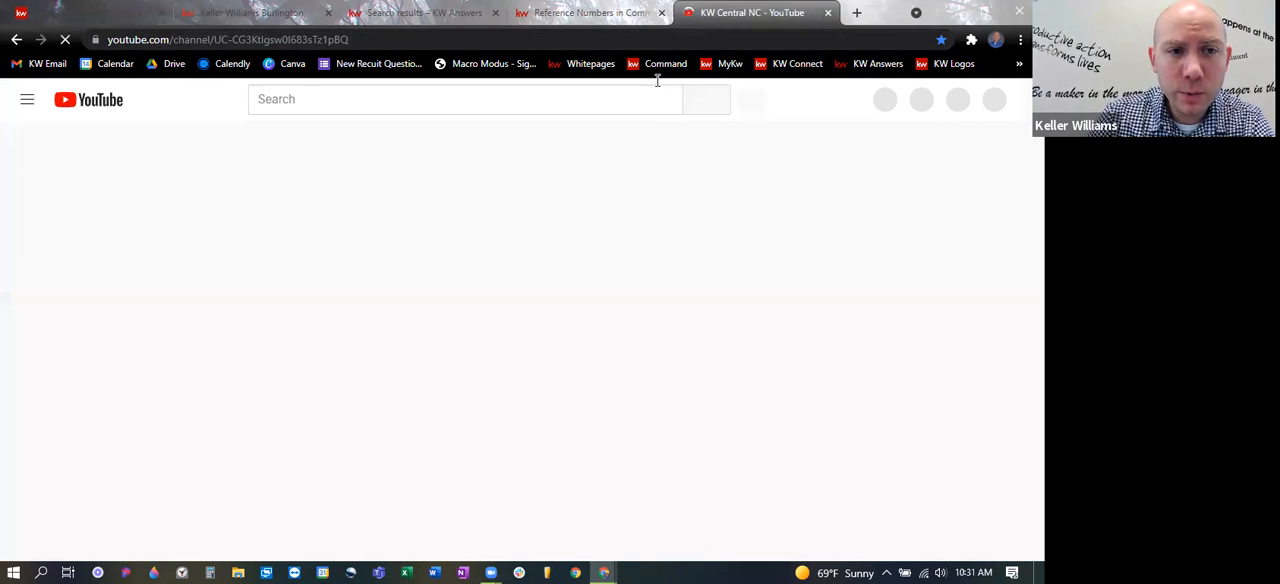
scroll(757, 357, down, 1)
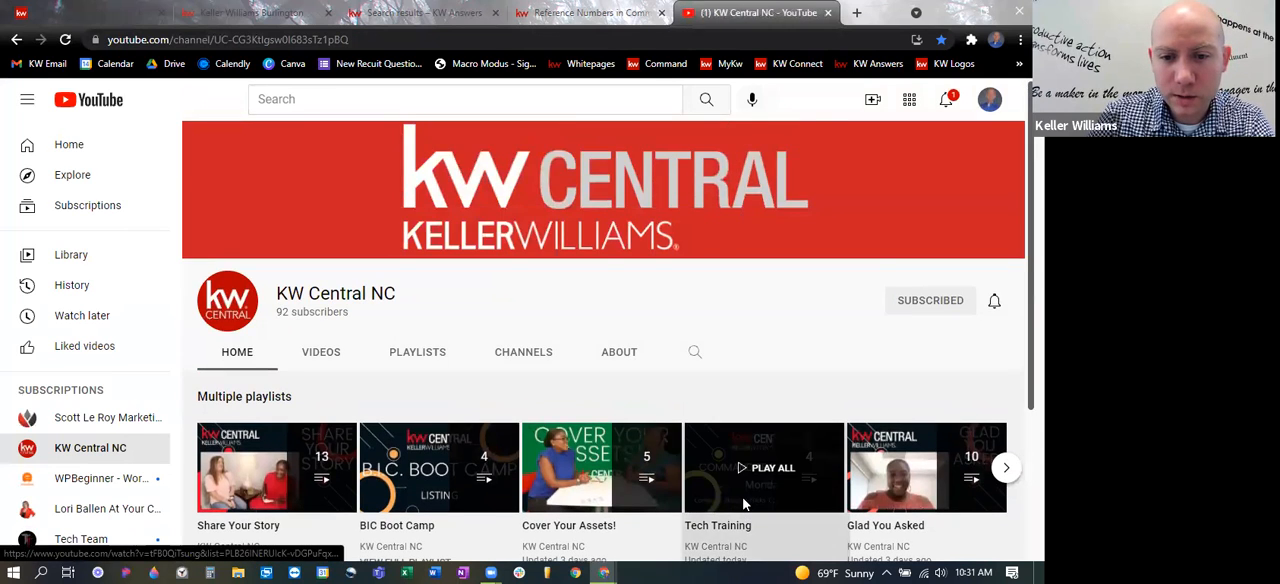
click(742, 504)
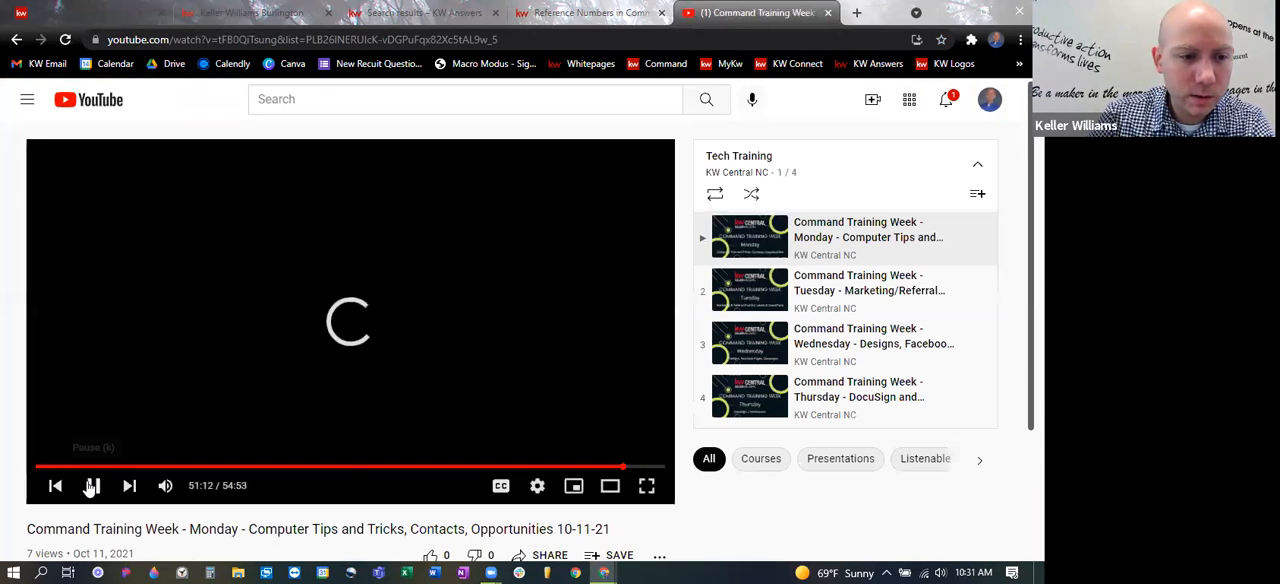
scroll(571, 423, down, 2)
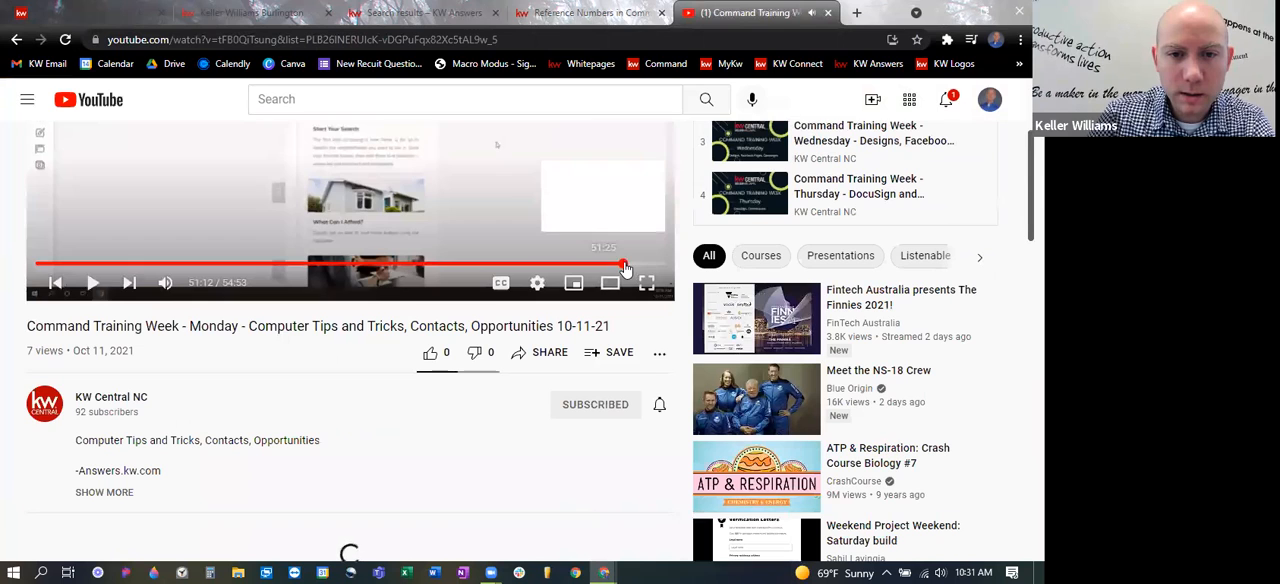
drag(623, 263, 2, 222)
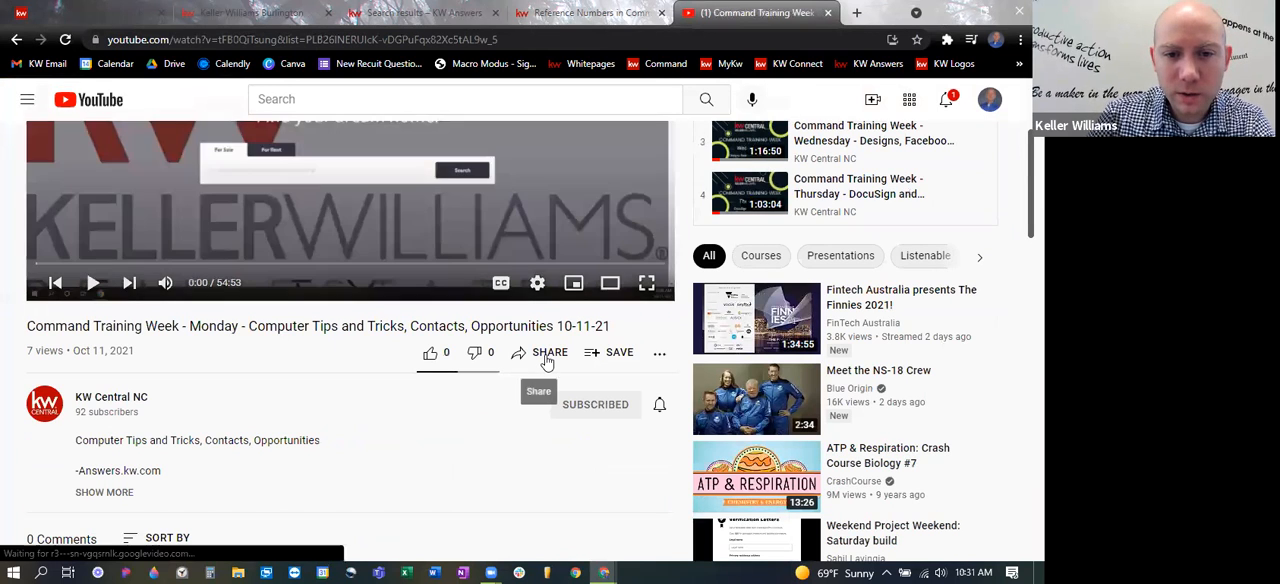
- Copy the Monday training video's iframe embed code from its sharing options, leaving the custom start time off
click(549, 352)
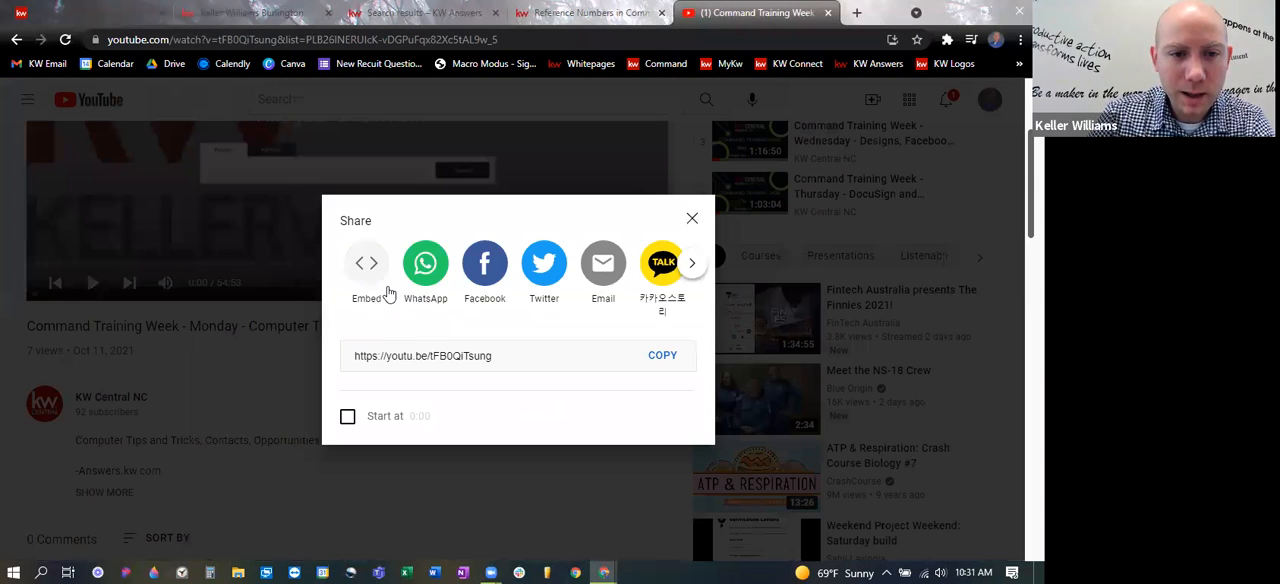
click(347, 418)
click(347, 418)
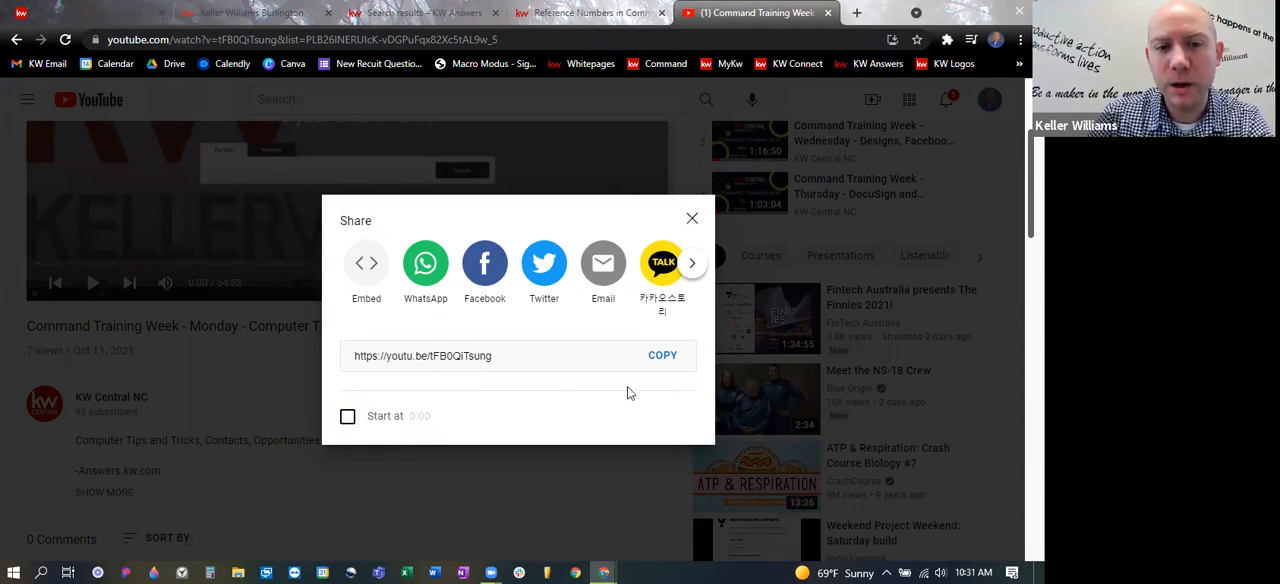
click(374, 287)
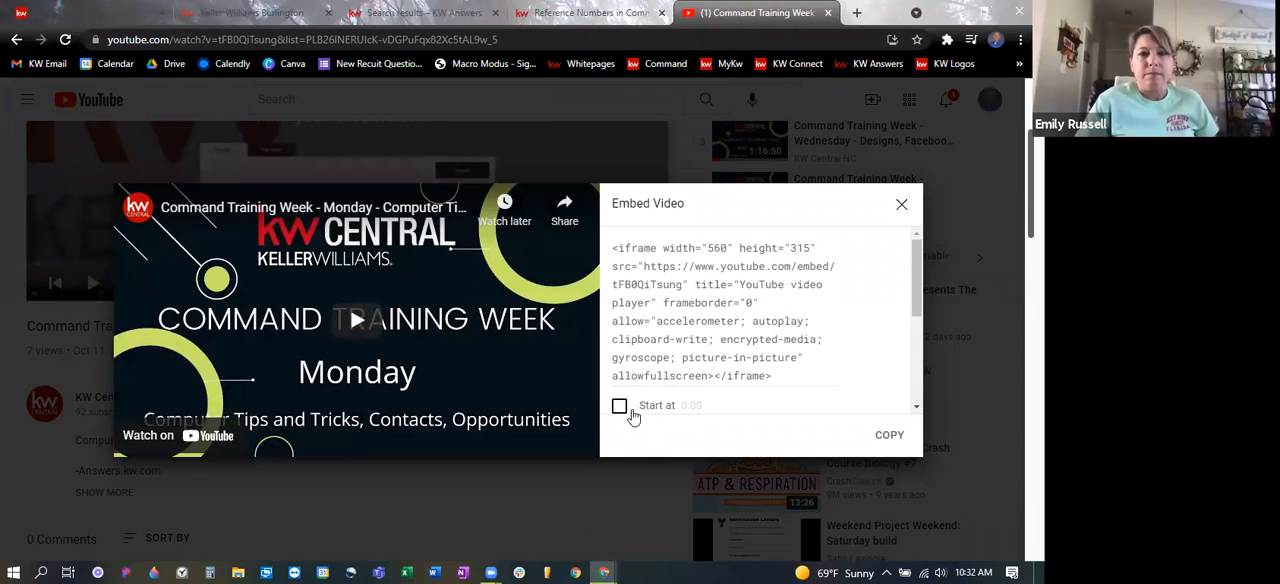
click(889, 436)
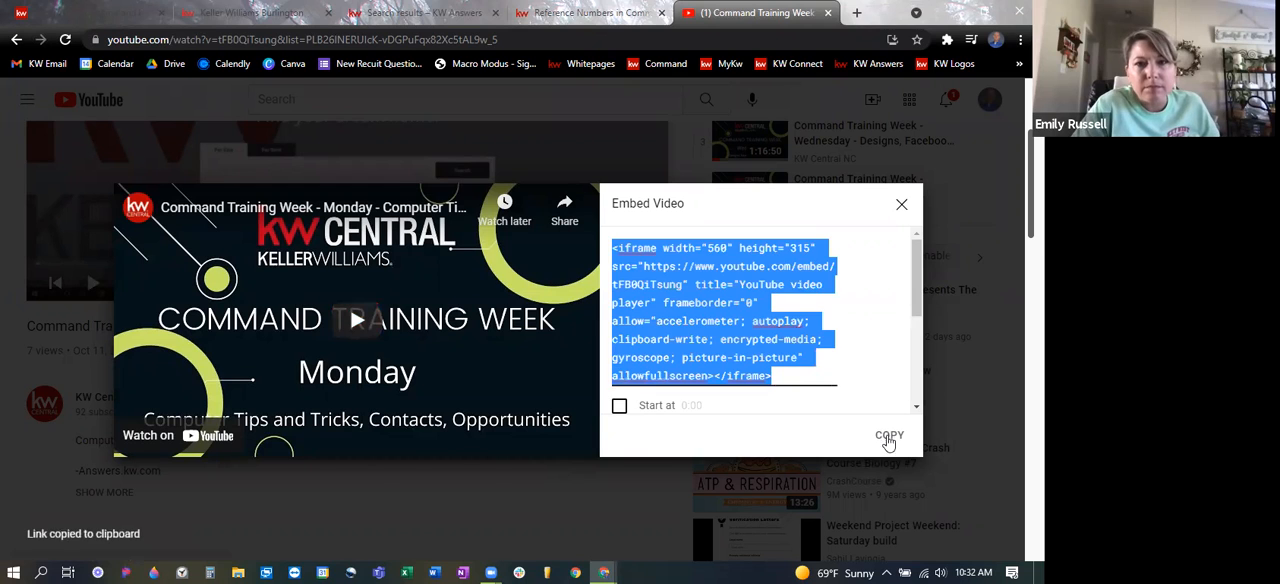
- Return to the Command page editor, replace the Agent Bio text with the copied YouTube iframe code, and save and apply it
click(580, 12)
click(228, 12)
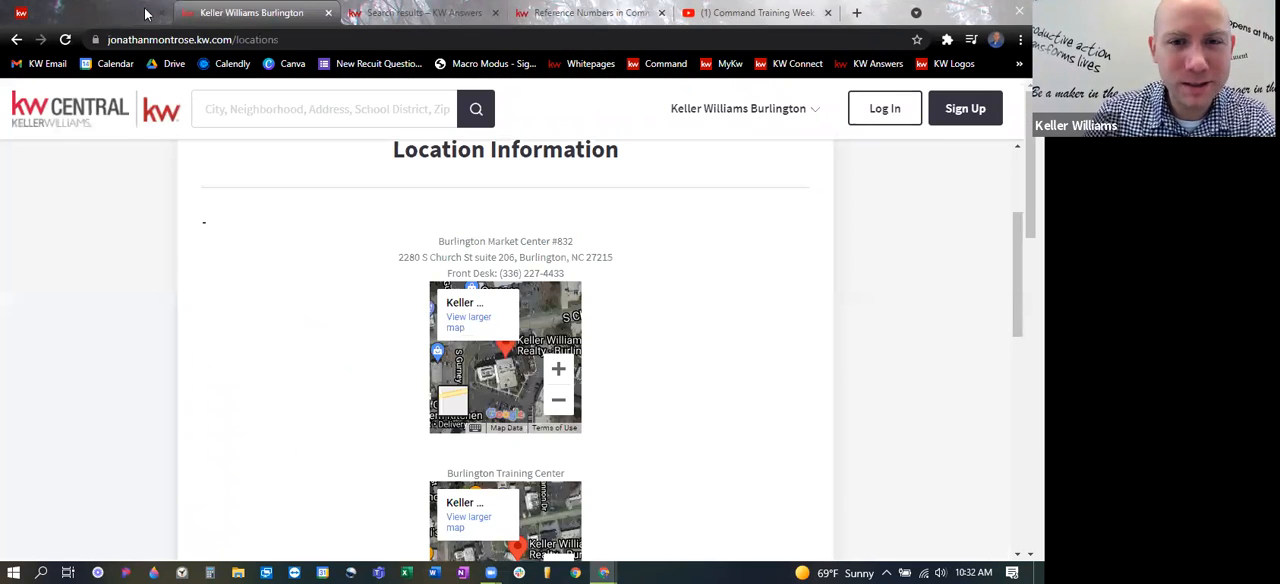
click(110, 8)
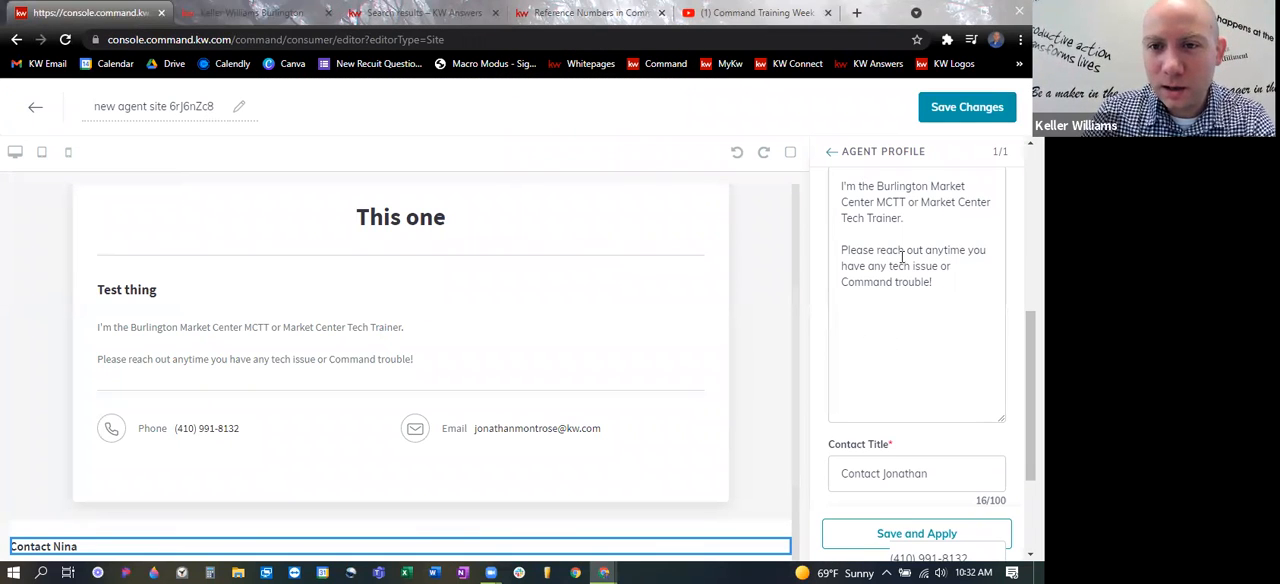
drag(938, 292, 824, 162)
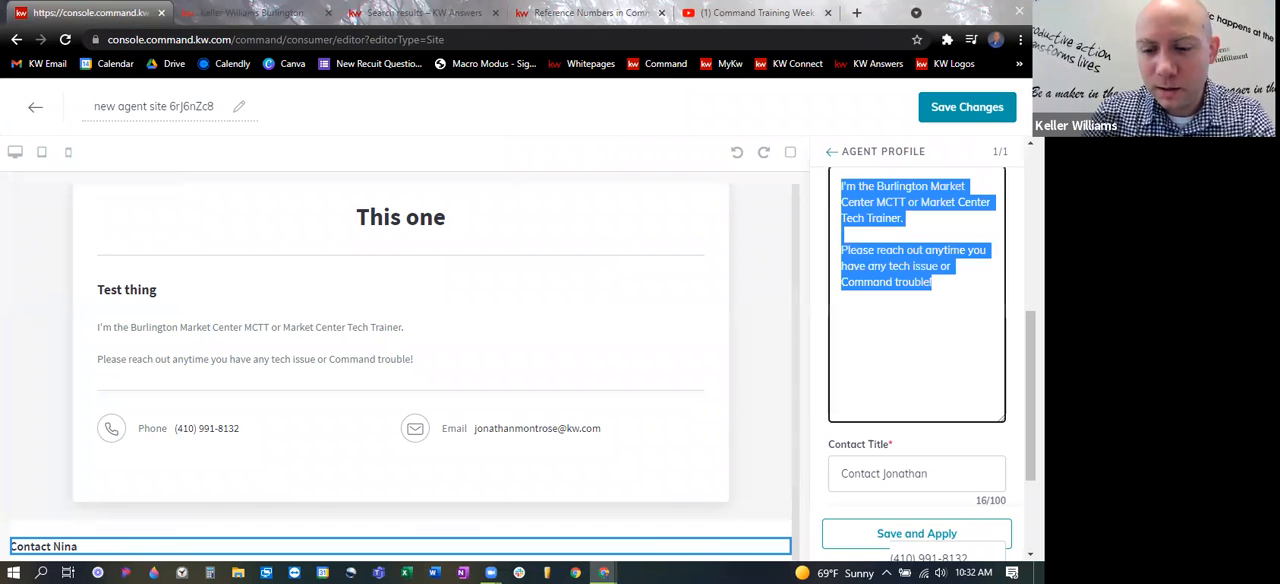
key(BackSpace)
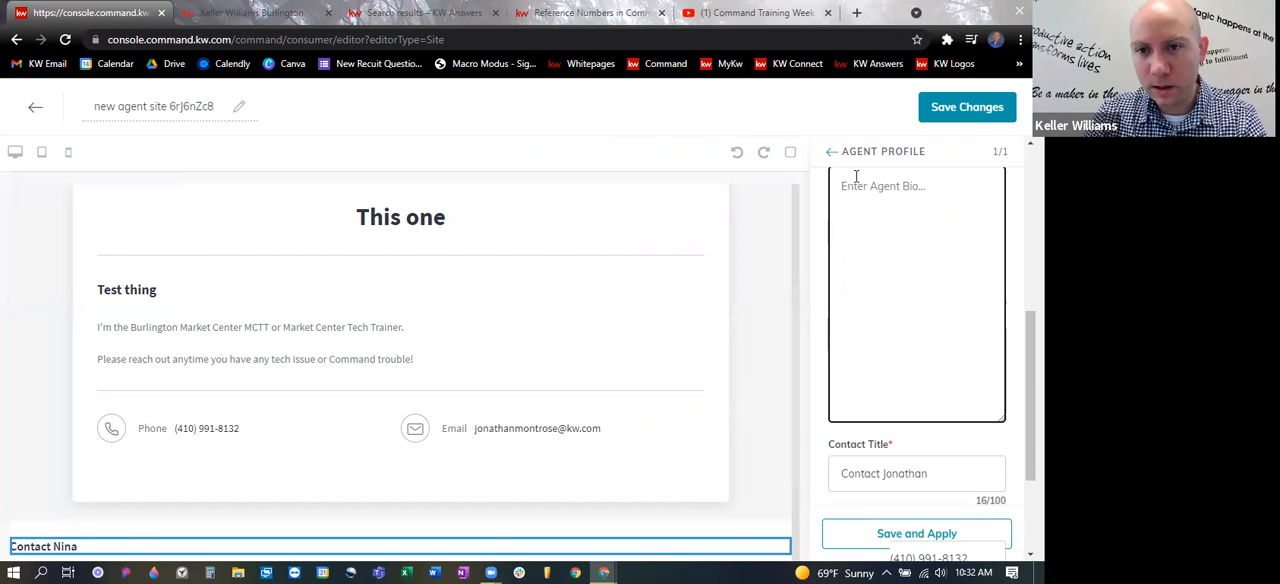
key(ctrl+v)
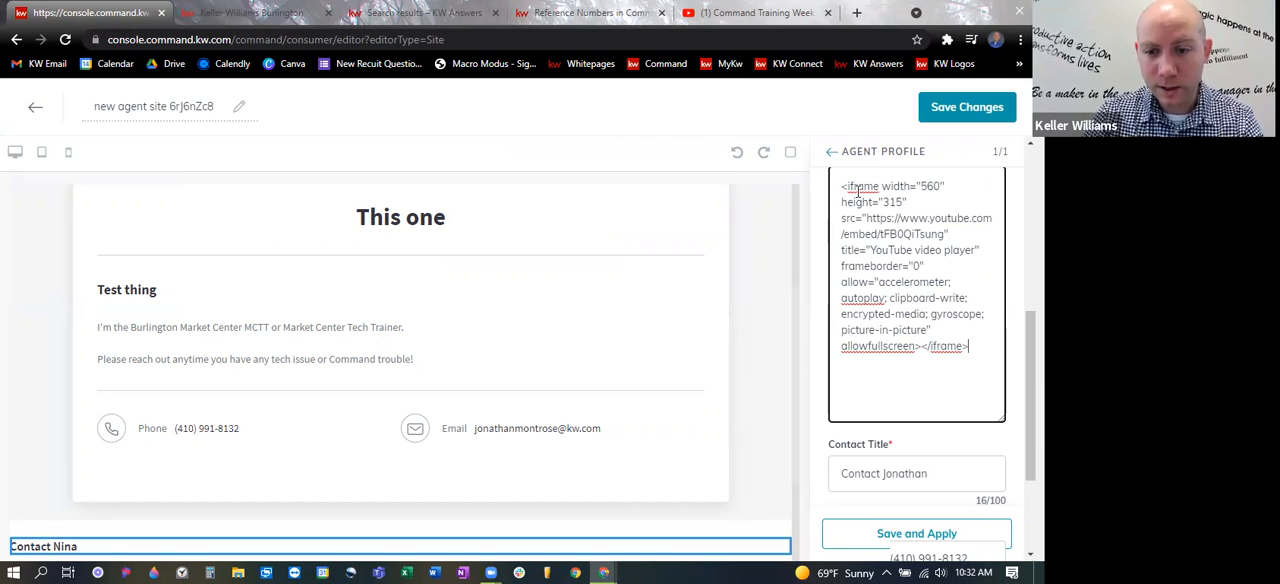
click(877, 535)
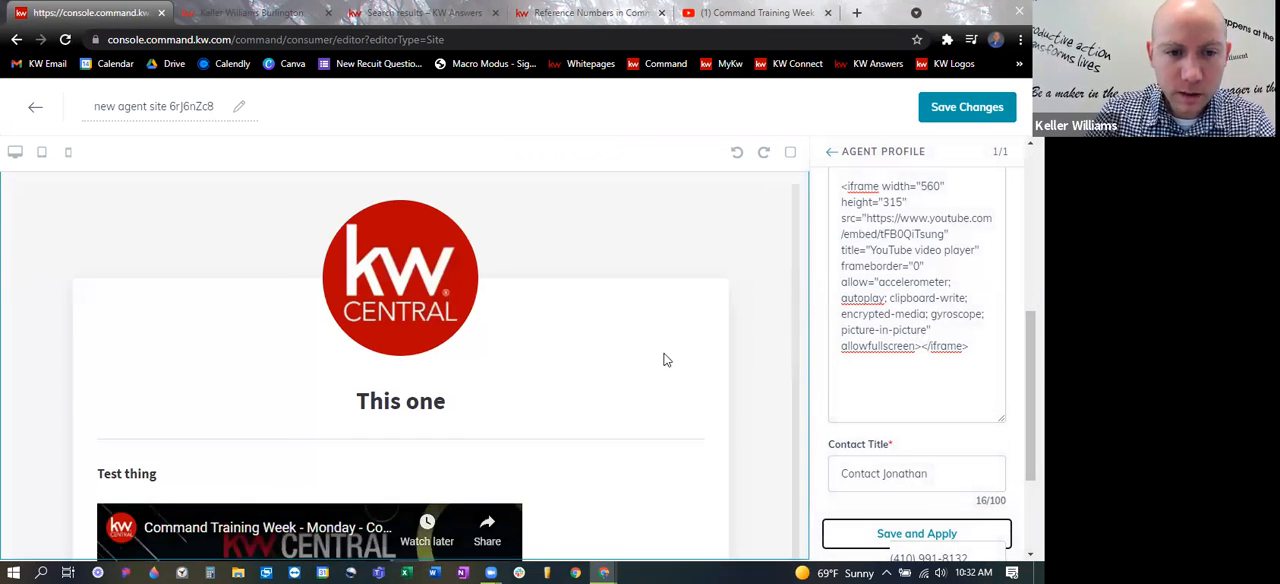
- Check the embedded video in the page preview and open the iframe code in the Agent Bio for editing
scroll(663, 362, down, 3)
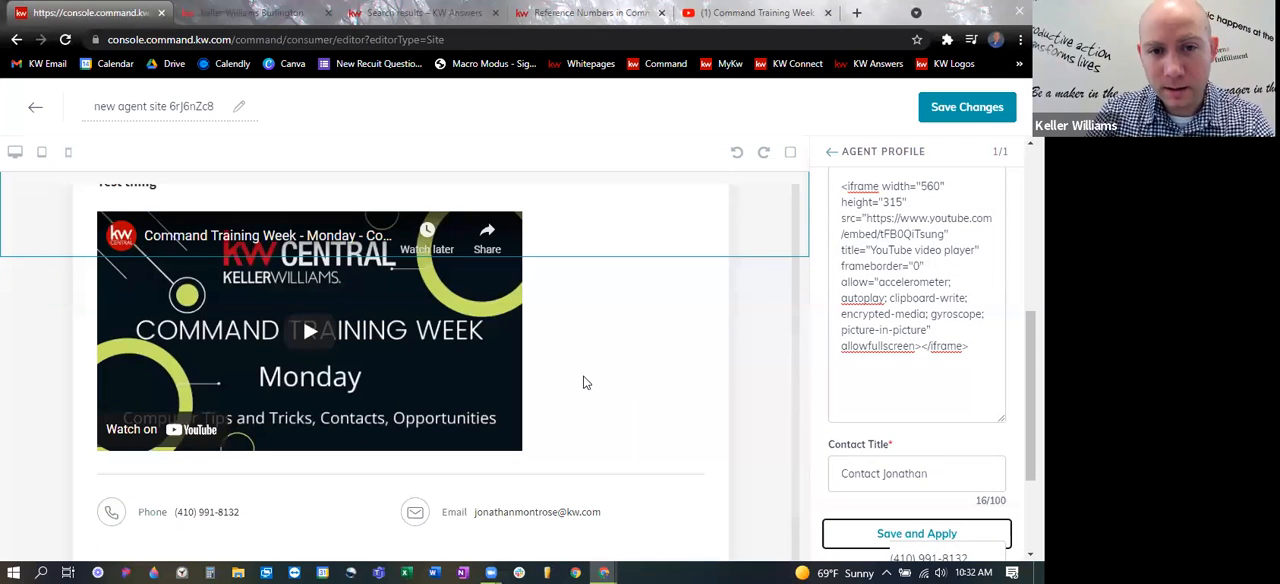
scroll(562, 430, down, 2)
scroll(580, 418, up, 2)
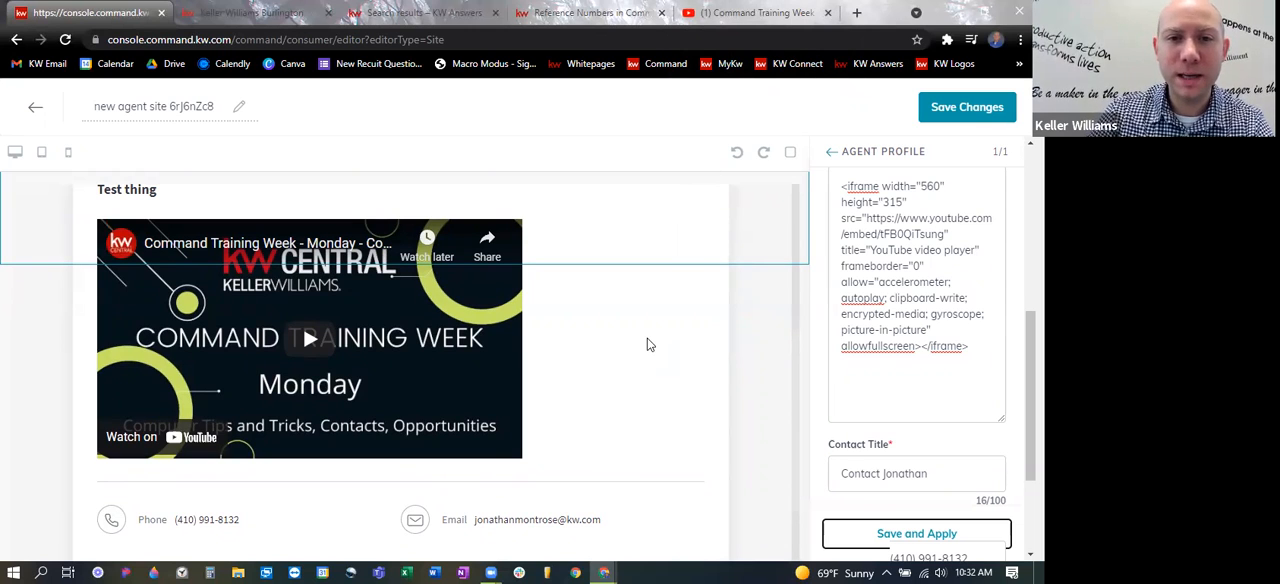
click(920, 188)
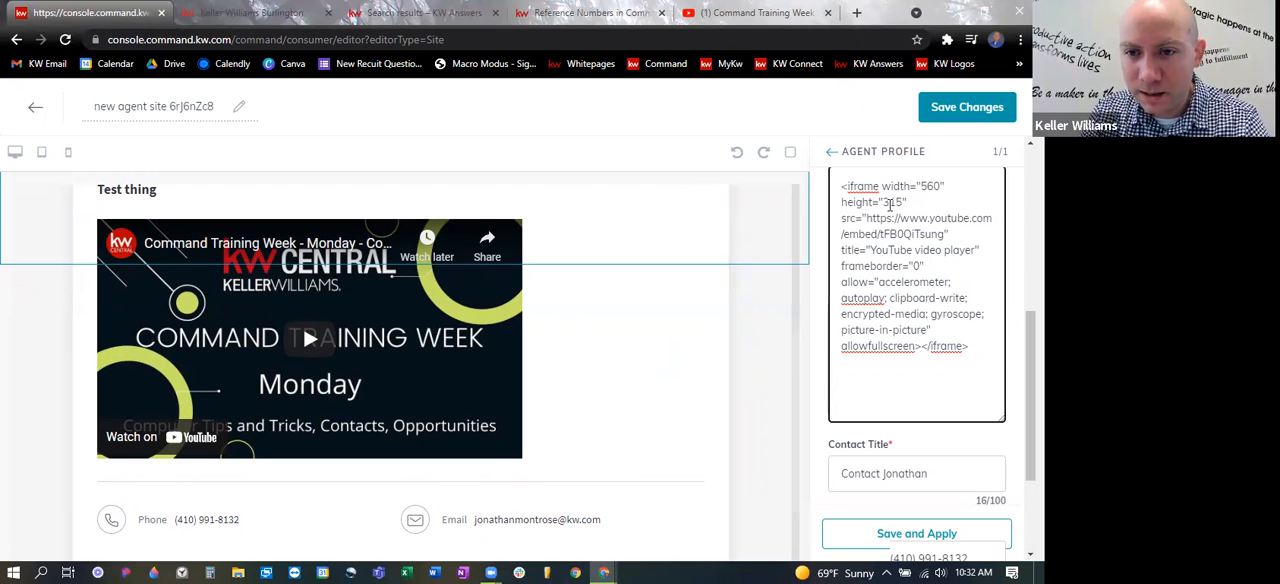
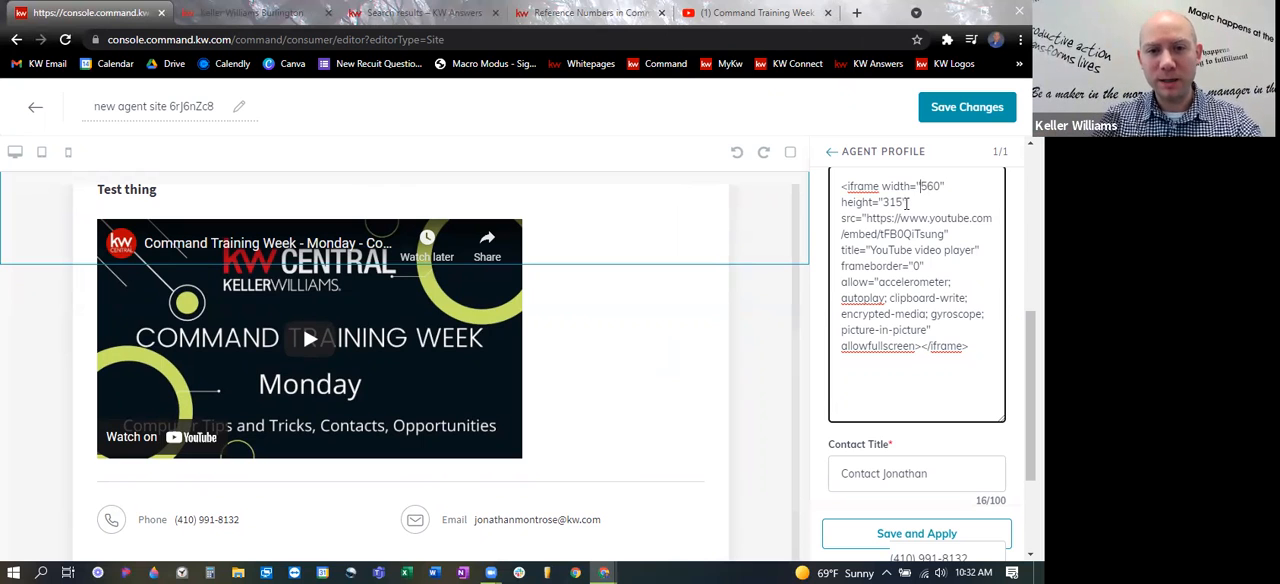
- Play the embedded training video briefly in the page preview and pause it
click(308, 340)
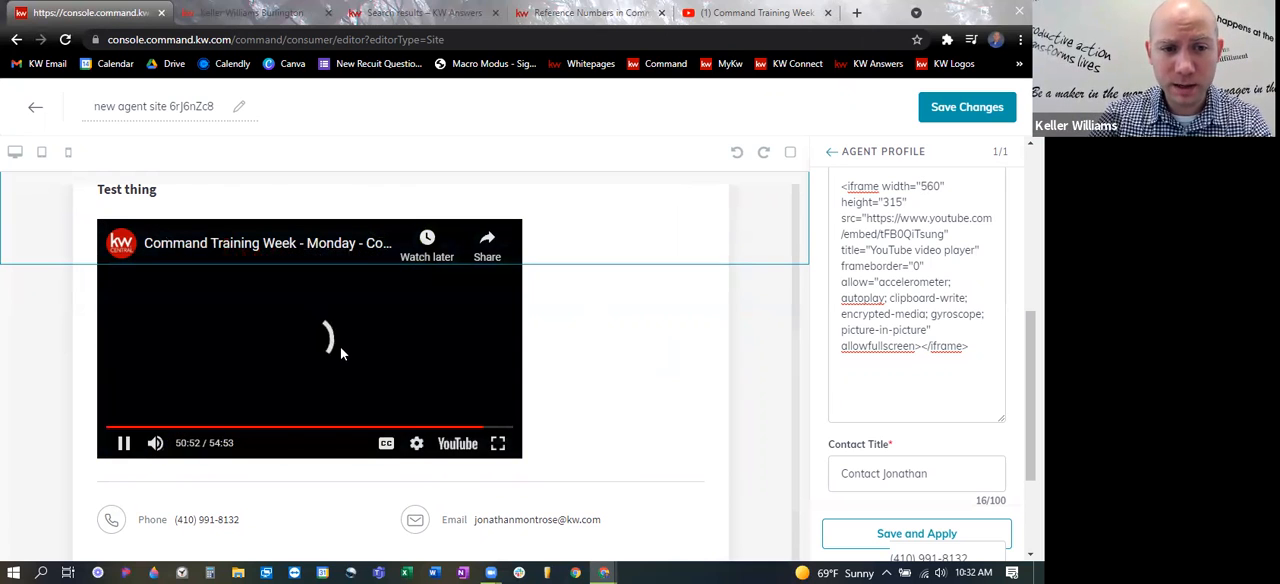
click(124, 443)
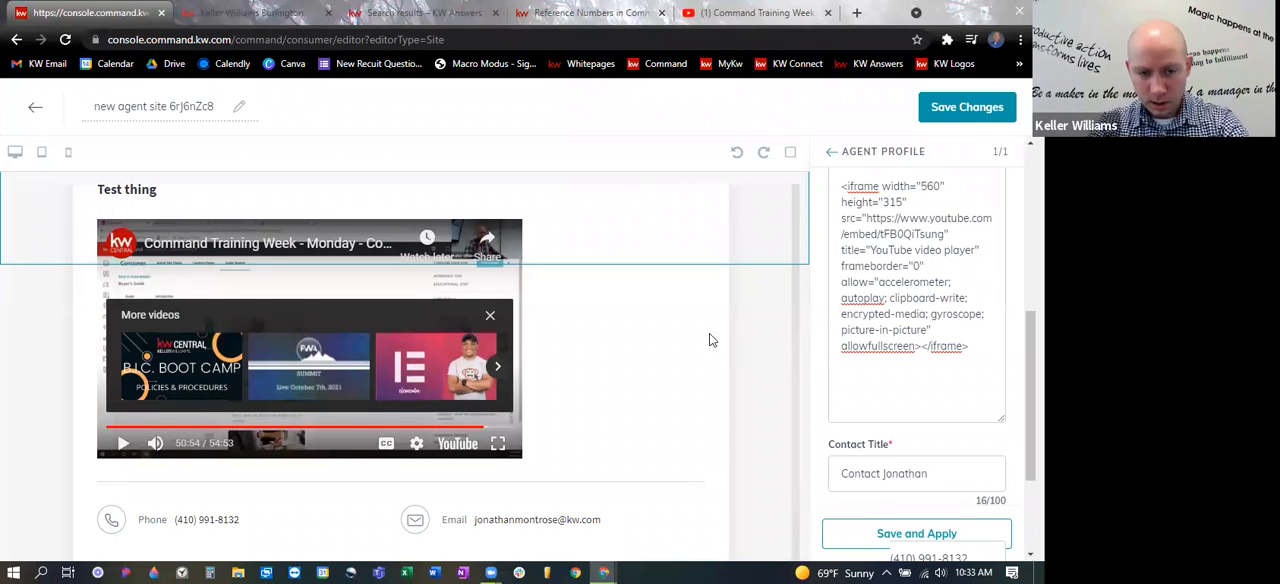
scroll(645, 366, up, 1)
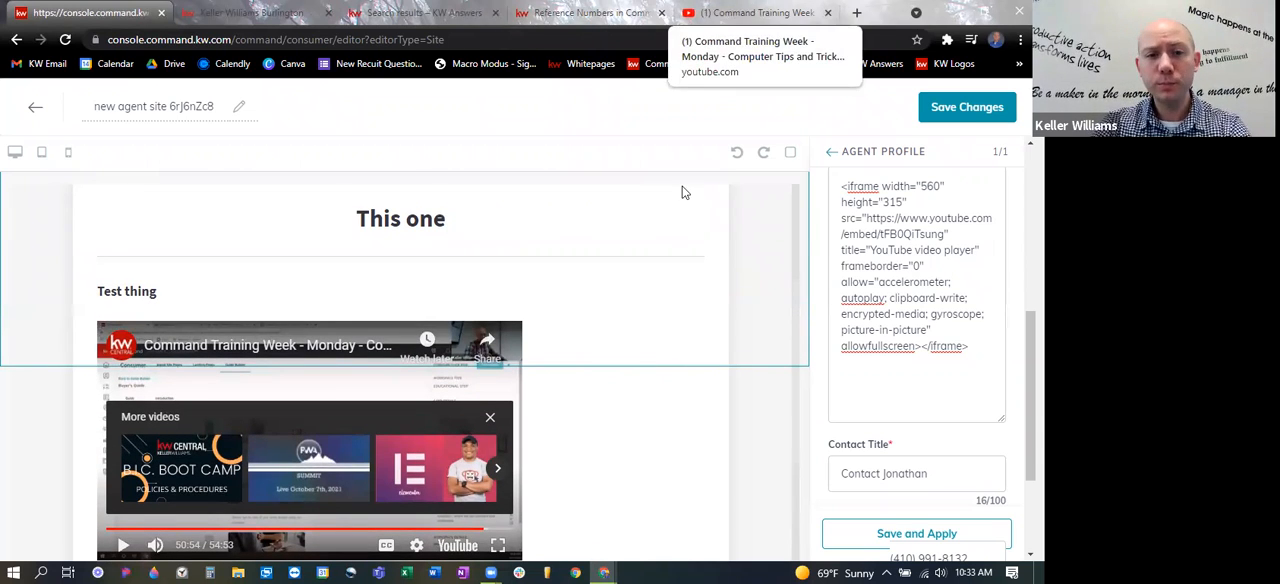
scroll(403, 275, up, 2)
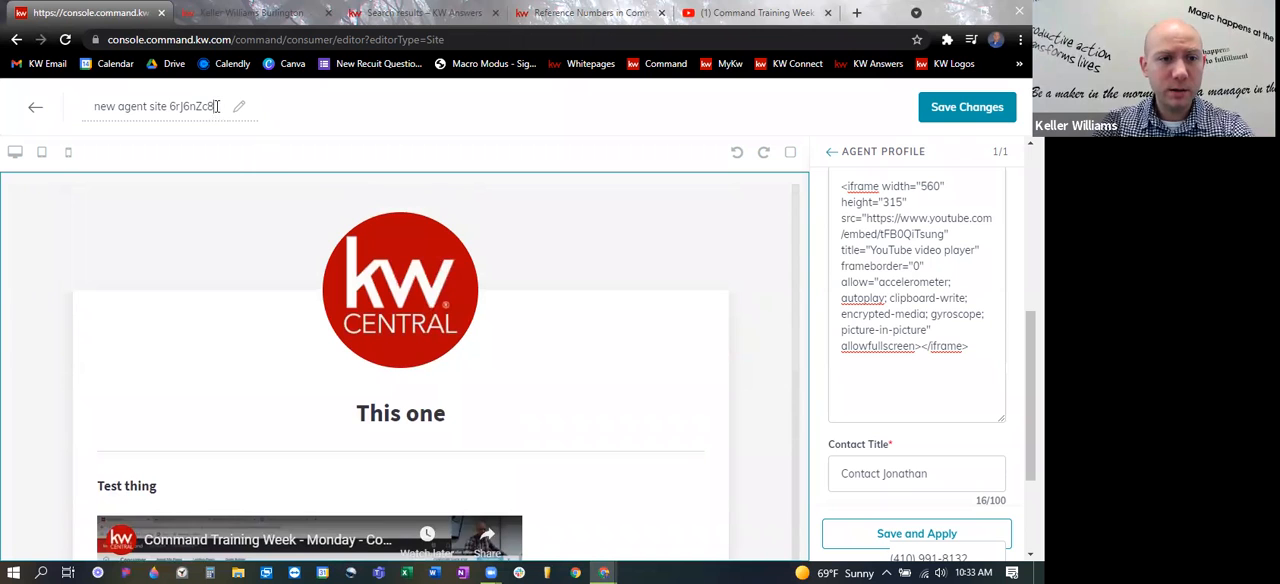
- Rename the page as Friday Example, save the changes, and continue to the site and app settings
drag(217, 106, 78, 107)
text(Friday Example)
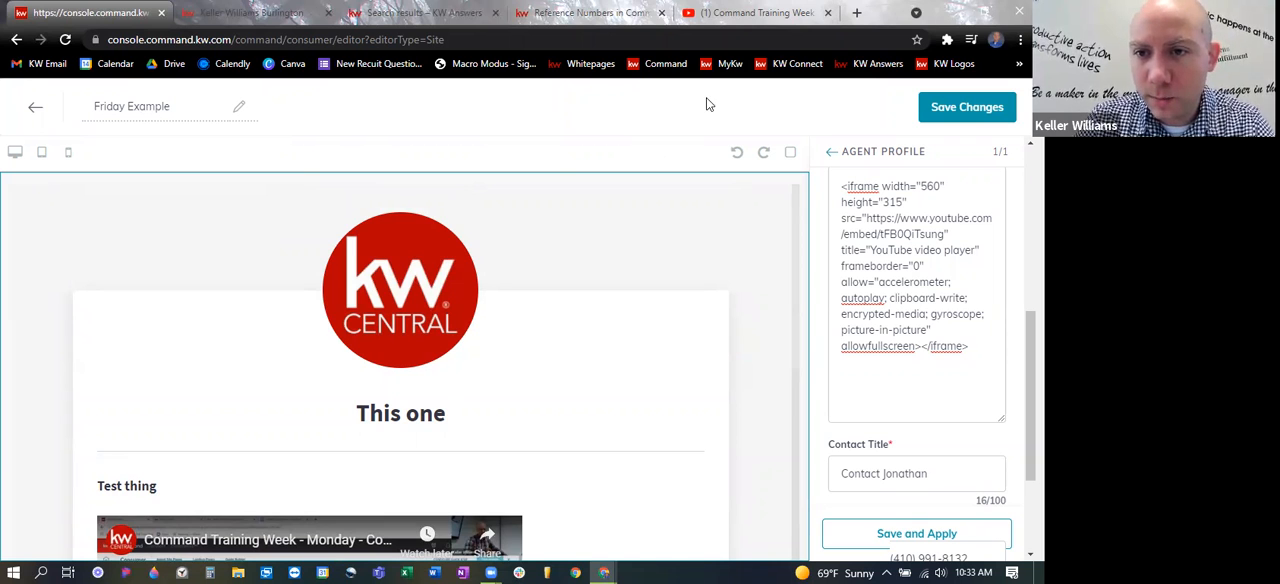
click(975, 107)
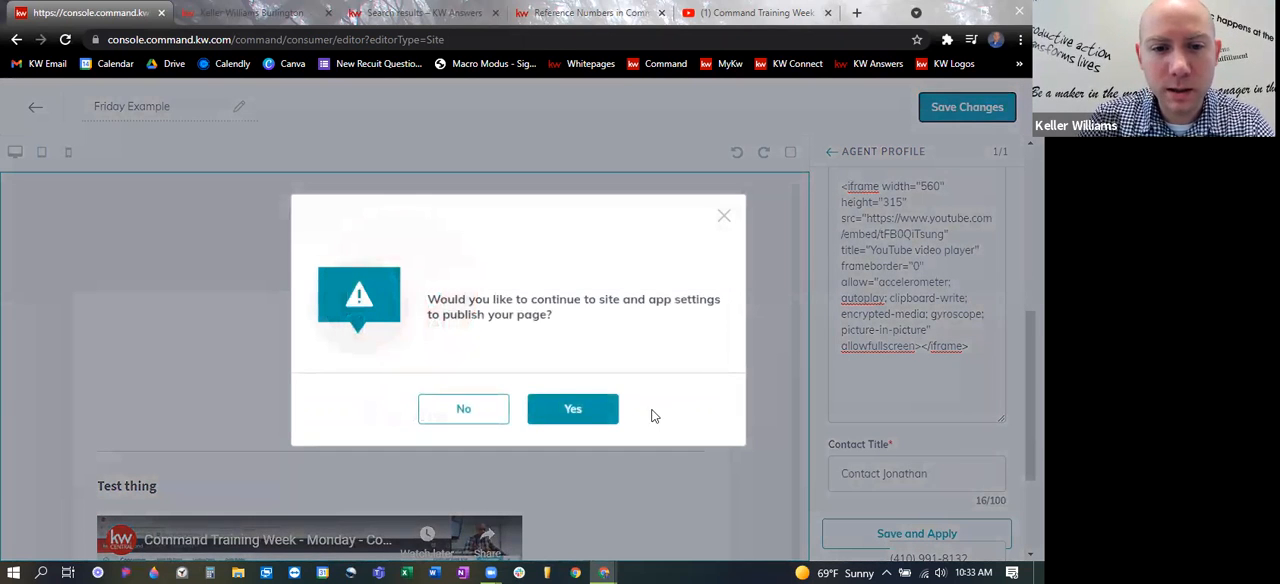
click(572, 410)
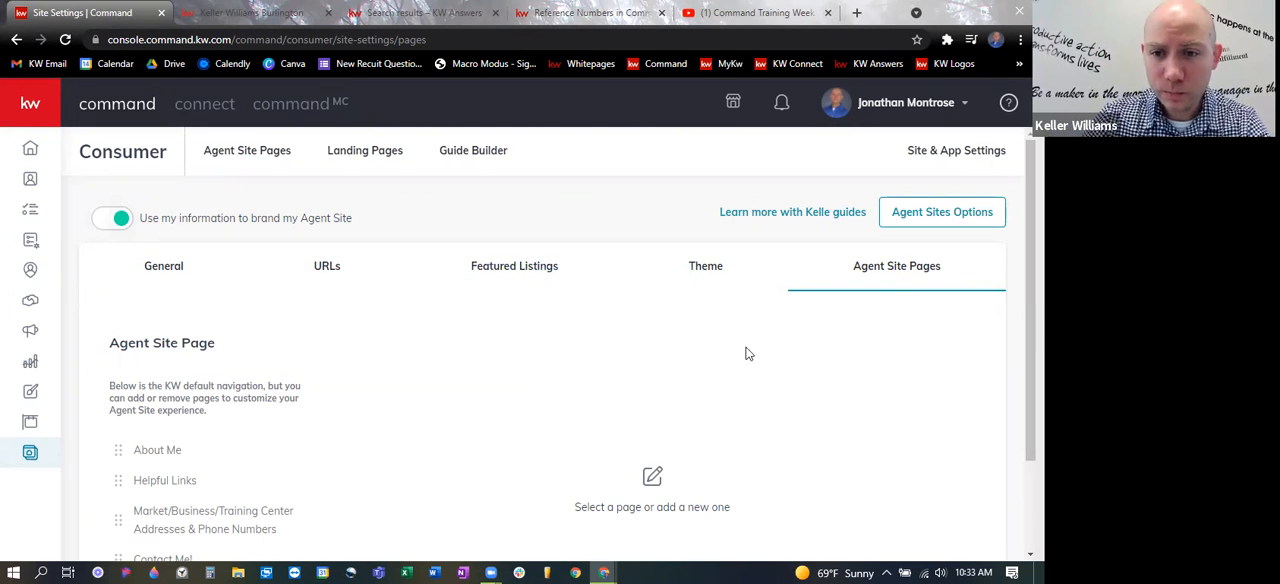
- Check the saved Friday Example page in the list of agent site pages and view its available actions
scroll(450, 283, down, 2)
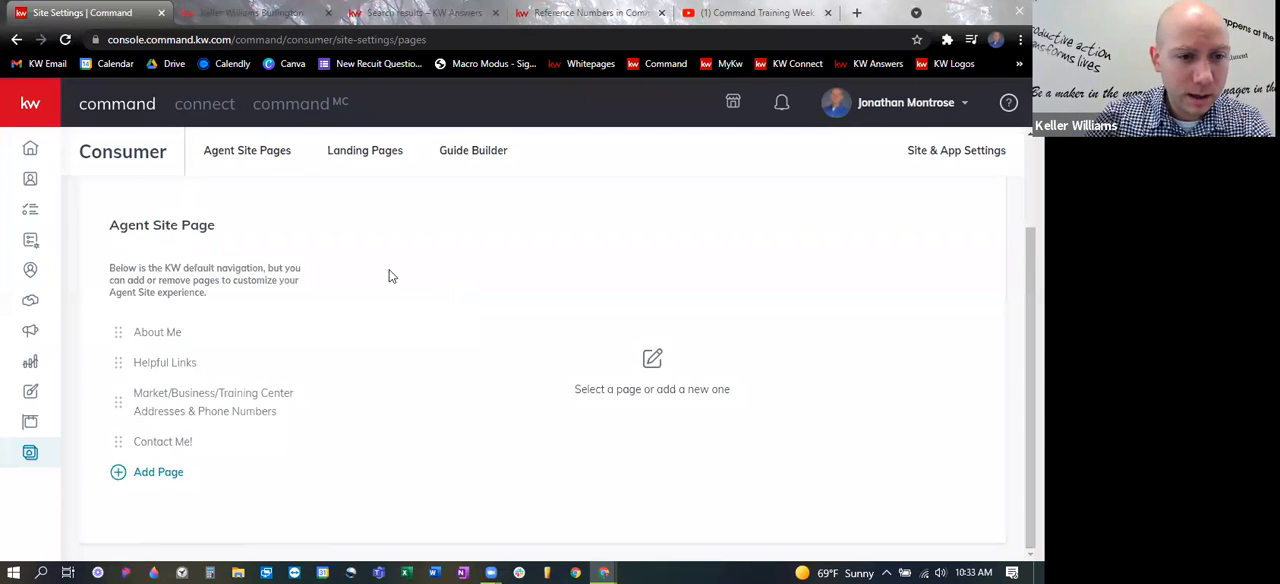
click(232, 158)
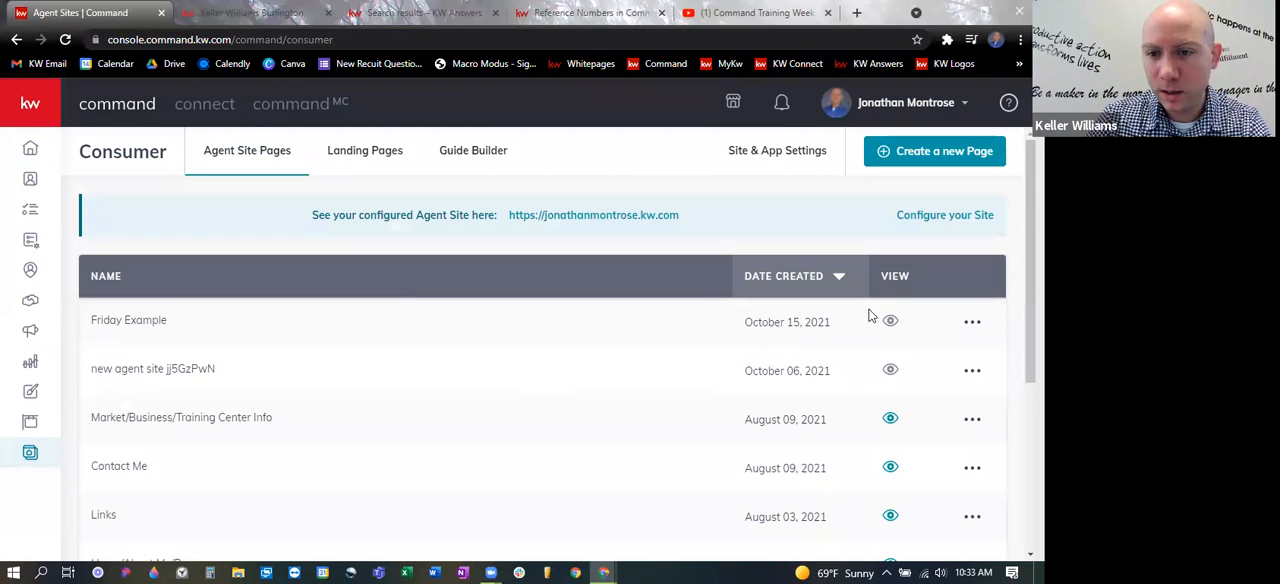
click(973, 325)
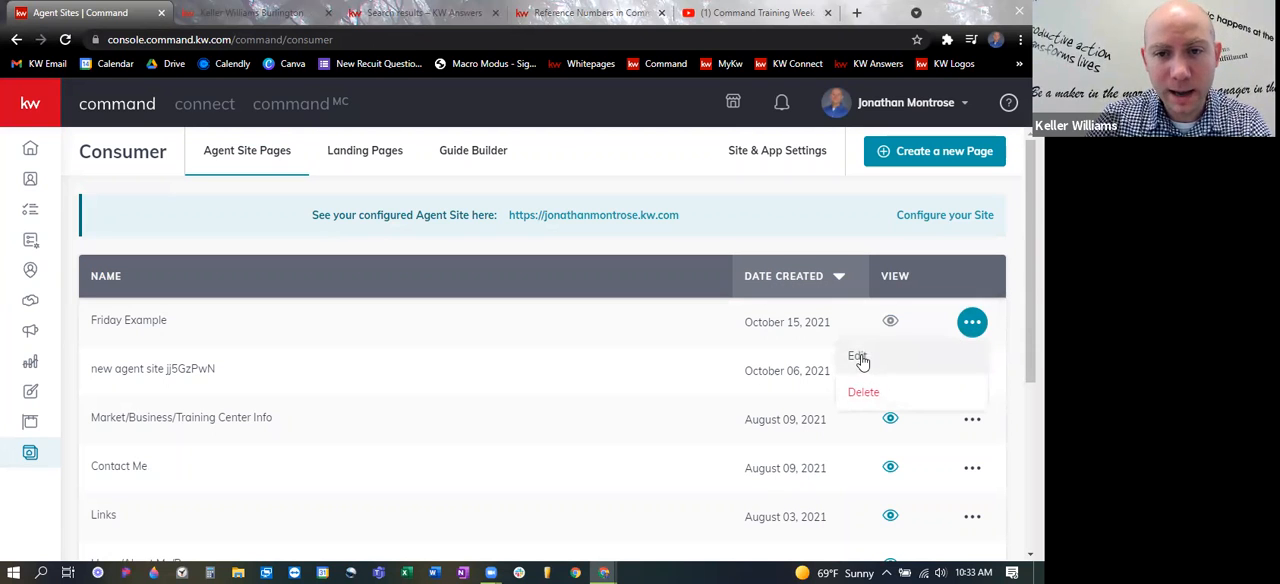
click(360, 266)
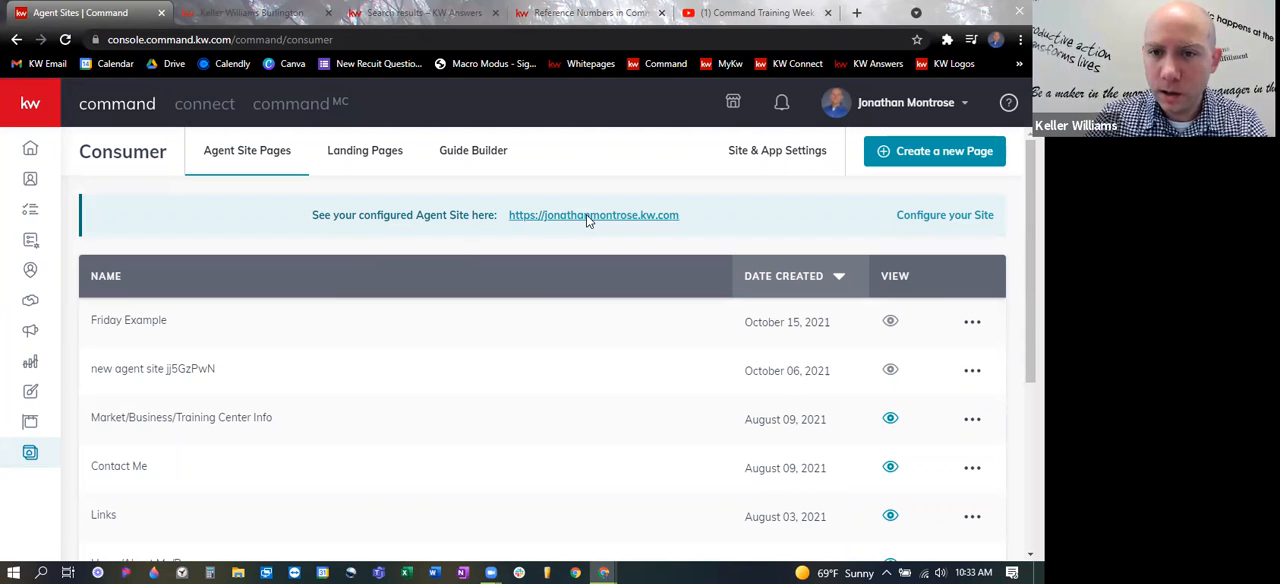
- Add a page to the agent site navigation in Site & App Settings, using Friday Example as its source
click(776, 155)
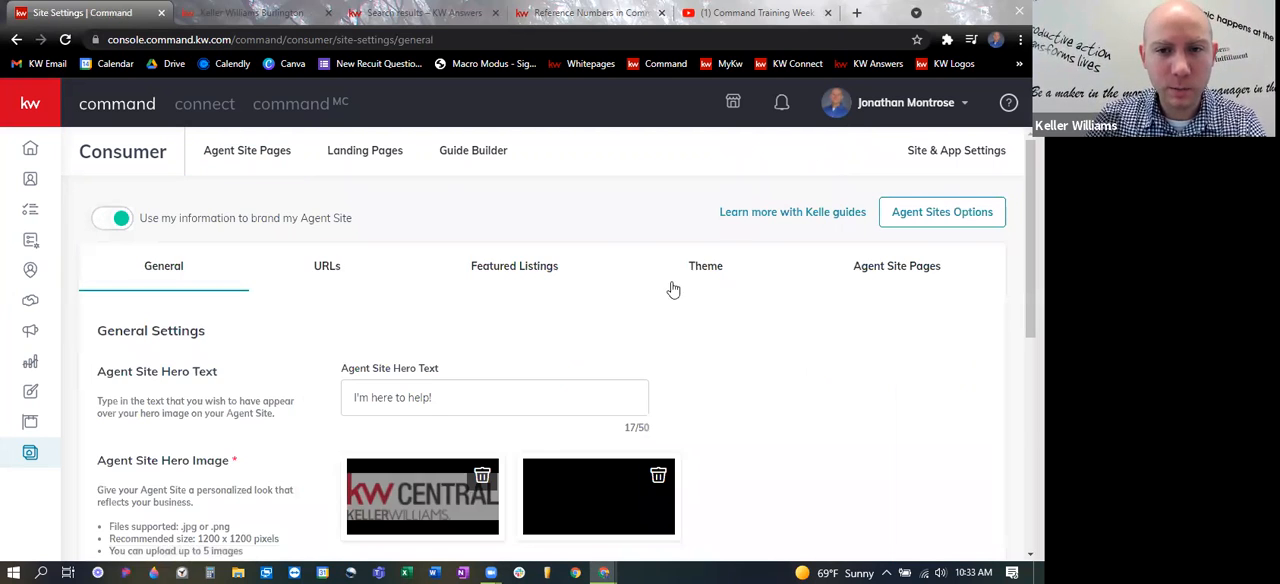
click(884, 272)
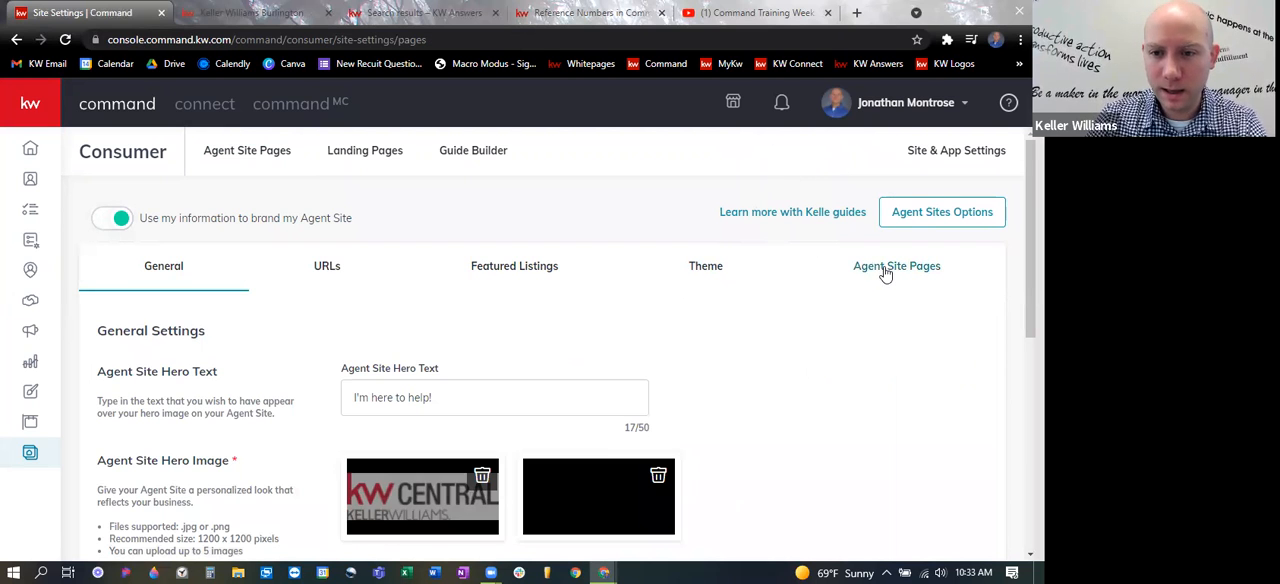
scroll(428, 326, down, 2)
click(160, 474)
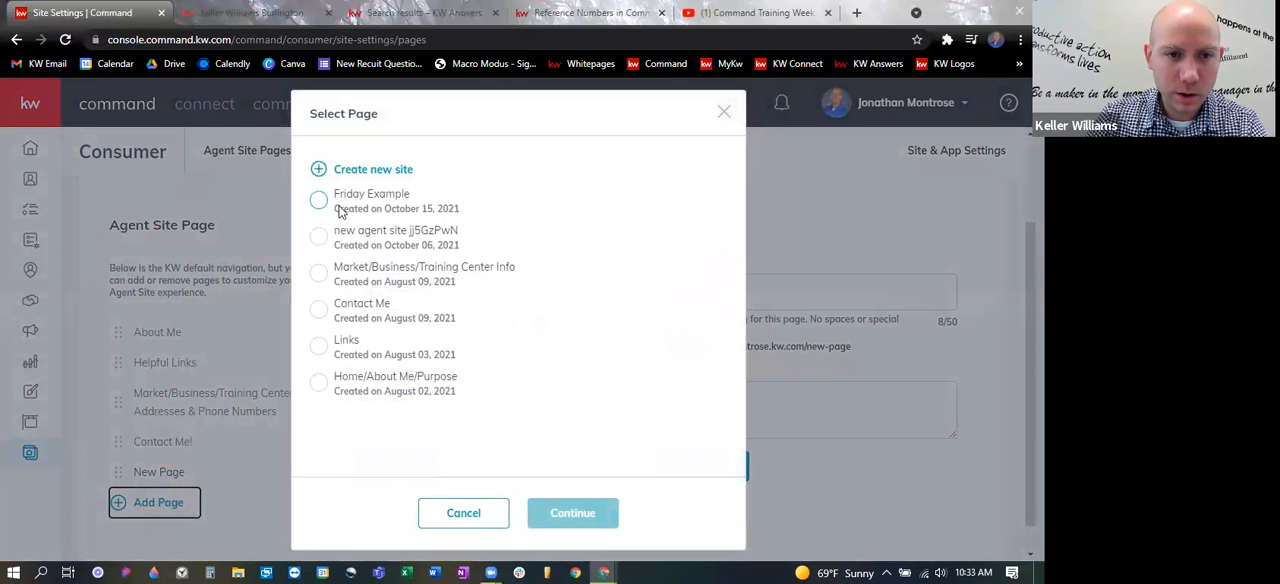
click(318, 200)
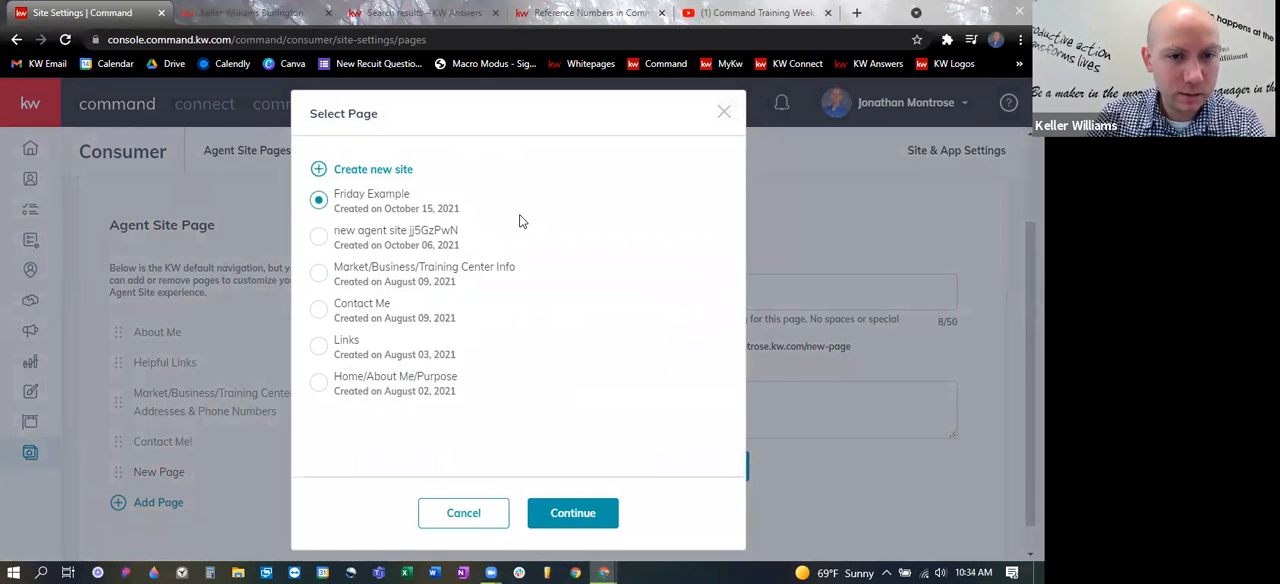
click(569, 505)
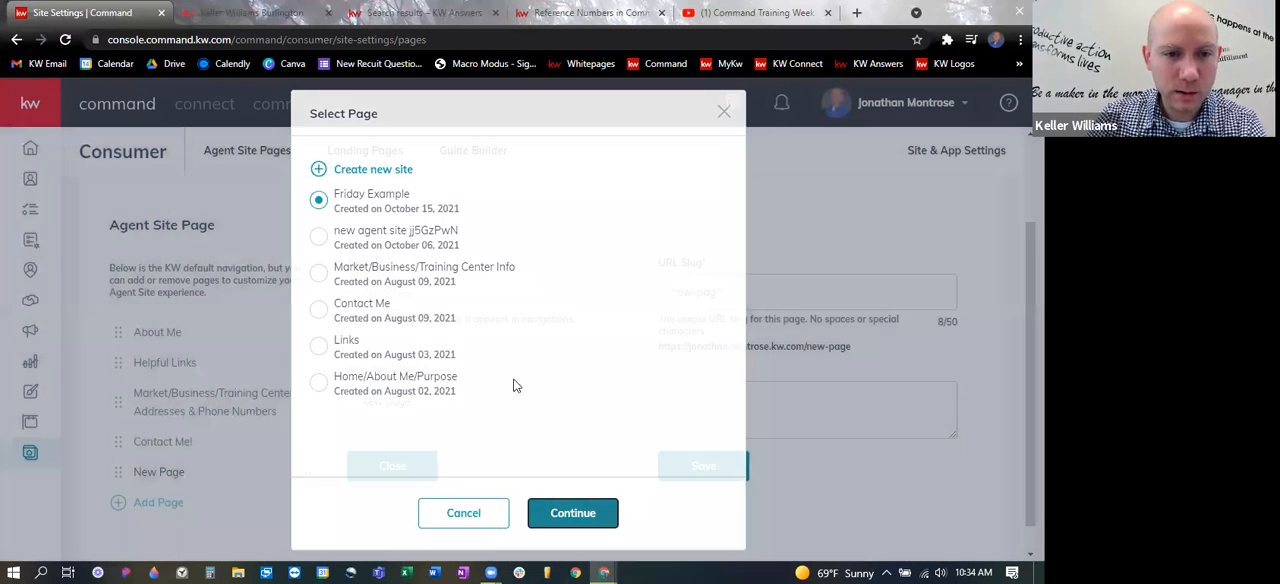
- Set the new agent site page's title to "Videos!"
click(476, 258)
key(ctrl+a)
text(Friday)
key(BackSpace)
key(BackSpace)
key(BackSpace)
key(BackSpace)
key(BackSpace)
key(BackSpace)
key(BackSpace)
key(BackSpace)
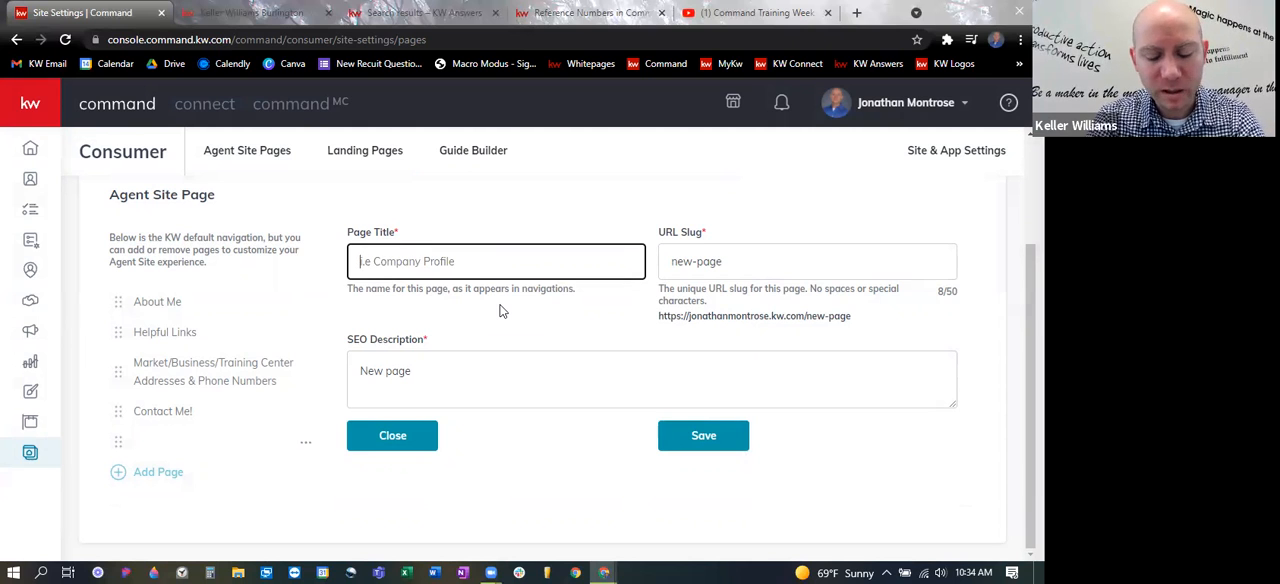
text(VIde)
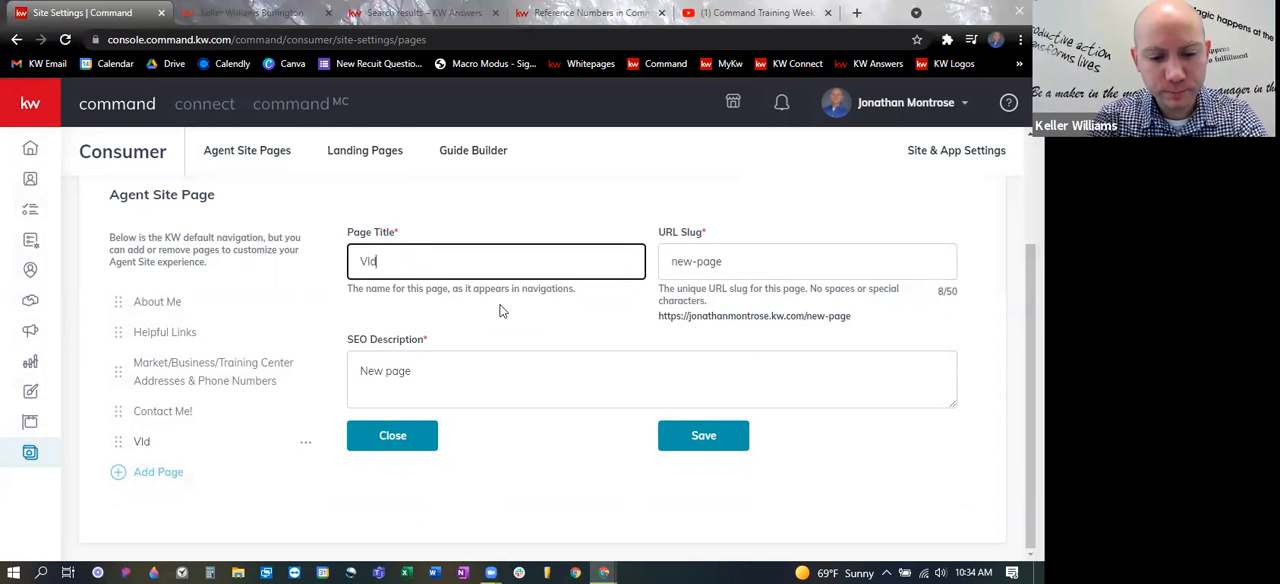
key(BackSpace)
key(BackSpace)
key(BackSpace)
text(ideos!)
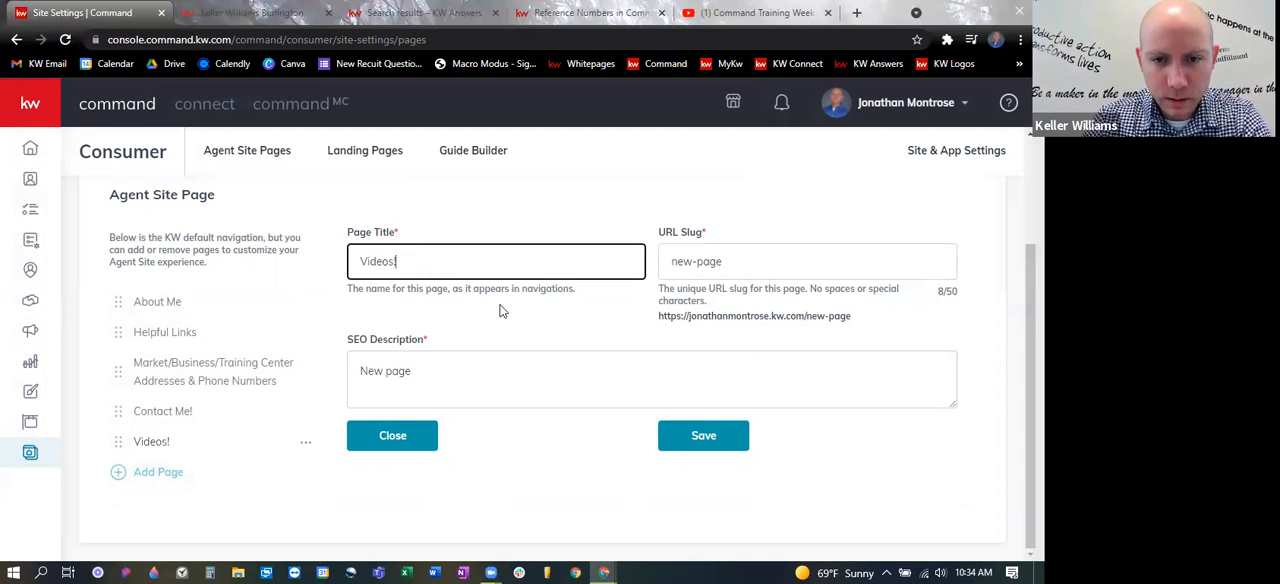
- Set the Videos! page's URL slug to You-Tube and check the resulting web address
click(741, 261)
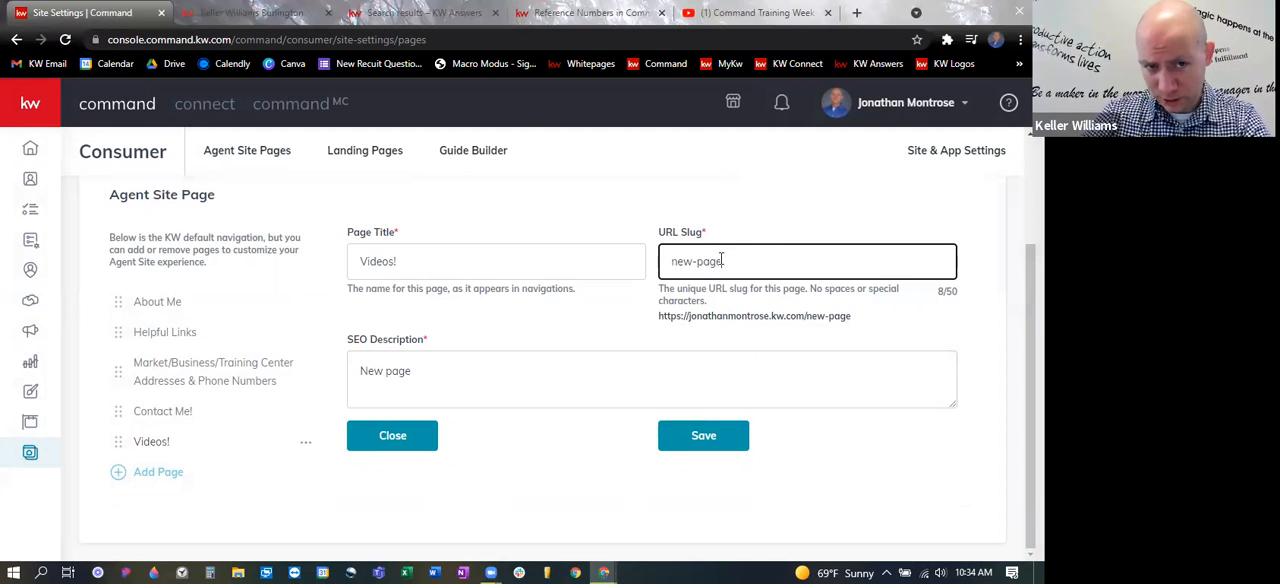
drag(440, 39, 231, 38)
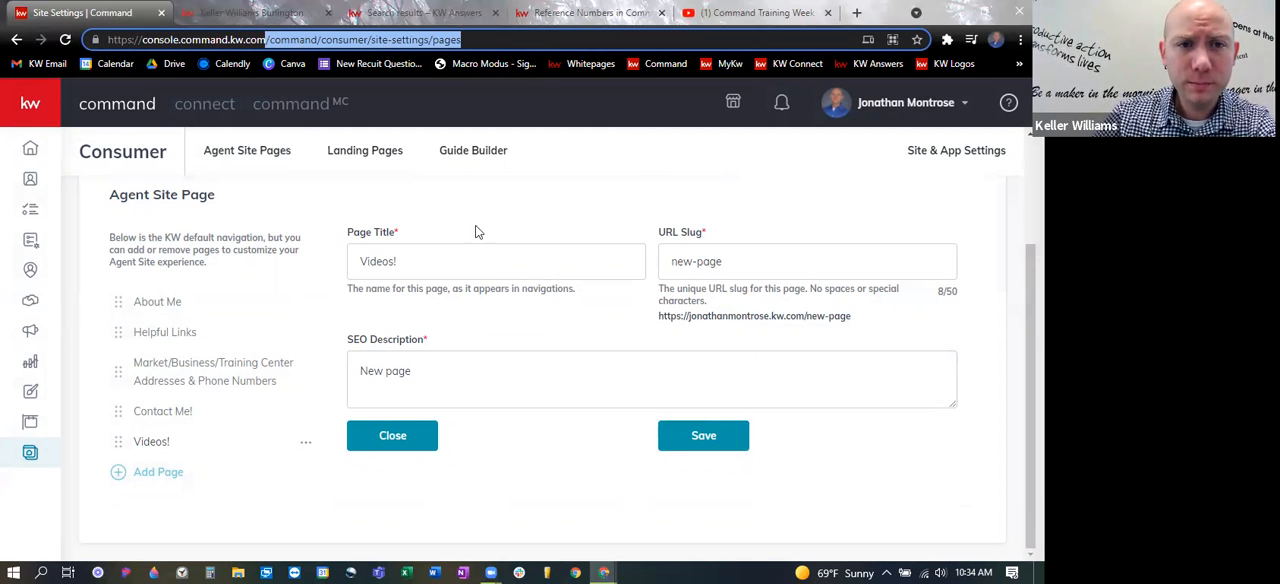
click(742, 265)
double_click(711, 262)
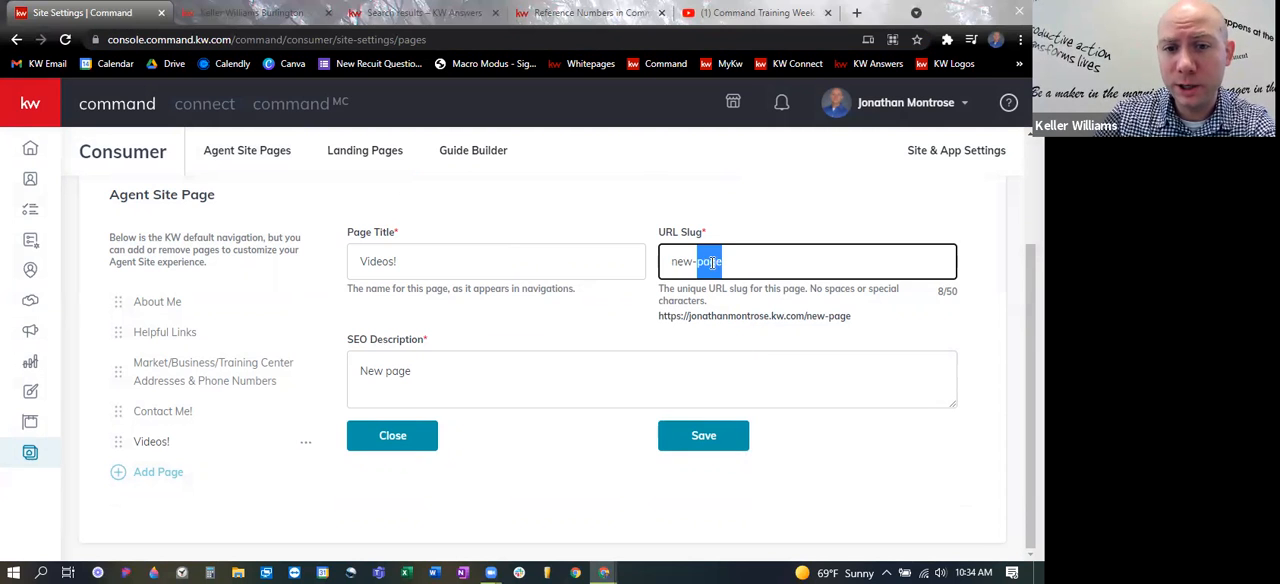
drag(727, 262, 661, 262)
text(You)
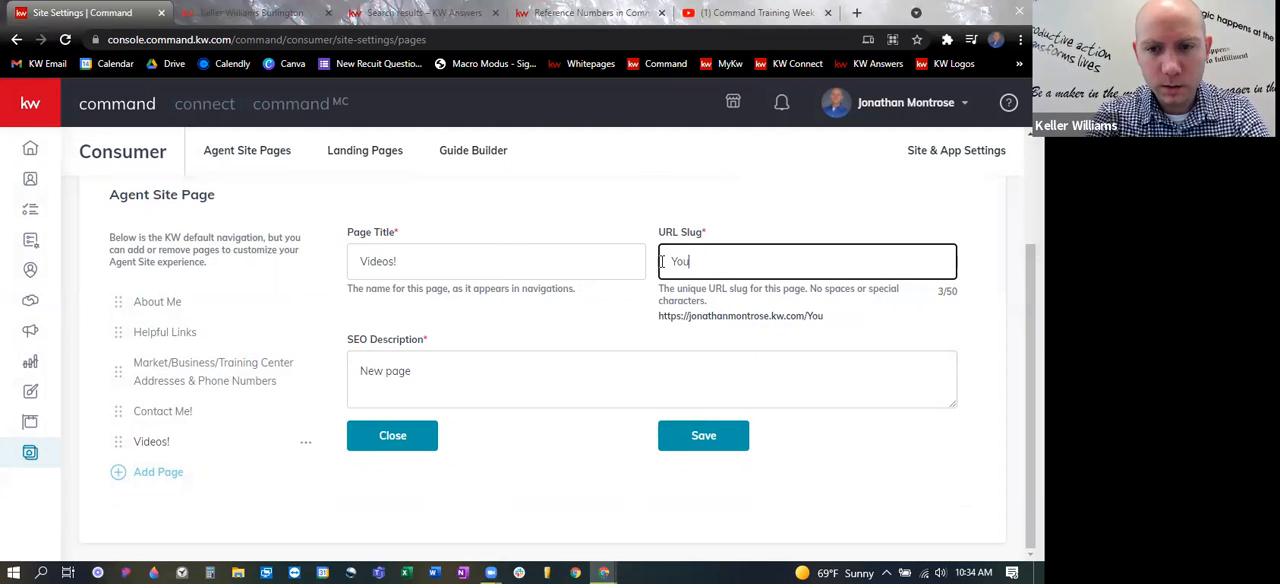
text(Tube)
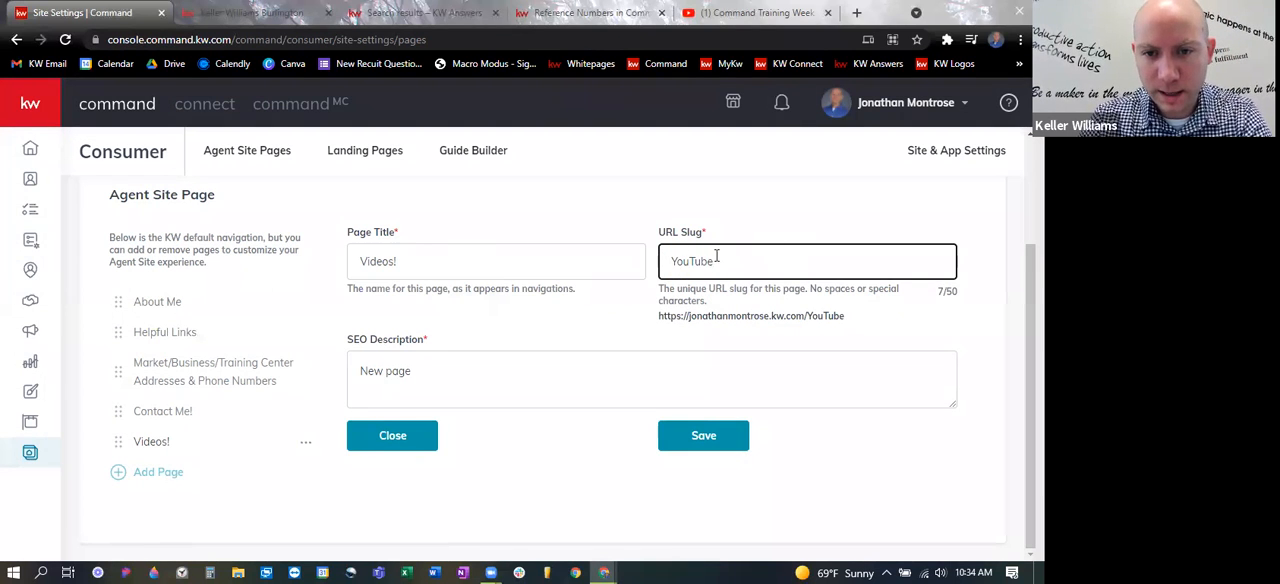
click(690, 262)
text(-)
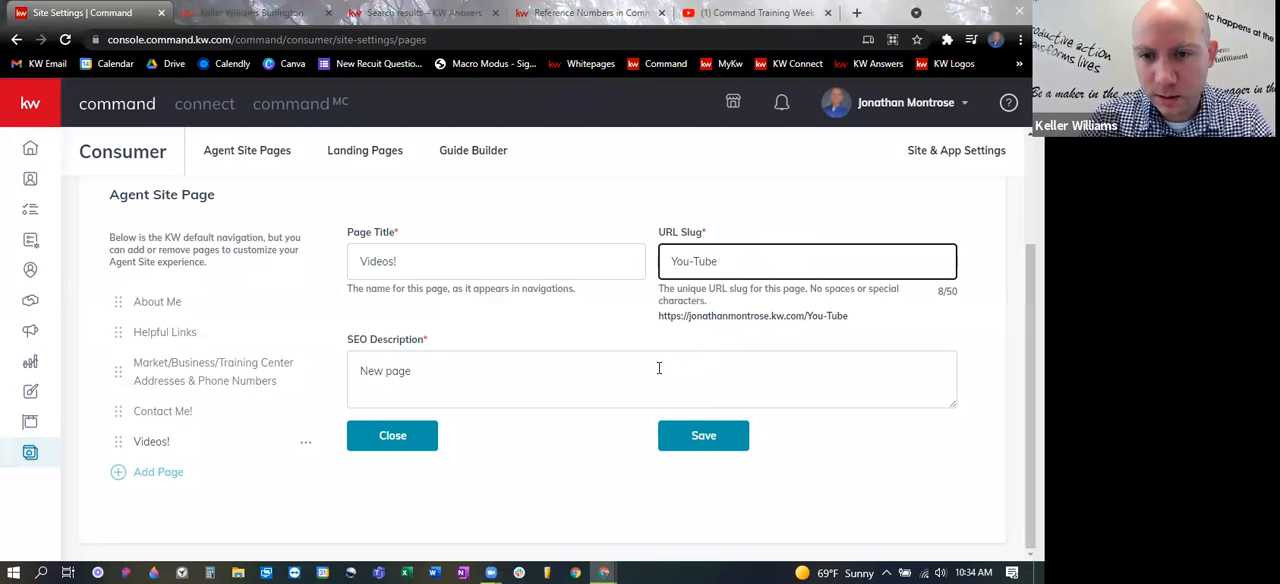
drag(850, 318, 650, 316)
click(699, 318)
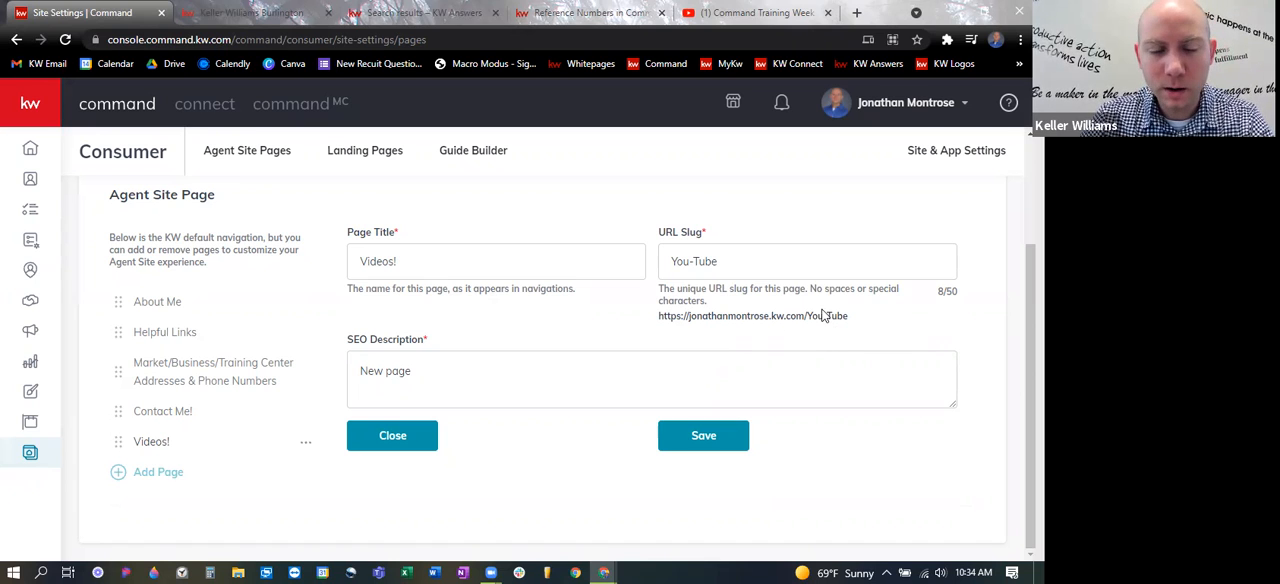
- Replace the Videos! page's SEO description with "Command Training" and save the page settings
triple_click(376, 365)
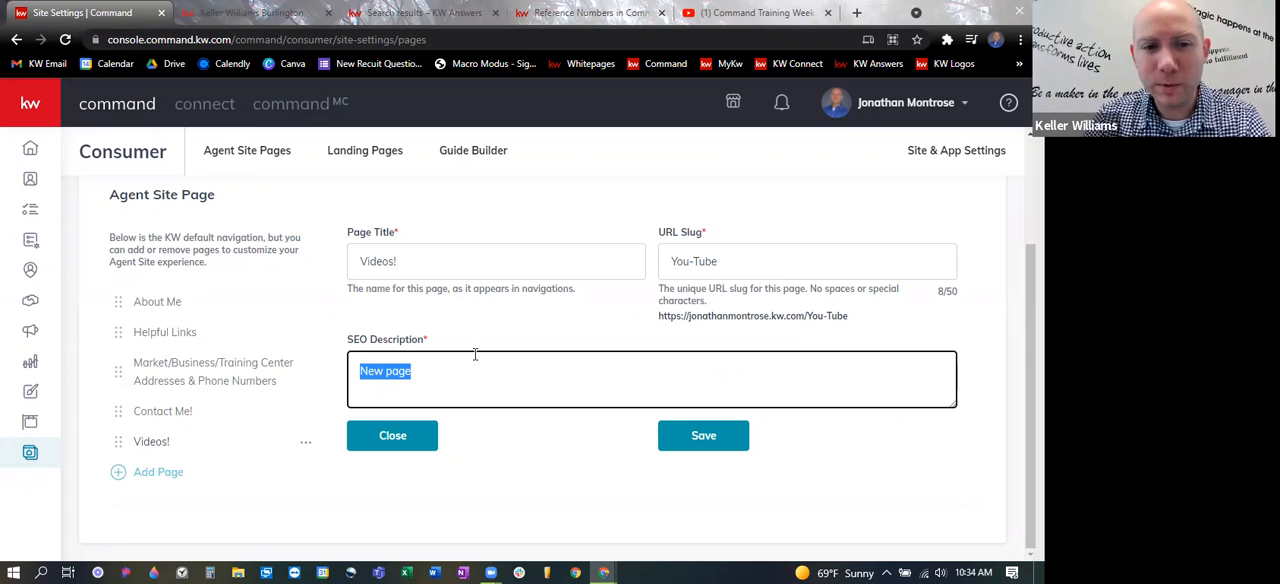
click(486, 375)
triple_click(391, 371)
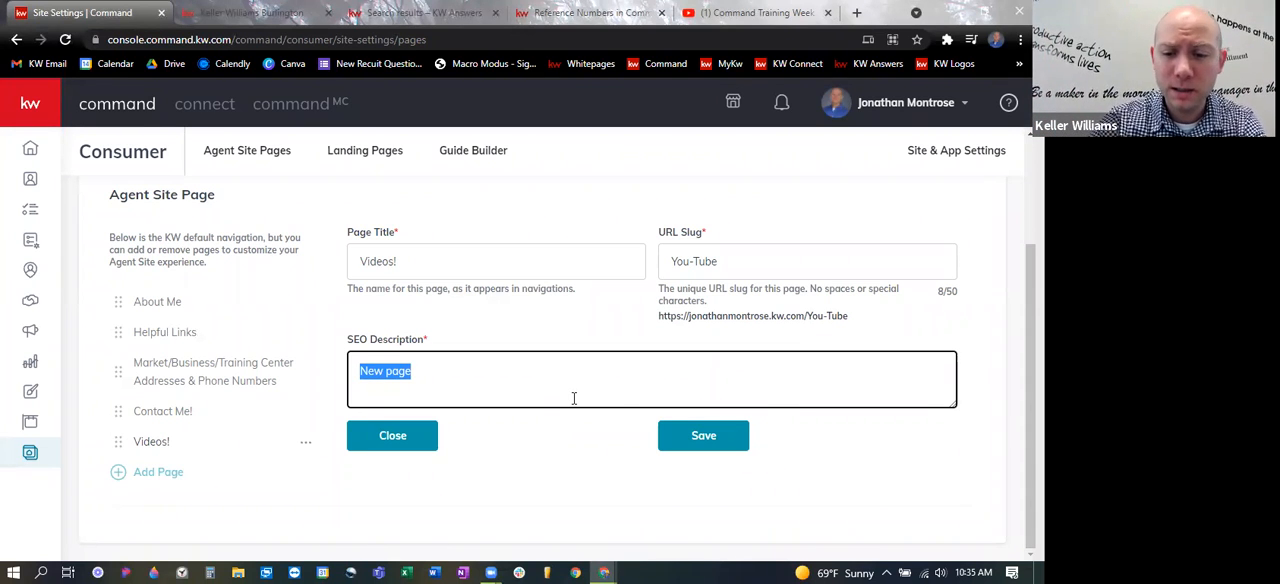
key(BackSpace)
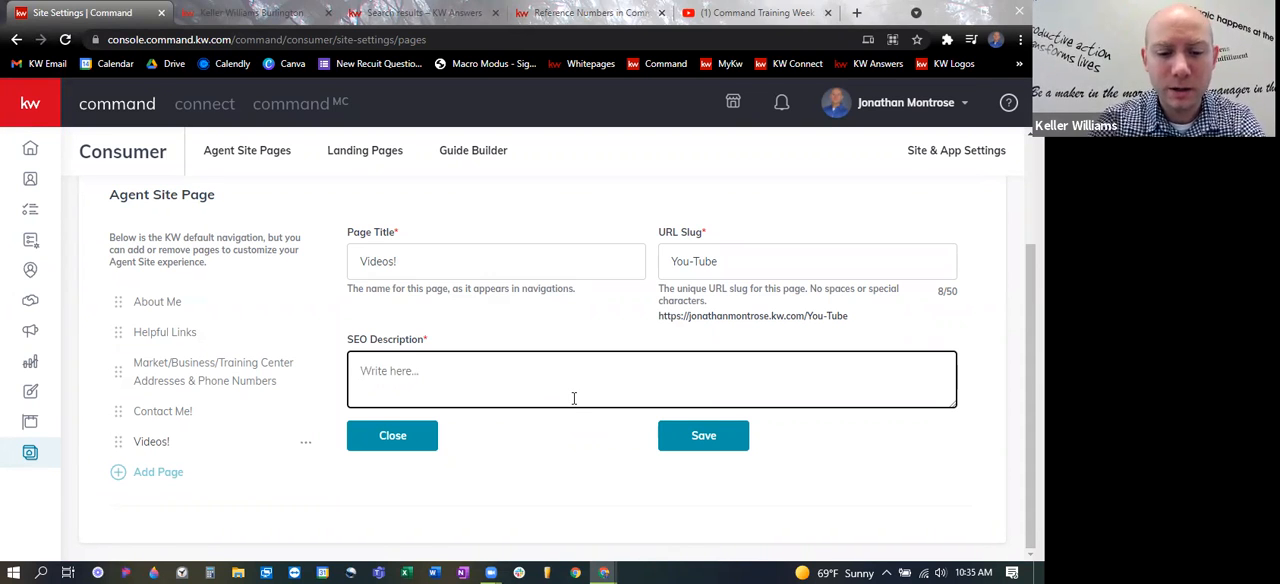
text(Command Training)
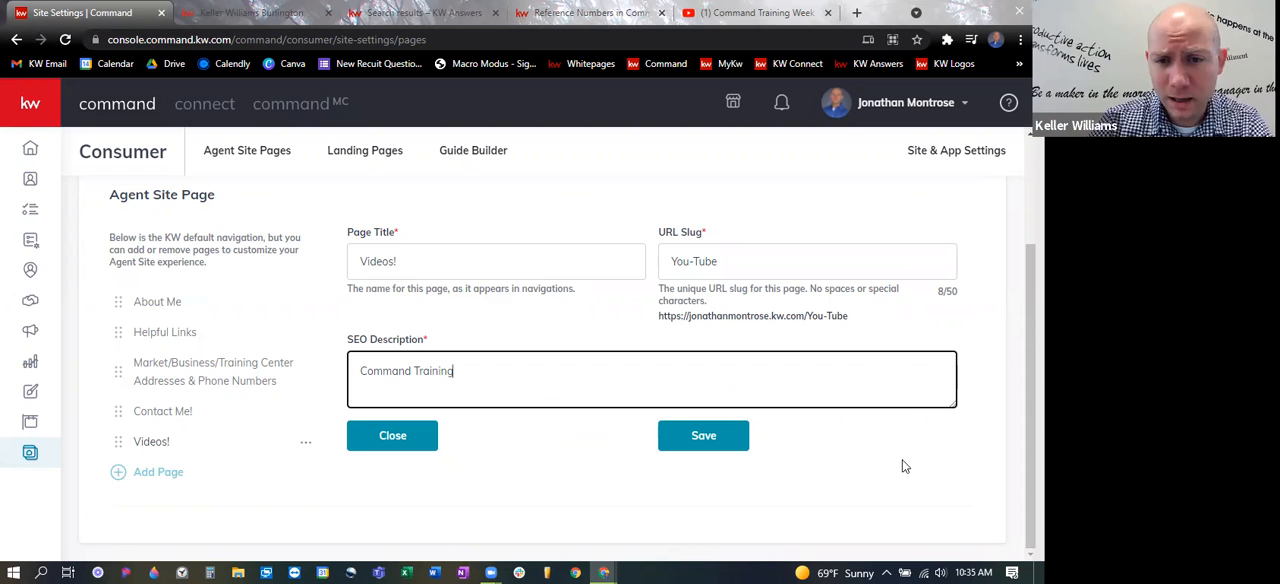
click(690, 440)
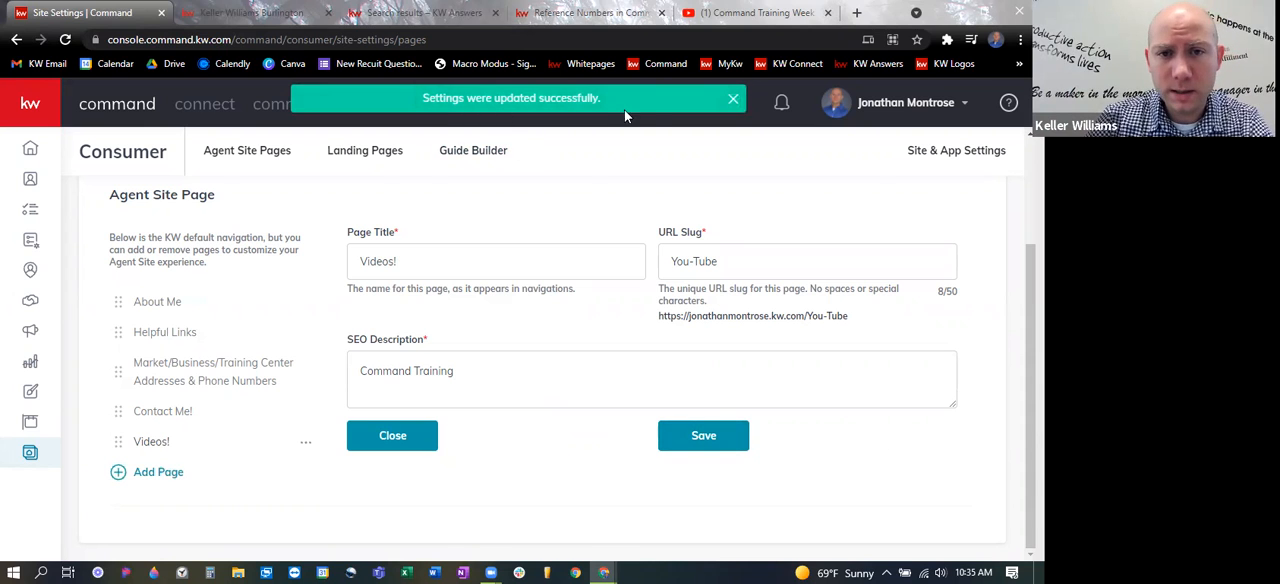
- Switch to the live agent site, reload it, and open the Videos! page from its navigation
click(262, 10)
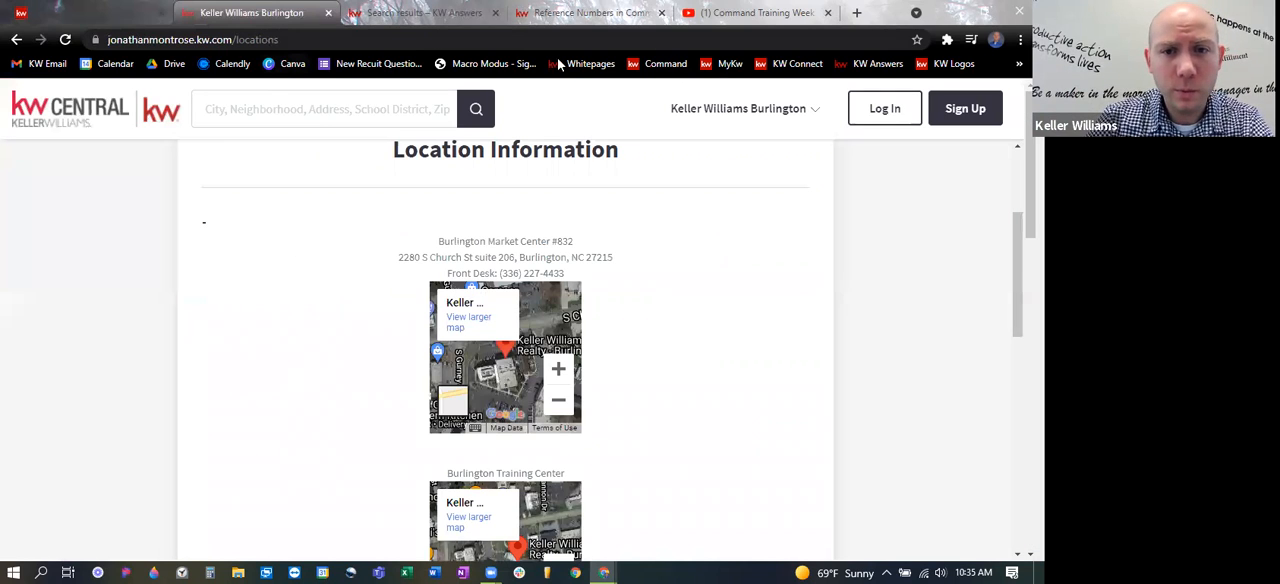
click(731, 113)
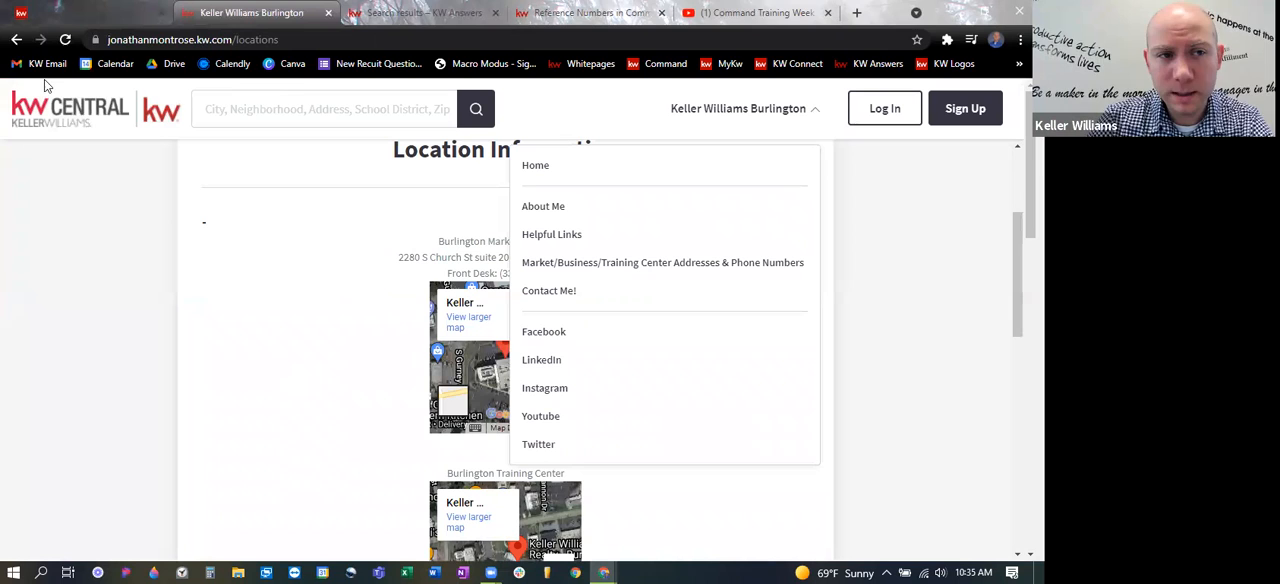
click(64, 42)
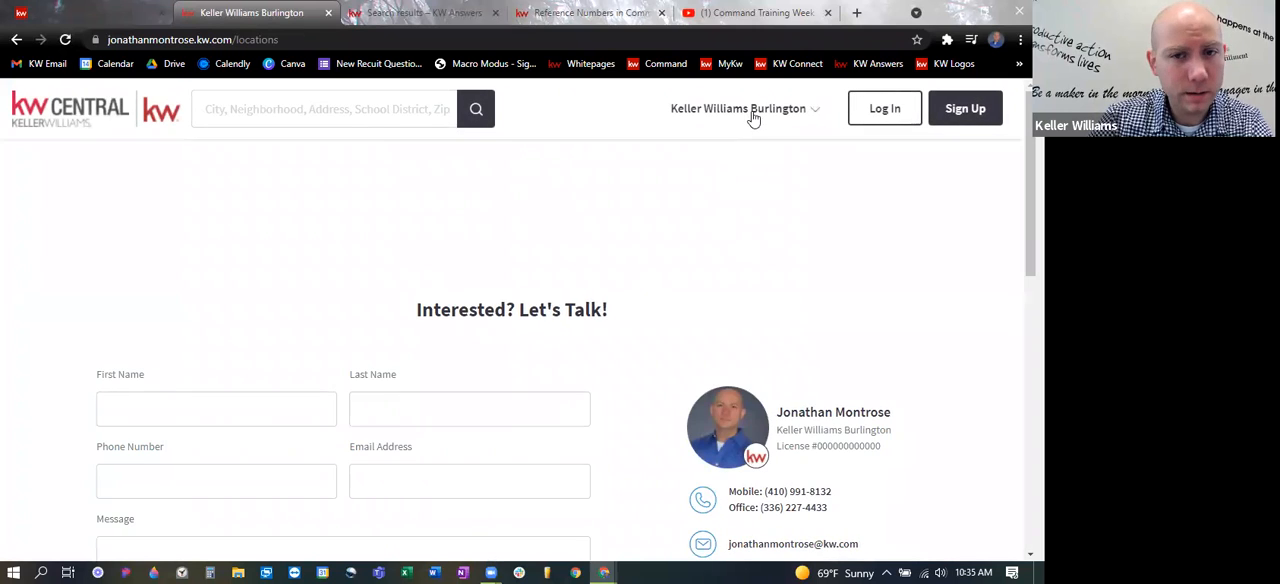
click(754, 115)
click(539, 322)
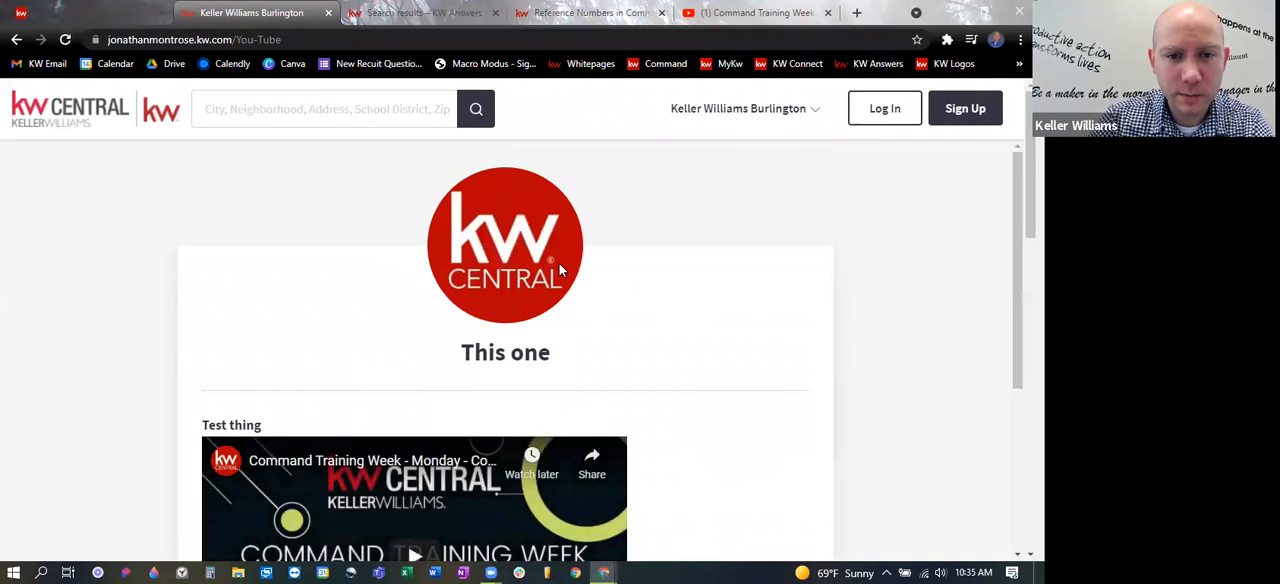
- Look over the live Videos! page, start the embedded Command Training Week video briefly to test it, and pause it
scroll(644, 293, down, 3)
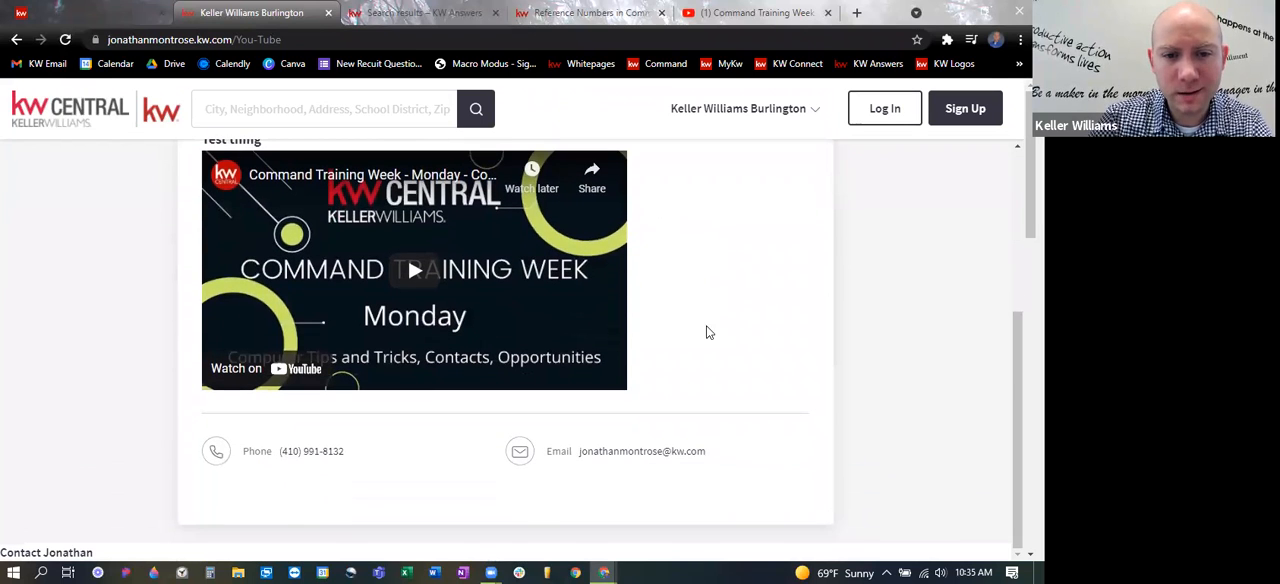
scroll(674, 357, up, 1)
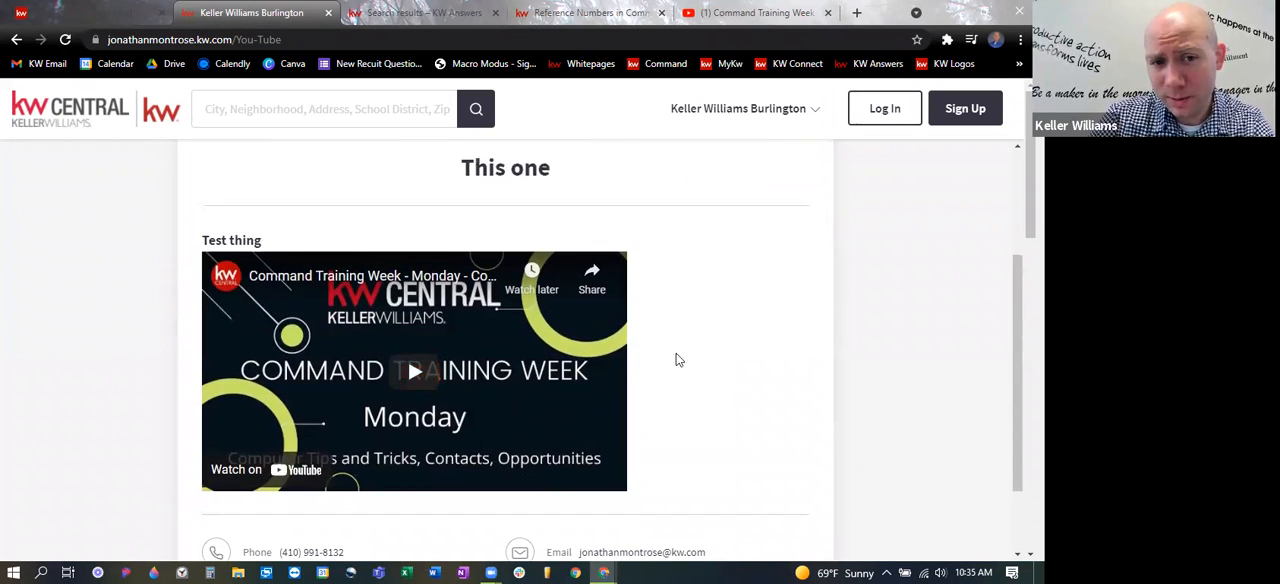
scroll(703, 397, down, 1)
click(401, 277)
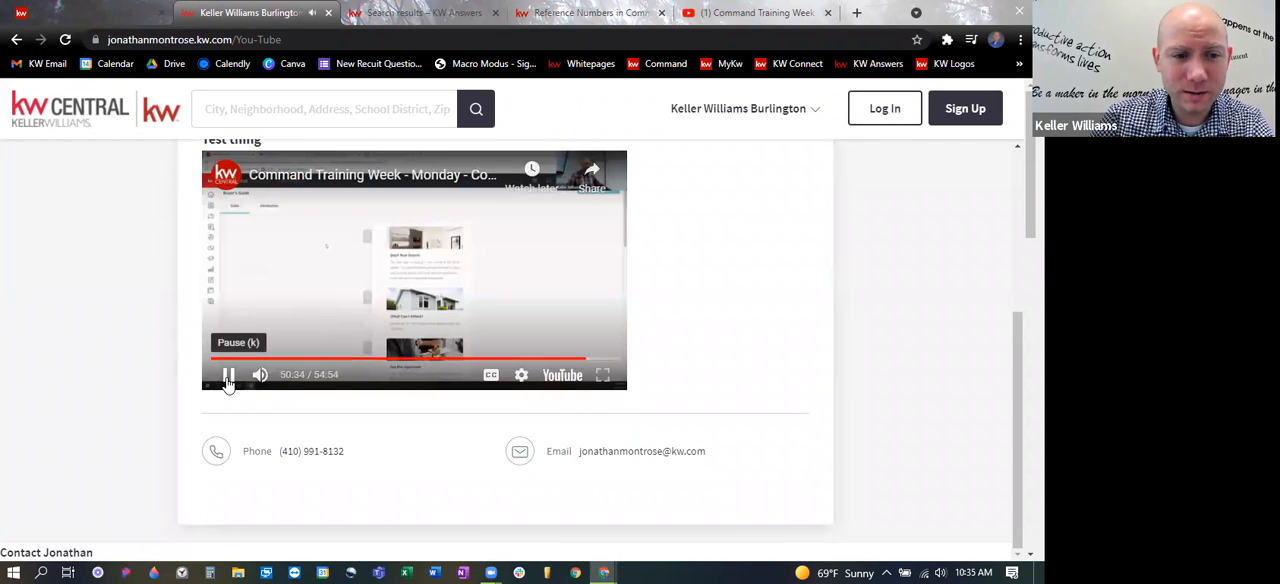
click(228, 375)
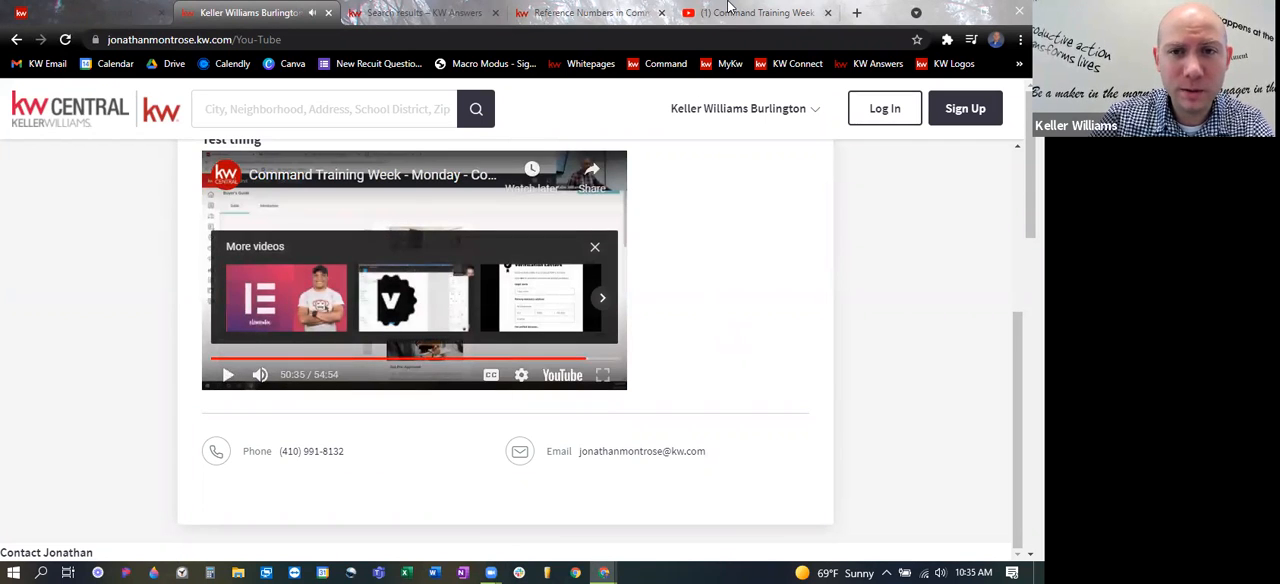
- Switch to the YouTube browser tab, search the web for "Google Maps" there, and open the Google Maps site
click(730, 10)
click(901, 207)
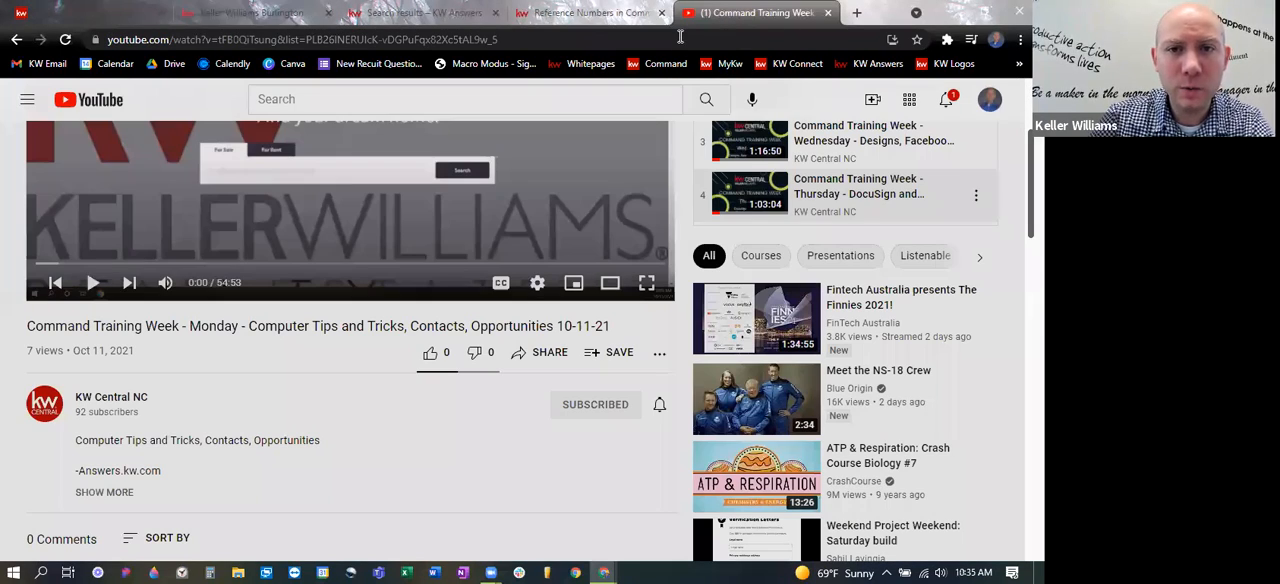
click(678, 37)
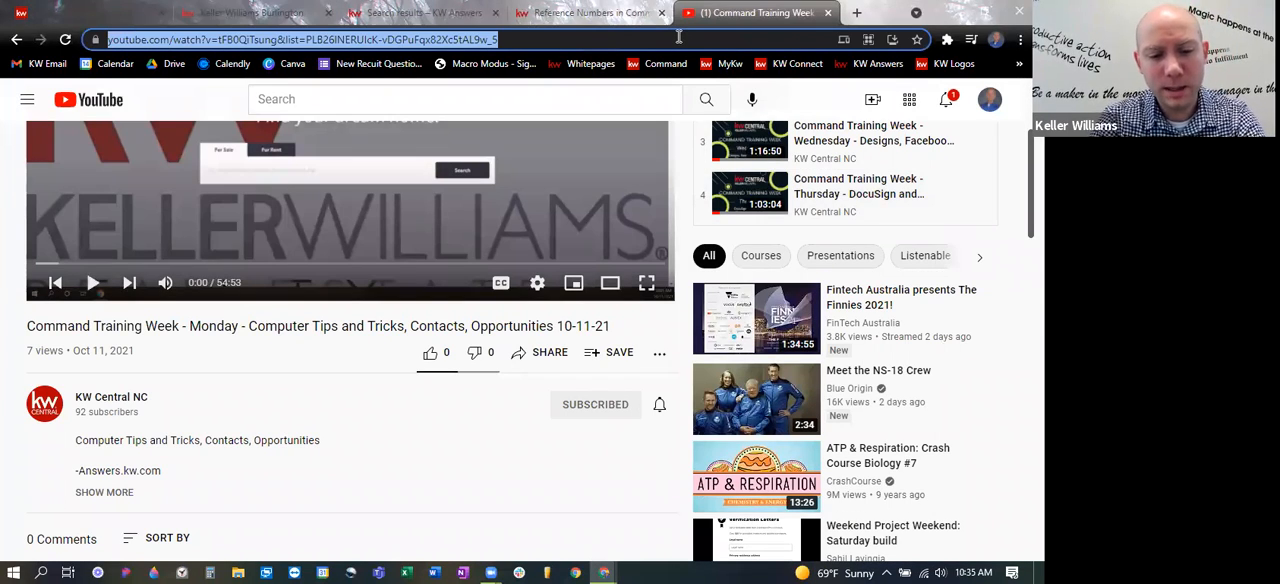
text(Google Ma)
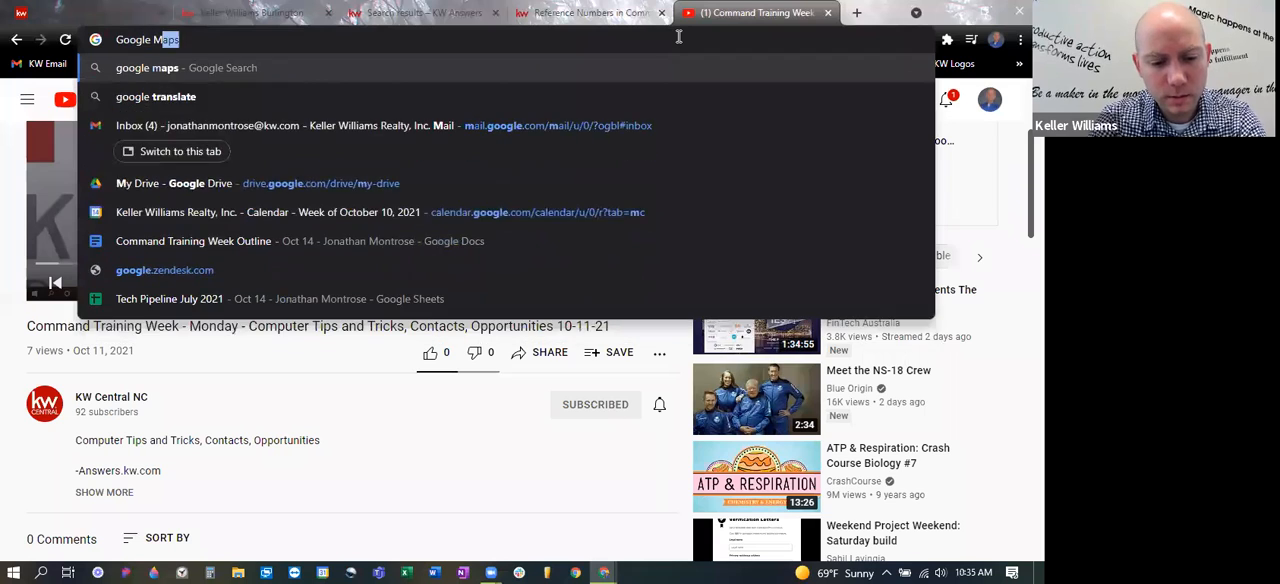
text(ps)
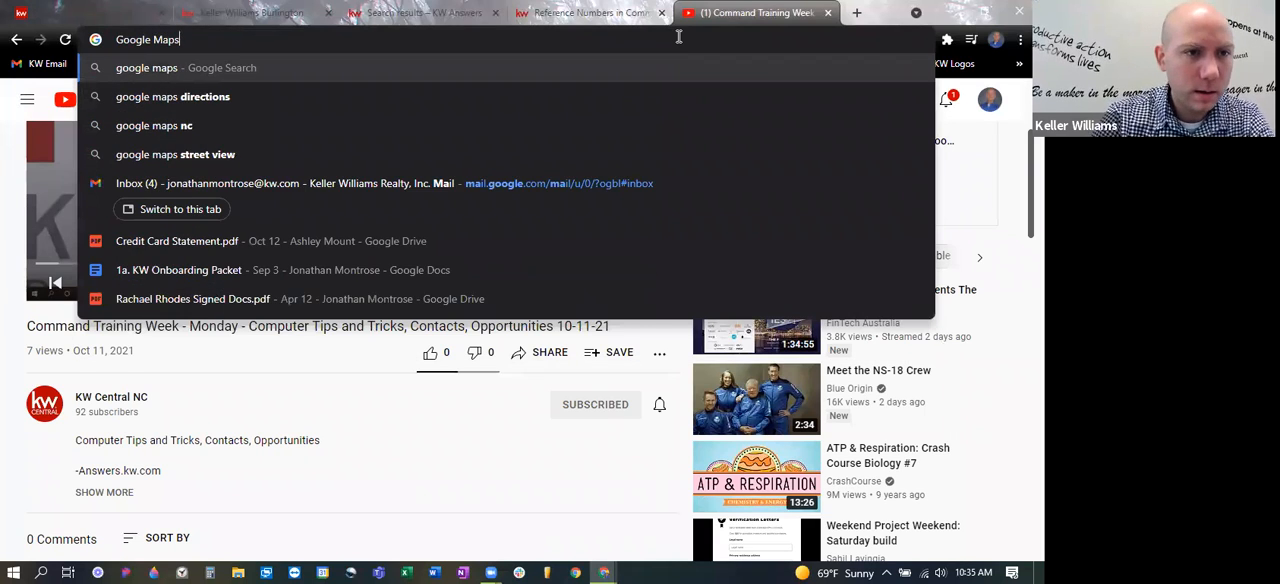
key(Return)
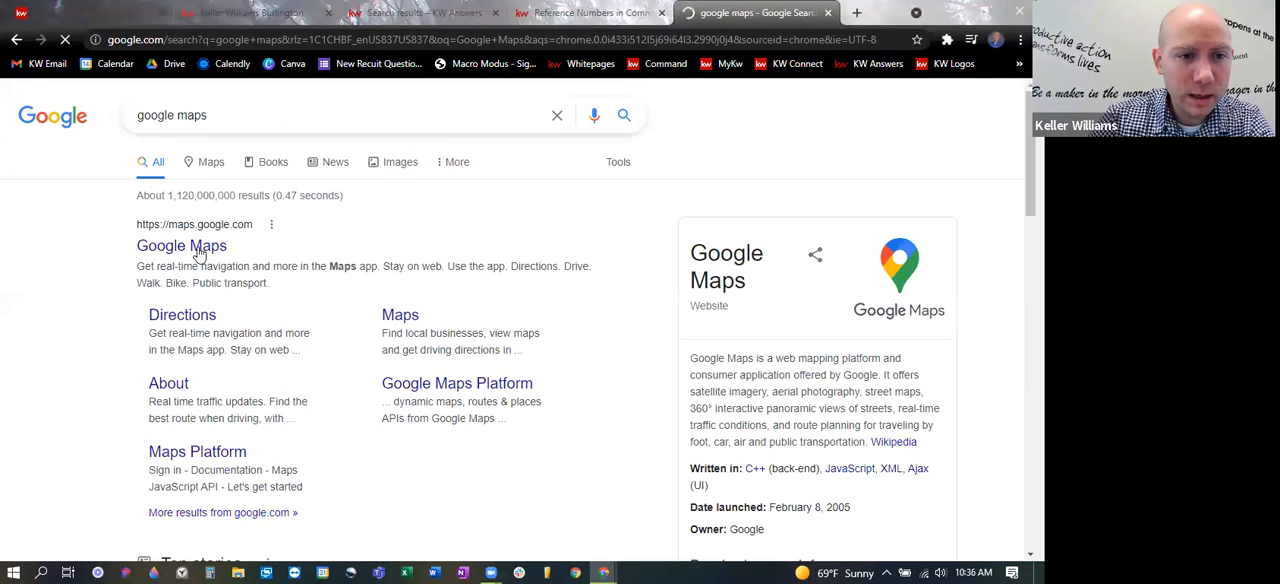
click(199, 250)
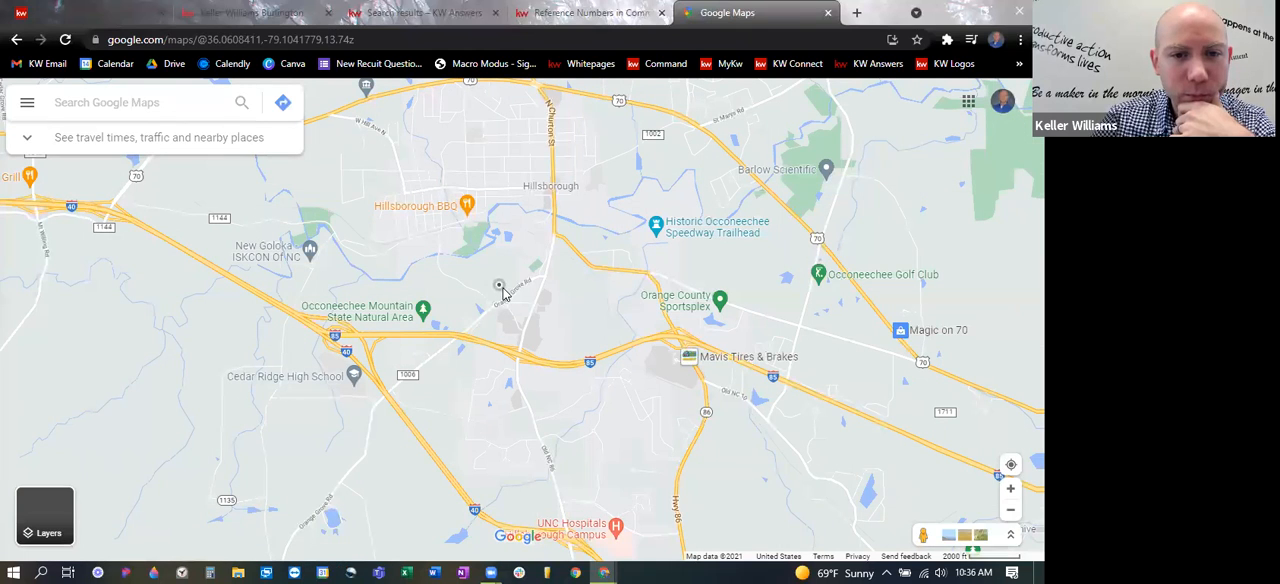
- Copy the HTML code for embedding a medium map of Occoneechee Mountain State Natural Area, and close Google Maps
click(504, 292)
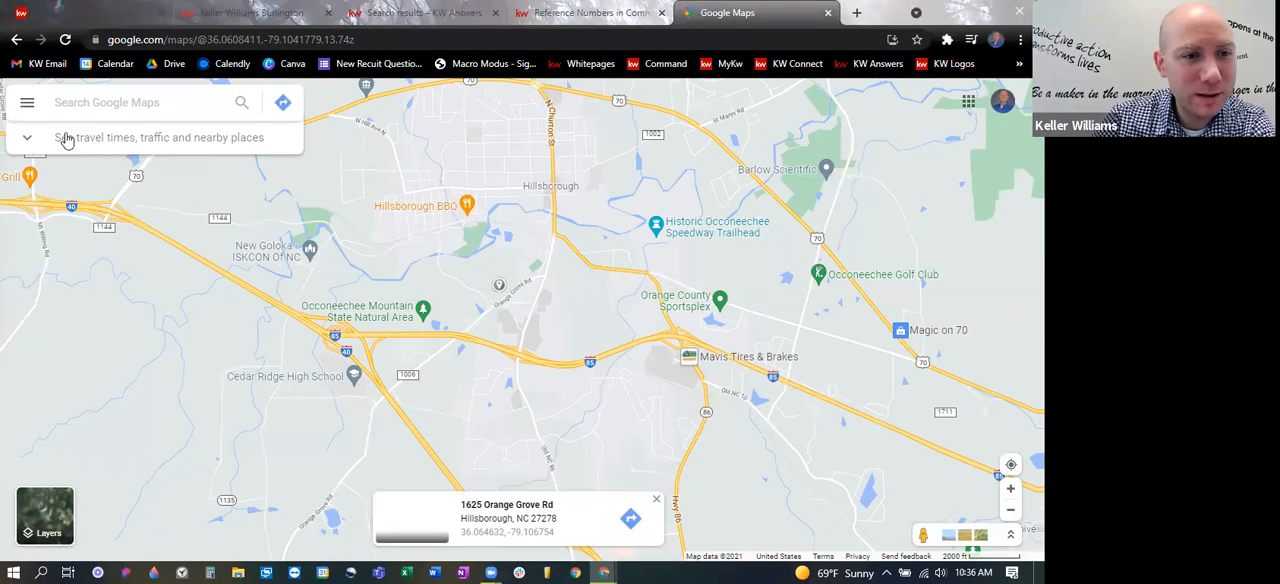
click(422, 312)
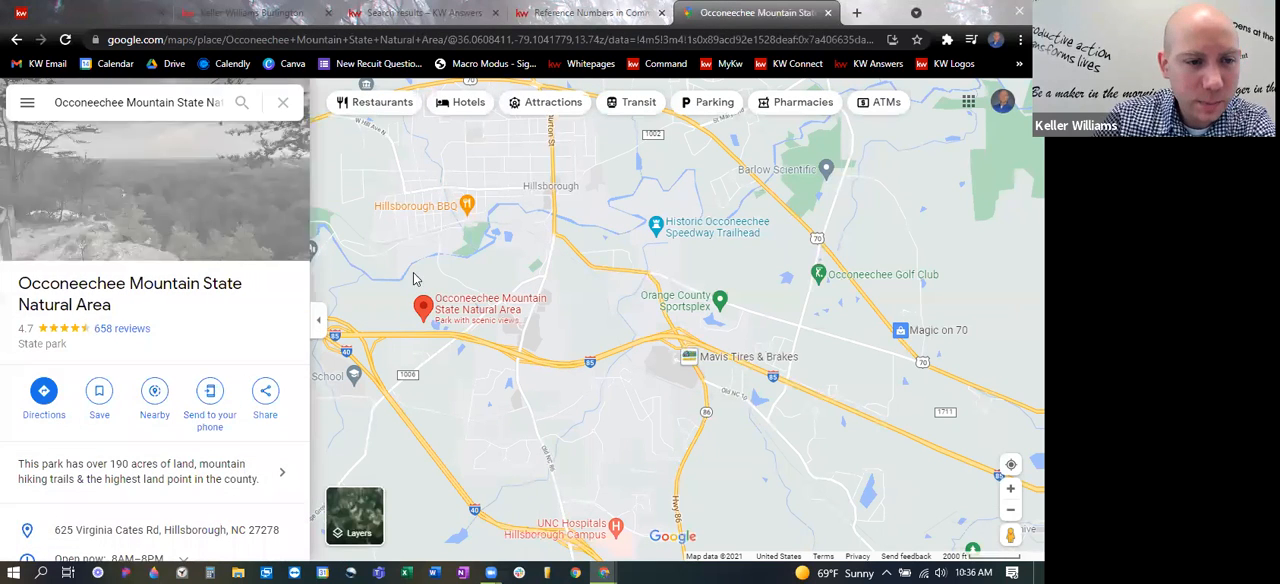
click(266, 395)
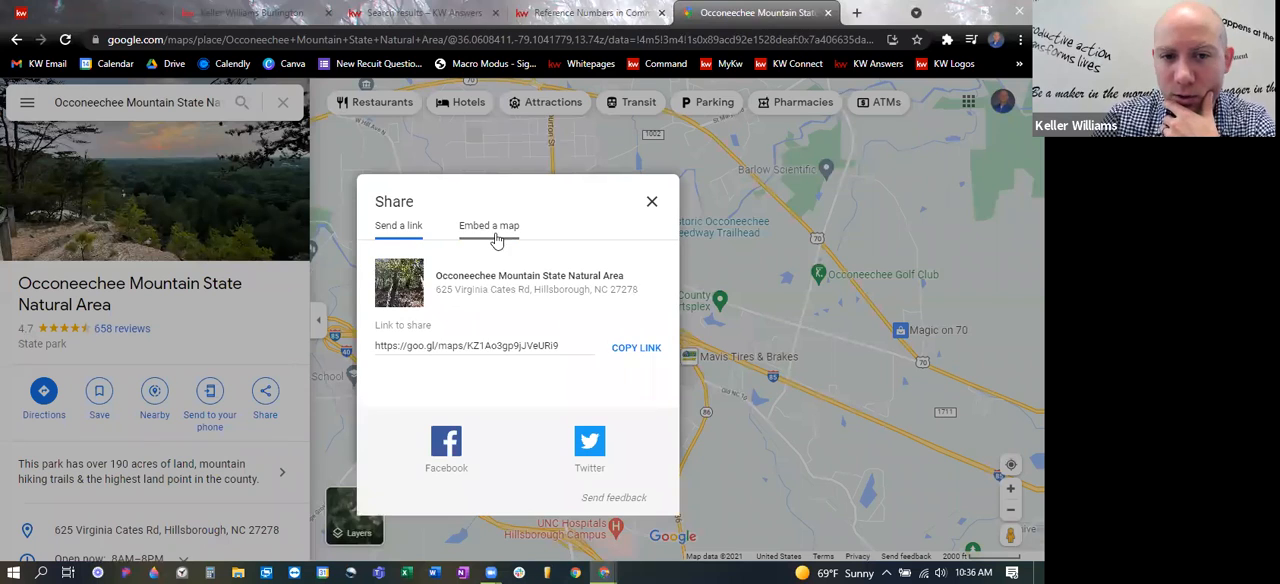
click(494, 229)
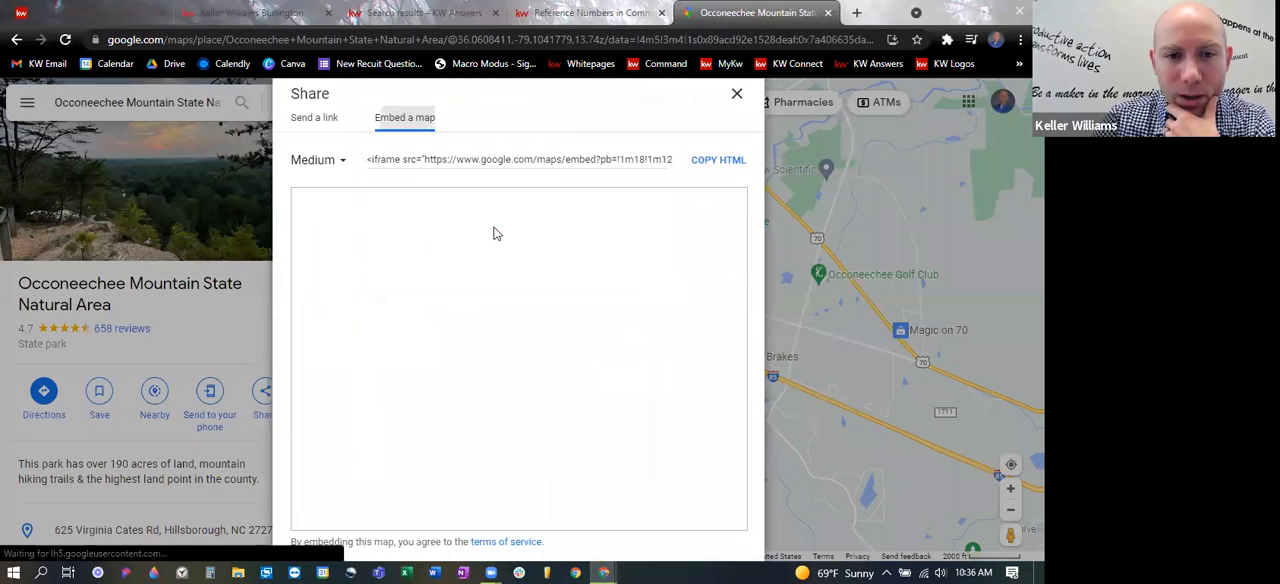
click(714, 160)
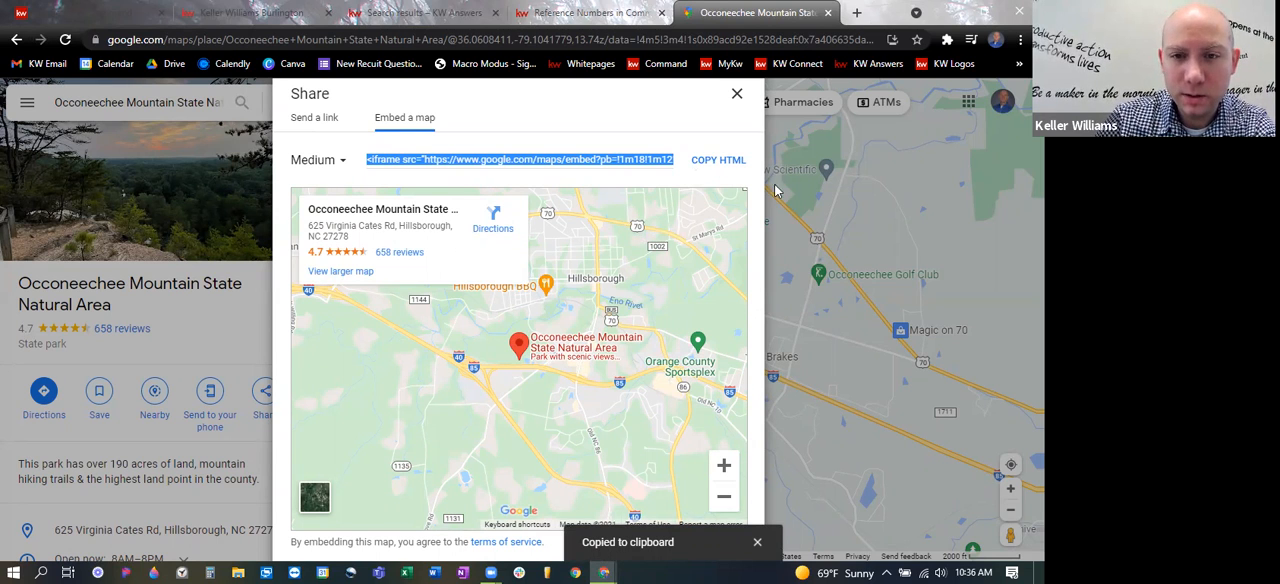
click(737, 97)
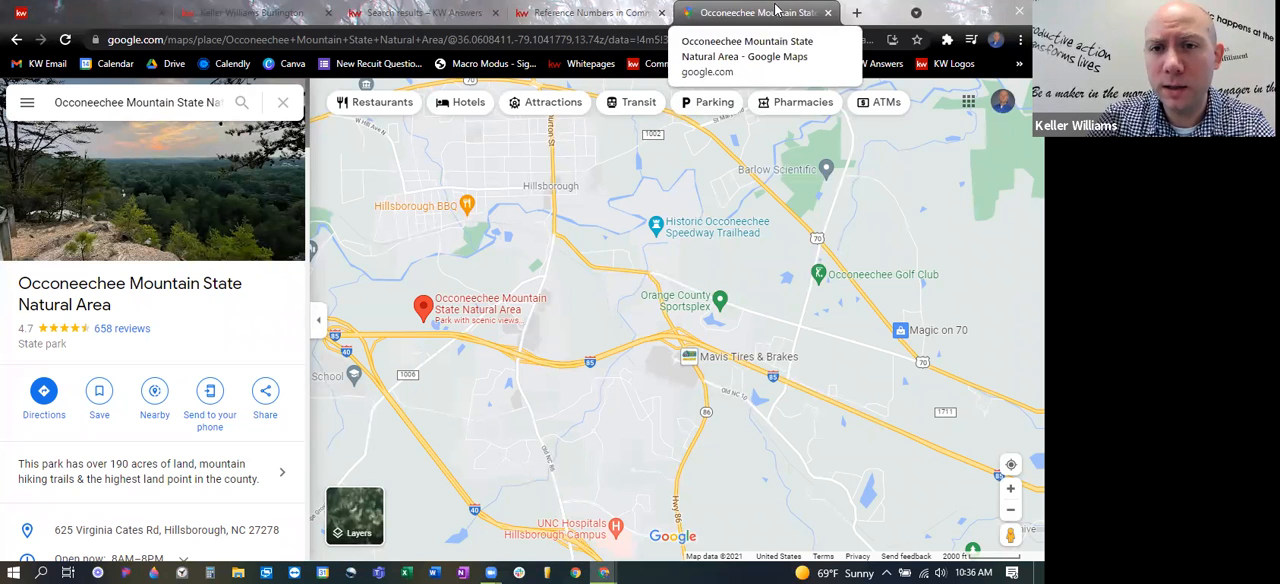
click(828, 14)
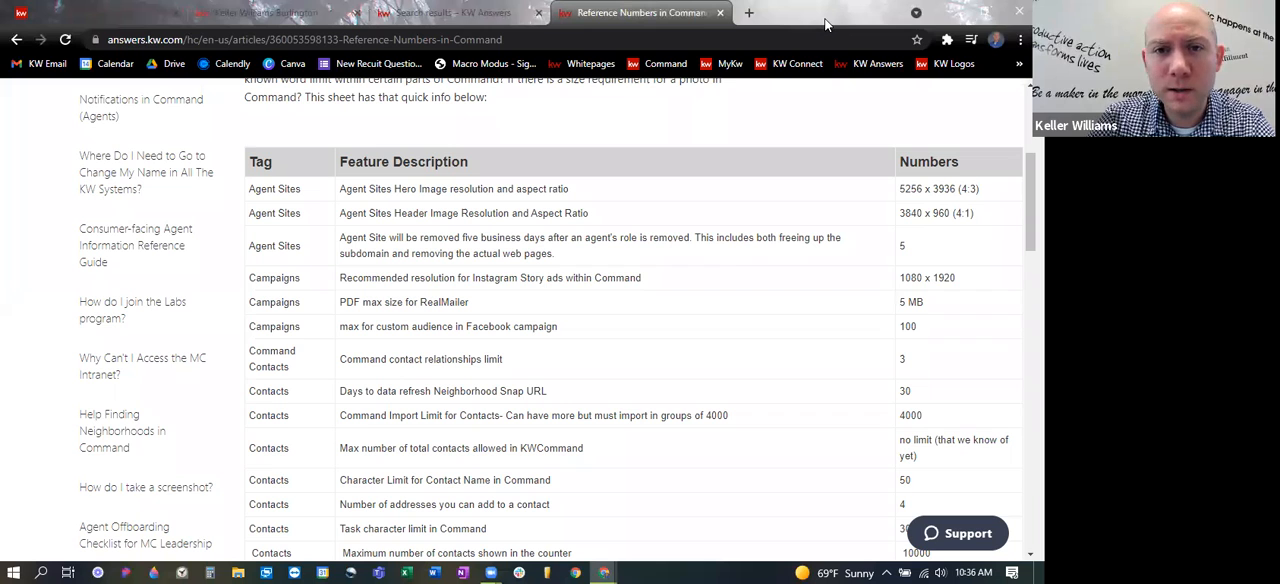
- Open the bookmarked iFrame Generator website in a new browser tab
click(748, 13)
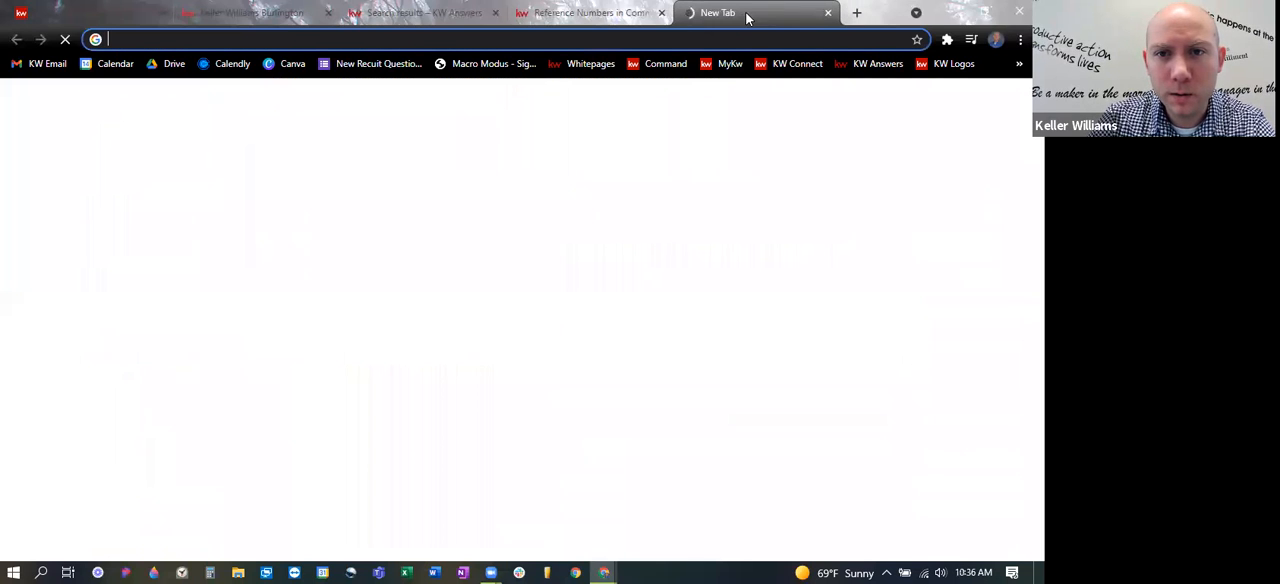
click(1019, 63)
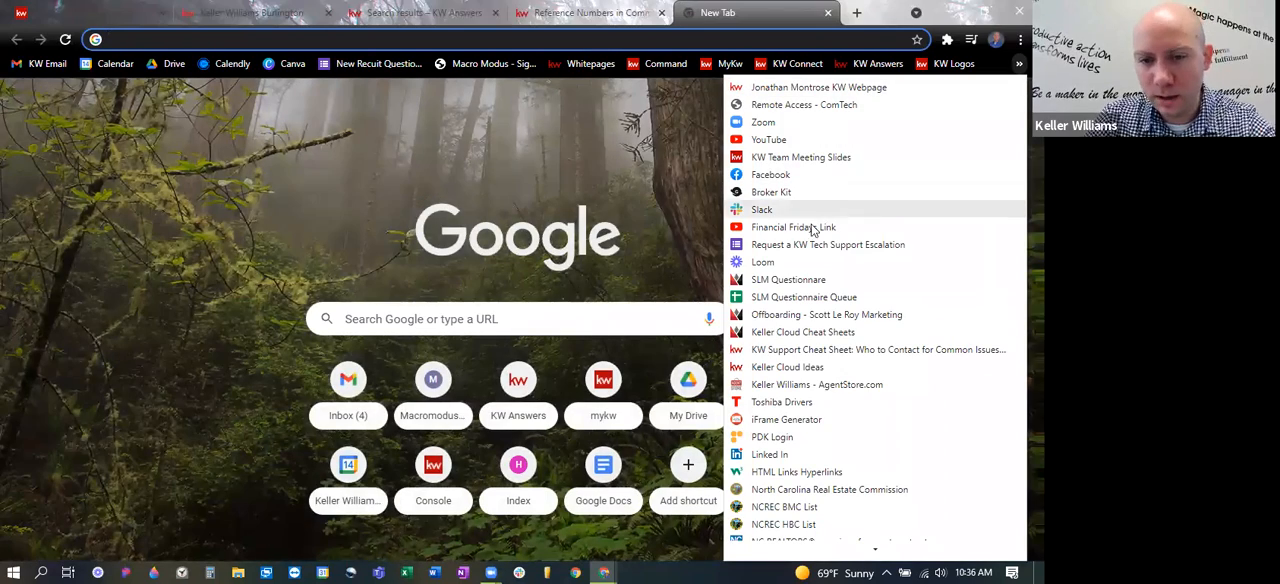
click(814, 419)
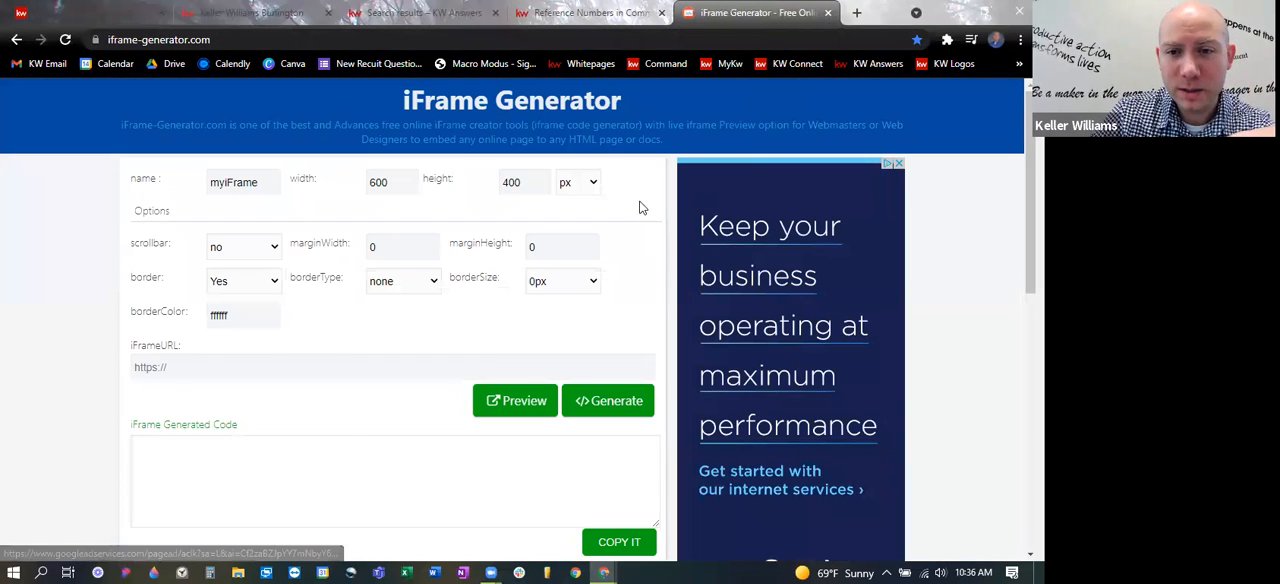
- Copy the web address of the KW Answers article Reference Numbers in Command and enter it as the iFrame Generator's iFrame URL
click(560, 12)
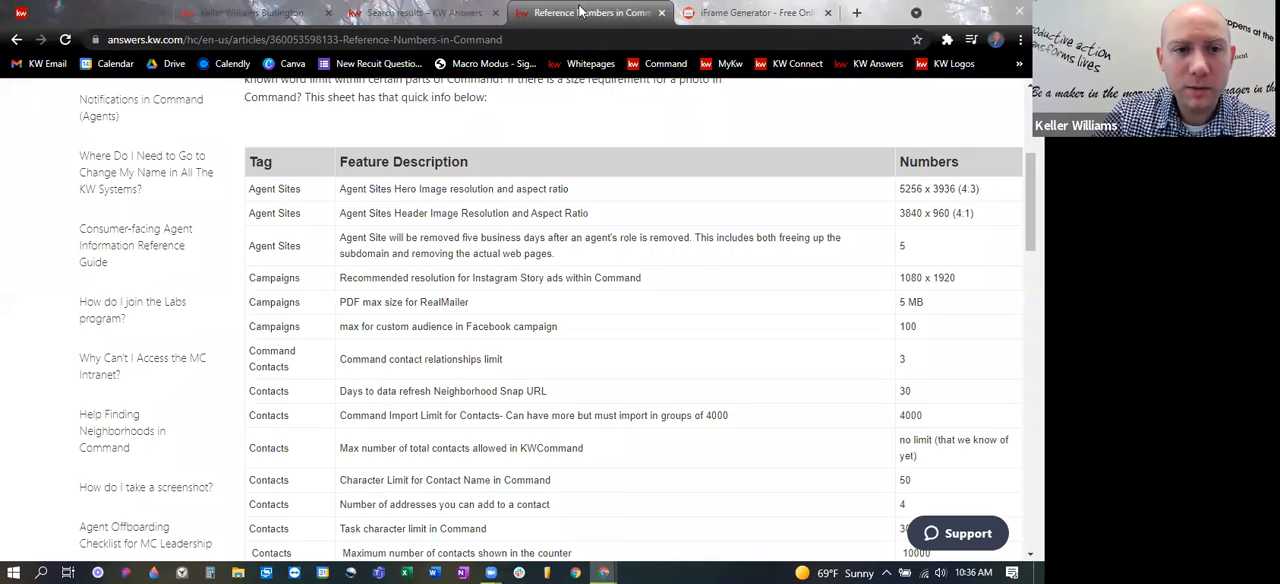
click(511, 41)
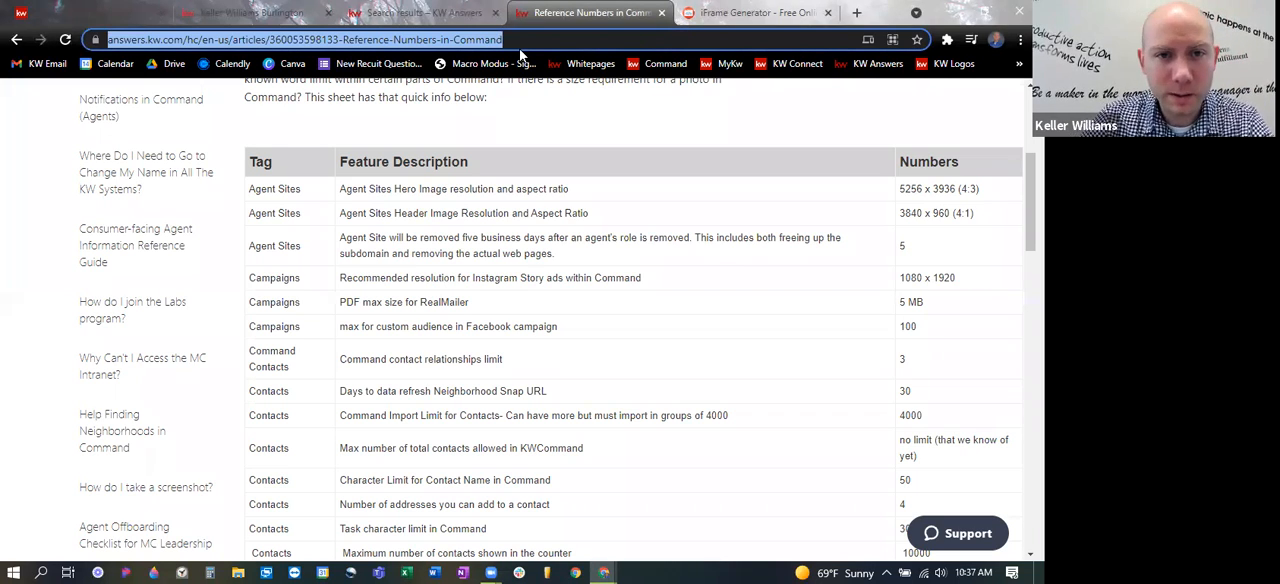
click(812, 14)
click(205, 365)
key(ctrl+v)
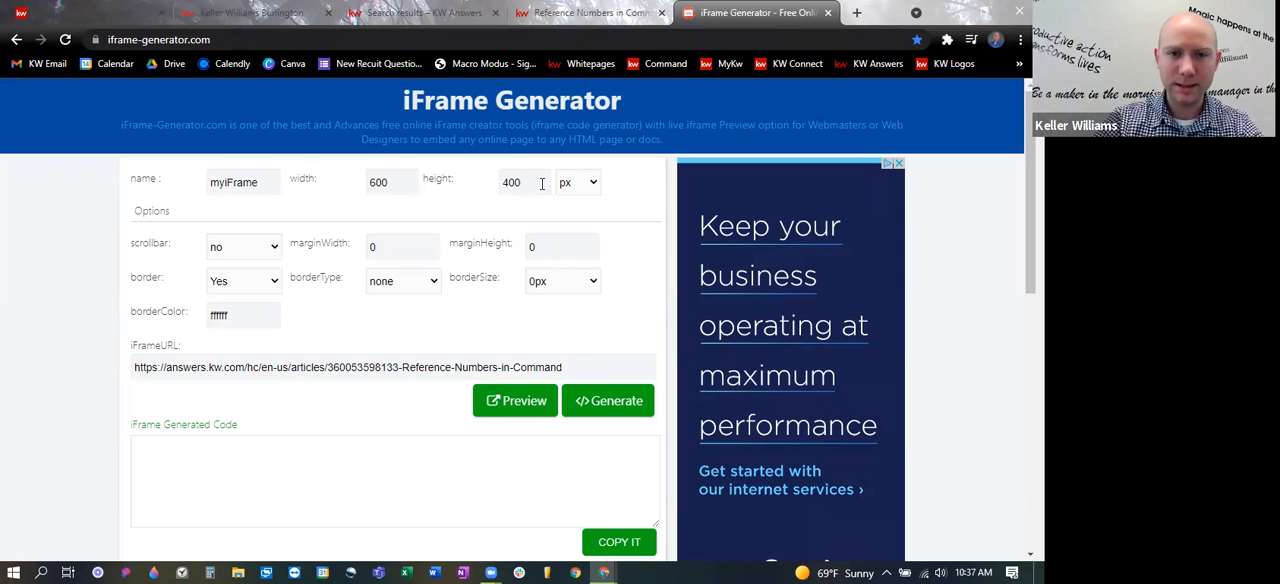
- Set the iframe's size unit to %, its width and height to 100, and generate the embed code
click(541, 184)
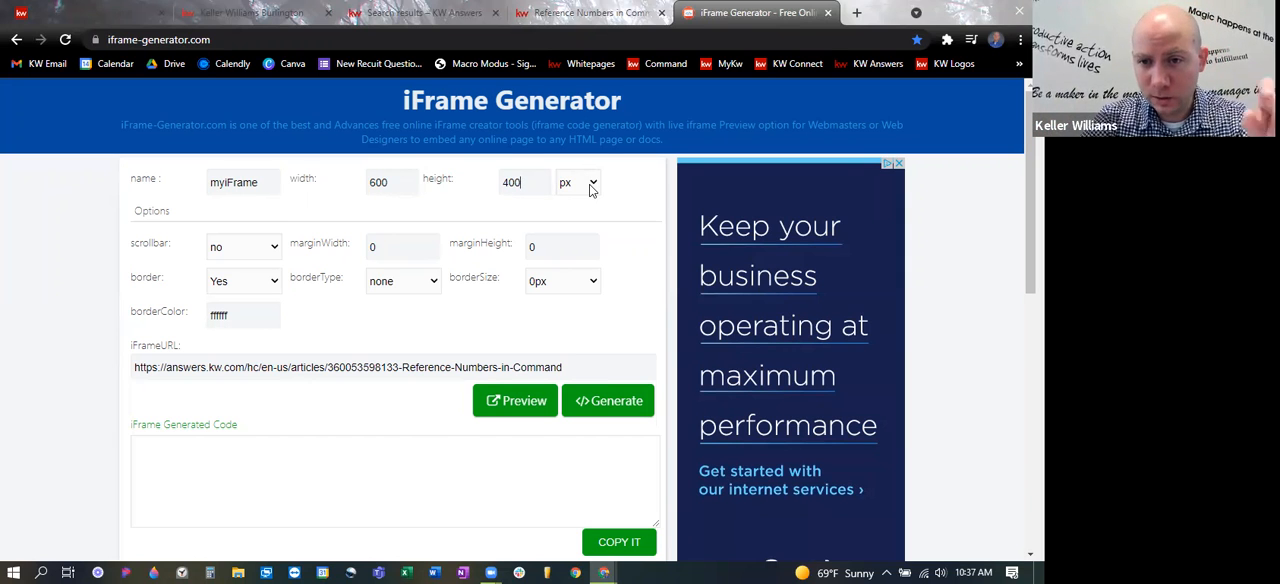
click(591, 186)
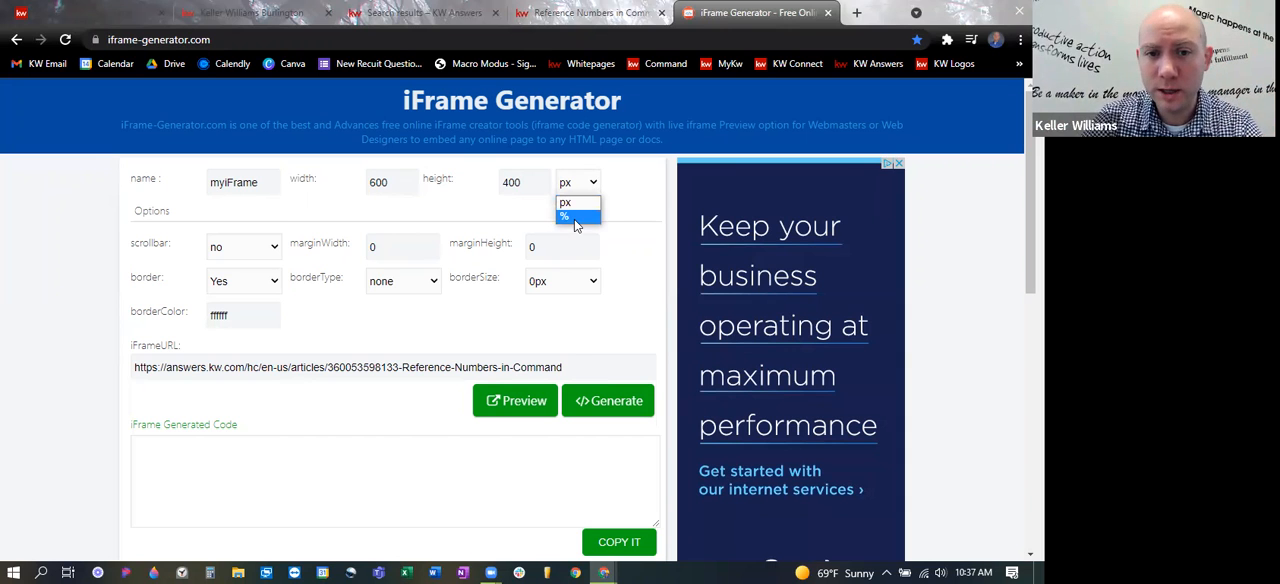
click(576, 218)
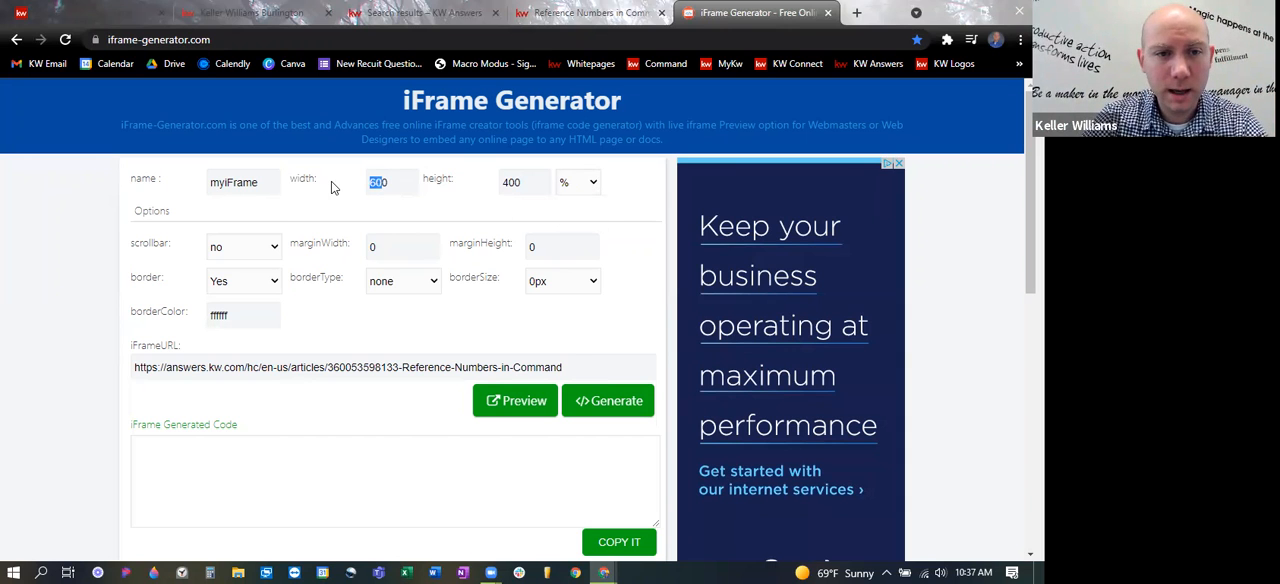
key(Tab)
text(1)
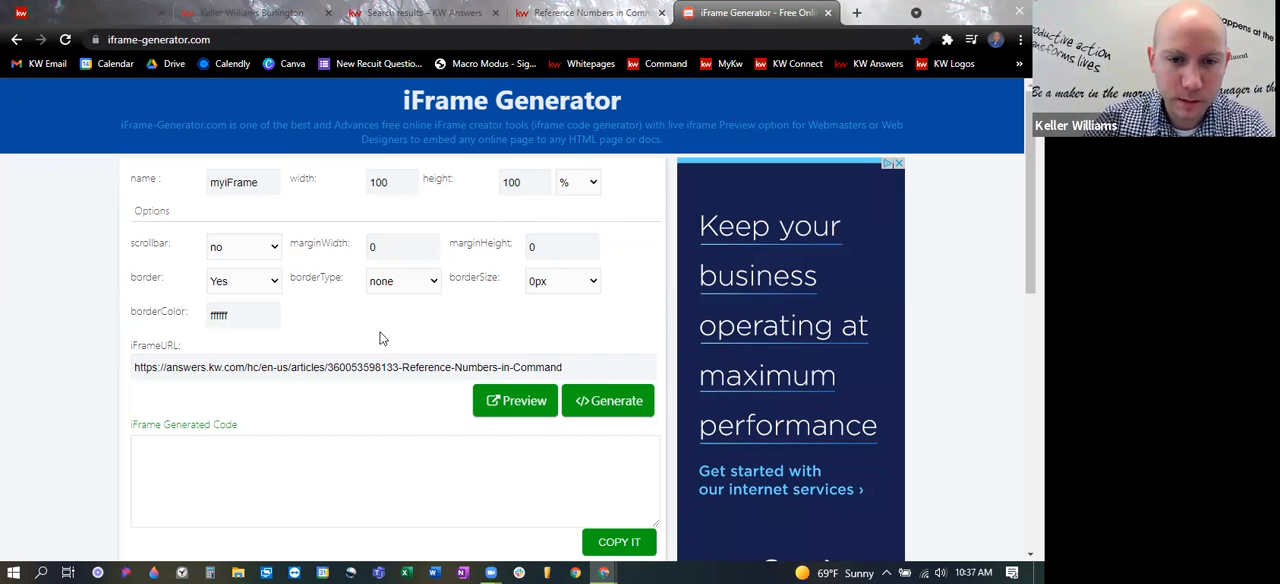
scroll(635, 359, down, 2)
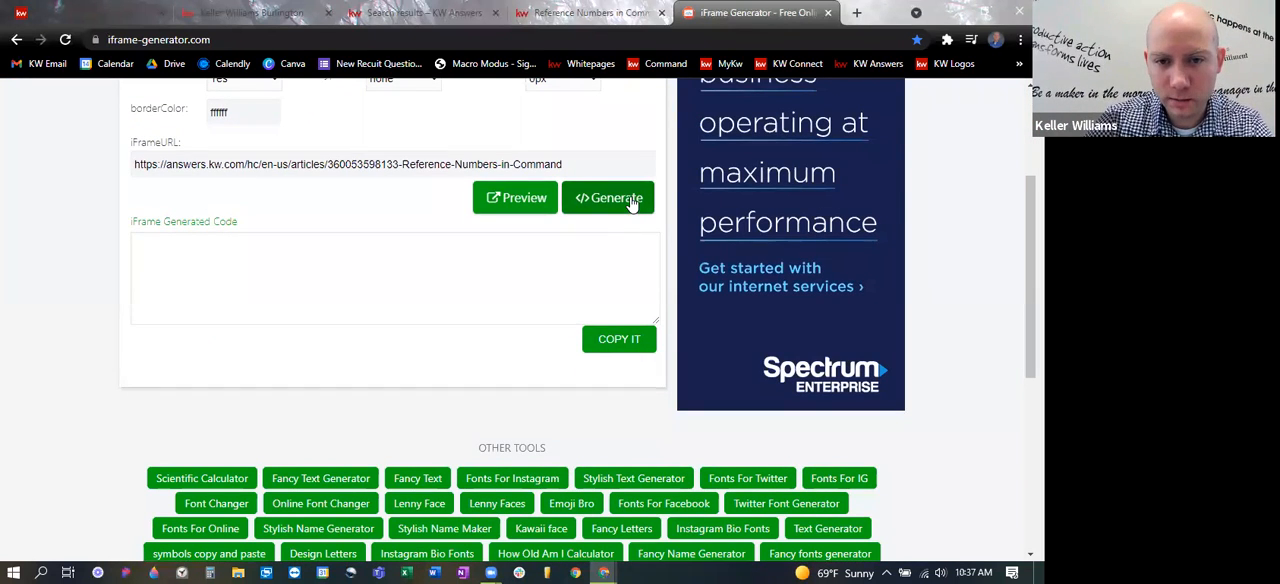
click(631, 203)
key(ctrl+c)
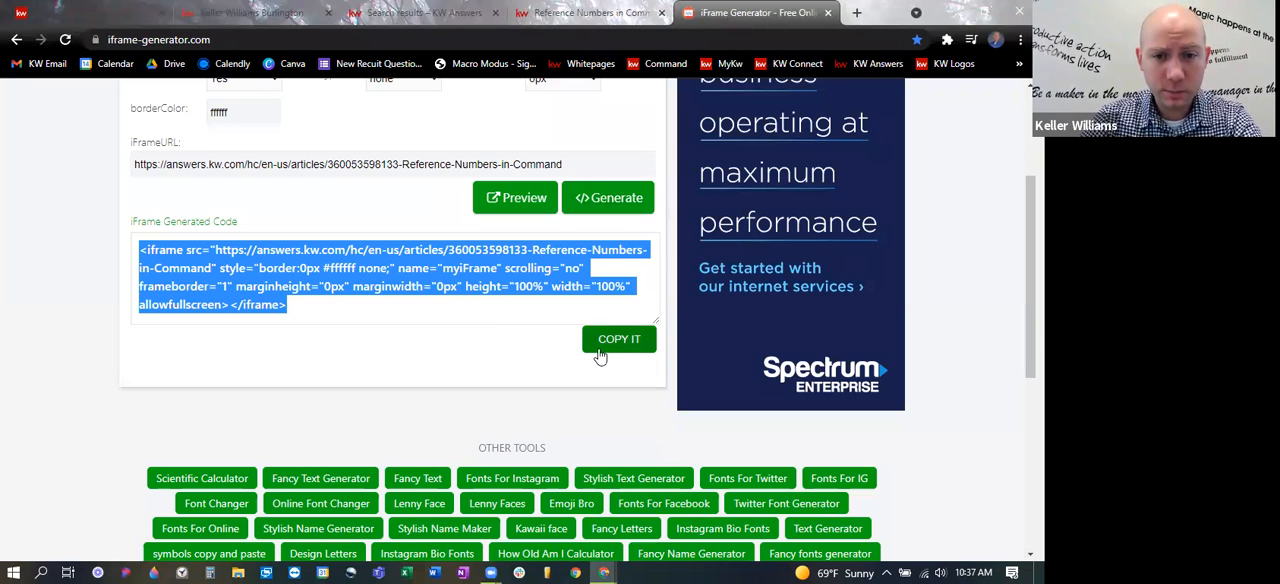
- Switch to KW Command and open the Friday Example agent site page for editing
click(52, 10)
click(252, 150)
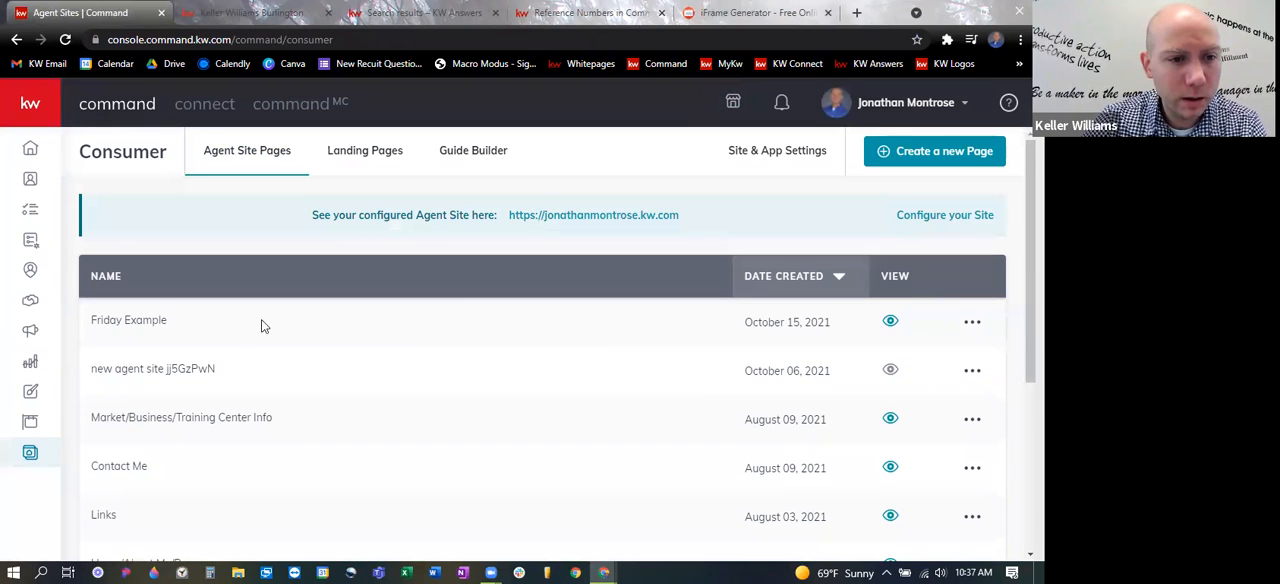
click(974, 322)
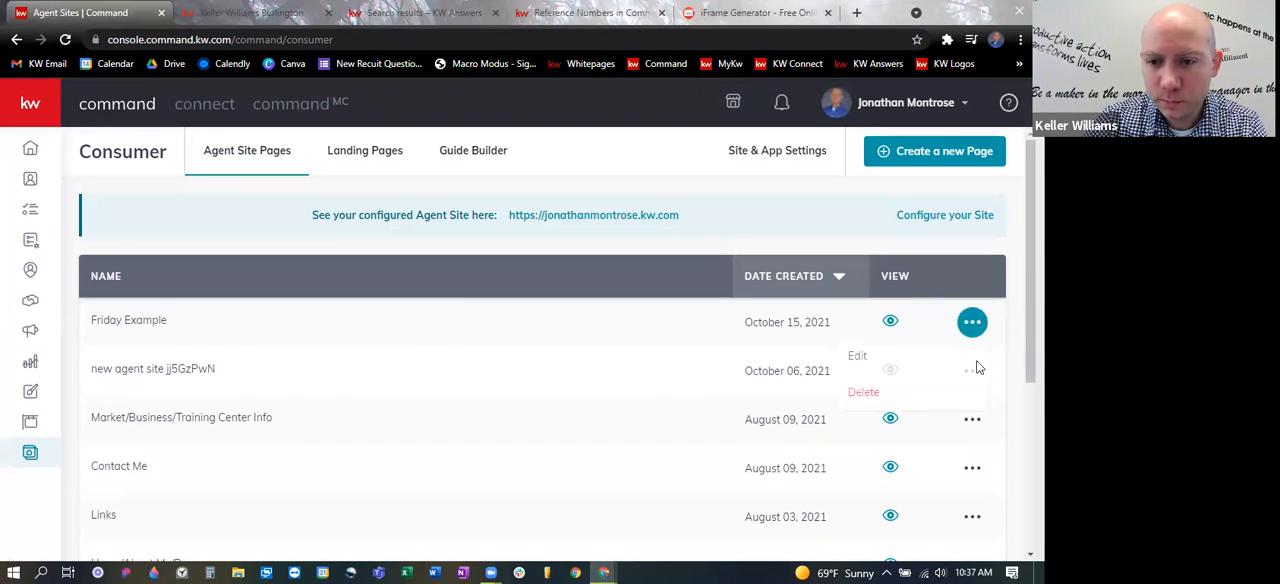
click(866, 366)
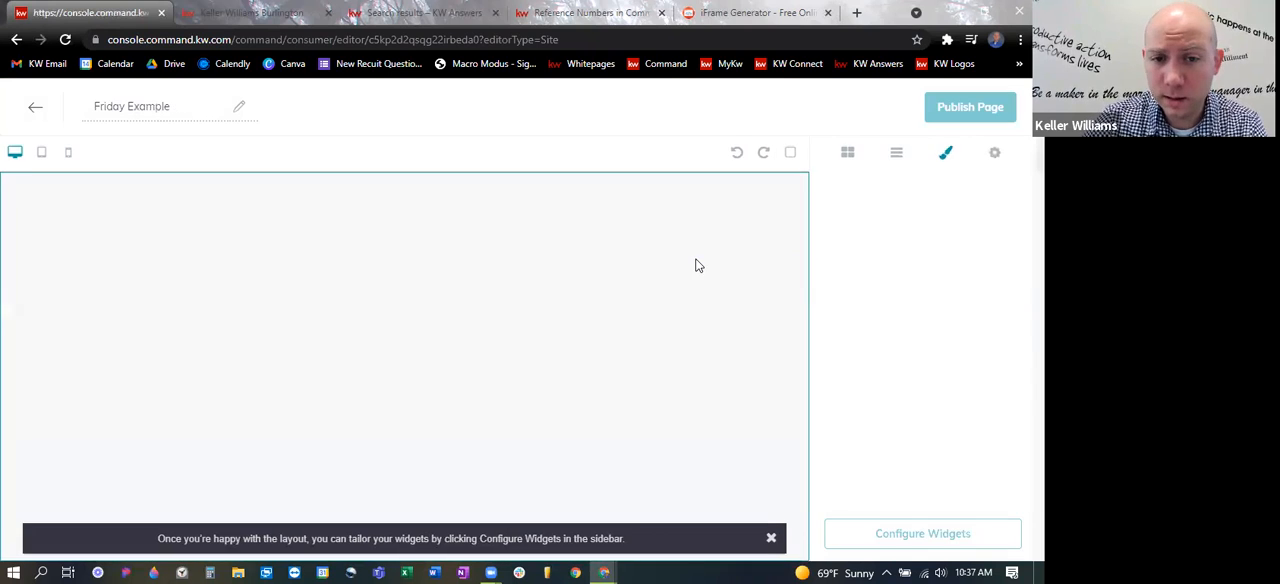
- Open the widget configuration list of the Friday Example page
scroll(640, 362, down, 2)
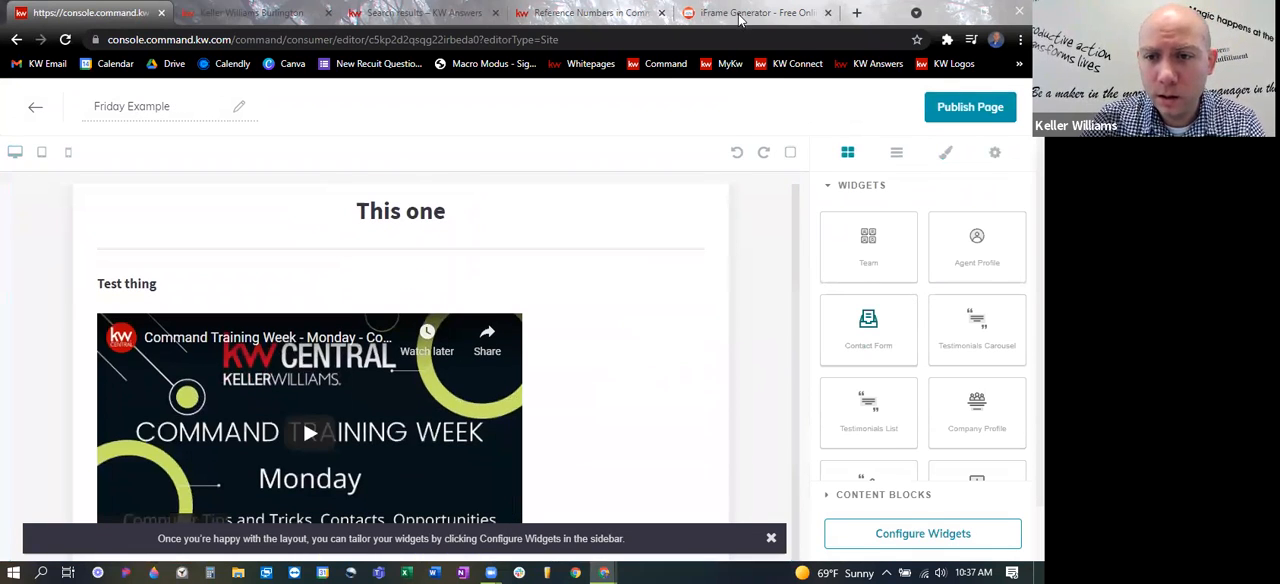
click(831, 187)
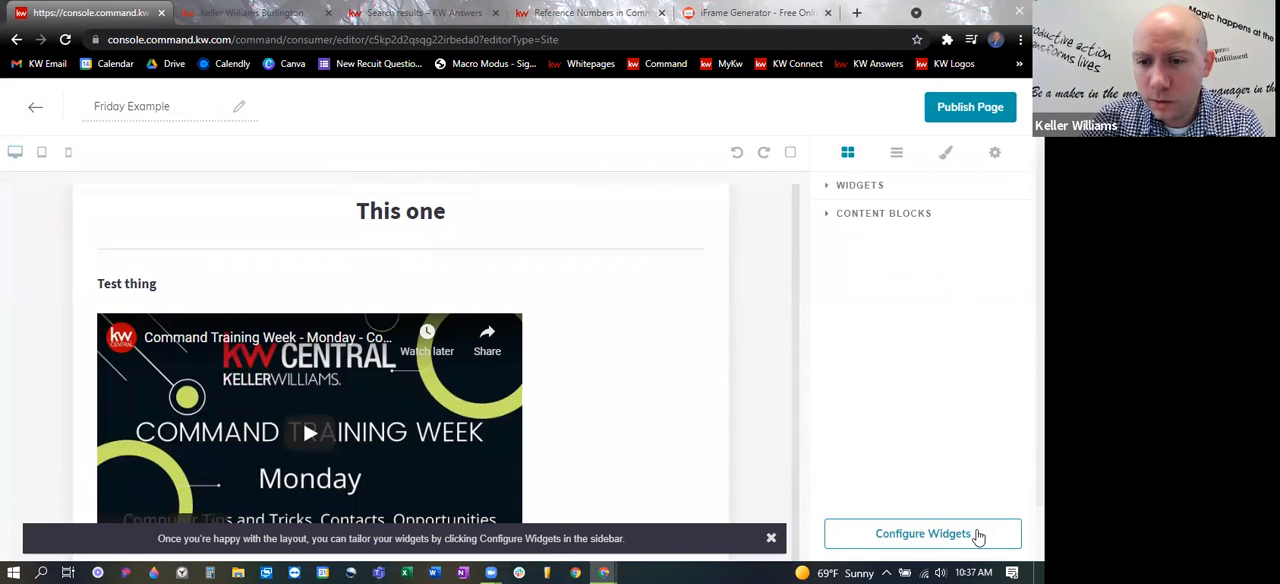
click(974, 533)
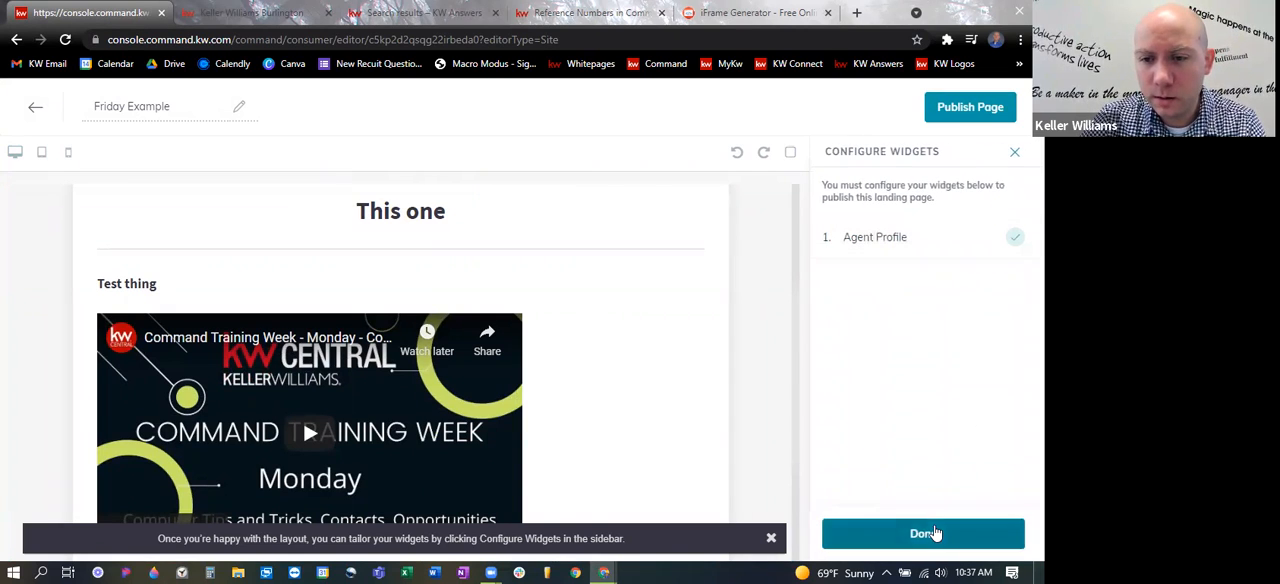
- Replace the Agent Profile widget's Agent Bio embed code with the generated iframe code, apply it and check the page preview
click(870, 240)
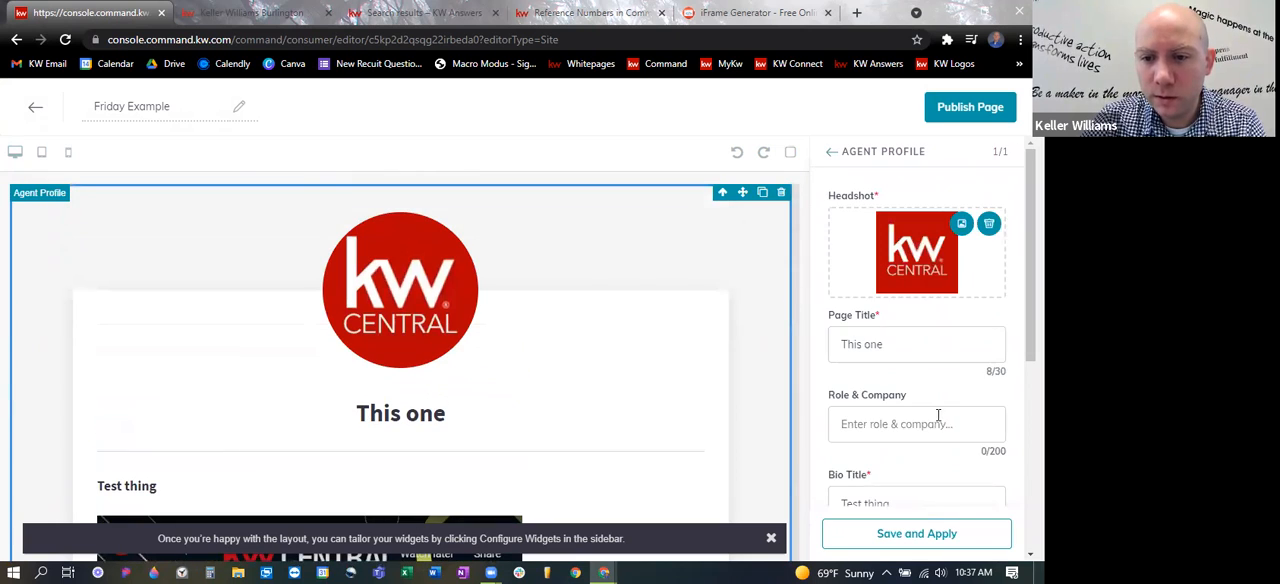
scroll(937, 414, down, 2)
scroll(945, 421, down, 2)
drag(1002, 426, 1004, 565)
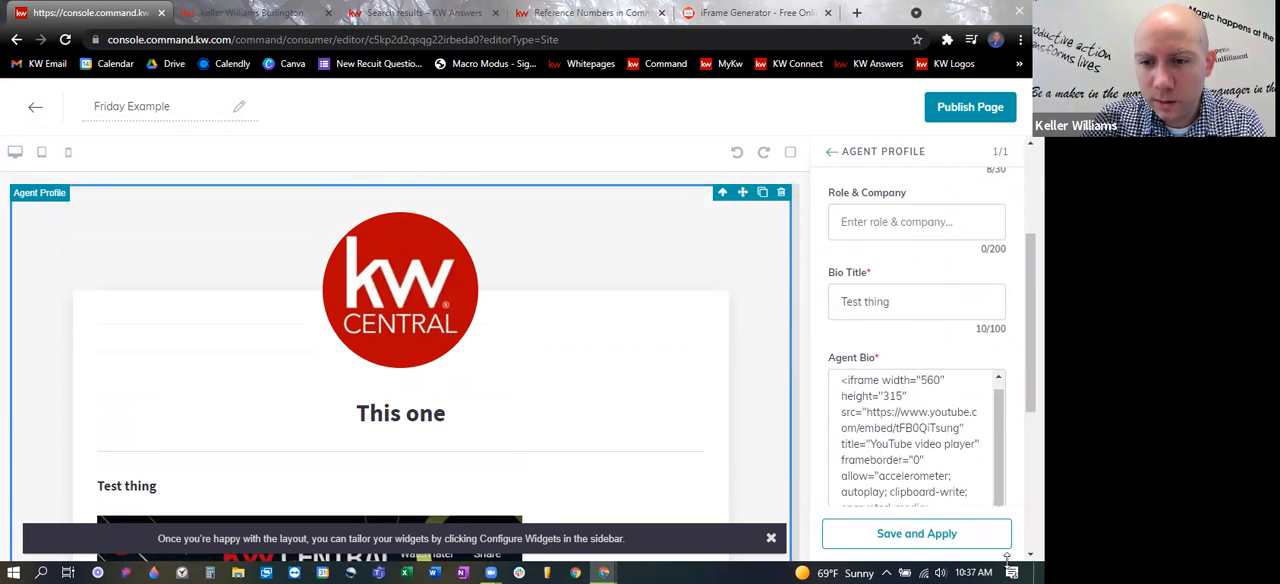
scroll(955, 374, down, 2)
scroll(752, 360, down, 2)
scroll(947, 347, down, 2)
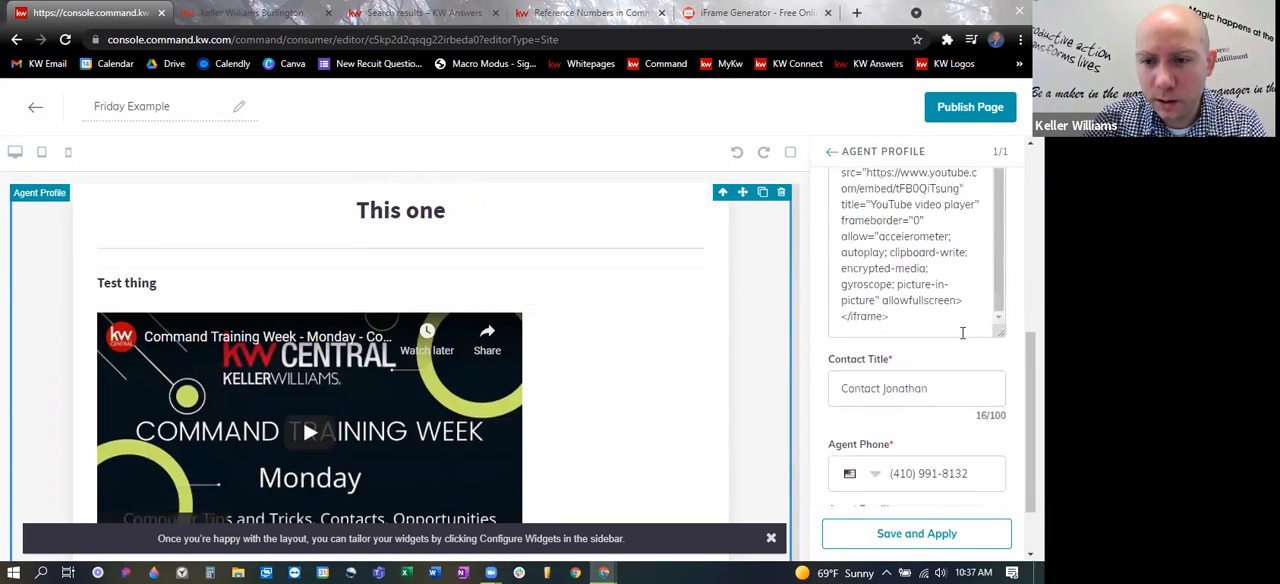
drag(1002, 370, 998, 429)
drag(987, 368, 842, 180)
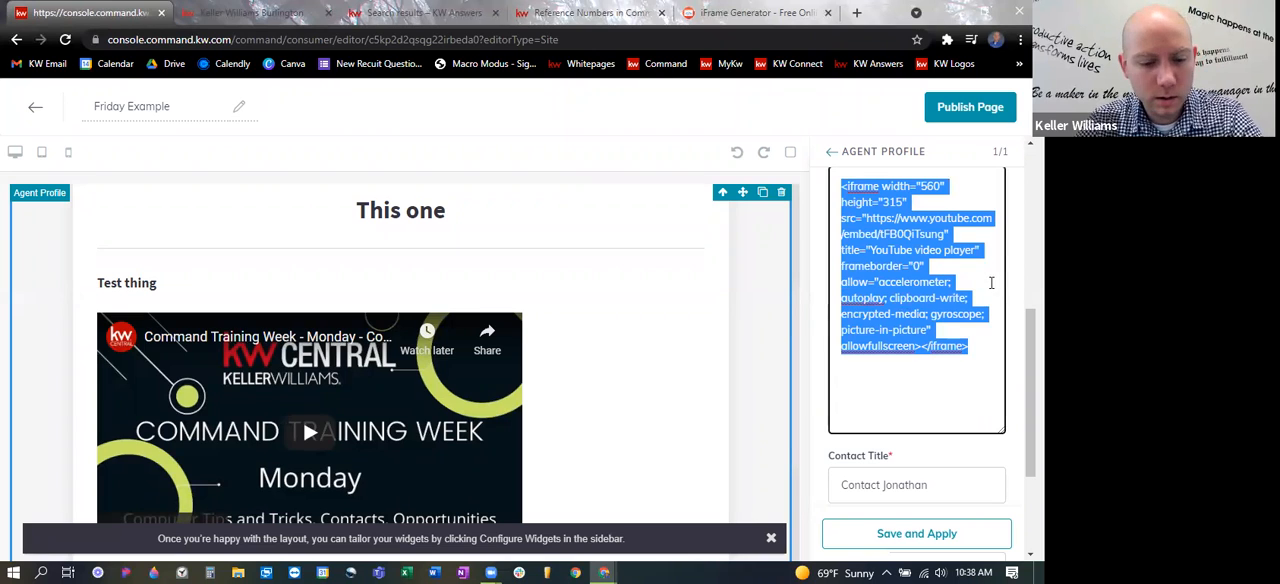
key(ctrl+v)
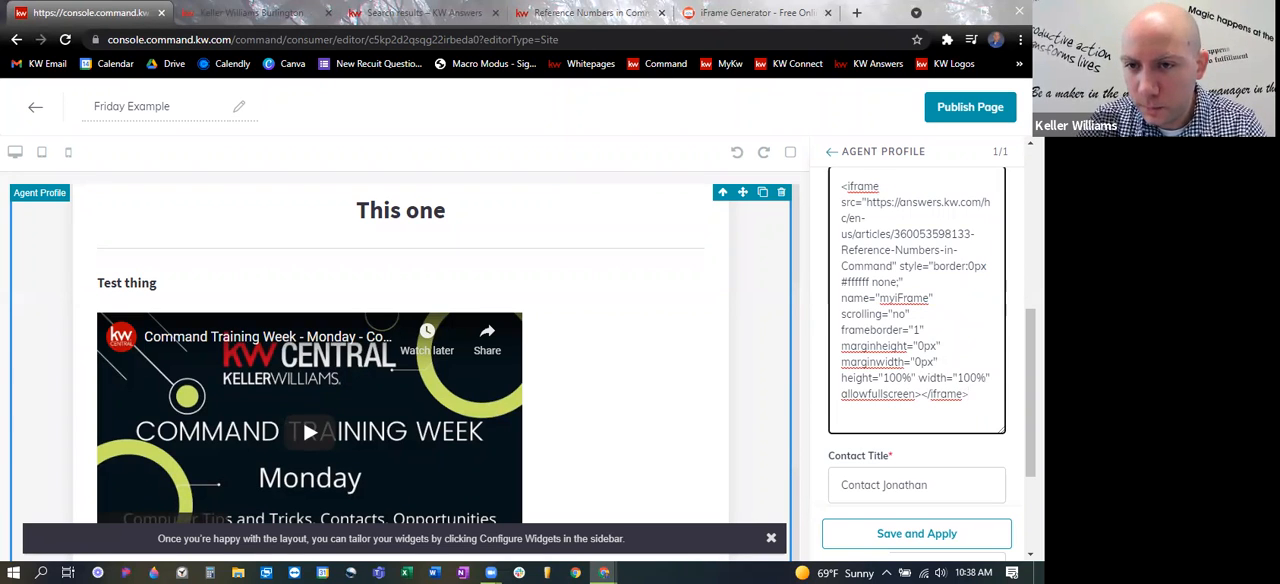
click(926, 538)
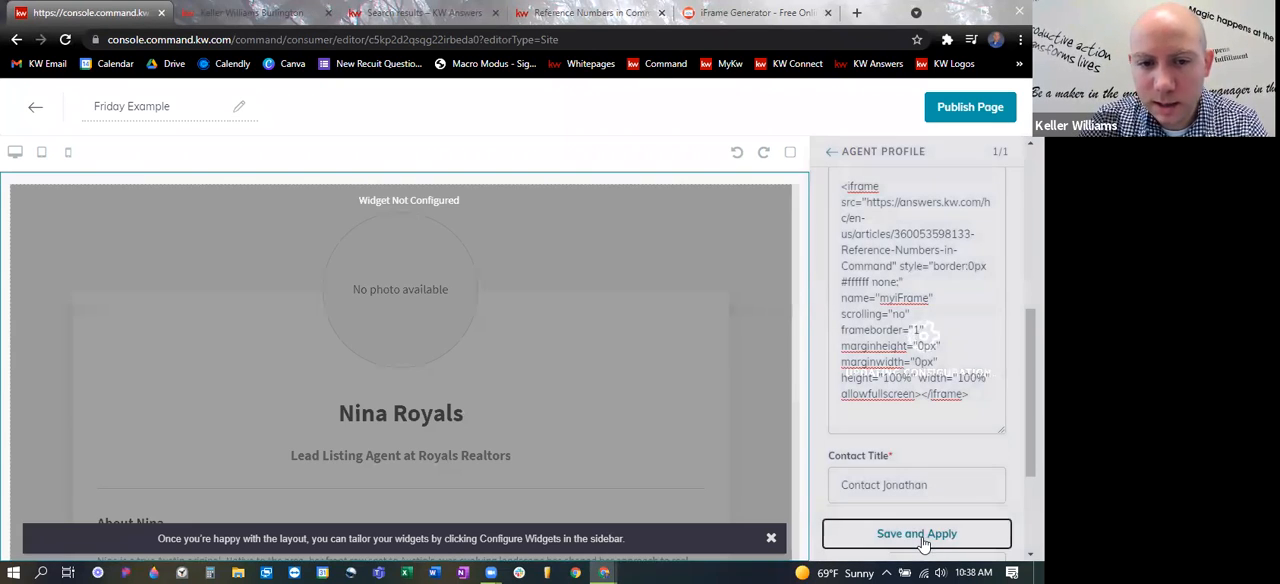
scroll(660, 380, down, 5)
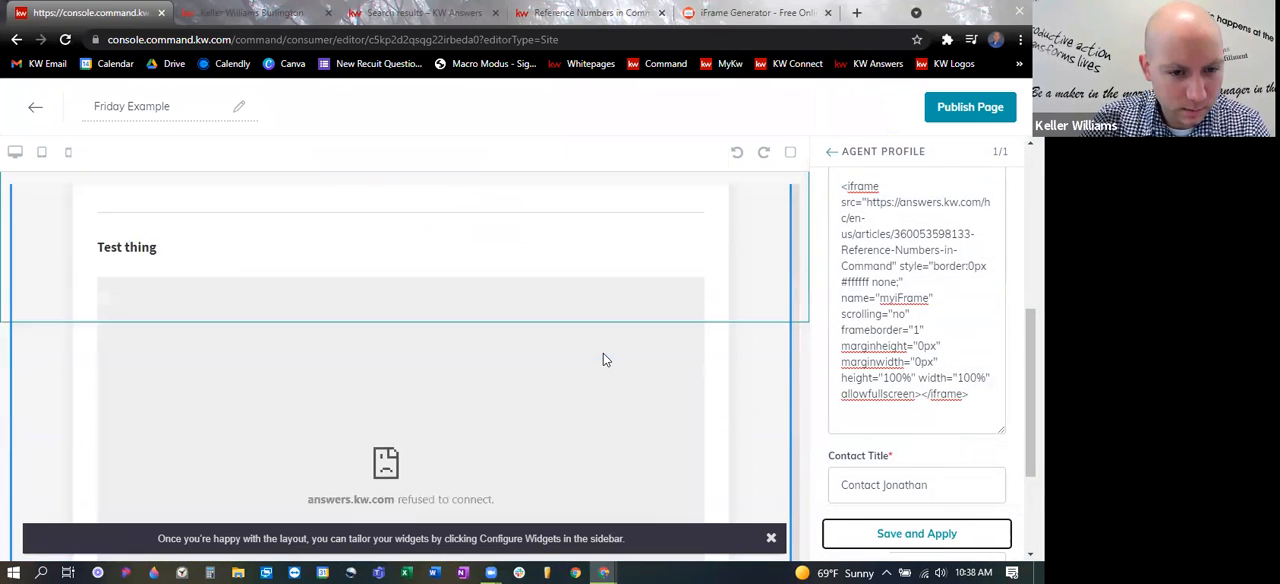
scroll(604, 362, up, 3)
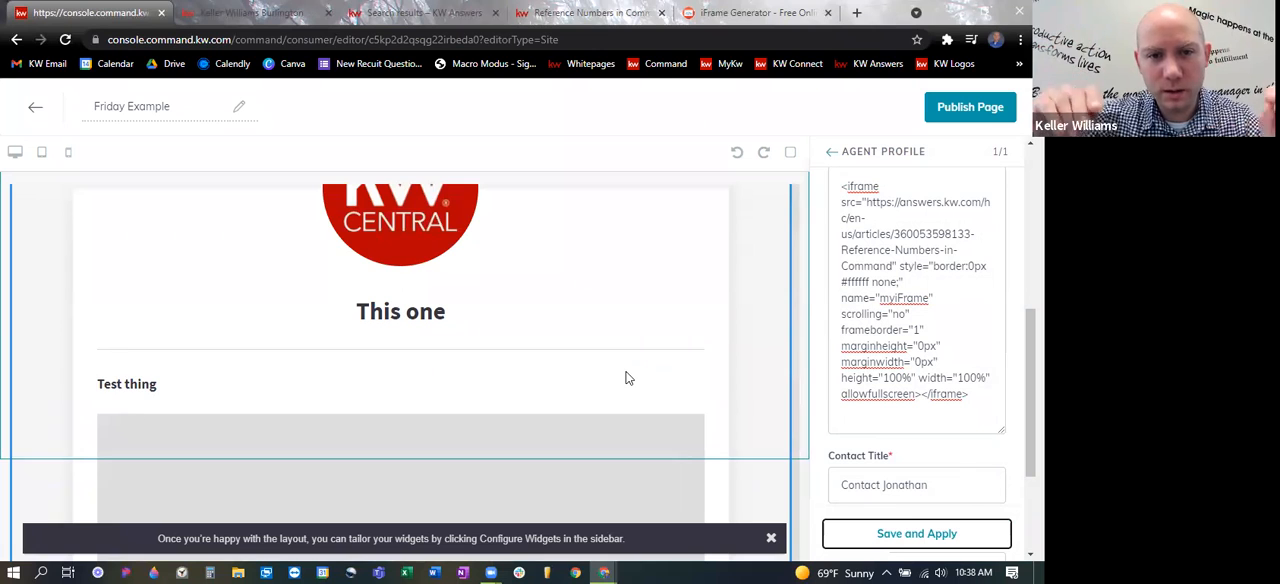
scroll(630, 368, up, 1)
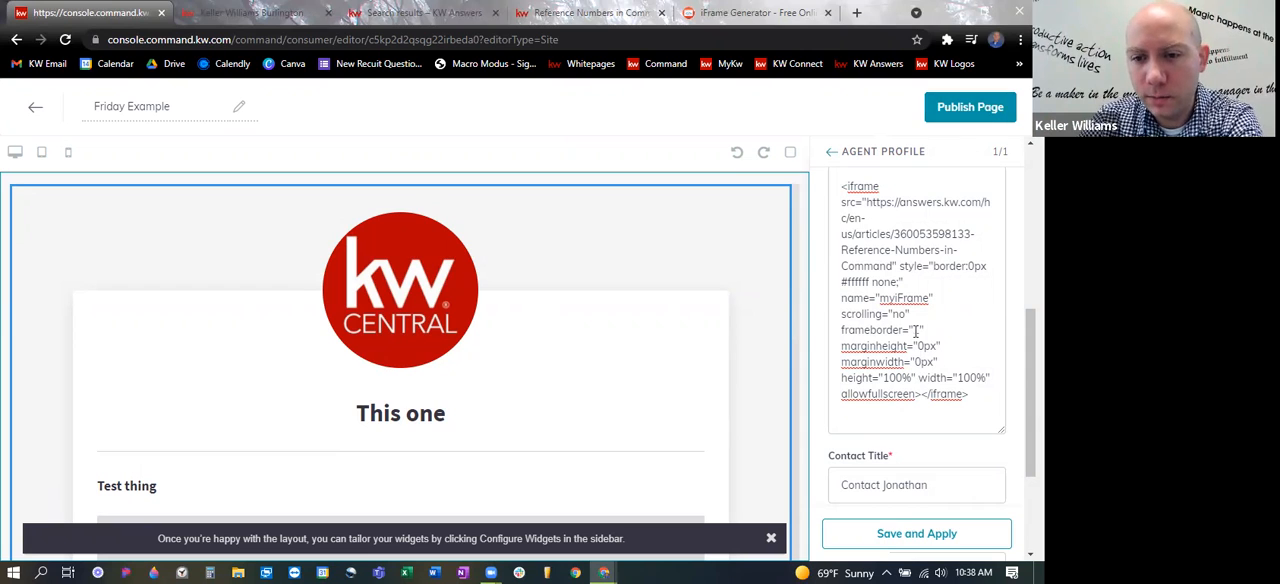
- Leave the widget configuration, add Text content blocks to the page and paste the iframe code over the first block's placeholder
click(831, 154)
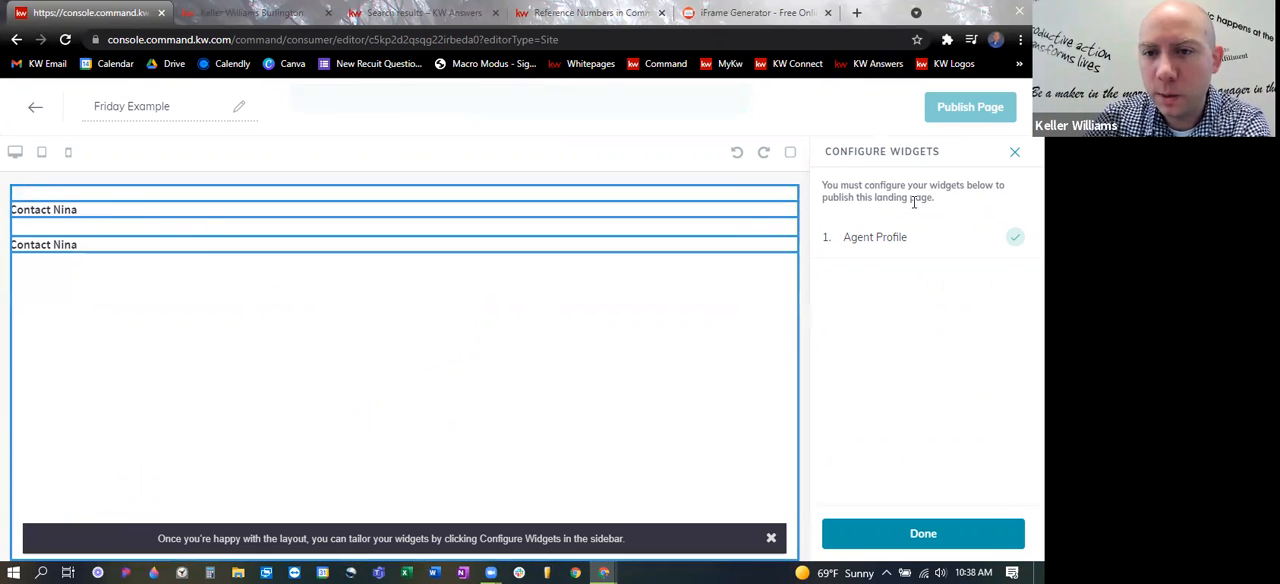
click(1014, 151)
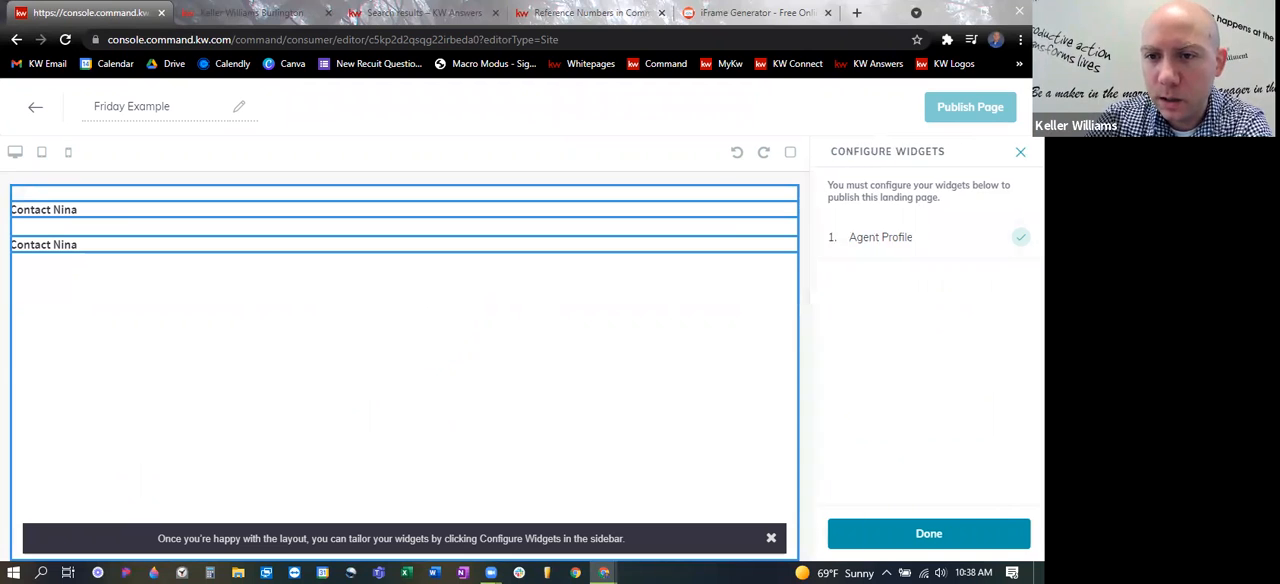
click(828, 222)
drag(977, 272, 211, 300)
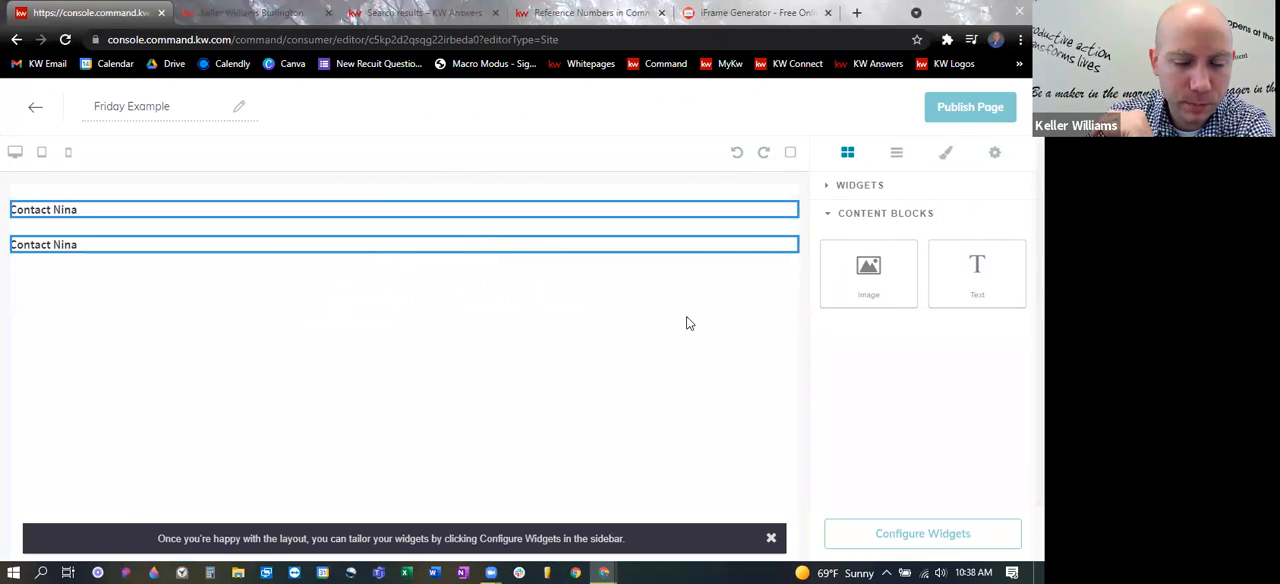
drag(1004, 291, 143, 219)
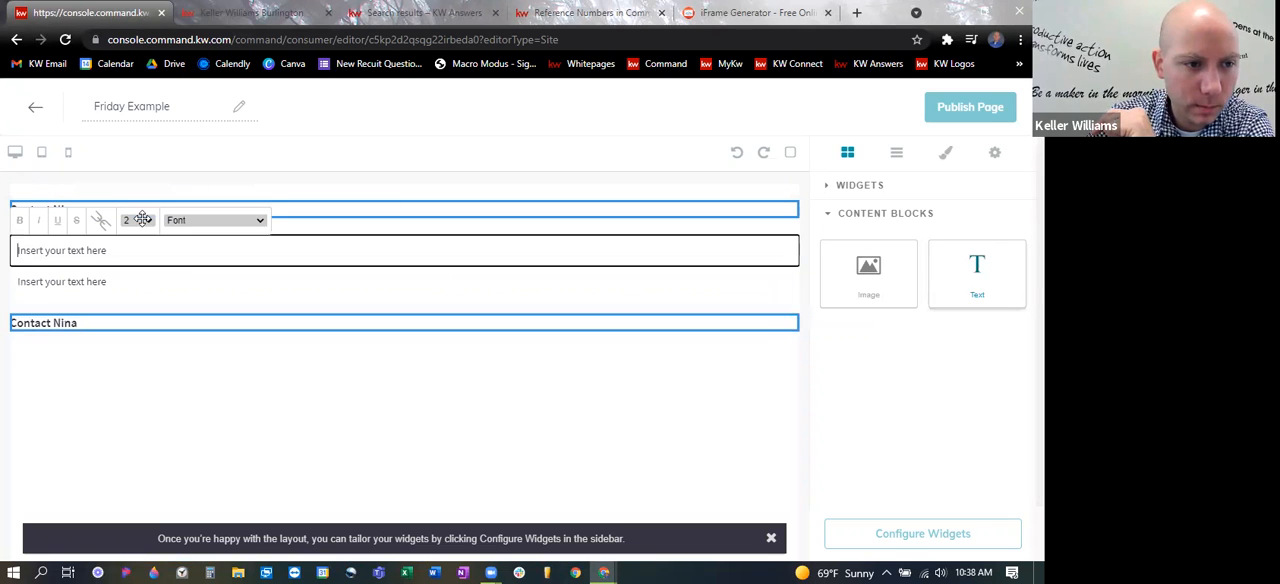
triple_click(85, 251)
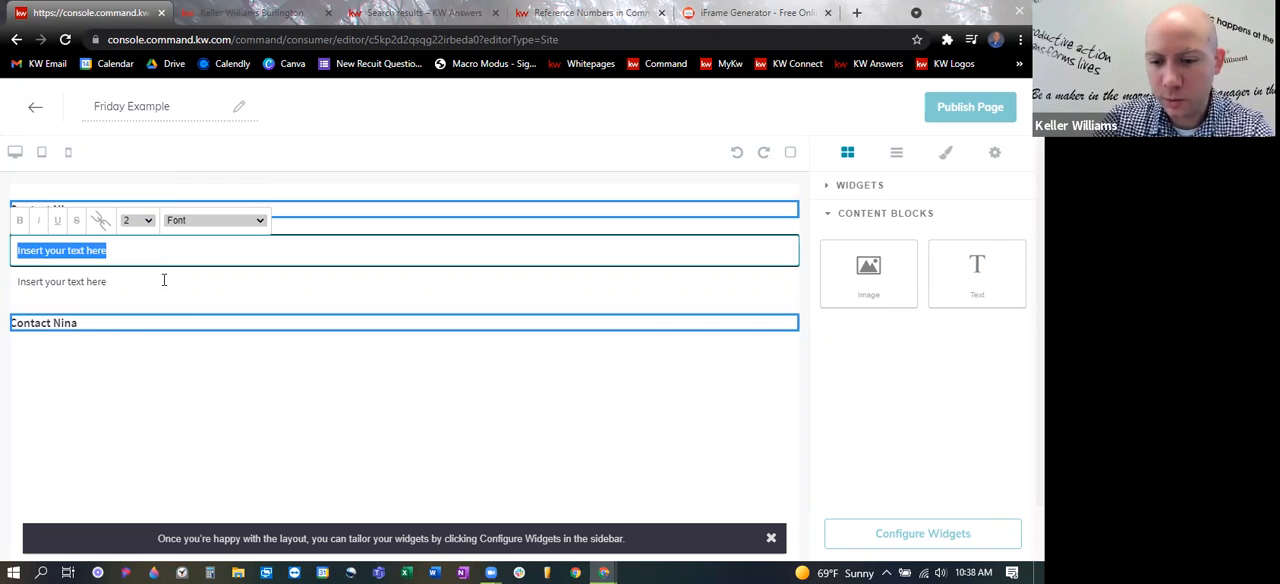
key(ctrl+v)
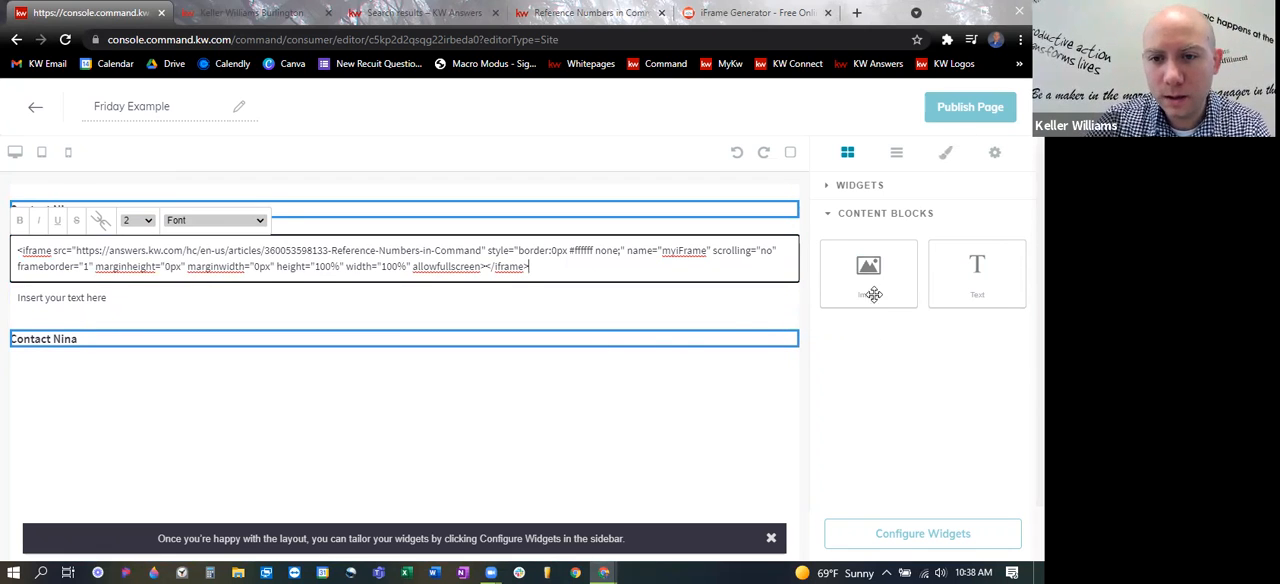
- Try to add the Download My App widget below the text blocks
click(827, 187)
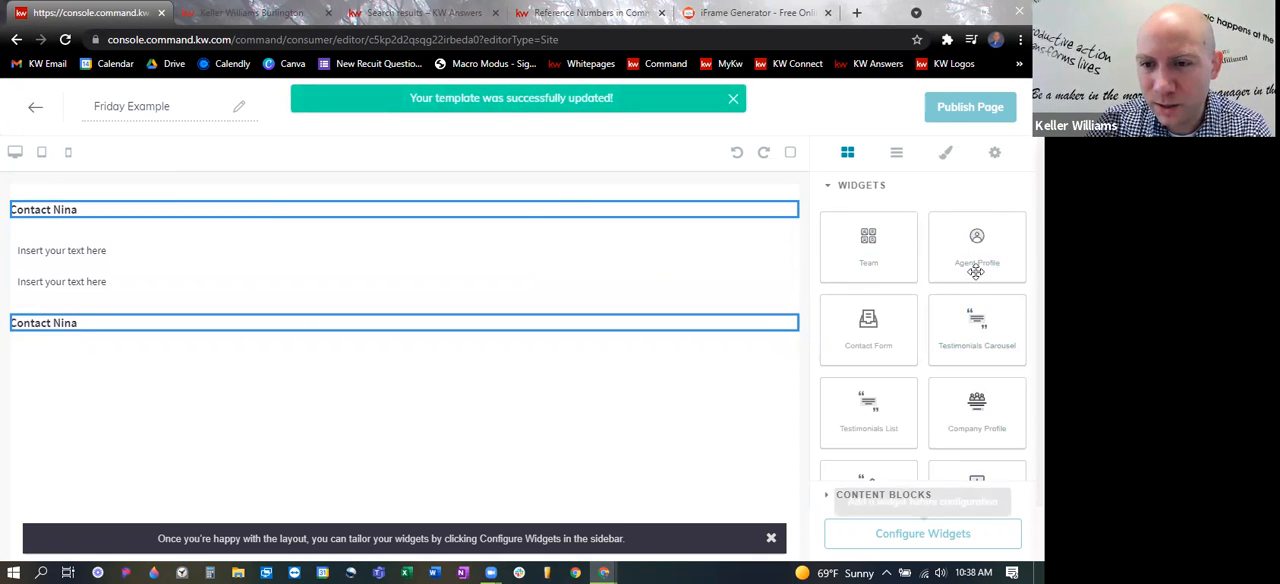
scroll(980, 400, down, 1)
drag(992, 401, 328, 436)
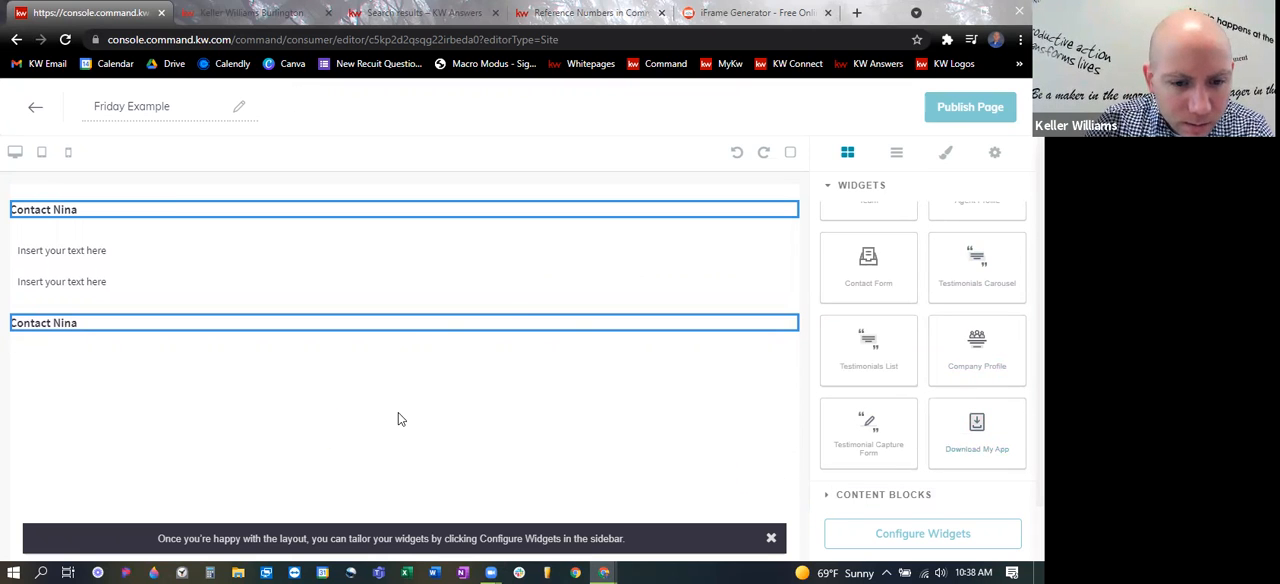
drag(1000, 436, 439, 359)
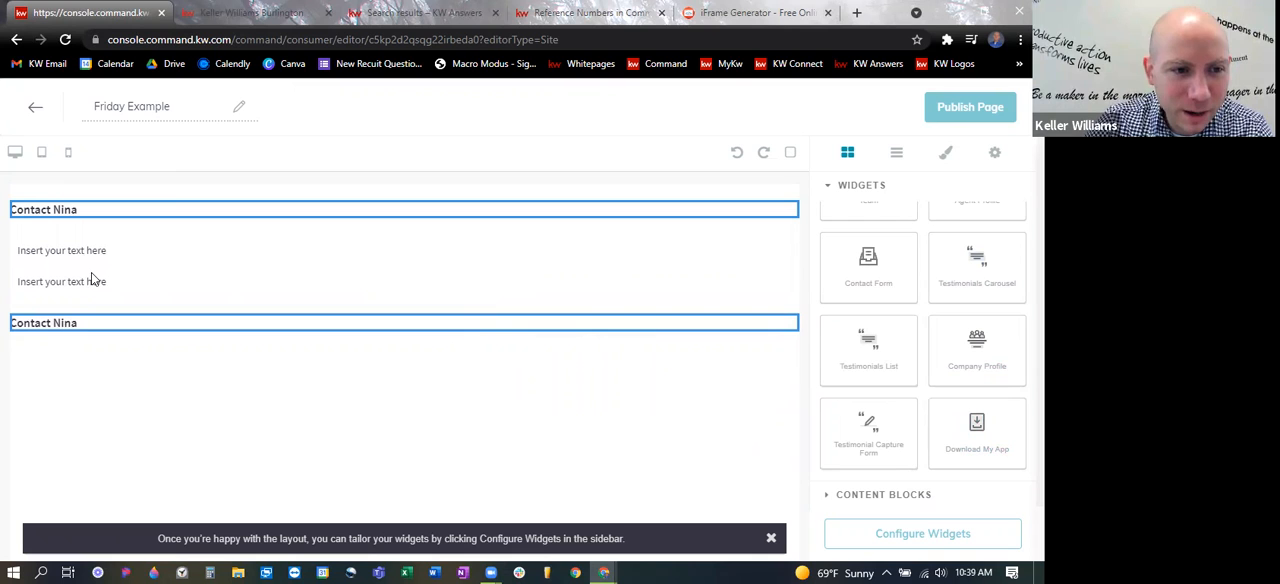
- Exit the page editor saving the changes, and reopen the Friday Example page for editing
click(36, 112)
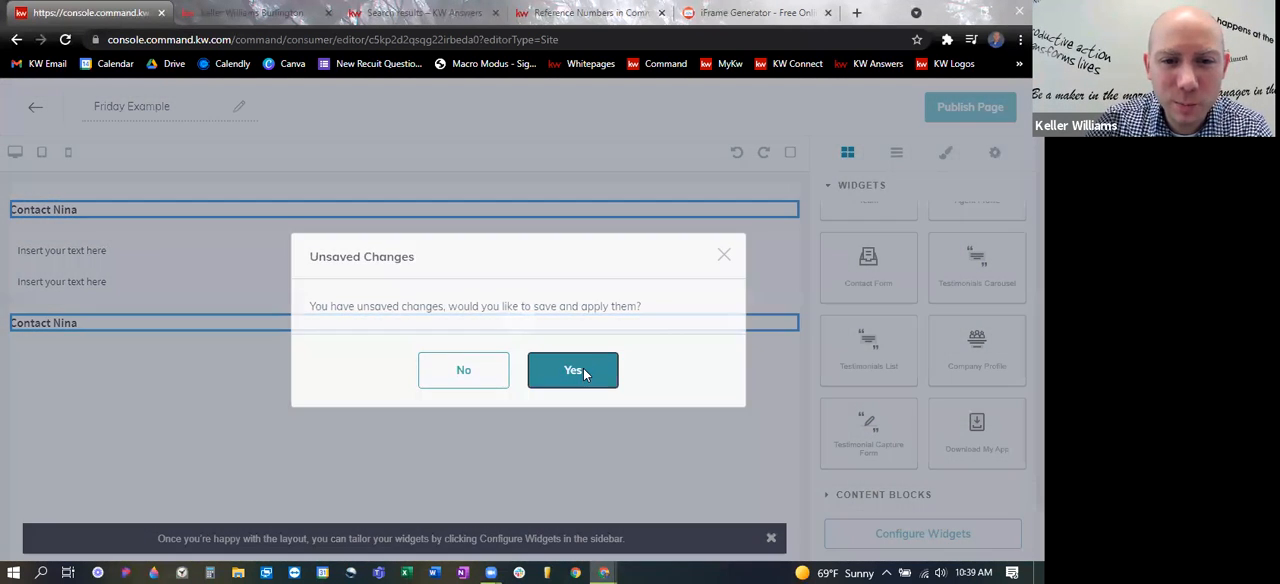
click(583, 370)
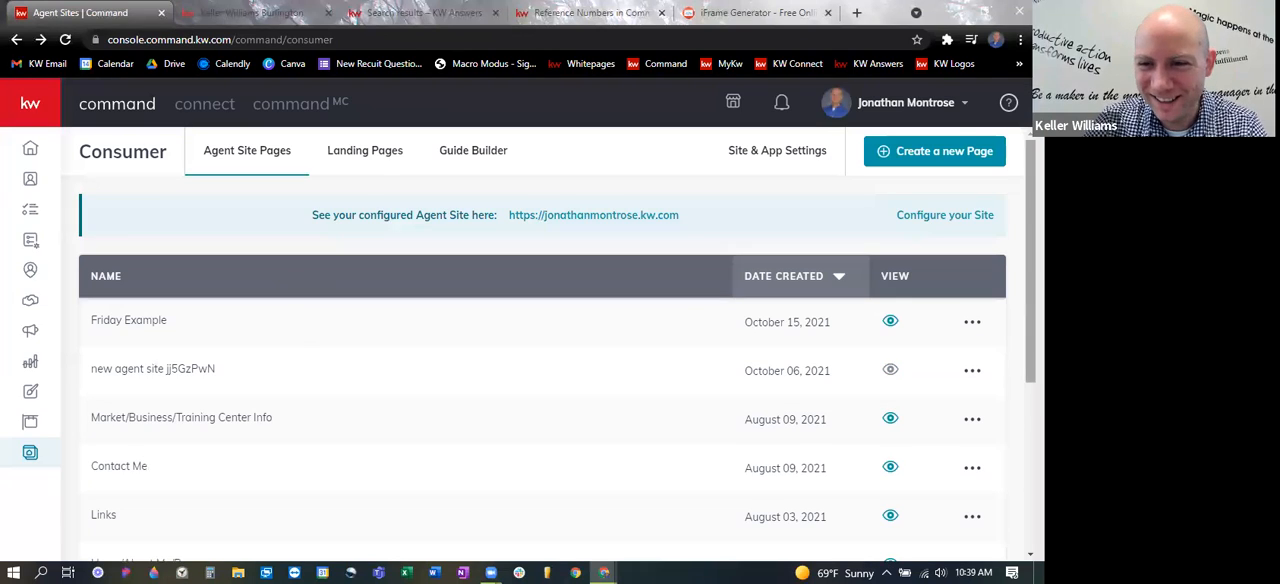
click(972, 321)
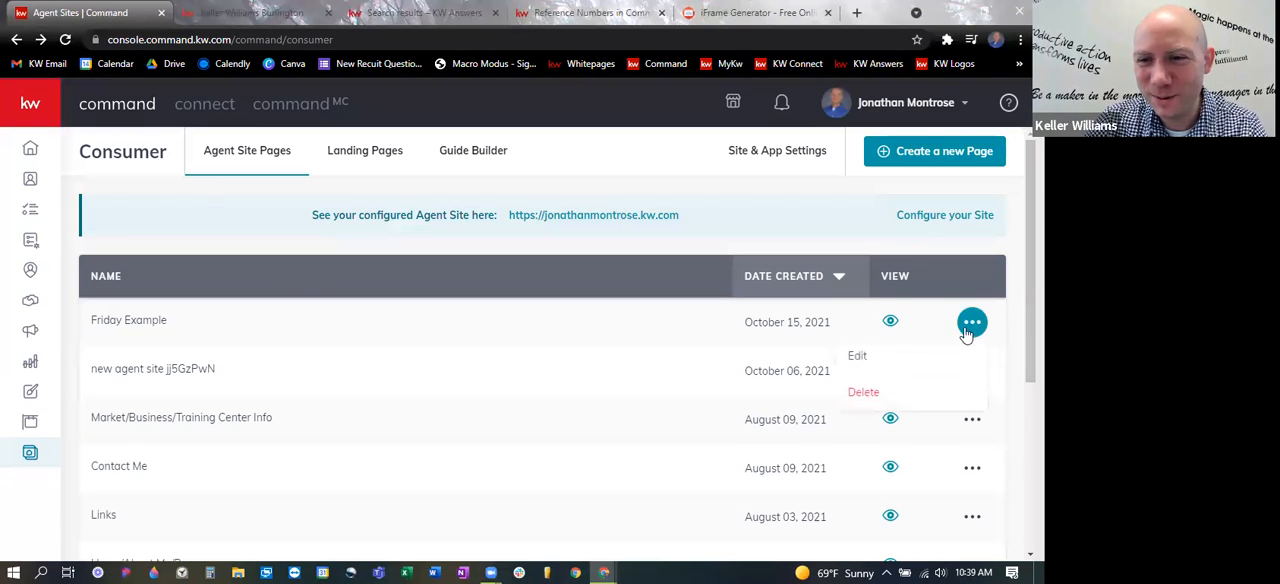
click(858, 357)
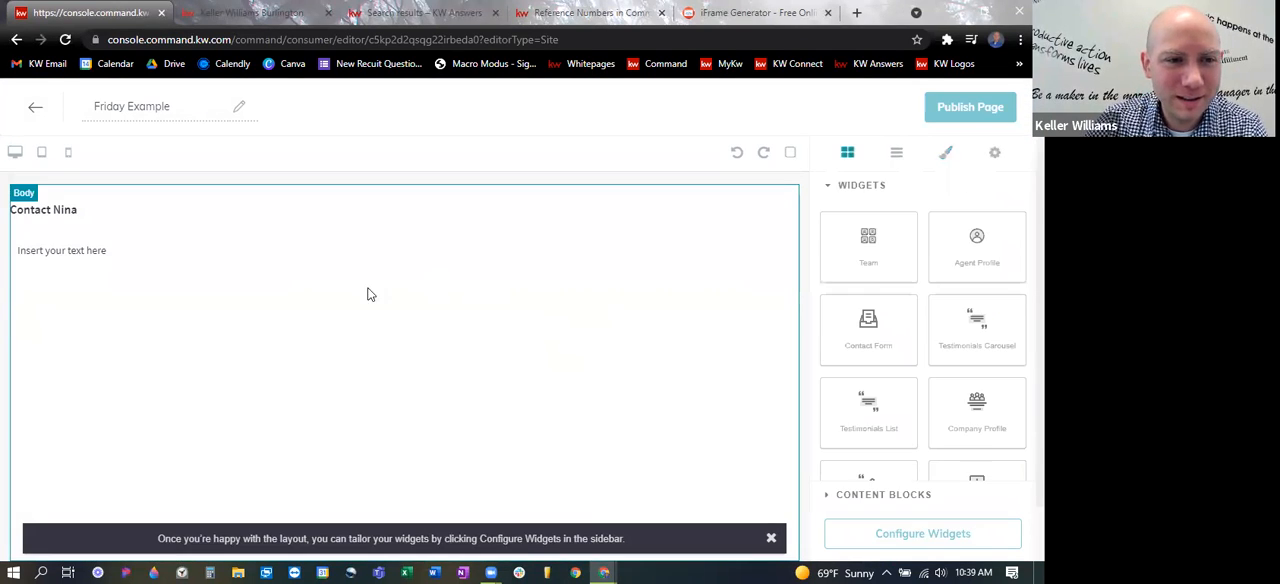
- Replace the text block's placeholder with the copied iframe code for the Reference Numbers in Command article
click(180, 251)
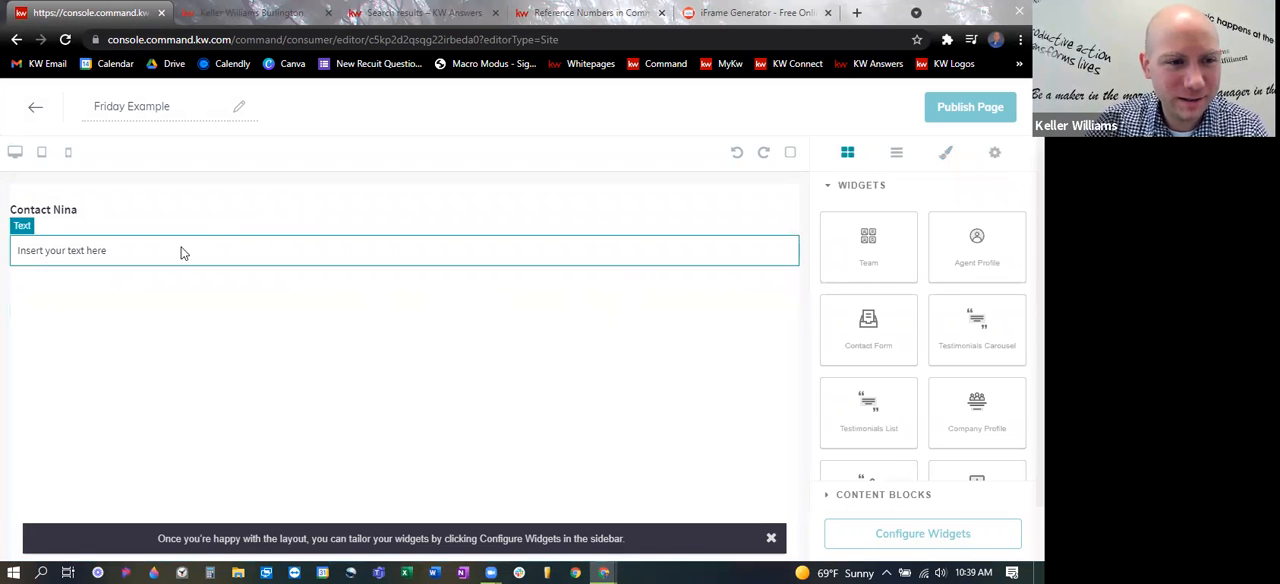
click(128, 251)
drag(128, 251, 15, 251)
key(ctrl+v)
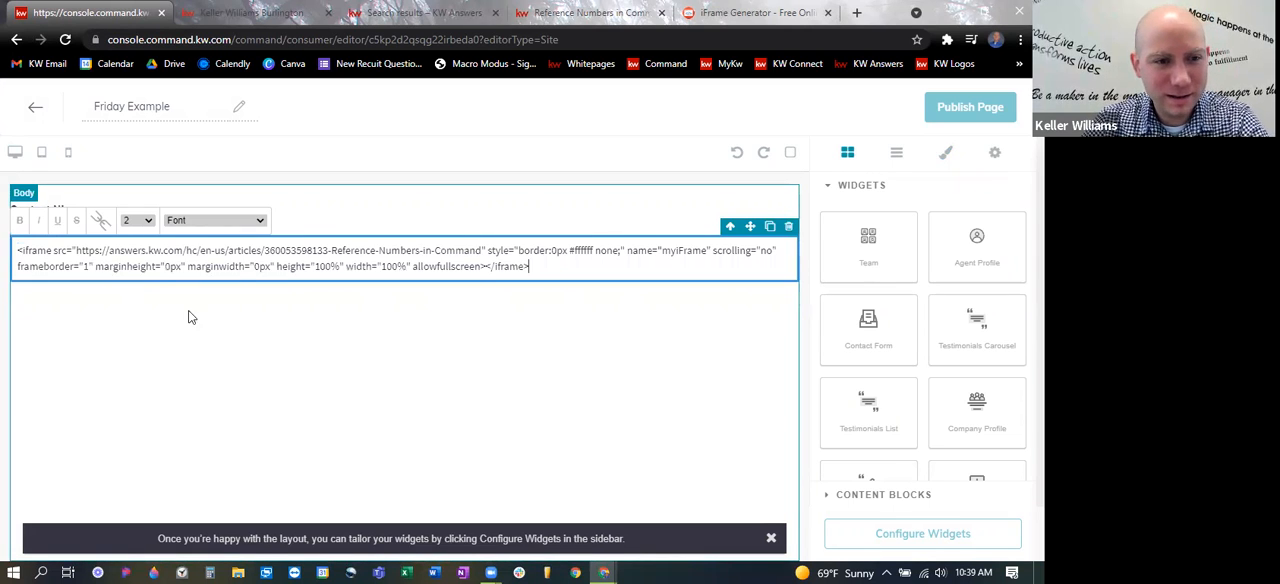
click(735, 350)
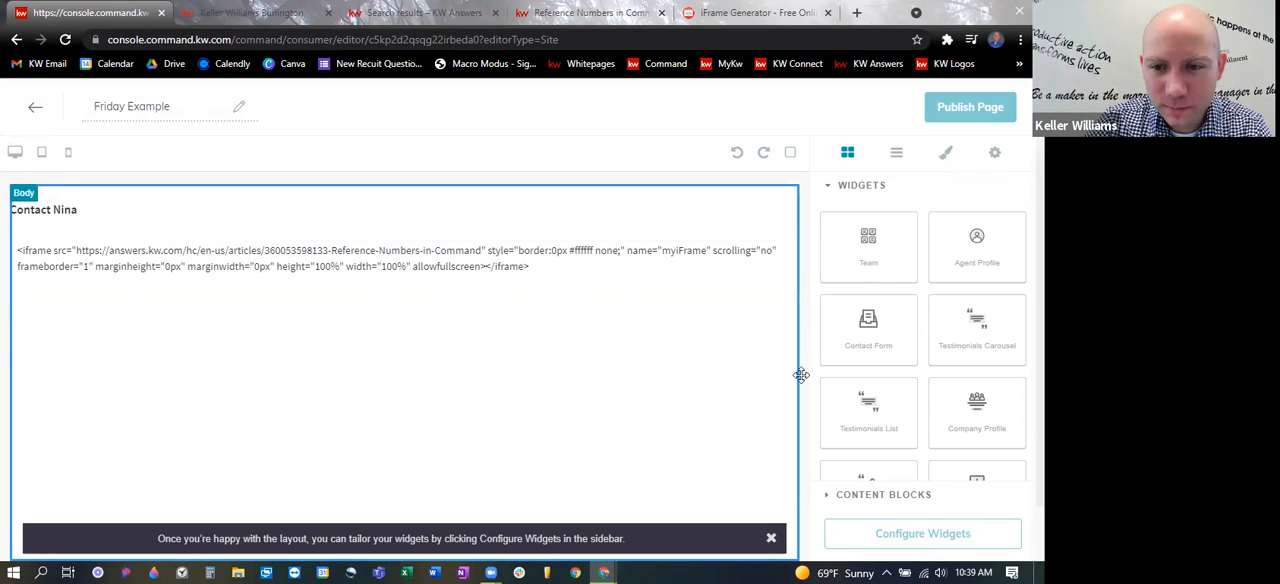
- Add the Download My App widget below the iframe text block and publish the page, returning to Agent Site Pages
scroll(983, 424, down, 1)
drag(983, 430, 493, 378)
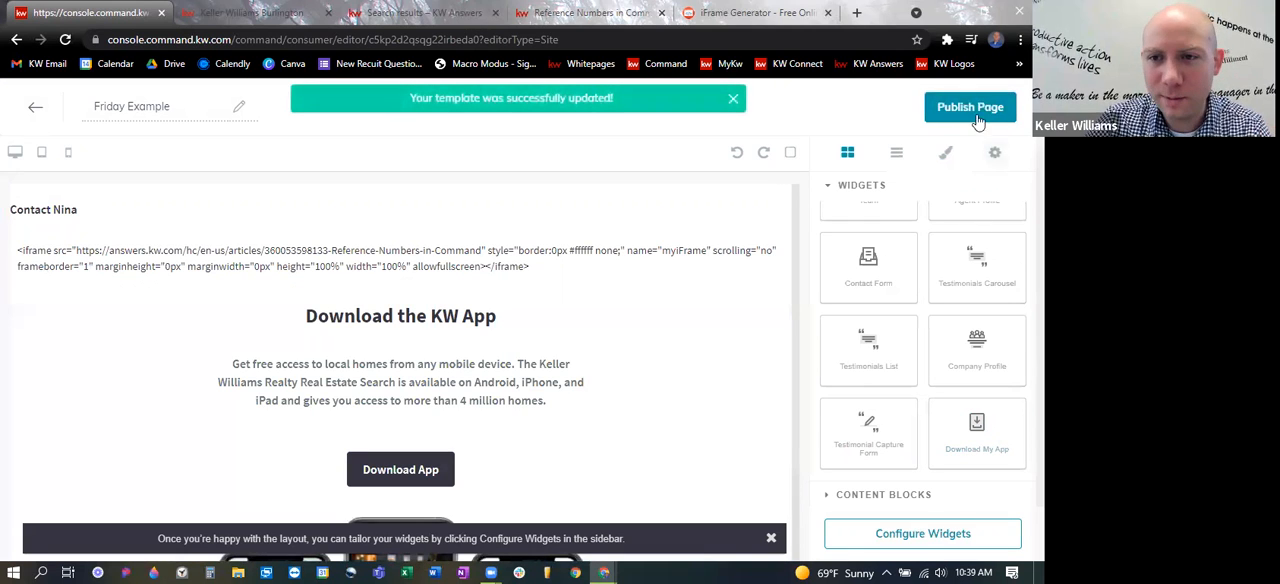
click(975, 113)
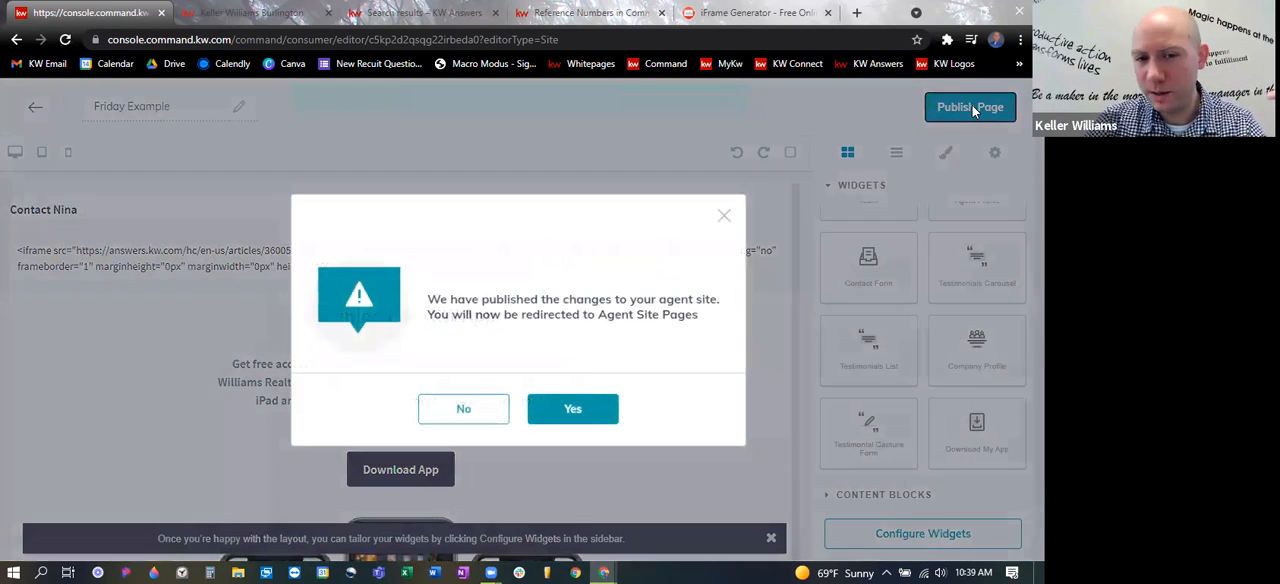
click(574, 410)
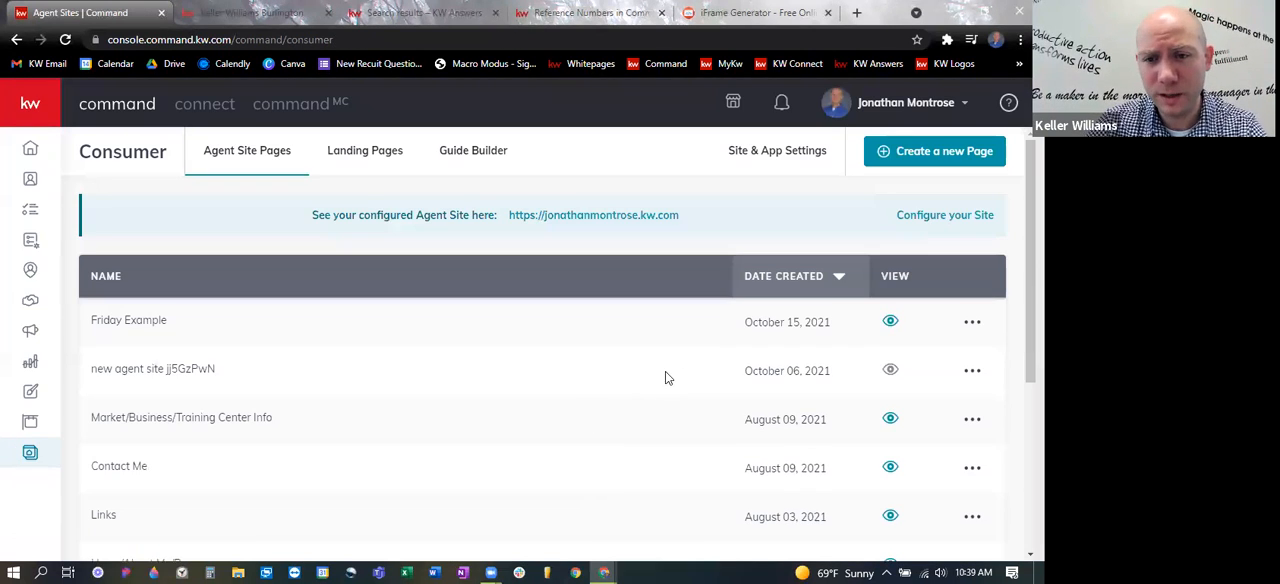
- View the live Friday Example page and examine how the embedded article and the app download section appear
click(888, 322)
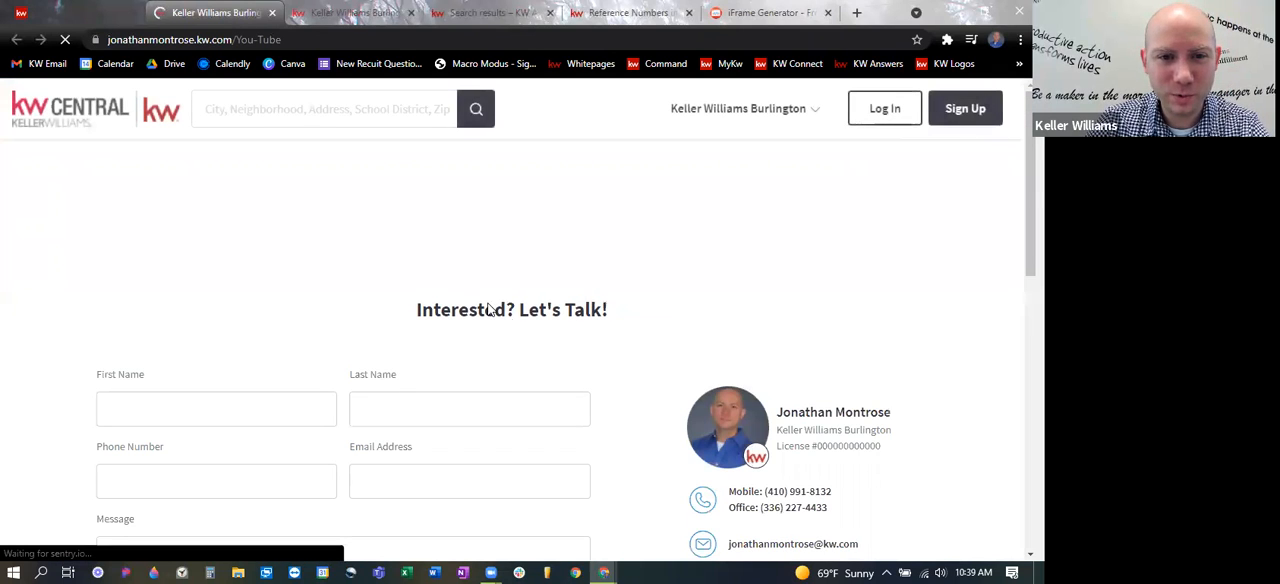
scroll(521, 254, down, 4)
scroll(563, 296, up, 5)
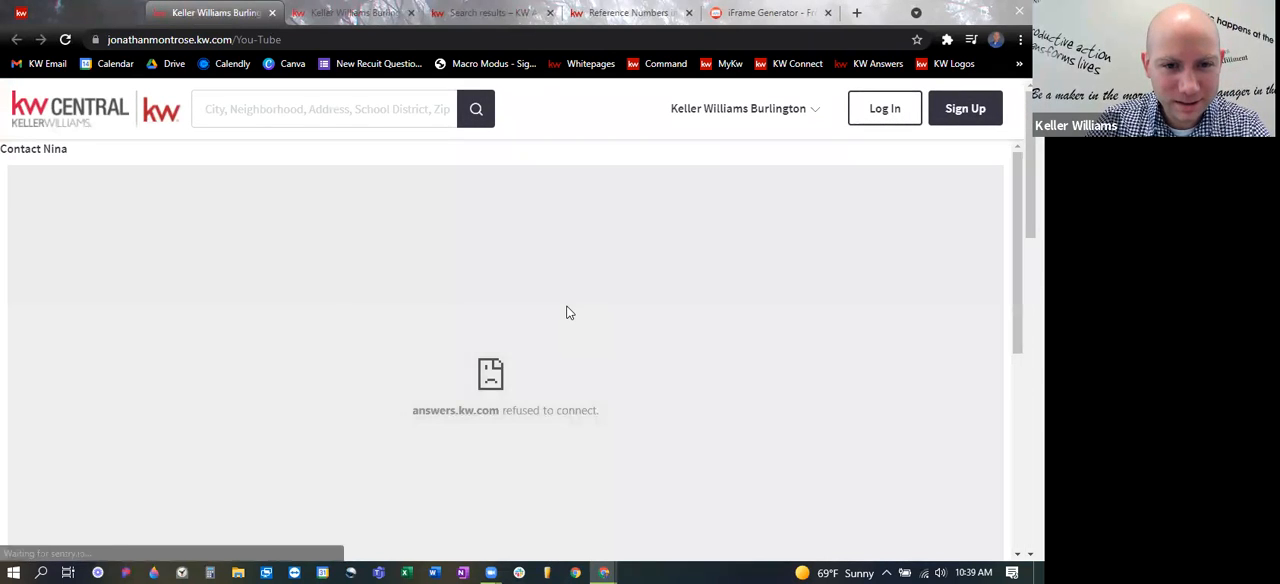
scroll(590, 318, down, 1)
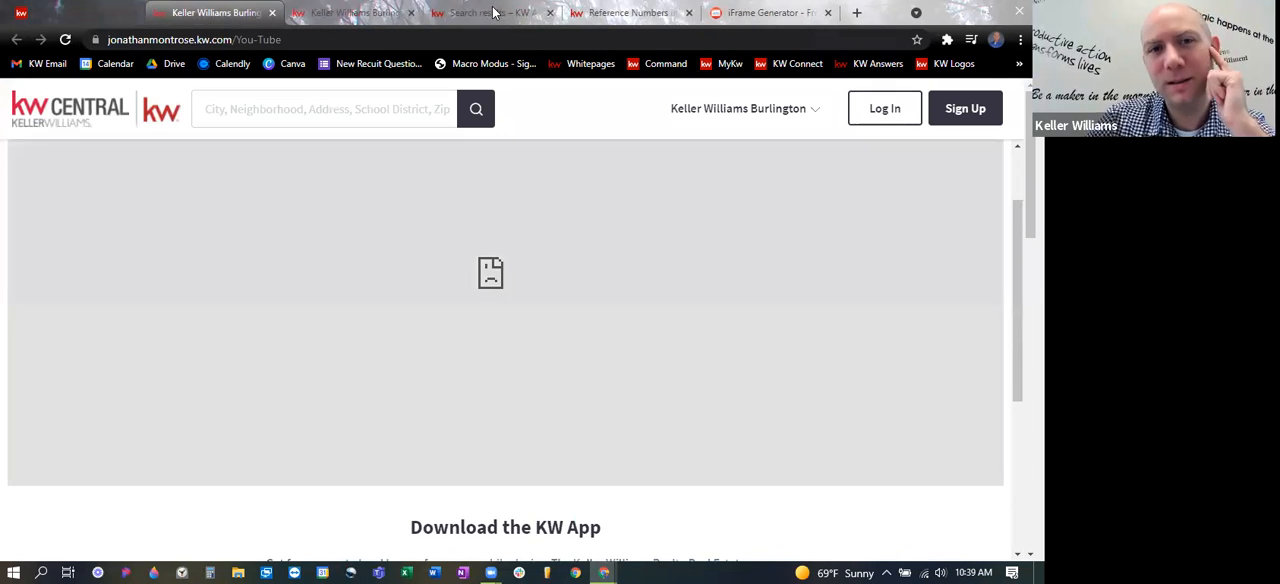
- Switch the iframe size unit to px in iFrame Generator, regenerate the code with 100 width and height, and copy it
click(490, 12)
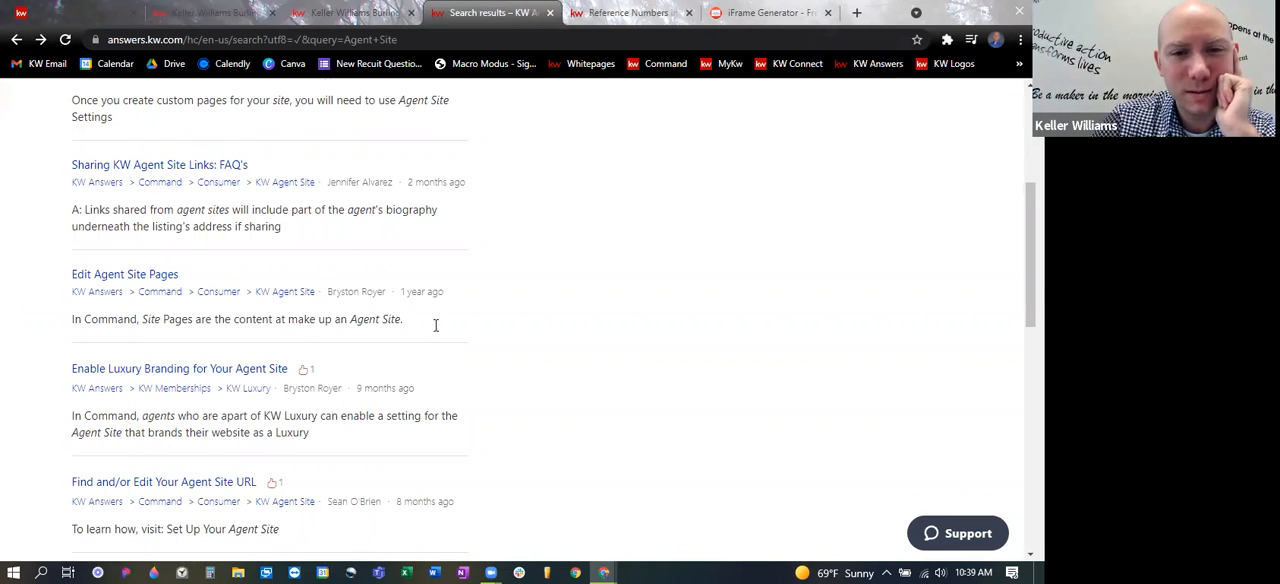
scroll(505, 315, up, 3)
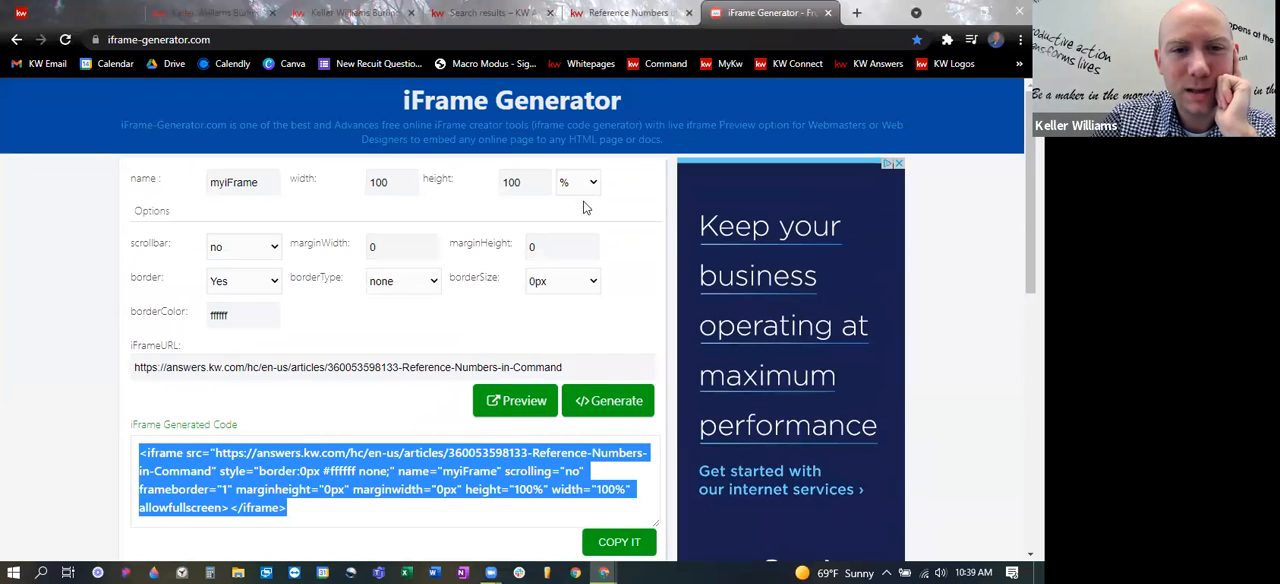
click(589, 184)
click(566, 199)
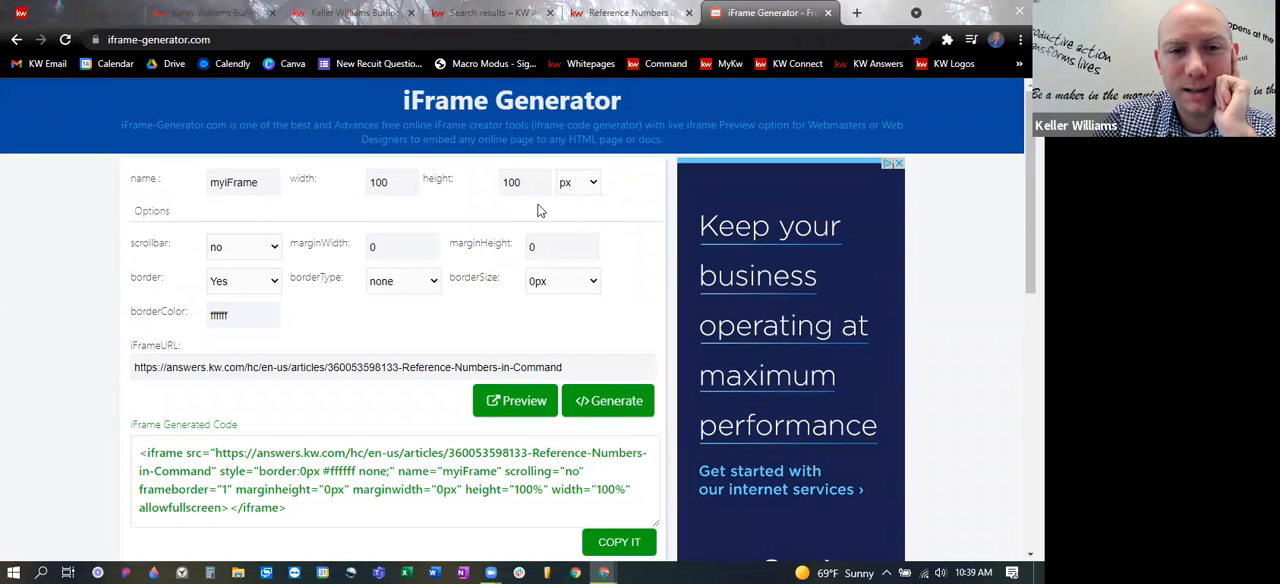
double_click(405, 181)
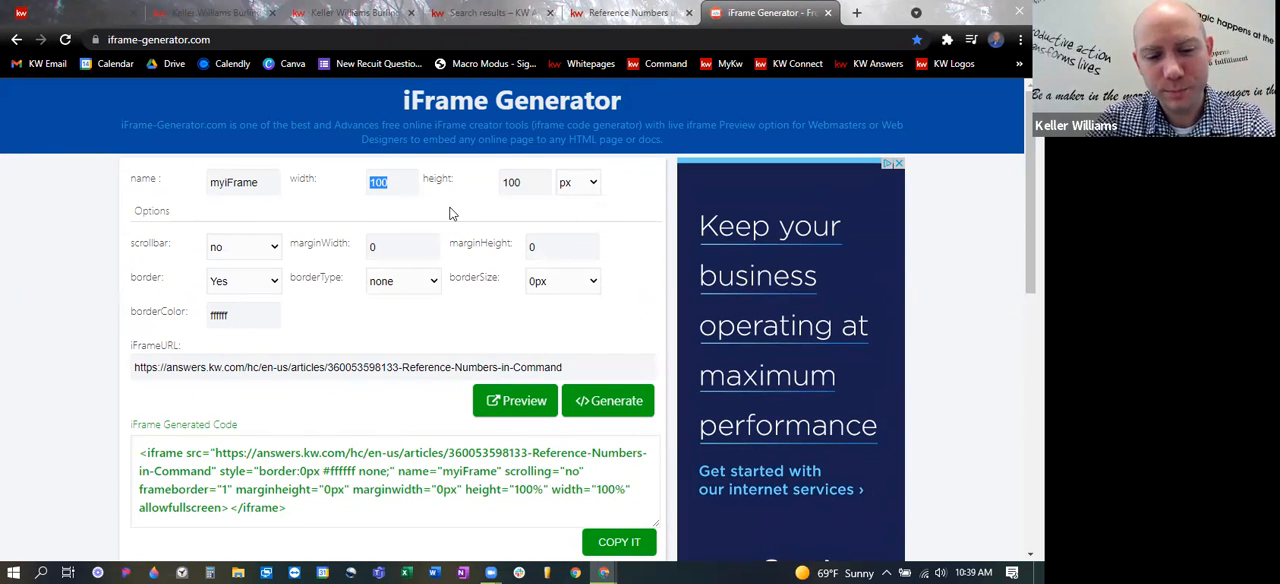
click(608, 400)
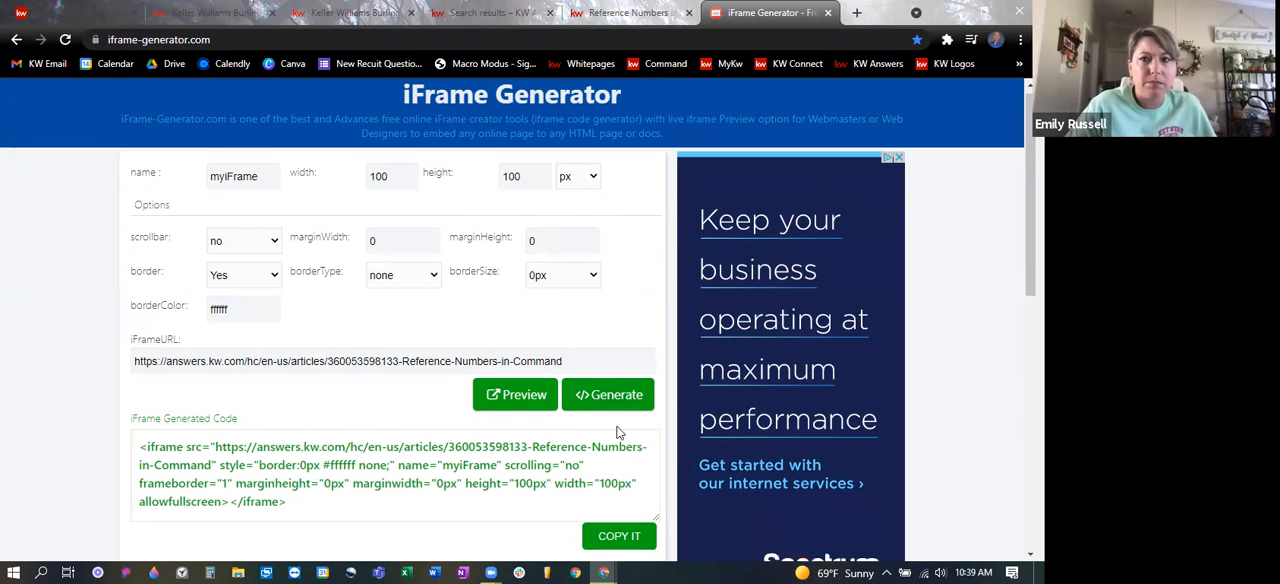
scroll(617, 429, down, 3)
click(530, 202)
click(612, 238)
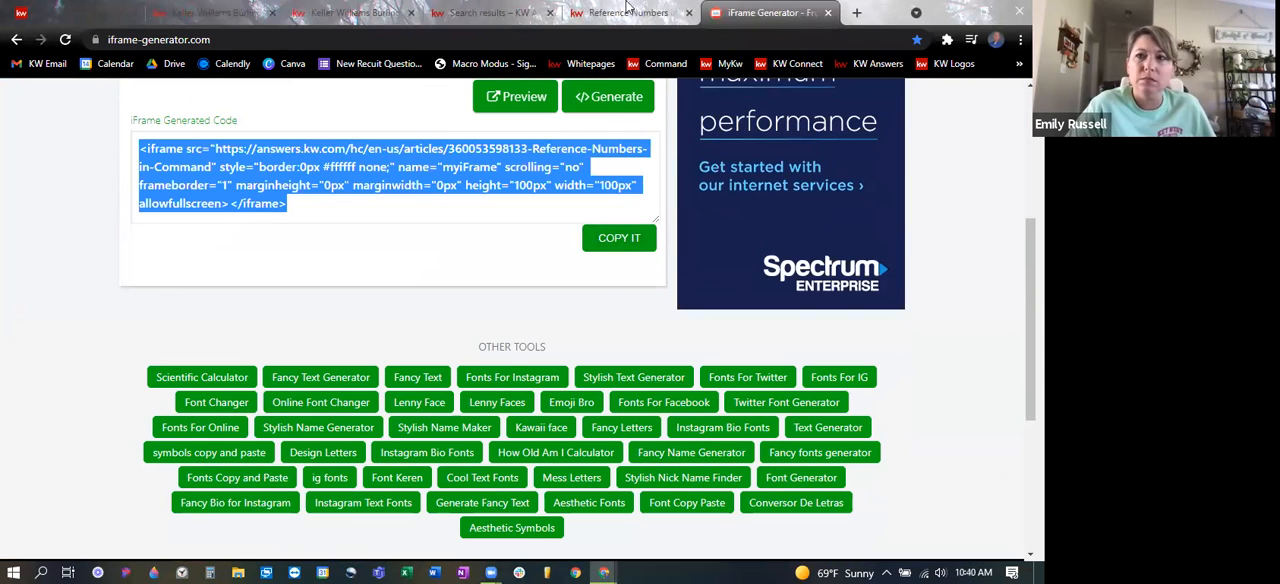
- Reopen the Friday Example page for editing and replace the text block's iframe code with the copied 100px by 100px version
click(622, 12)
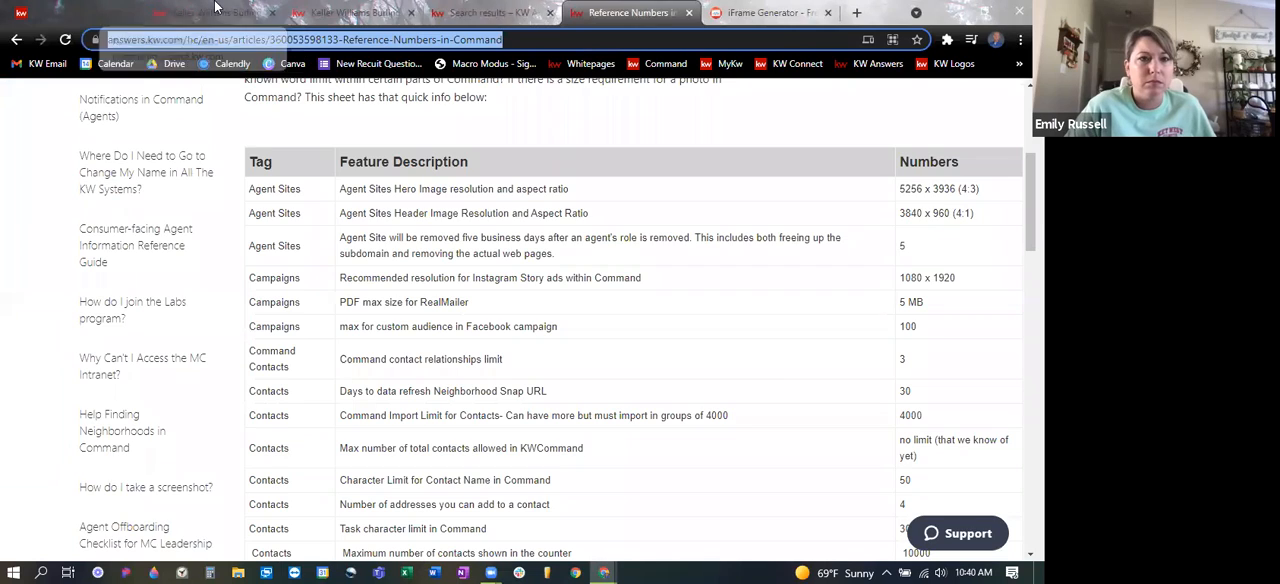
click(160, 10)
scroll(775, 338, down, 2)
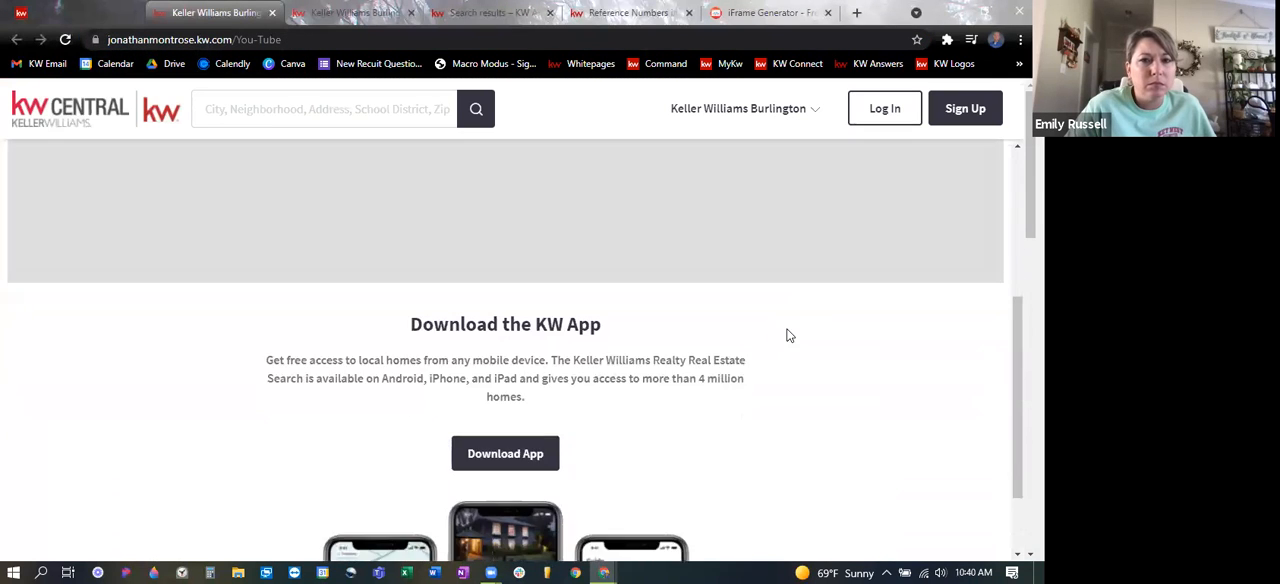
scroll(786, 334, up, 3)
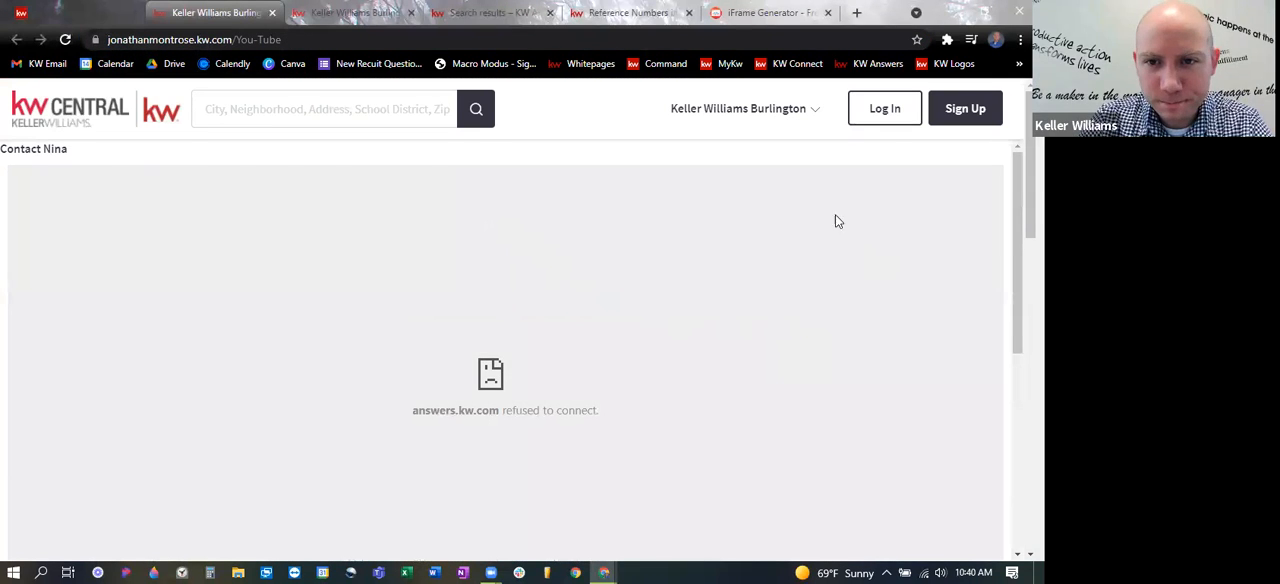
key(ctrl+shift+Tab)
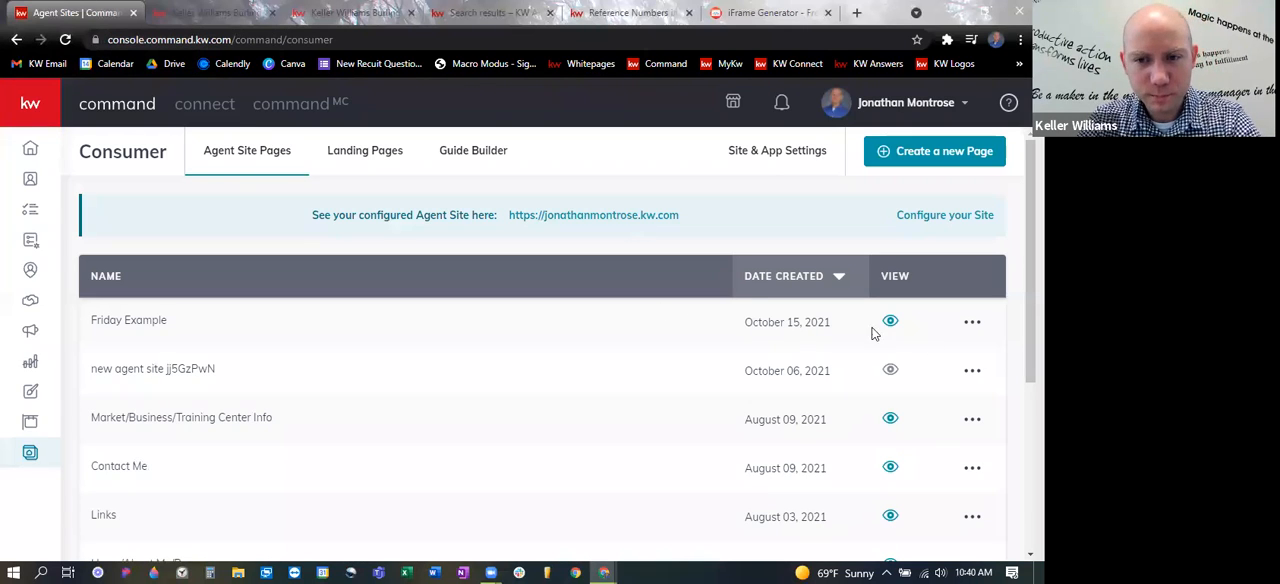
click(971, 323)
click(855, 356)
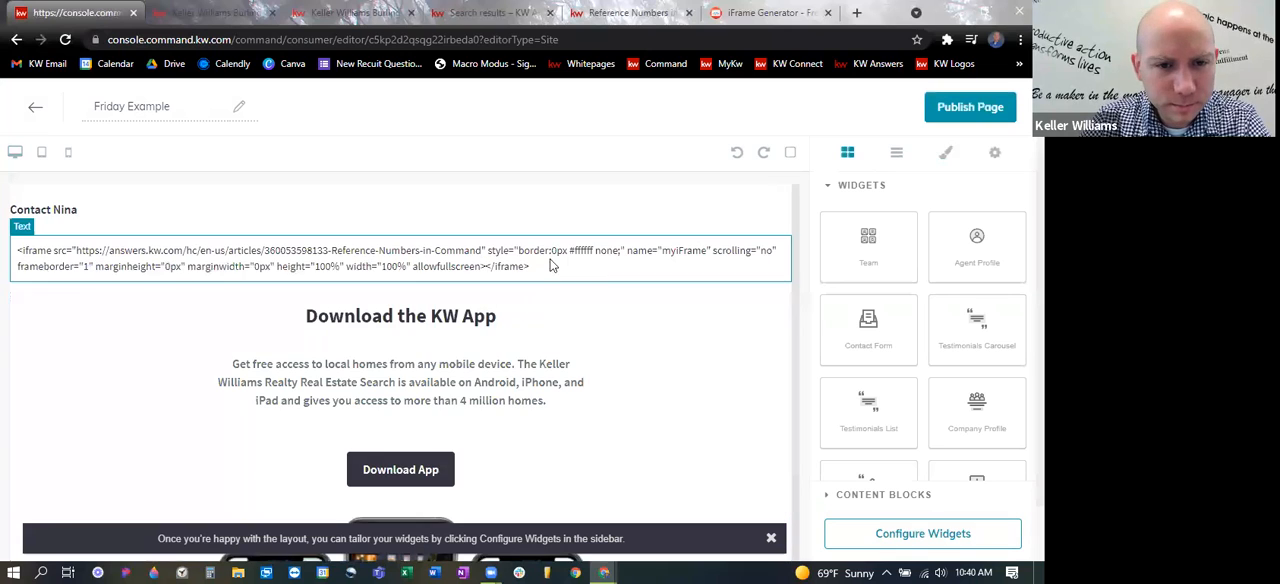
click(540, 265)
click(533, 265)
key(ctrl+a)
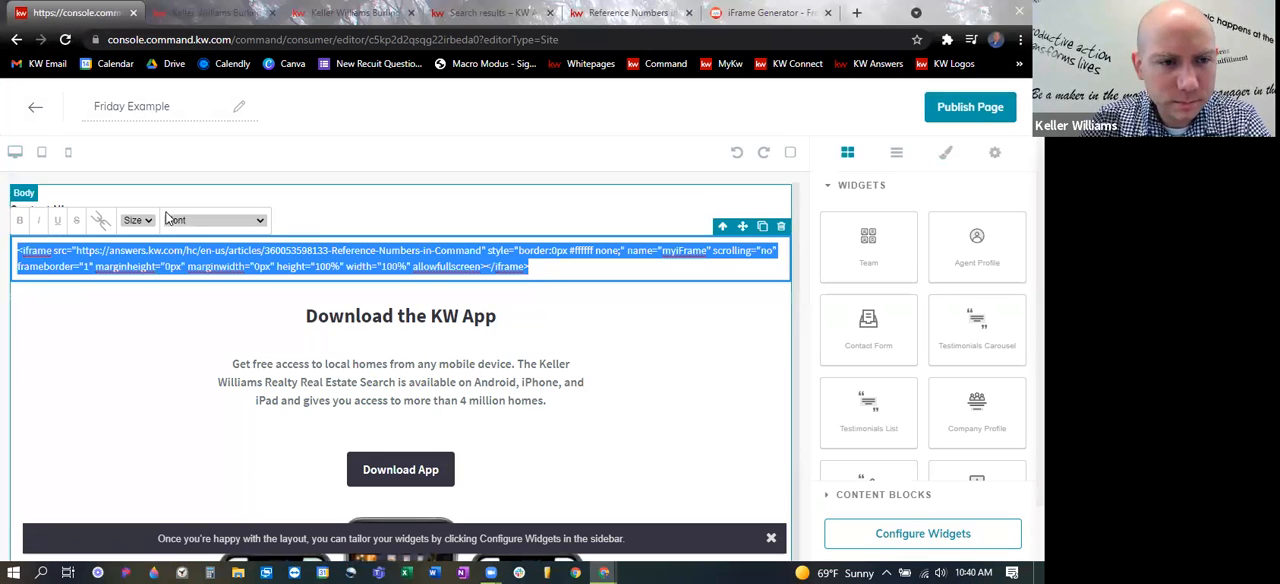
key(ctrl+v)
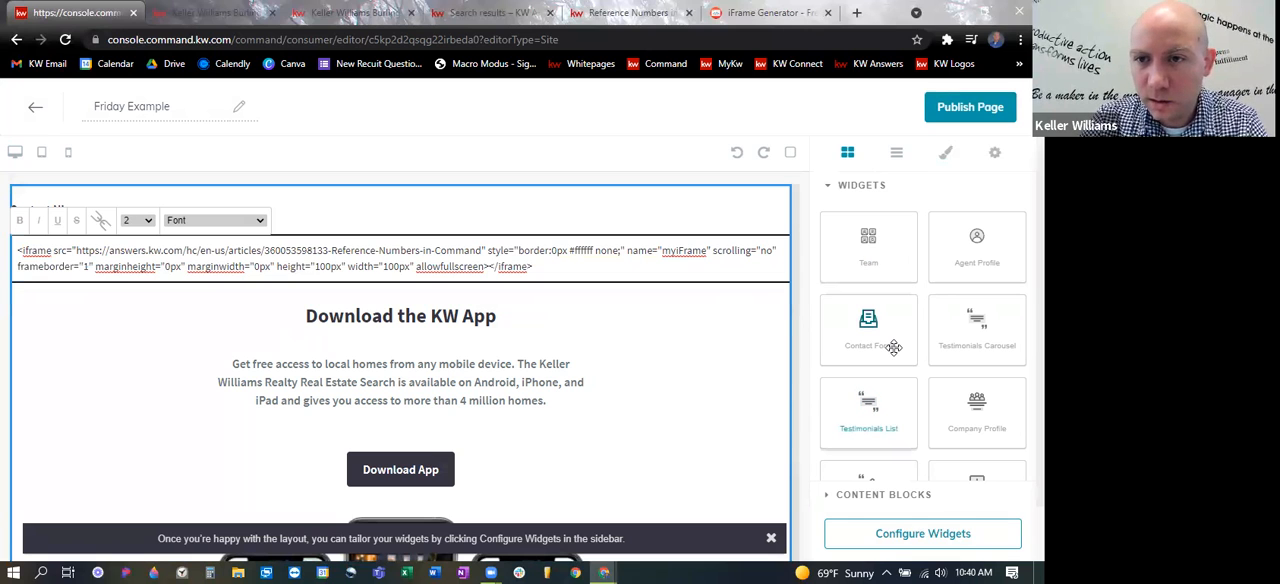
- Publish the Friday Example page, accept the return to Agent Site Pages, and view the live page
click(967, 114)
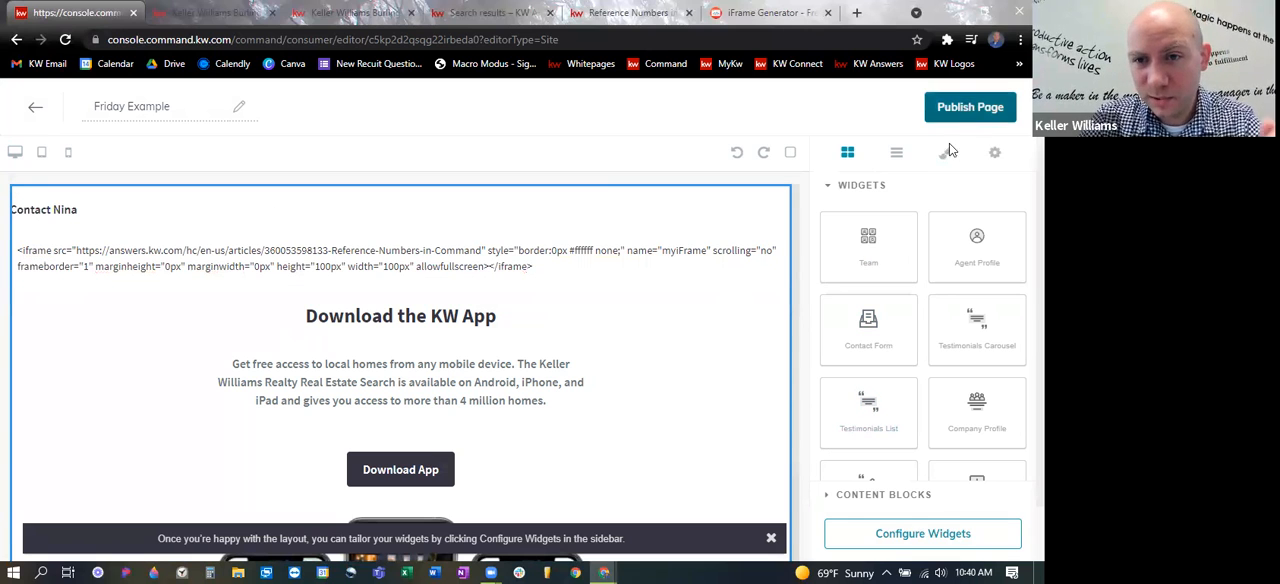
click(958, 108)
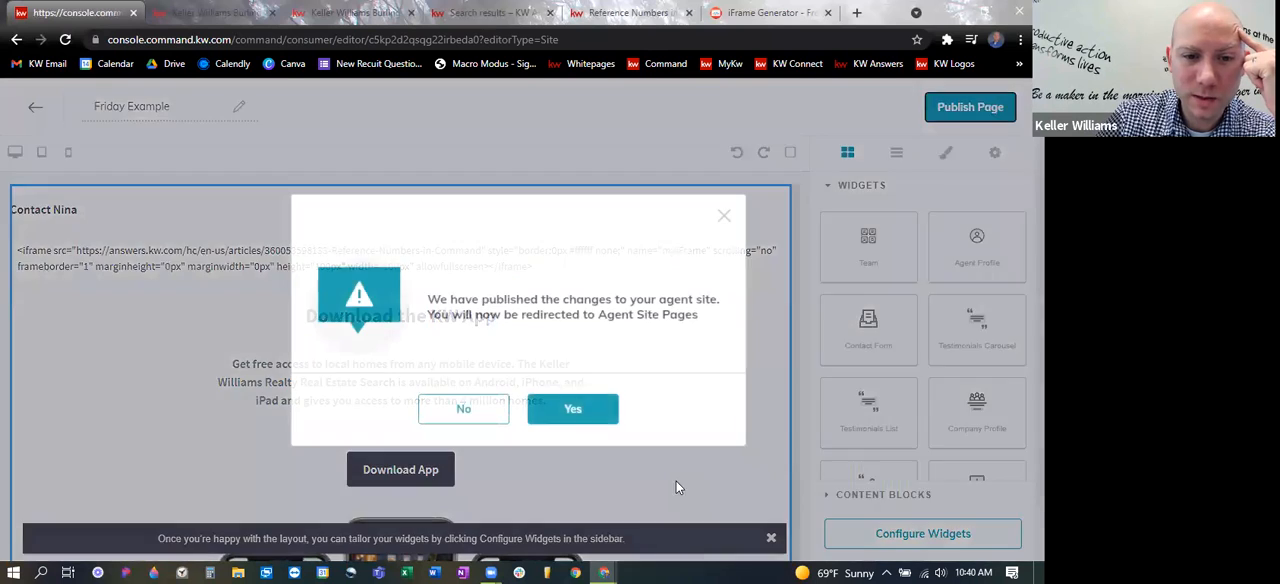
click(577, 410)
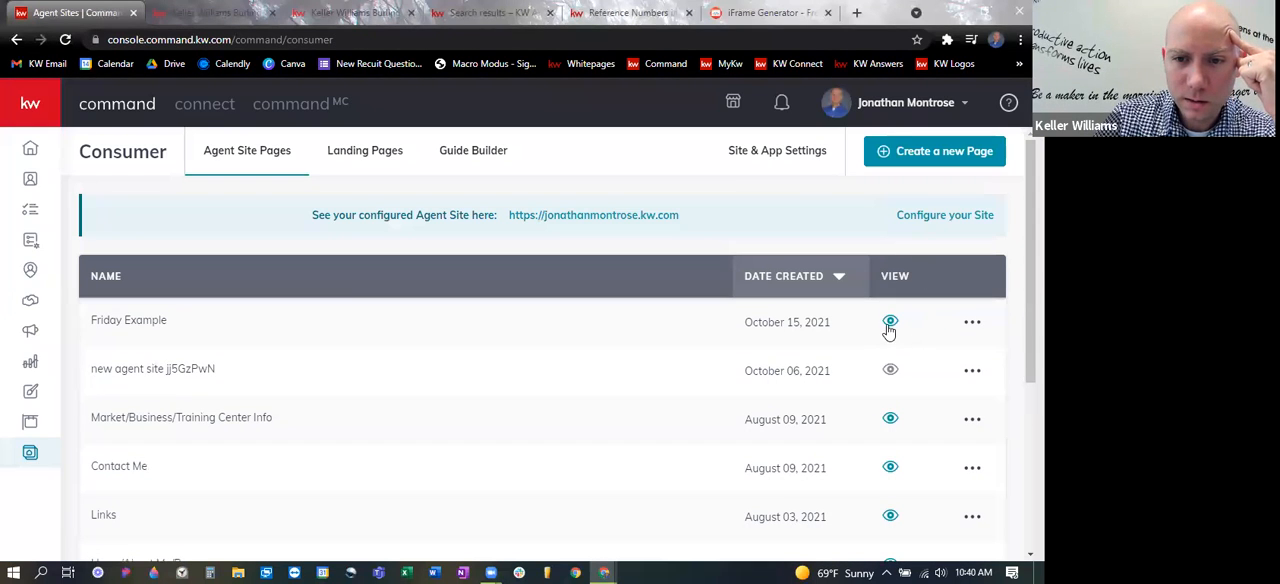
click(889, 323)
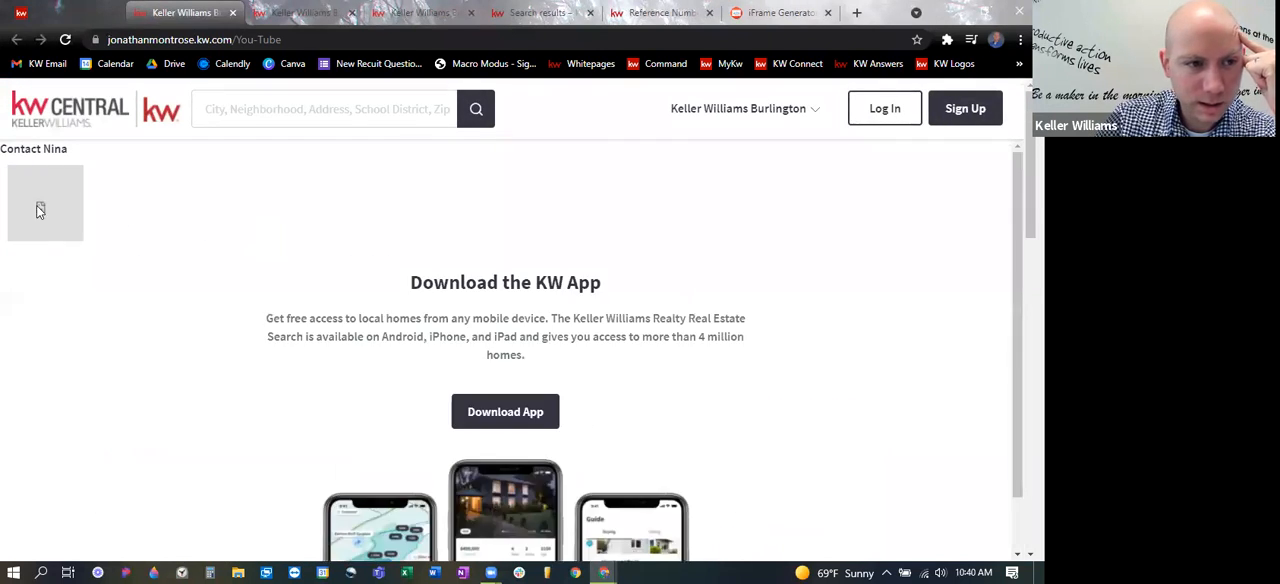
- Review the open live page, KW Answers and iFrame Generator tabs, closing a duplicate live page tab
click(548, 12)
click(656, 10)
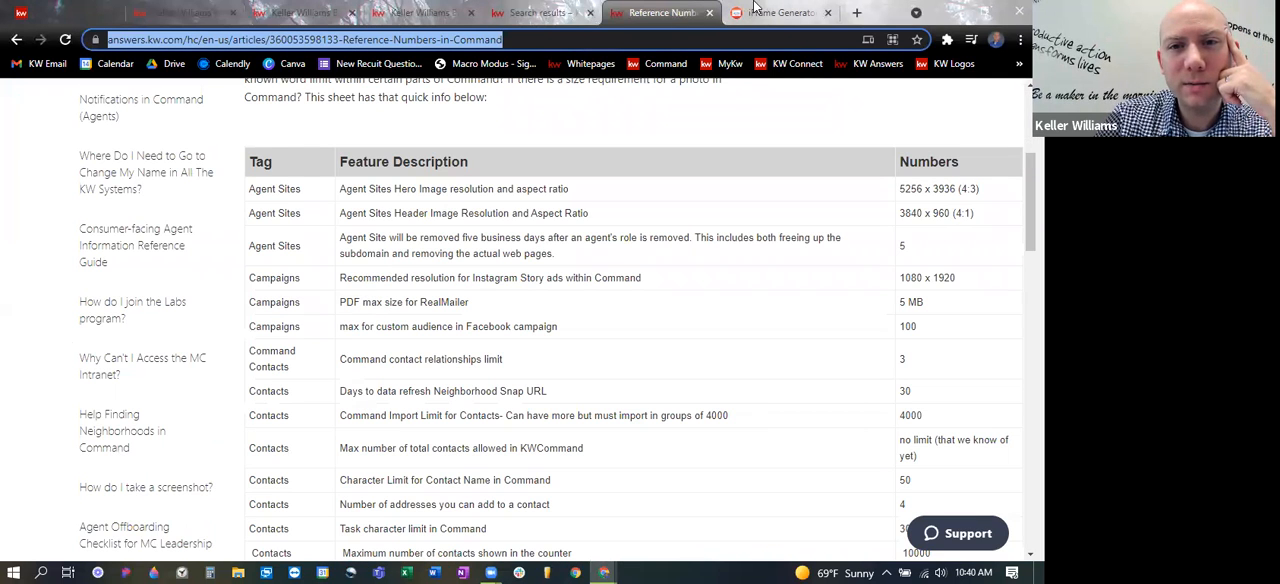
key(ctrl+Tab)
click(420, 10)
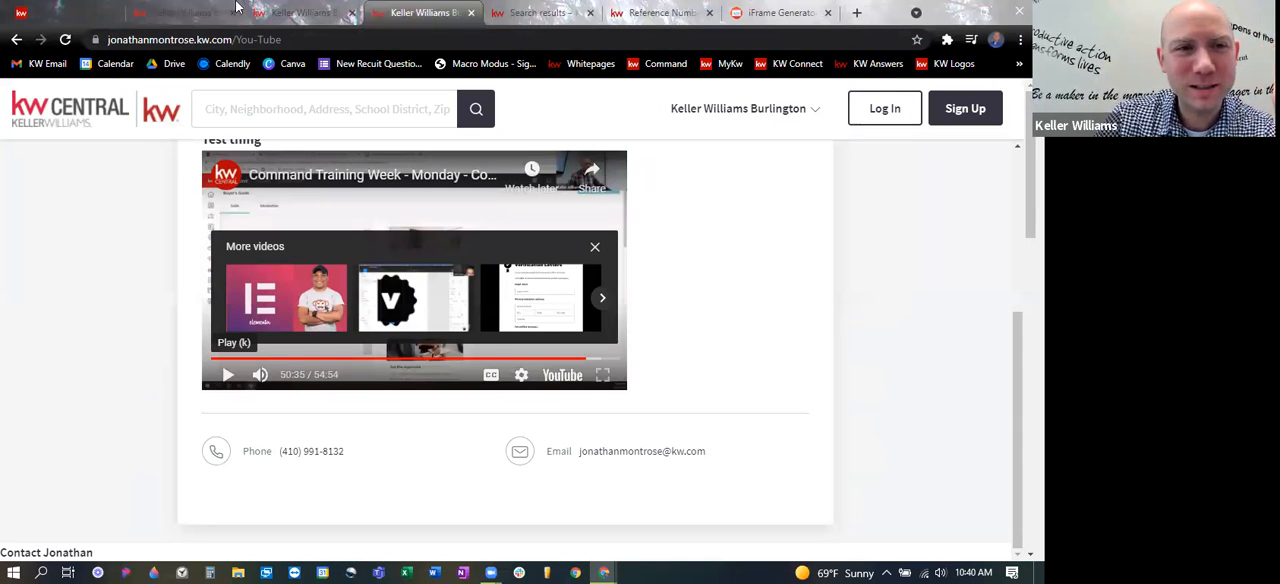
click(300, 12)
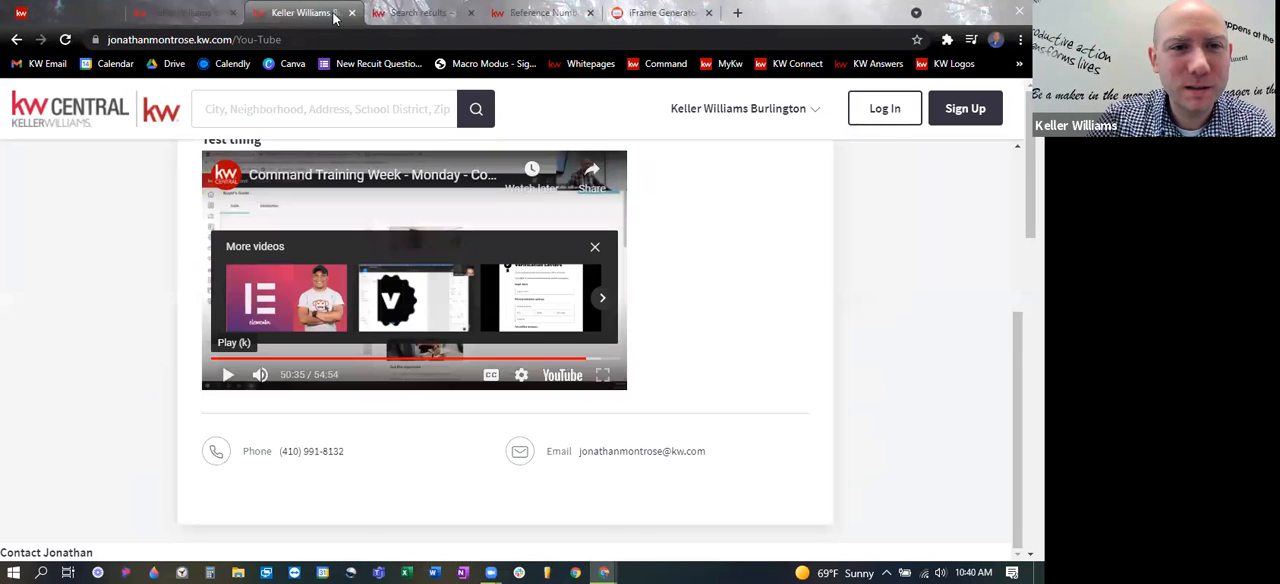
click(167, 13)
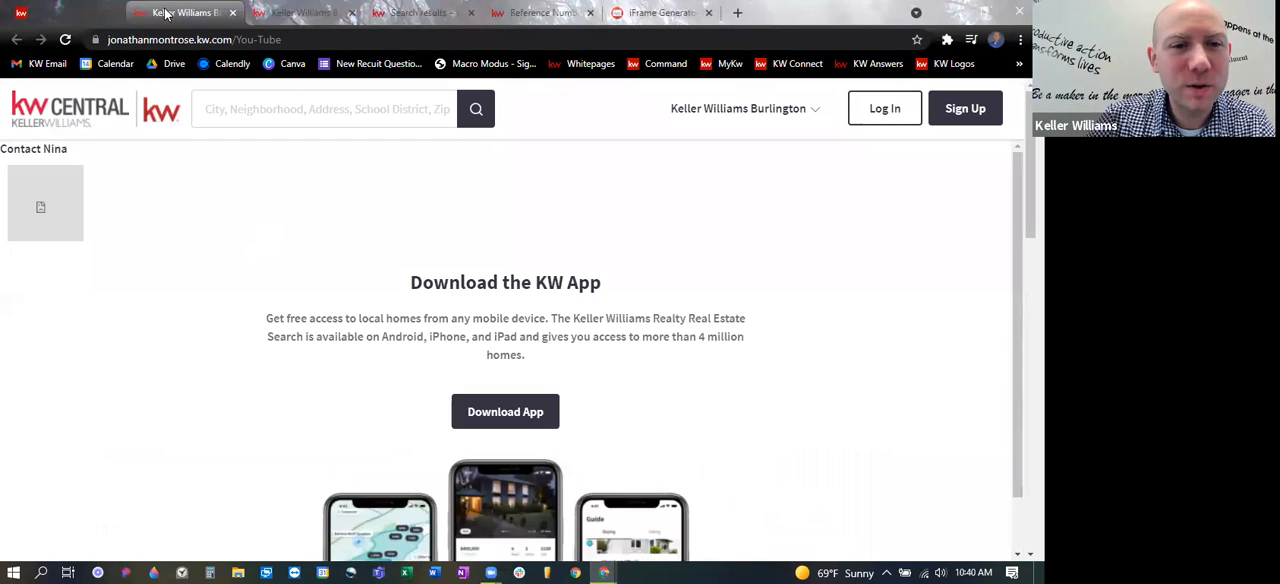
click(44, 7)
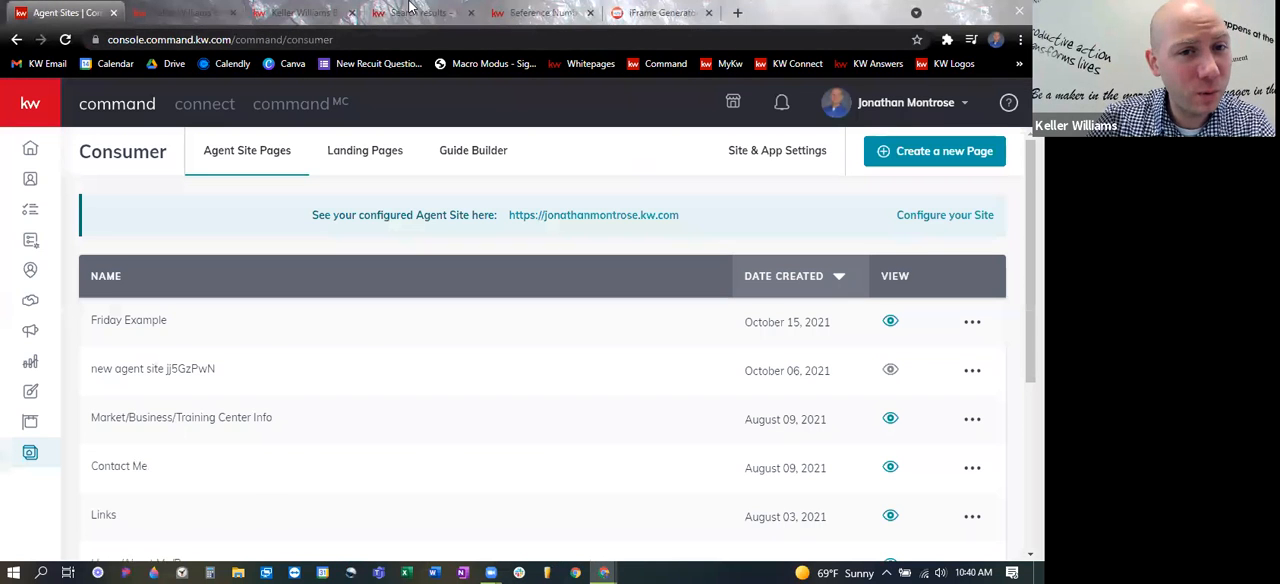
click(409, 10)
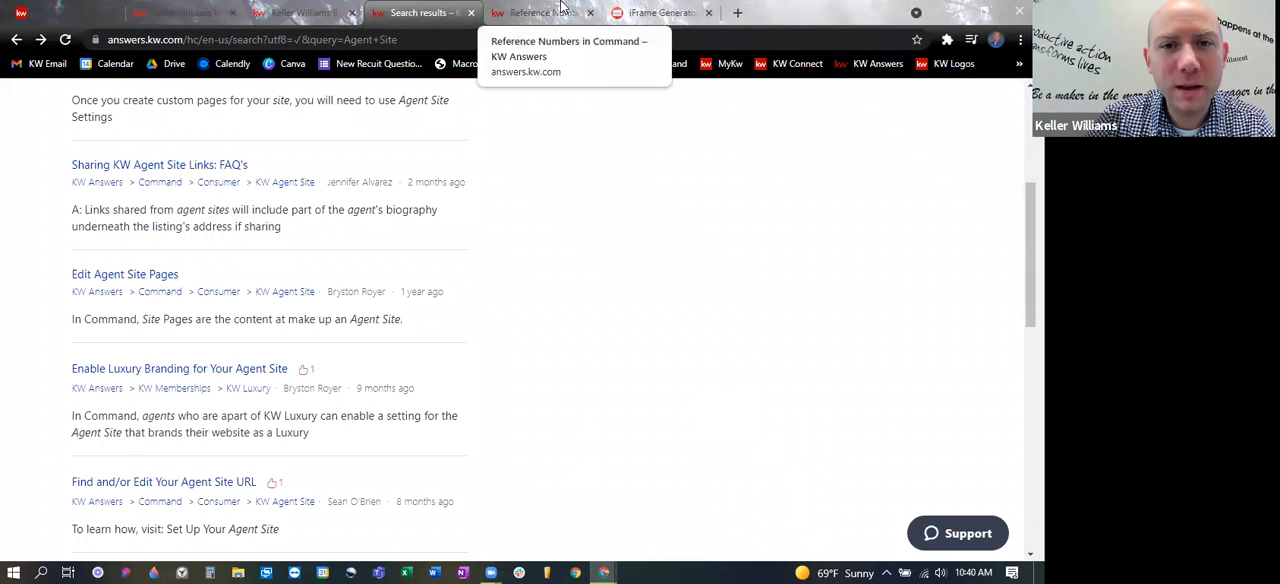
click(562, 7)
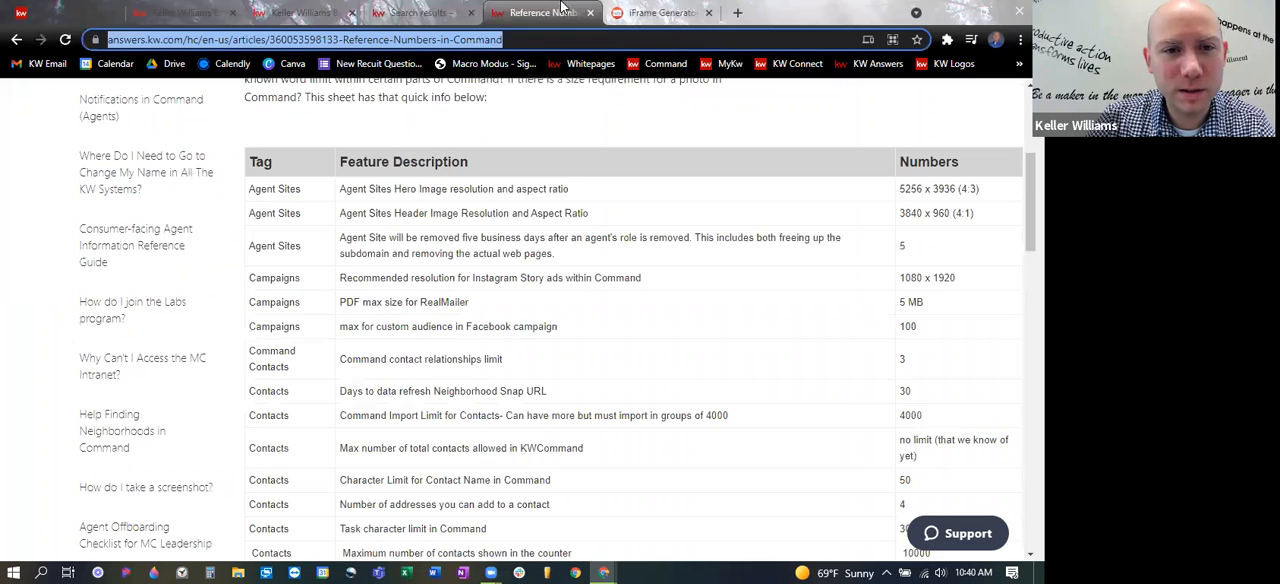
- Open the bookmarked KW agent webpage and search its for-sale listings for Burlington NC
click(1019, 63)
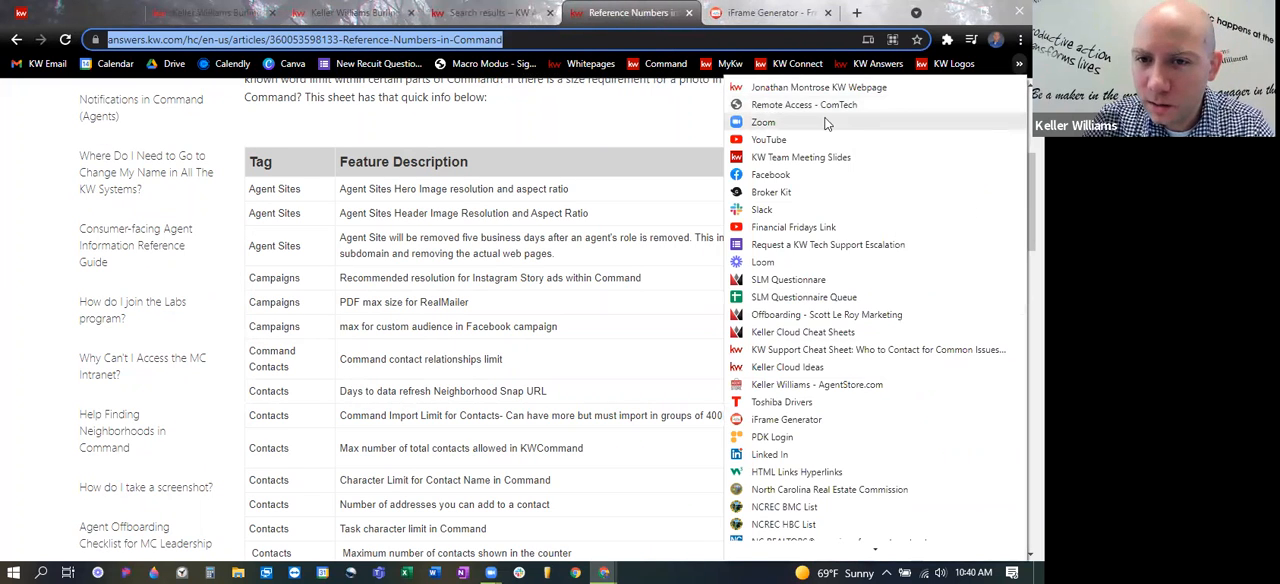
click(818, 88)
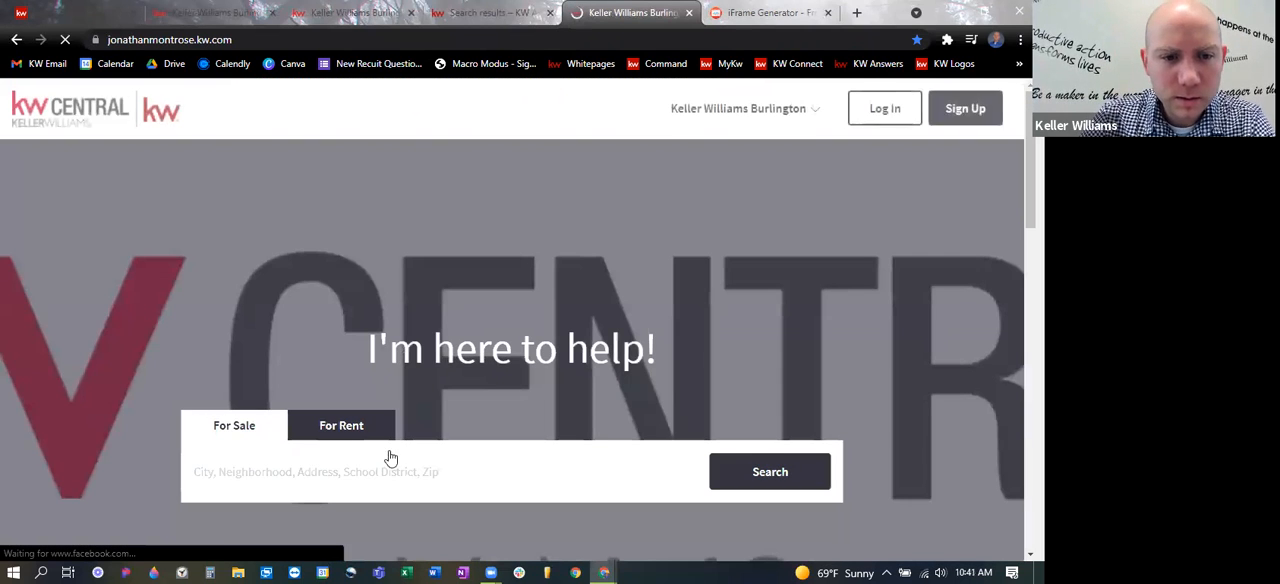
click(416, 472)
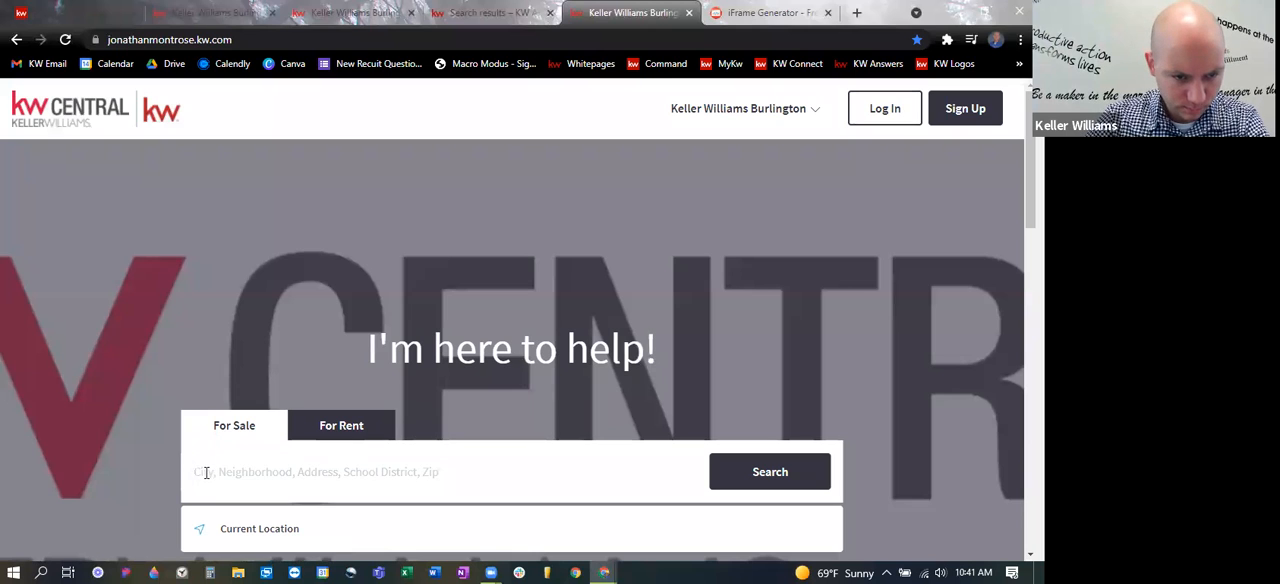
text(Burlington NC)
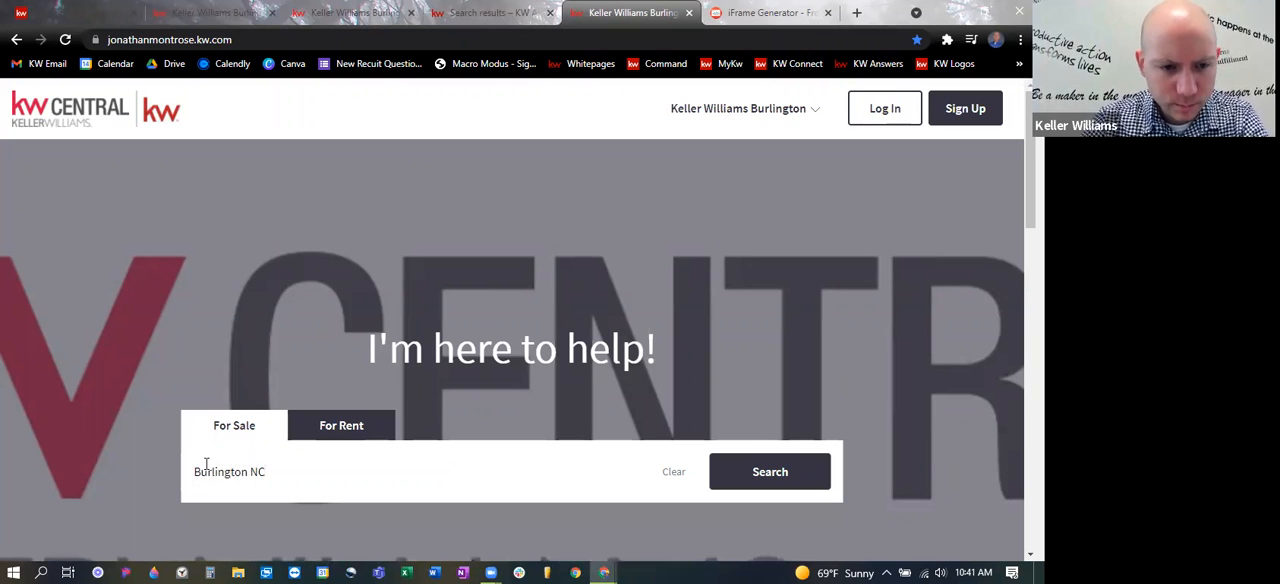
key(Return)
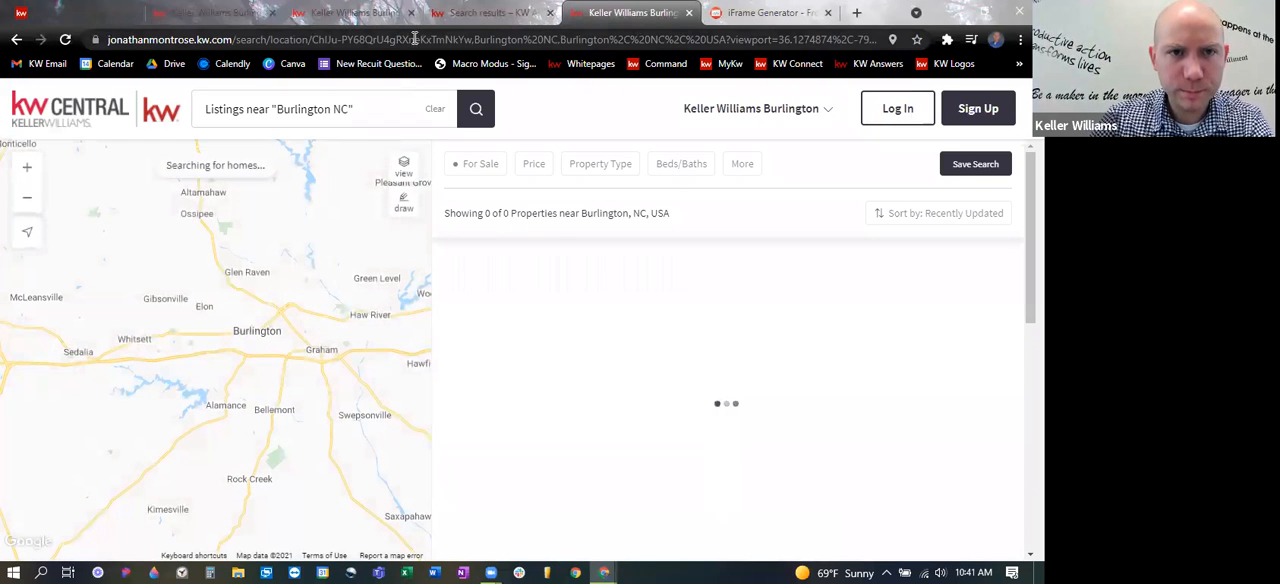
- Copy the Burlington NC search results address and replace the iFrame URL in iFrame Generator with it
click(408, 37)
click(772, 12)
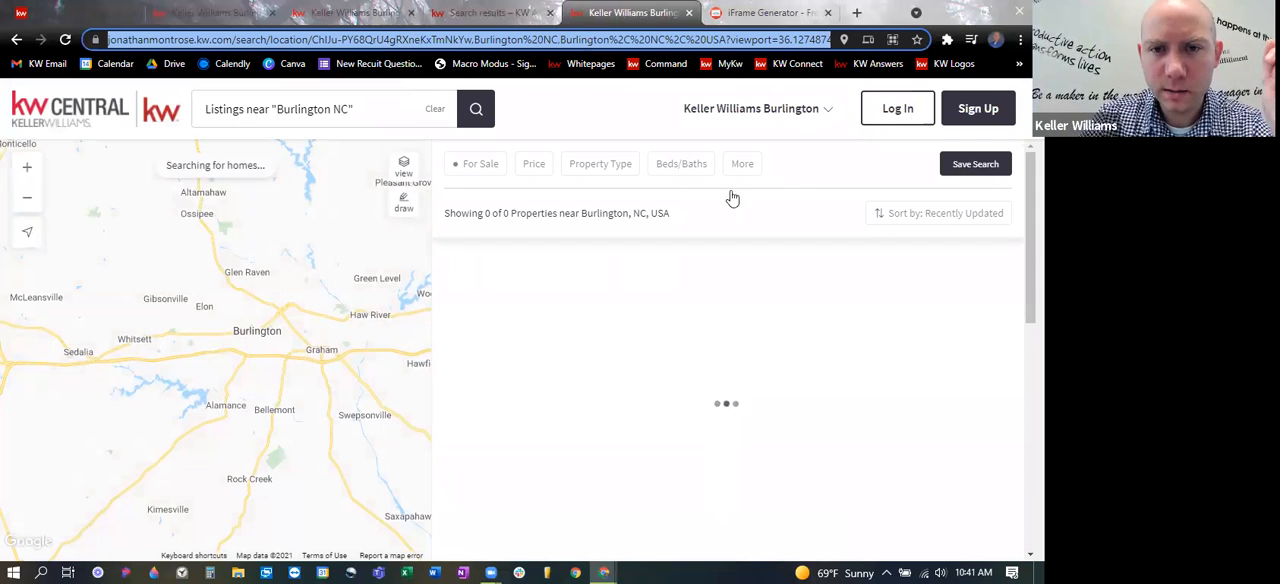
click(550, 205)
drag(360, 199, 138, 148)
scroll(300, 250, up, 2)
click(565, 265)
drag(567, 265, 114, 272)
key(ctrl+v)
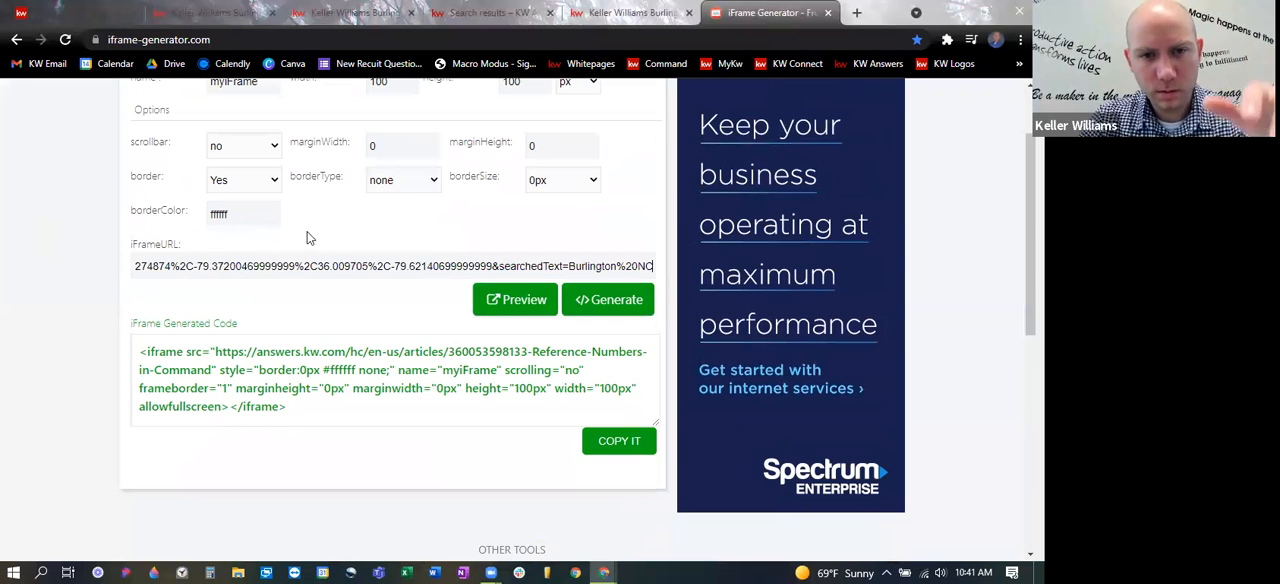
- Set the iframe size unit to %, generate the code for the listings search, and copy it
scroll(406, 202, up, 1)
click(588, 184)
click(585, 211)
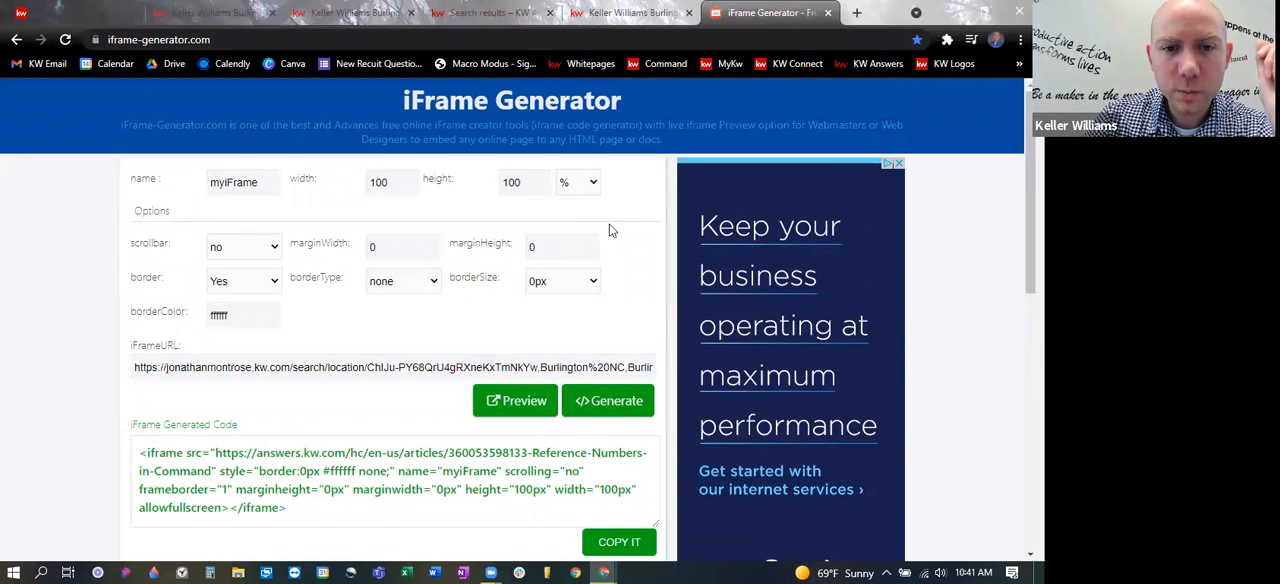
click(602, 403)
scroll(614, 410, down, 2)
click(616, 345)
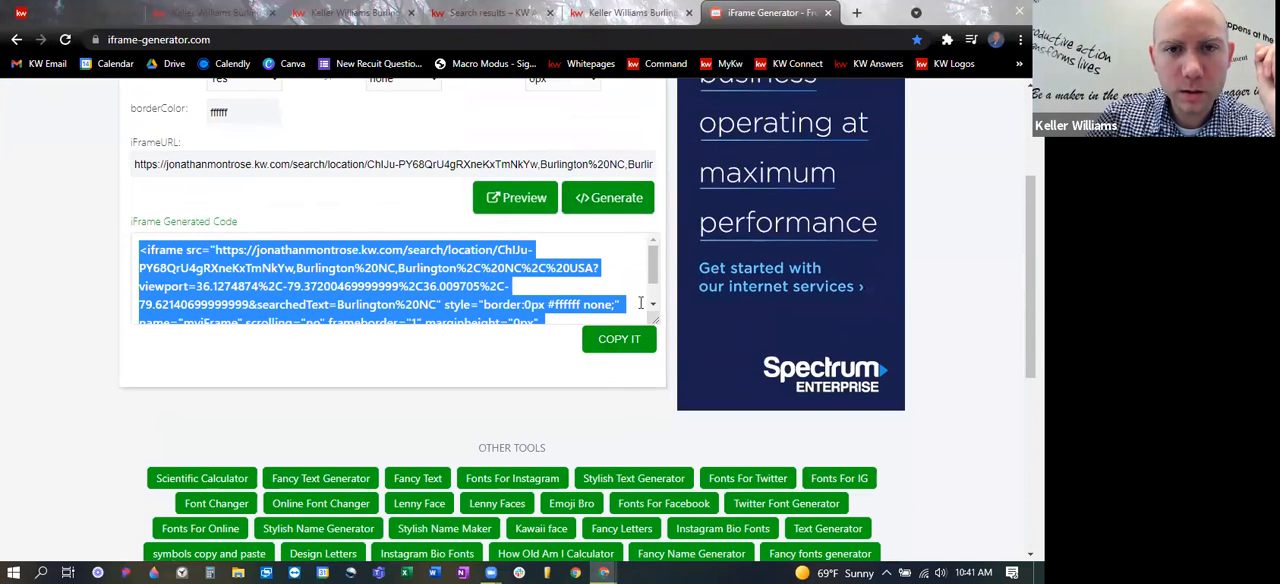
- Open the Friday Example agent site page for editing and replace its iframe text with the copied Burlington NC listings code
click(85, 12)
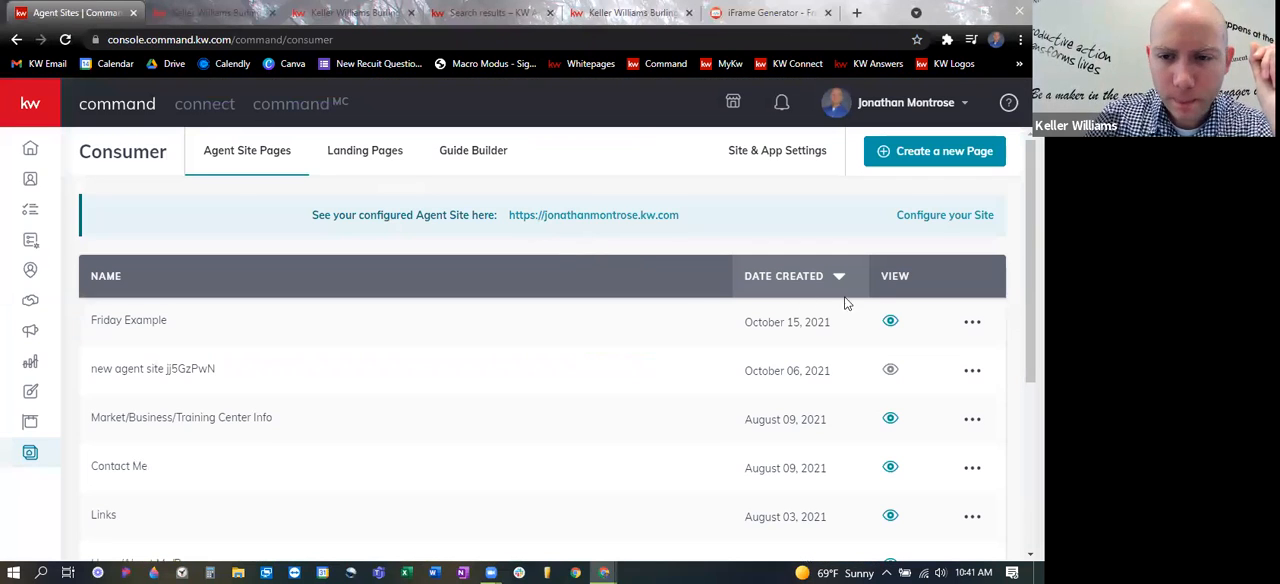
click(971, 322)
click(862, 362)
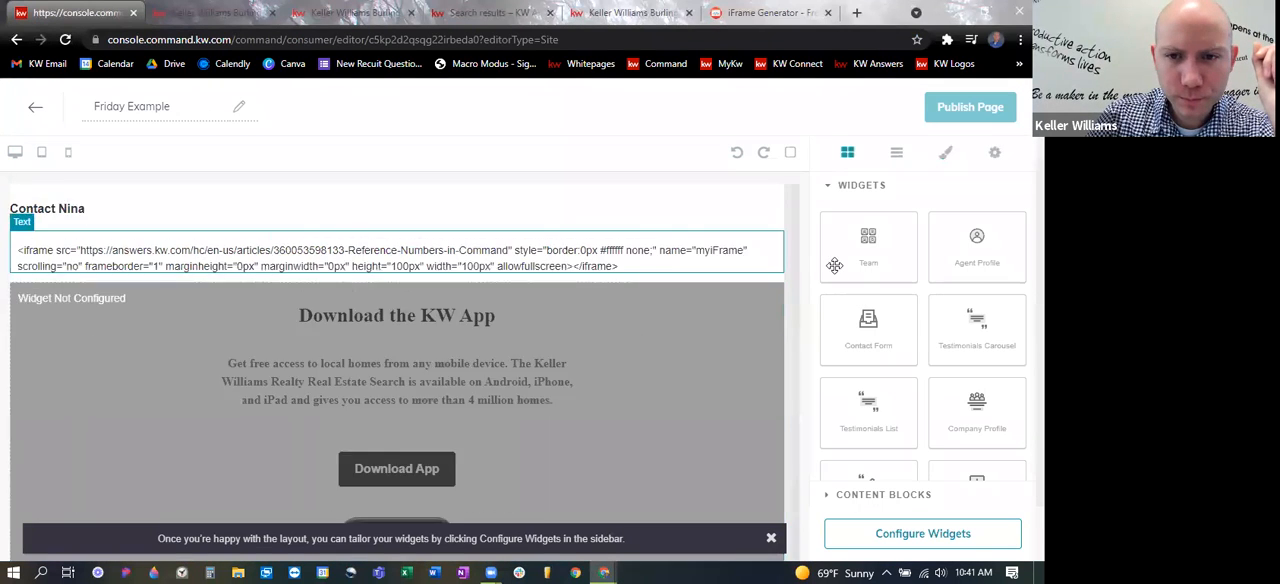
click(540, 266)
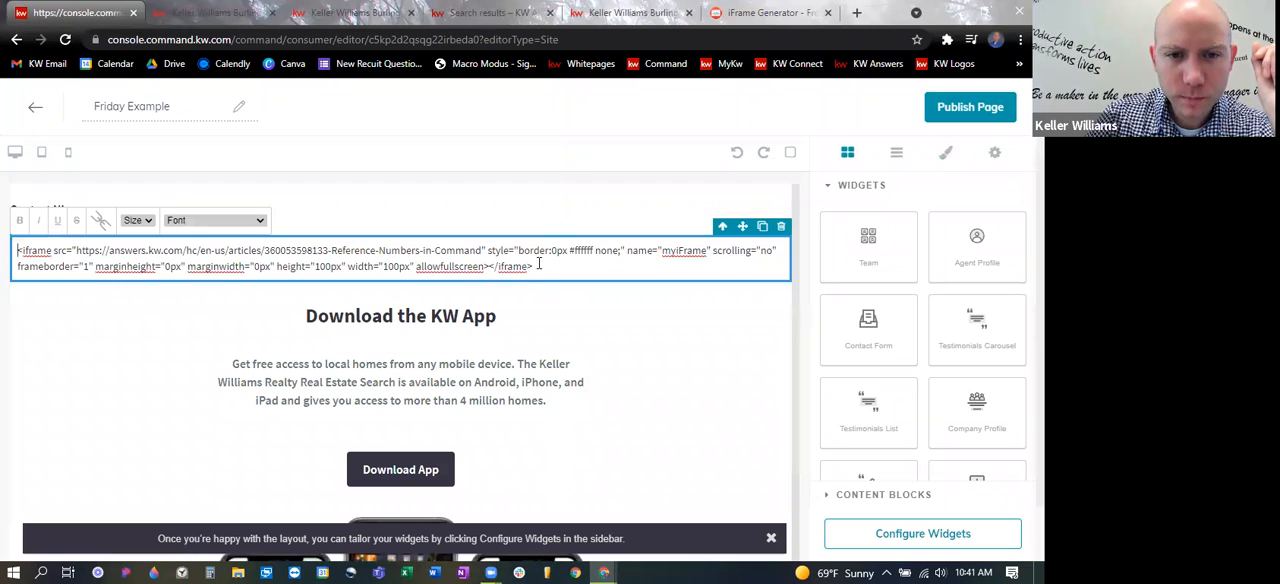
key(ctrl+a)
key(ctrl+v)
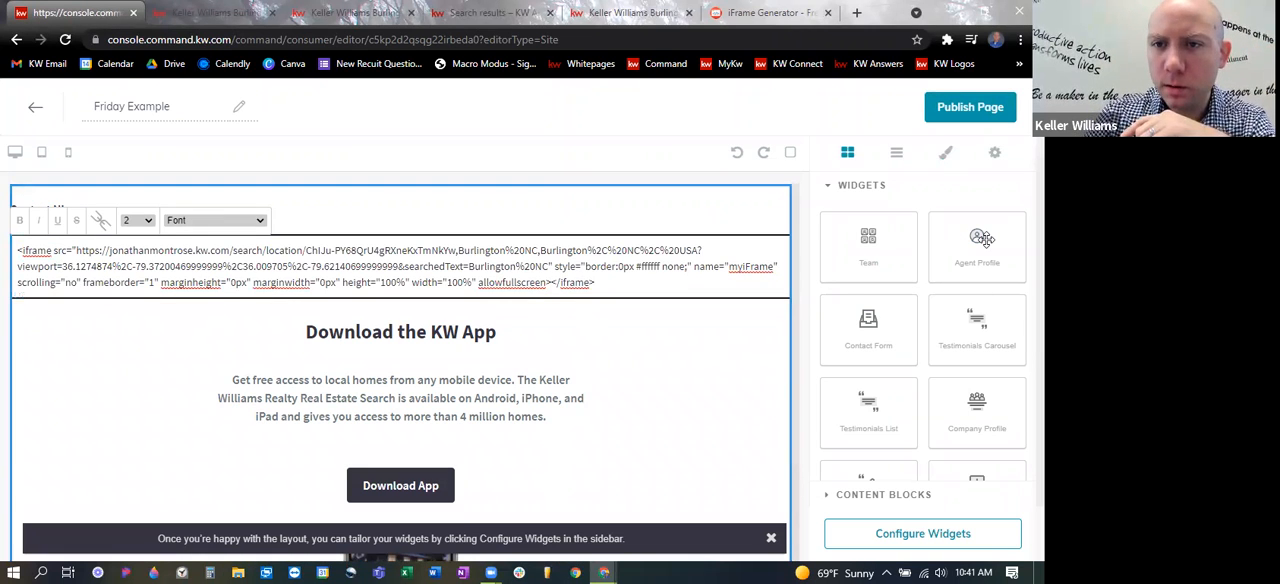
- Publish the edited Friday Example page
click(971, 97)
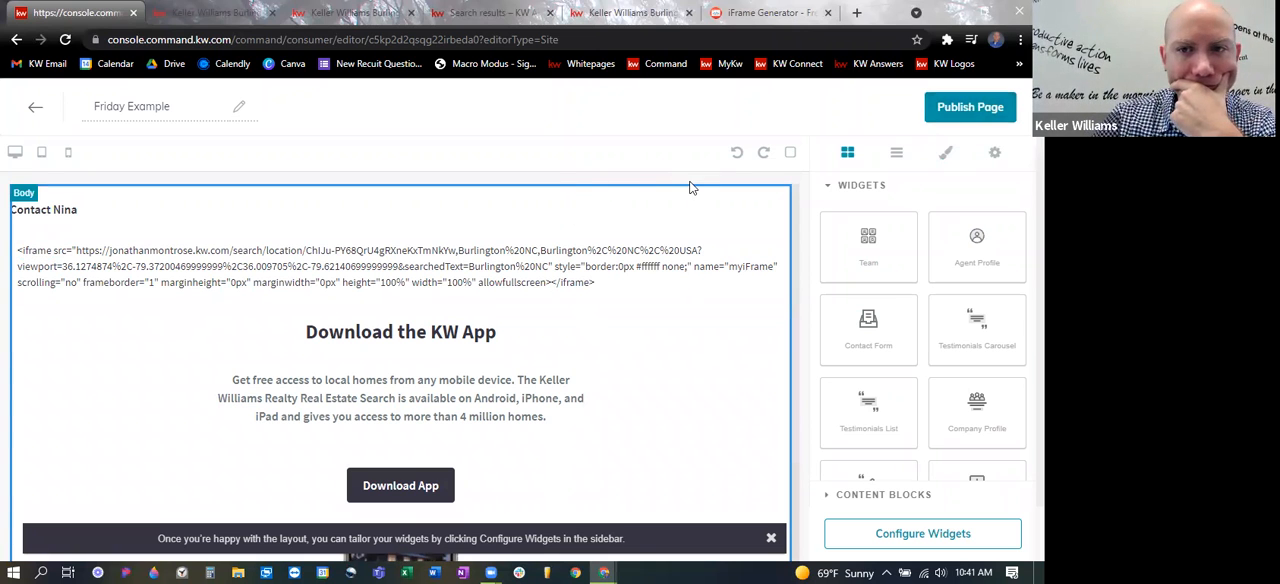
click(975, 112)
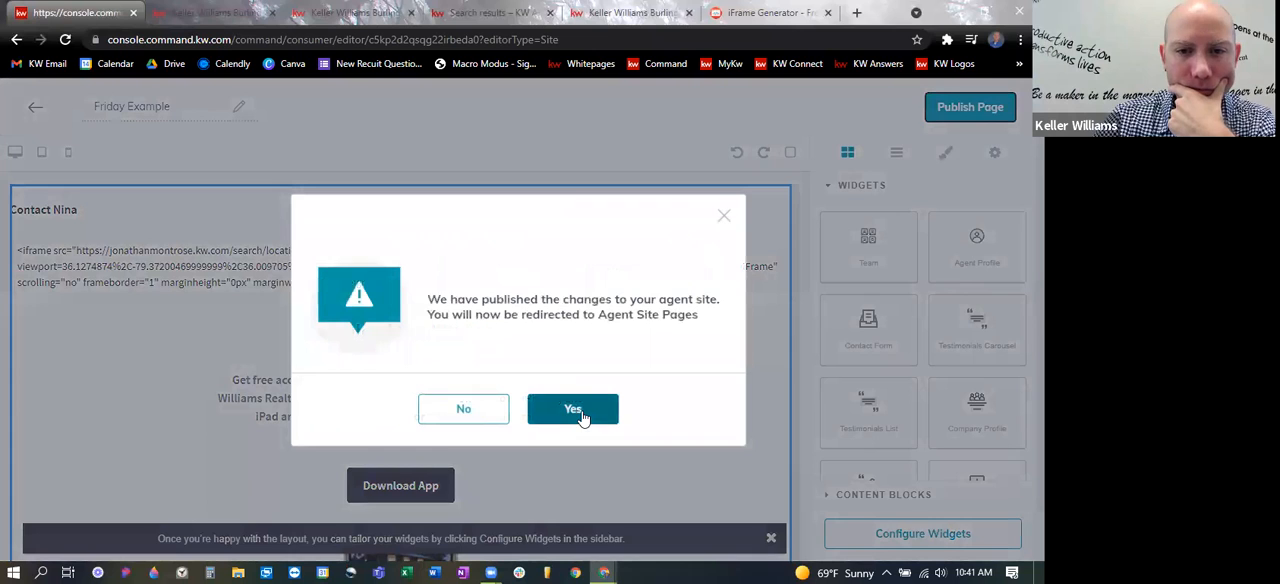
click(574, 411)
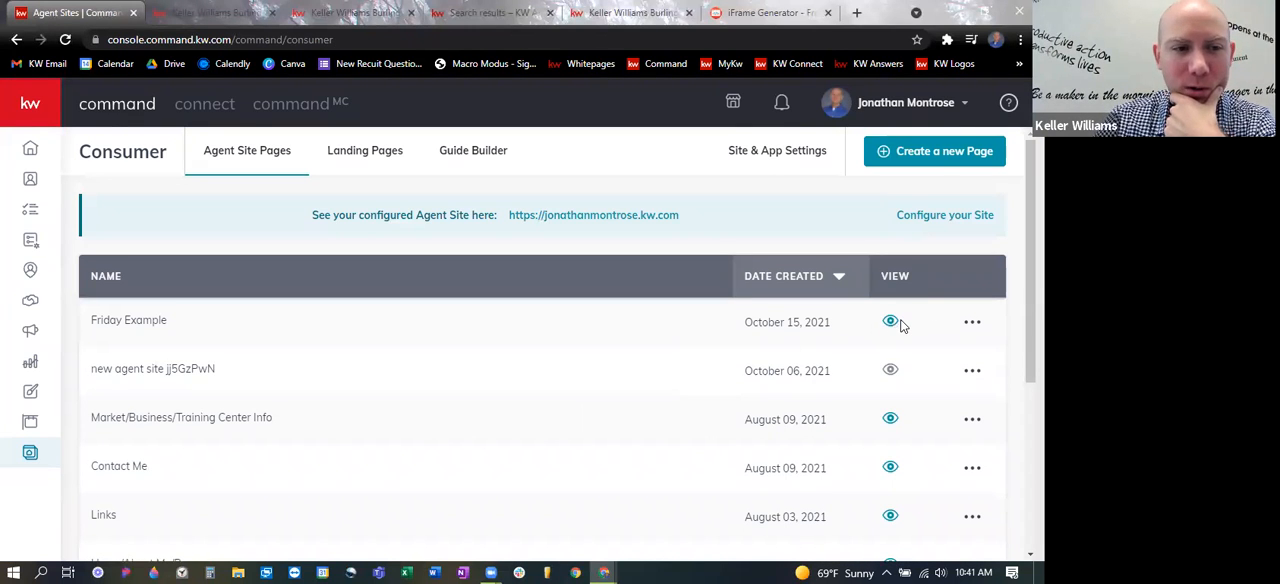
- View the live Friday Example page and examine how the embedded listings search sits among the other page sections
click(890, 322)
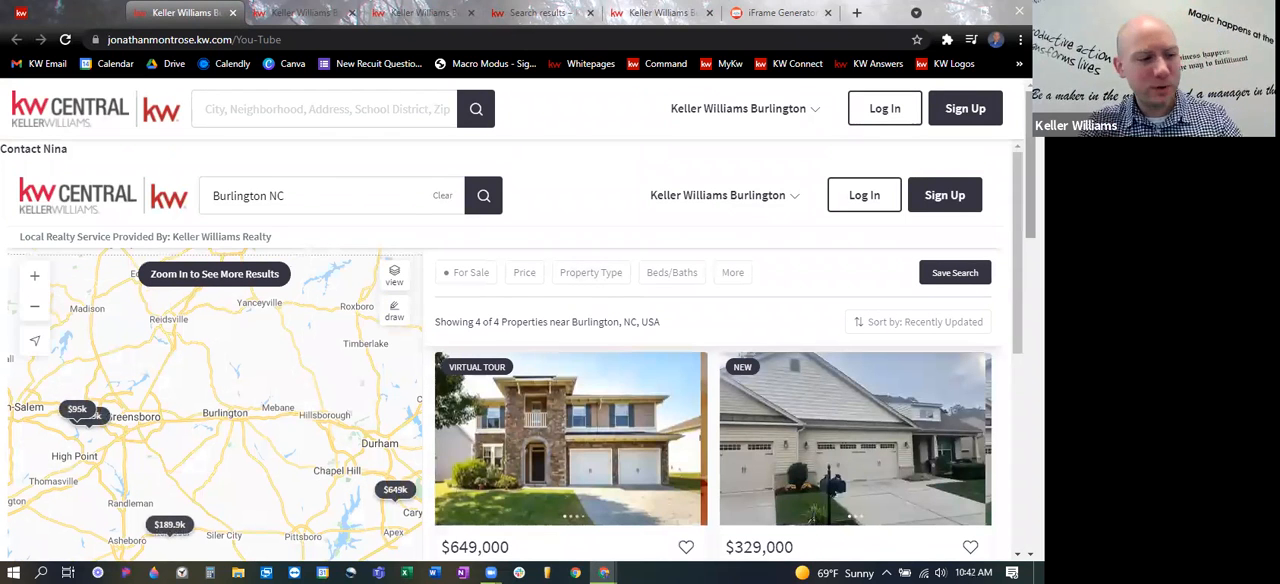
scroll(515, 350, down, 15)
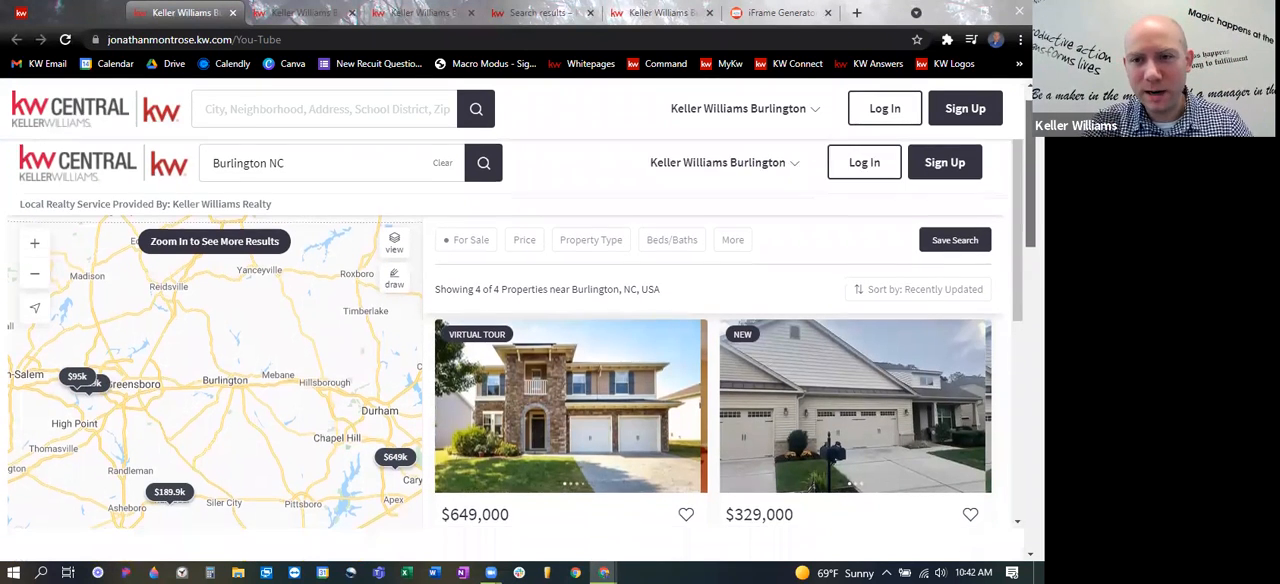
scroll(515, 350, up, 10)
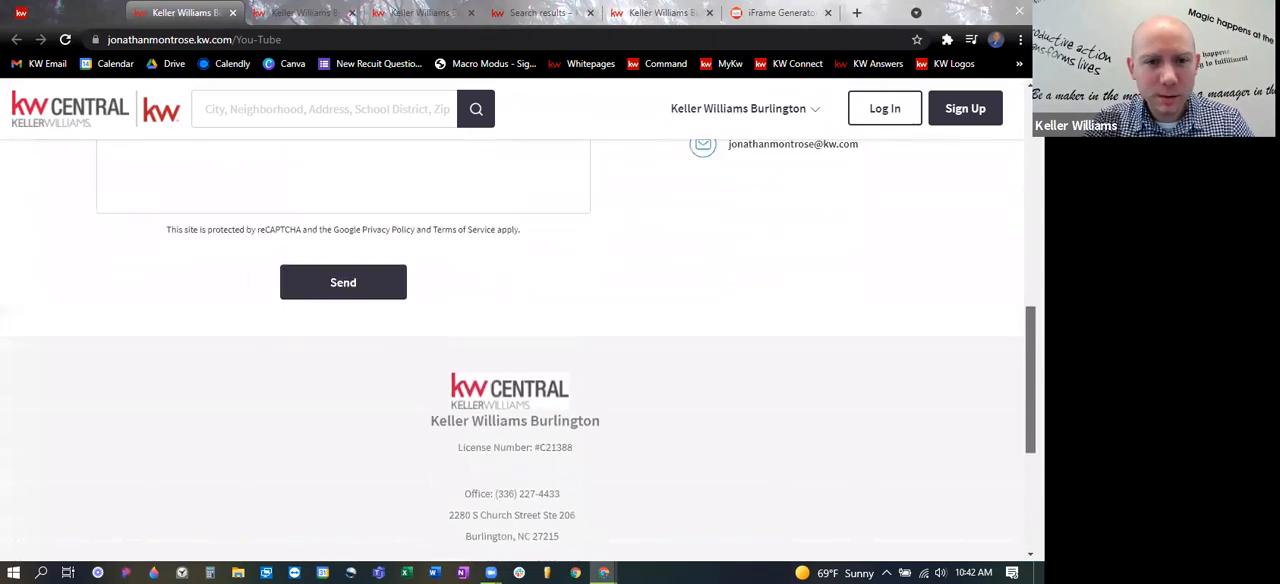
scroll(515, 350, up, 3)
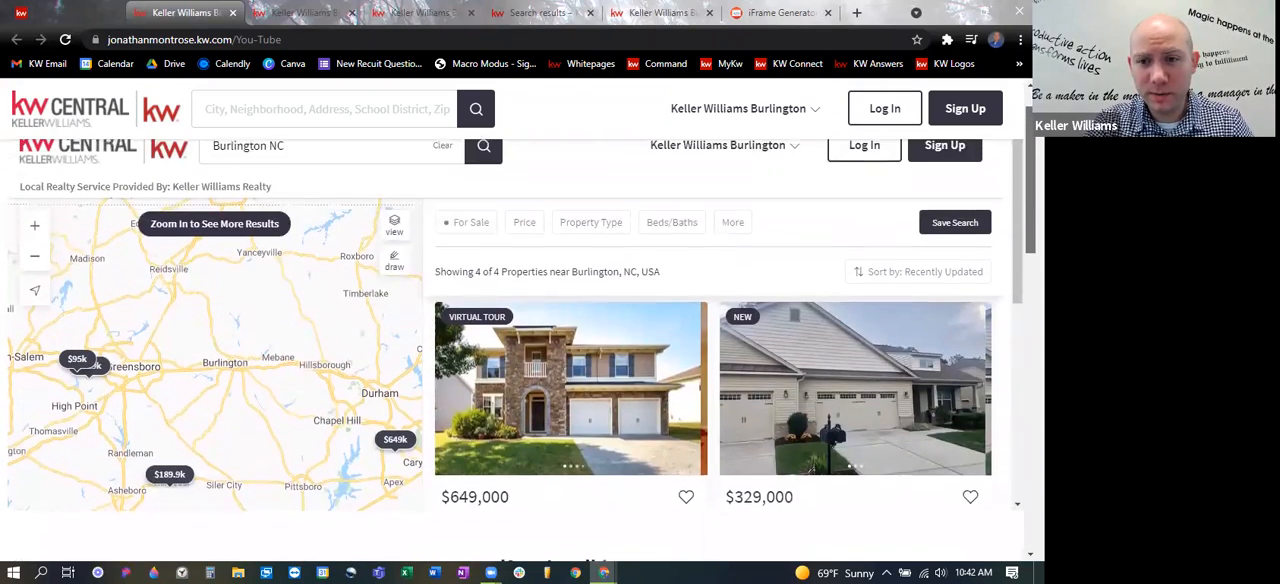
scroll(515, 350, down, 2)
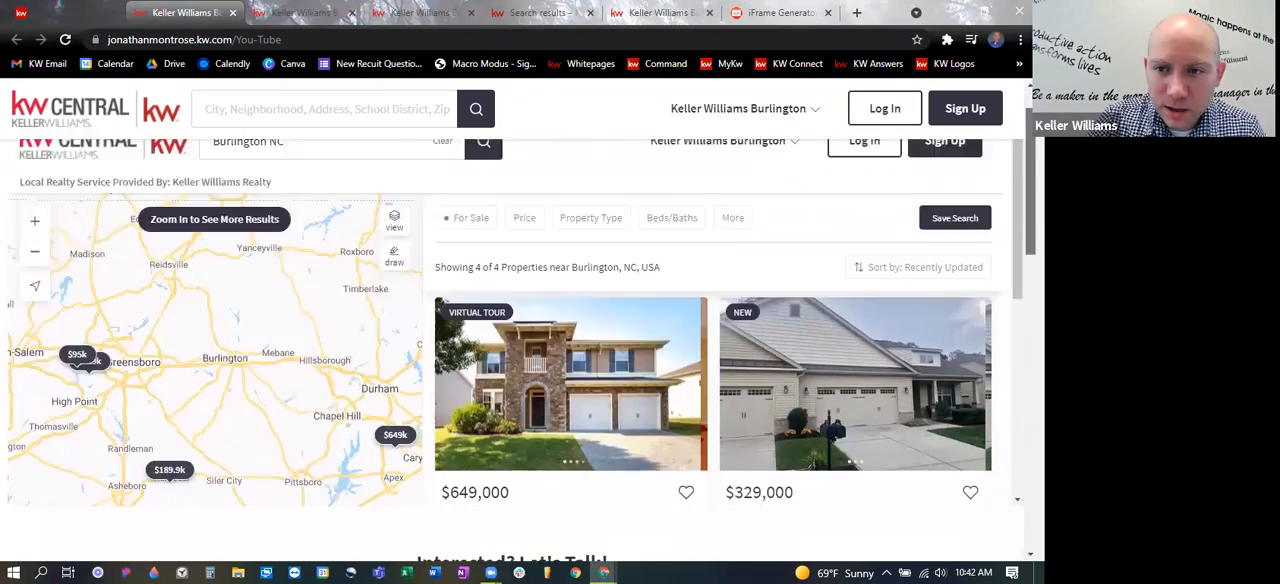
scroll(515, 350, up, 2)
scroll(515, 350, down, 5)
scroll(515, 350, down, 2)
scroll(515, 350, up, 3)
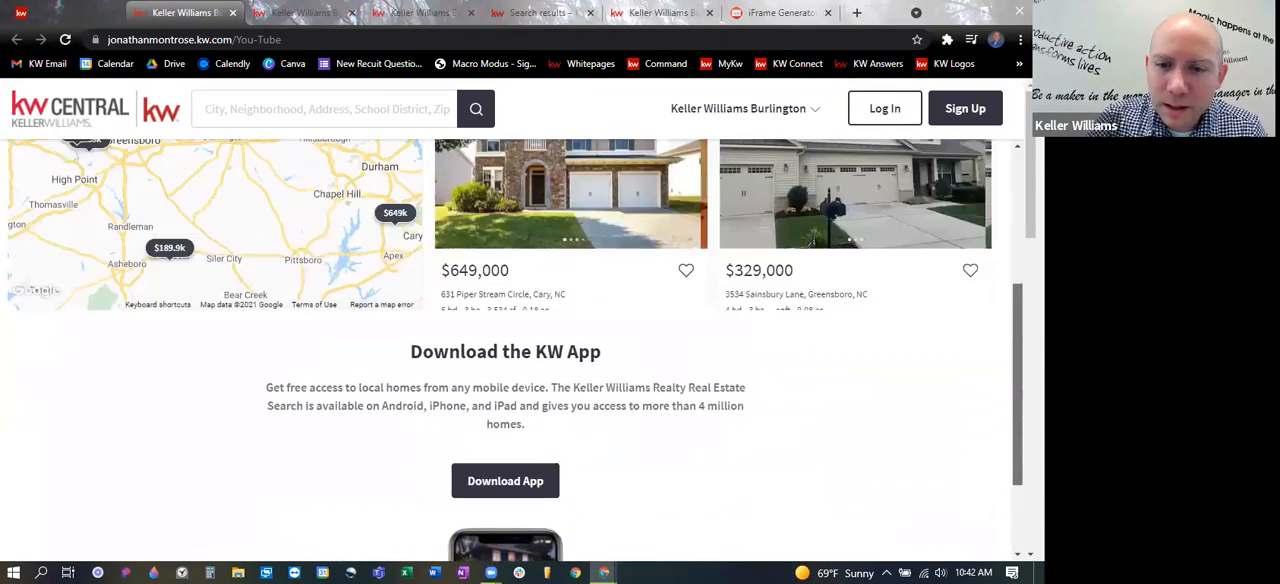
scroll(906, 220, up, 3)
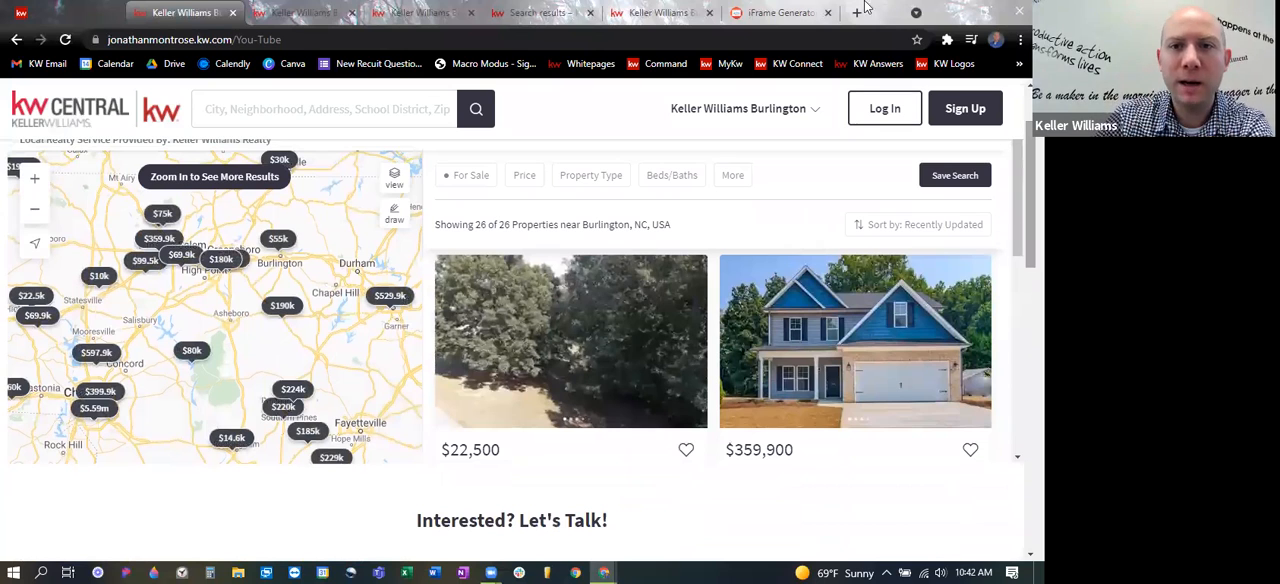
- Close the iFrame Generator, listings search, KW Answers and older live page tabs, keeping Command and the newest live page
click(824, 18)
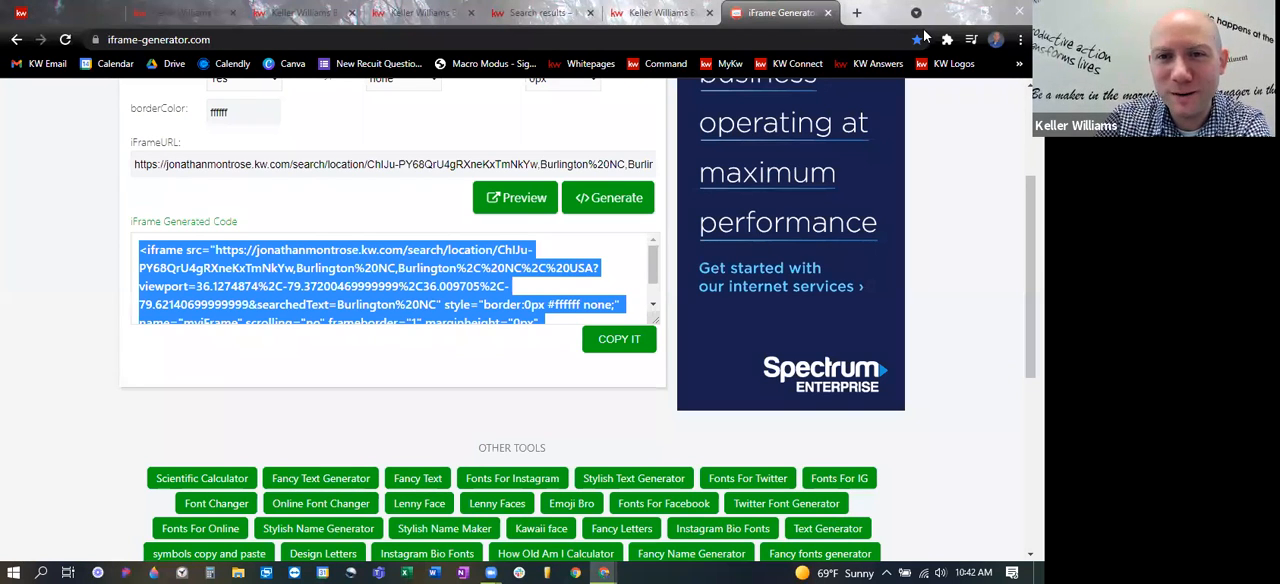
click(828, 12)
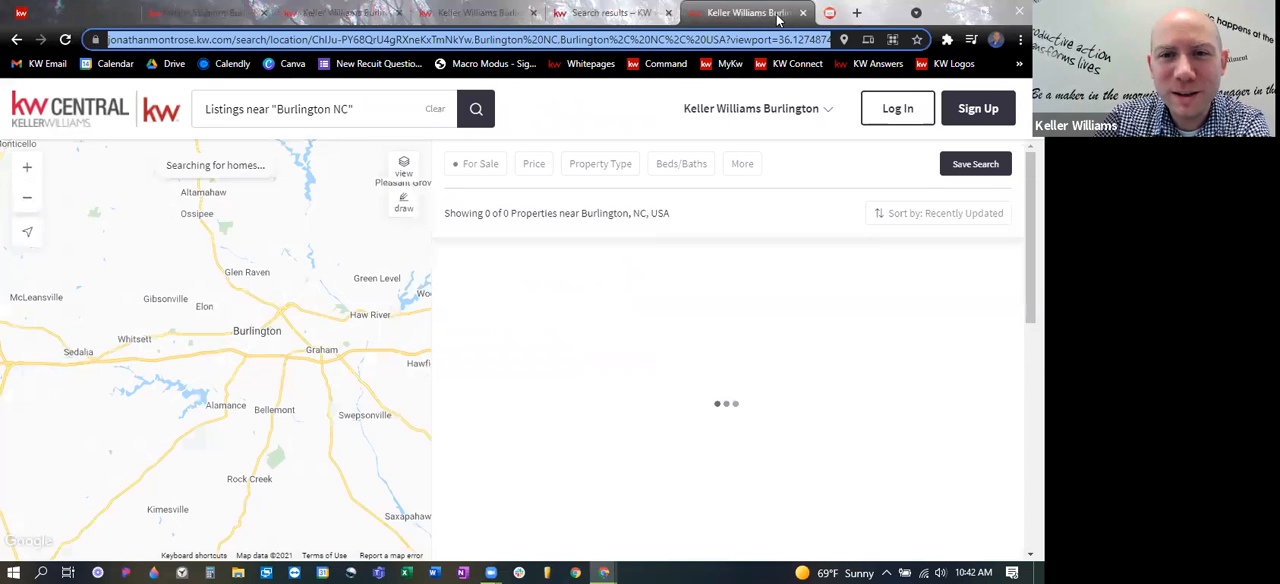
click(828, 12)
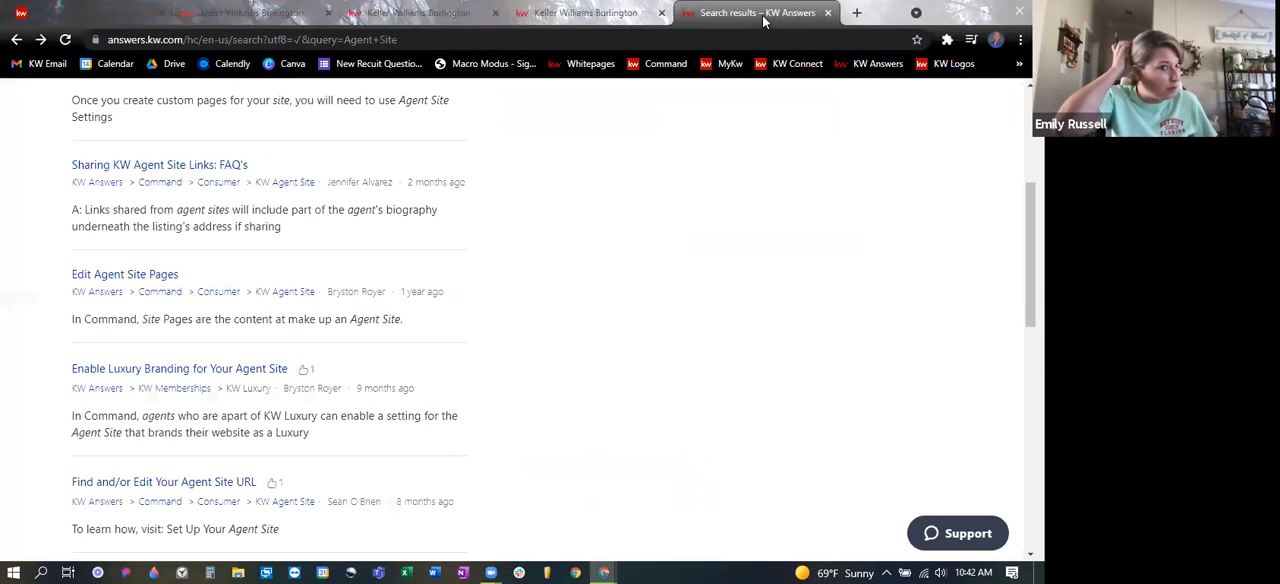
click(828, 12)
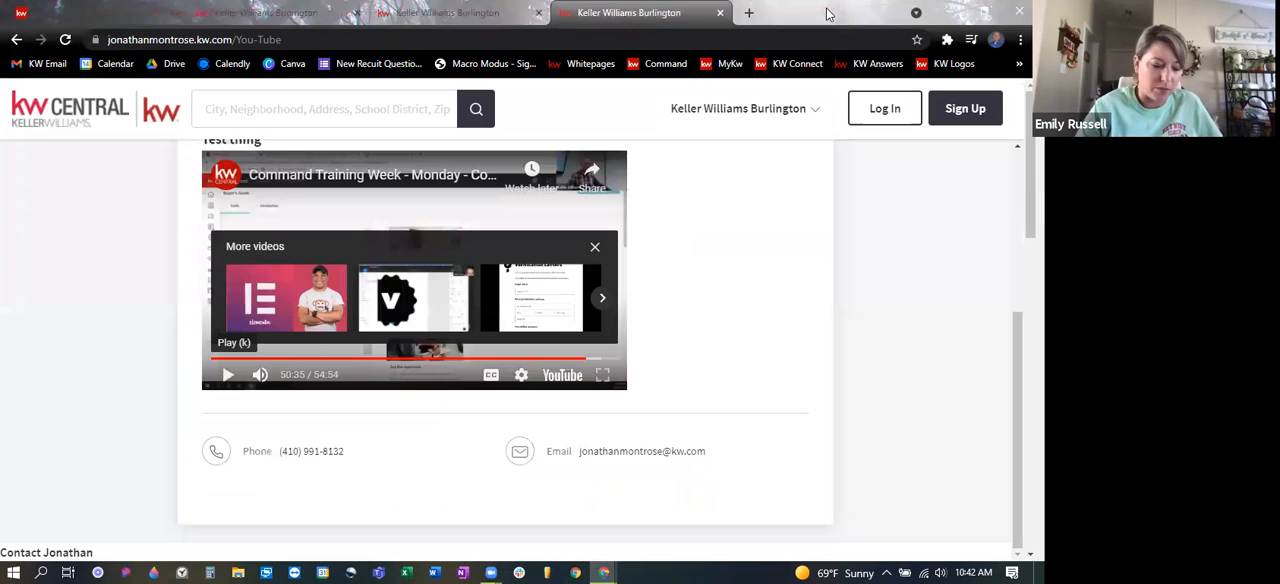
click(720, 13)
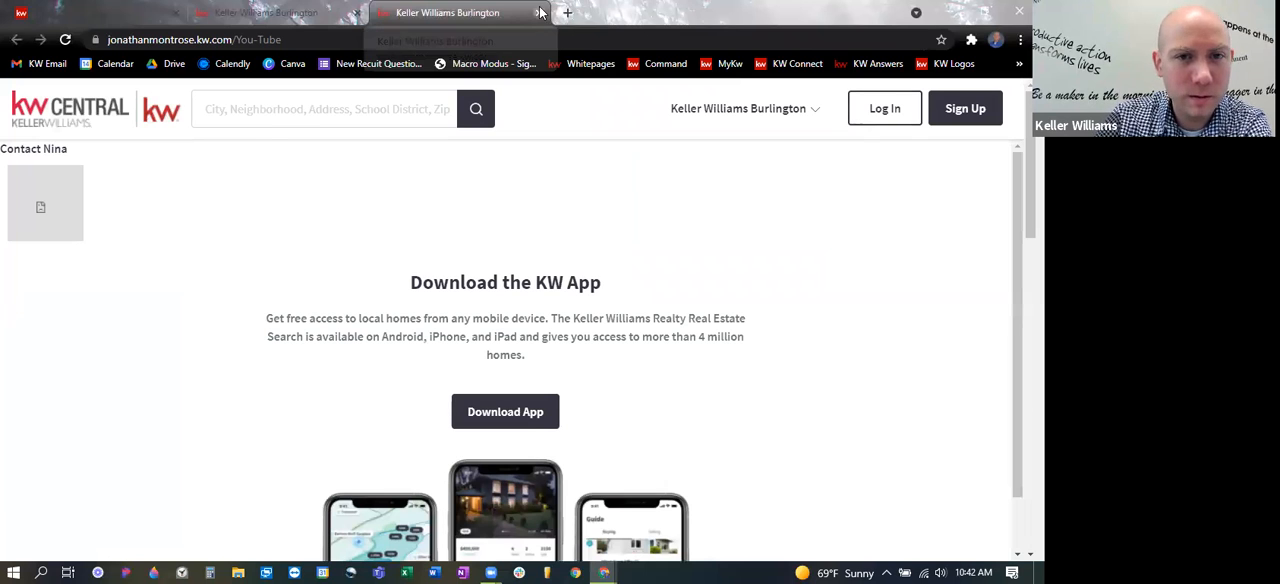
click(540, 12)
click(356, 12)
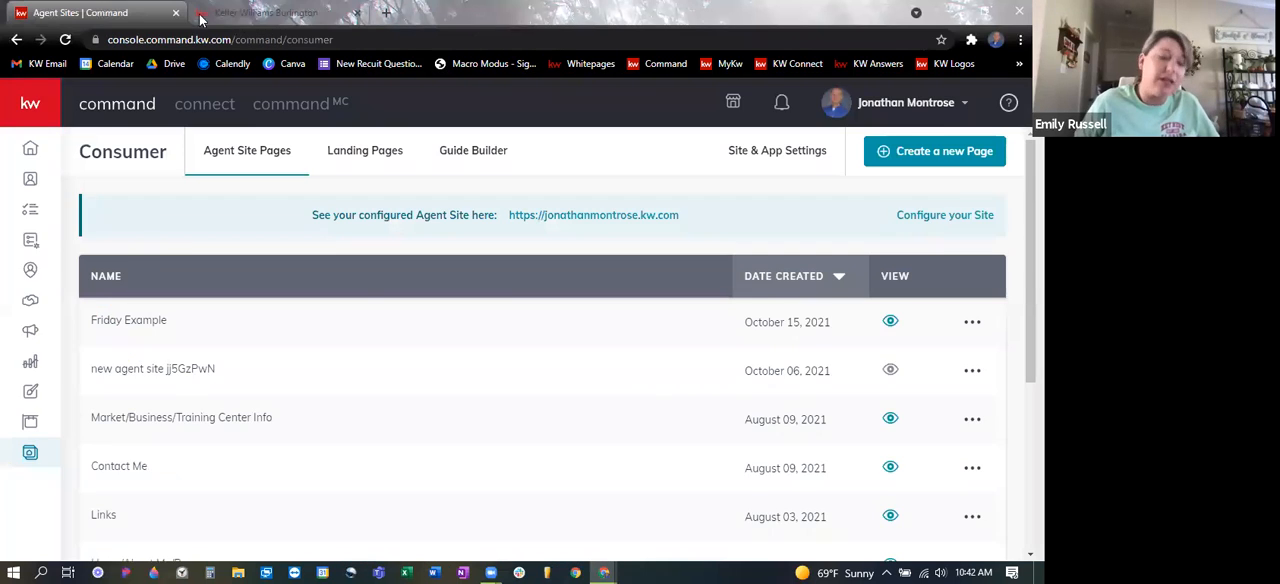
click(288, 14)
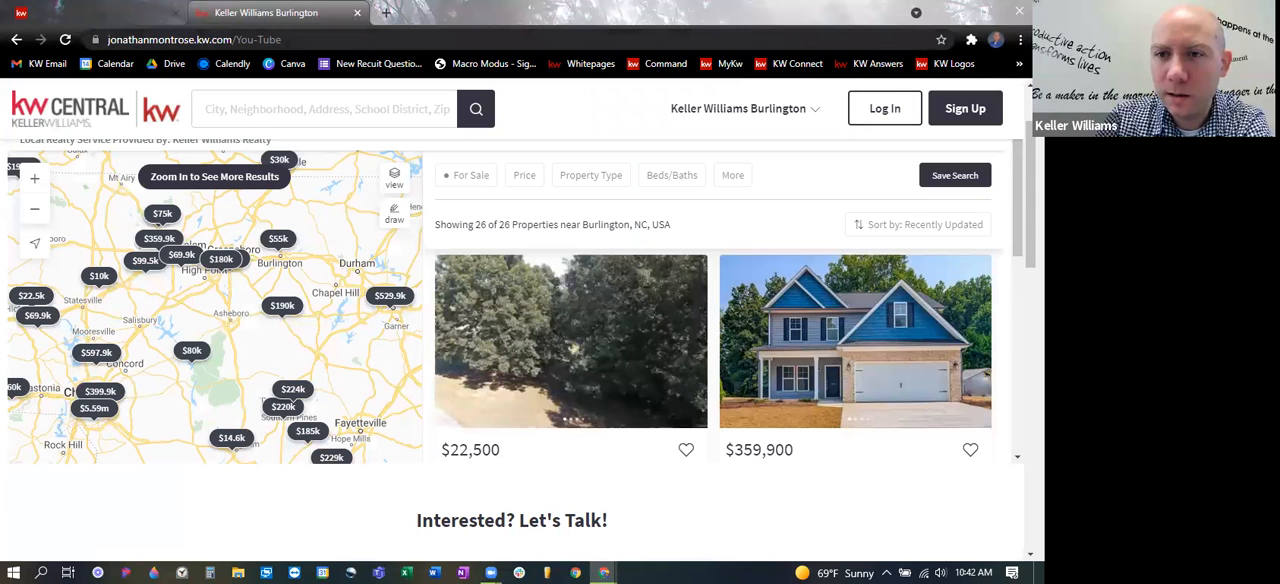
- Open the bookmarked iFrame Generator site in place of the live page
click(1019, 63)
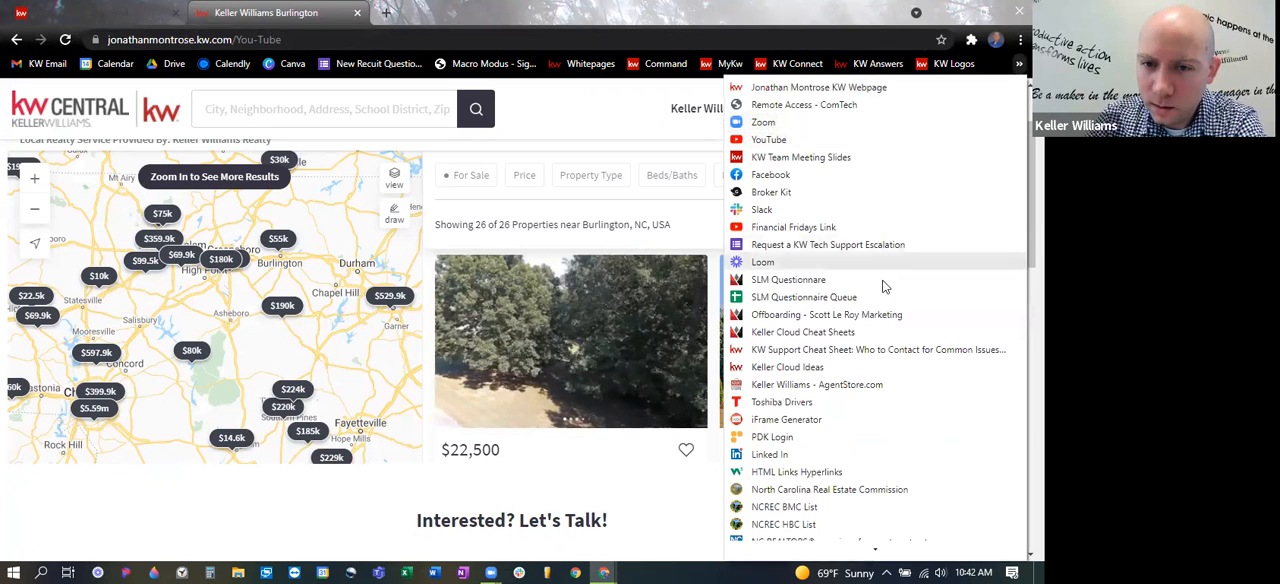
click(786, 419)
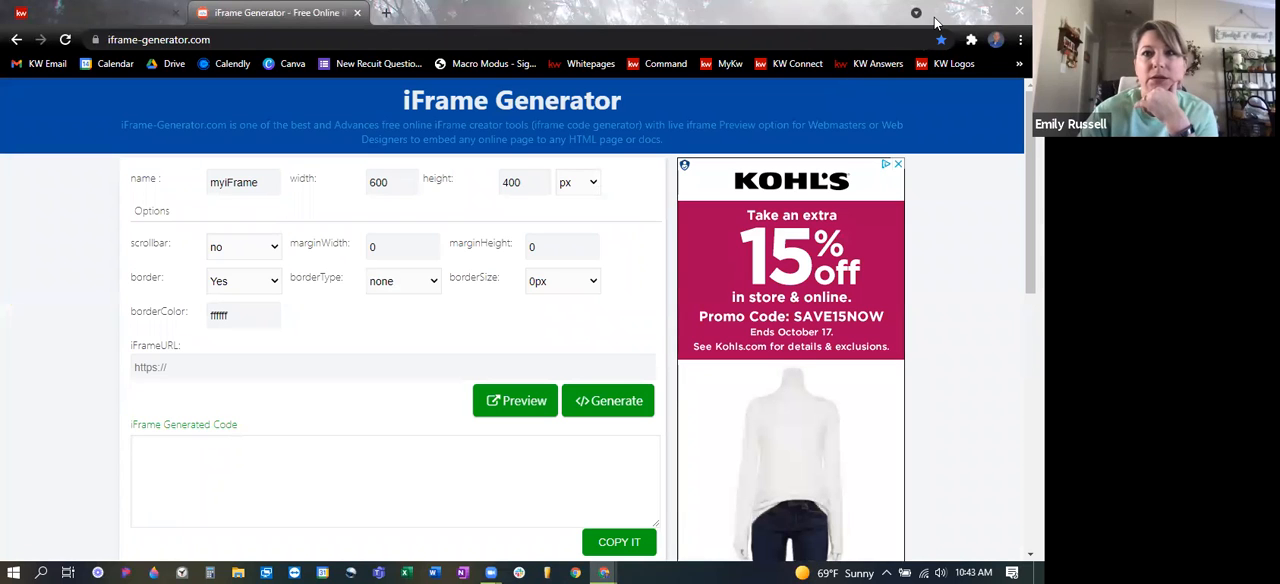
click(93, 8)
click(275, 12)
- Open the bookmarked KW agent webpage in a new tab, examine the embedded listings search on its Videos! page, and close the tab
click(387, 13)
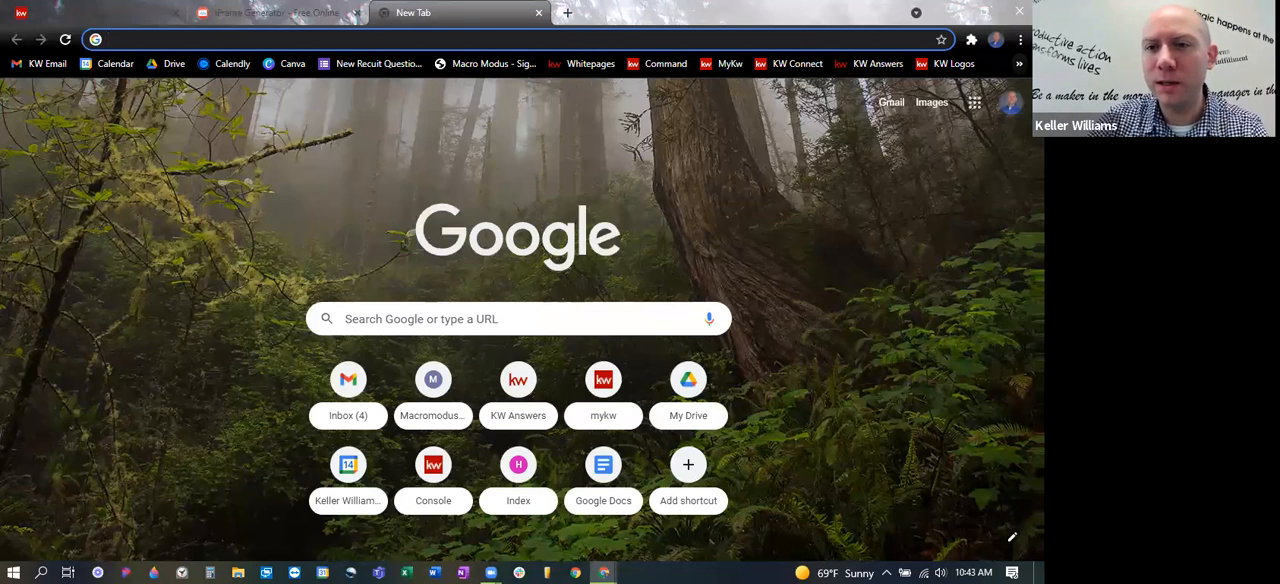
click(1019, 63)
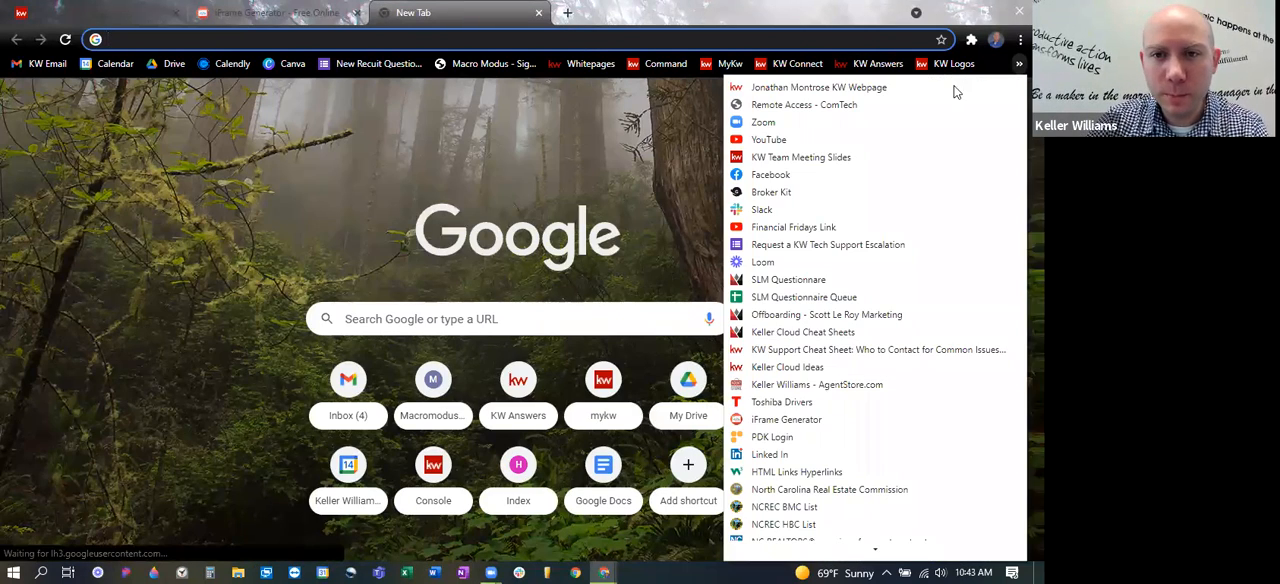
click(883, 90)
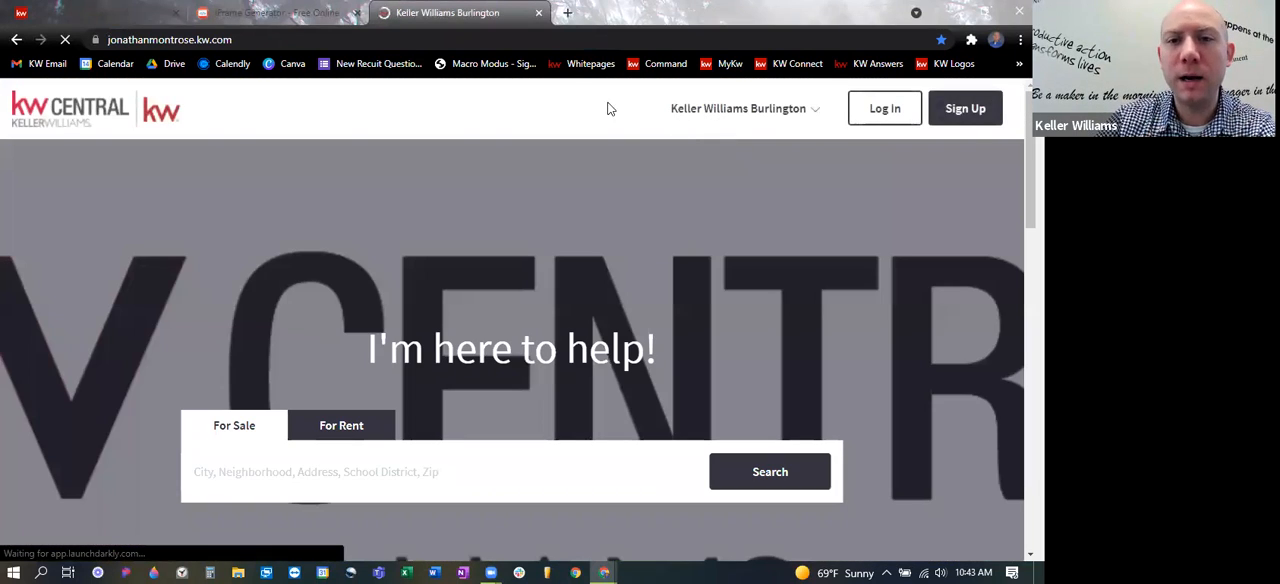
click(766, 117)
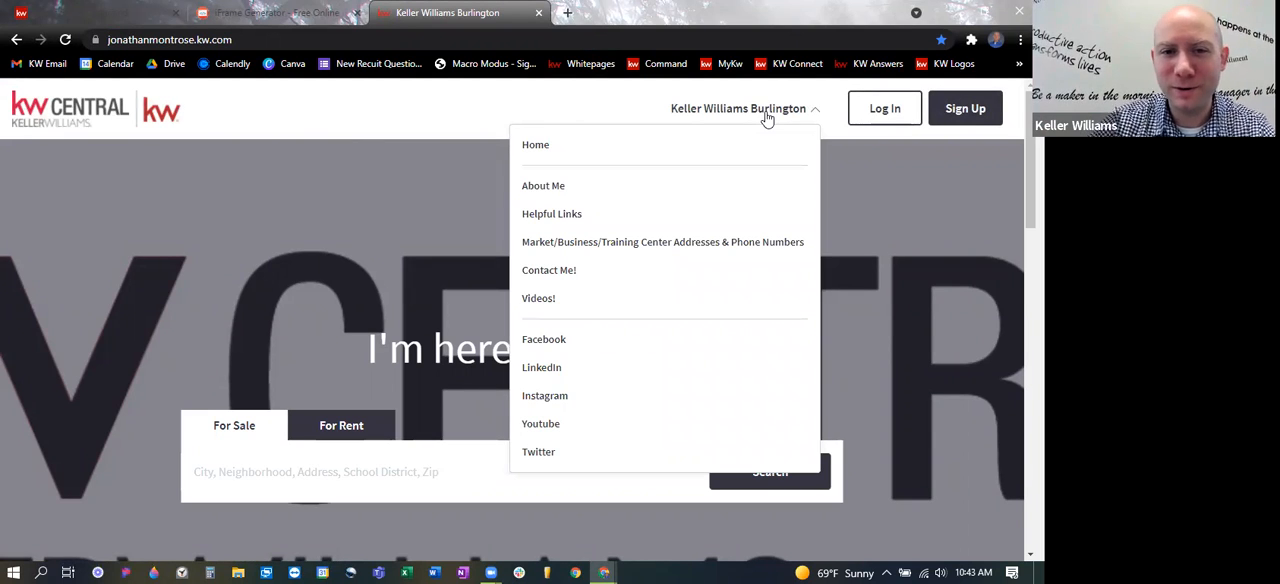
click(536, 298)
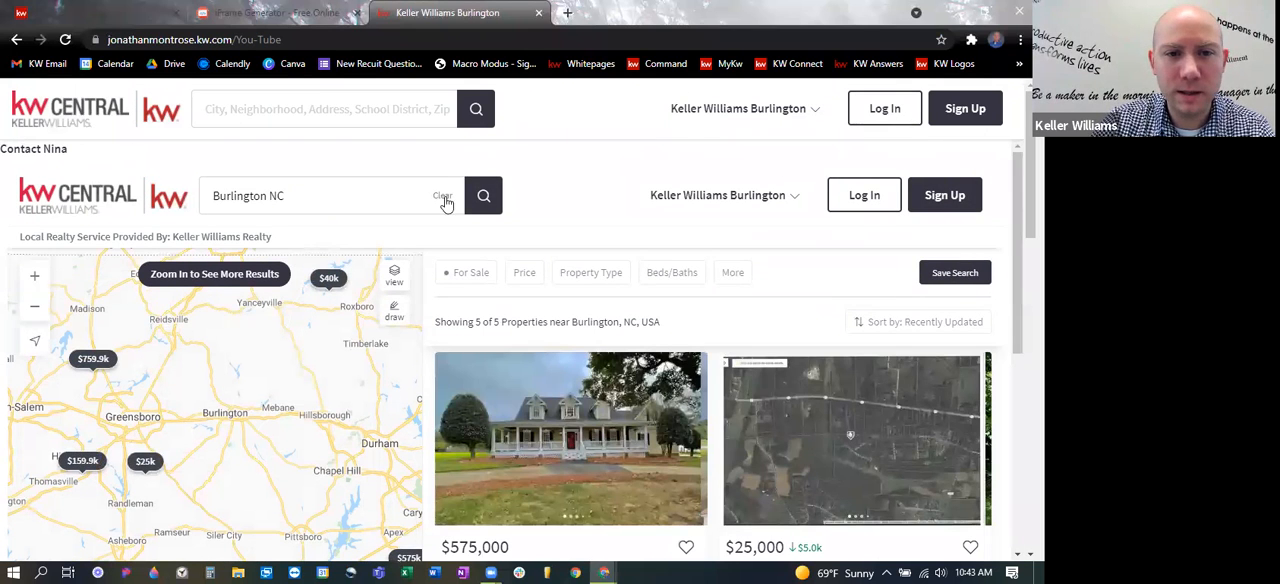
scroll(620, 222, down, 1)
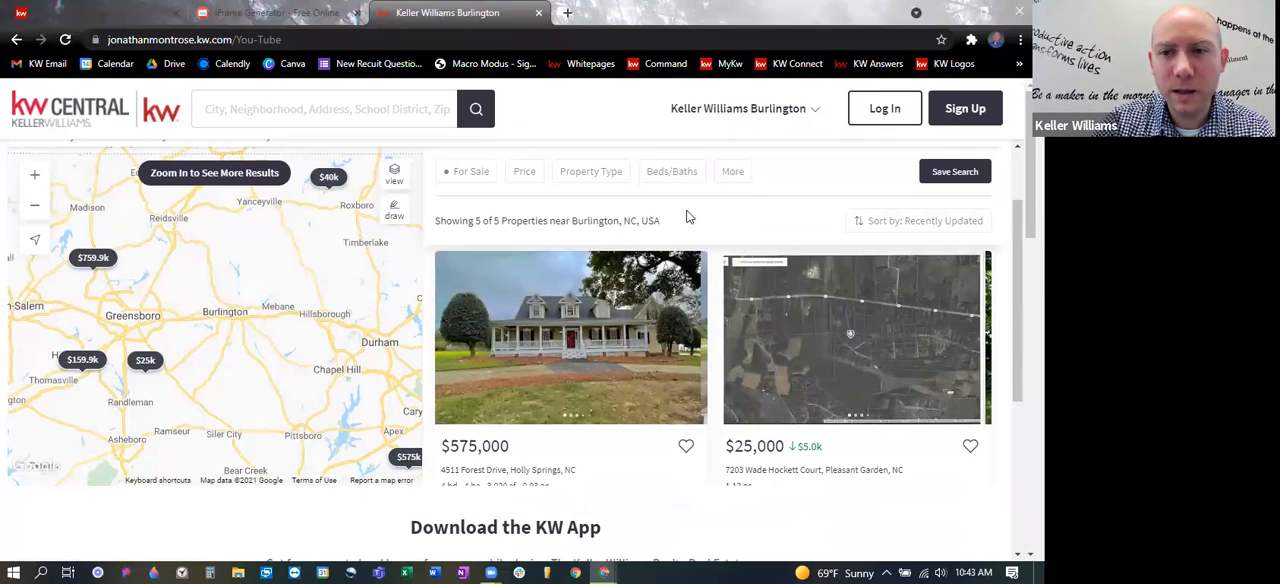
scroll(700, 225, up, 1)
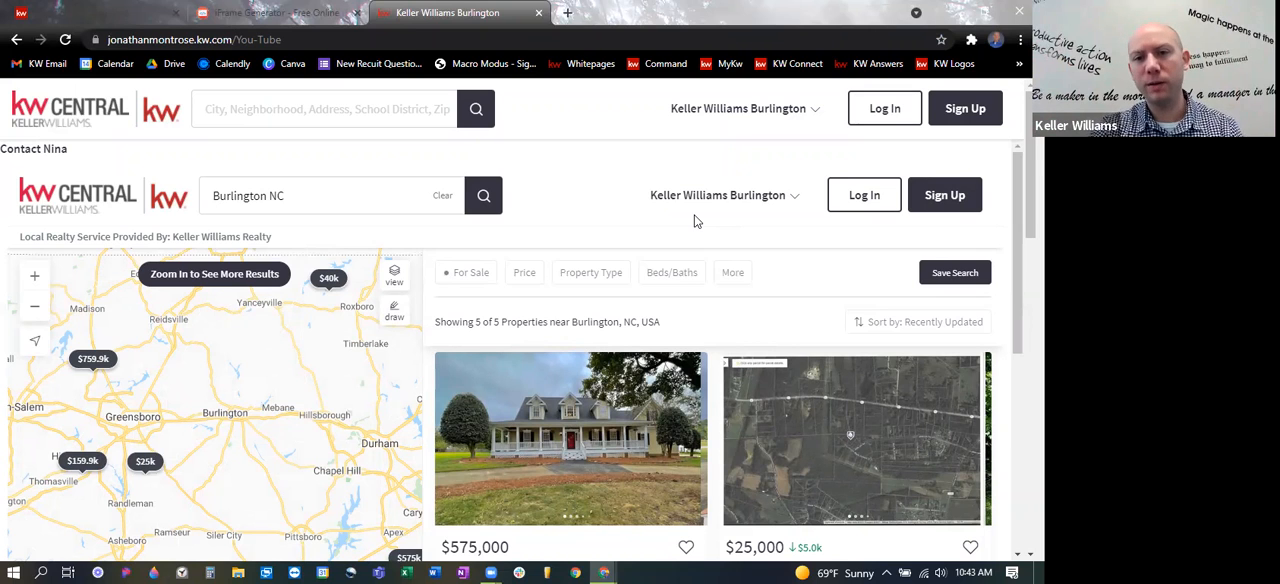
click(766, 120)
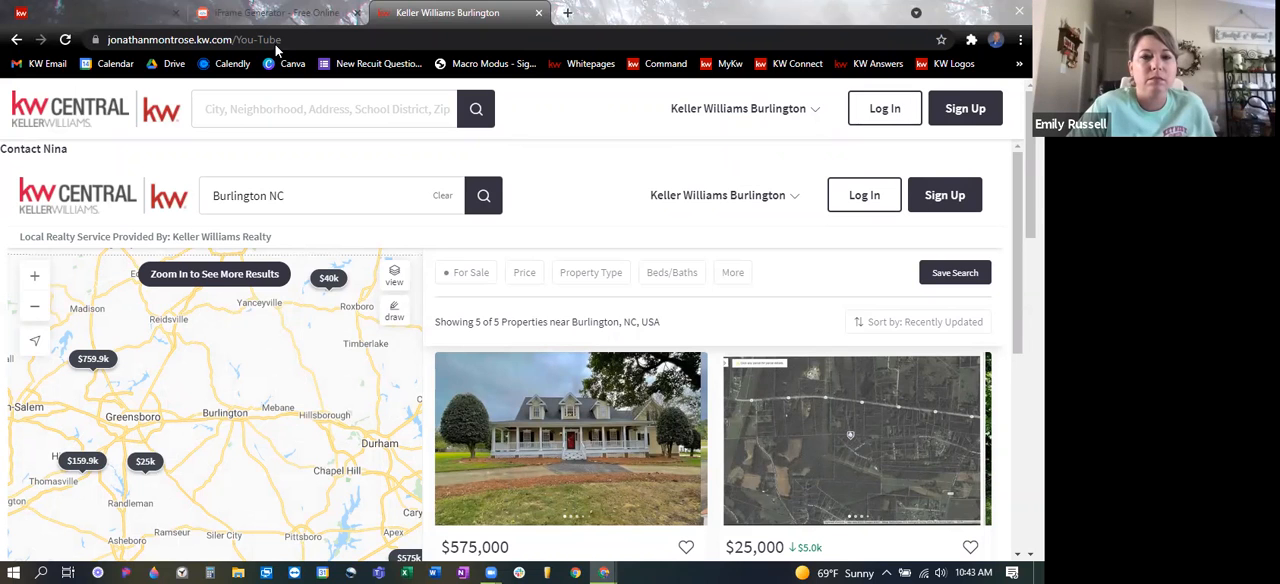
click(538, 12)
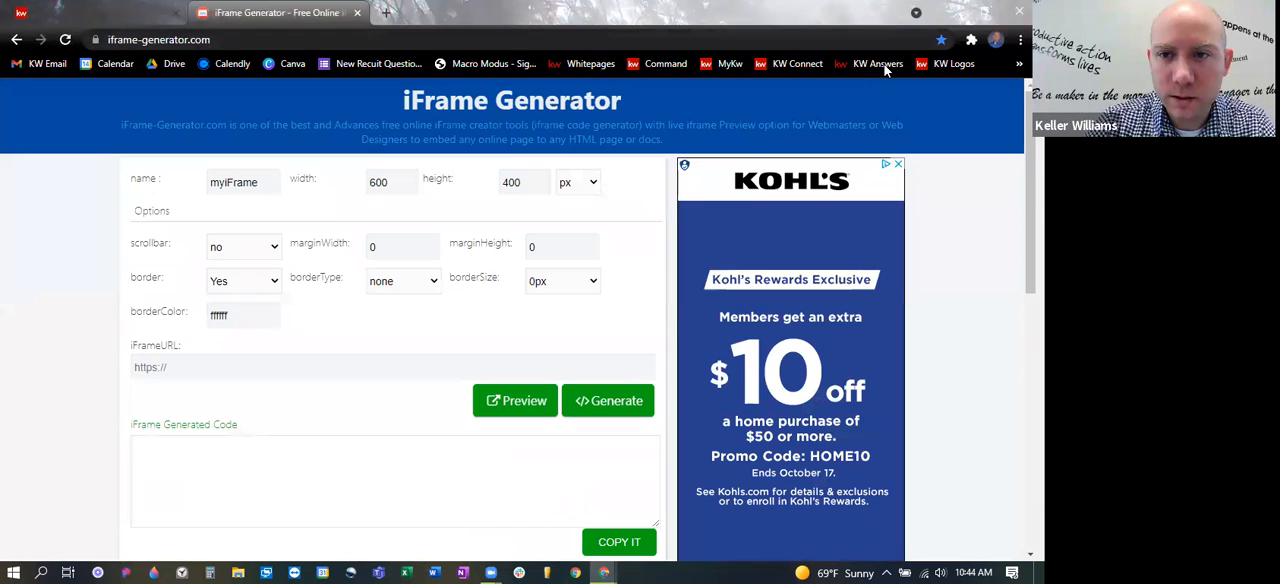
- Return to the Command agent site pages and open Site & App Settings
click(104, 14)
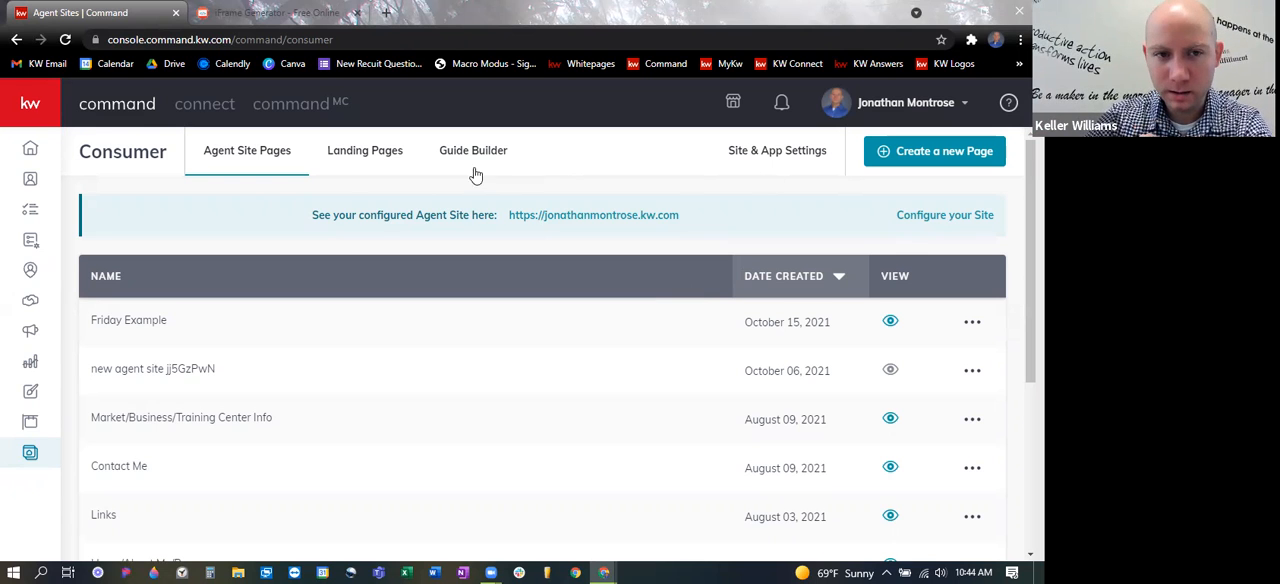
click(28, 108)
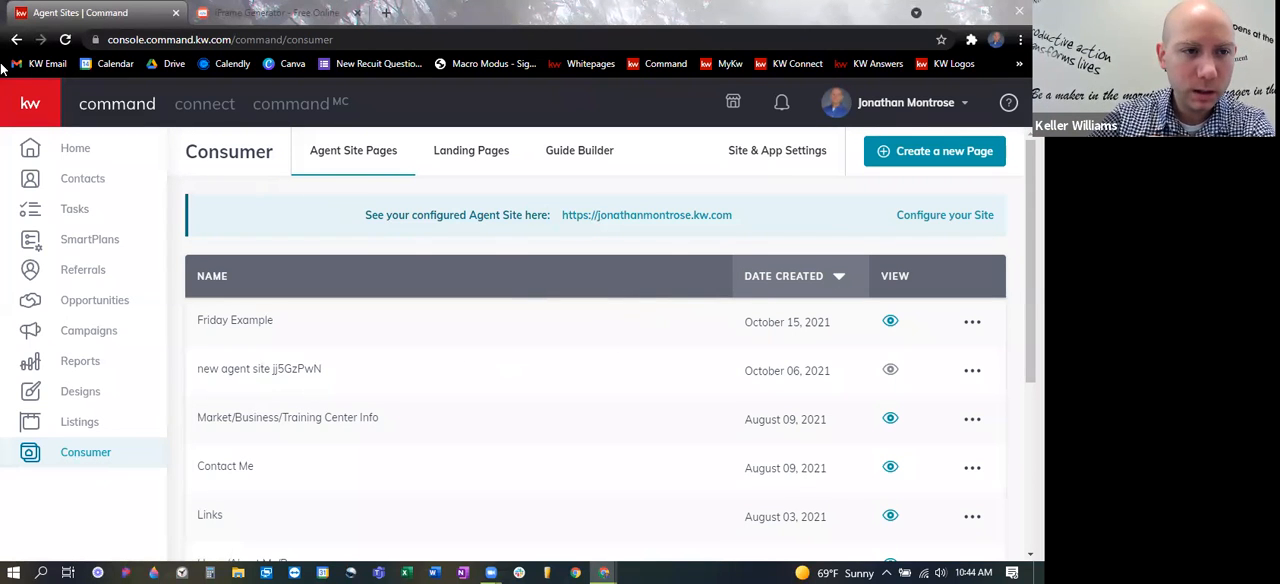
click(14, 104)
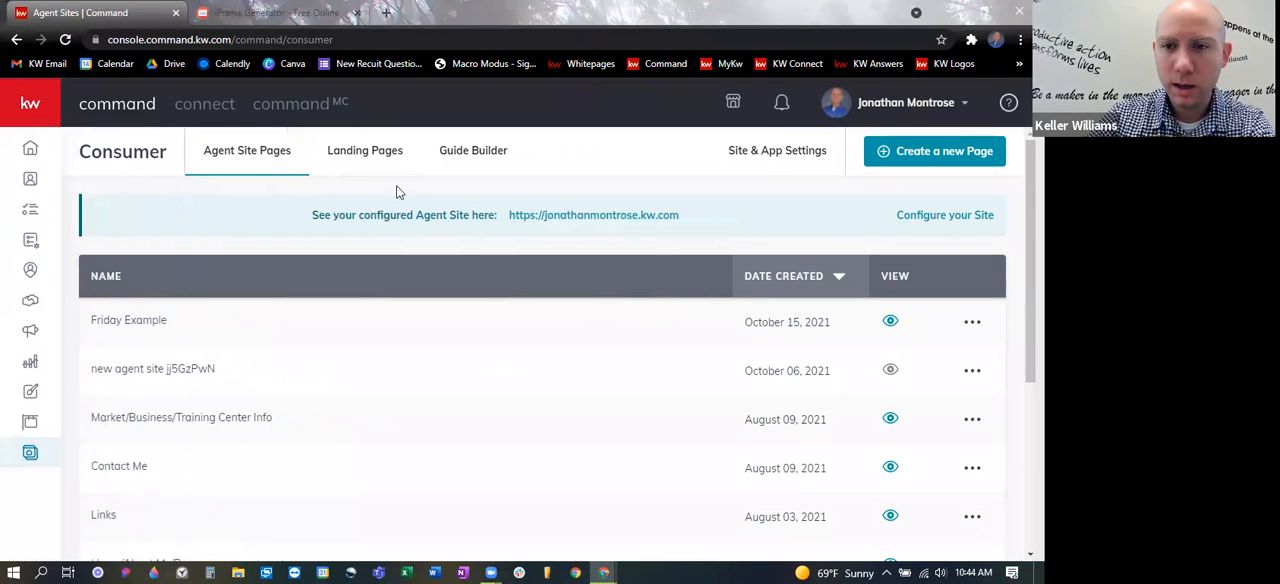
click(767, 152)
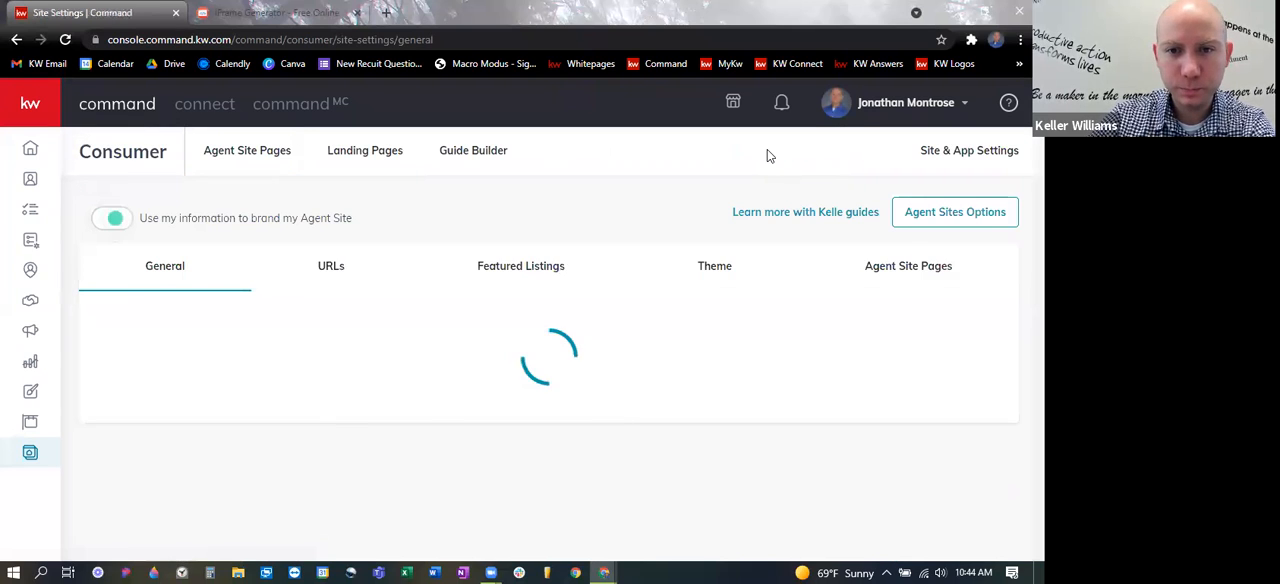
- Open the Consumer Settings Kelle guide from Site & App Settings, leaving the current page
click(764, 215)
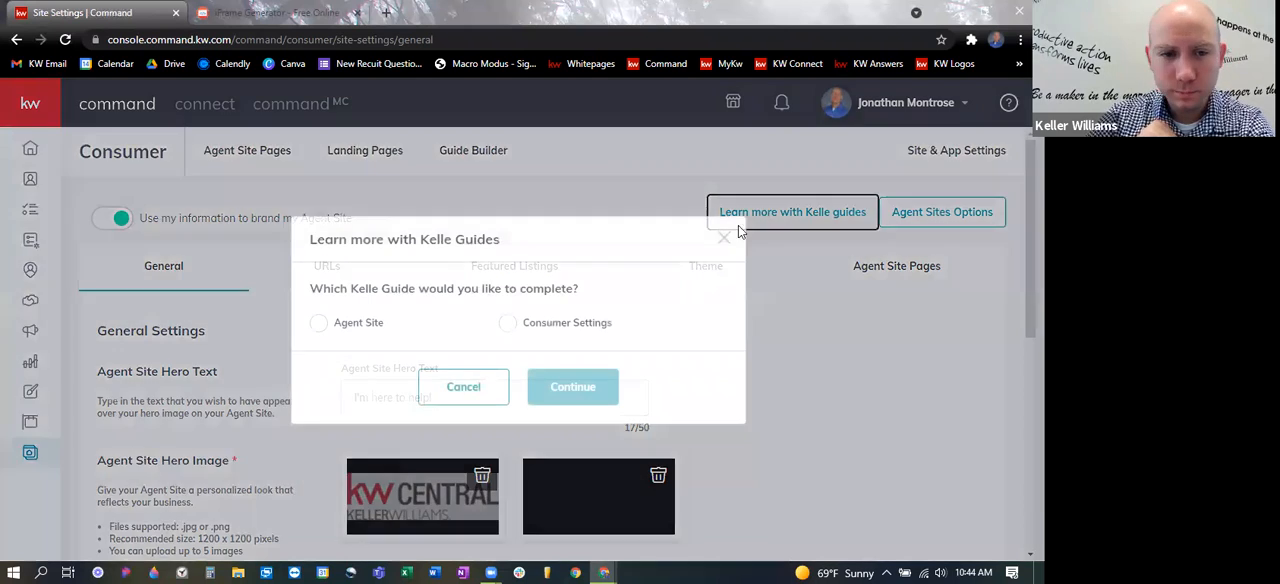
click(507, 328)
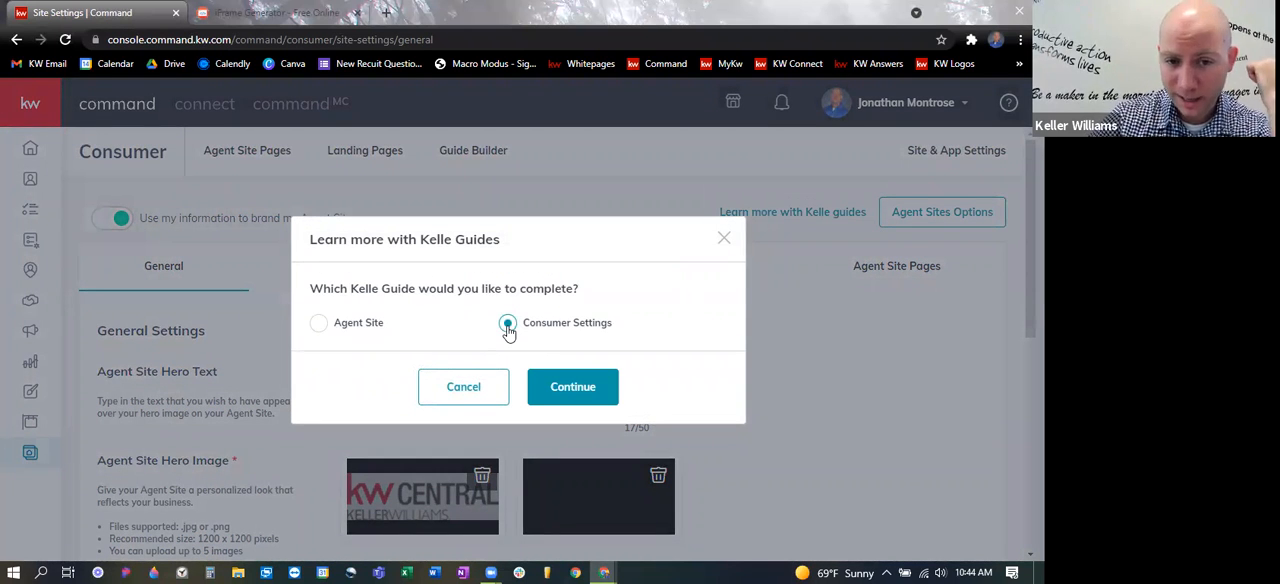
click(592, 395)
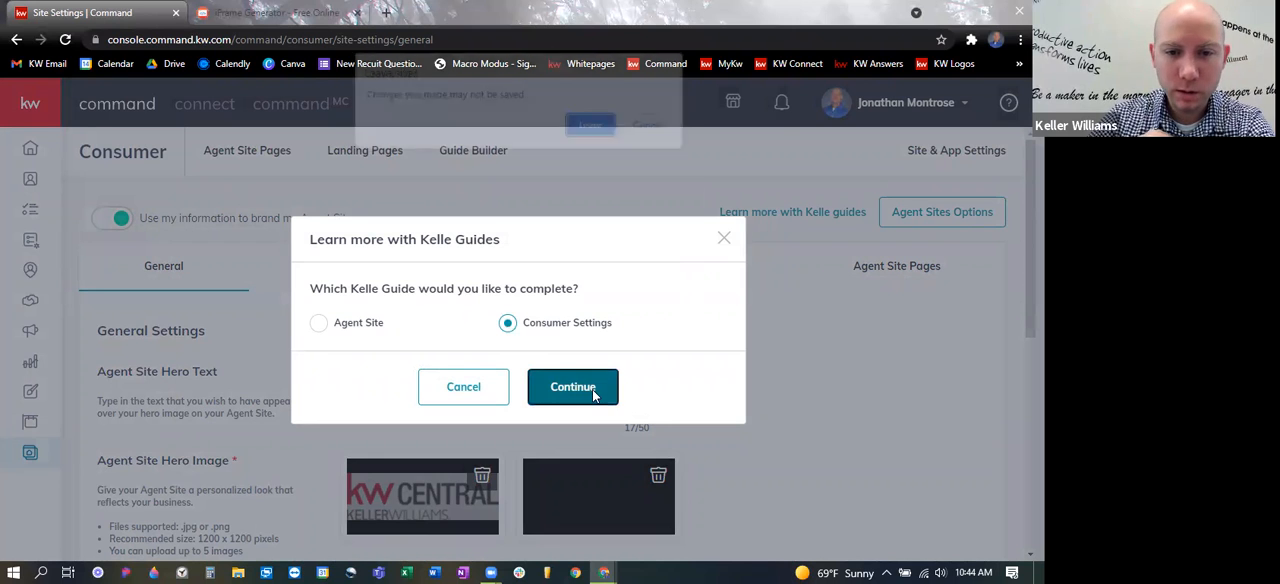
click(598, 129)
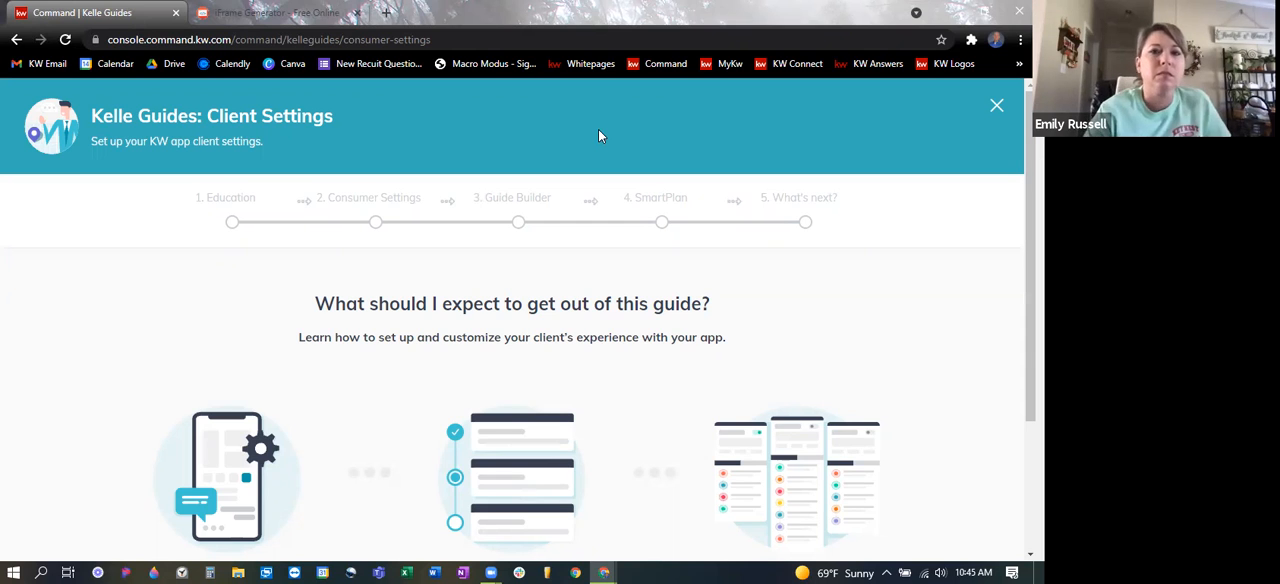
- Start the Client Settings guide, examine its Education options and advance to the Consumer Settings stage
scroll(600, 165, down, 1)
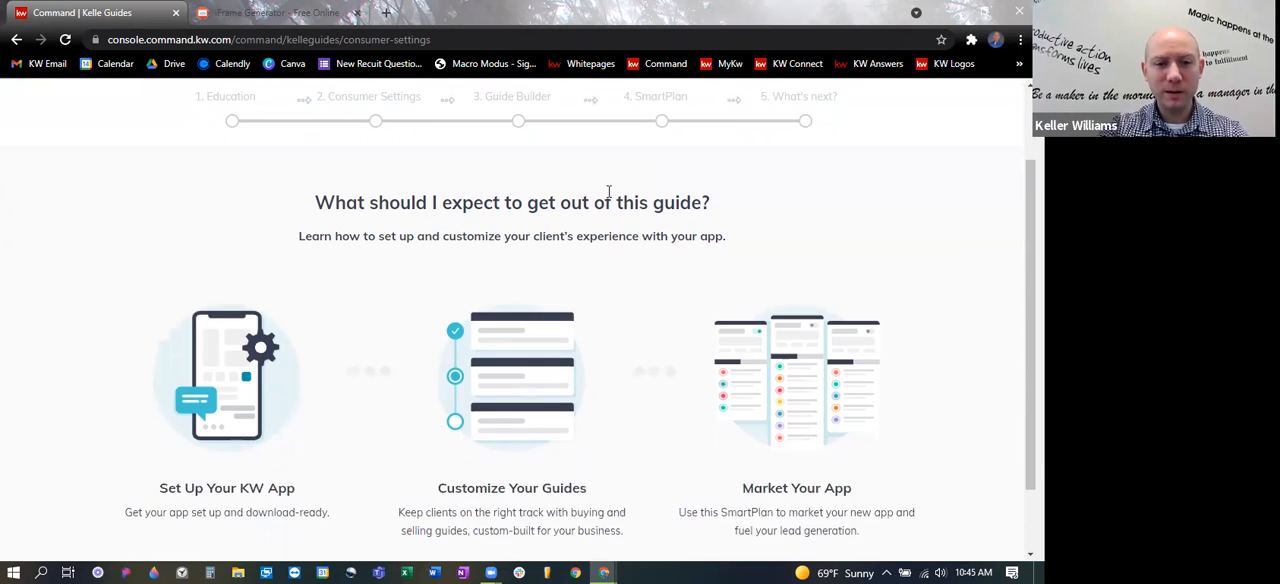
scroll(608, 190, down, 1)
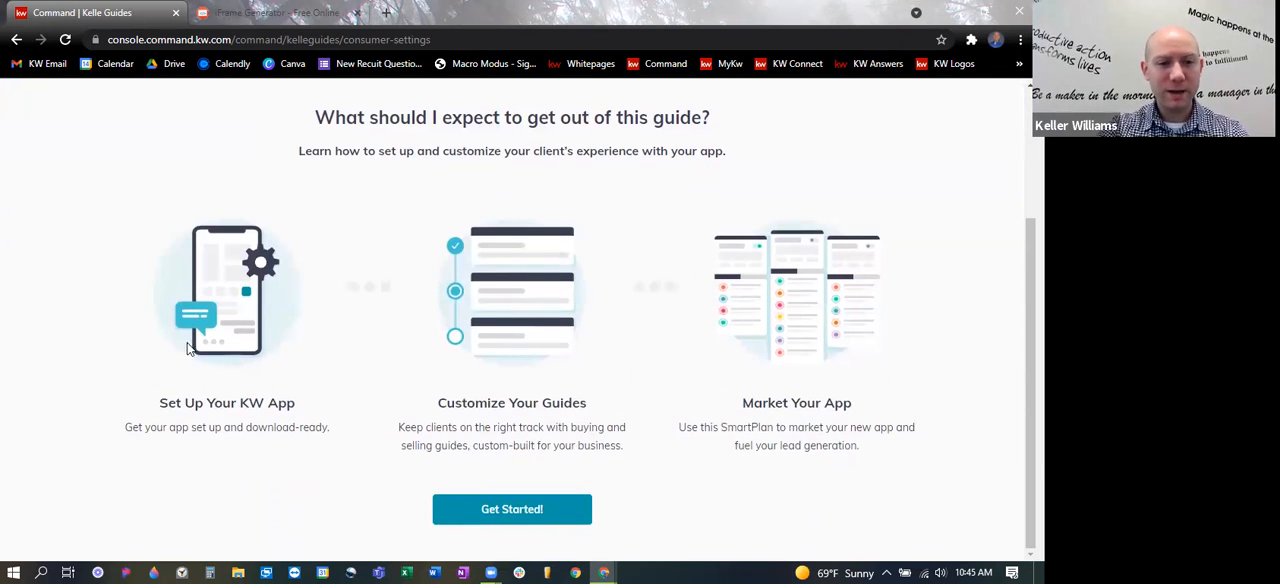
click(565, 503)
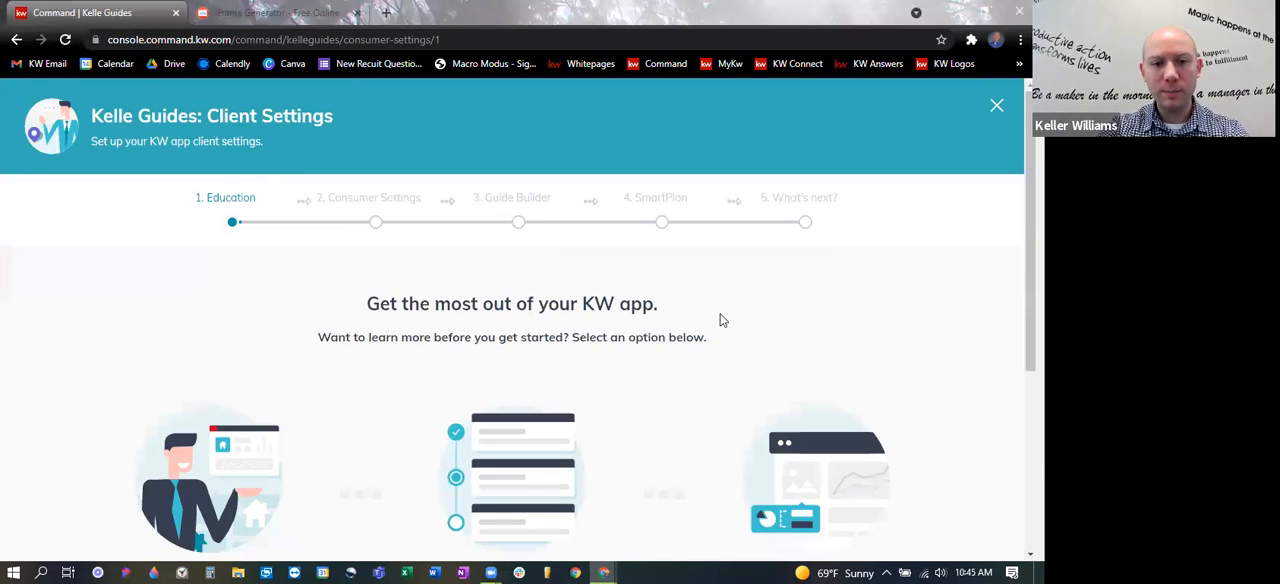
scroll(716, 325, down, 3)
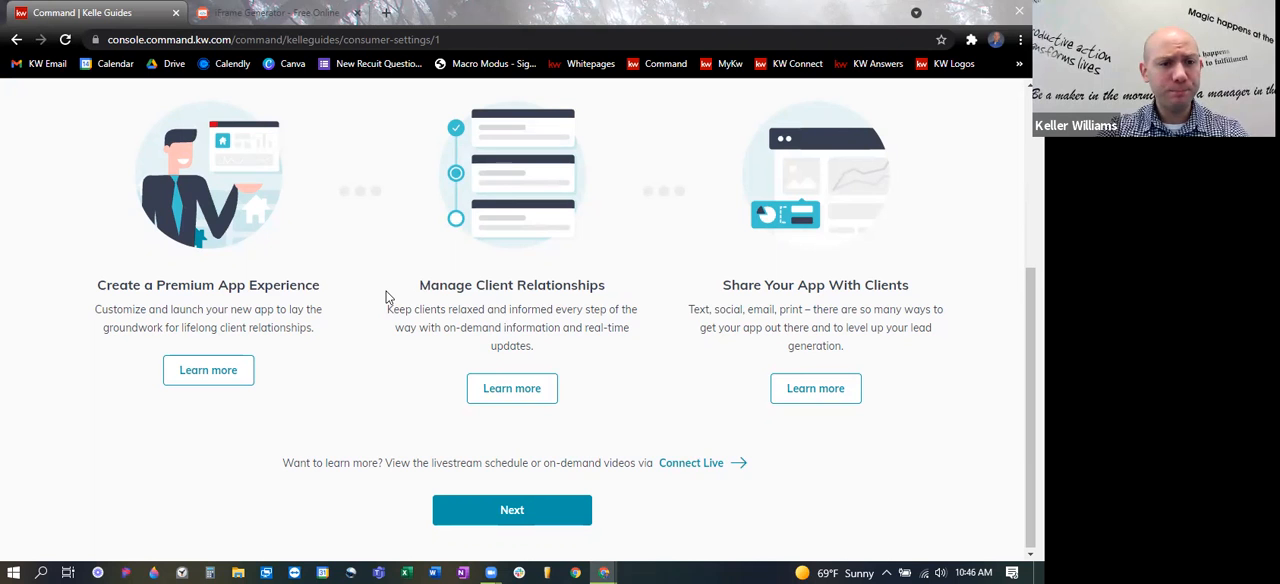
scroll(372, 338, up, 1)
scroll(372, 338, up, 3)
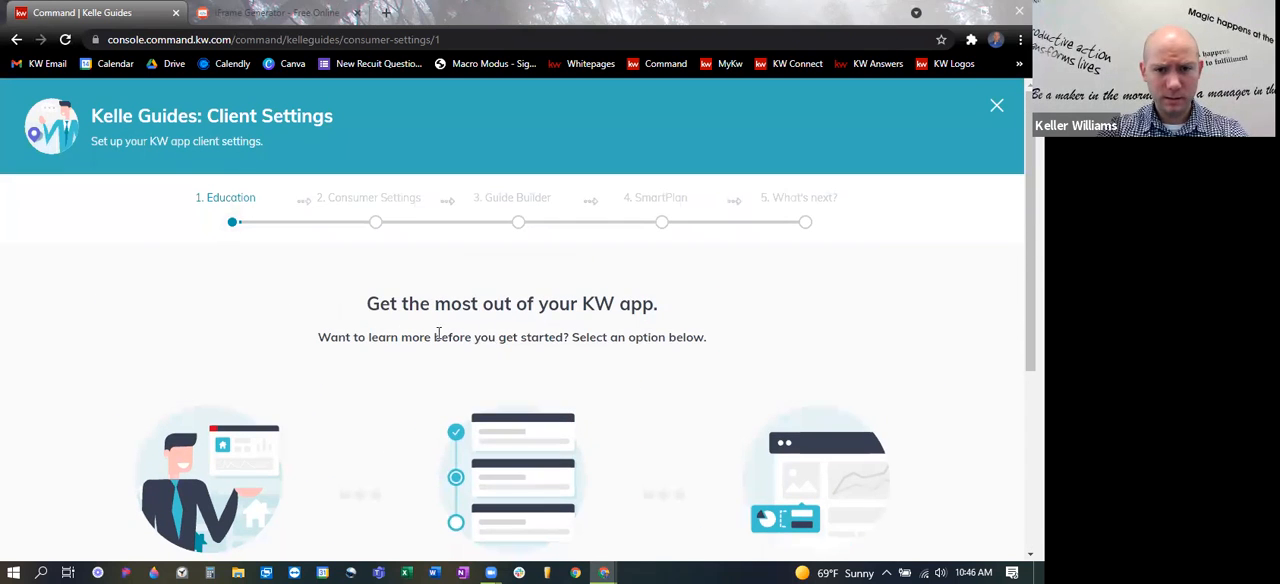
scroll(854, 371, down, 3)
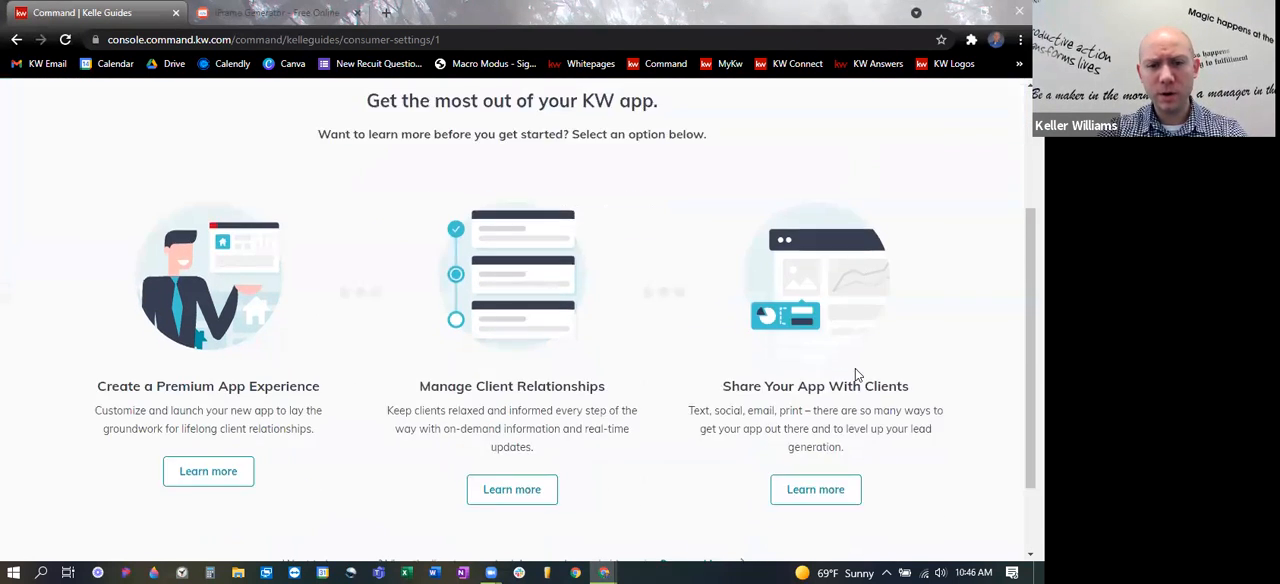
click(546, 500)
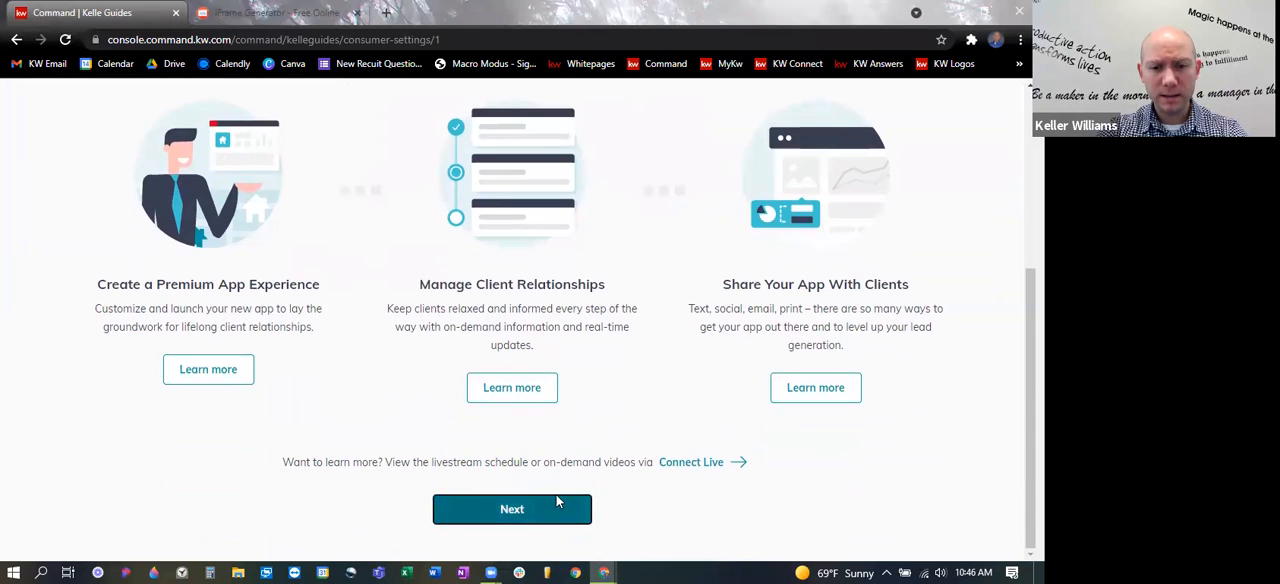
- Open the guide's App Download settings and place the cursor in the landing page's Hero Text
scroll(845, 350, down, 1)
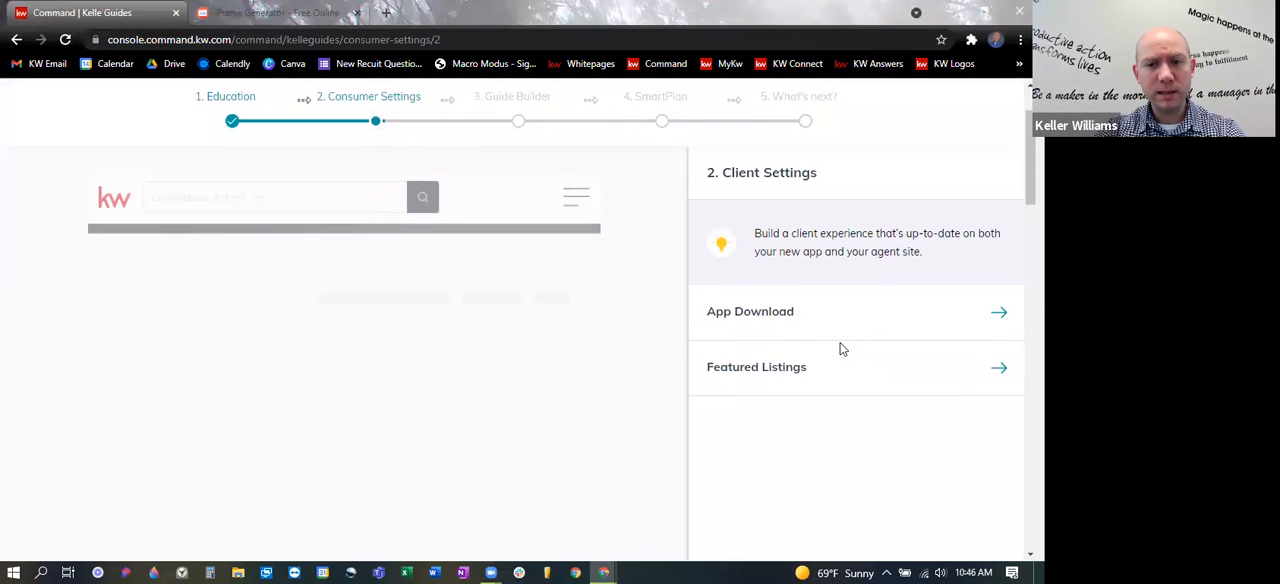
scroll(892, 297, down, 1)
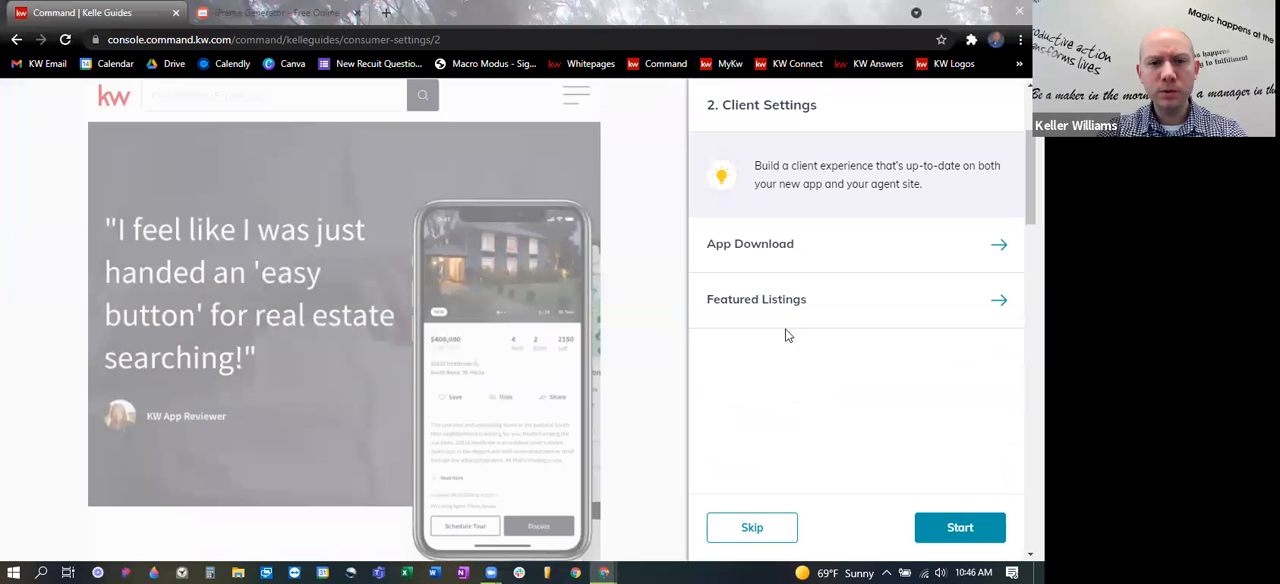
click(1000, 246)
click(857, 366)
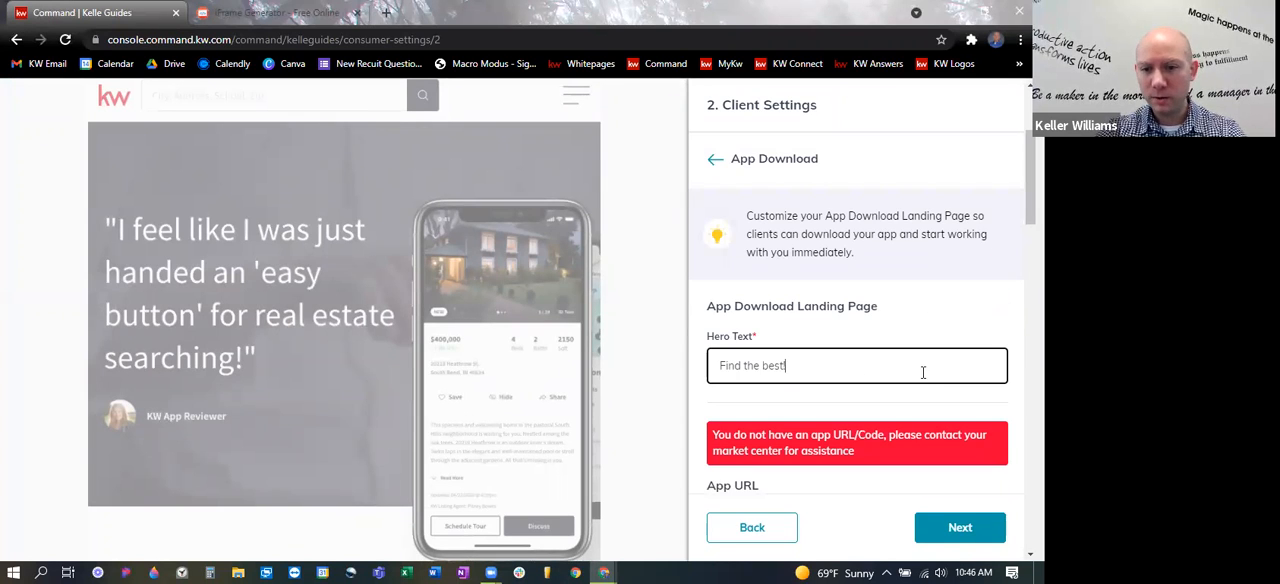
- Copy the App URL and the App Text Code, and examine the notice about the app URL/Code
scroll(924, 370, down, 1)
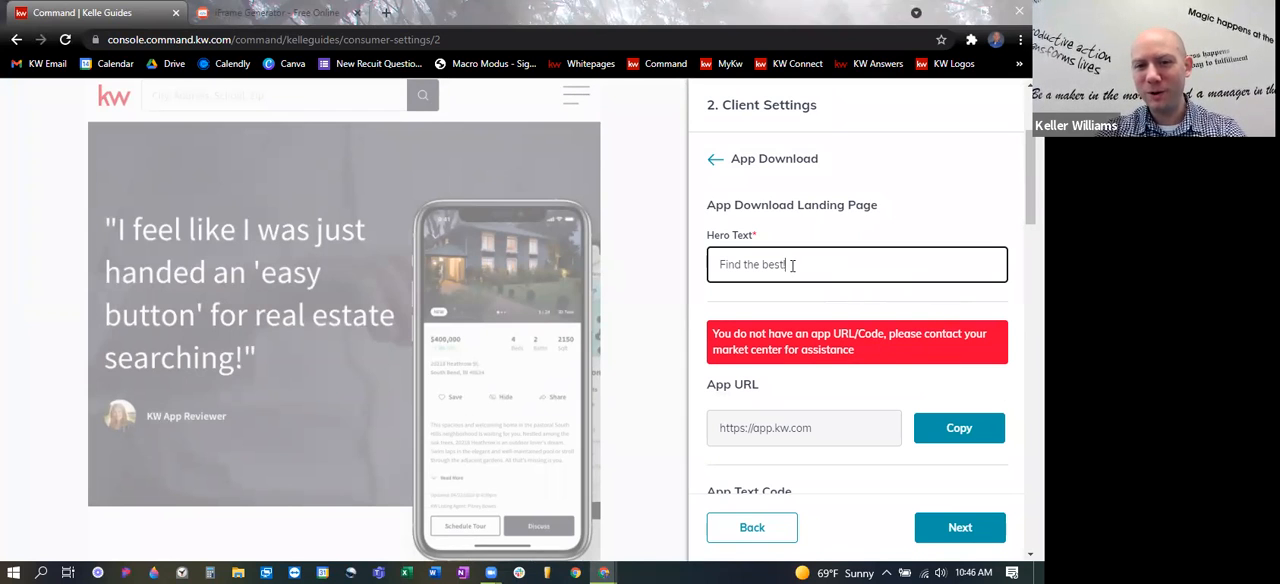
click(852, 428)
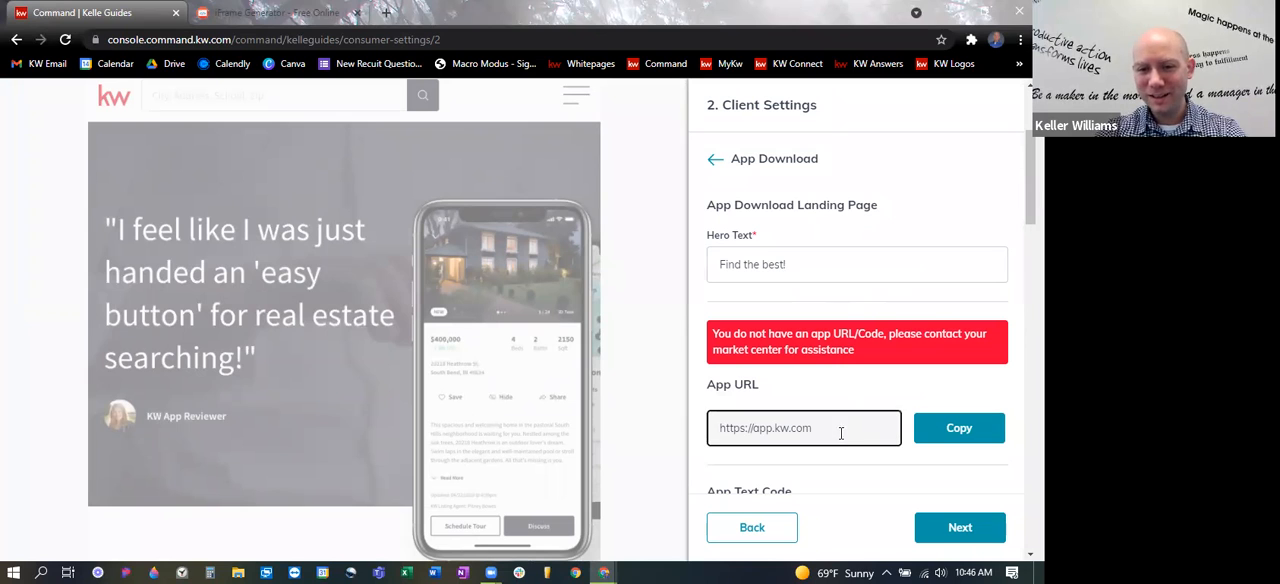
click(955, 432)
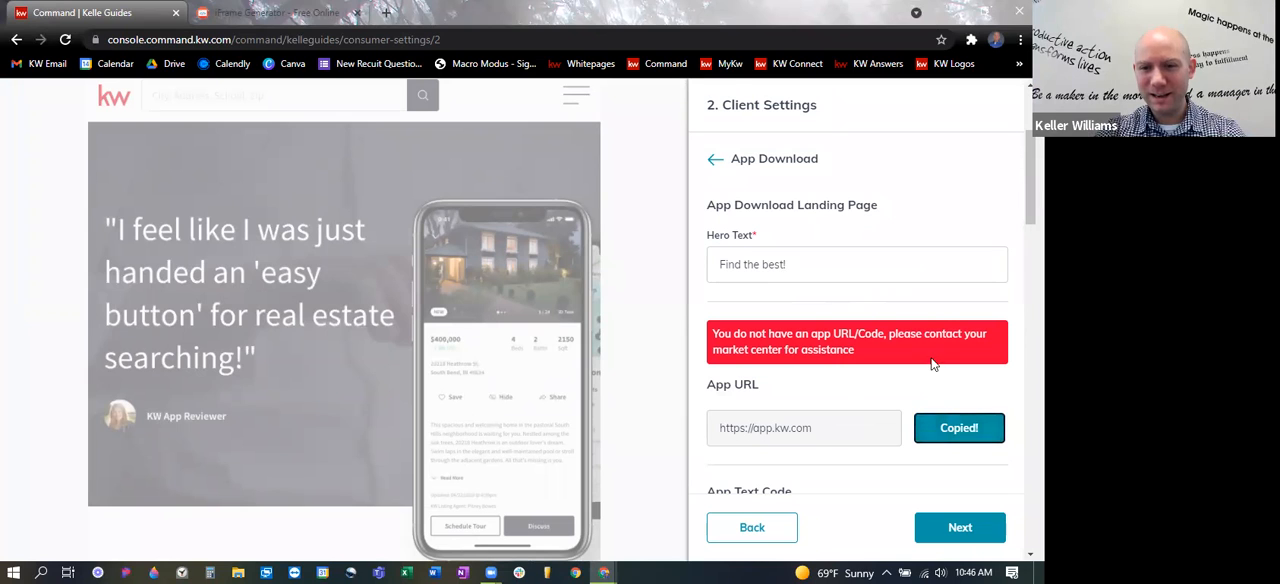
scroll(933, 372, down, 1)
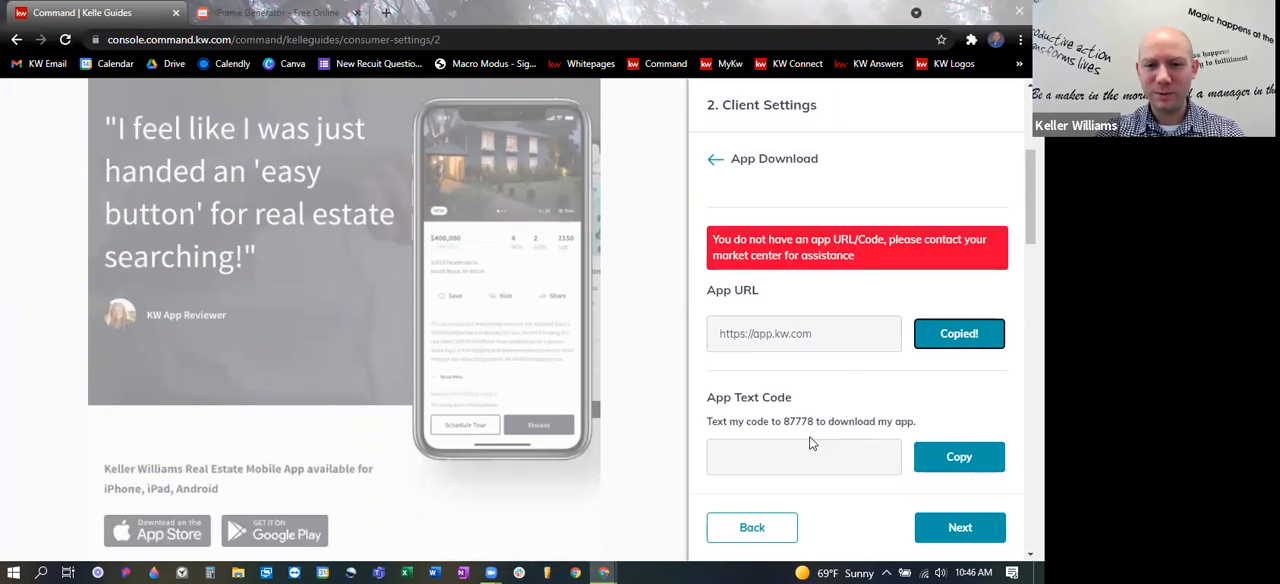
click(810, 457)
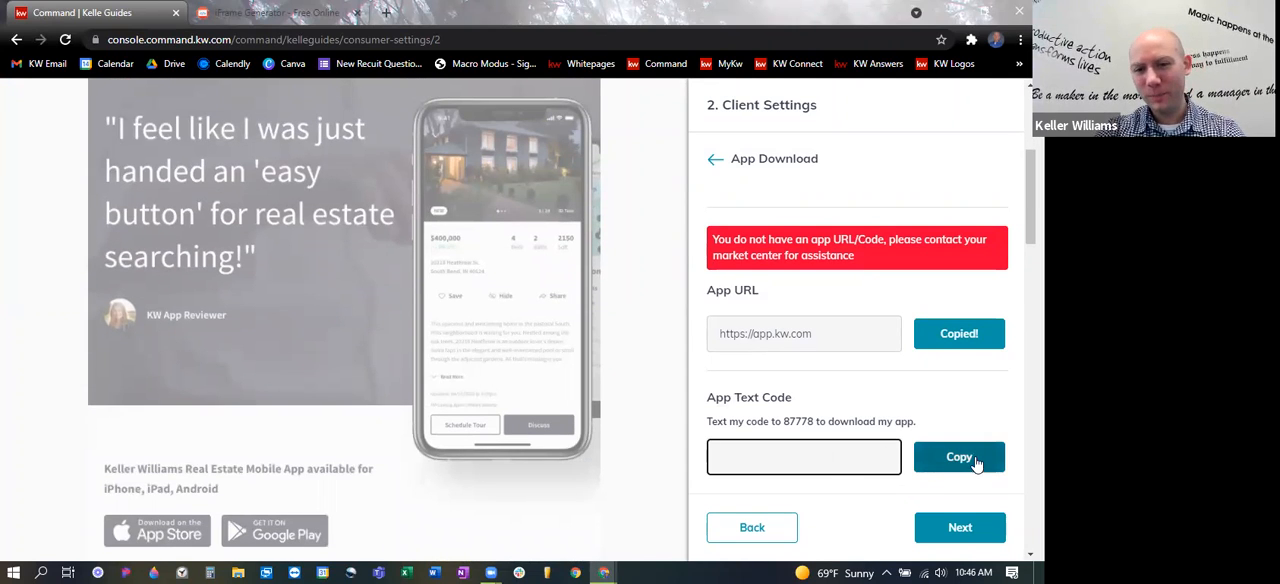
click(960, 466)
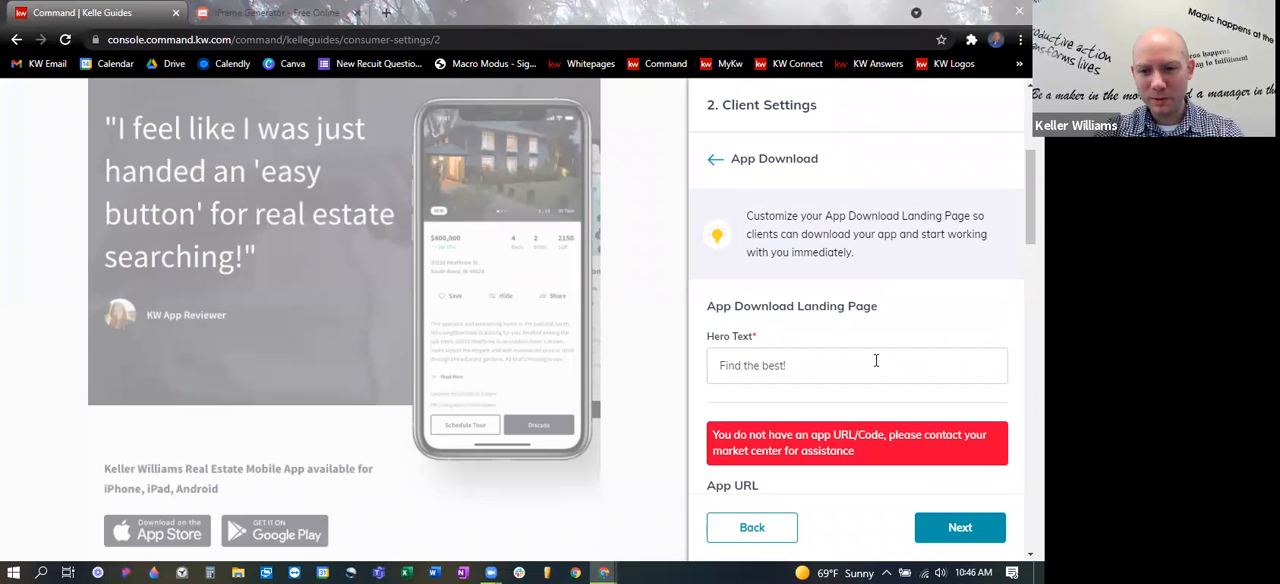
drag(855, 451, 710, 432)
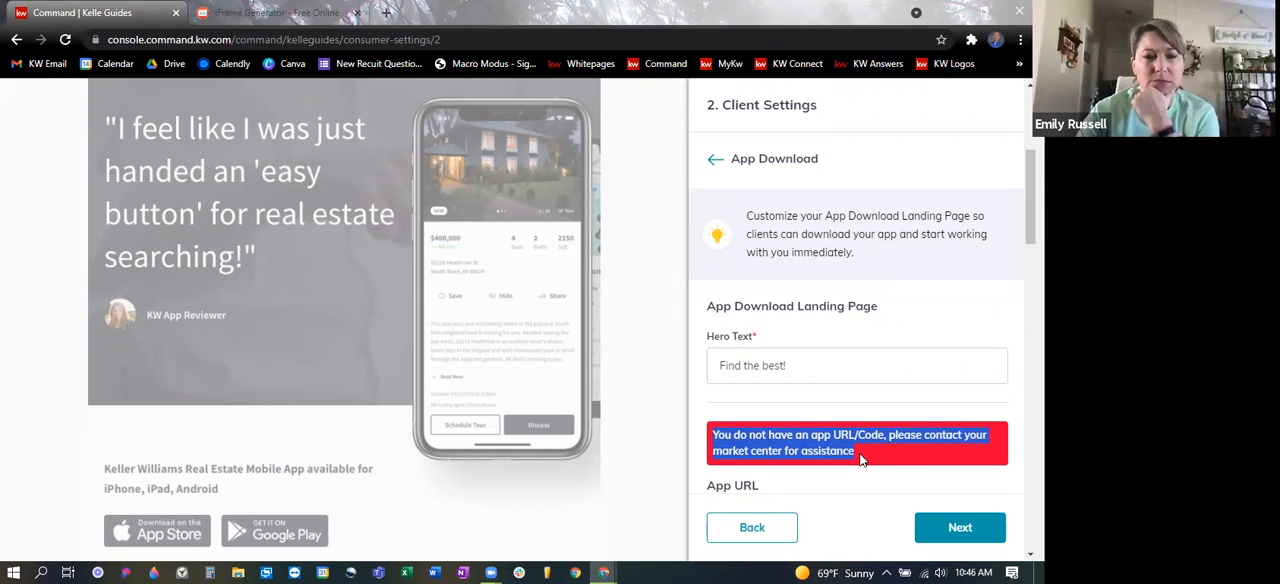
click(927, 371)
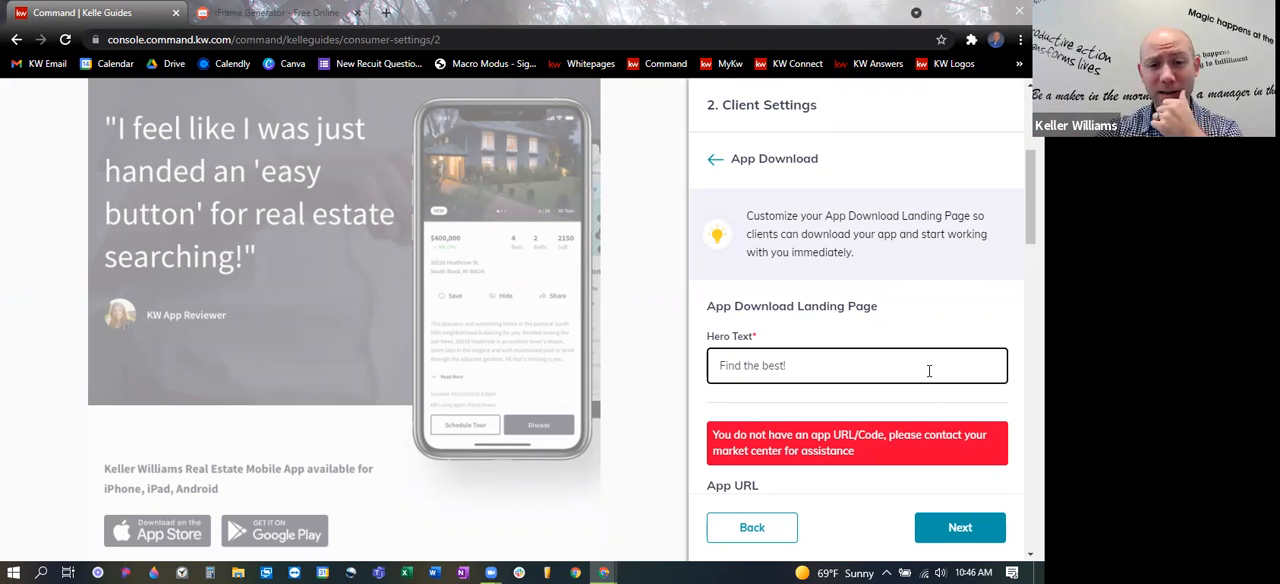
scroll(925, 360, down, 3)
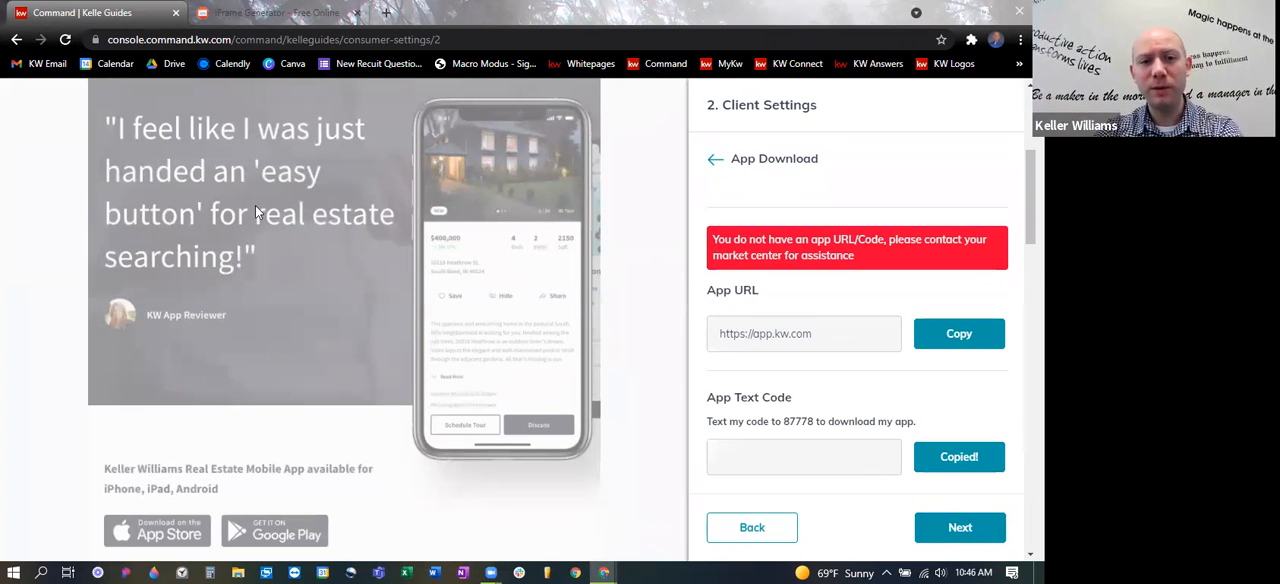
scroll(237, 218, up, 1)
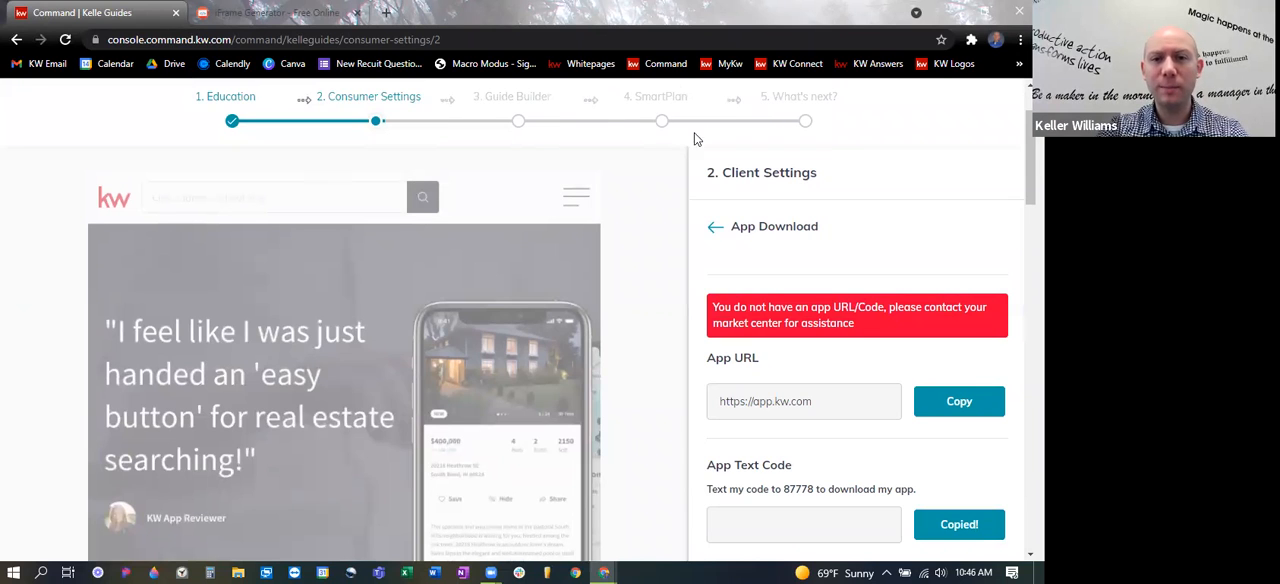
- Leave the App Download settings, go back to the site settings and open the URLs settings
click(713, 226)
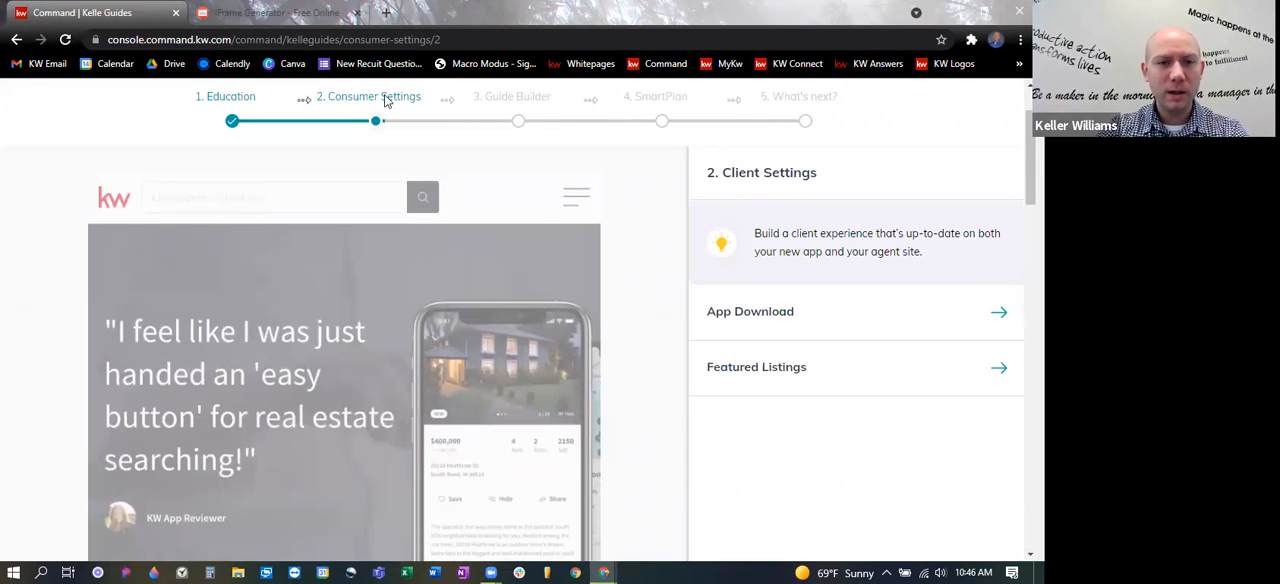
click(17, 40)
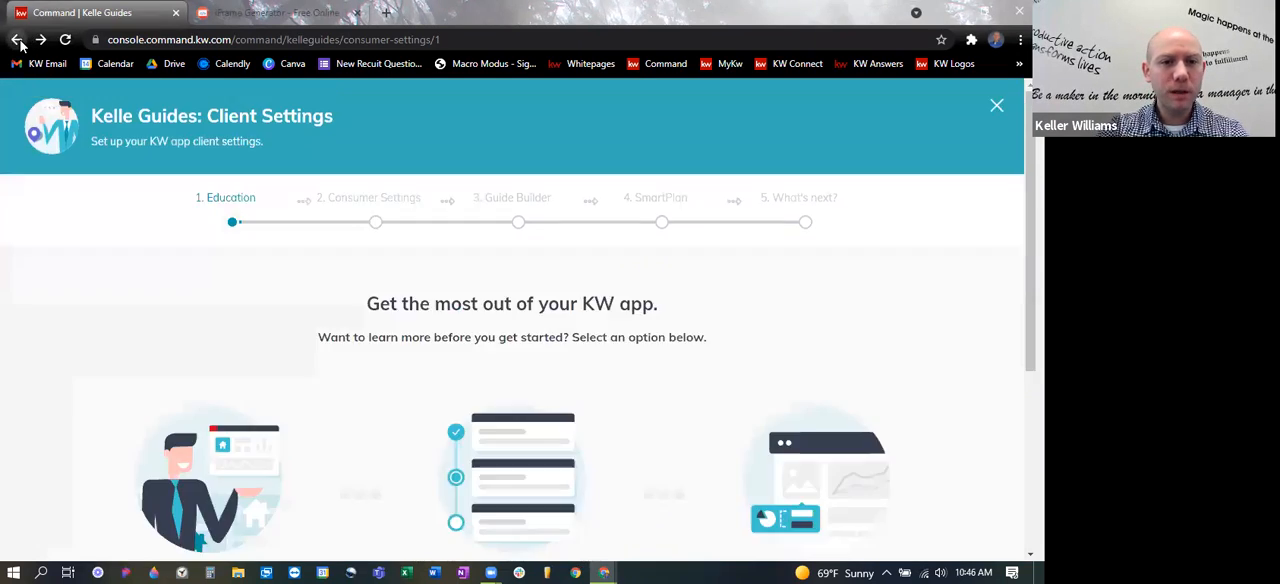
click(18, 41)
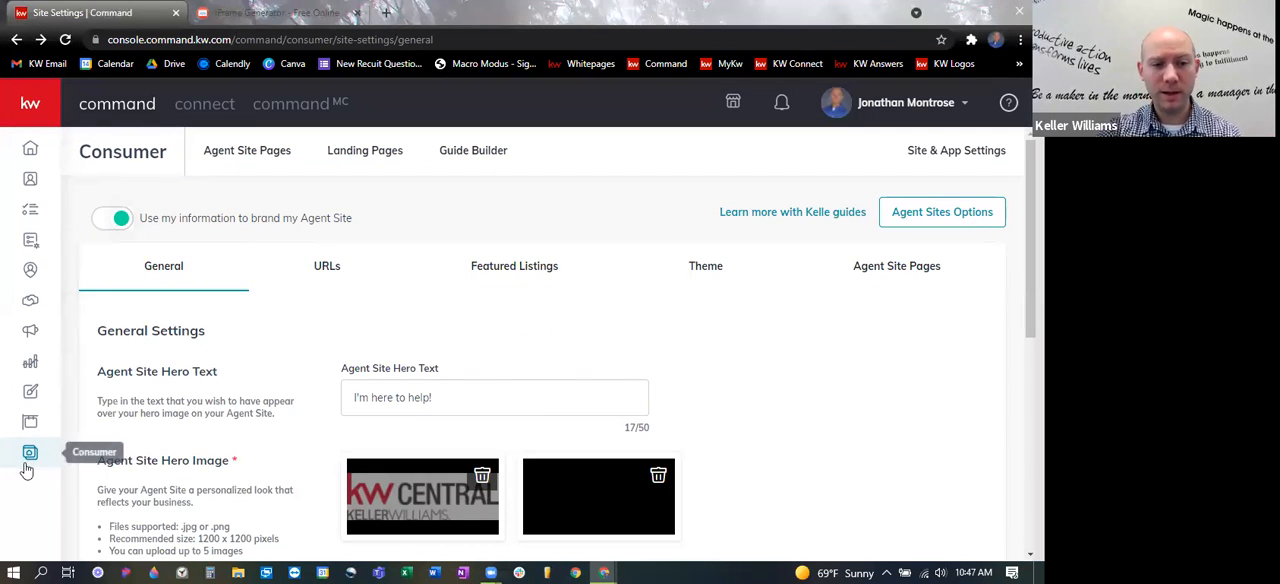
click(316, 272)
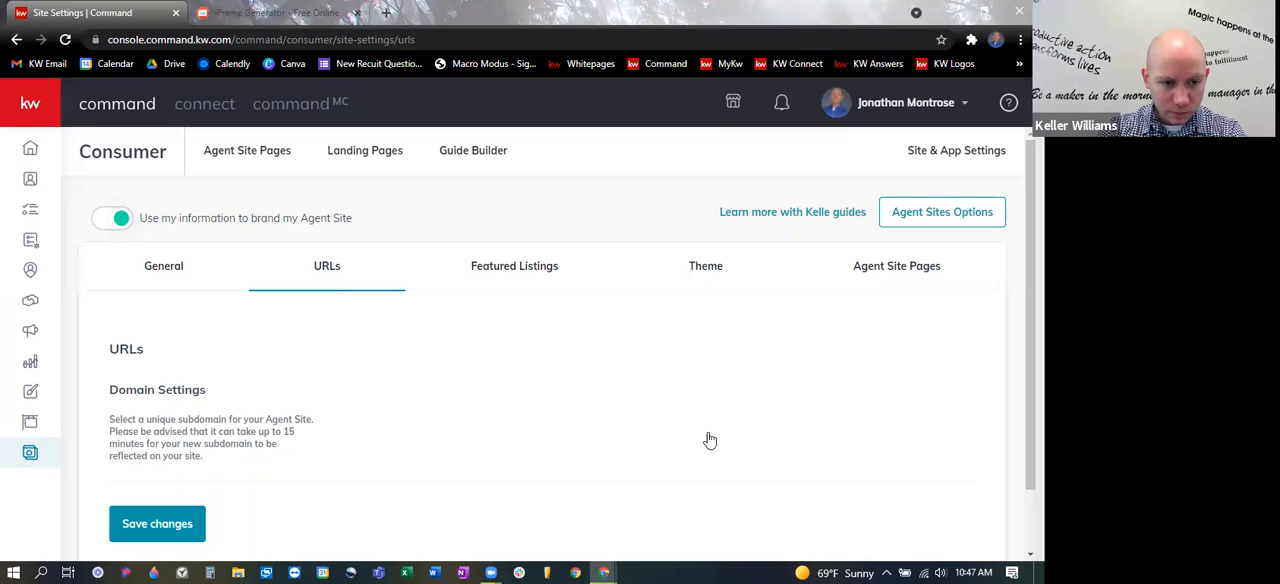
- Reload the URLs settings page, exit it once it stops responding, and open the bookmarked Command site in its place
click(66, 41)
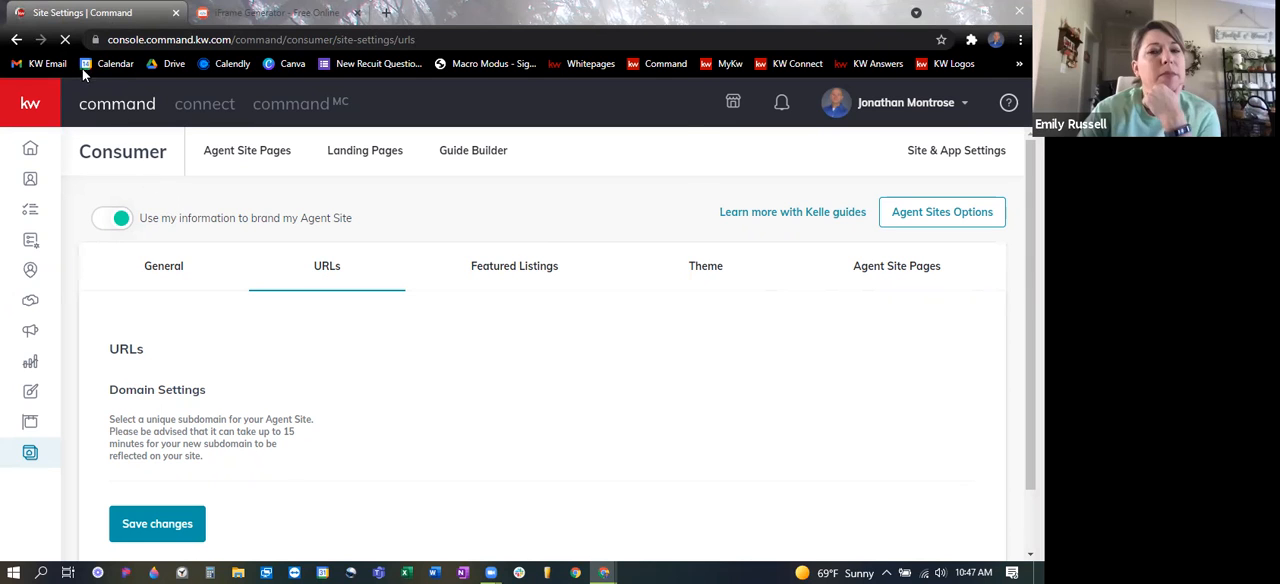
click(576, 205)
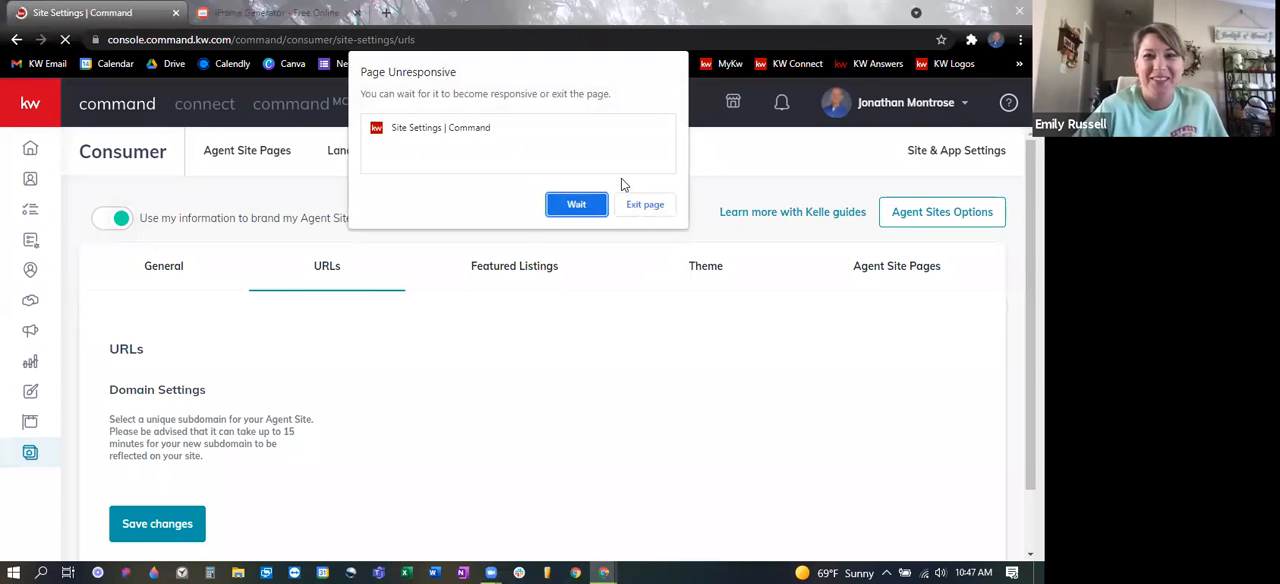
click(636, 205)
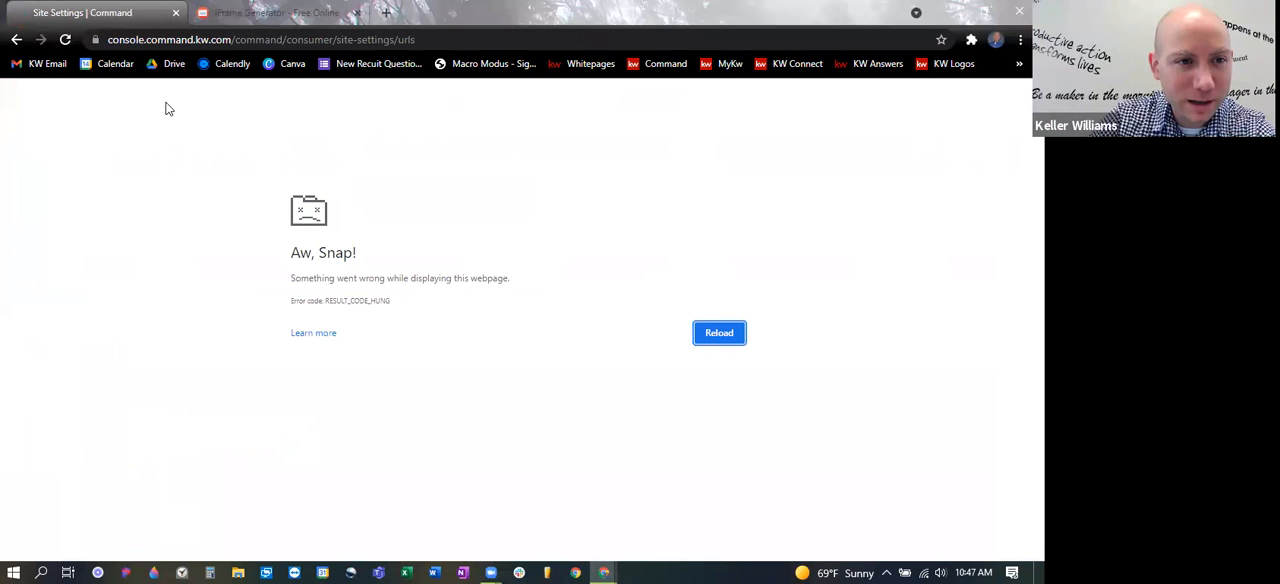
click(667, 66)
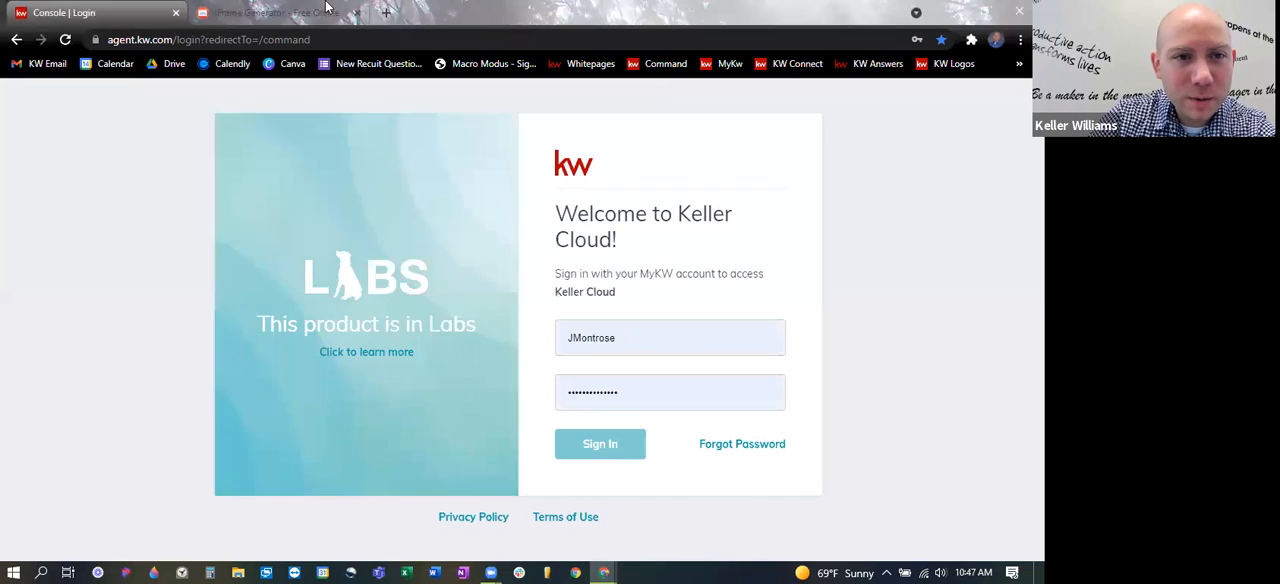
- Open the bookmarked KW agent webpage in a new tab and move that tab directly after the Command tab
click(384, 13)
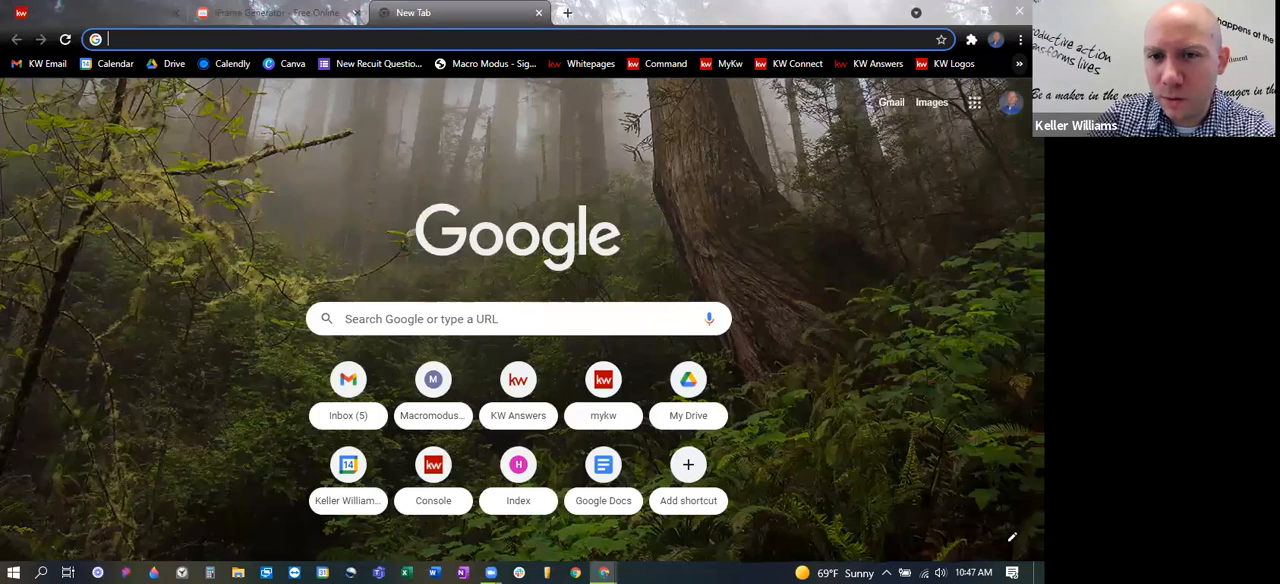
click(1019, 63)
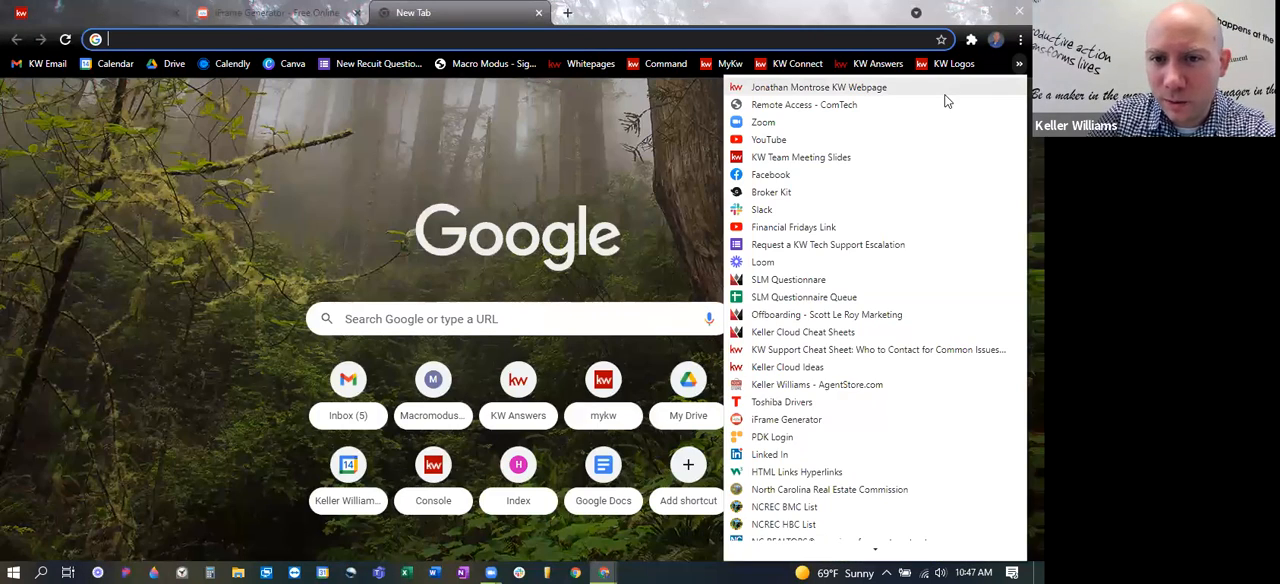
click(884, 92)
drag(460, 12, 240, 10)
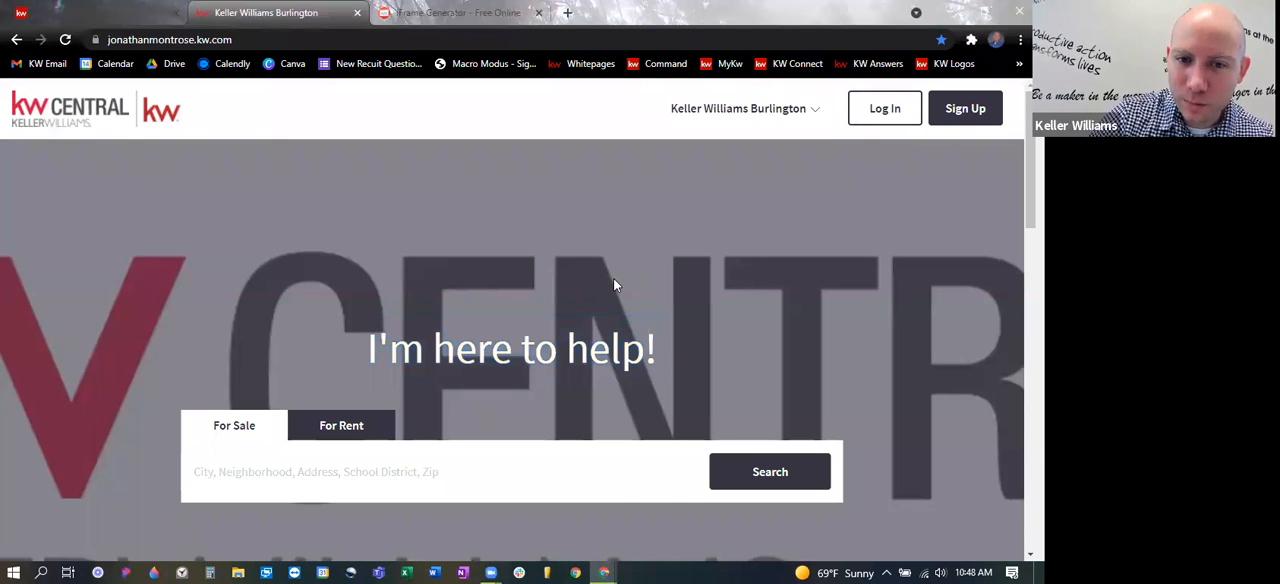
- Return to the Command tab, sign in and open the URLs section of the agent site settings
click(124, 7)
click(605, 445)
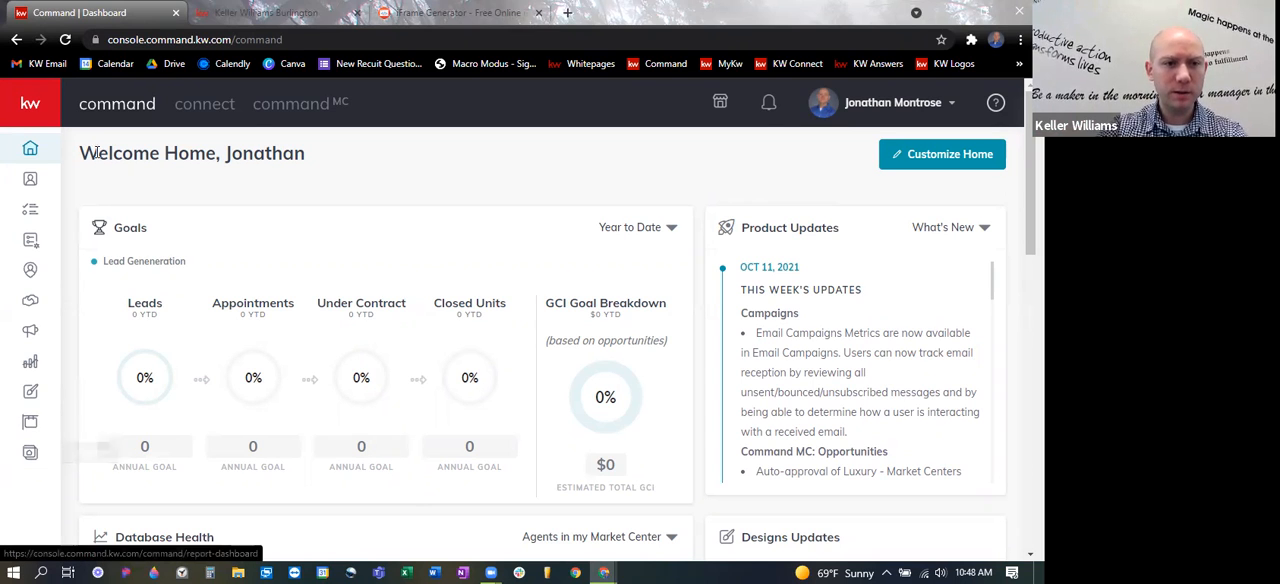
click(30, 456)
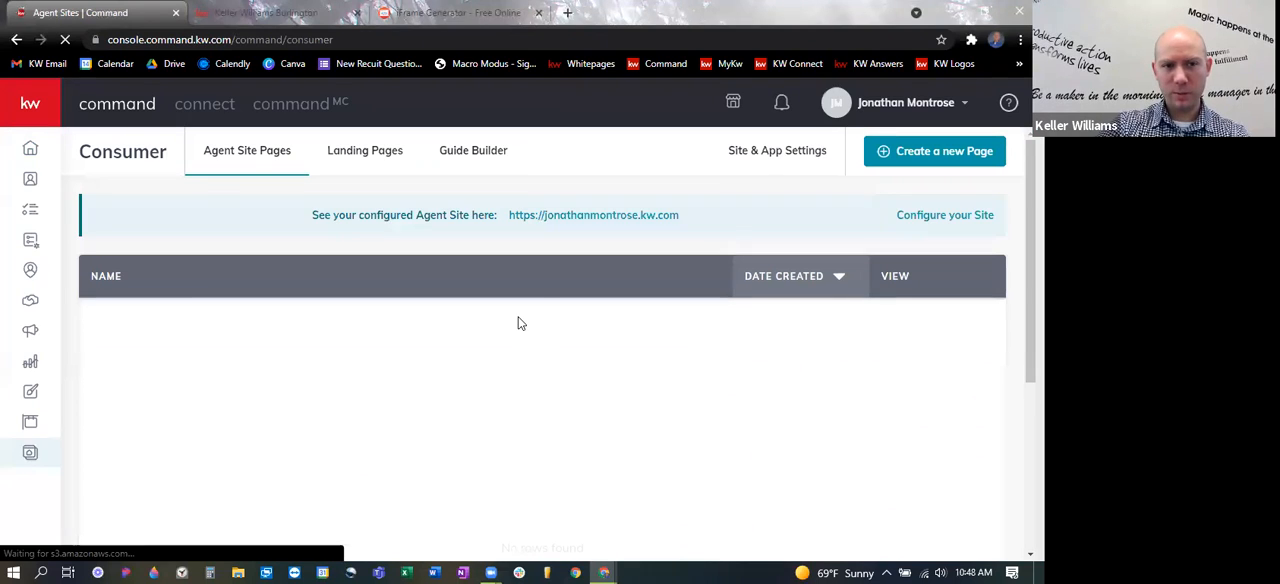
click(758, 154)
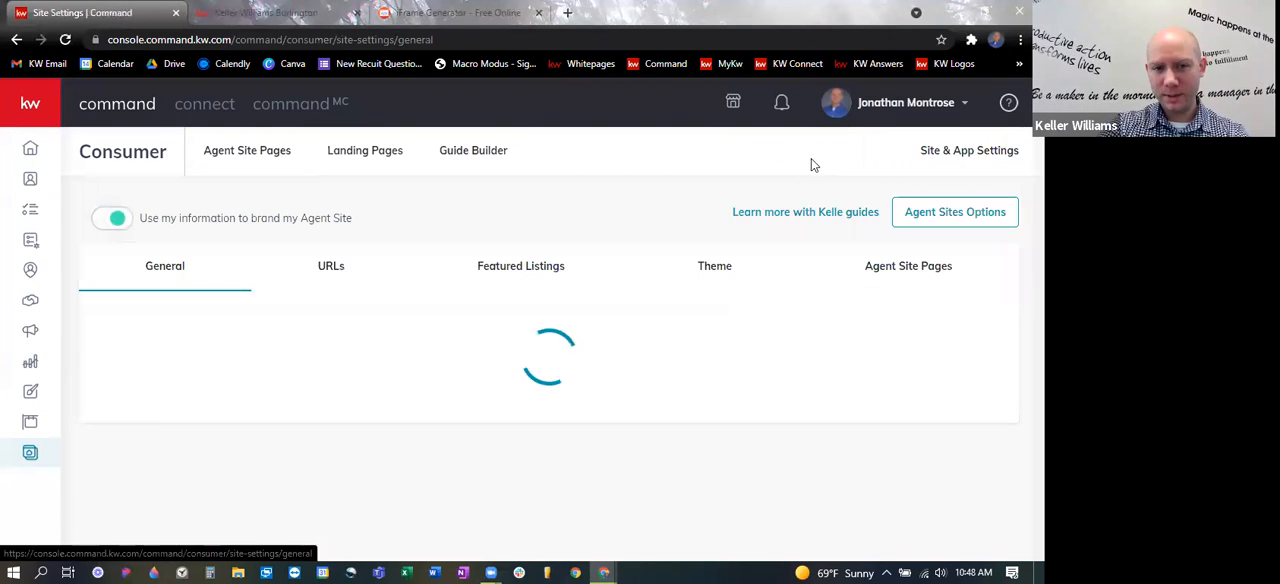
click(331, 267)
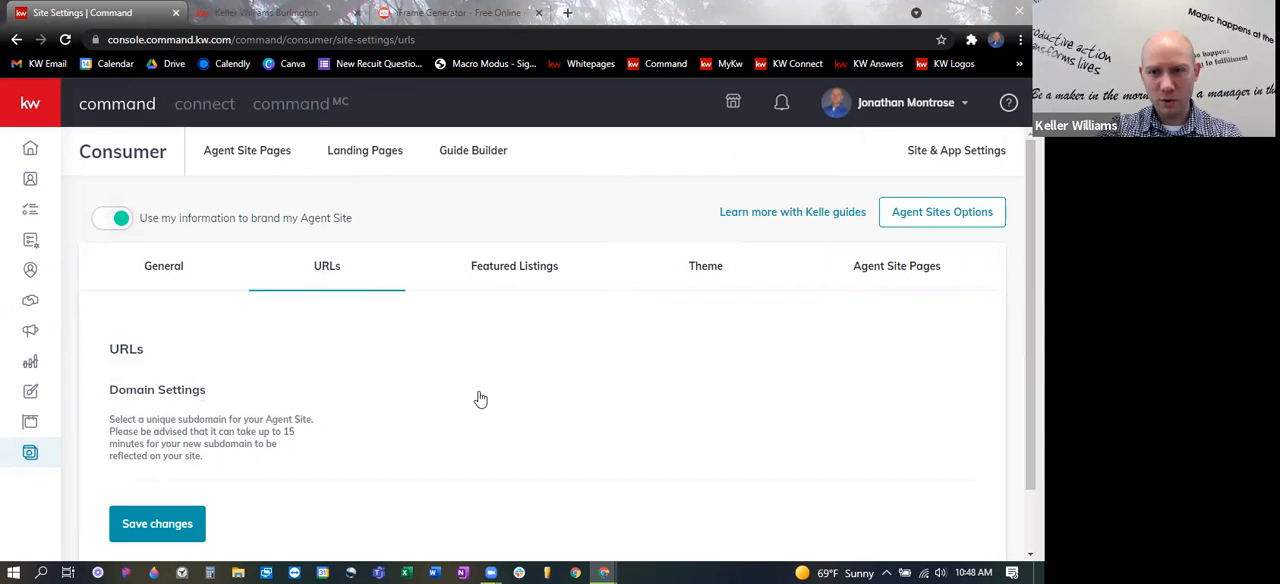
- Wait for the unresponsive settings page, exit it, then reopen the bookmarked Command site and sign in again
click(576, 206)
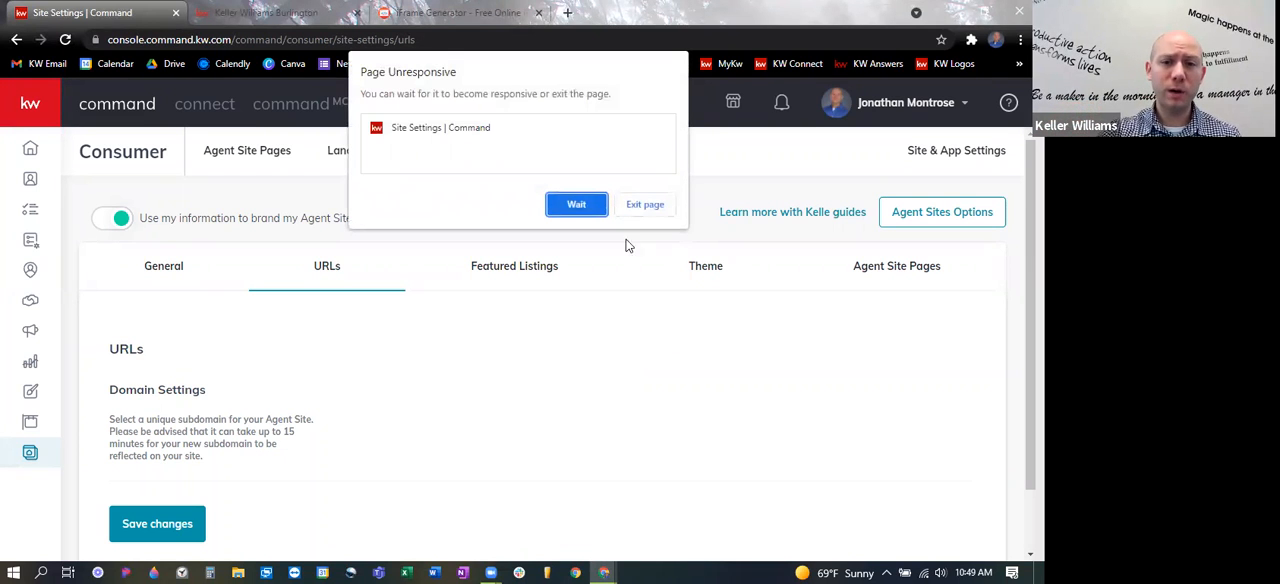
click(645, 204)
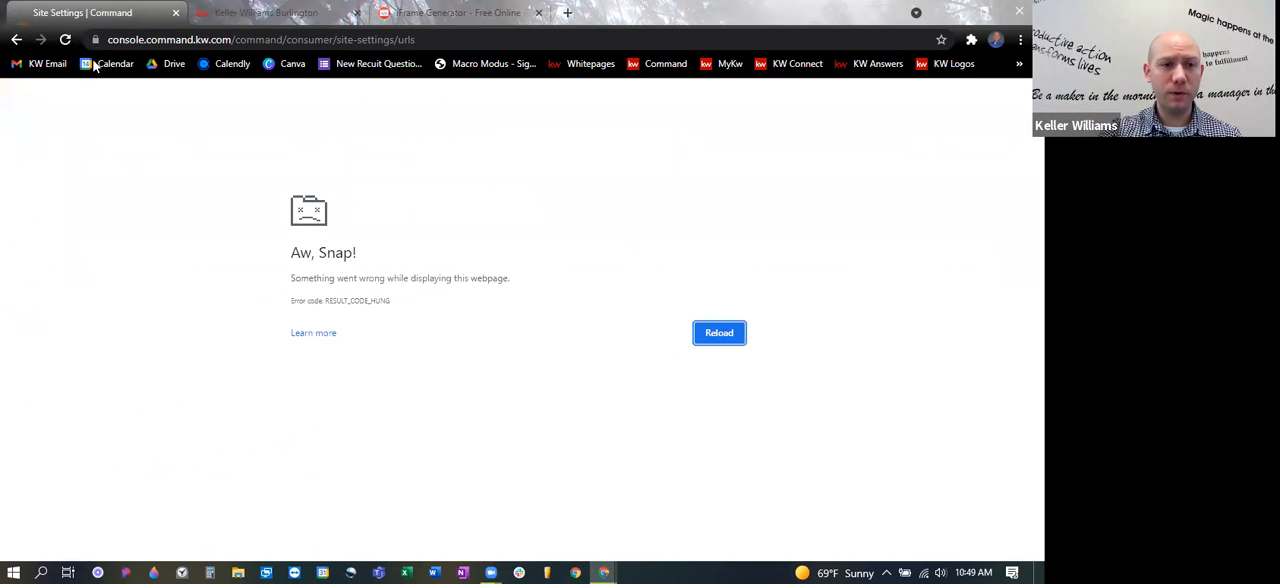
click(668, 63)
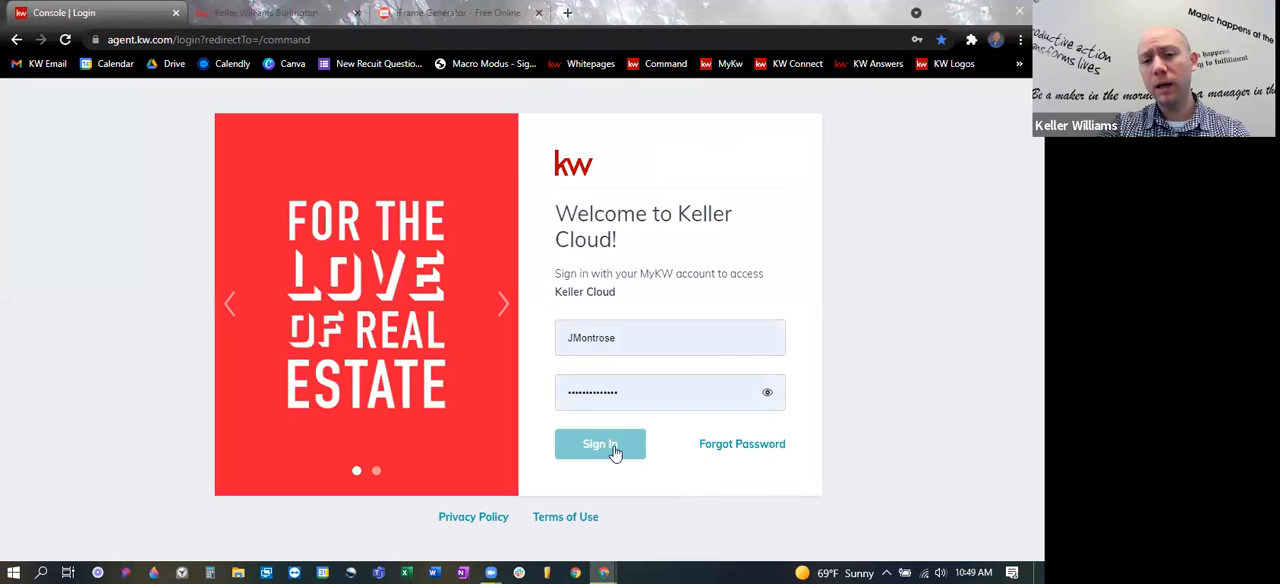
click(612, 449)
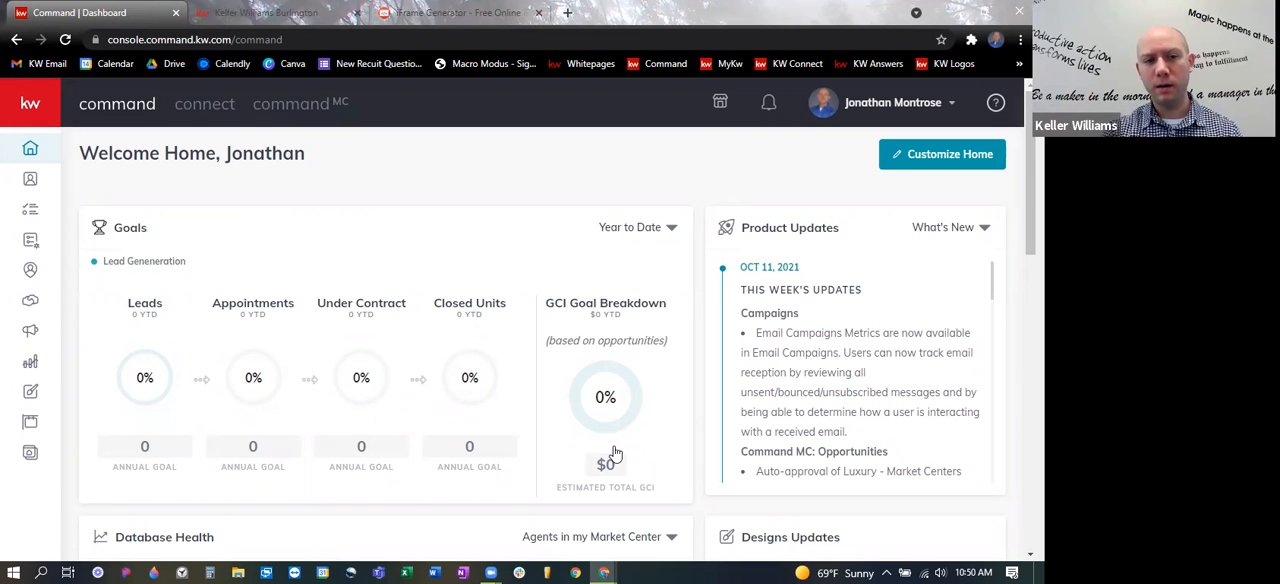
- Go to the contacts list and open the record of the contact tagged Test Dummy
click(31, 182)
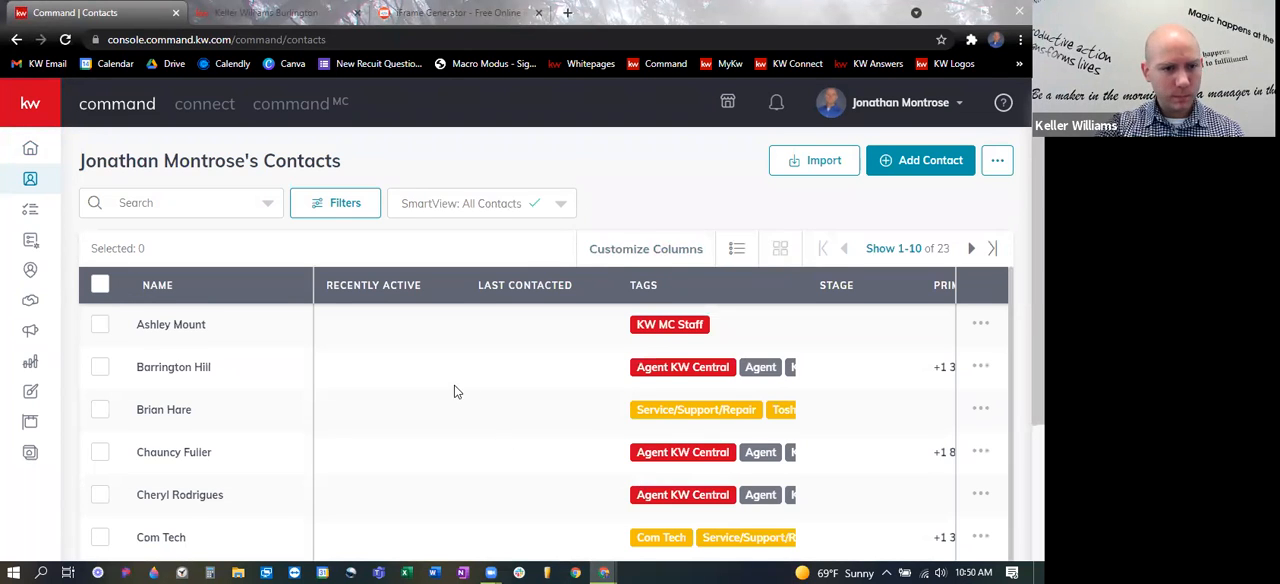
scroll(1007, 270, down, 2)
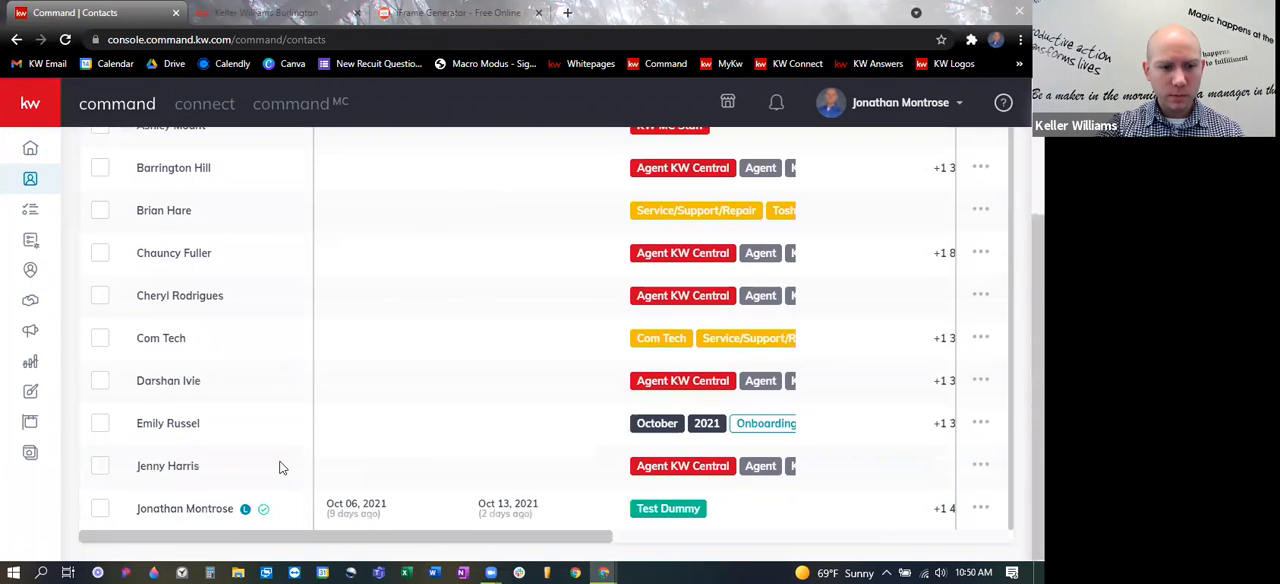
click(145, 500)
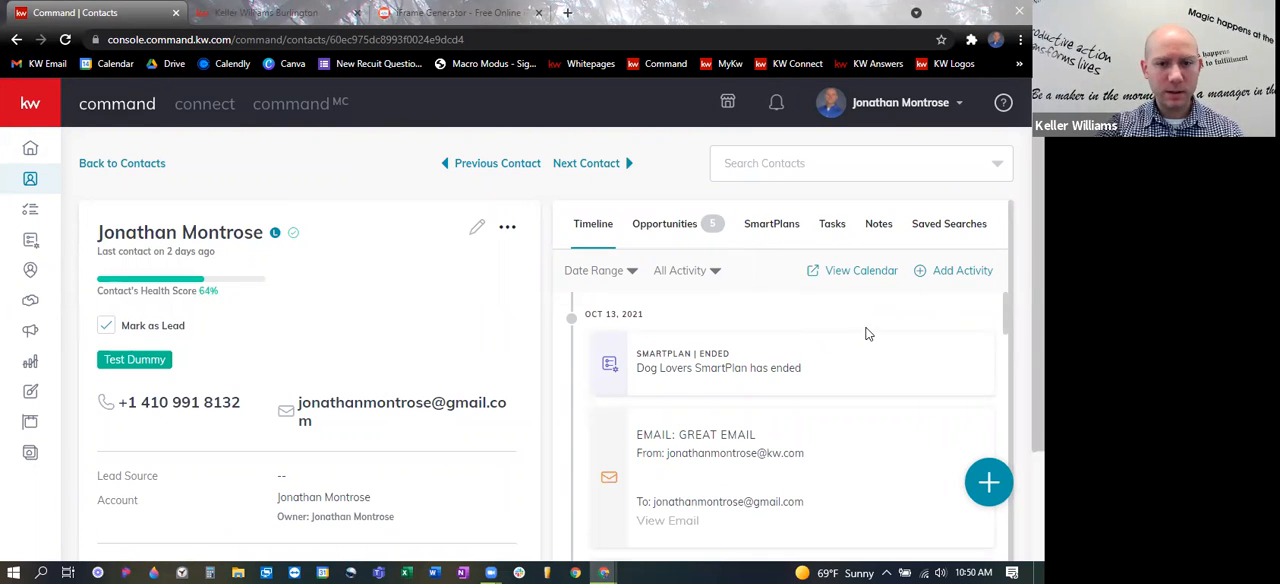
- Check the contact's timeline and saved searches, then return to the timeline
scroll(895, 338, down, 1)
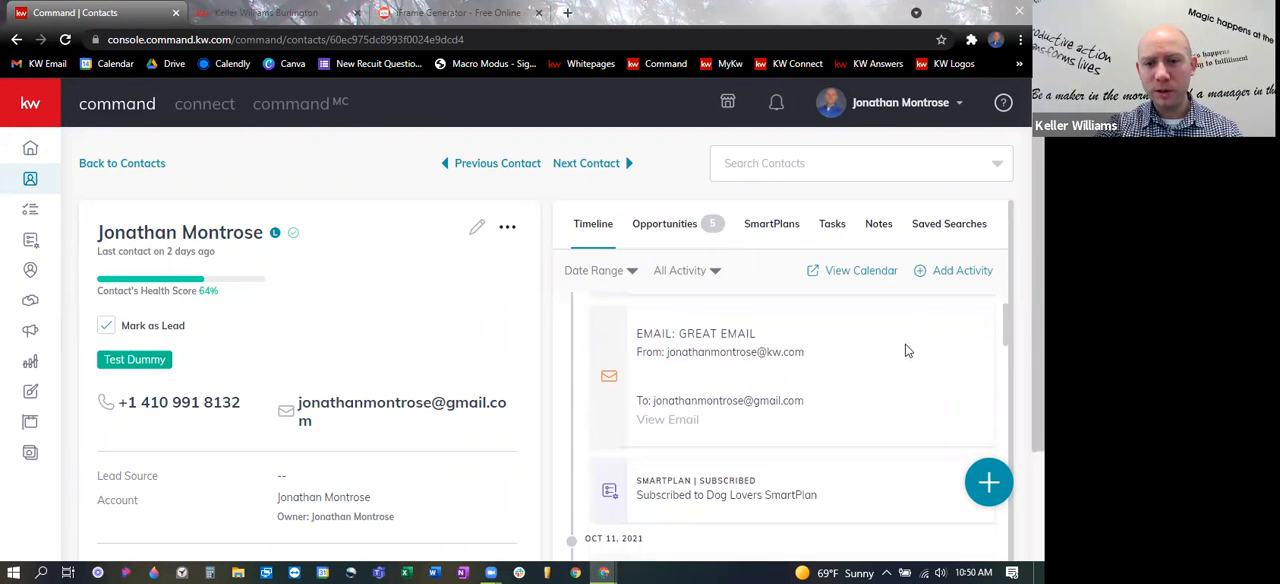
scroll(905, 350, up, 1)
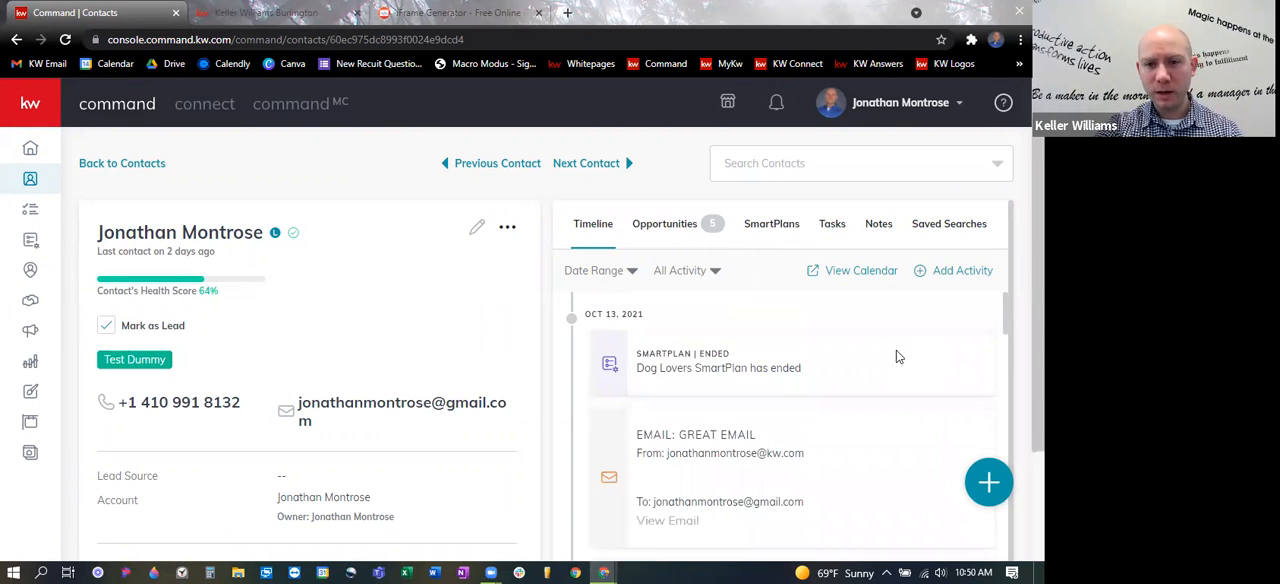
click(941, 226)
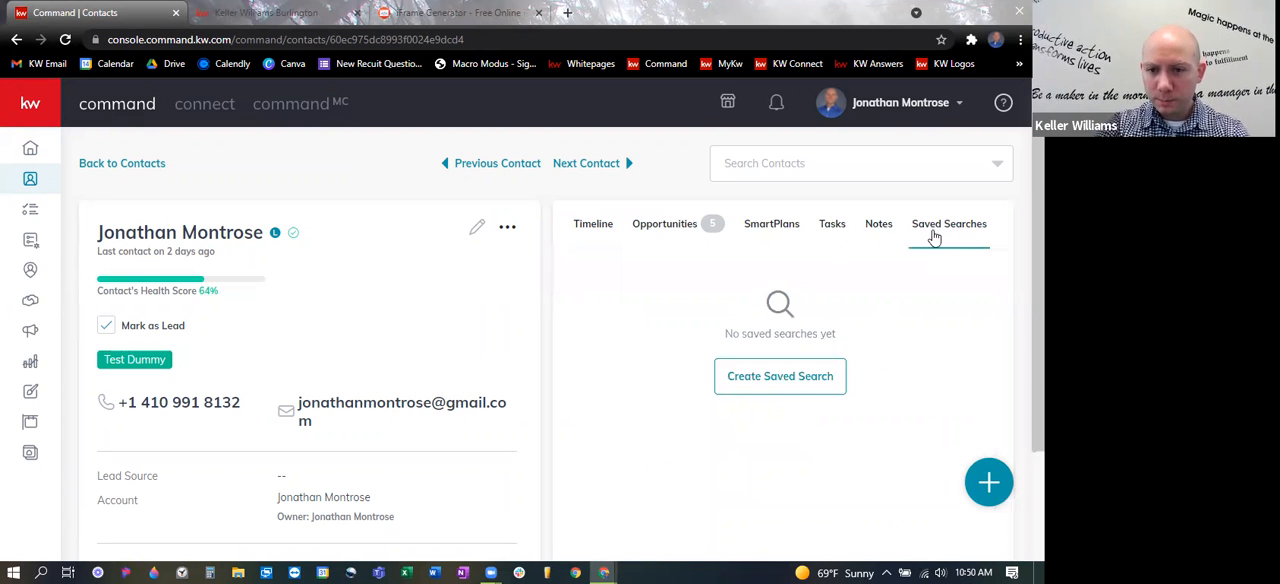
click(588, 225)
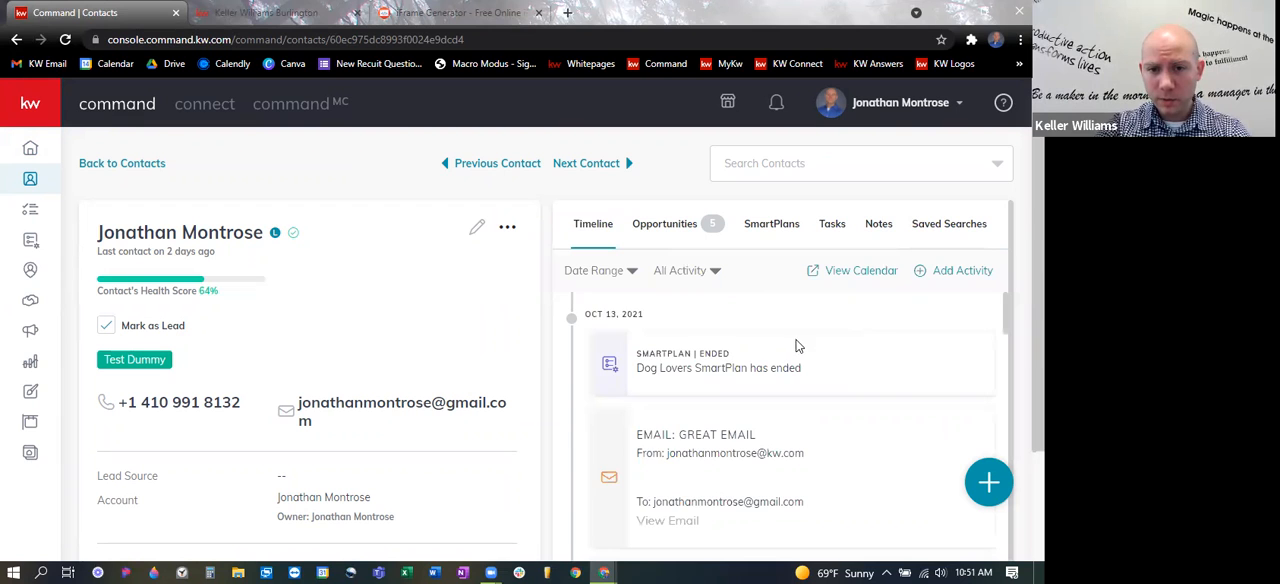
- Examine the contact's timeline for viewed neighborhoods, listings and collections
scroll(798, 348, down, 1)
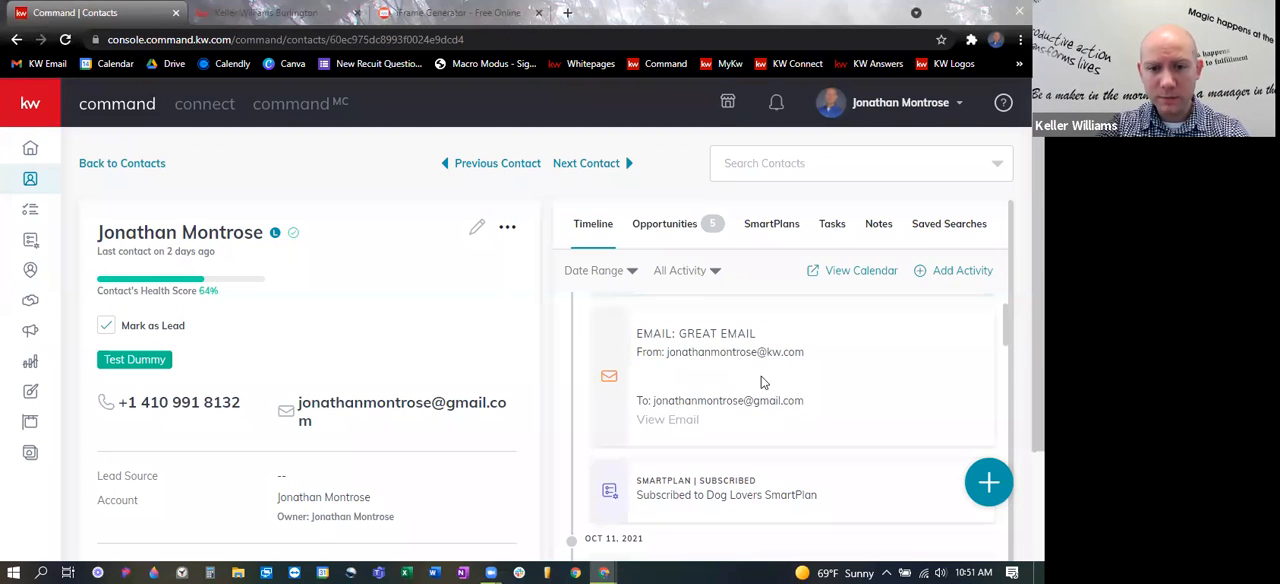
scroll(762, 382, down, 1)
scroll(845, 414, down, 2)
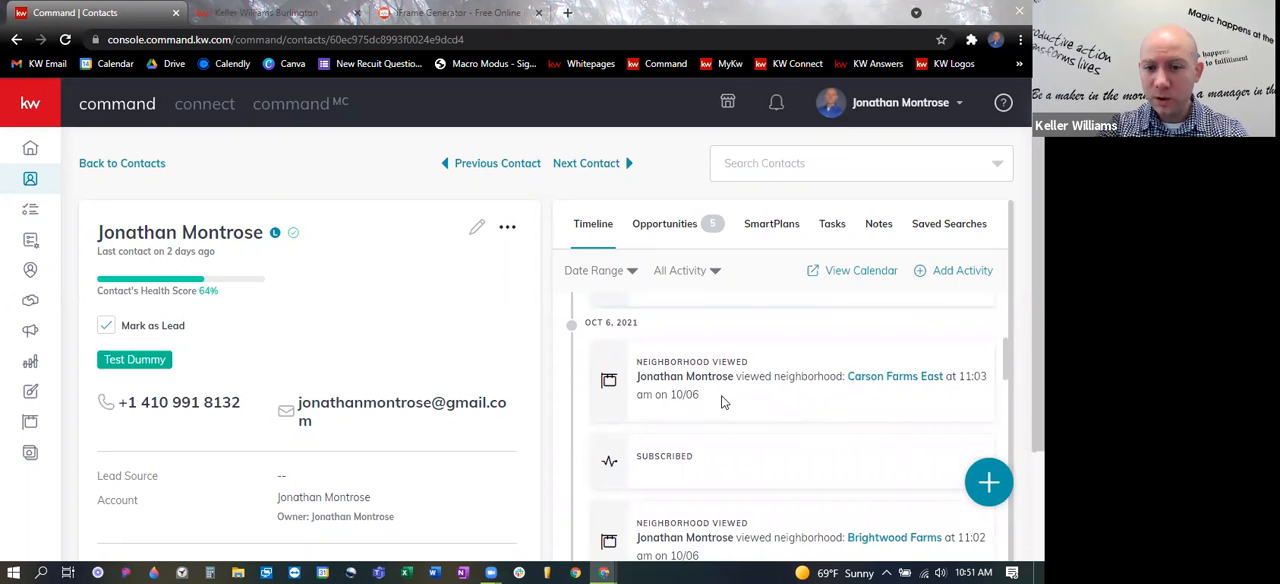
drag(846, 379, 945, 382)
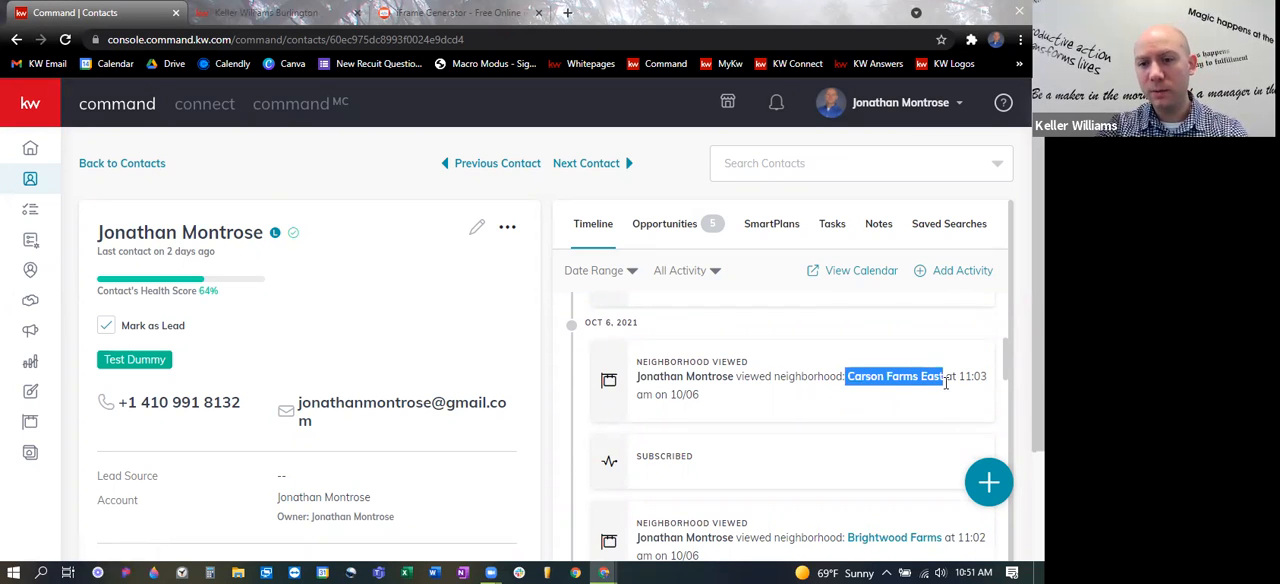
click(757, 359)
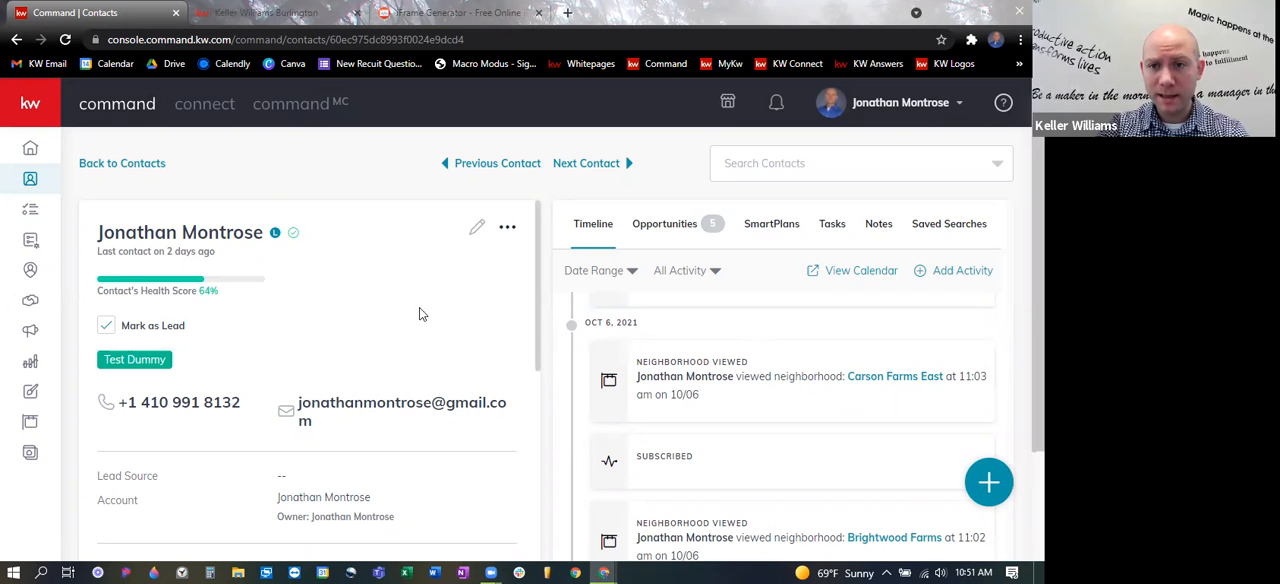
scroll(865, 400, down, 1)
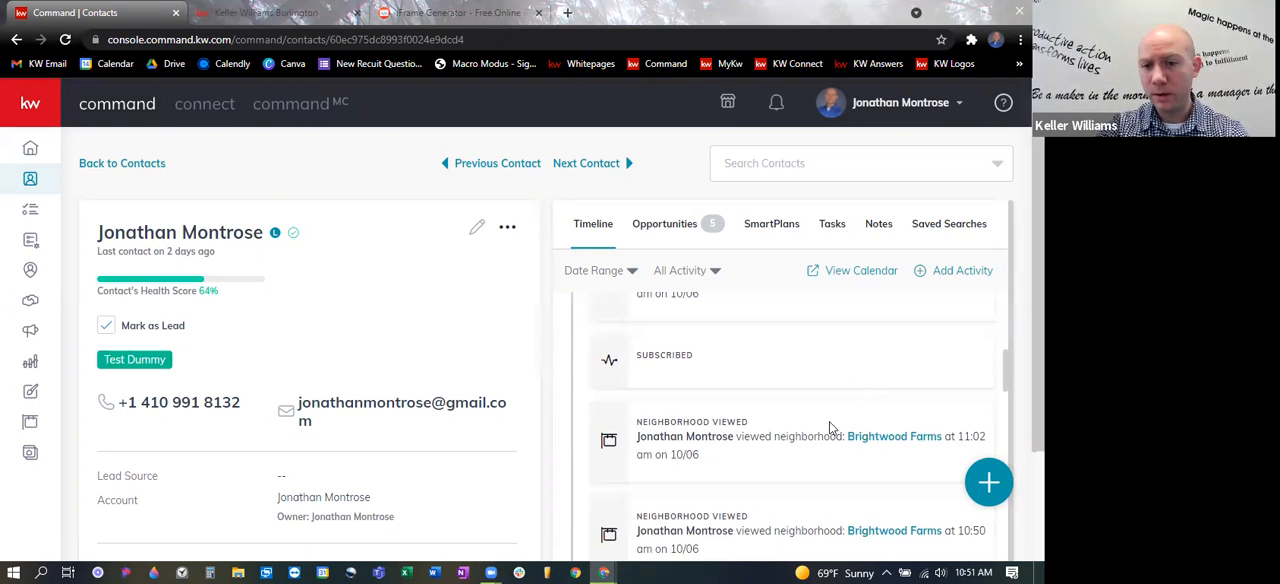
scroll(857, 320, up, 1)
scroll(867, 345, down, 5)
scroll(818, 385, down, 2)
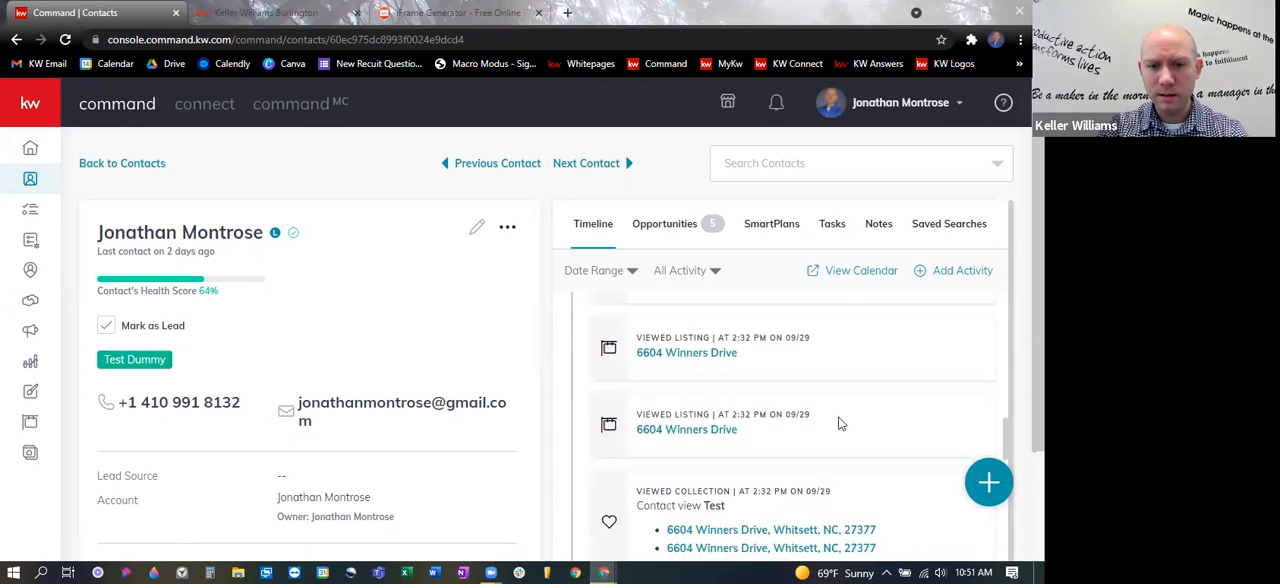
scroll(846, 399, down, 1)
scroll(767, 360, up, 1)
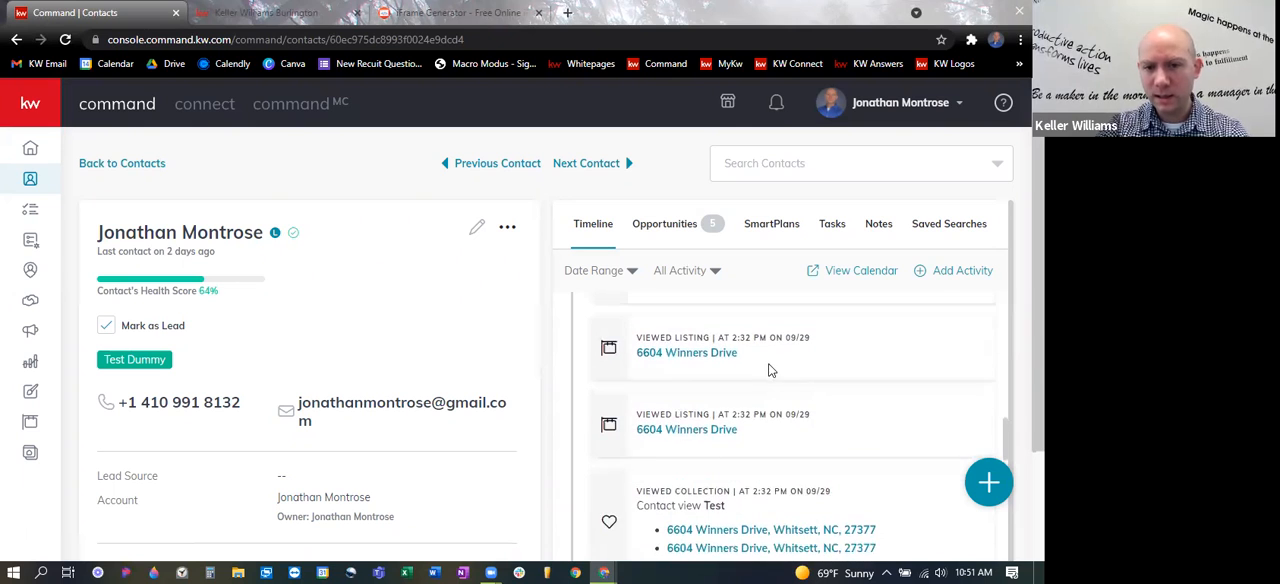
scroll(843, 425, down, 2)
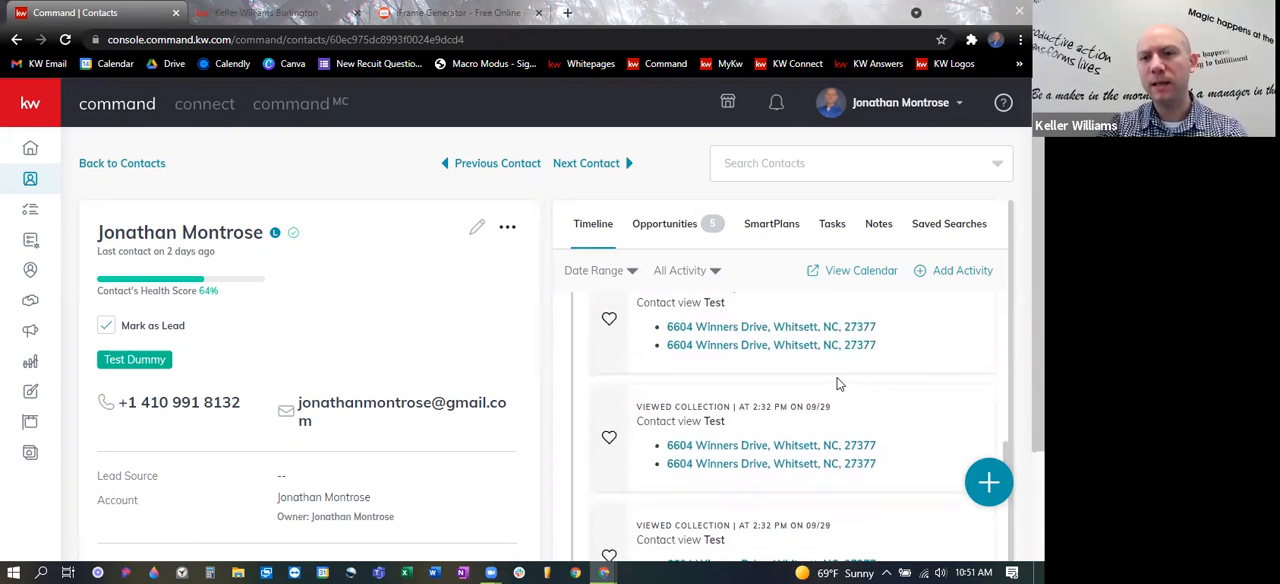
- Remove the Carson Farms East neighborhood from the contact's subscribed neighborhoods
scroll(398, 337, down, 3)
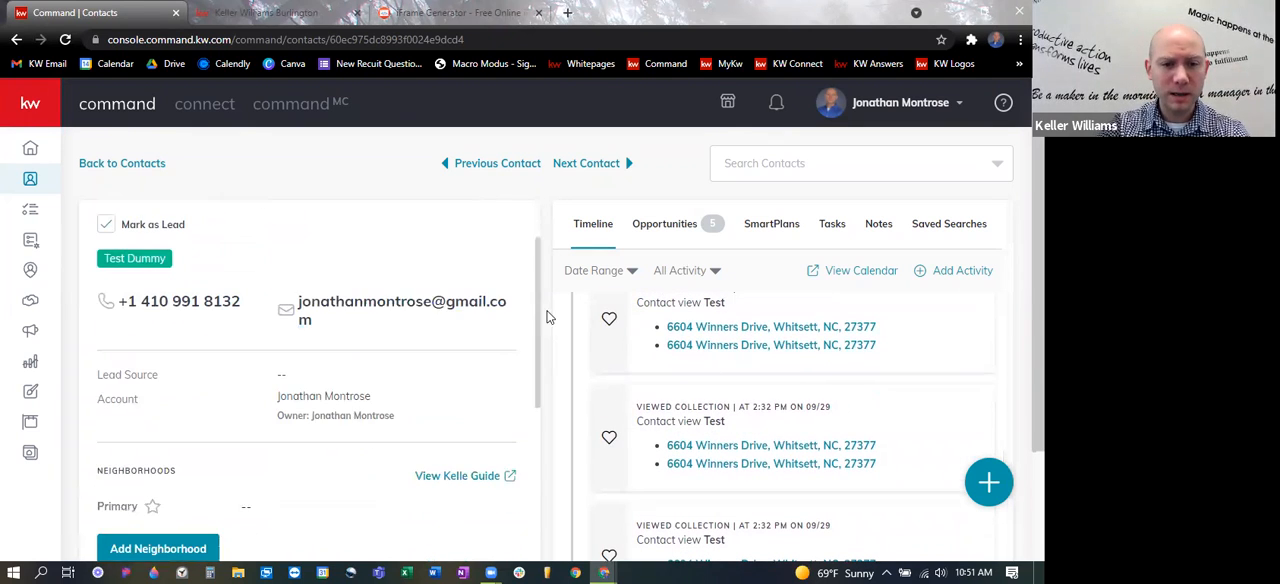
scroll(535, 372, down, 3)
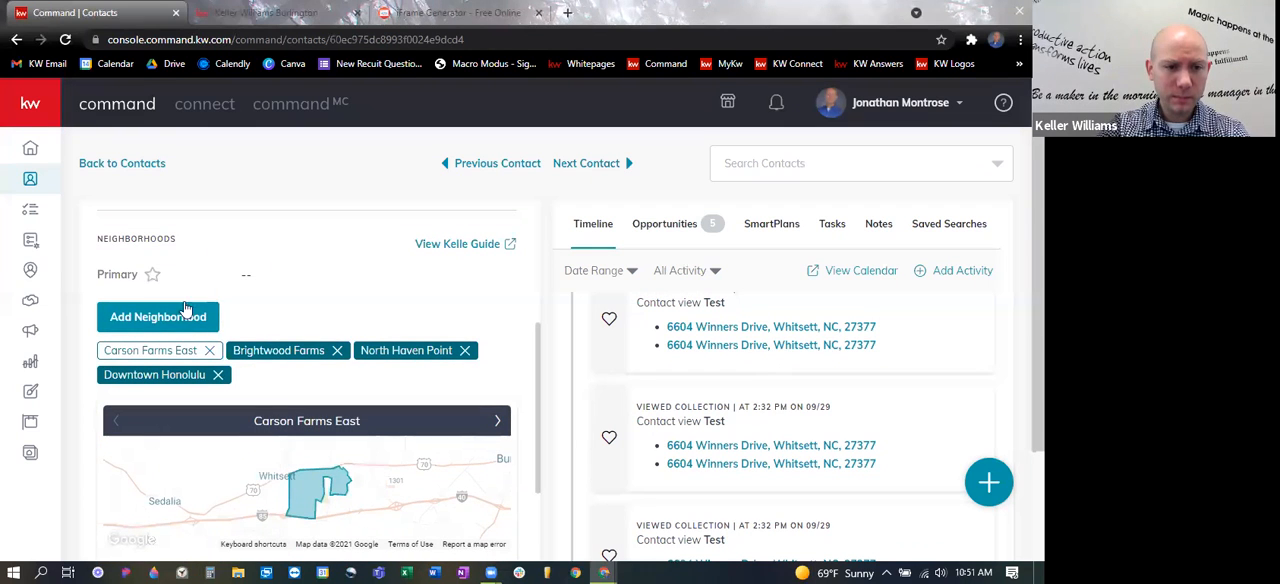
click(210, 352)
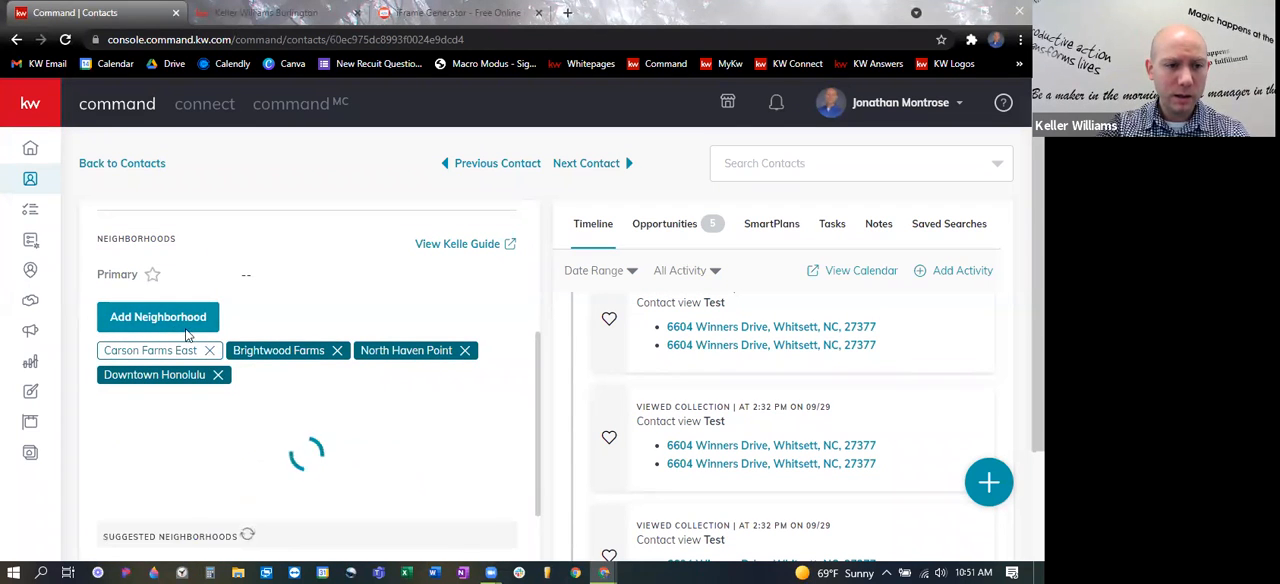
- Start adding a neighborhood to the contact and search for "Carson Farms East NC"
click(314, 316)
text(Cat)
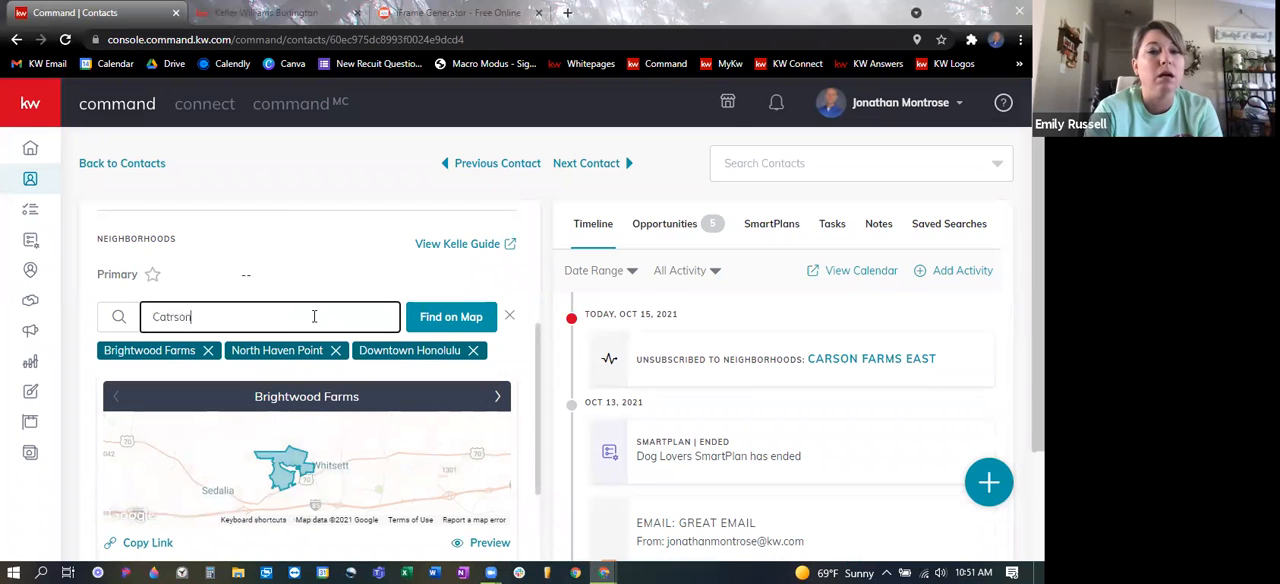
text(rson)
key(BackSpace)
key(BackSpace)
text(rs)
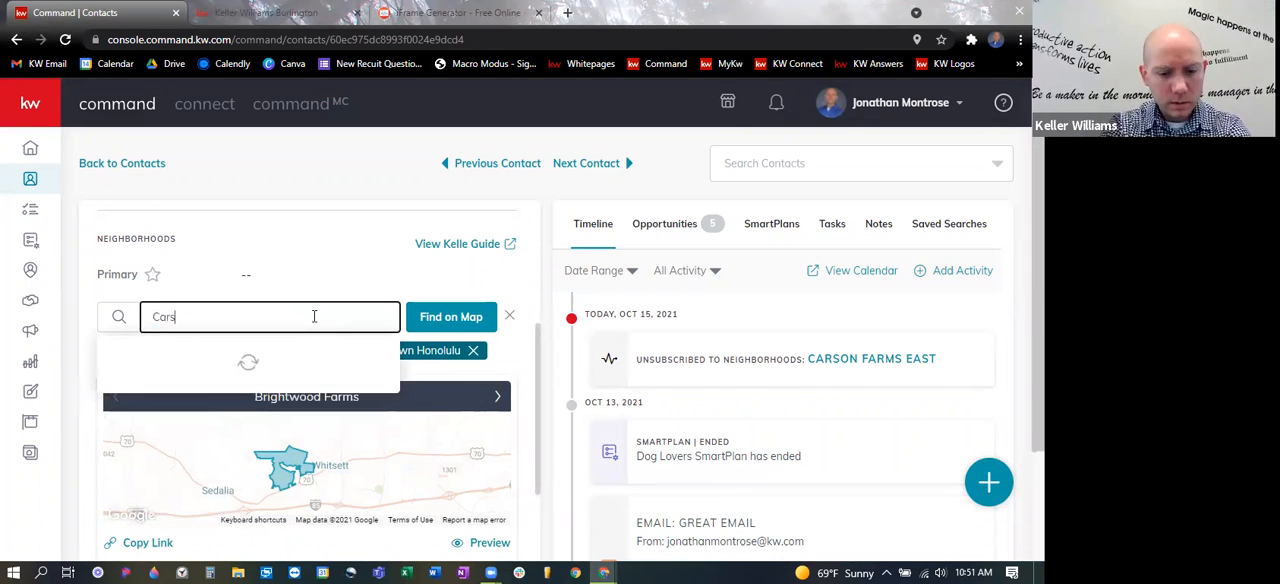
text(on Farms E)
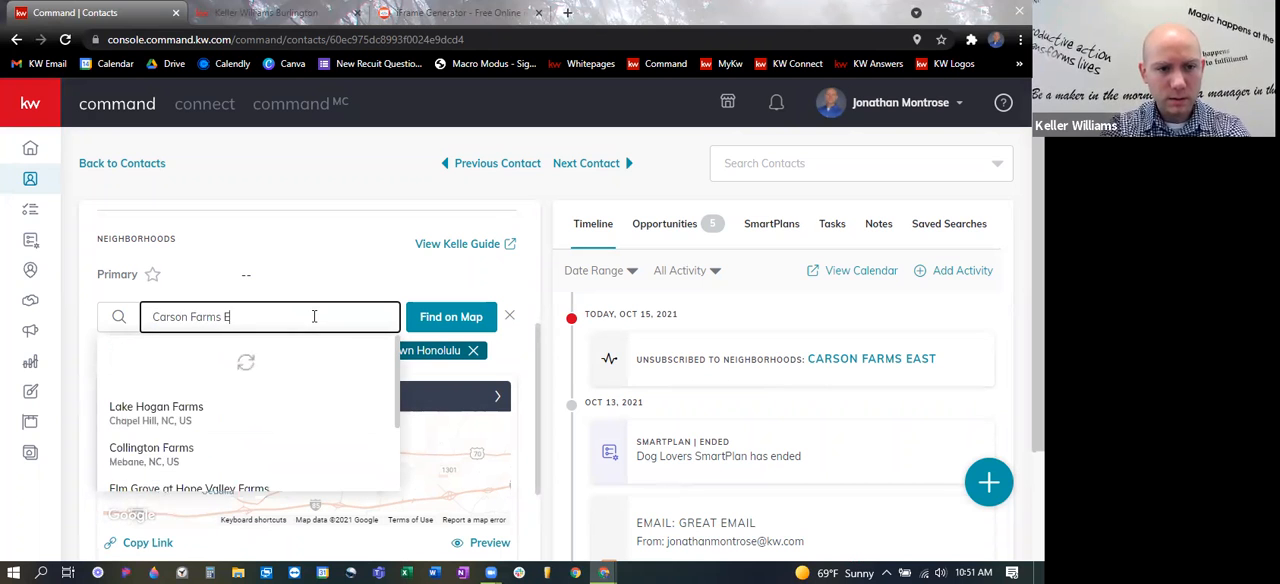
text(a)
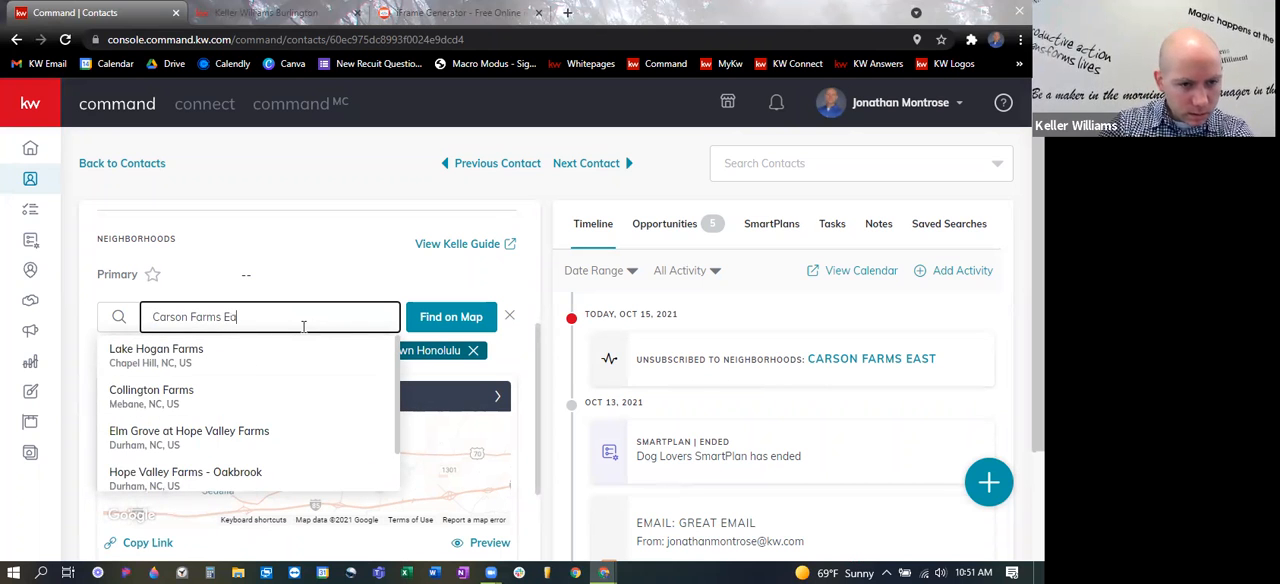
text(st NC)
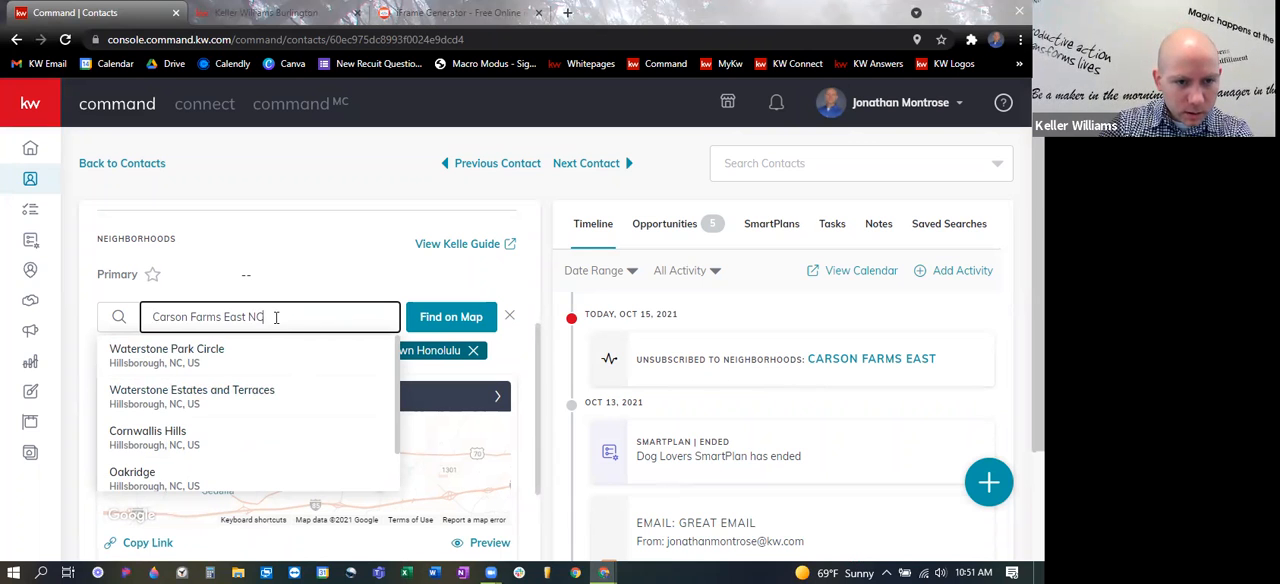
- Search the contact's neighborhoods for "Carson Farms" and for "Carson Farms NC"
drag(266, 316, 226, 317)
key(BackSpace)
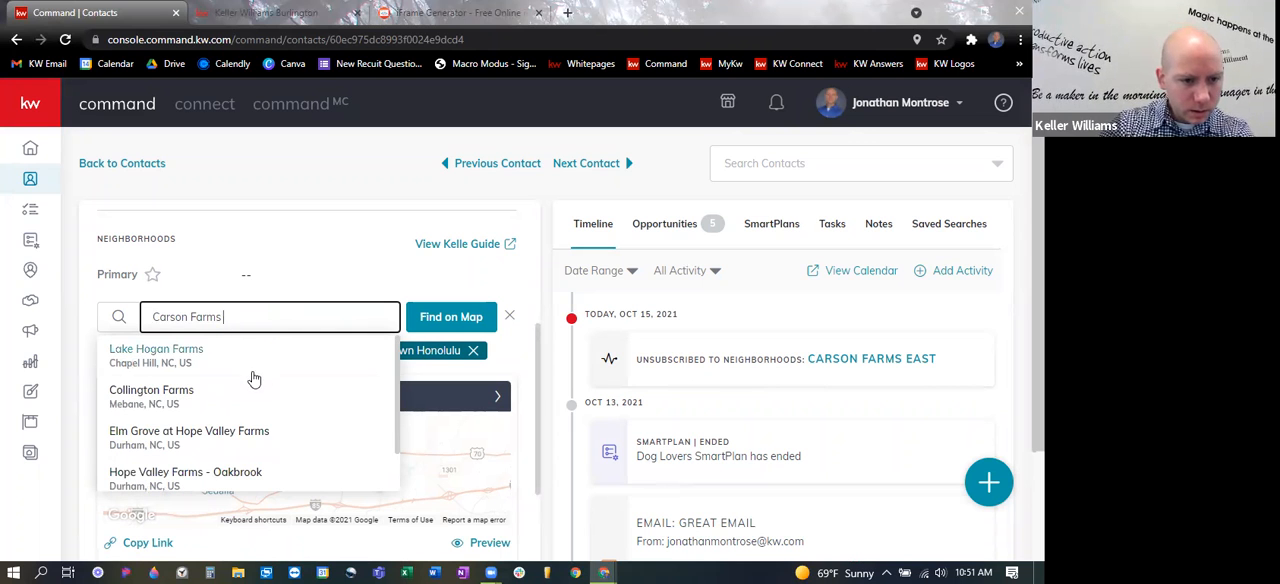
scroll(251, 380, down, 1)
scroll(254, 393, down, 1)
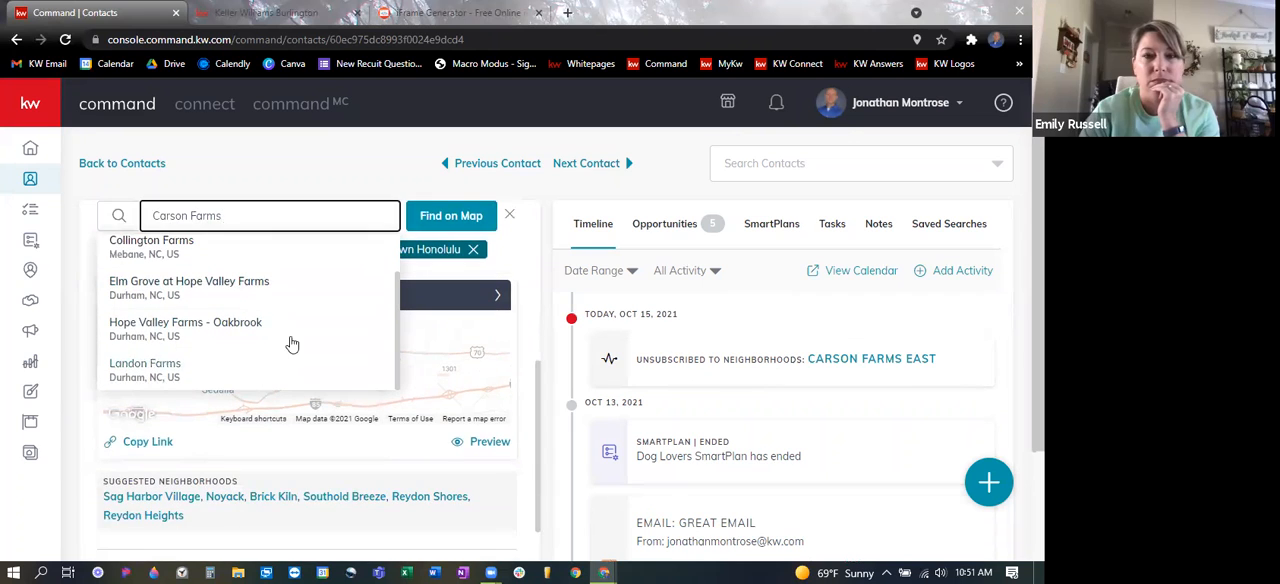
scroll(282, 335, up, 1)
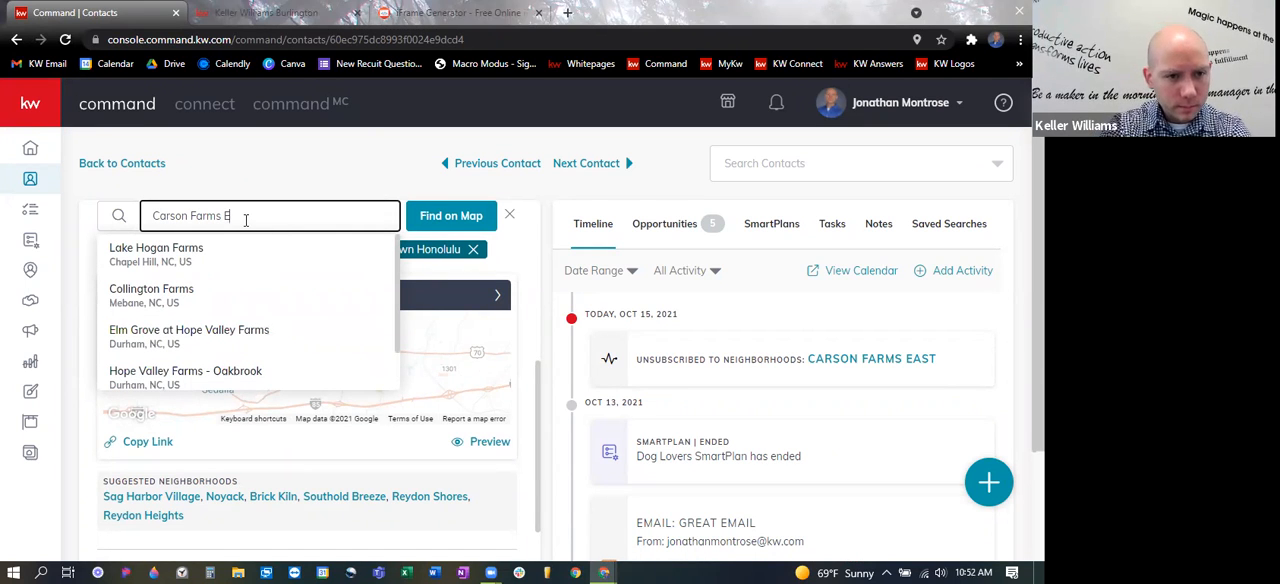
text(NC)
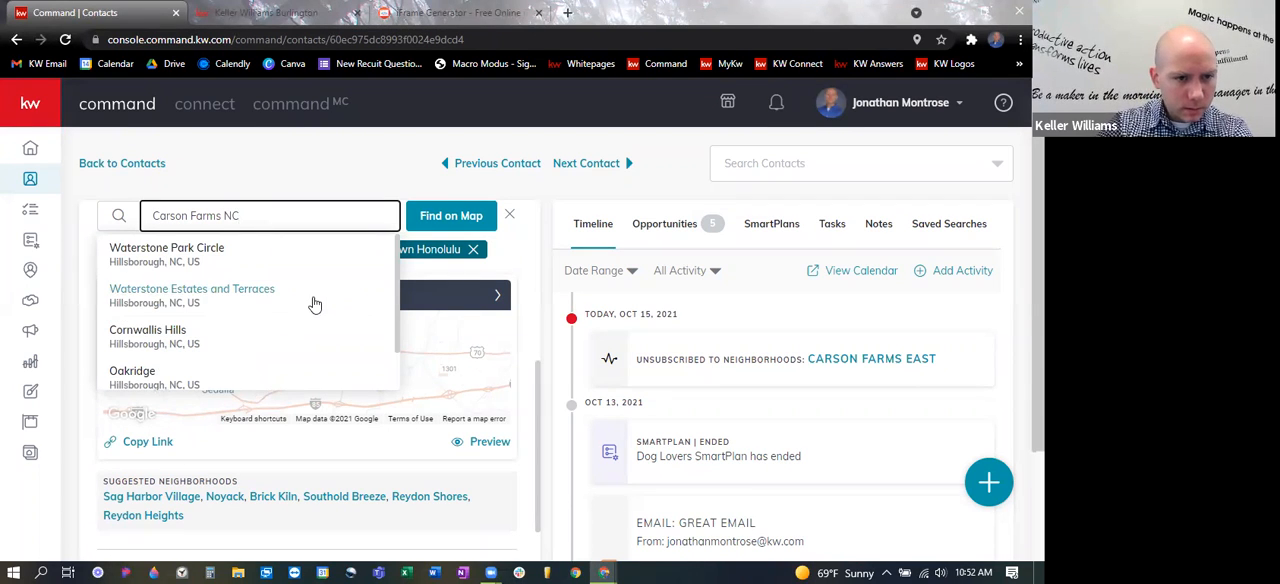
- Search the neighborhoods for "Brightwood Farms" and "Brightwood Farms nc", and clear the search
drag(240, 216, 148, 217)
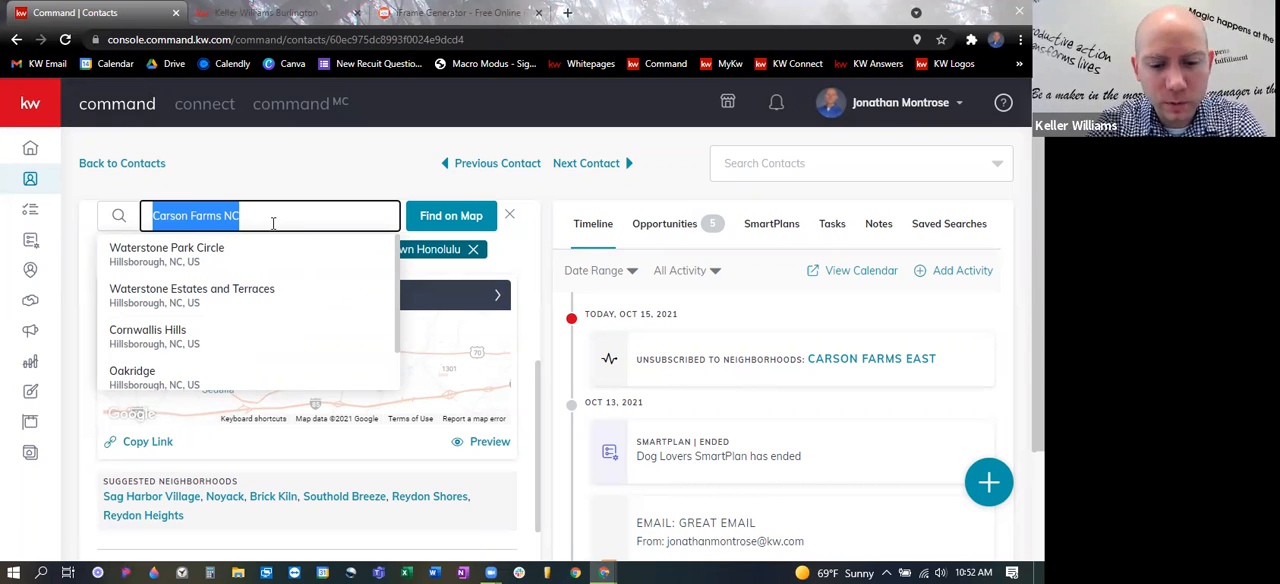
text(Brightwood Farms)
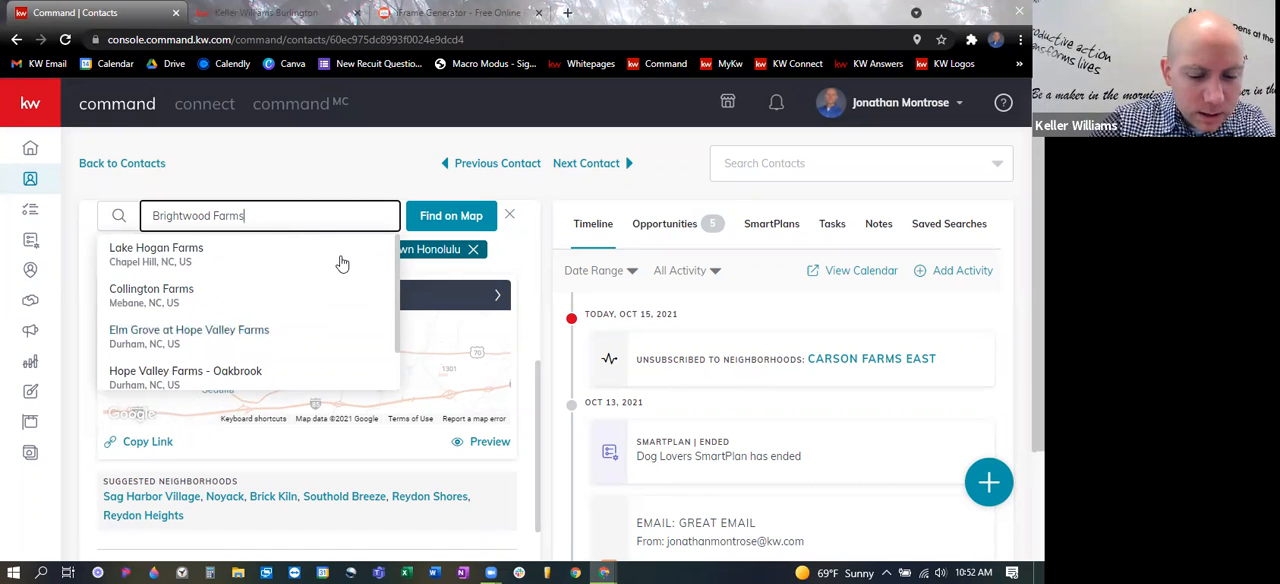
text( nc)
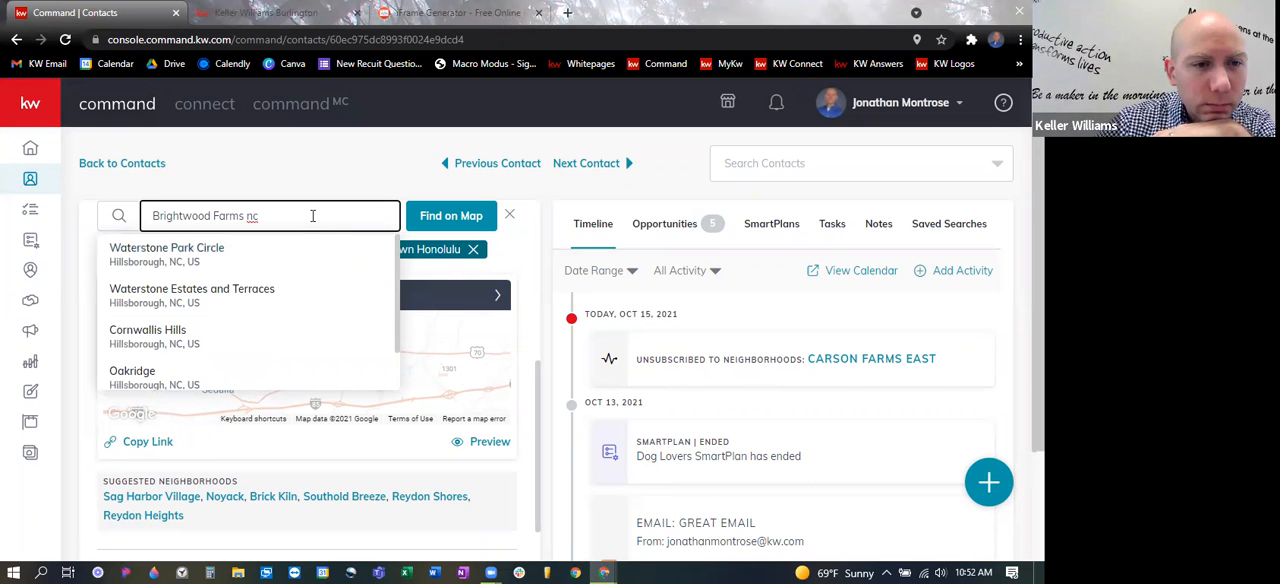
drag(312, 216, 8, 163)
scroll(355, 323, down, 2)
drag(312, 322, 142, 315)
key(BackSpace)
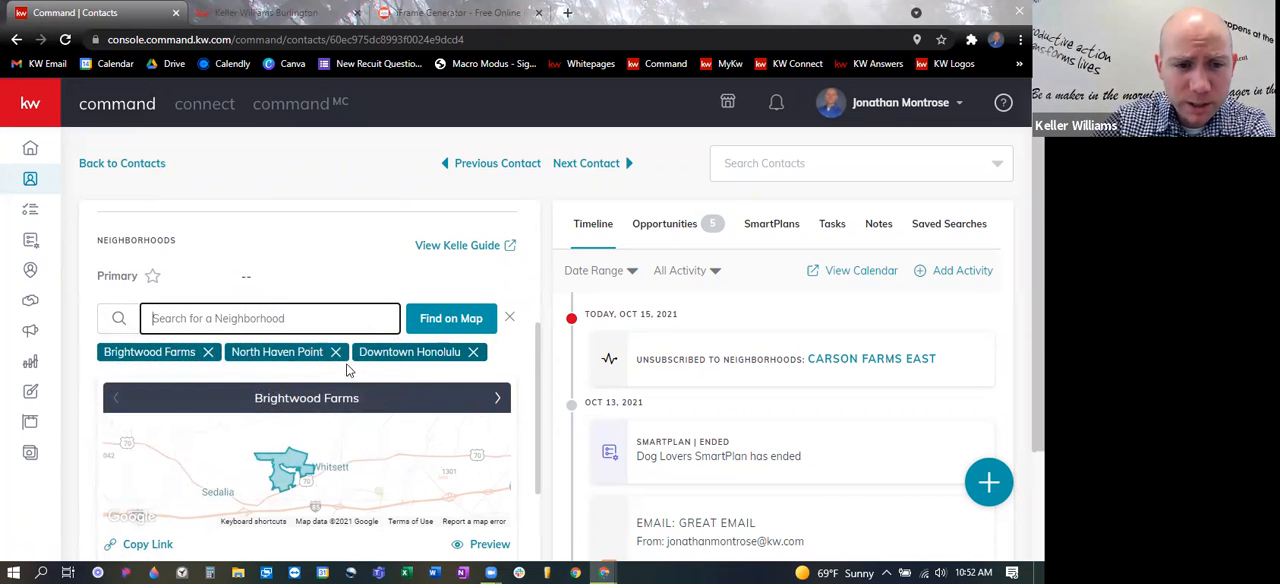
- Switch the contact's neighborhood map to Downtown Honolulu and copy its link
scroll(478, 385, down, 1)
scroll(309, 366, down, 1)
scroll(323, 363, up, 1)
click(496, 300)
click(497, 300)
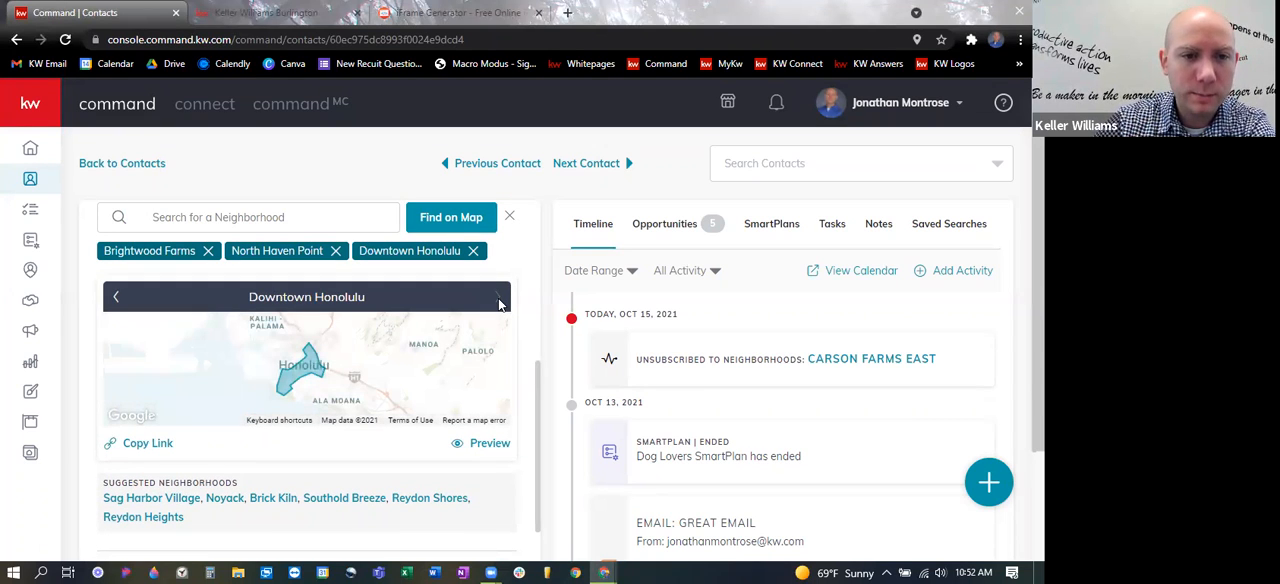
scroll(499, 304, down, 1)
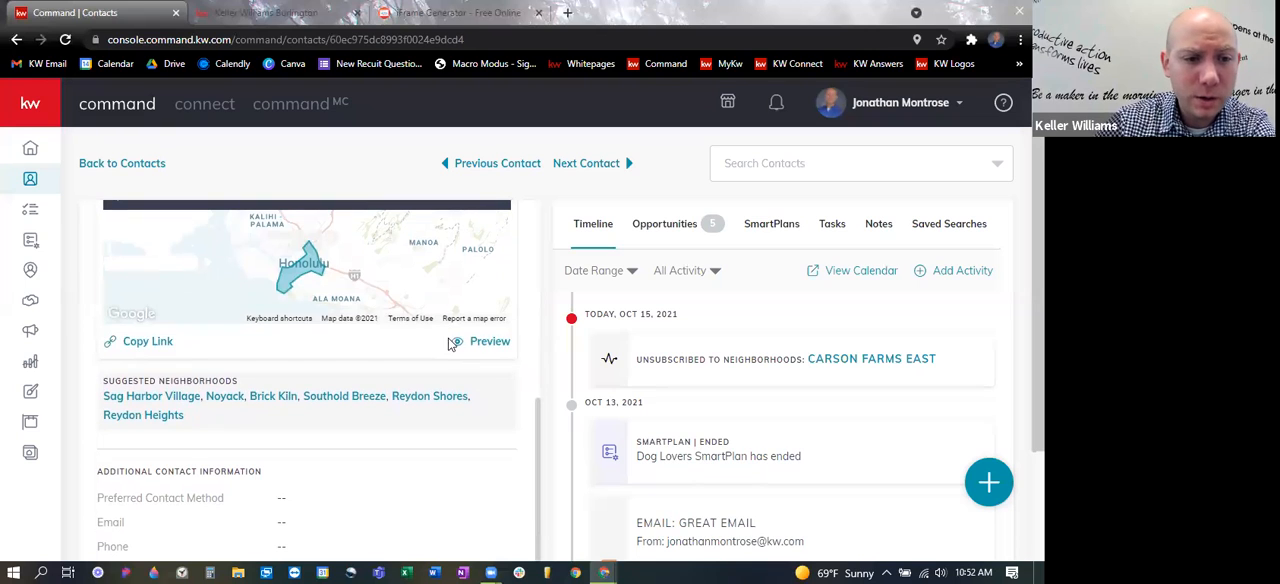
click(141, 345)
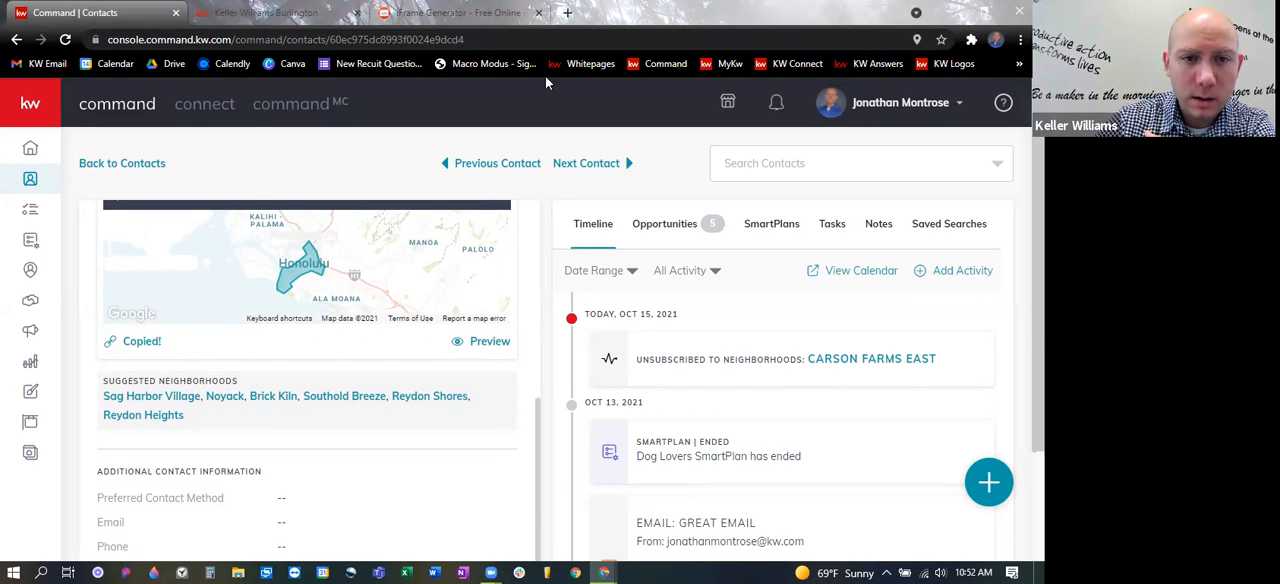
- Open the copied neighborhood link in a new browser tab and view the Downtown Honolulu snapshot
click(567, 14)
click(571, 39)
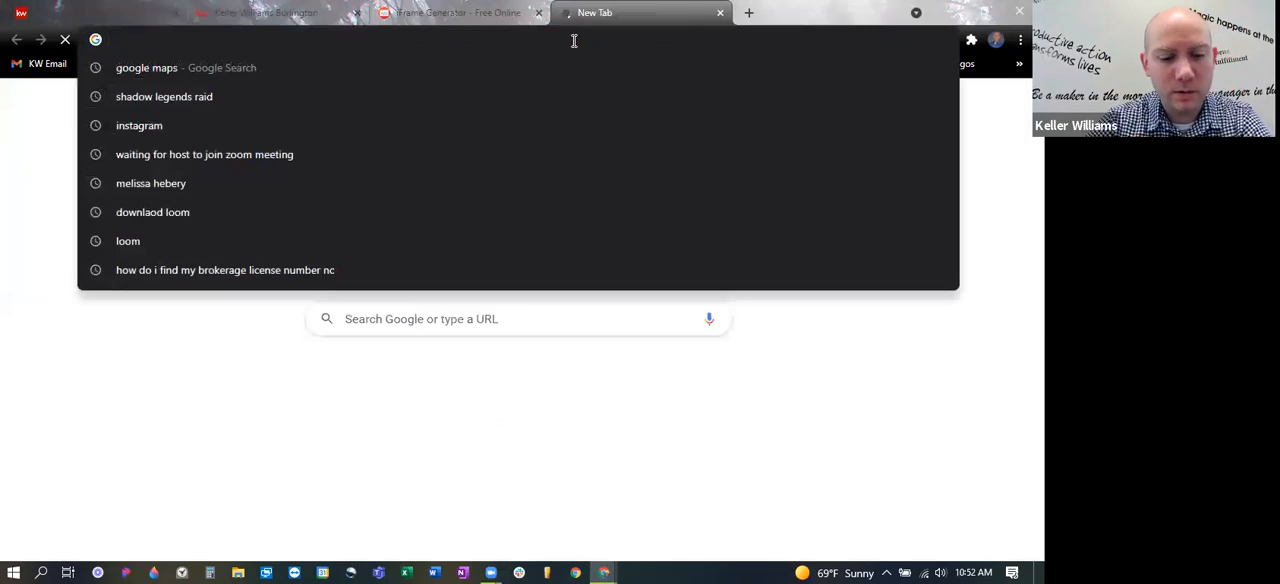
key(ctrl+v)
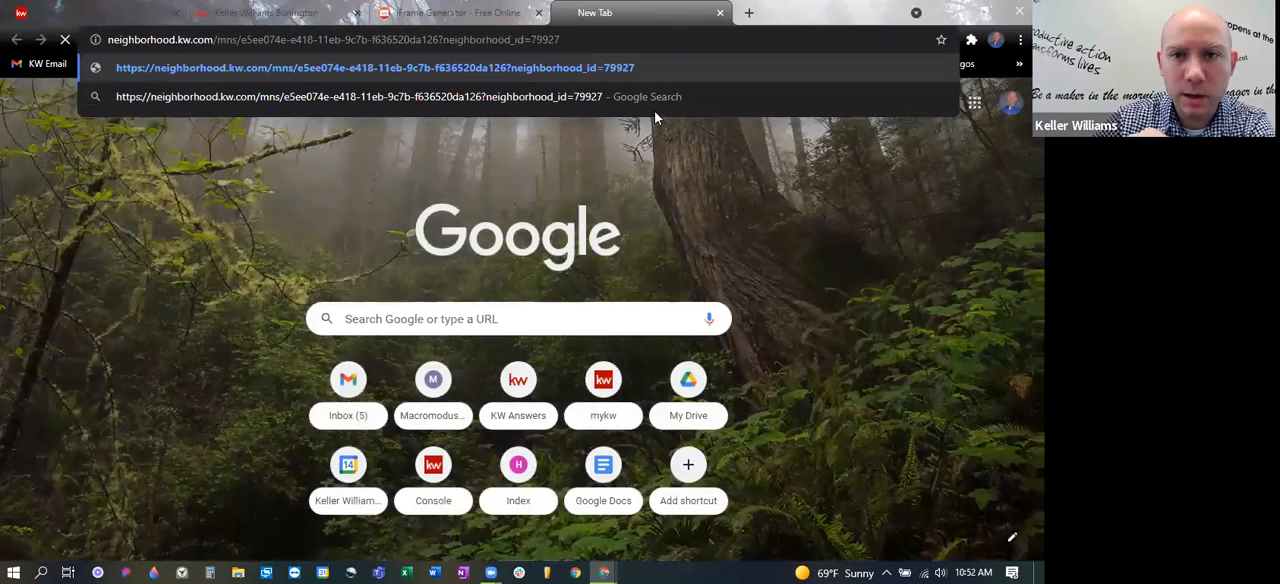
key(Return)
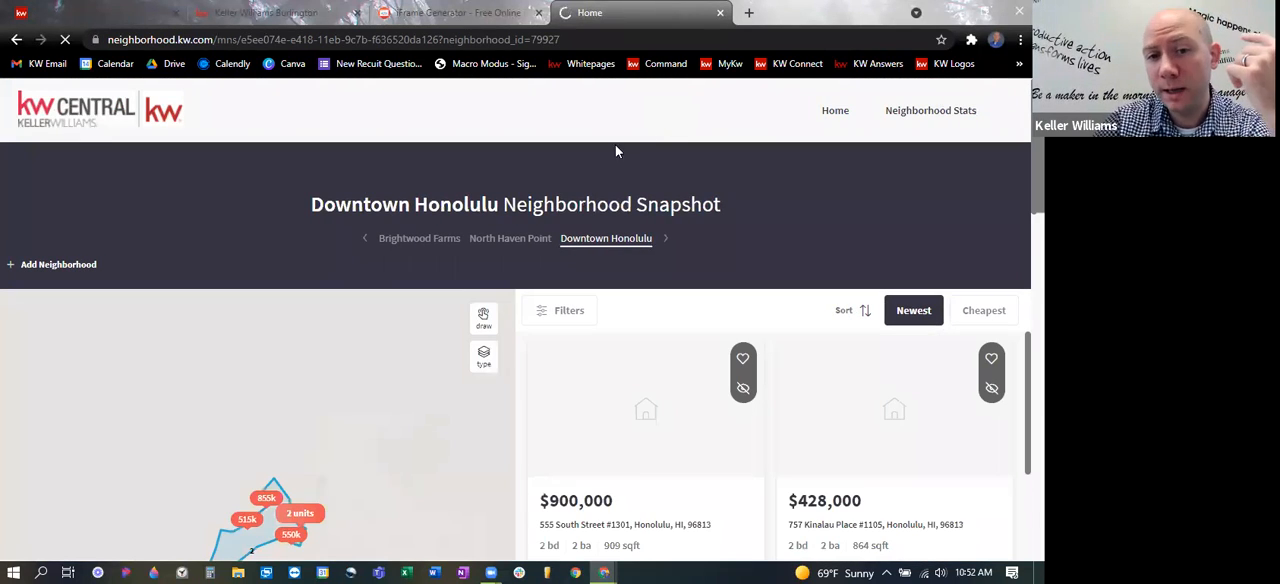
scroll(465, 260, down, 1)
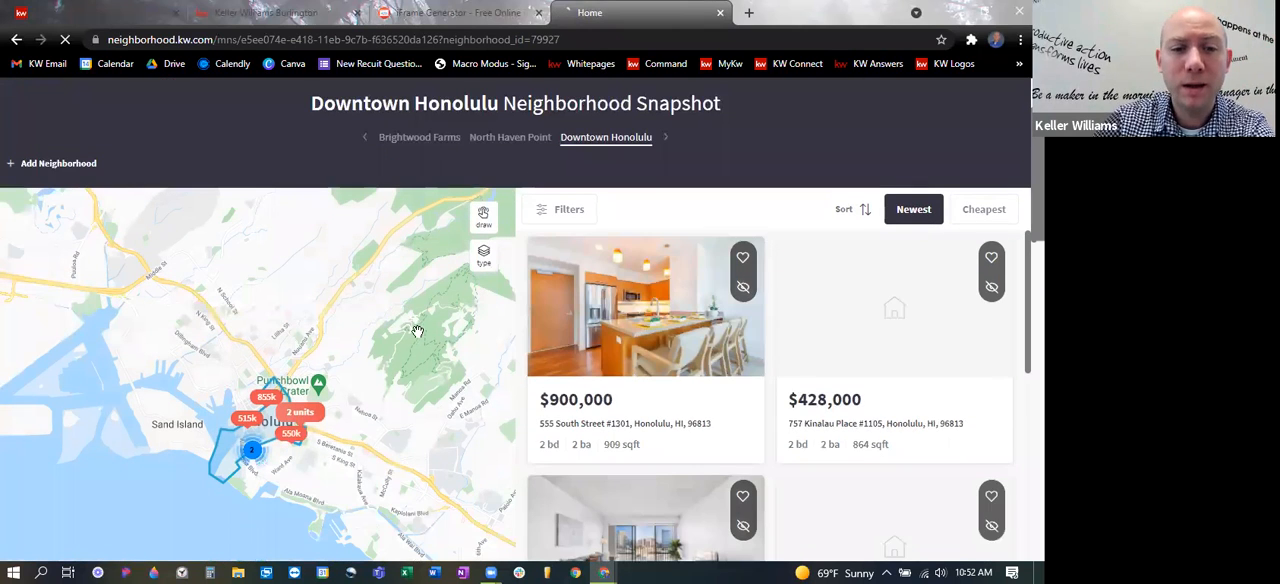
- View the North Haven Point and Brightwood Farms neighborhood snapshots, and close the snapshot page
click(664, 140)
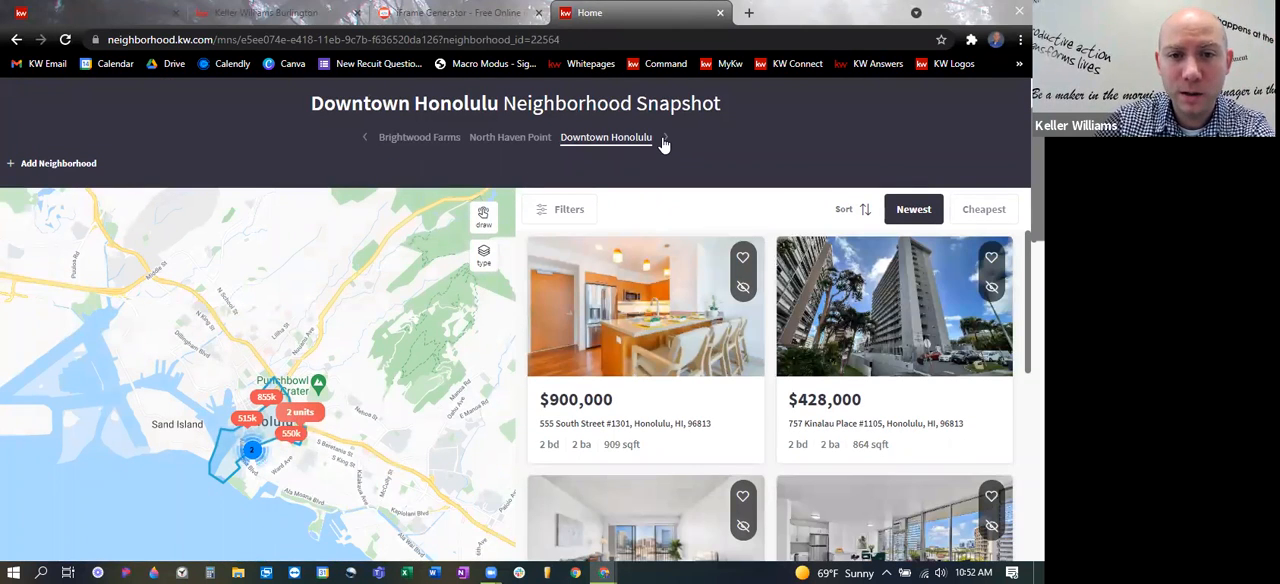
click(664, 140)
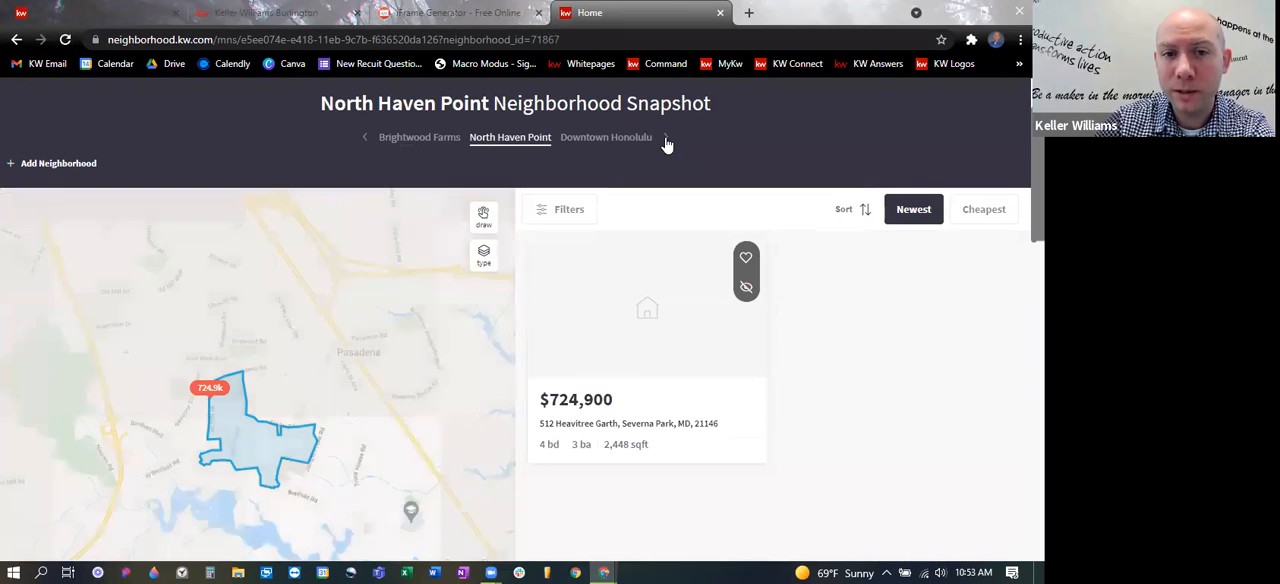
click(665, 140)
click(666, 141)
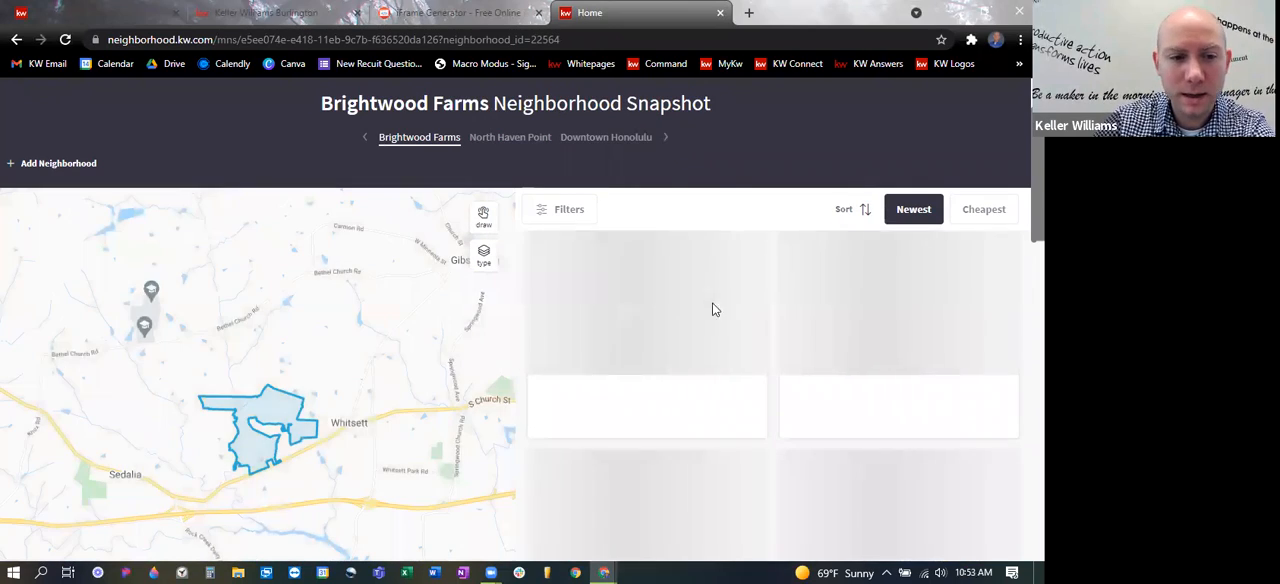
scroll(436, 337, down, 1)
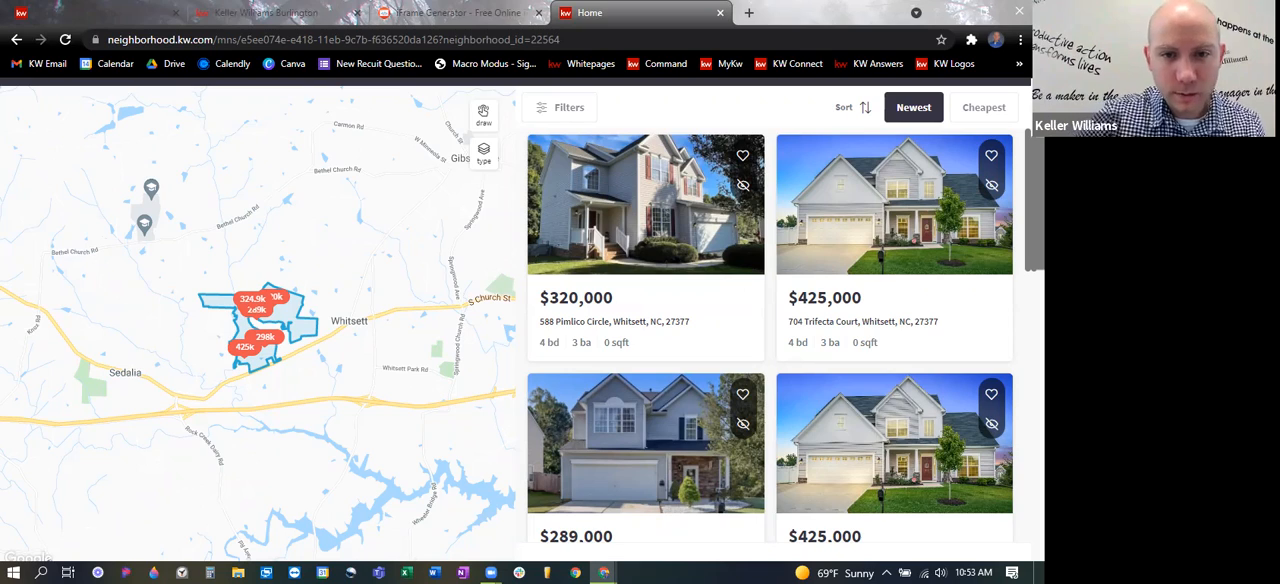
scroll(545, 231, up, 2)
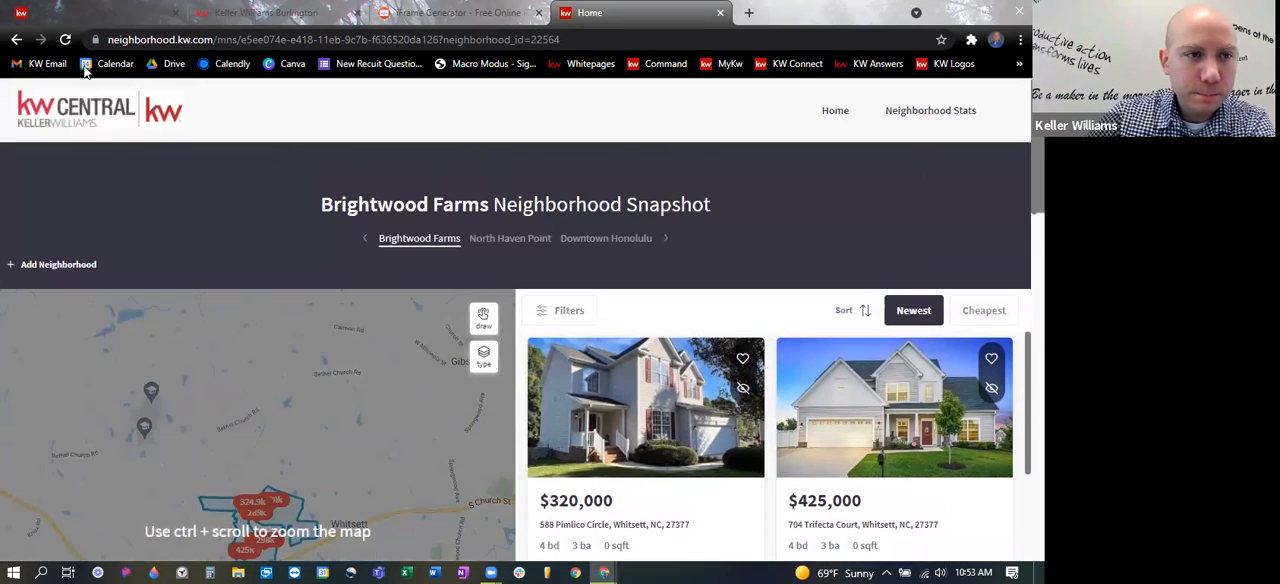
click(720, 12)
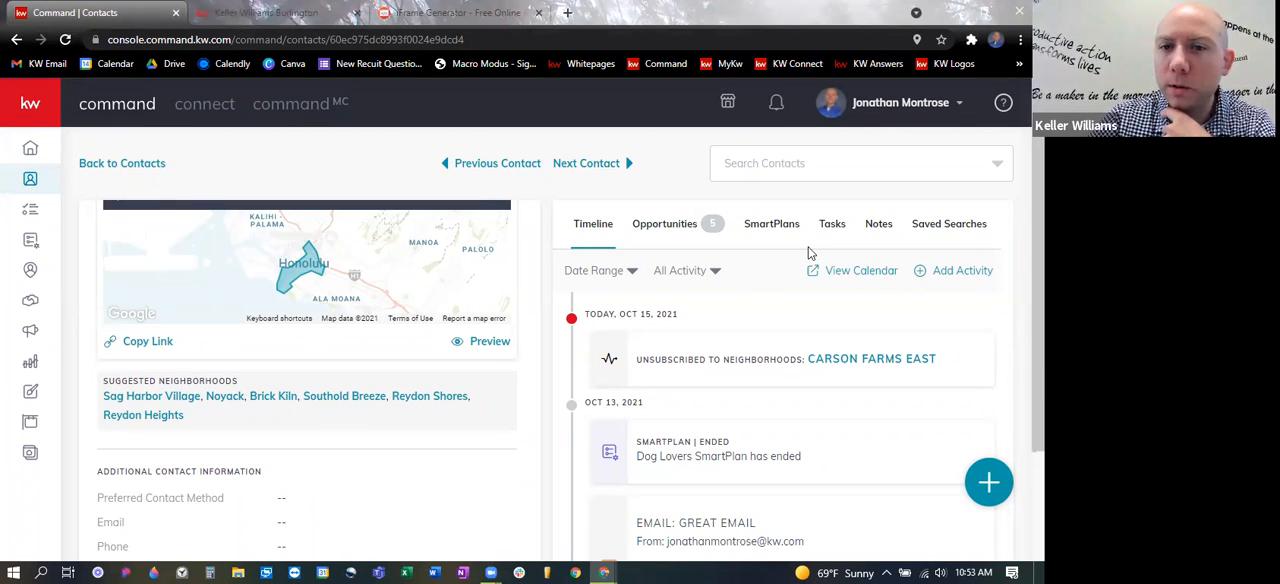
- Return to the contacts list, reload it and sort the contacts with the most recently active first
click(30, 182)
click(65, 40)
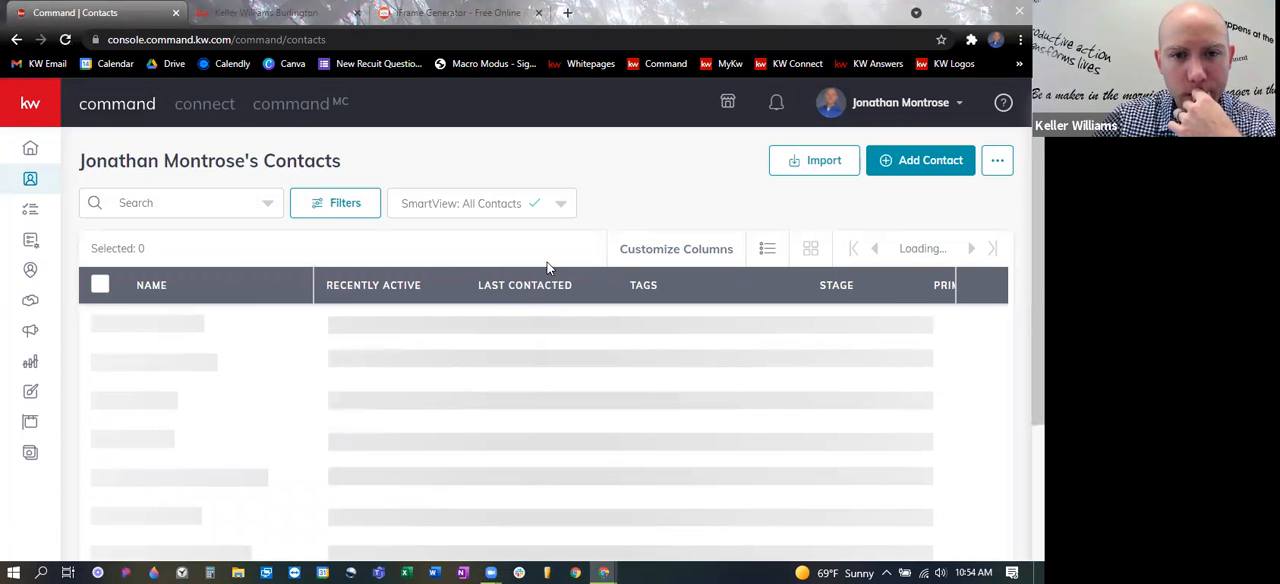
scroll(569, 269, down, 3)
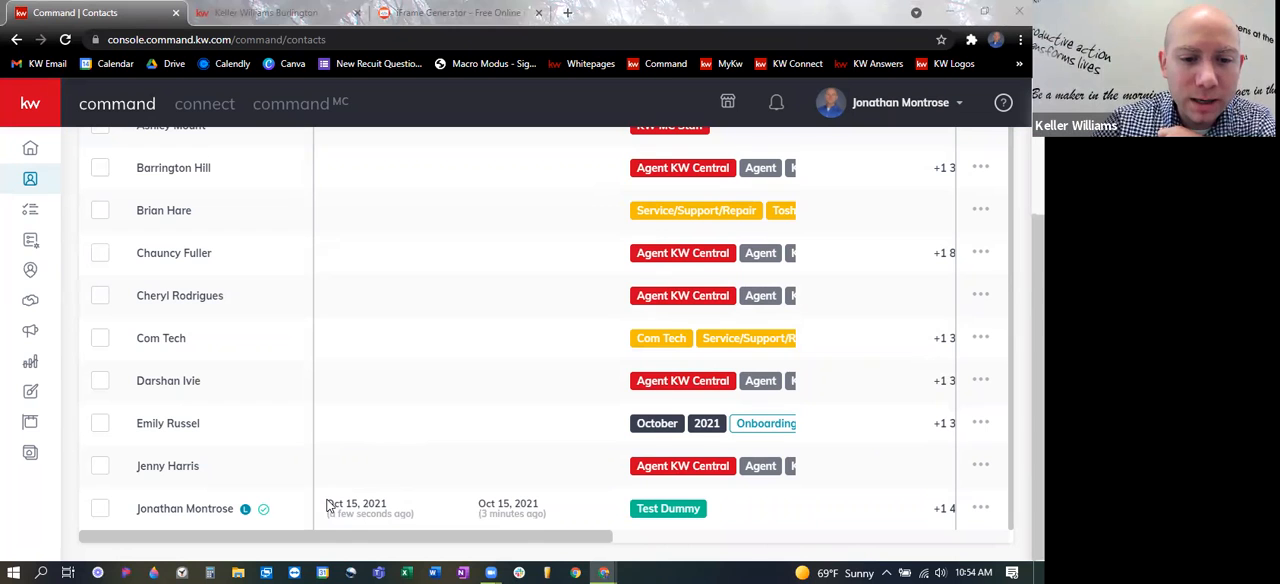
scroll(384, 440, up, 1)
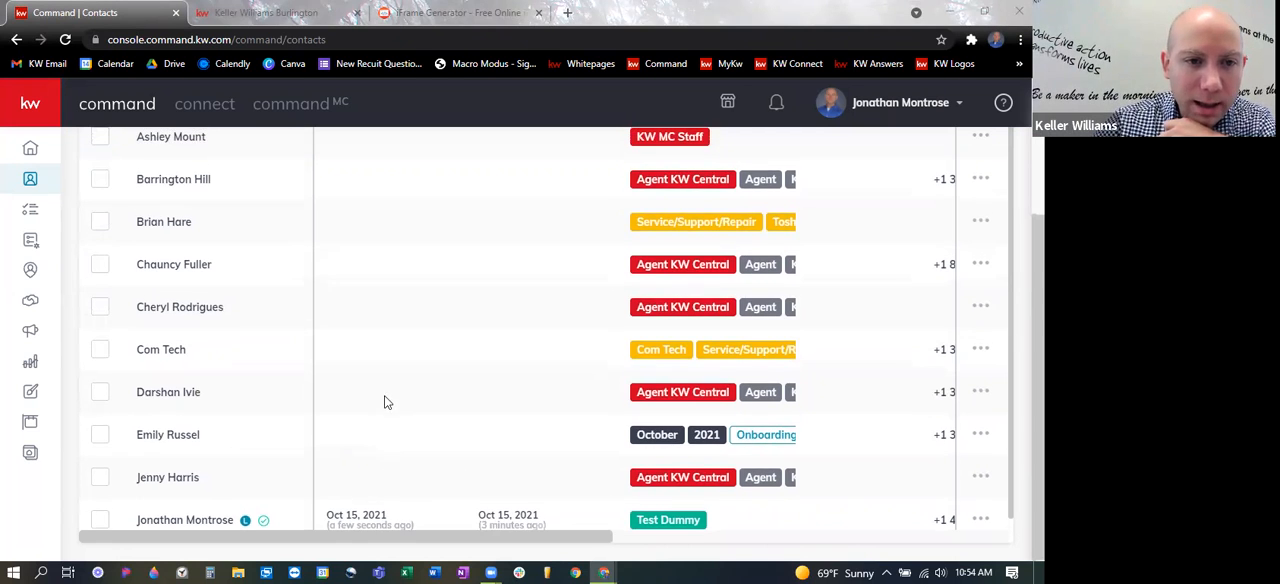
scroll(384, 402, up, 3)
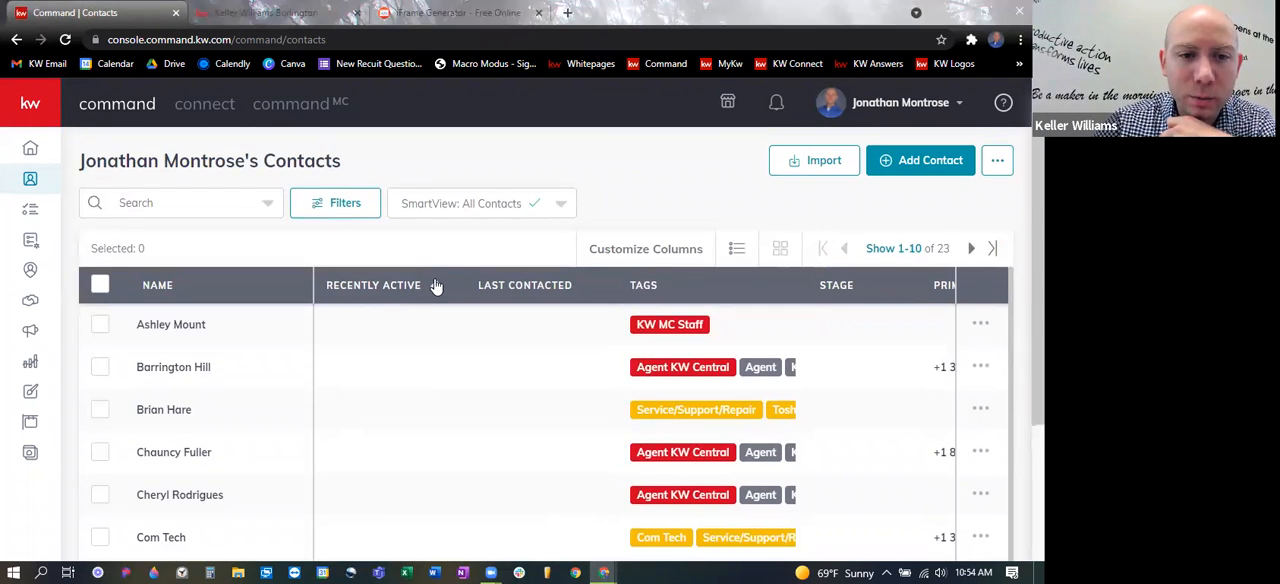
click(436, 287)
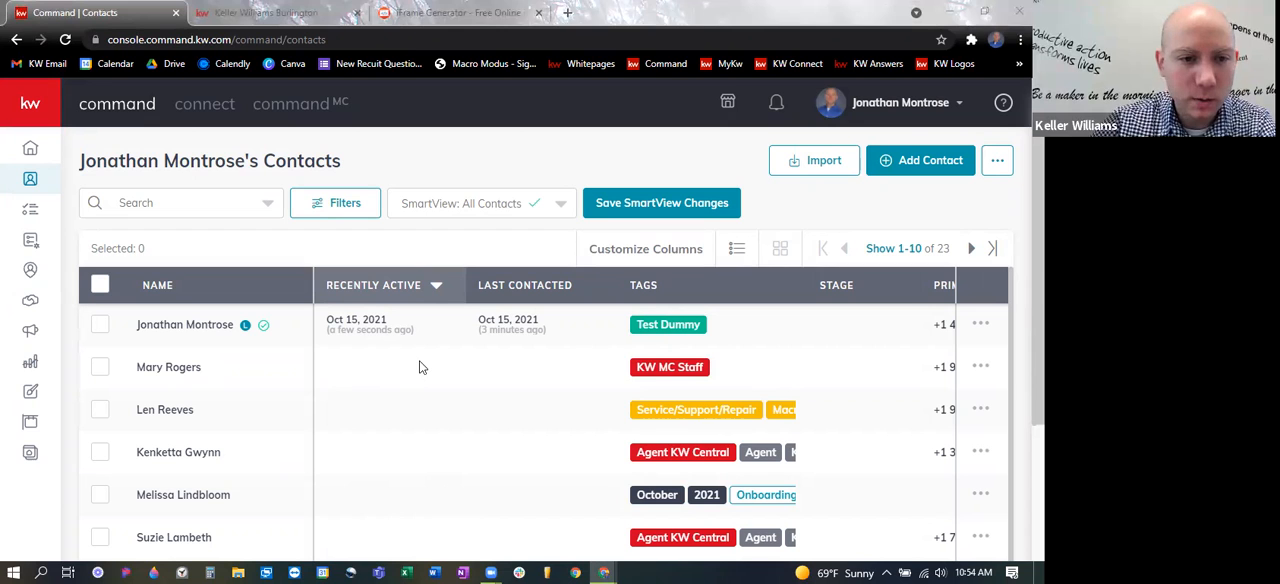
- Open the most recently active contact and examine the timeline for updated collections and viewed listings
click(145, 325)
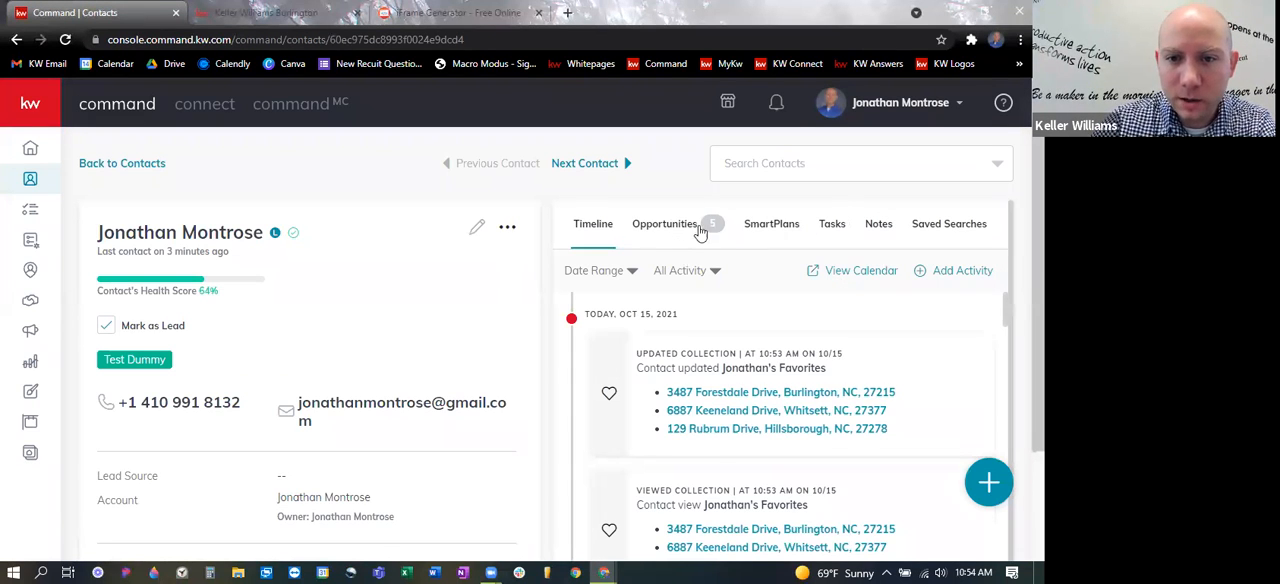
scroll(777, 331, down, 1)
scroll(800, 380, up, 1)
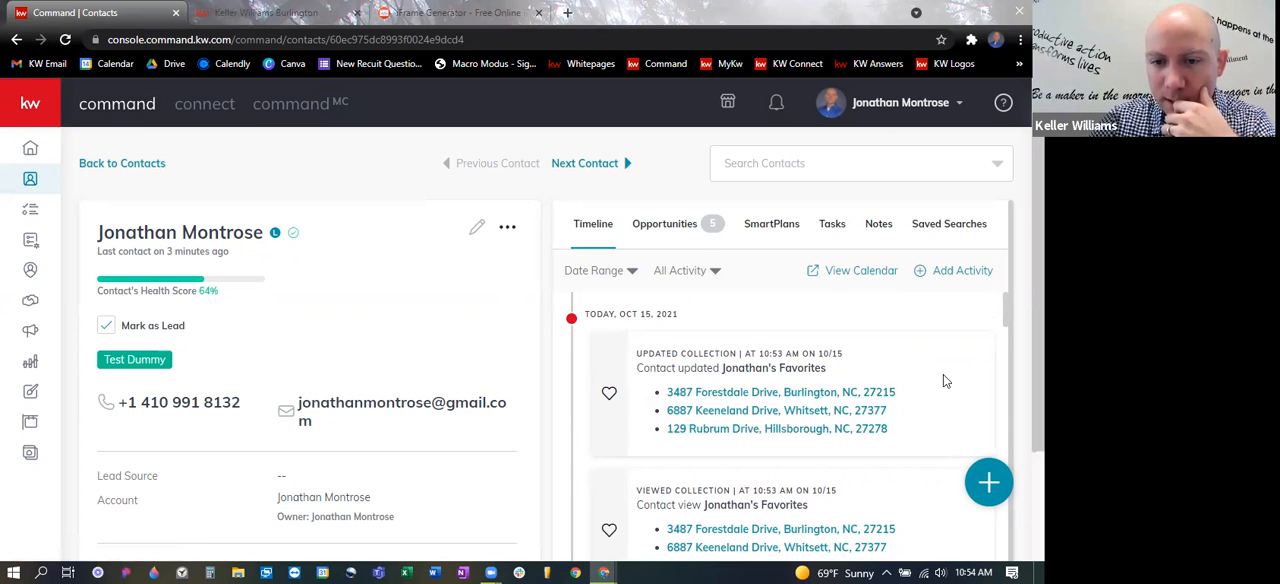
scroll(943, 374, down, 2)
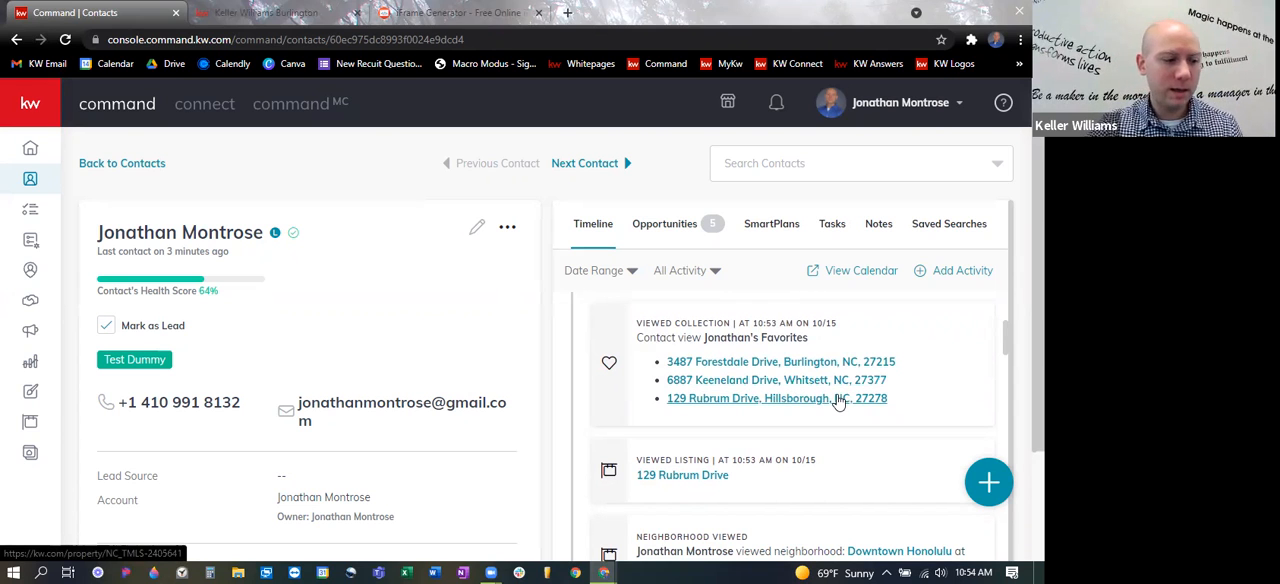
- Start a saved search for the contact, search neighborhoods for "Carson" and choose Carson Farms East, Burlington, NC
click(958, 226)
click(789, 378)
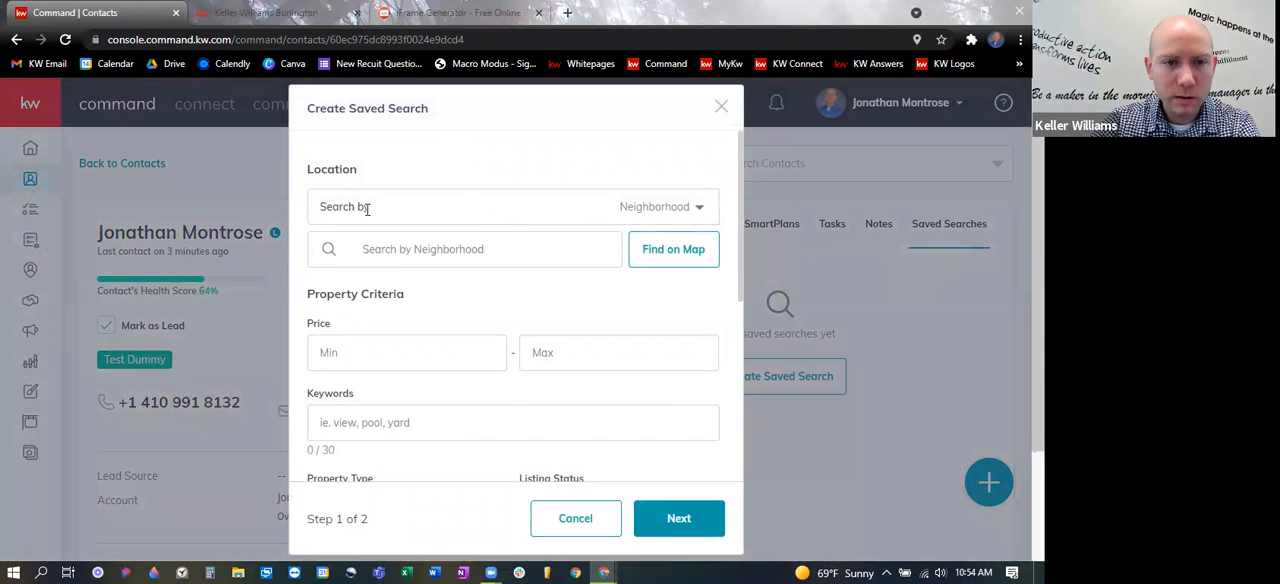
click(458, 248)
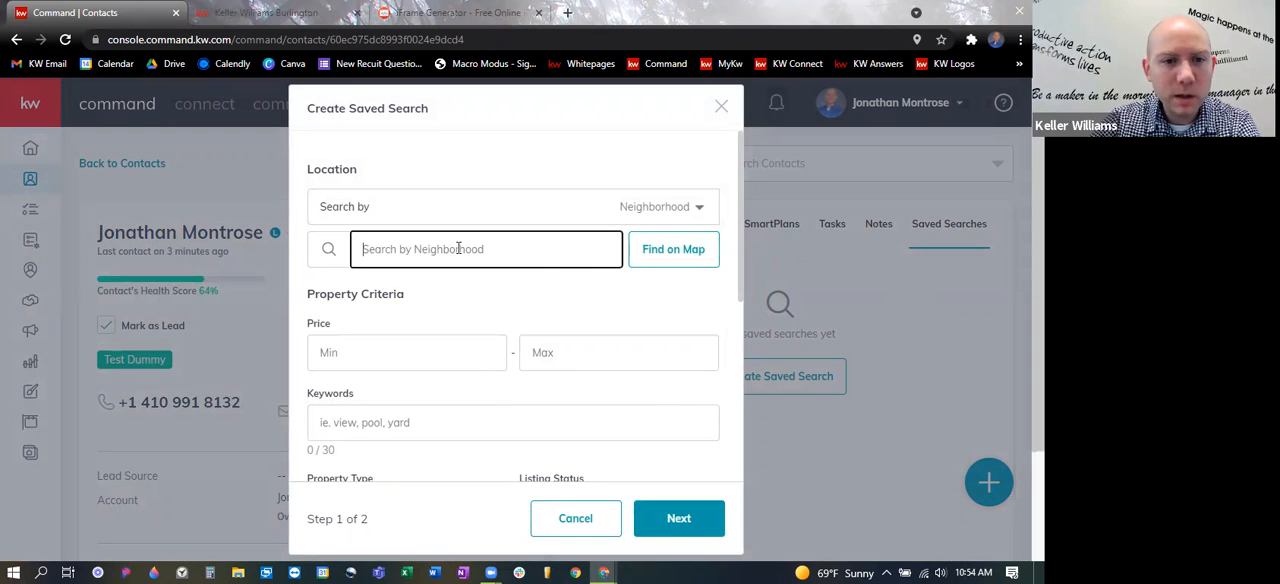
text(Carson)
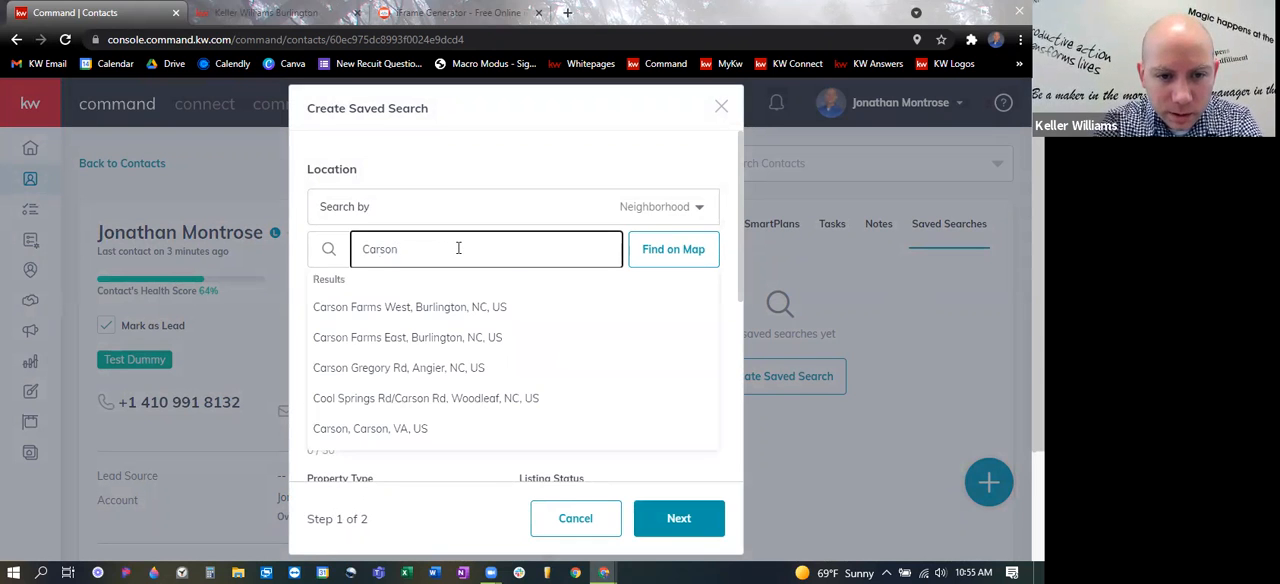
click(390, 338)
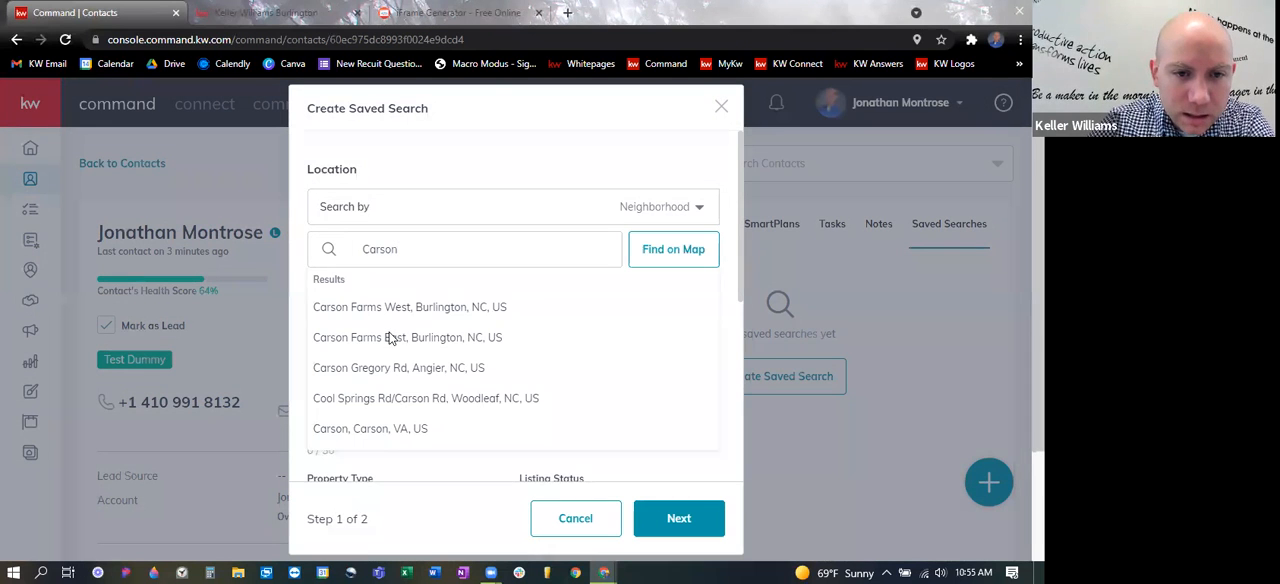
- Open the location map for the saved search and bring the neighborhood boundaries around Miles and Efland, between Greensboro and Durham, into view
scroll(598, 318, down, 1)
scroll(603, 315, up, 1)
click(663, 262)
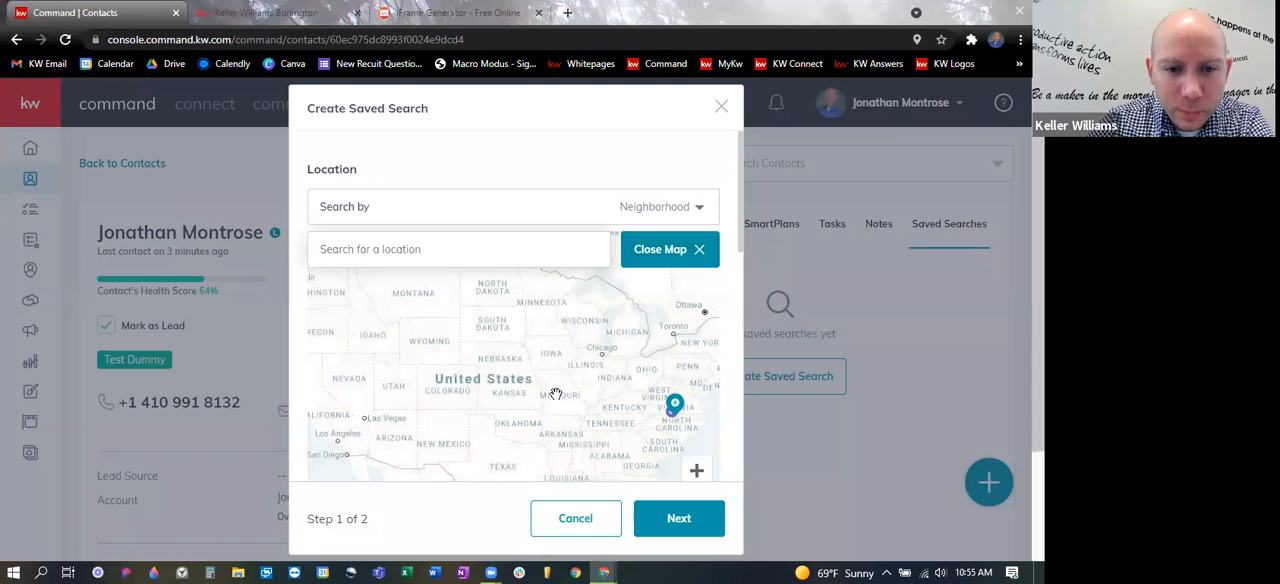
drag(650, 414, 519, 398)
scroll(555, 405, up, 2)
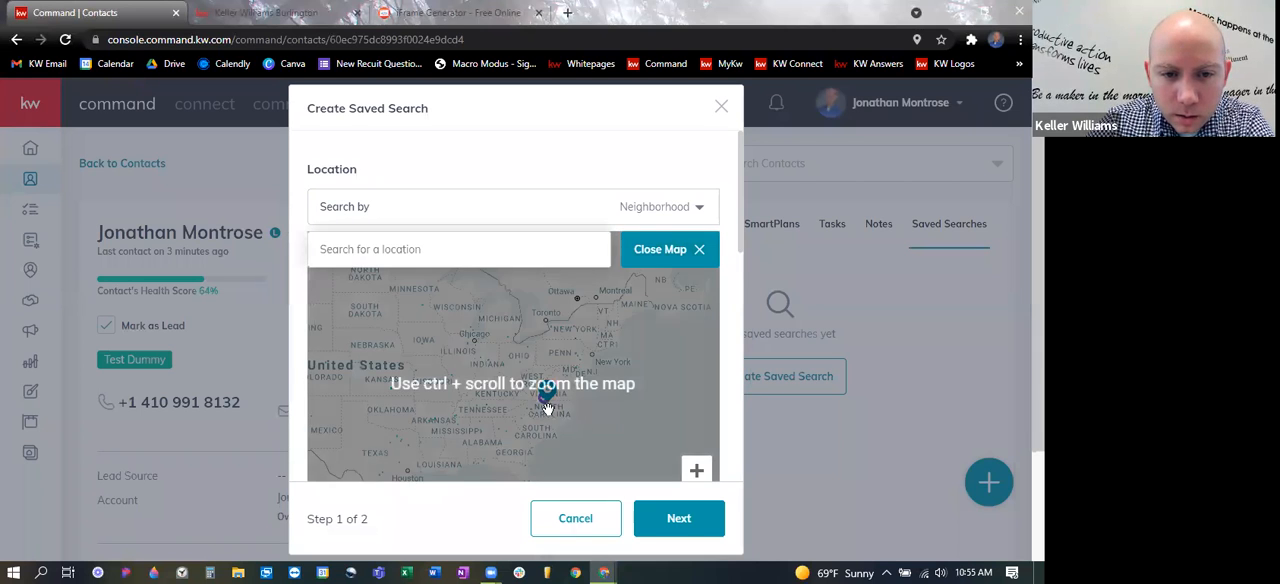
ctrl+scroll(549, 400, up, 3)
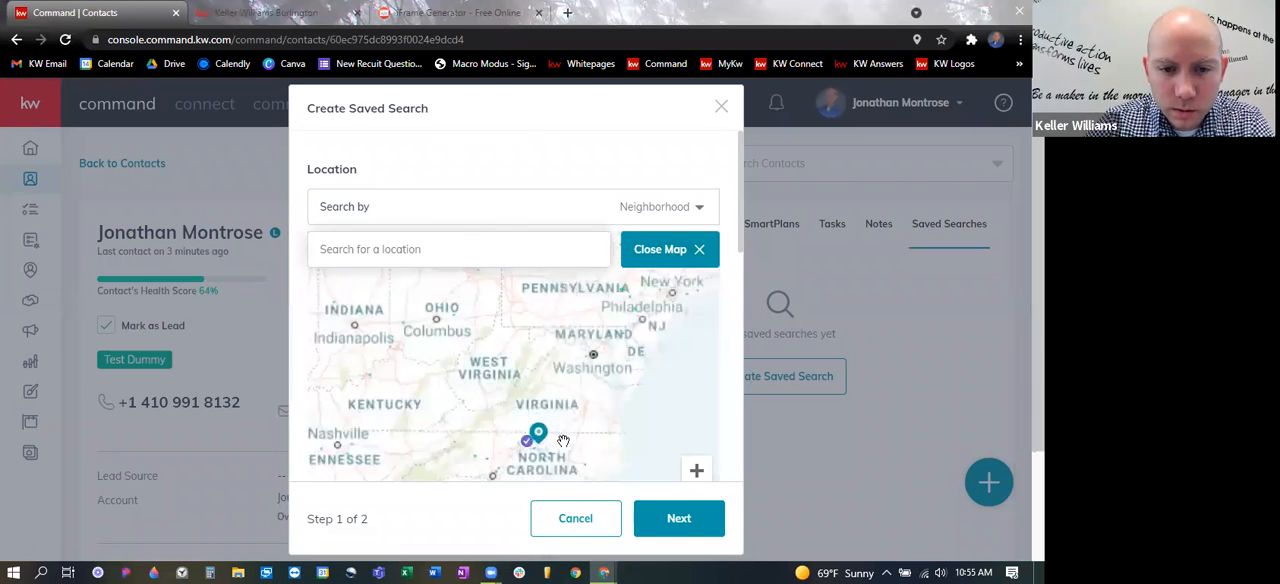
drag(563, 427, 600, 380)
ctrl+scroll(590, 380, up, 3)
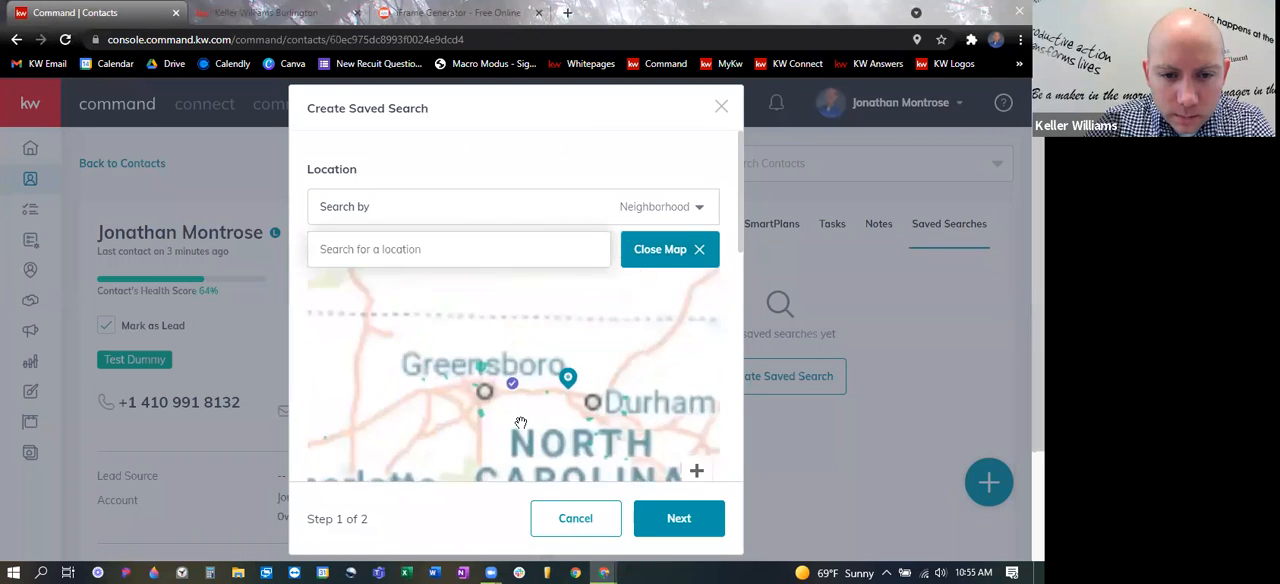
ctrl+scroll(590, 380, up, 3)
drag(618, 352, 651, 469)
ctrl+scroll(598, 379, up, 5)
drag(586, 360, 585, 414)
double_click(499, 348)
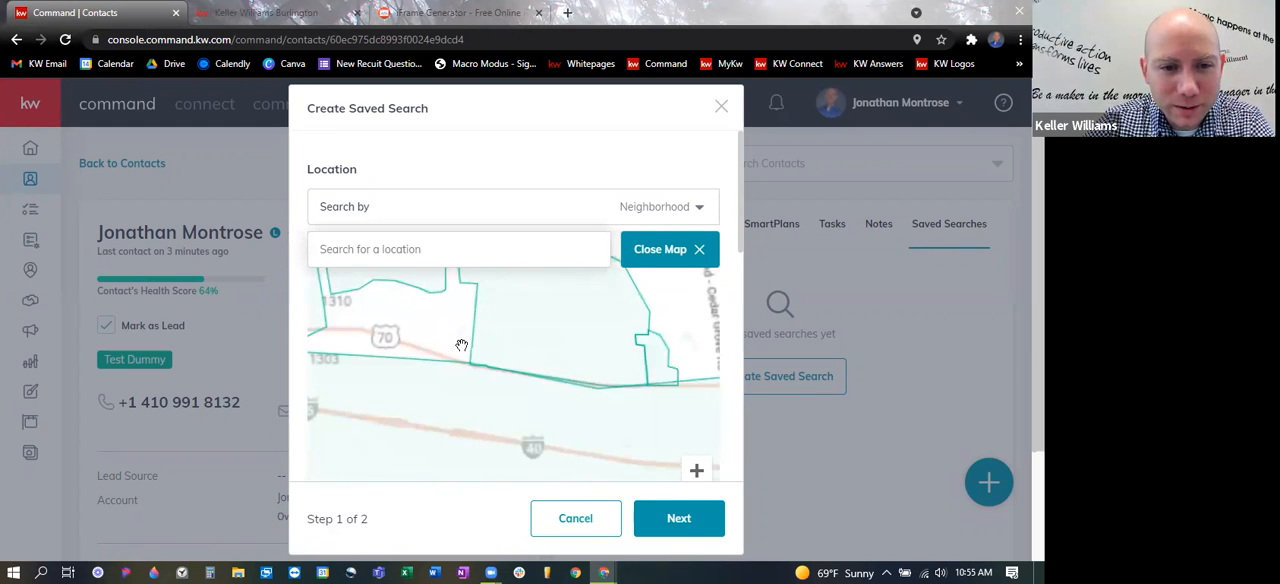
scroll(550, 350, down, 1)
ctrl+scroll(547, 259, down, 1)
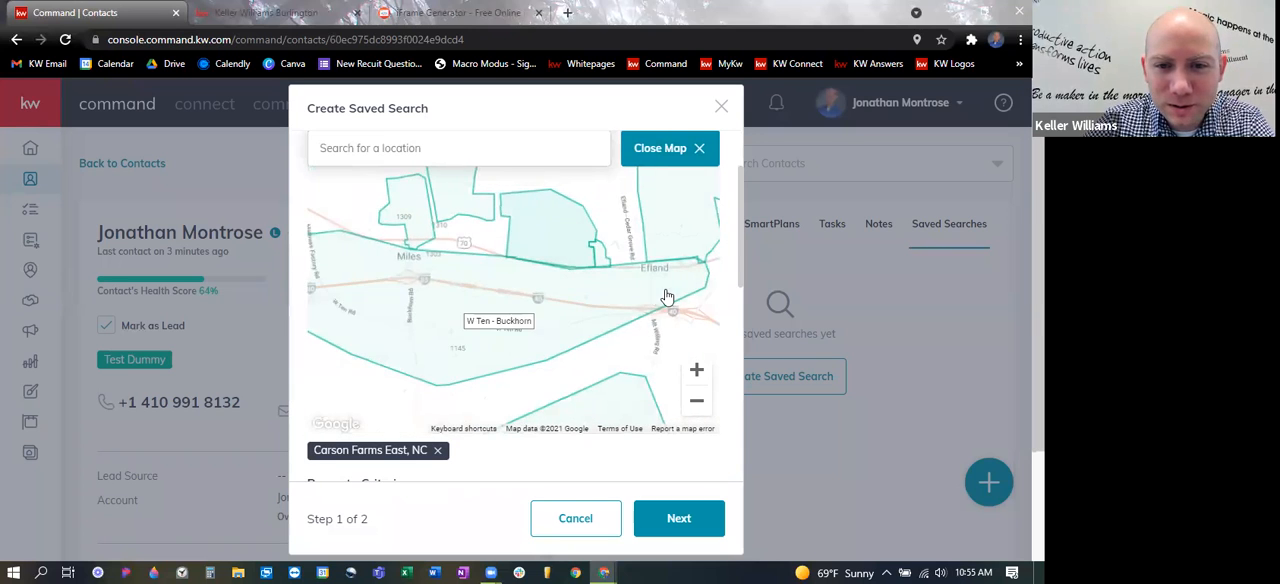
drag(667, 299, 665, 335)
- Look over the property criteria and add the At The Water Edge neighborhood to the search from the map
scroll(610, 406, down, 1)
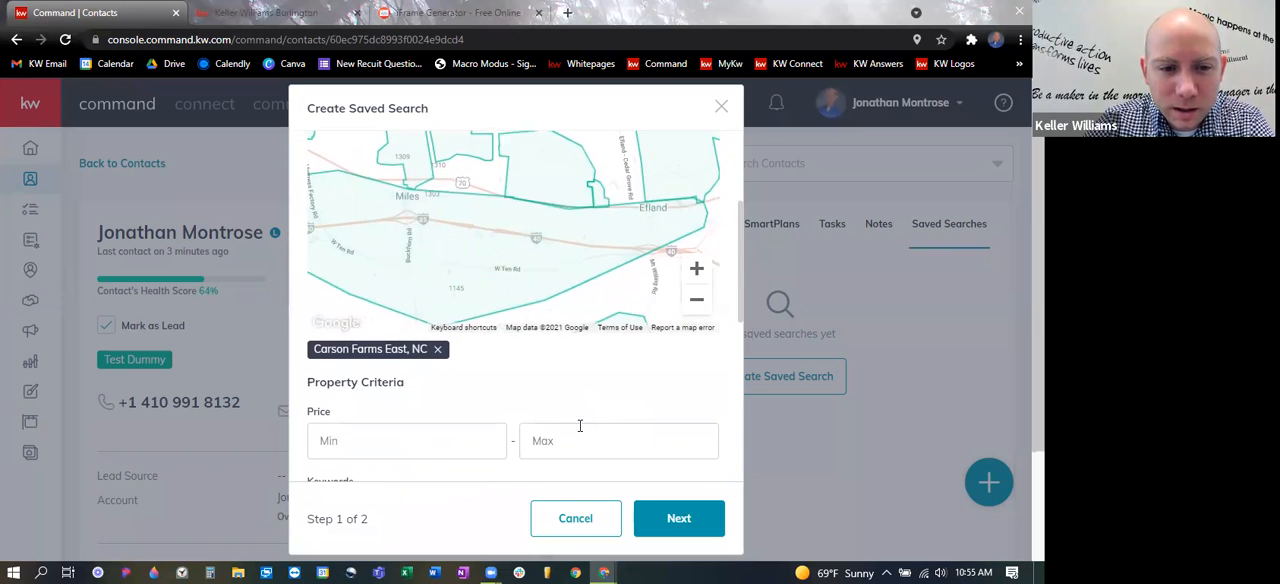
scroll(525, 410, down, 3)
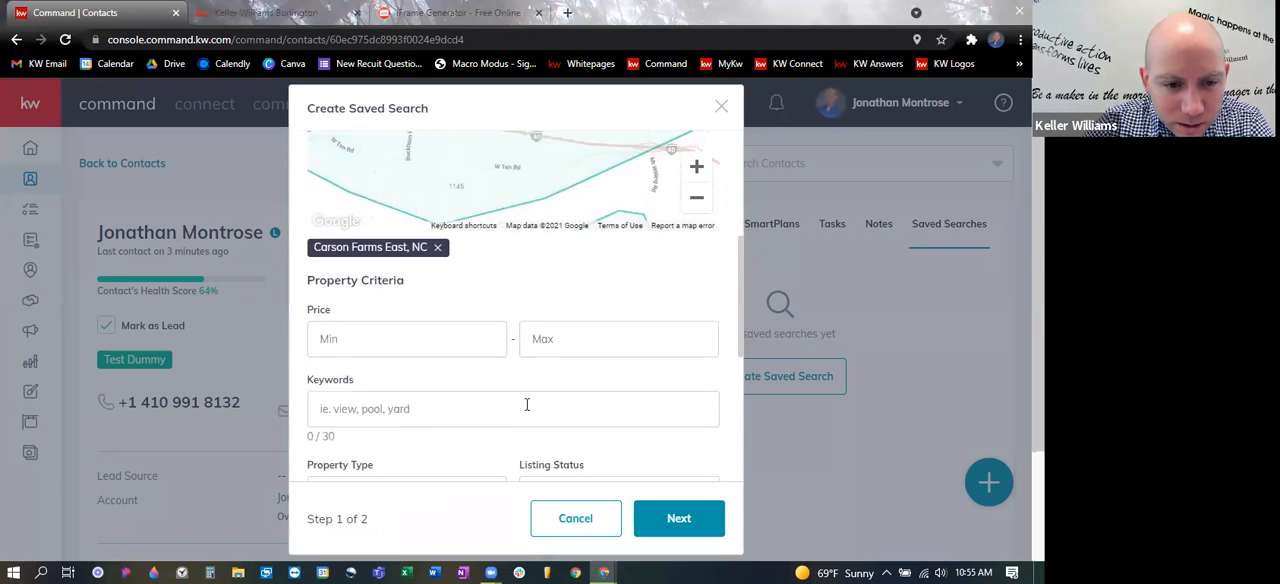
scroll(528, 402, down, 2)
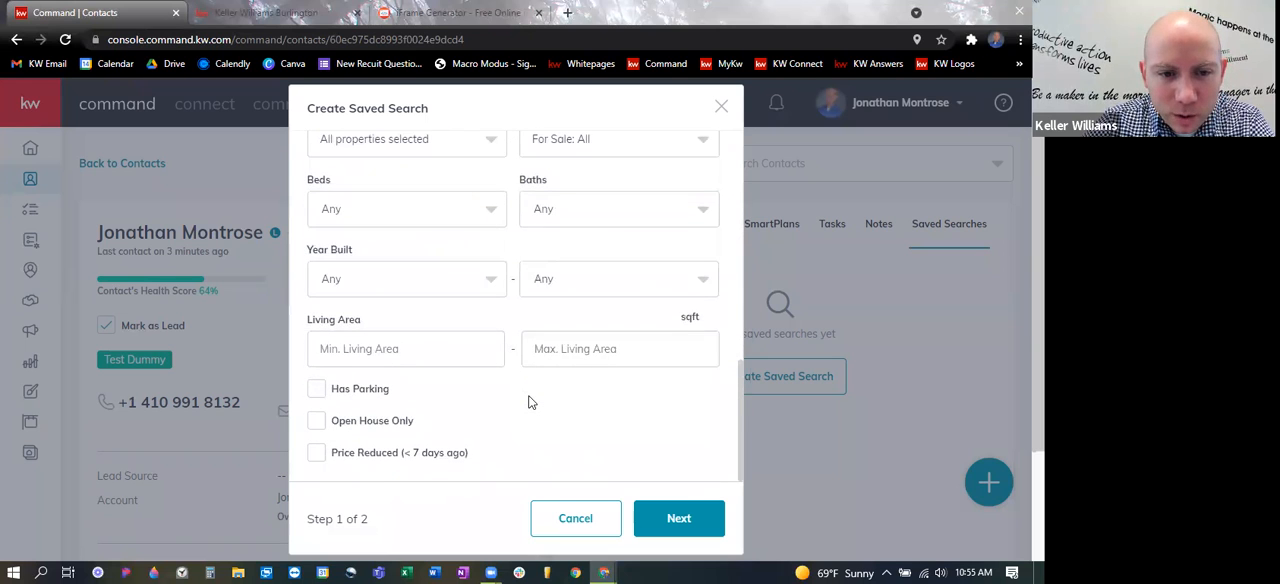
scroll(550, 412, up, 1)
scroll(553, 413, up, 4)
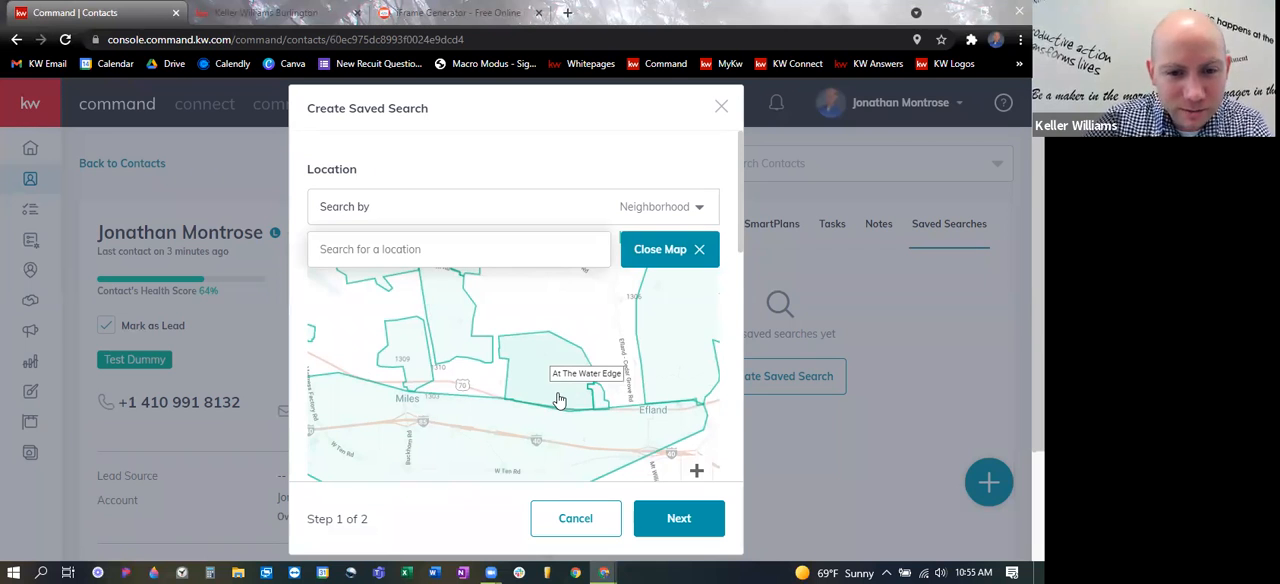
click(564, 402)
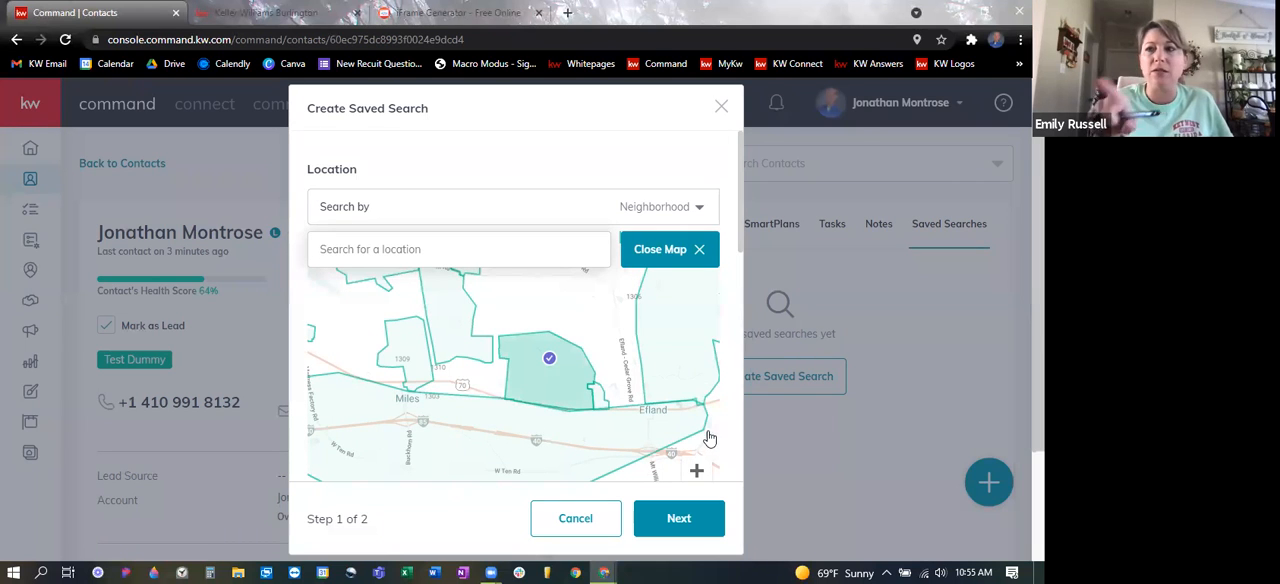
- Examine the selected neighborhoods and the available property criteria, including price, keywords, property type, listing status, beds, baths, year built and living area
drag(741, 244, 746, 342)
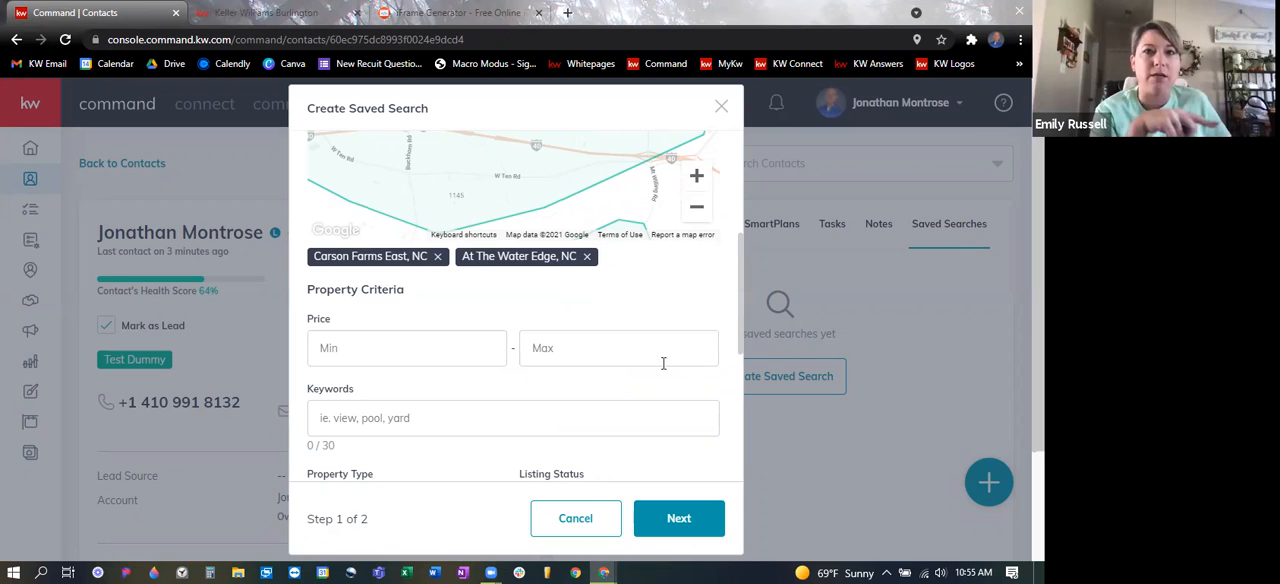
scroll(465, 310, down, 1)
click(477, 247)
click(481, 320)
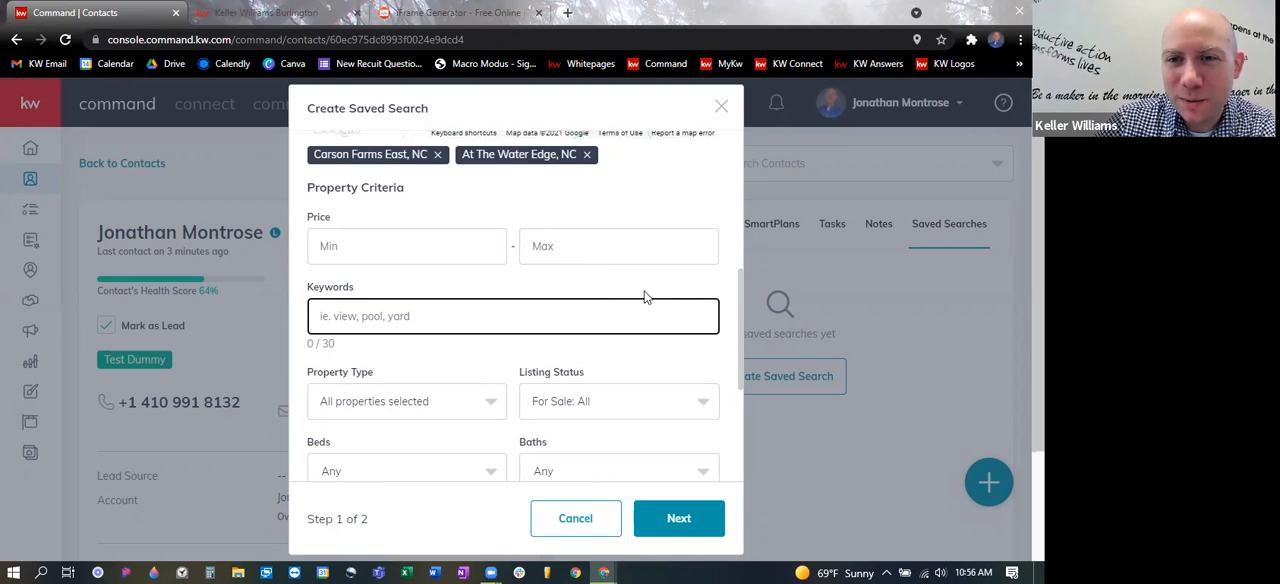
scroll(645, 297, up, 1)
scroll(645, 297, up, 3)
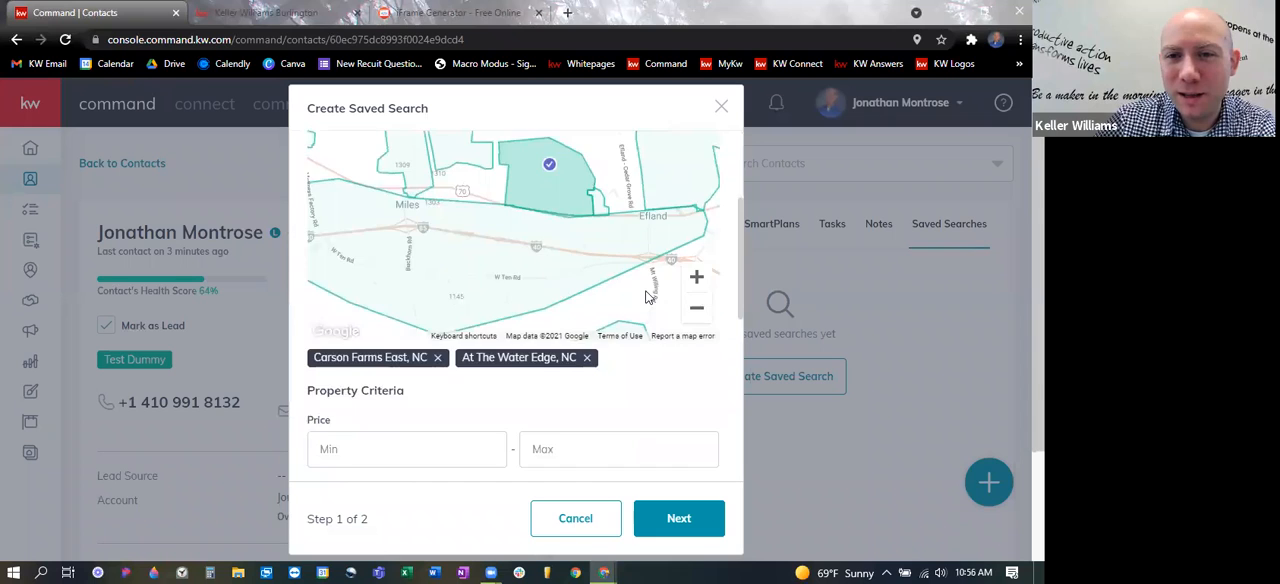
scroll(648, 300, up, 1)
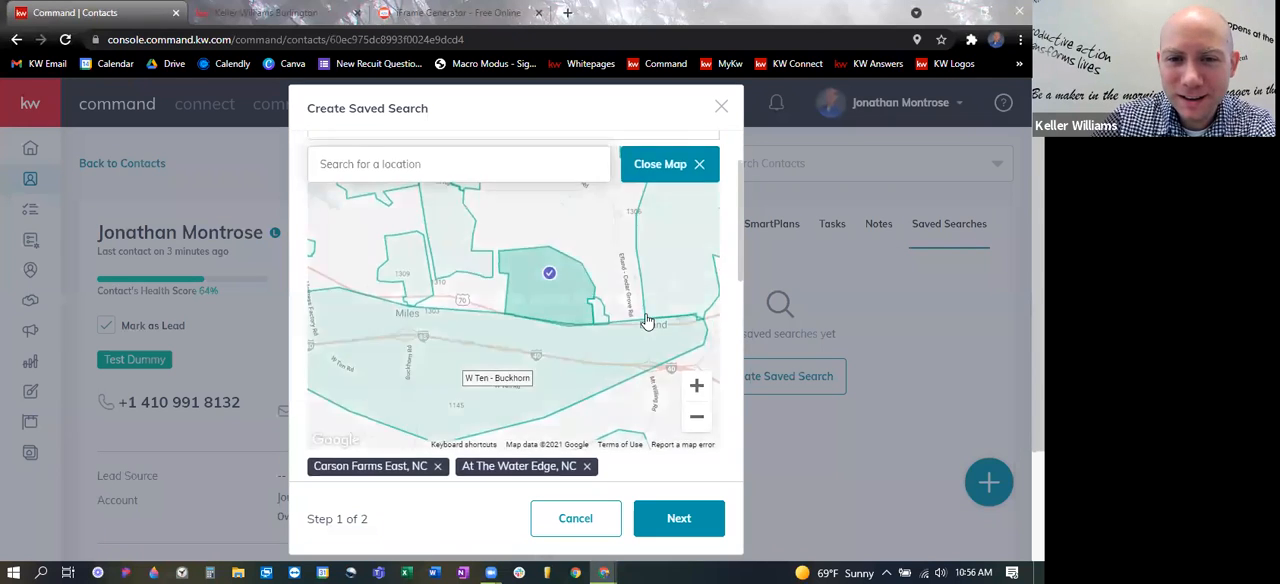
scroll(652, 320, down, 1)
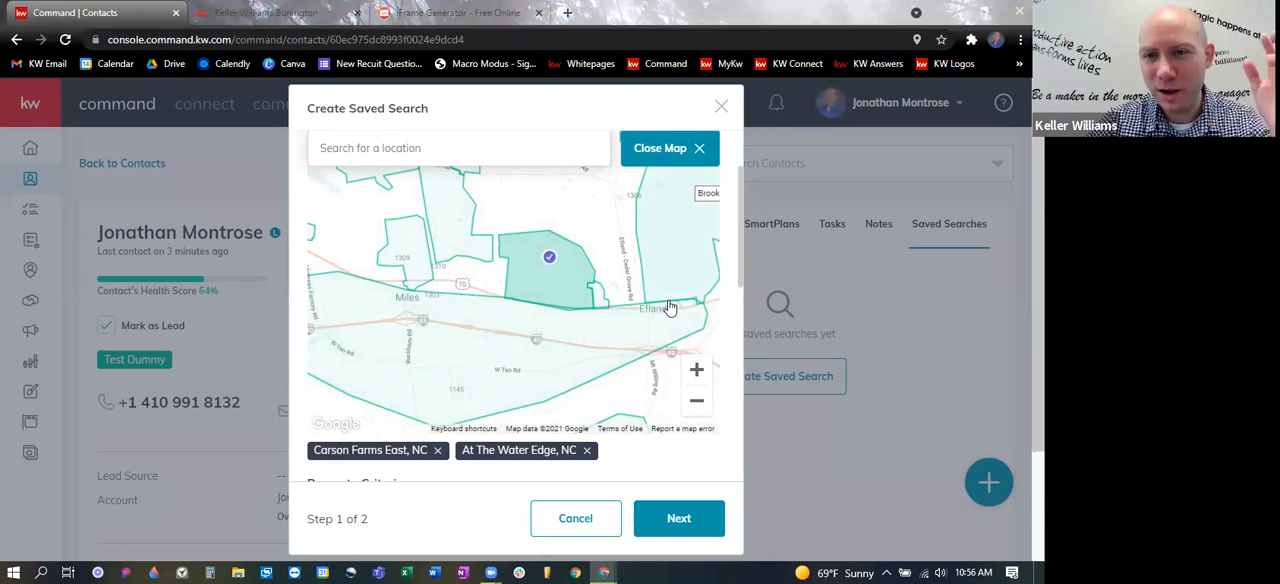
scroll(668, 405, down, 2)
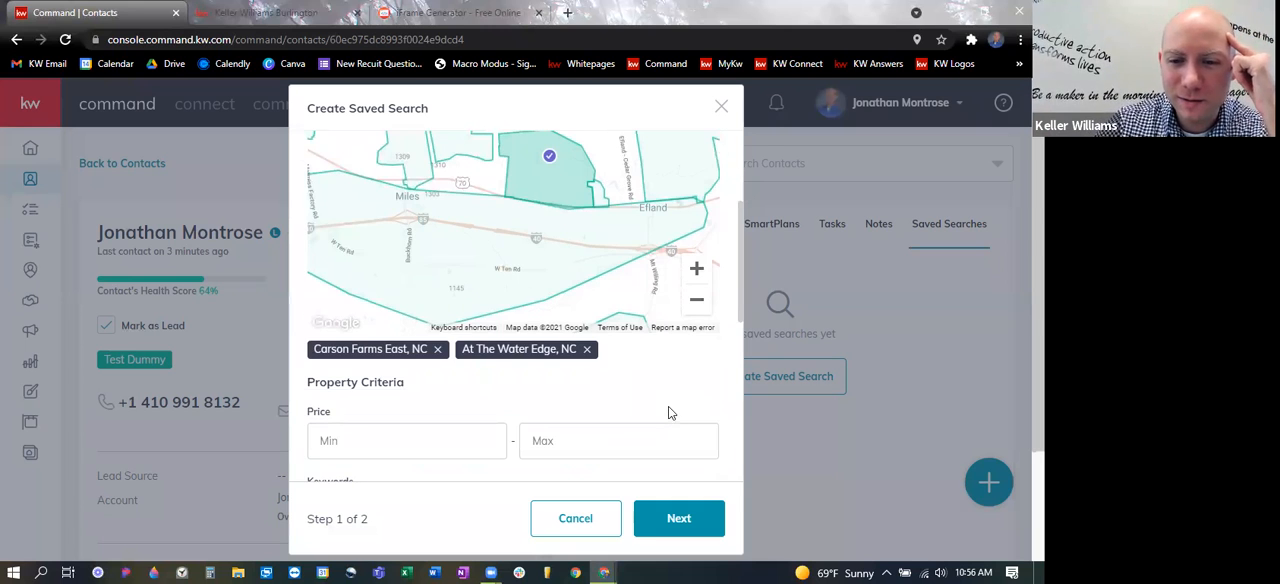
scroll(603, 363, down, 2)
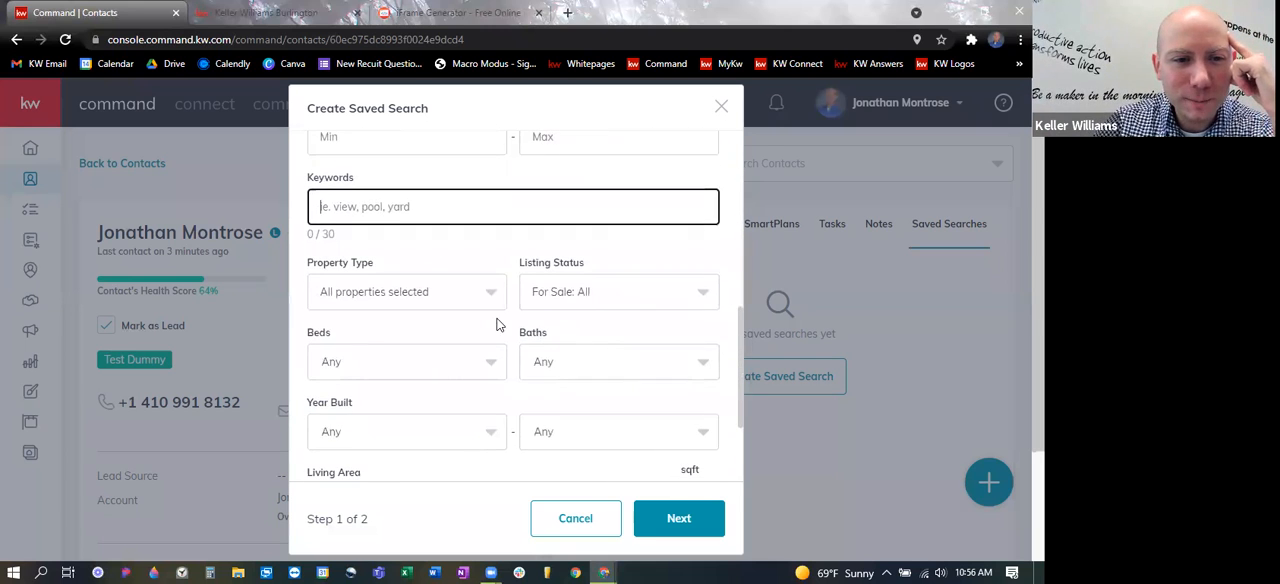
scroll(497, 323, down, 1)
scroll(530, 308, down, 2)
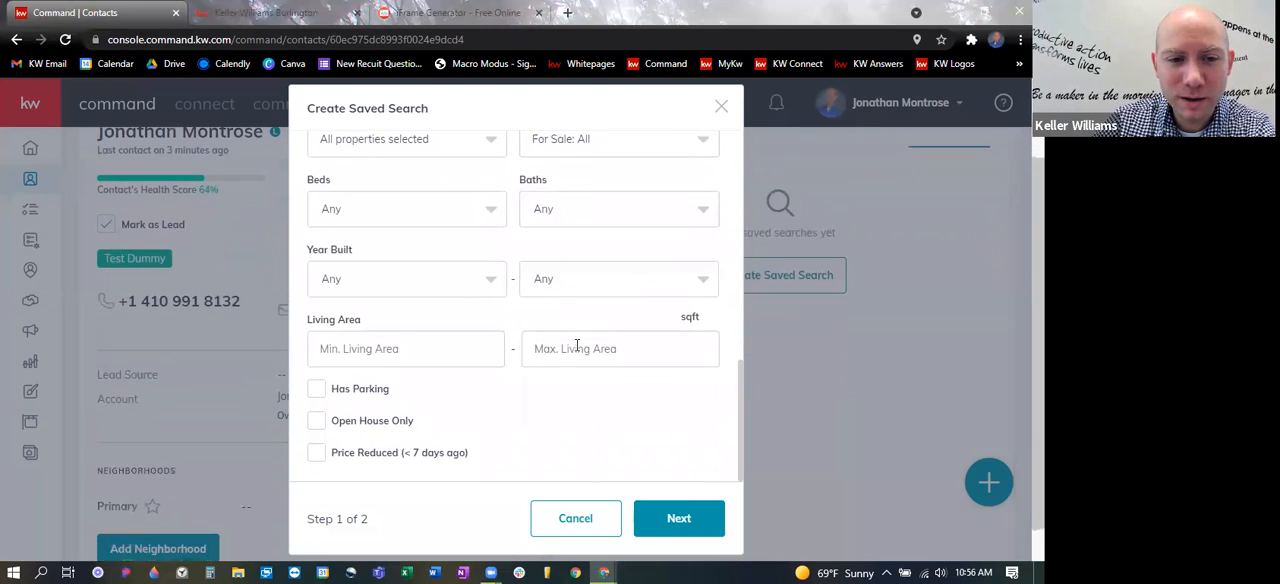
scroll(440, 415, down, 1)
- Continue to the second step of the saved search and title it "New stuff"
click(703, 520)
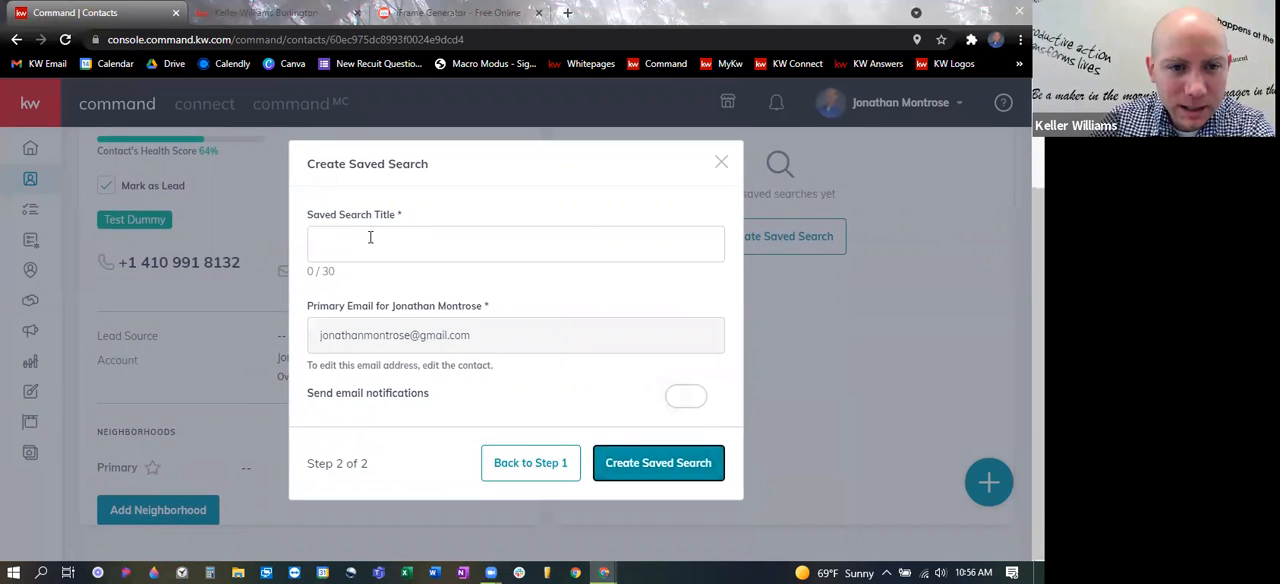
click(370, 237)
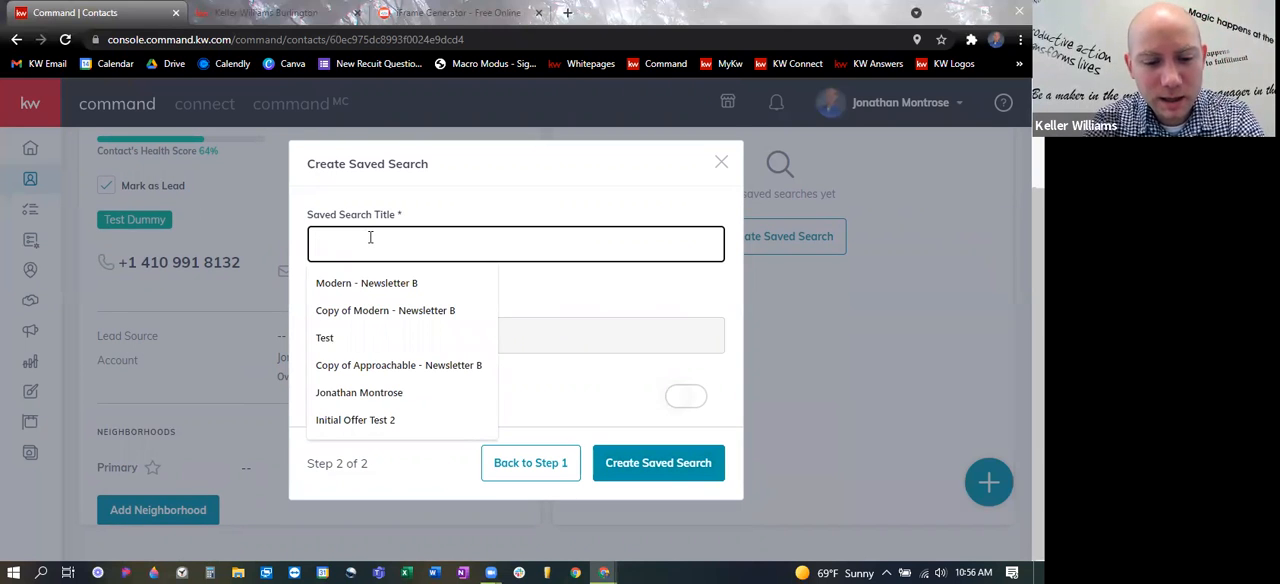
text(New stuff)
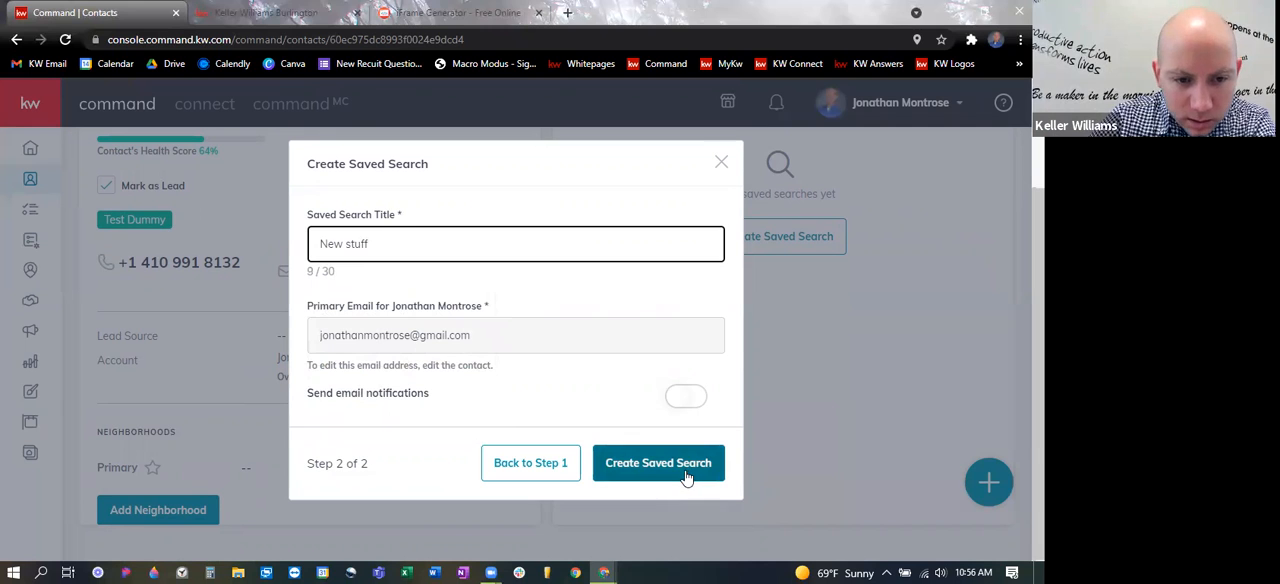
- Turn on email notifications with the Instant frequency and create the saved search
click(694, 400)
scroll(617, 372, down, 2)
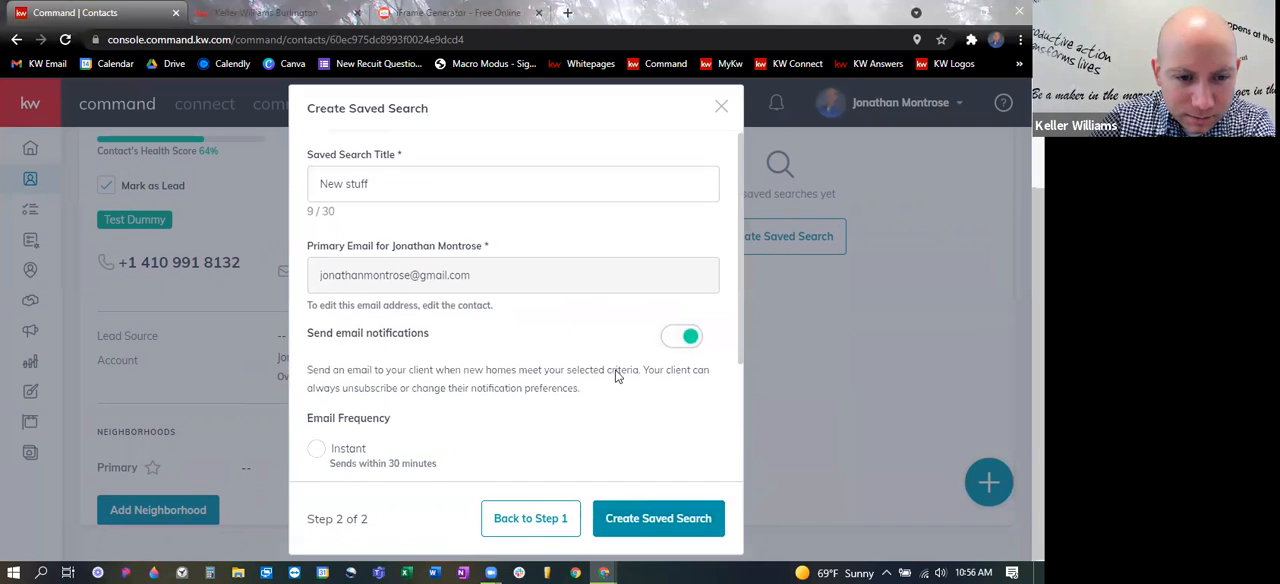
scroll(558, 399, down, 2)
click(318, 273)
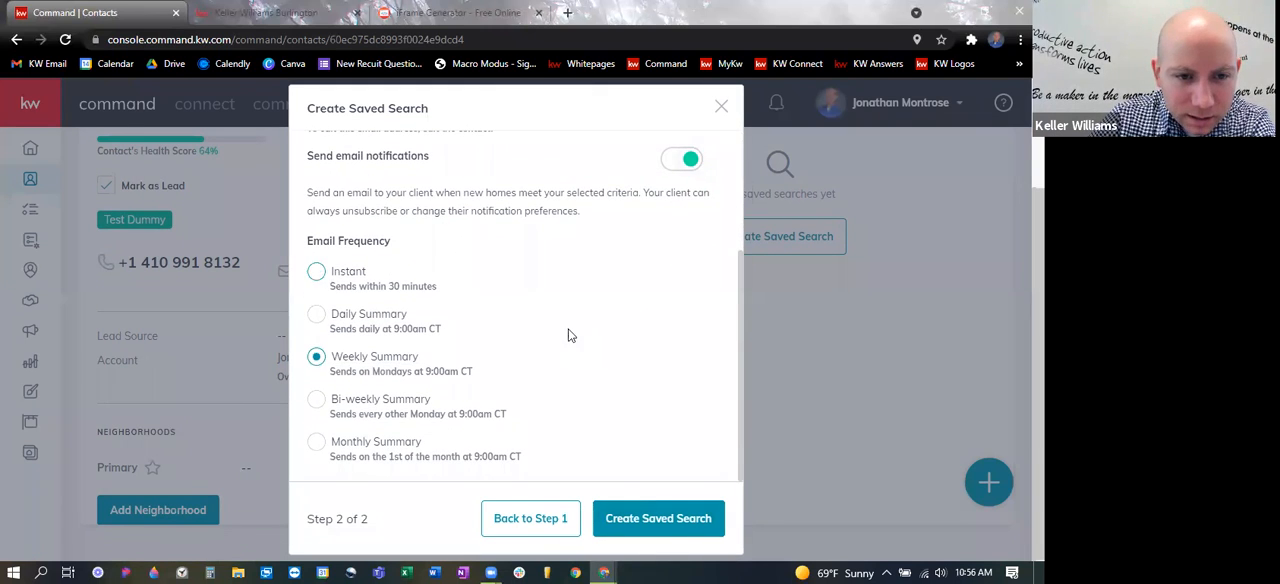
click(698, 517)
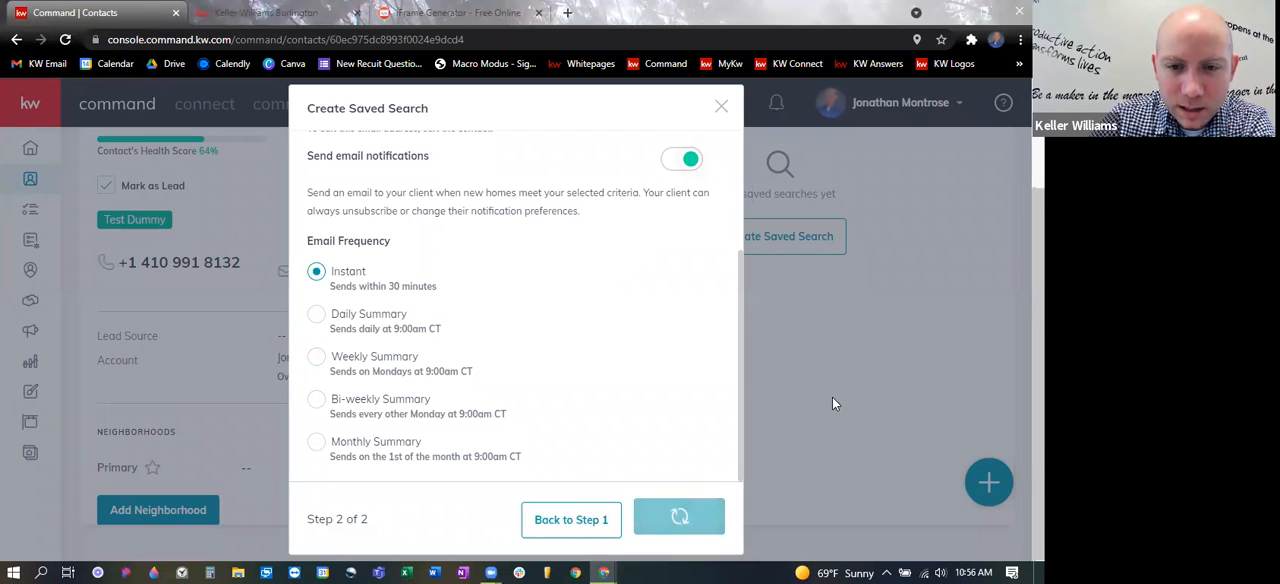
scroll(830, 285, up, 1)
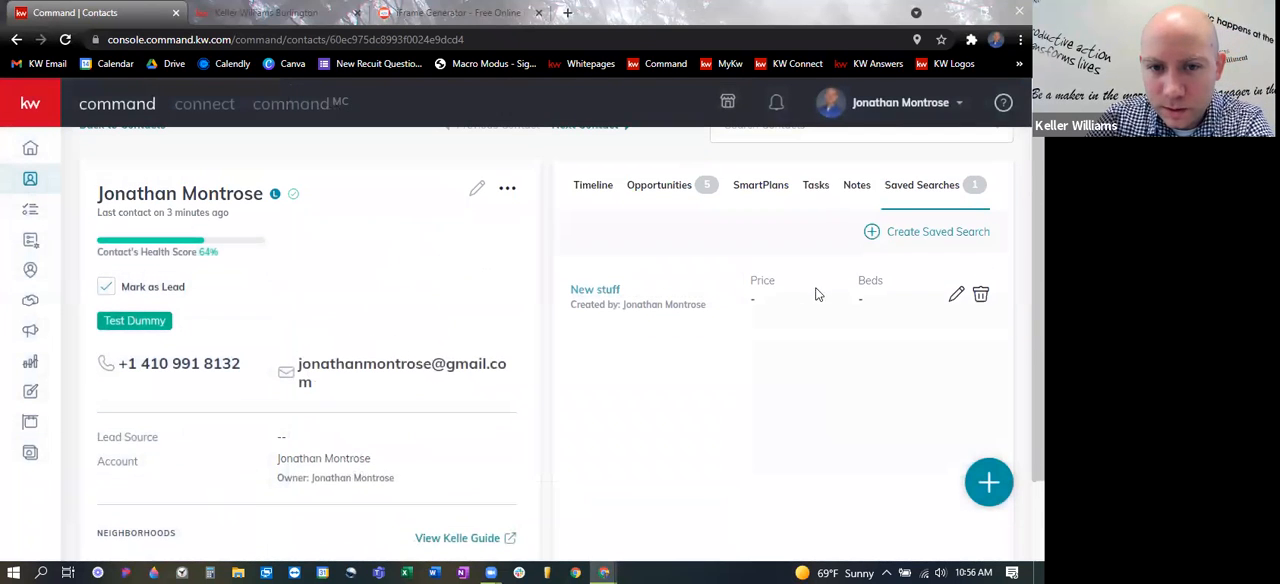
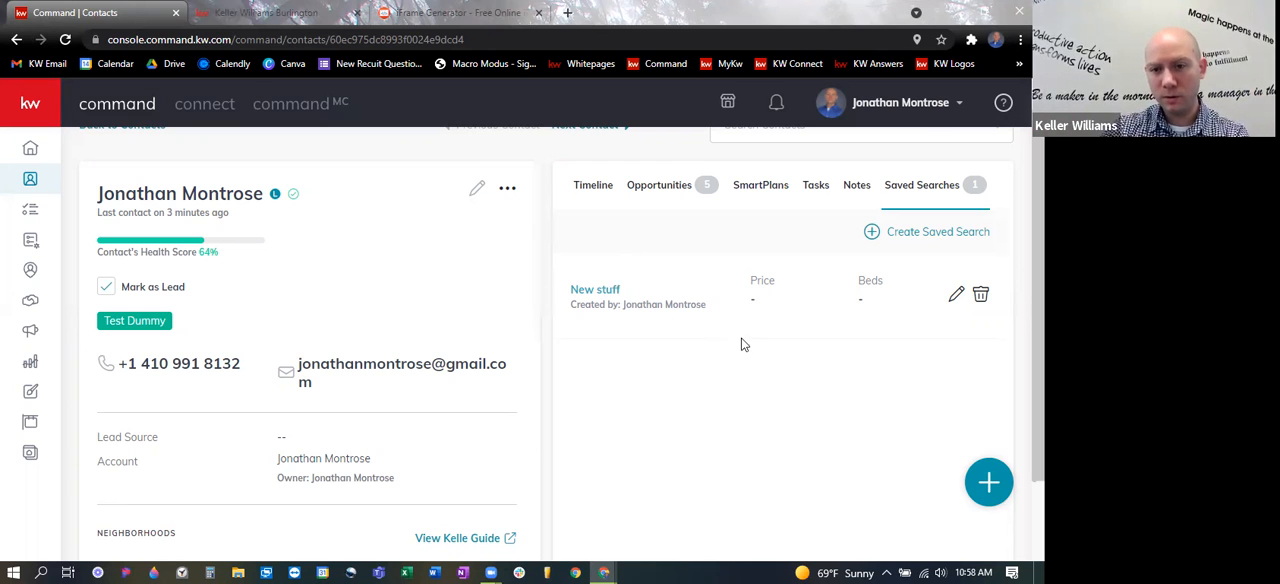
- Open the default Buyer's Guide in the Consumer area's Guide Builder
scroll(738, 348, down, 1)
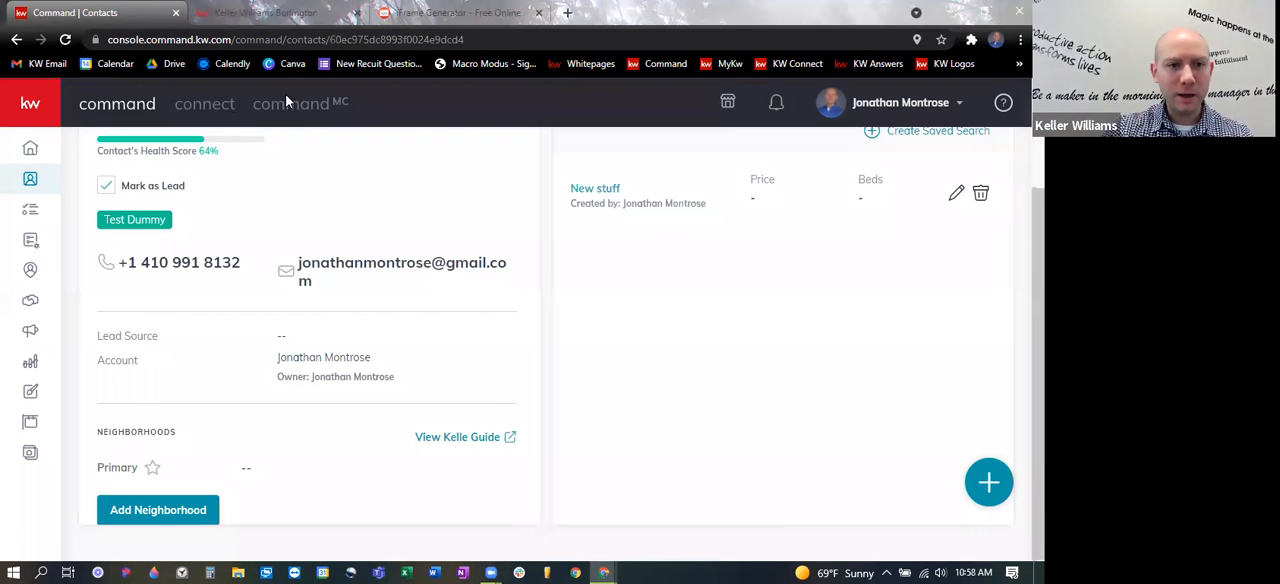
click(30, 455)
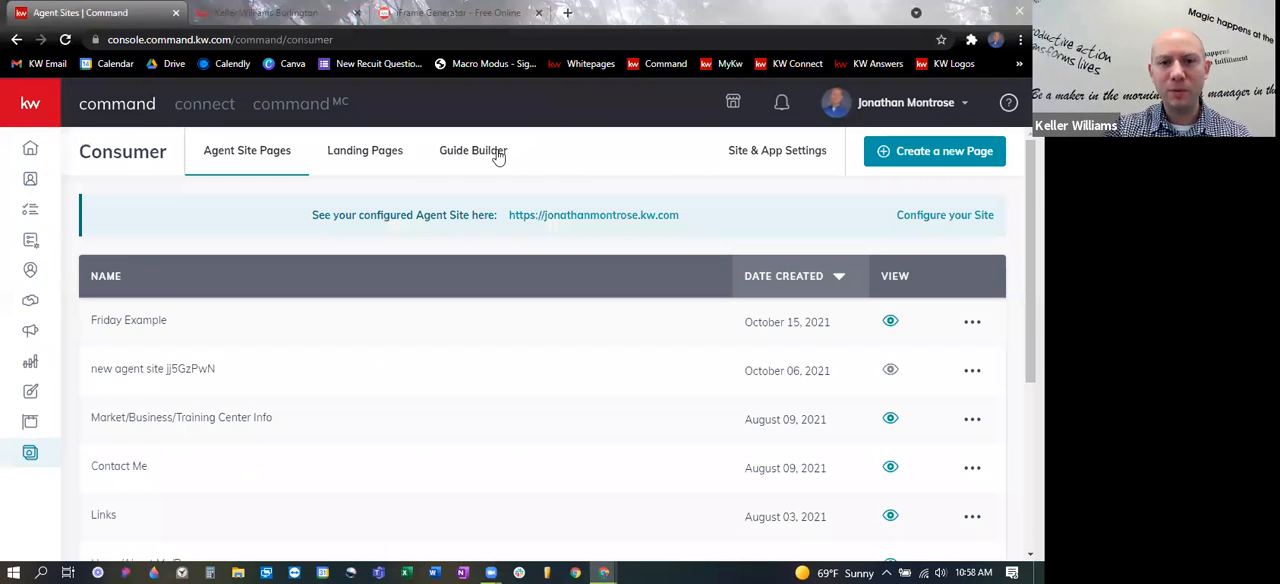
click(498, 154)
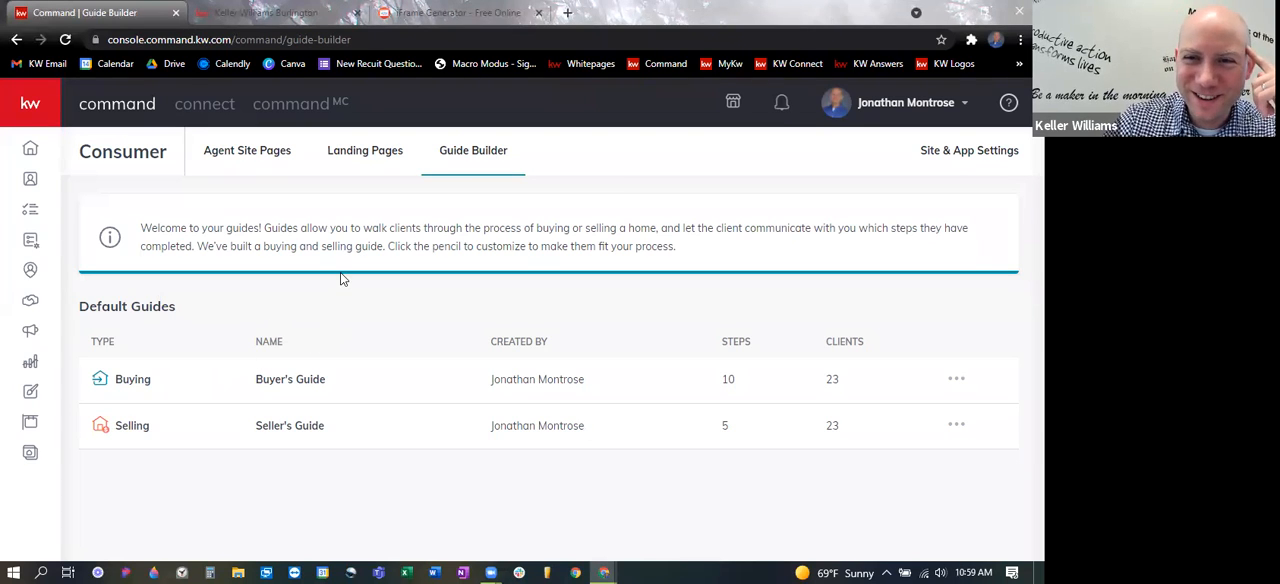
click(137, 388)
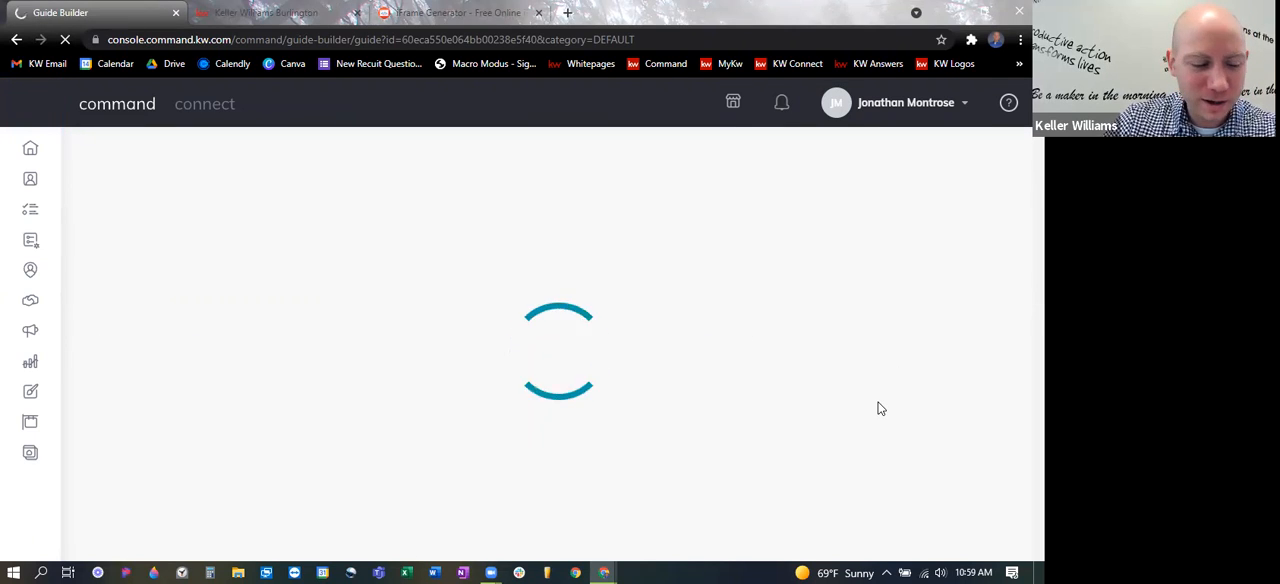
- Examine the Start Your Search guide step's configuration, including its card image, card title and card sub-title
scroll(816, 425, down, 2)
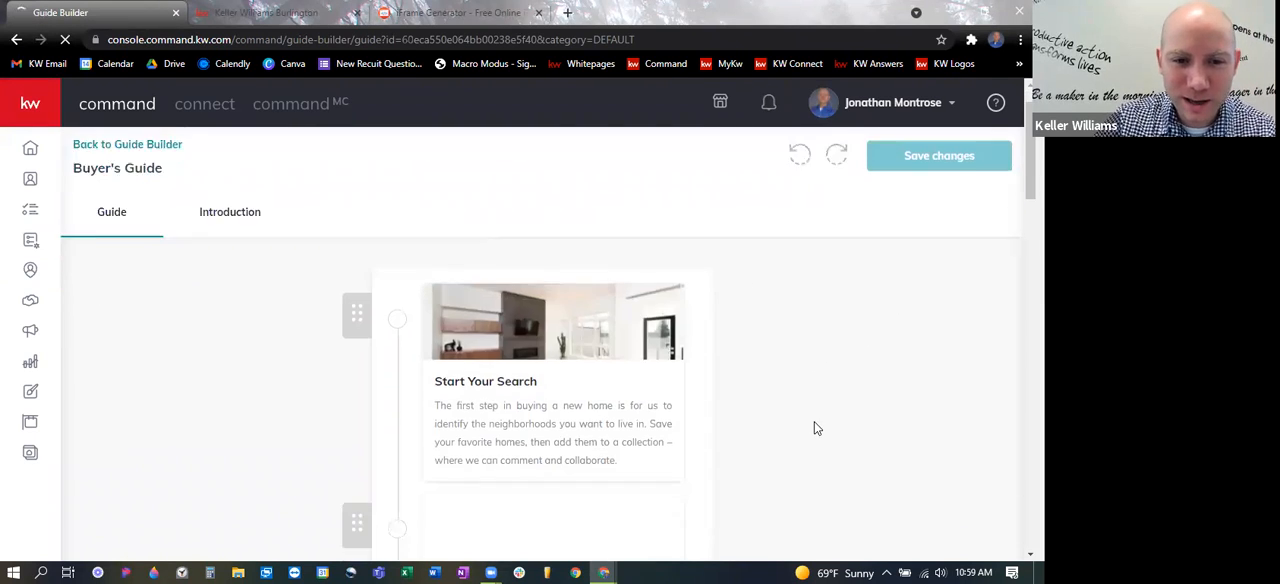
click(600, 288)
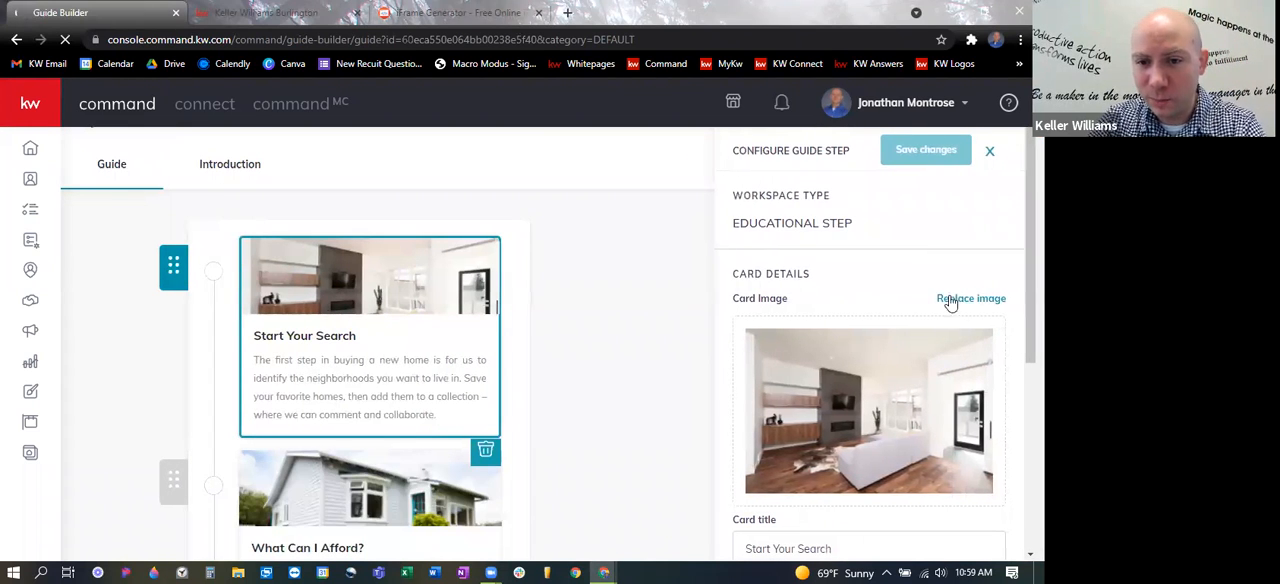
scroll(840, 245, down, 1)
click(859, 450)
scroll(866, 440, down, 1)
drag(743, 416, 975, 466)
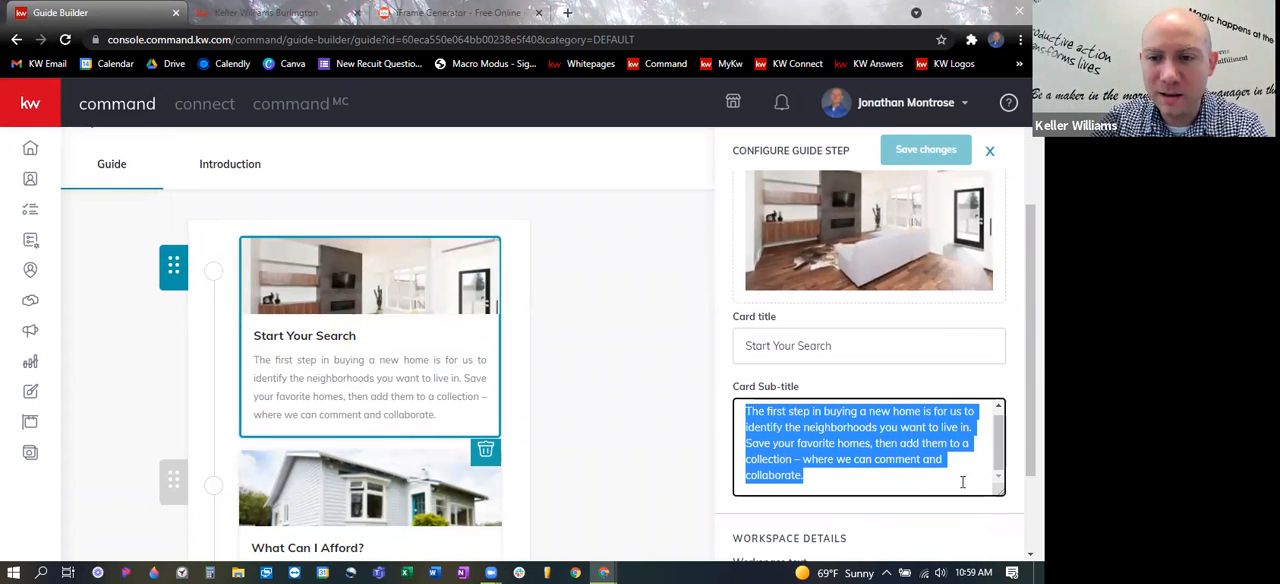
click(618, 384)
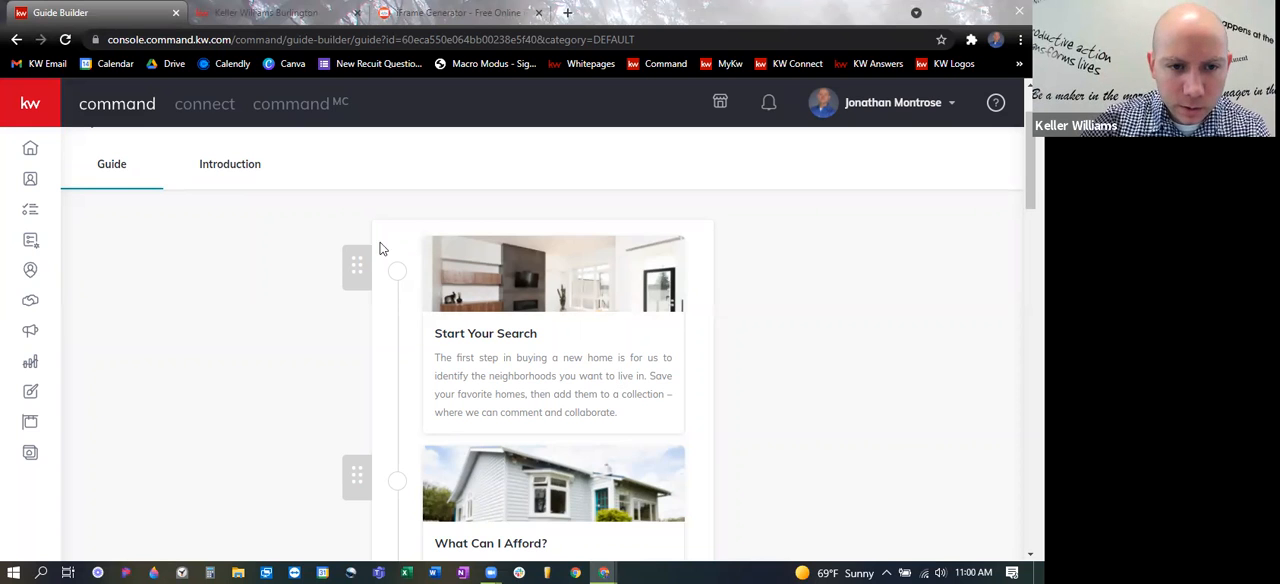
click(398, 277)
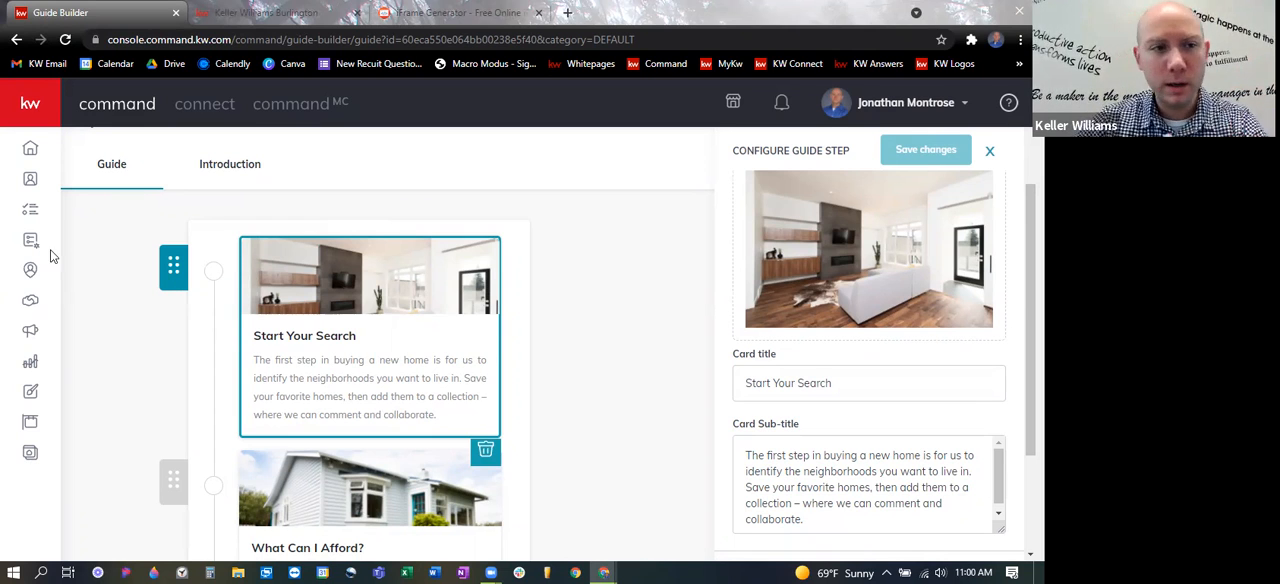
- Return to the contacts list, open the contact tagged Test Dummy and show its saved searches
click(30, 181)
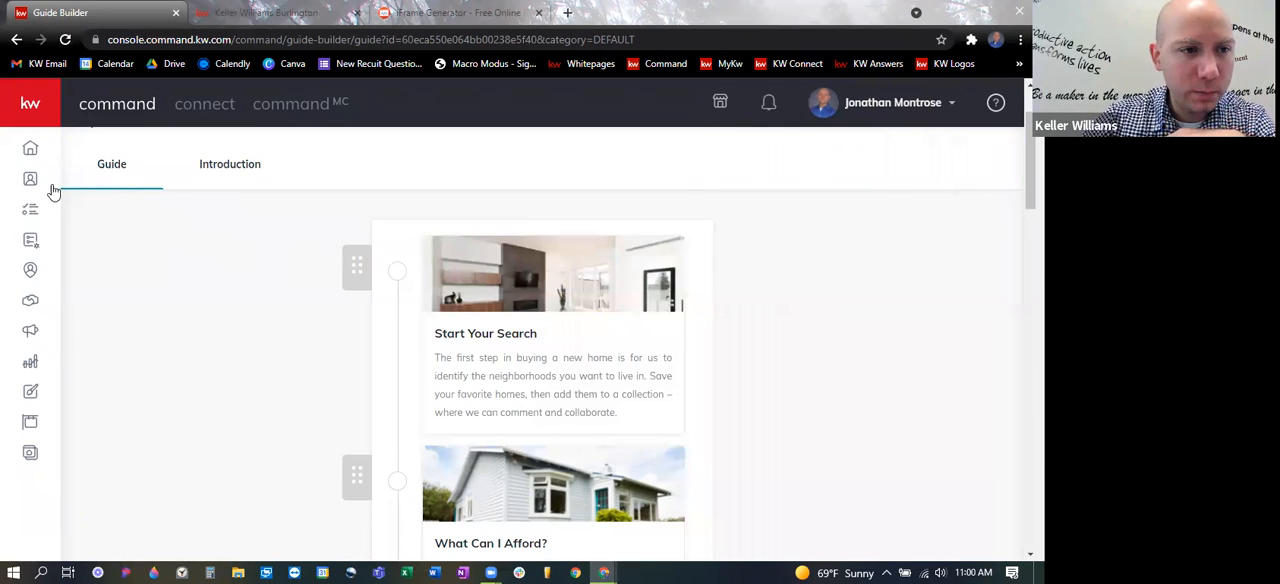
click(30, 183)
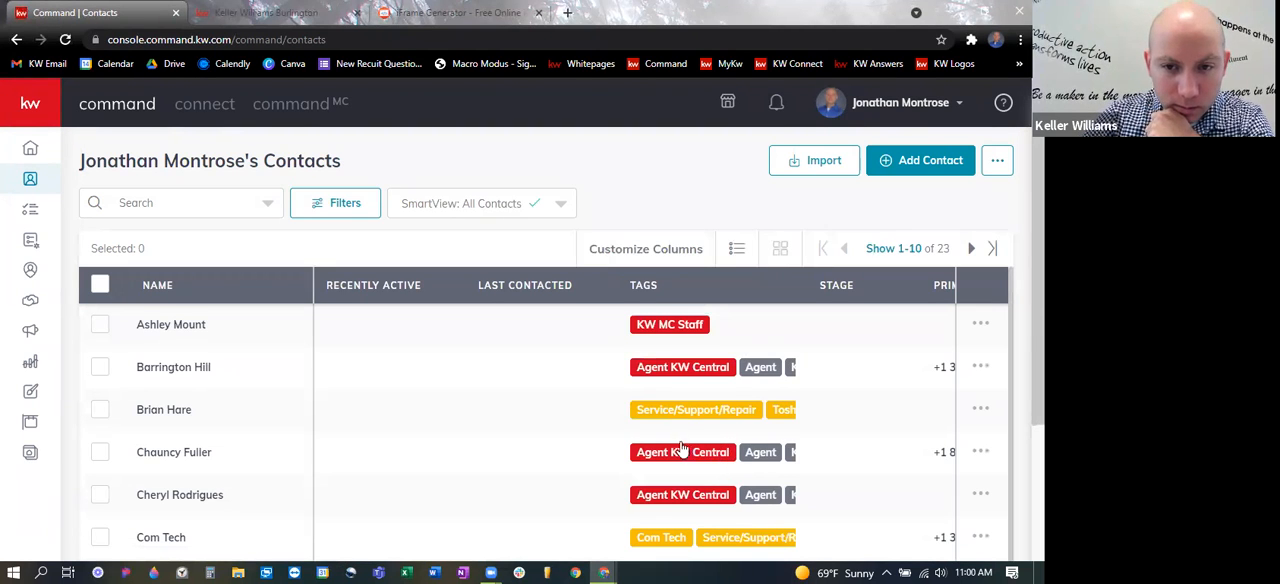
scroll(560, 390, down, 2)
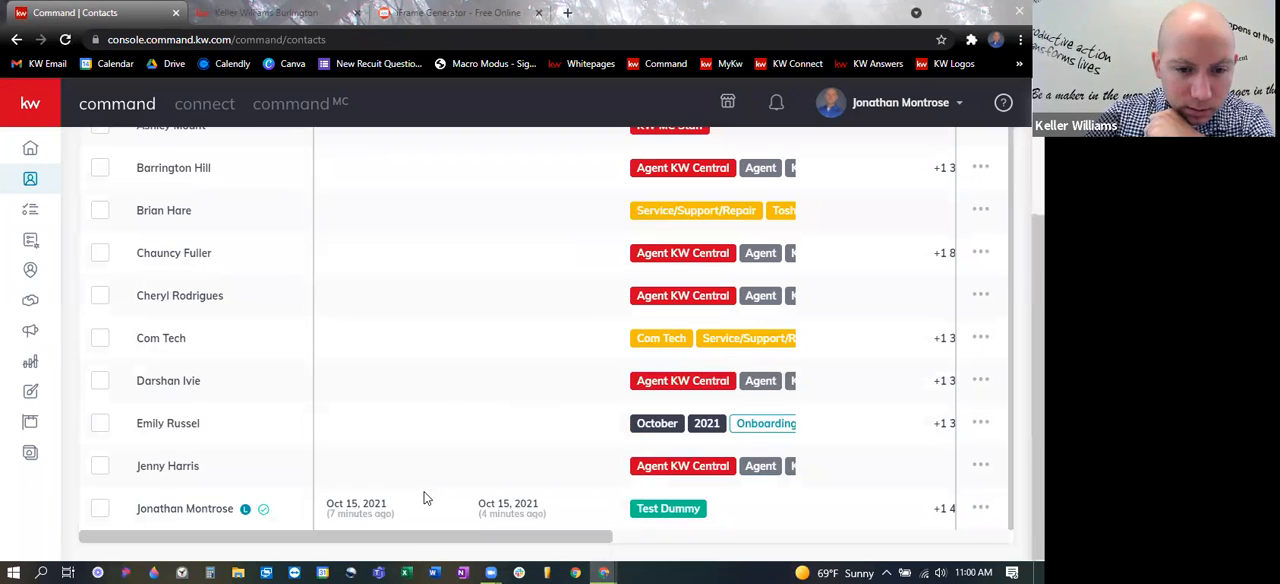
click(120, 490)
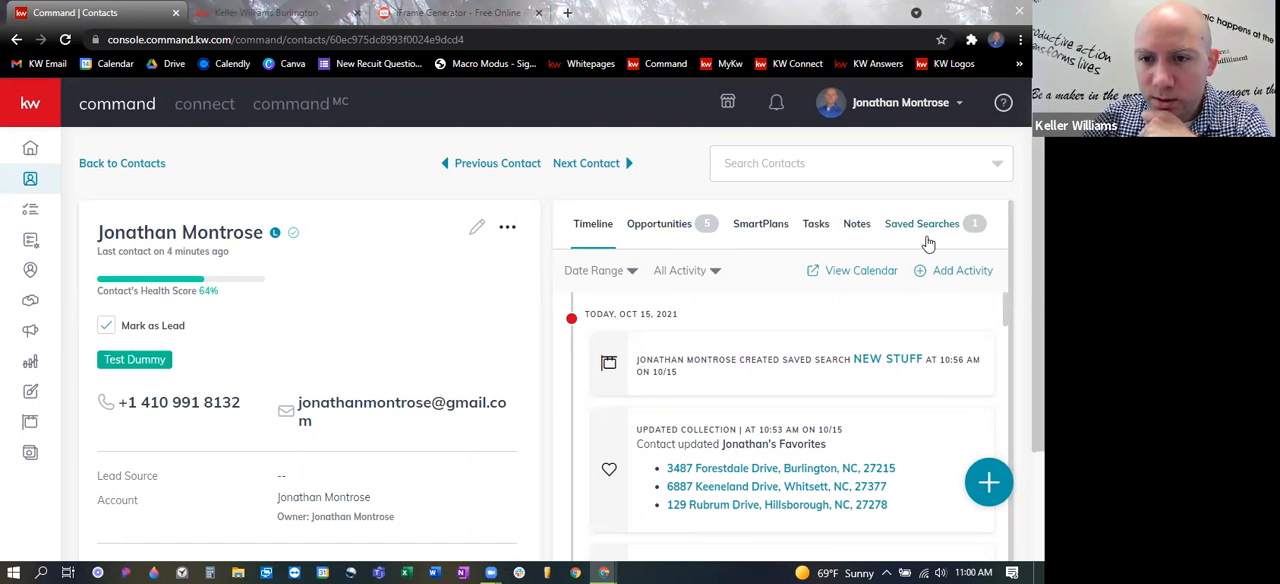
click(929, 230)
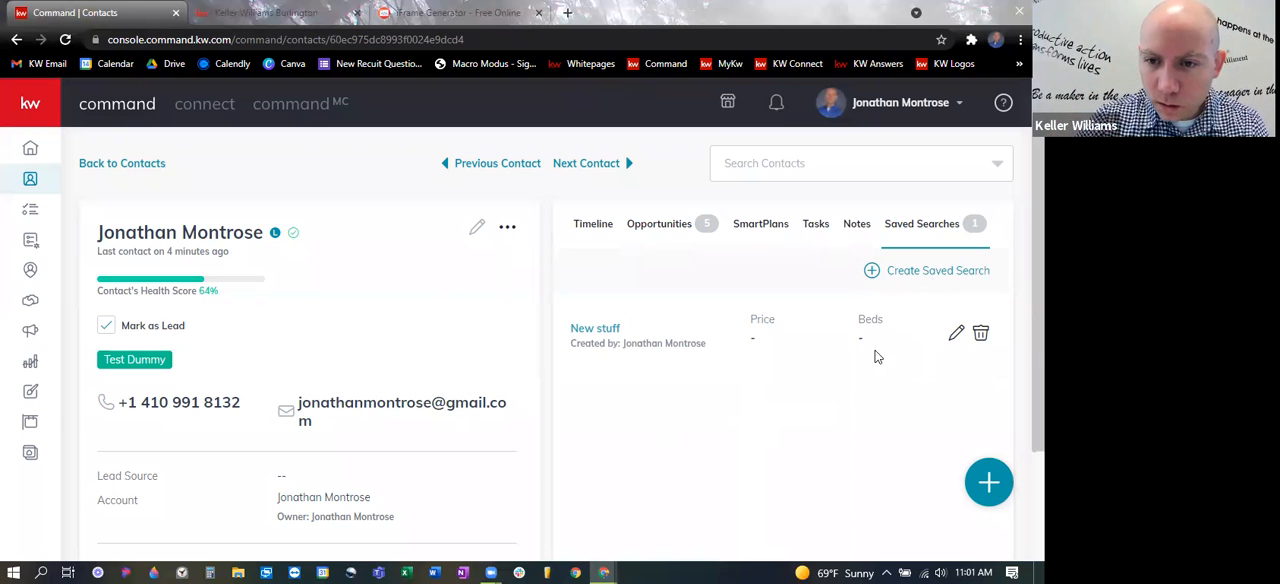
- Look through the contact's neighborhoods, additional contact information, social profiles and About details
scroll(714, 444, down, 2)
scroll(642, 434, down, 1)
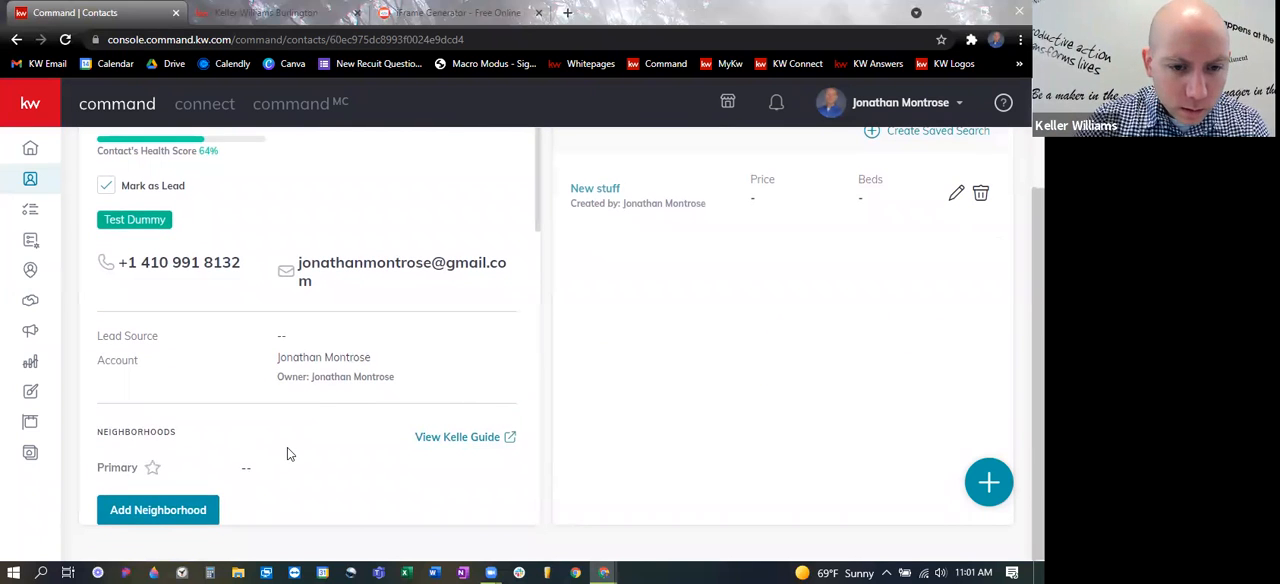
scroll(341, 438, down, 8)
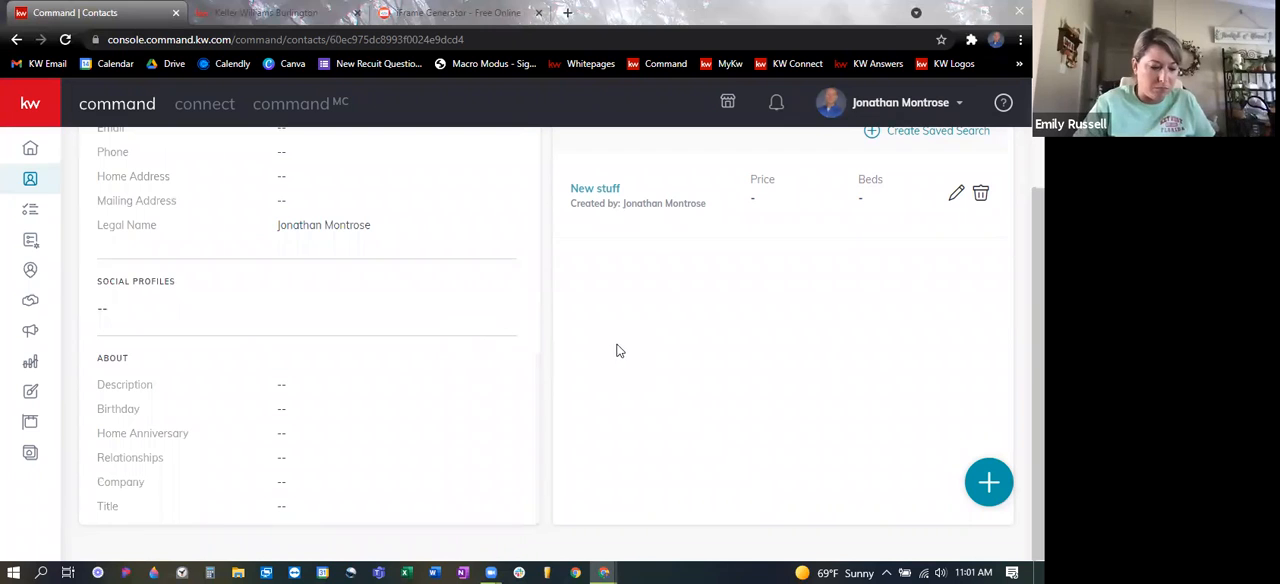
scroll(638, 345, up, 2)
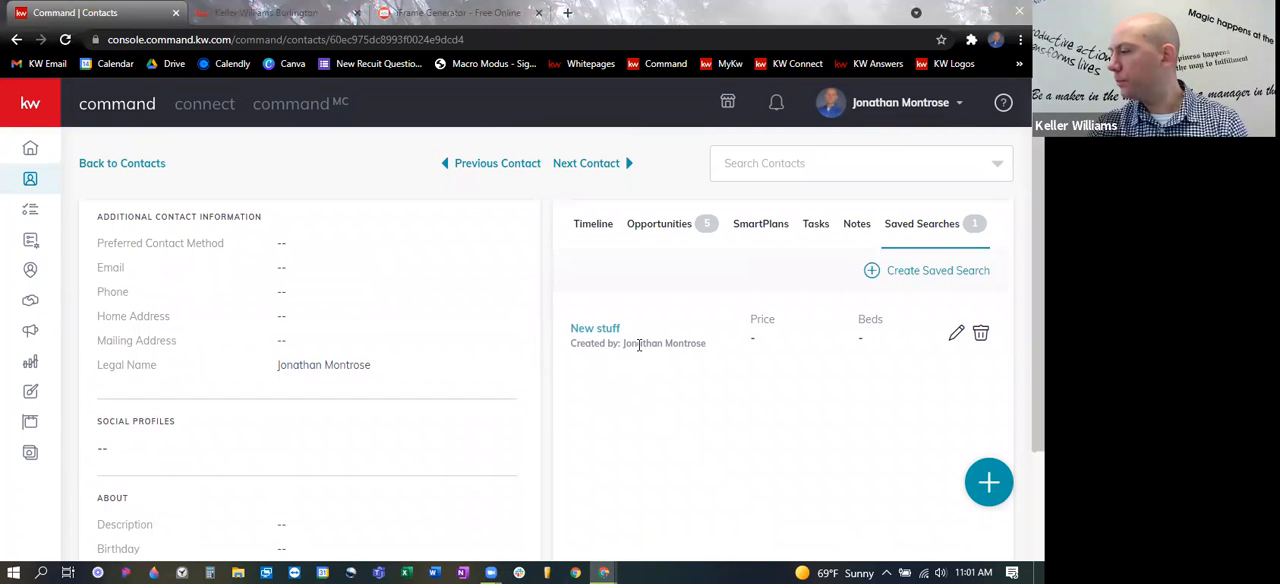